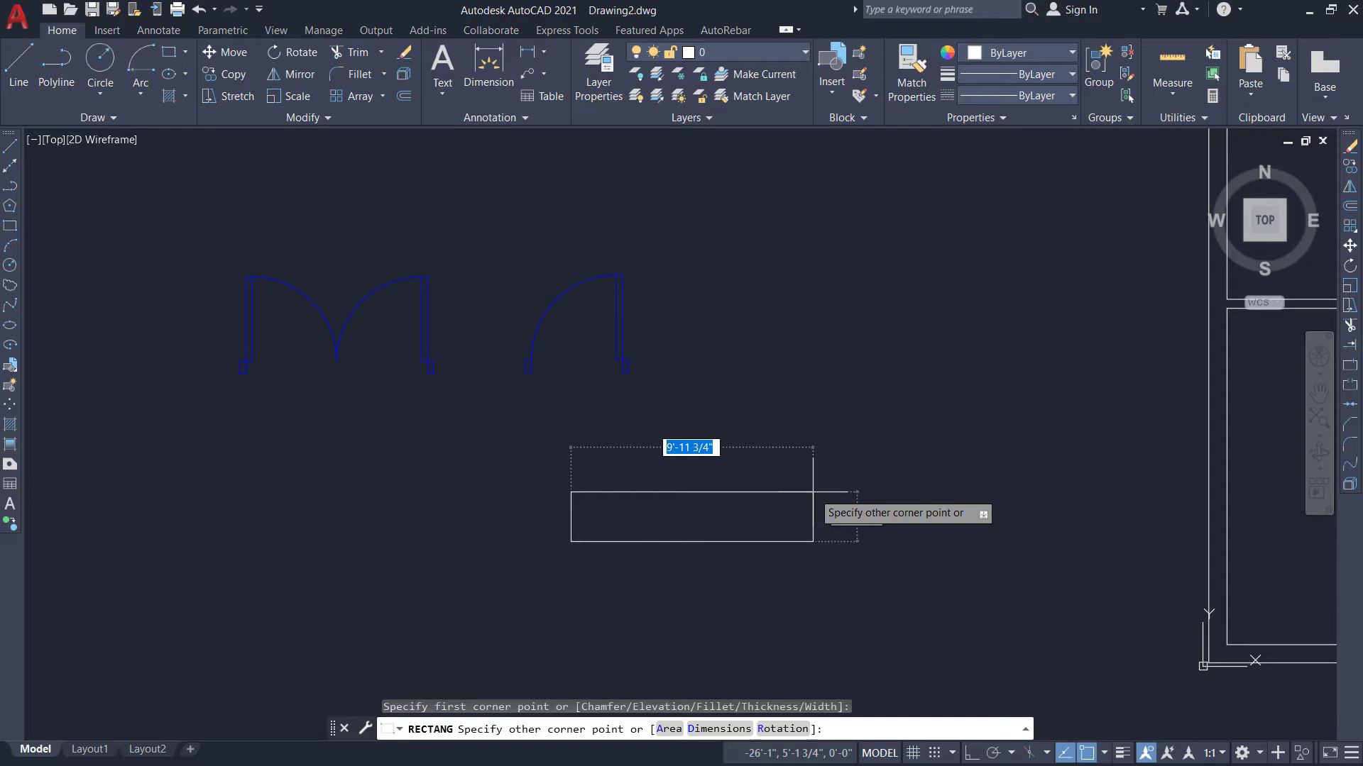
Draw a rectangle 8' long and 9" wide below the door symbols, using the Dimensions option.
type("d")
key("Return")
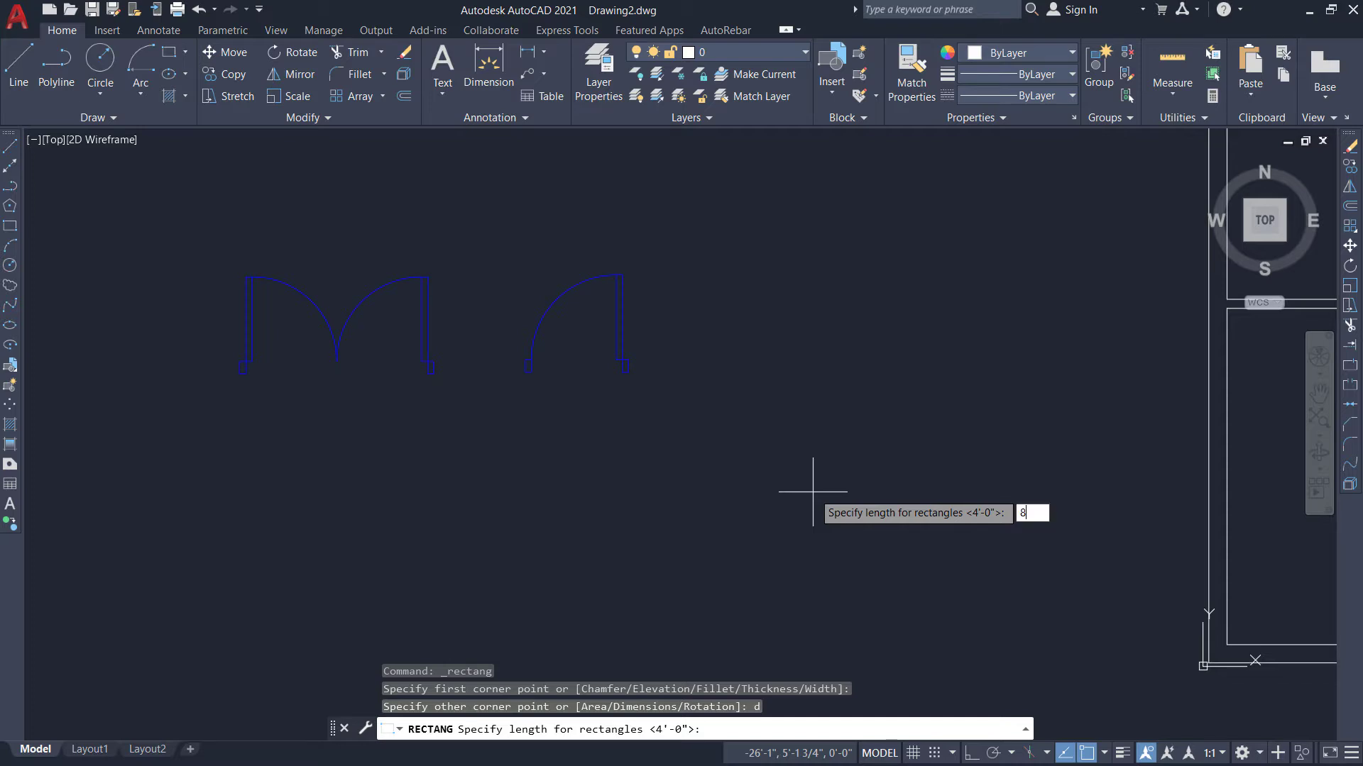
key("Return")
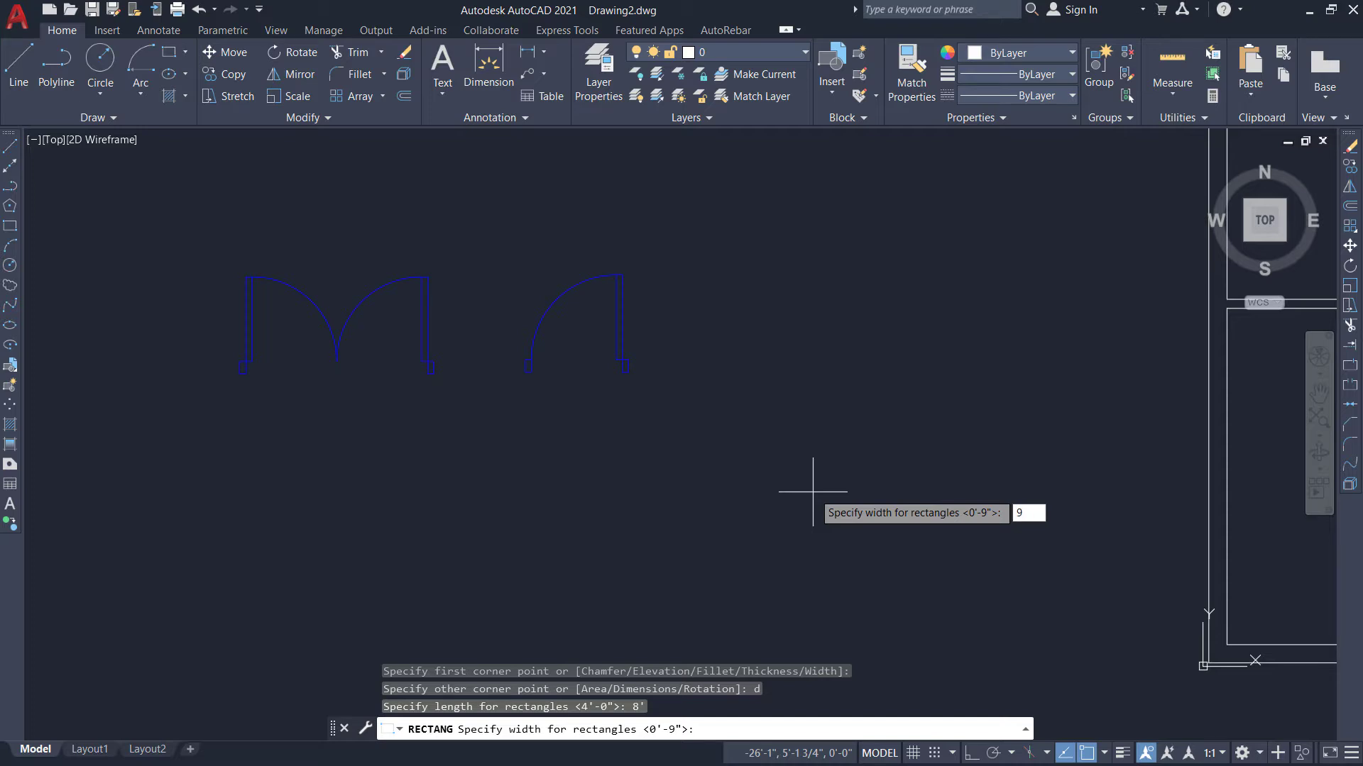
key("Return")
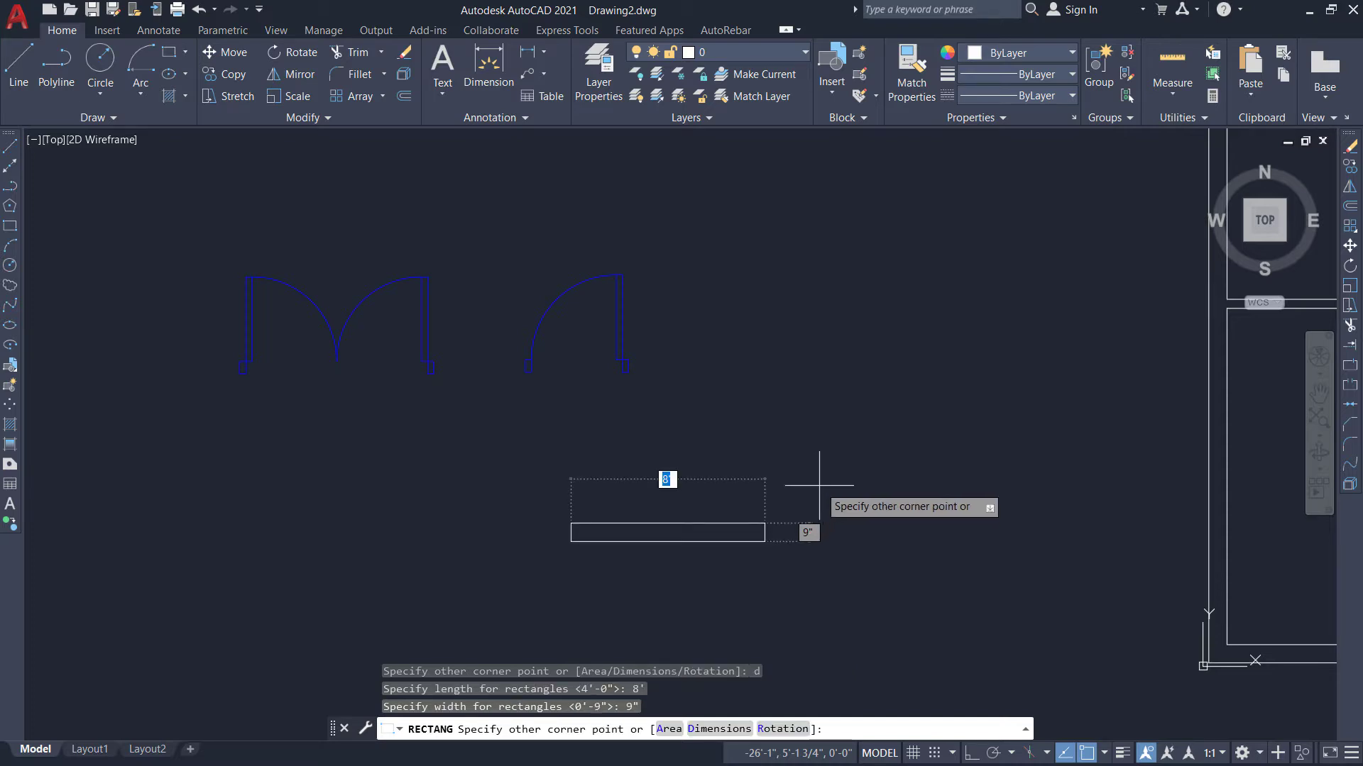
left_click(784, 483)
Explode the 8' by 9" rectangle into separate lines.
scroll(675, 556, "up", 2)
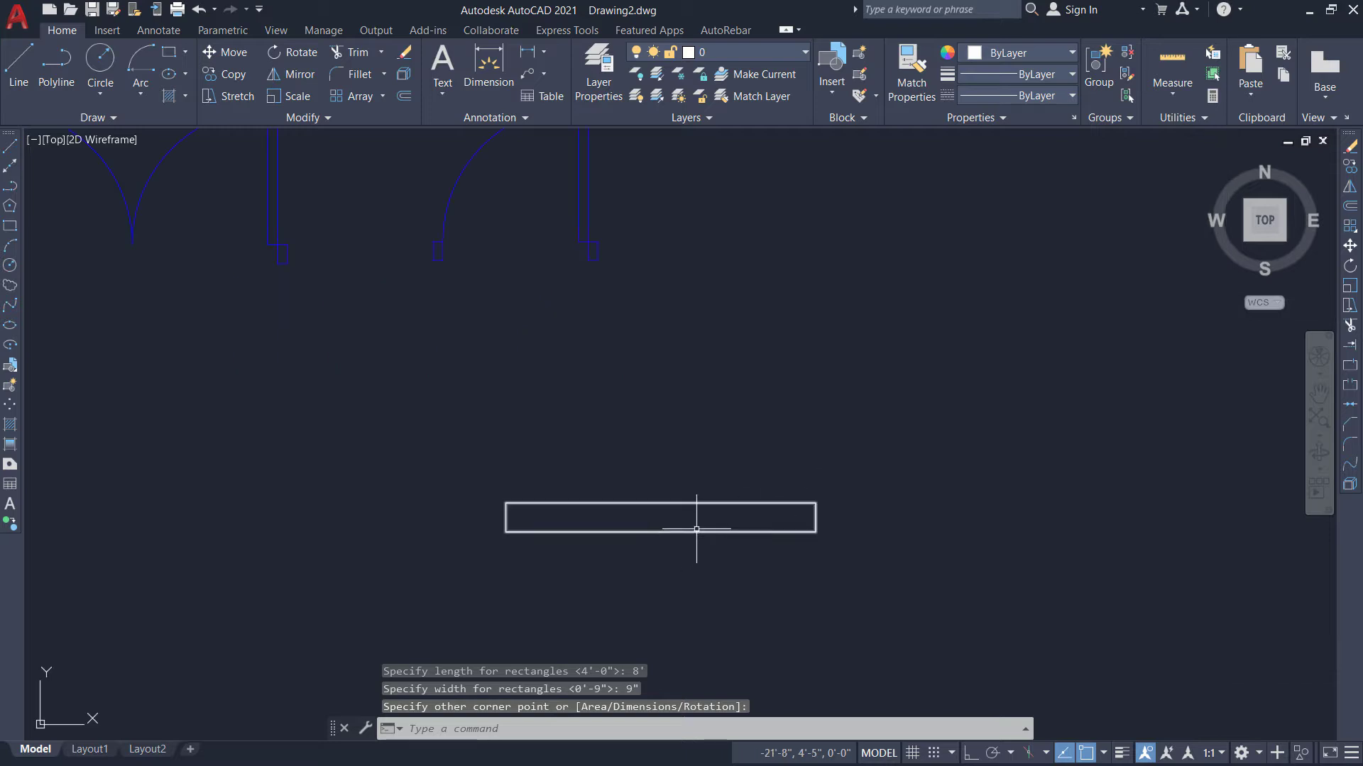
scroll(696, 529, "up", 4)
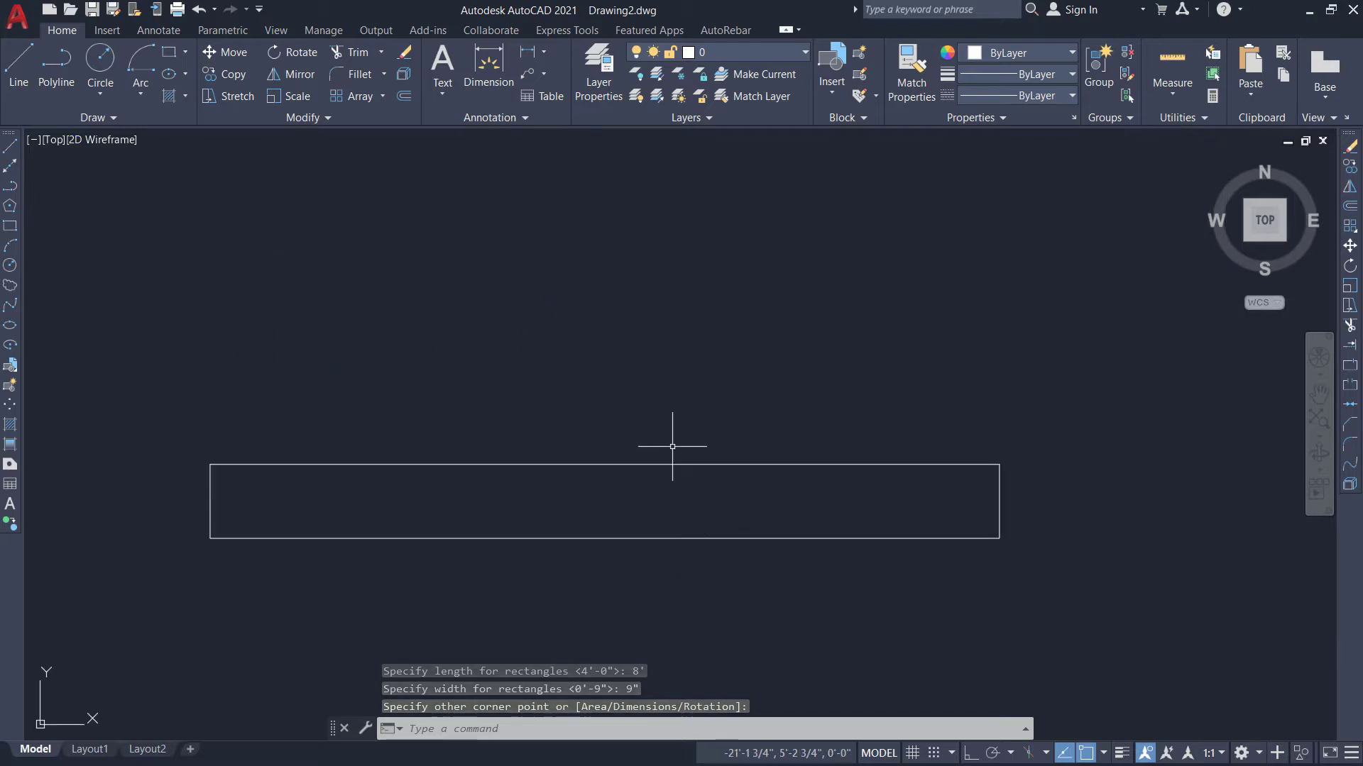
left_click(800, 493)
left_click(773, 462)
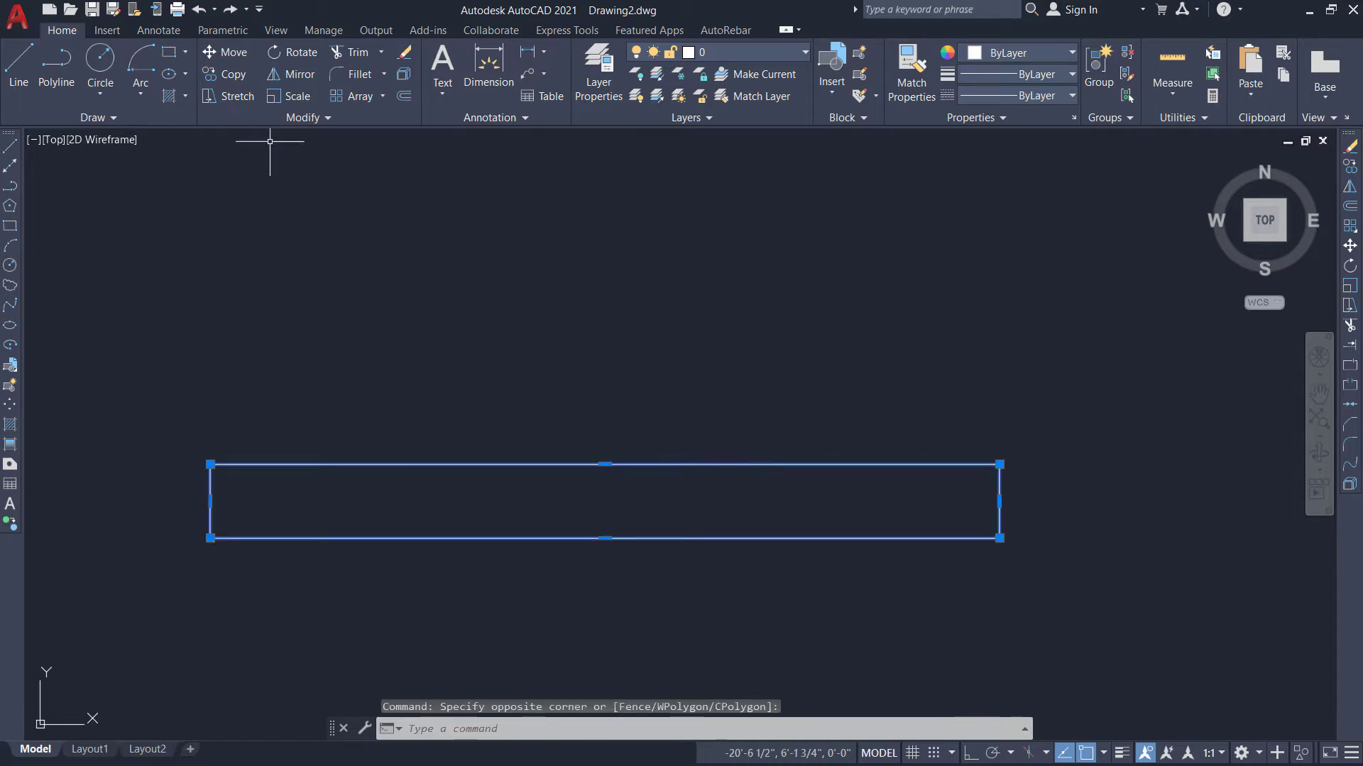
left_click(402, 75)
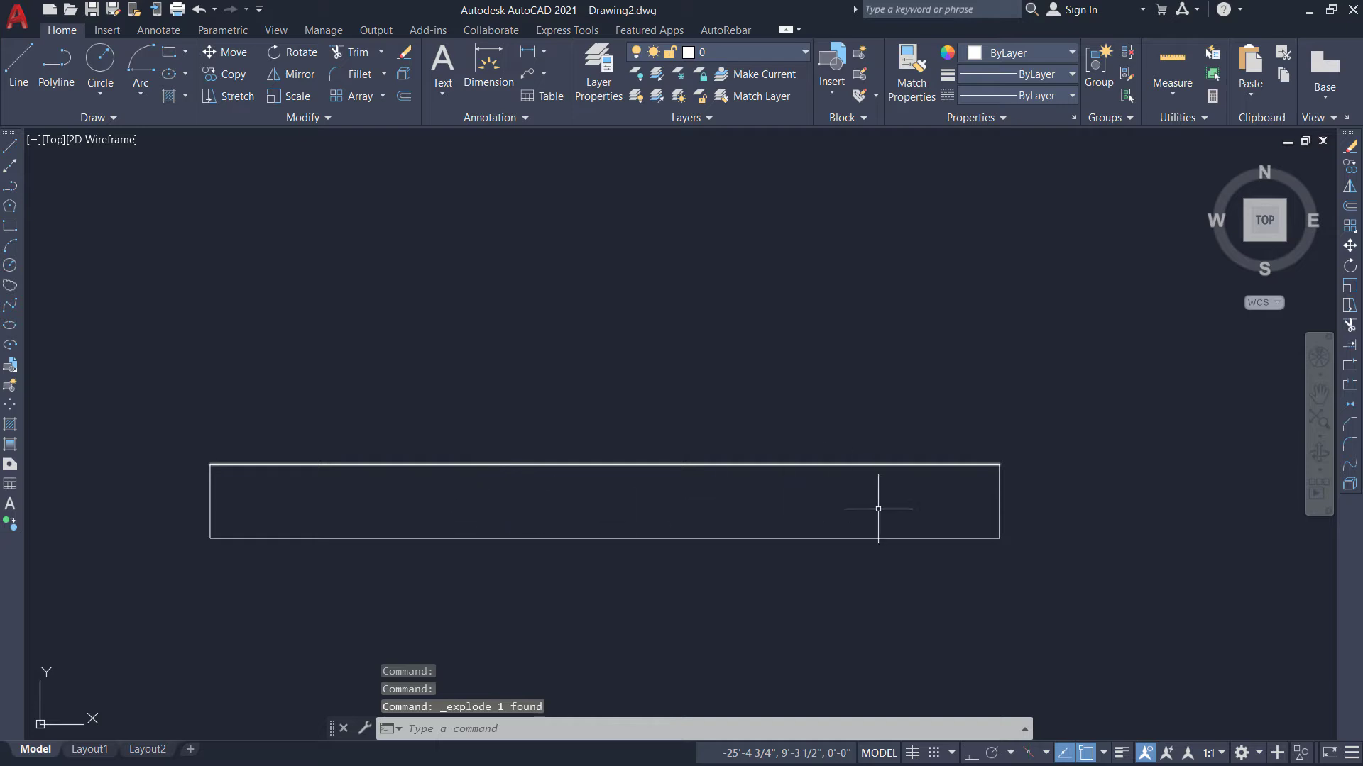
Offset the exploded rectangle's upper and lower long edges 3" inward to form the window's inner lines.
left_click(404, 96)
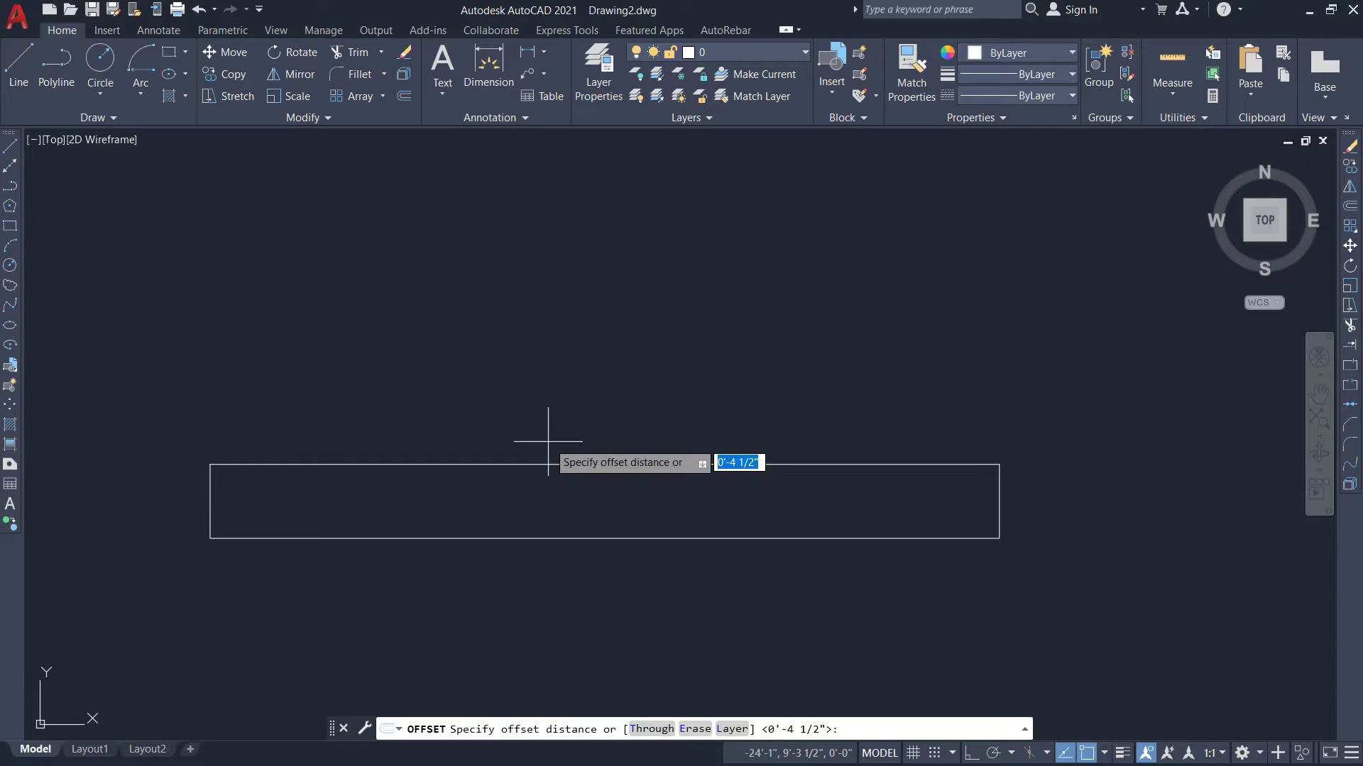
type("3\"")
key("Return")
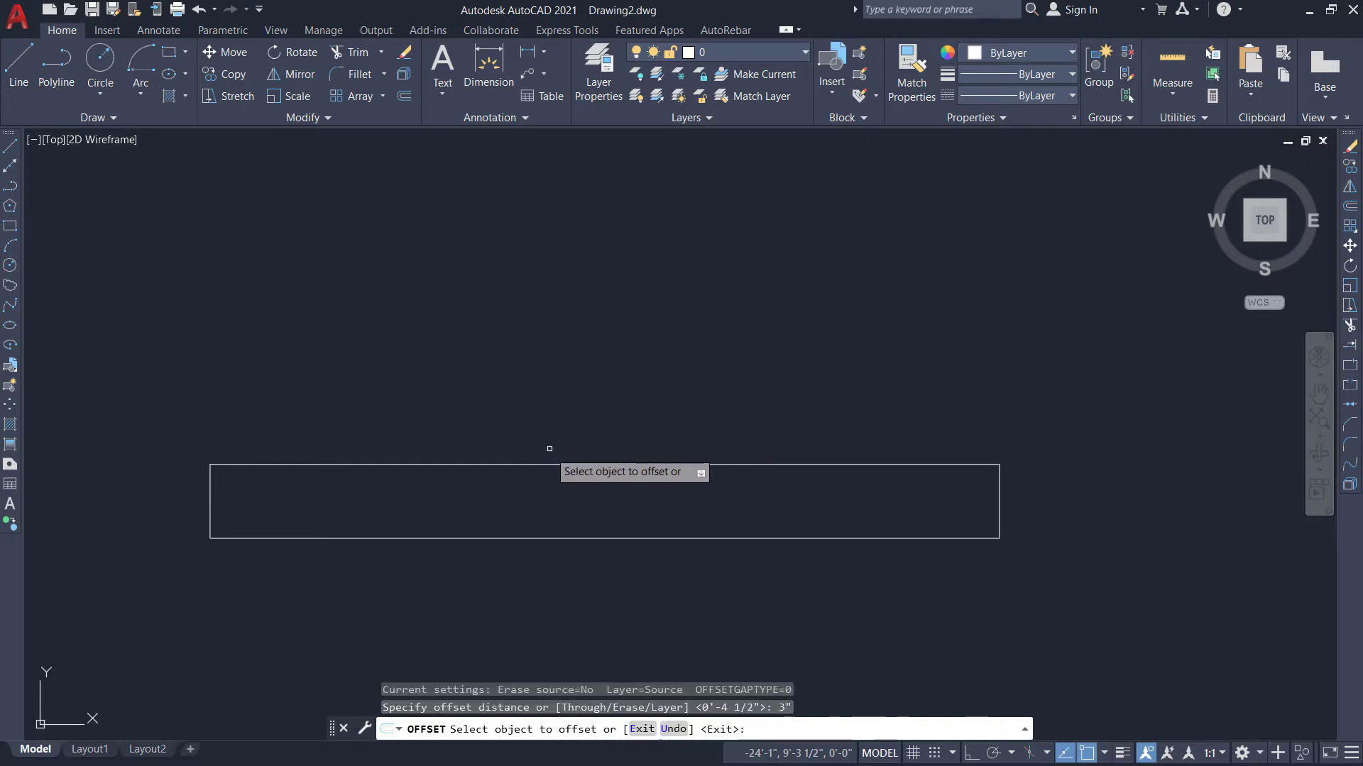
left_click(546, 465)
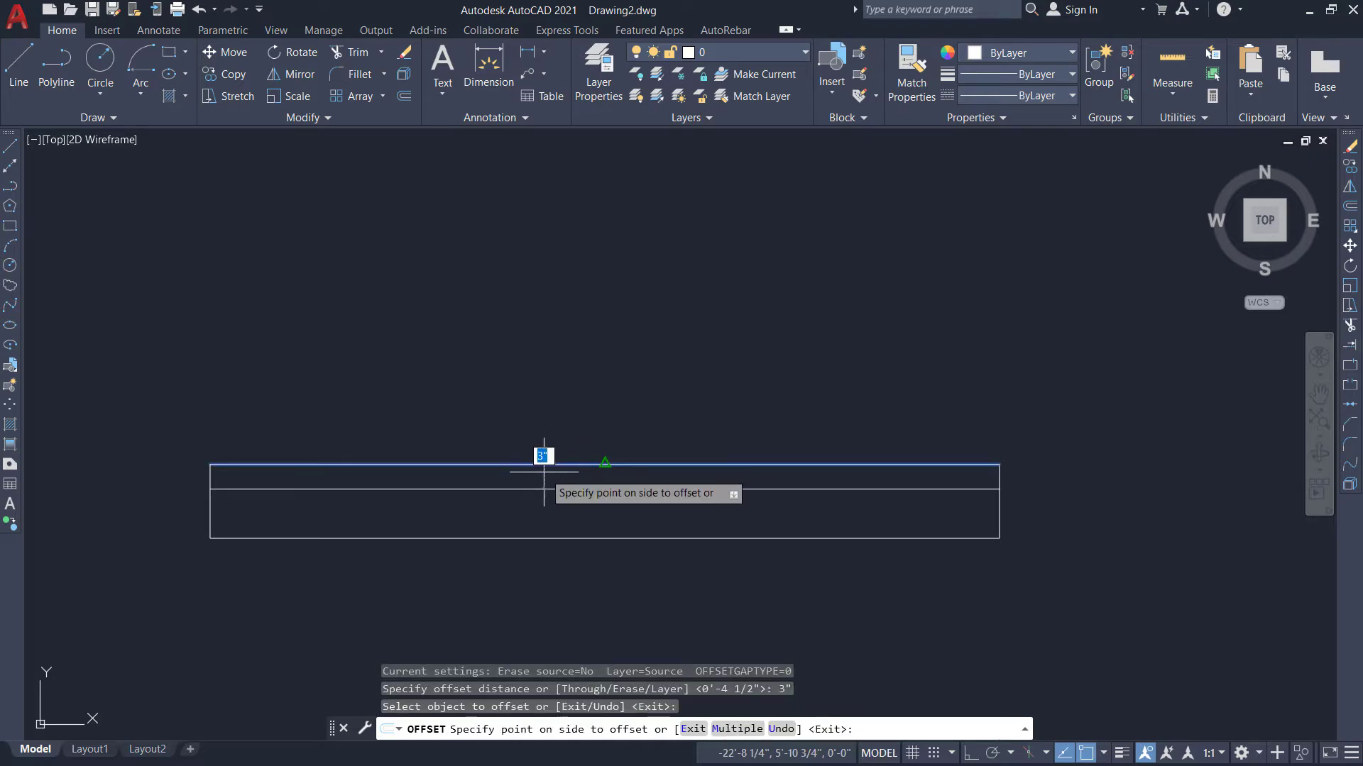
left_click(543, 484)
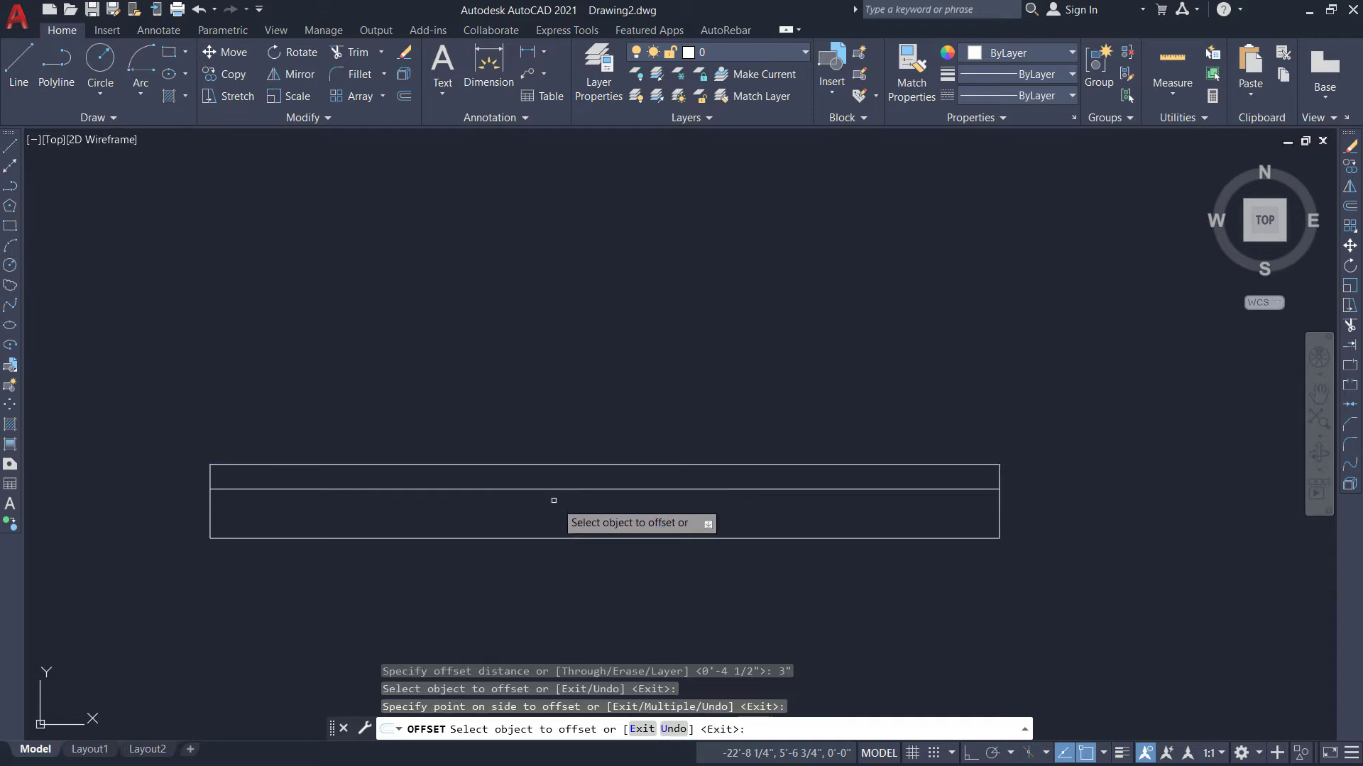
left_click(563, 537)
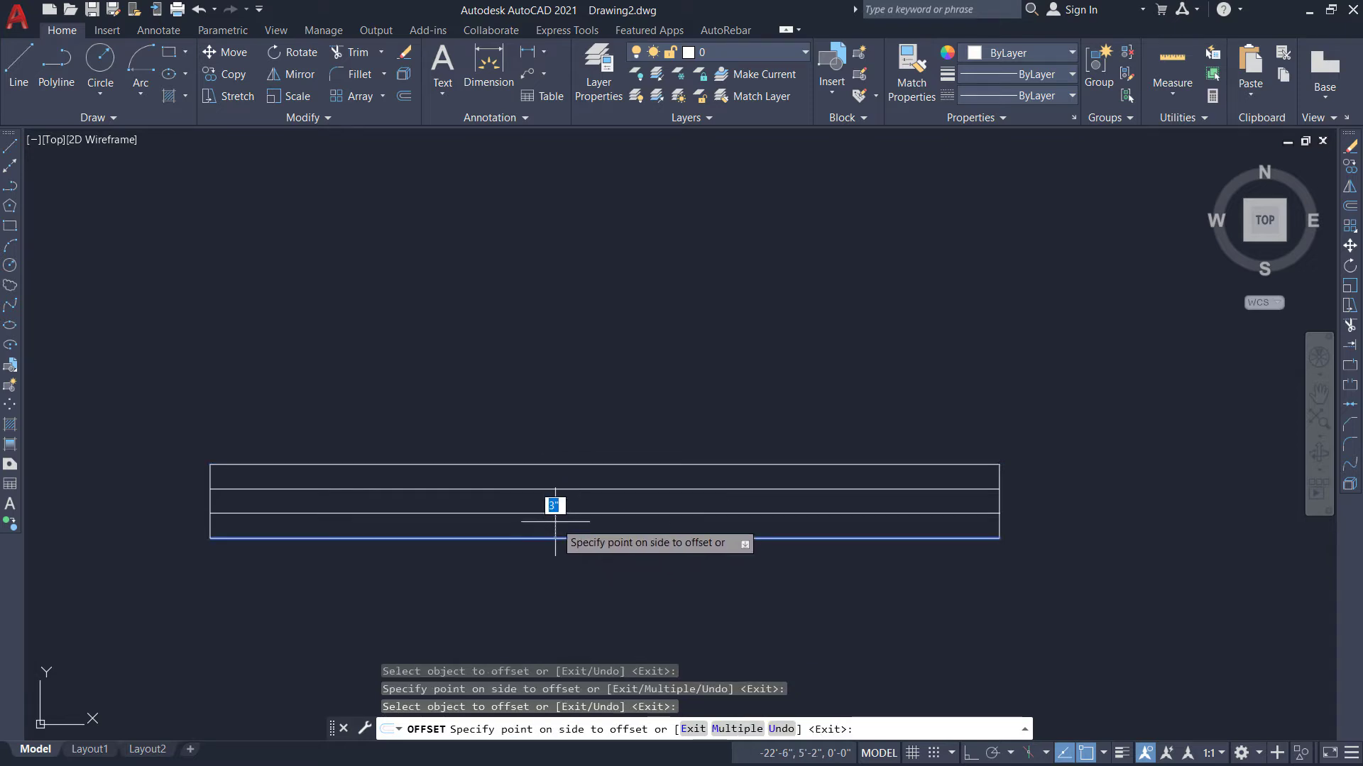
left_click(555, 506)
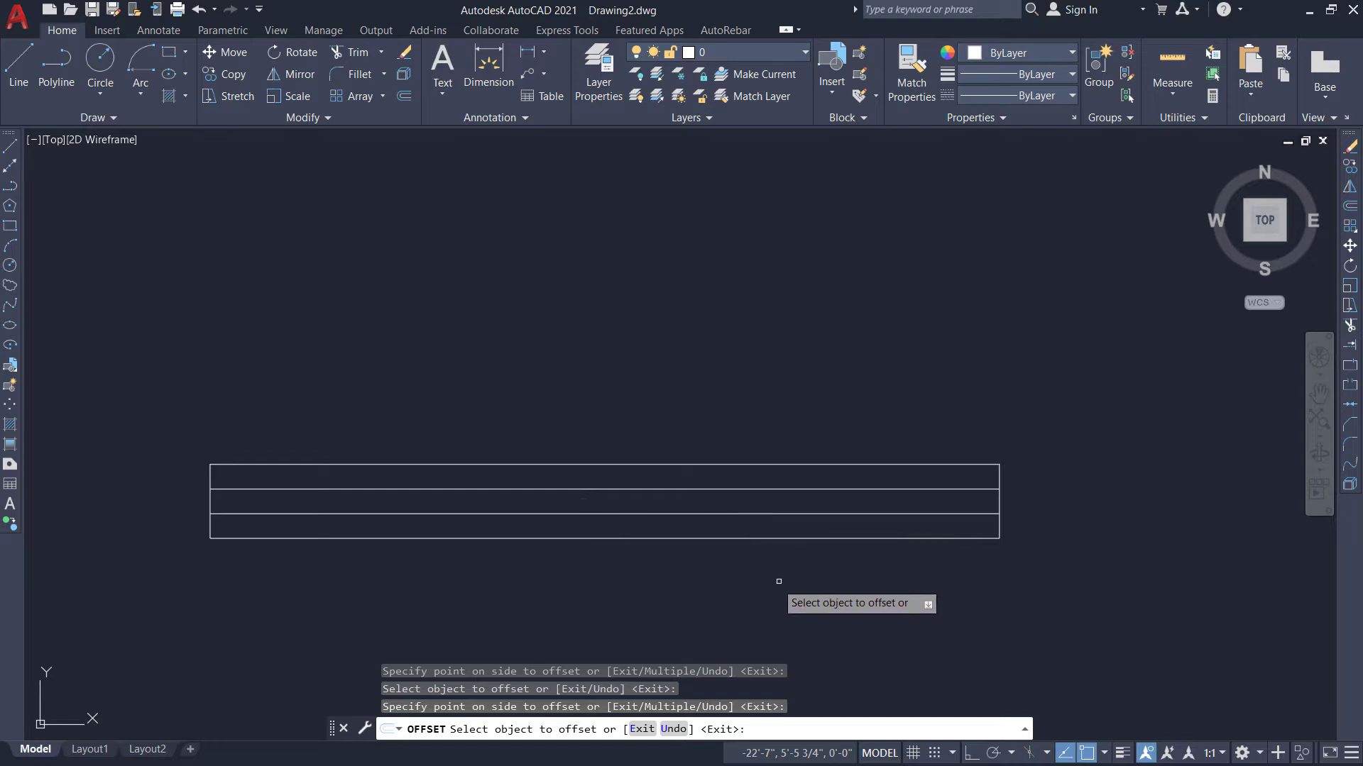
key("Escape")
scroll(756, 424, "down", 6)
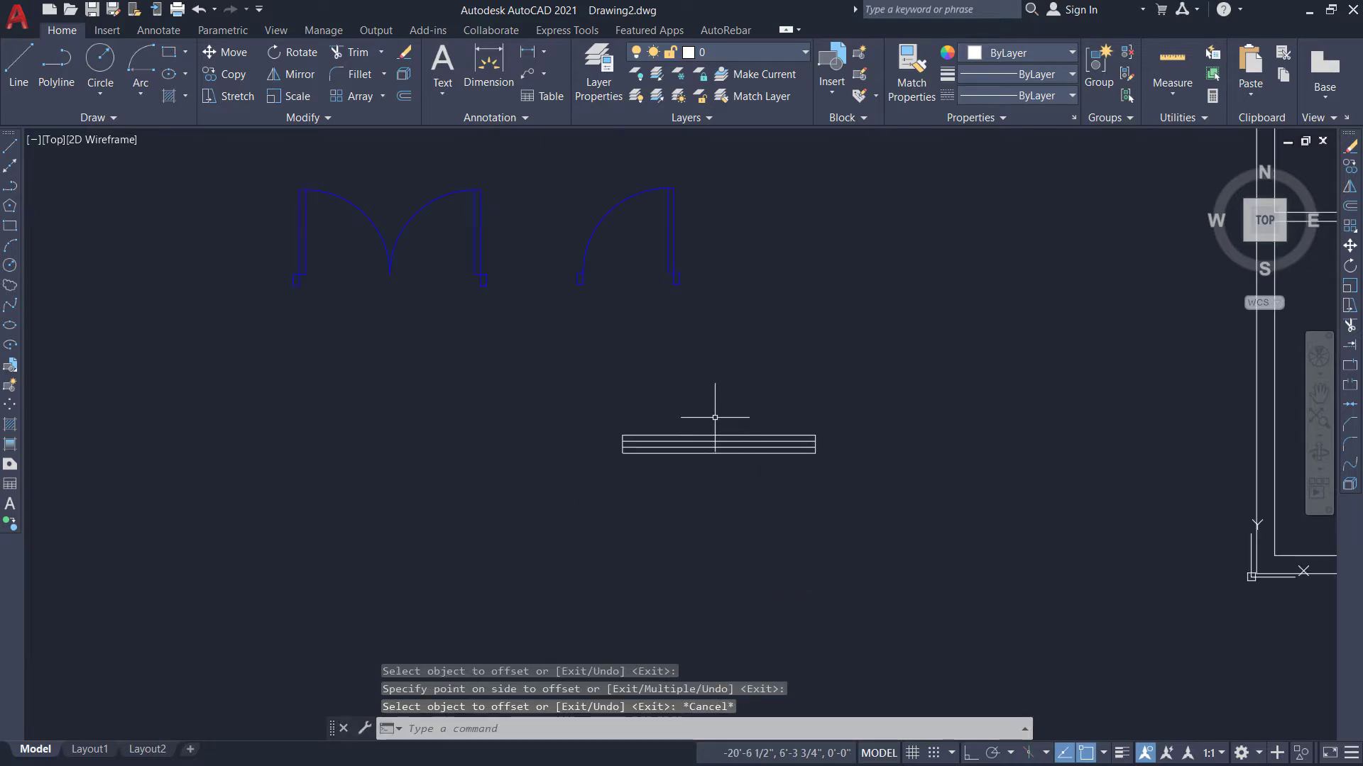
Draw a second rectangle 8' long and 4.5" wide below the first window symbol.
scroll(760, 380, "up", 4)
scroll(440, 415, "down", 1)
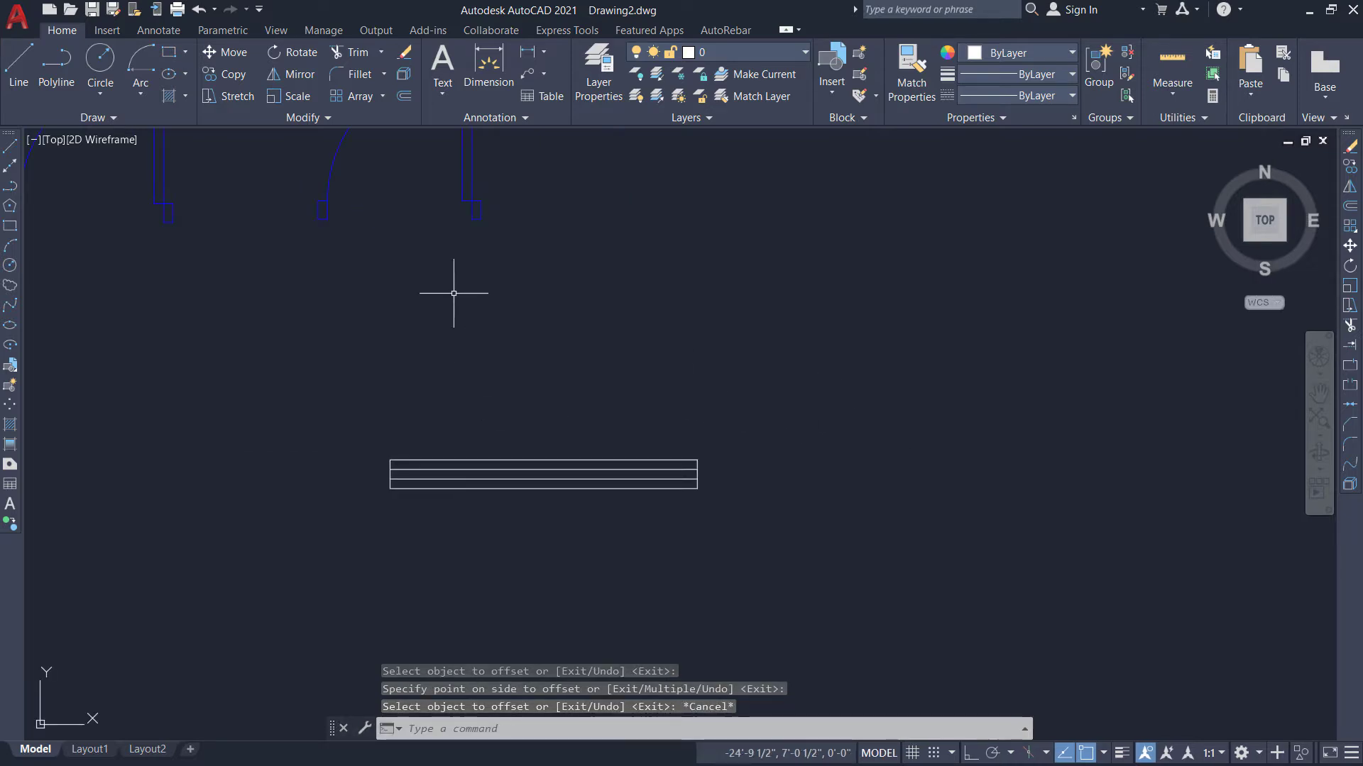
left_click(169, 52)
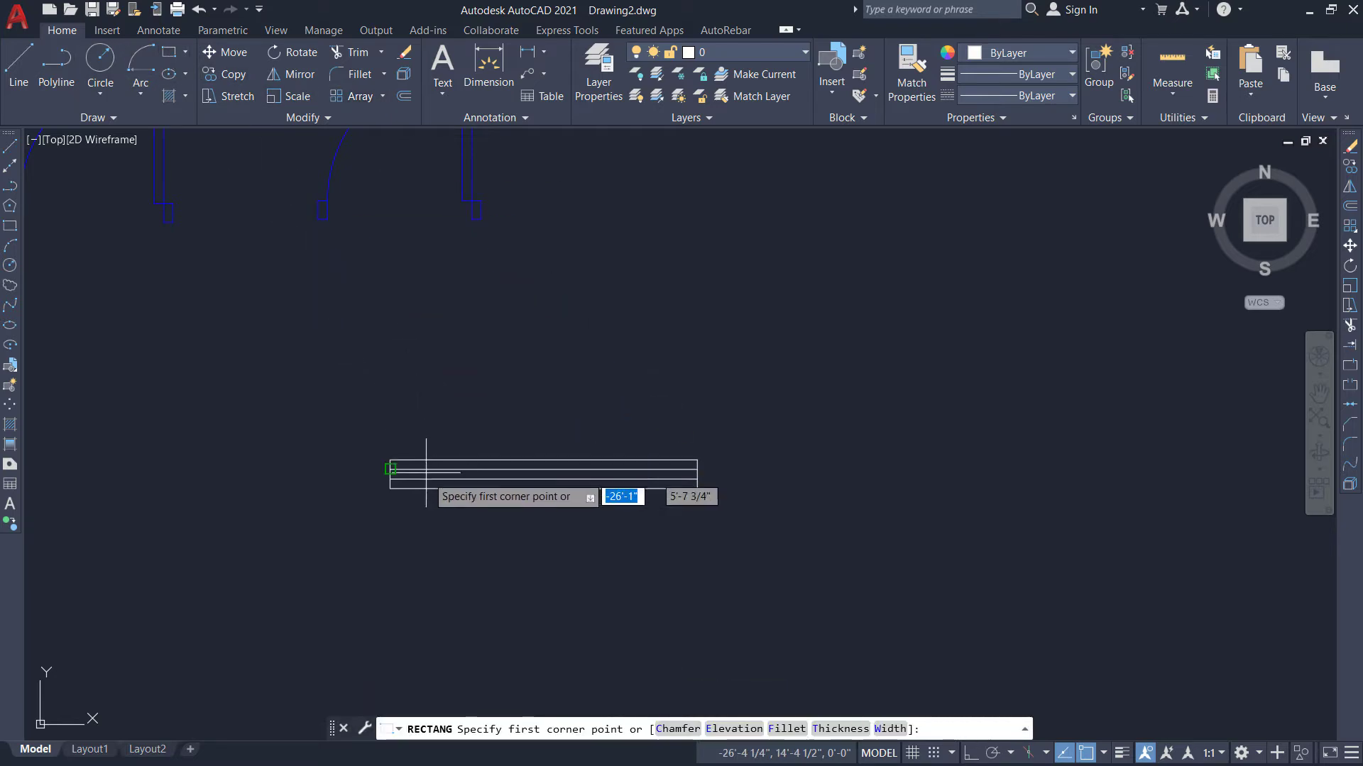
left_click(401, 610)
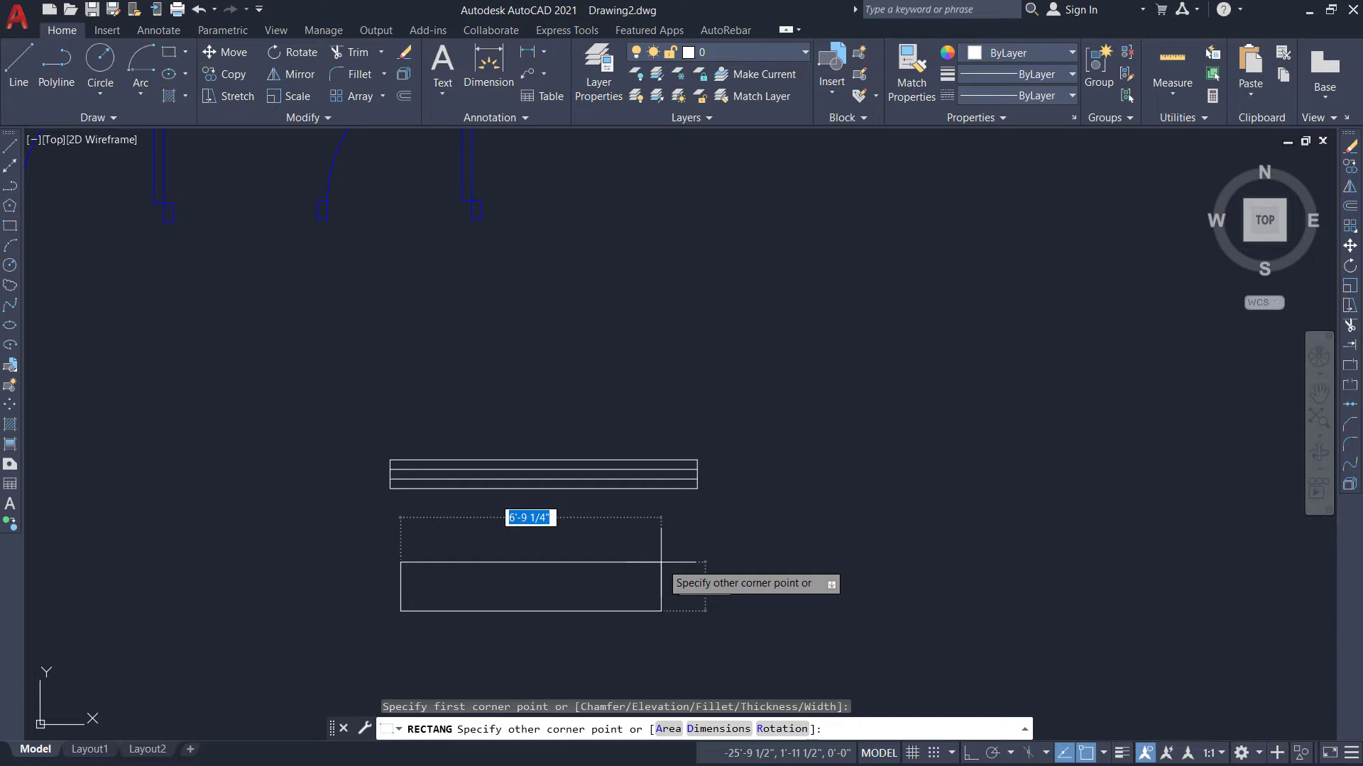
type("d")
key("Return")
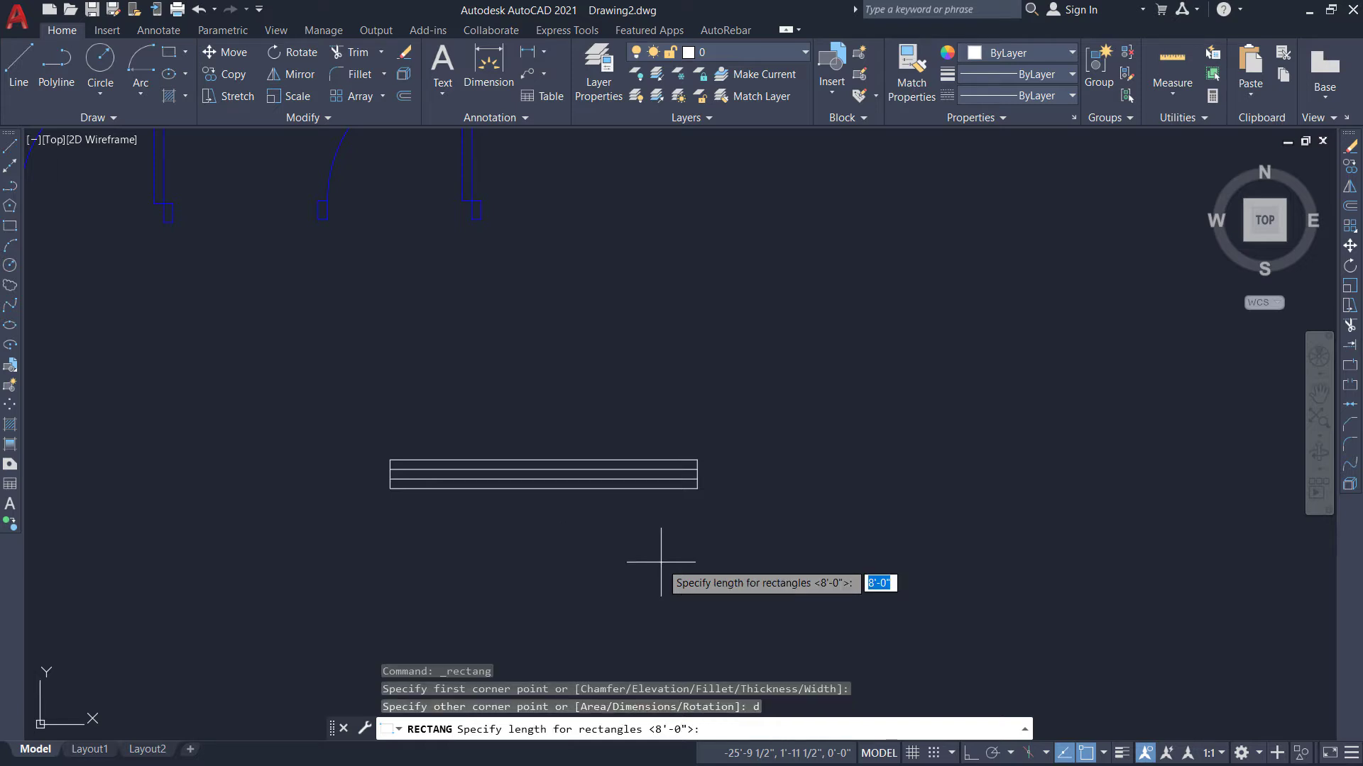
key("Return")
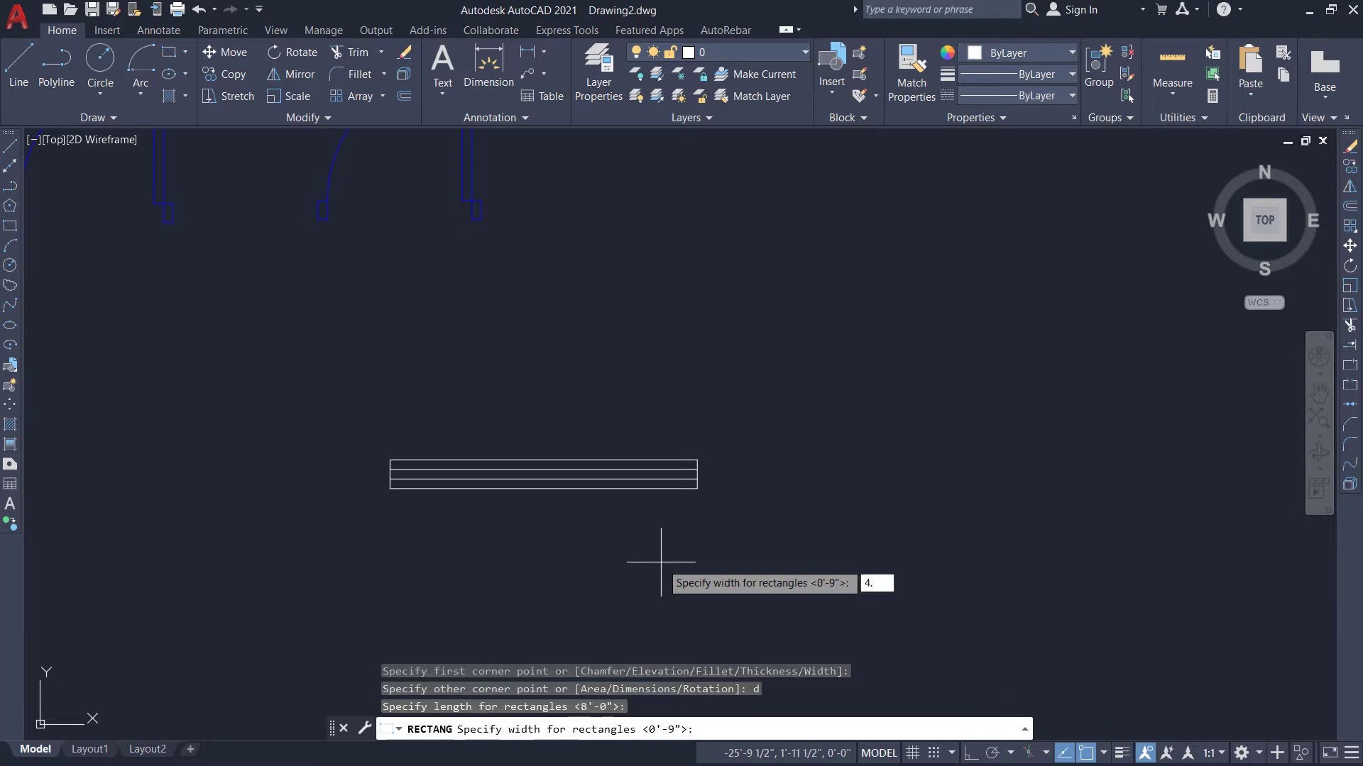
type("4.5\"")
key("Return")
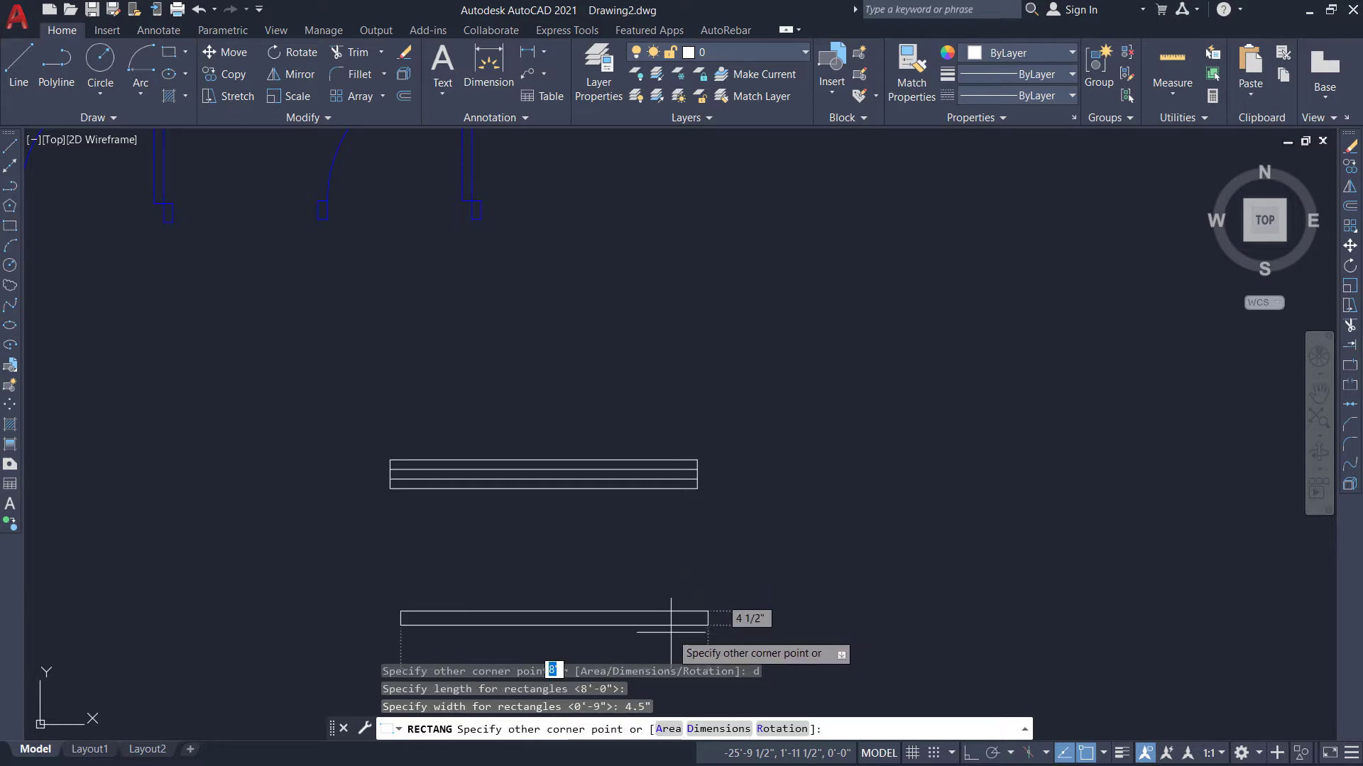
scroll(673, 605, "up", 6)
left_click(767, 497)
Explode the 8' by 4.5" rectangle into separate lines.
scroll(867, 448, "down", 4)
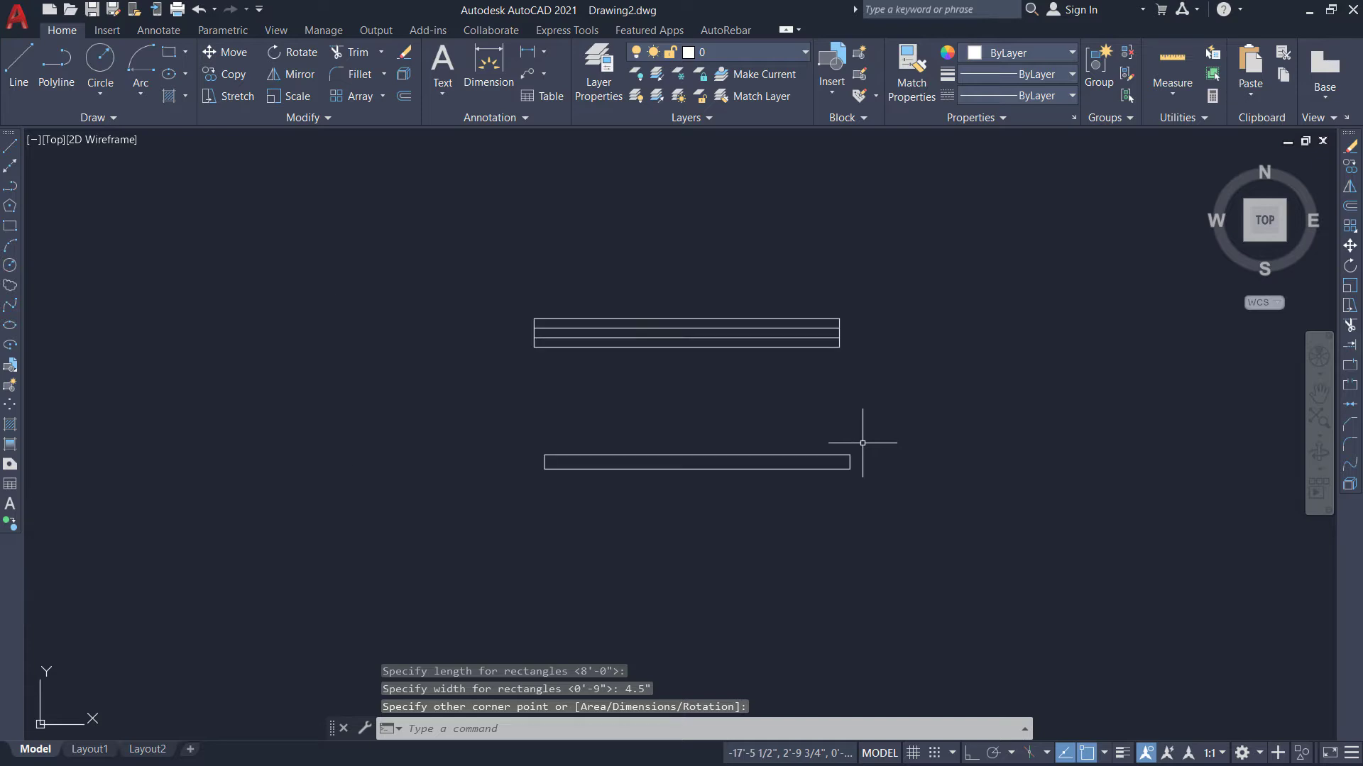
scroll(651, 429, "up", 2)
scroll(651, 429, "up", 2)
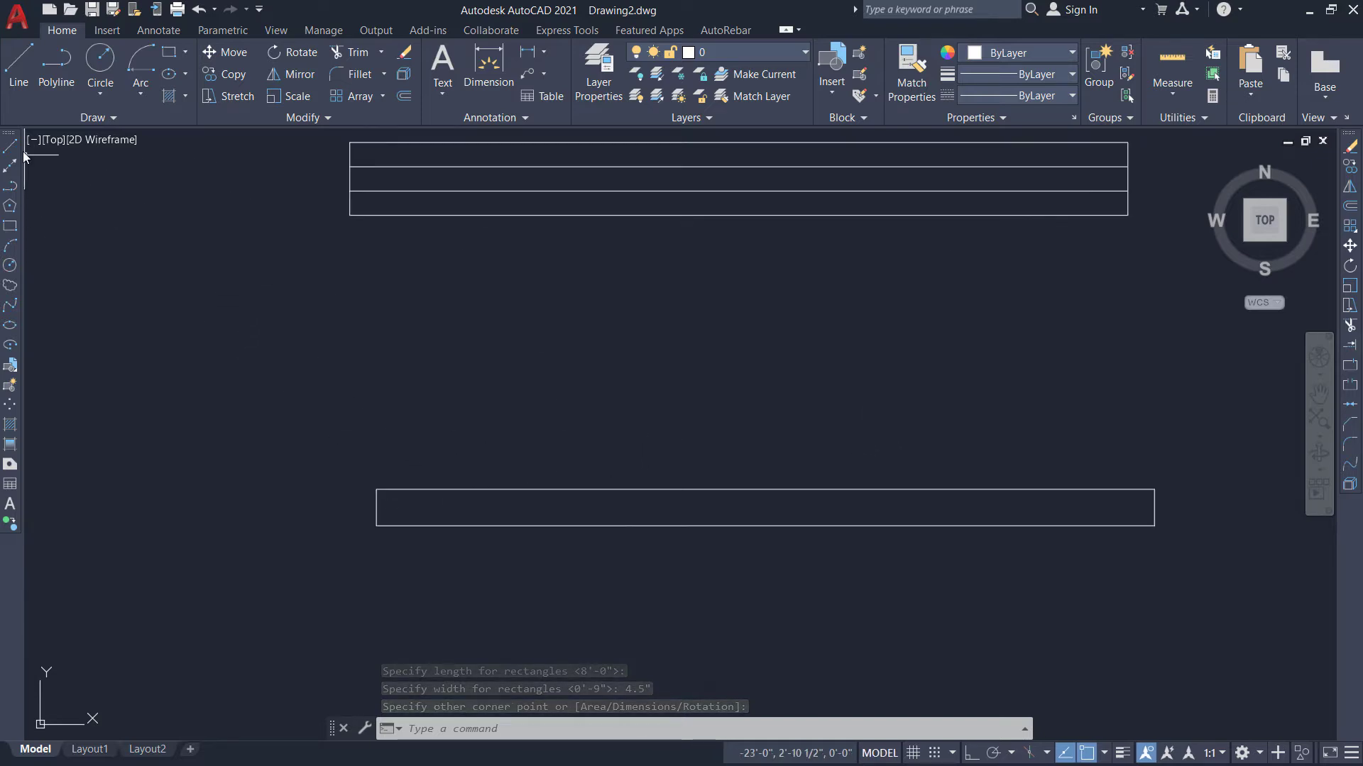
left_click(585, 508)
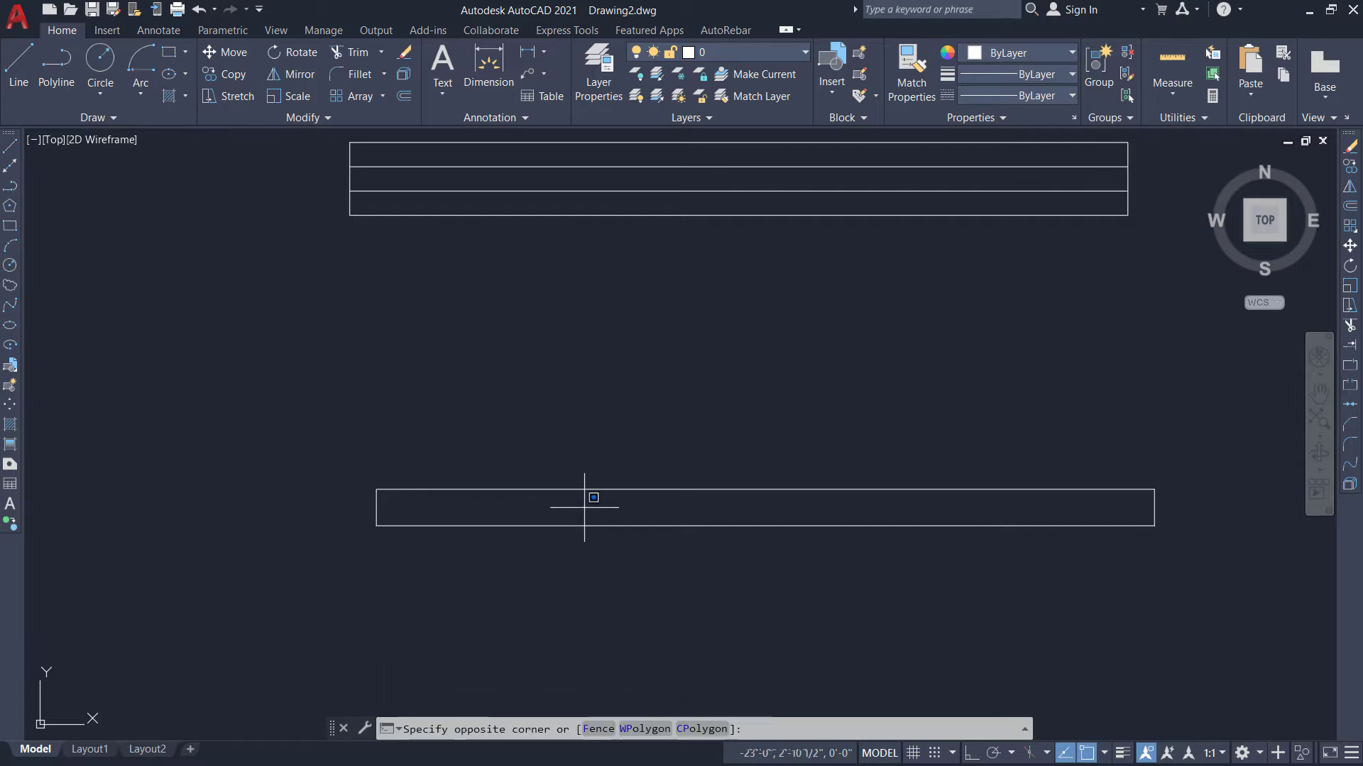
left_click(543, 452)
left_click(408, 74)
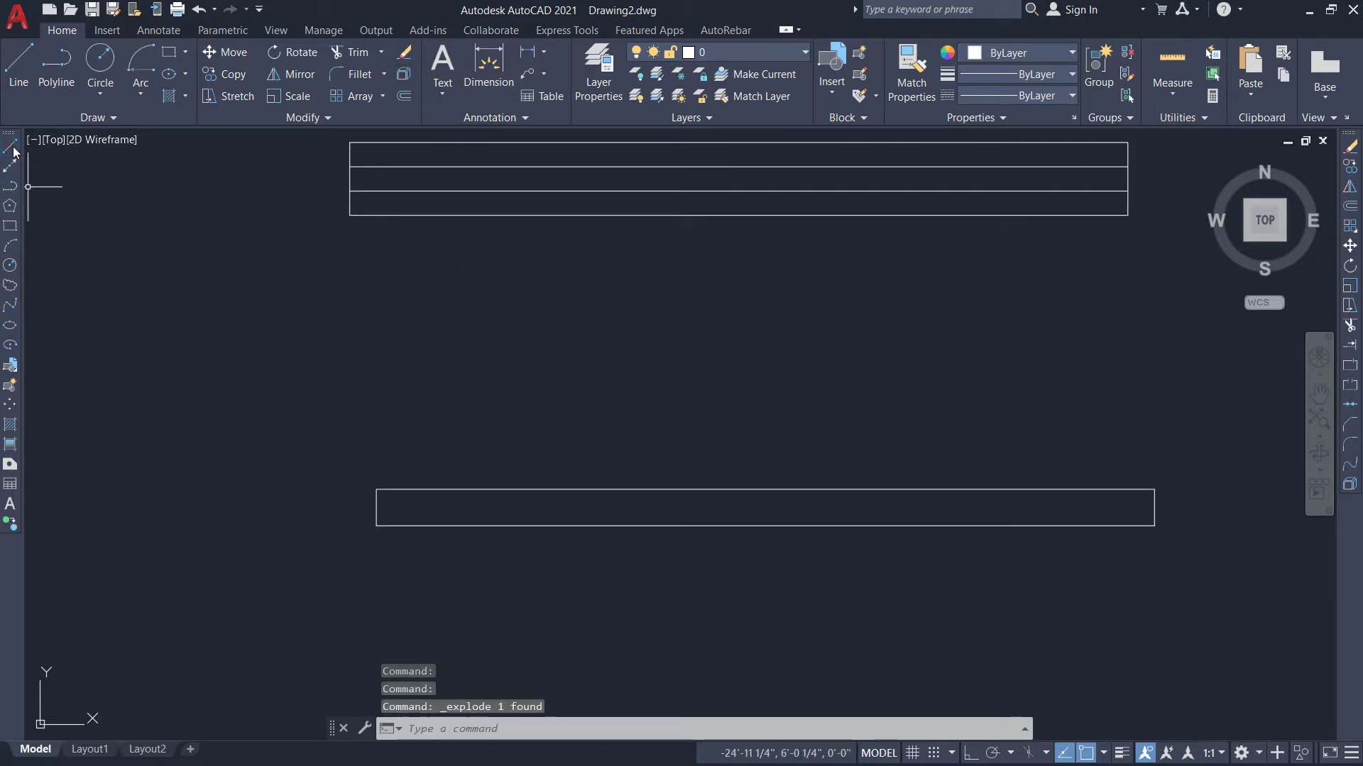
Offset the thinner rectangle's upper and lower long edges 1.5" inward.
left_click(407, 96)
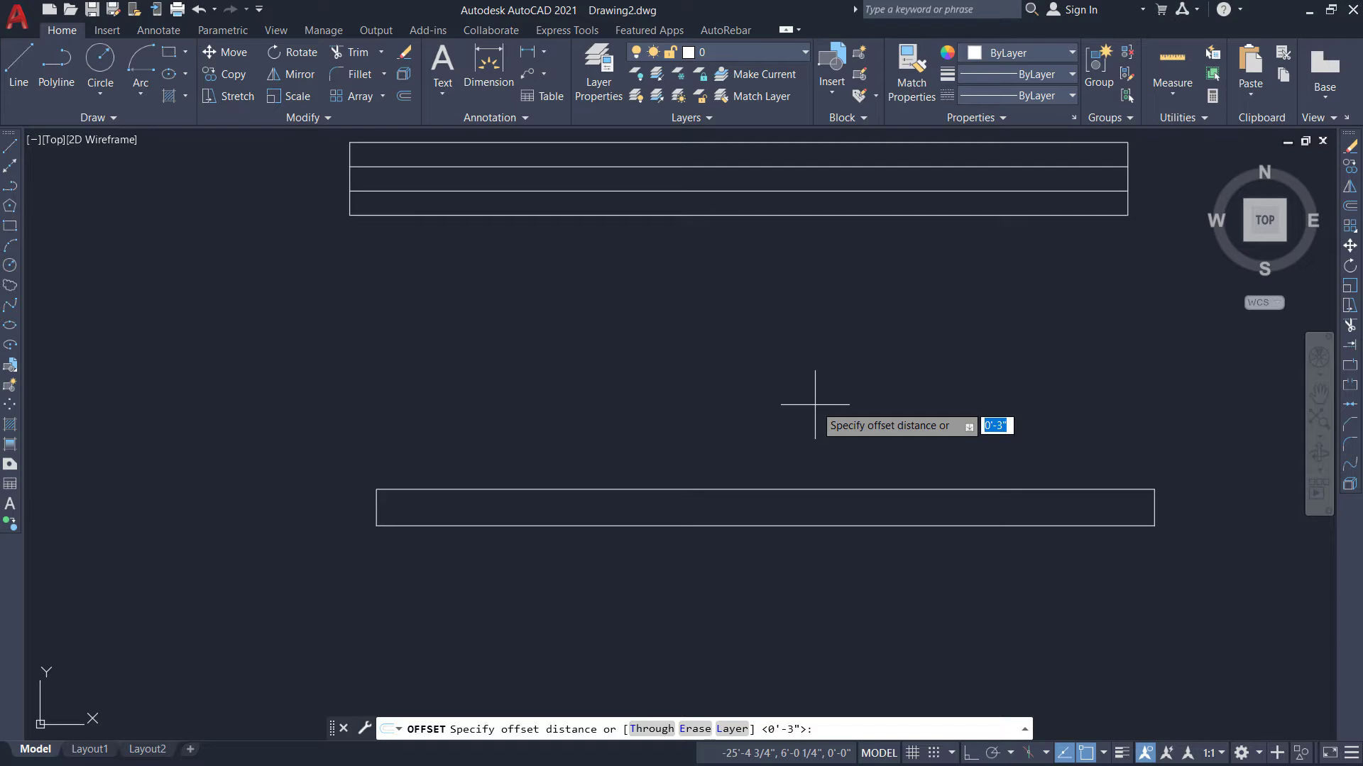
key("Return")
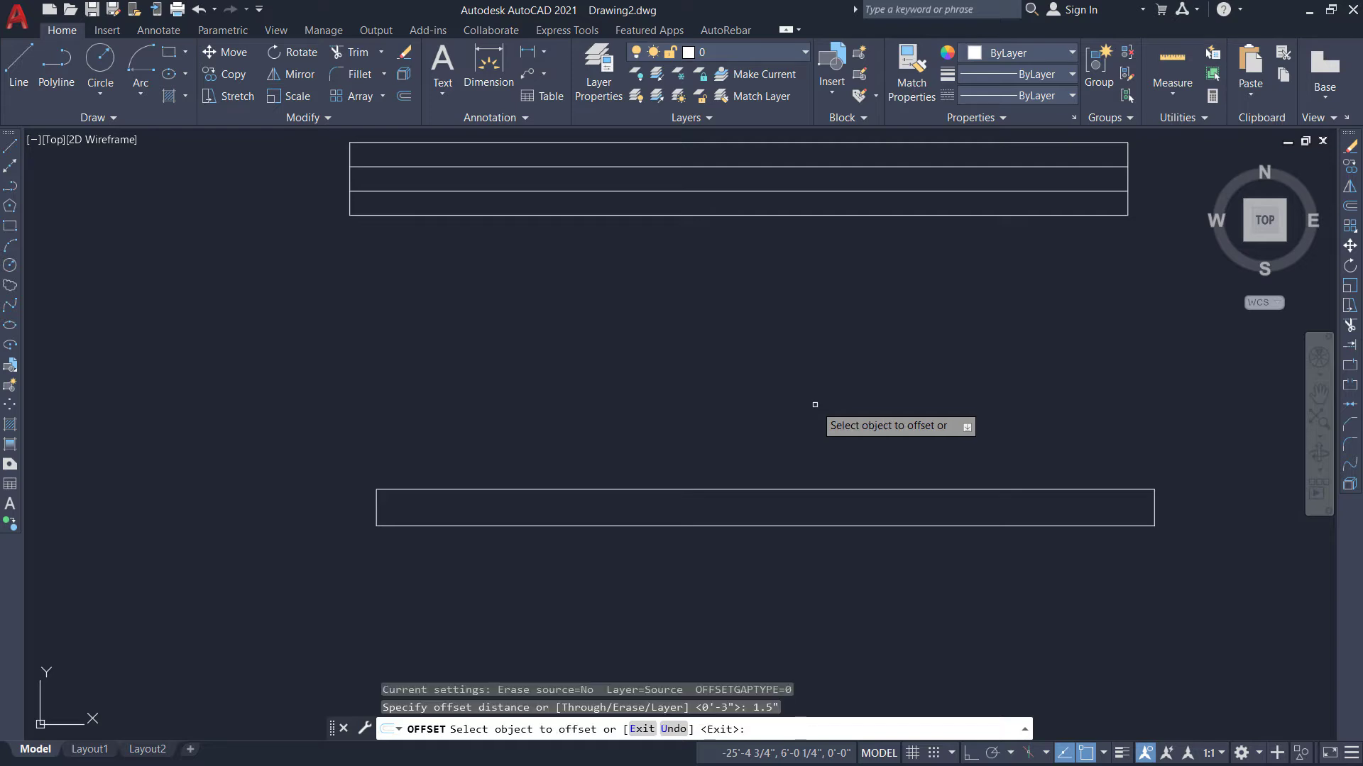
left_click(779, 491)
left_click(778, 513)
left_click(802, 525)
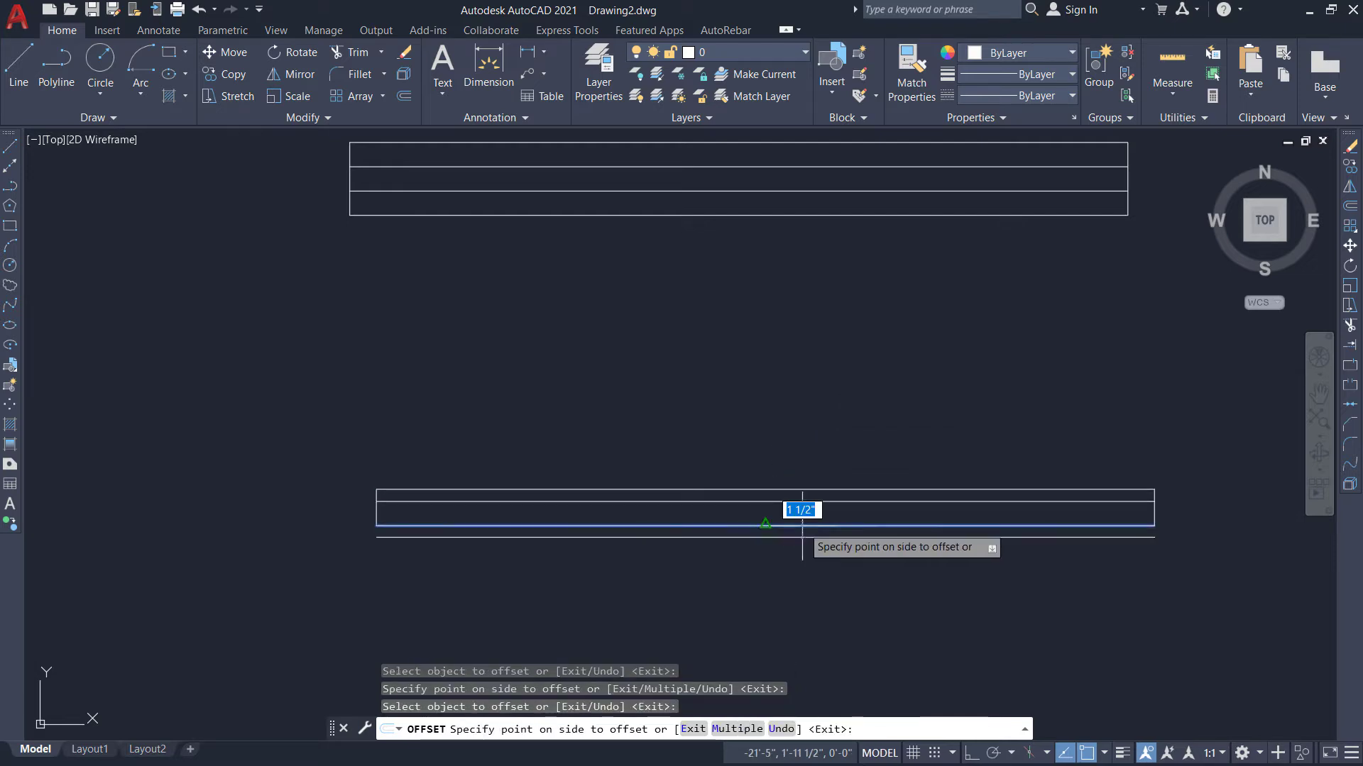
left_click(798, 499)
scroll(559, 428, "down", 4)
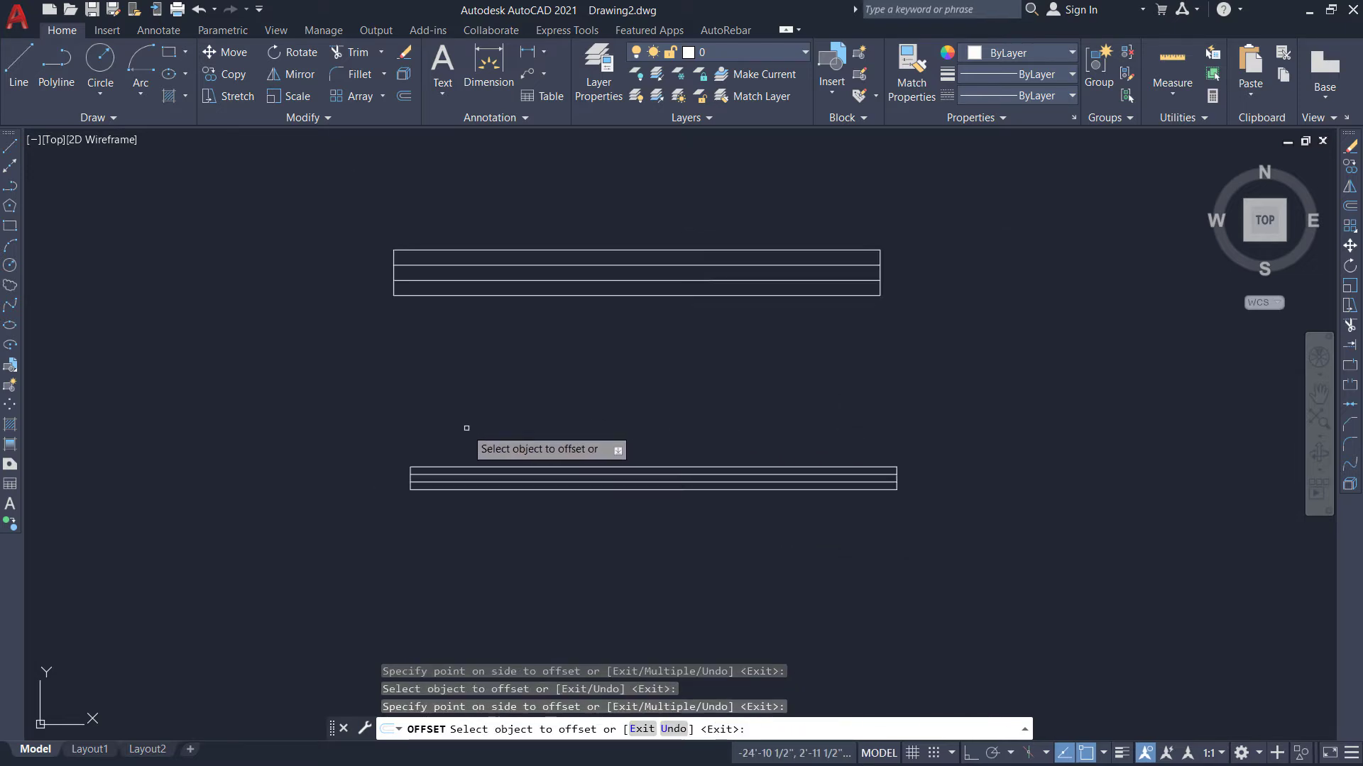
key("Escape")
Start a block definition named "Single Door" with its base point at the lower-left corner of the single door's left jamb.
scroll(574, 549, "down", 3)
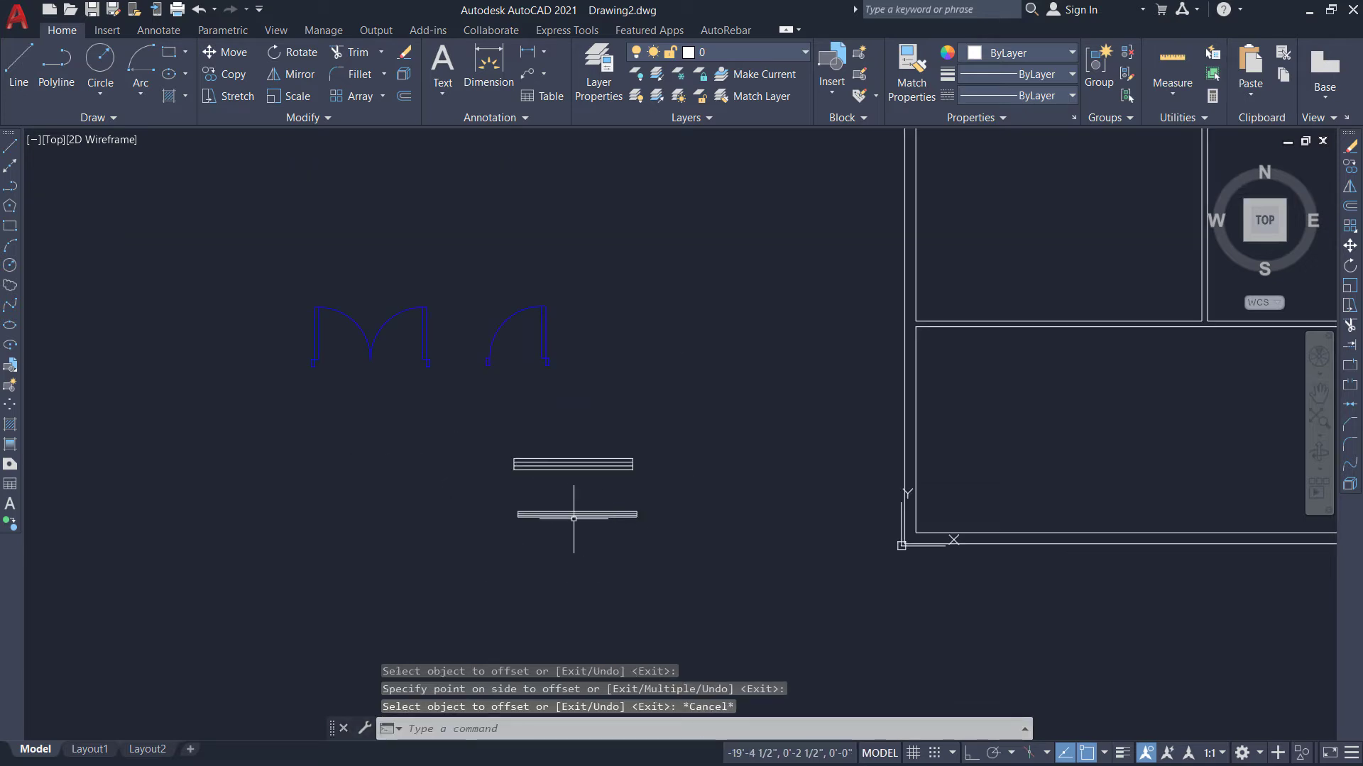
scroll(472, 305, "up", 2)
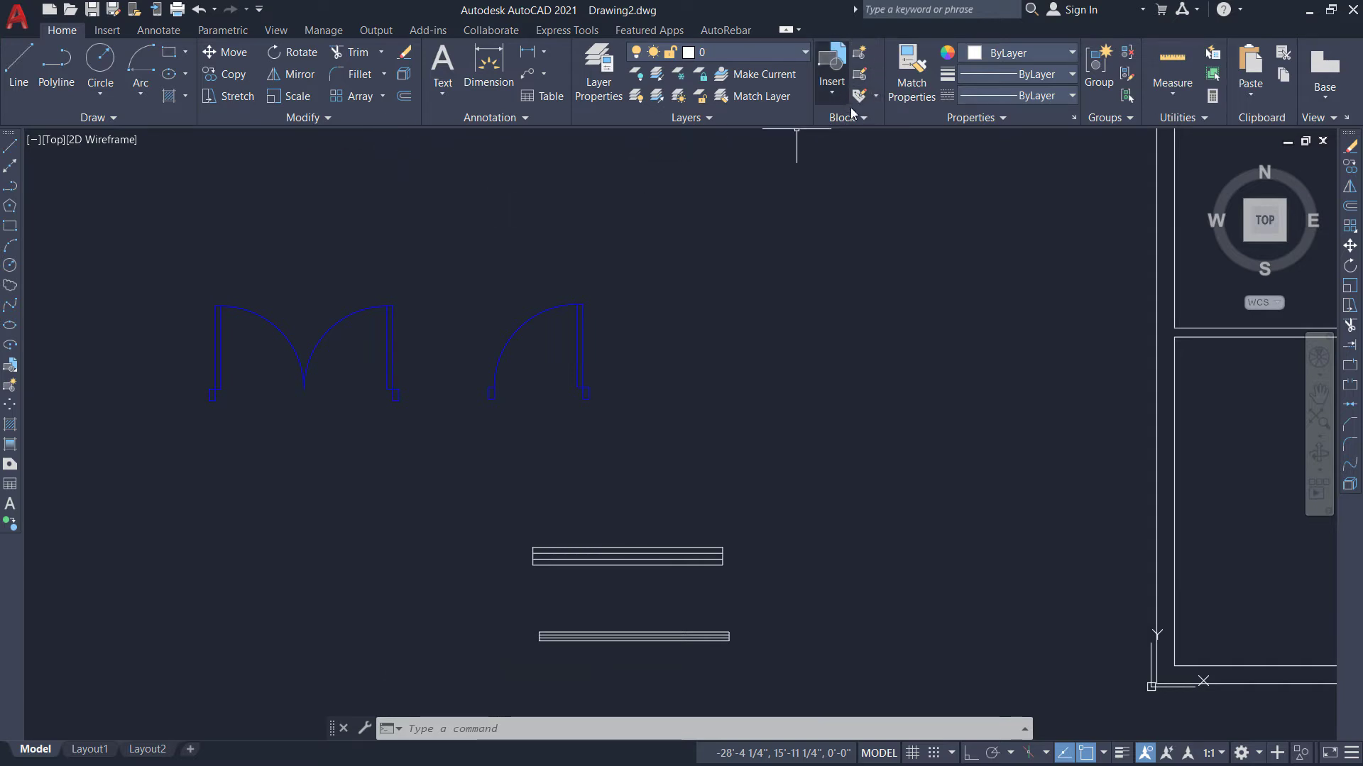
left_click(860, 56)
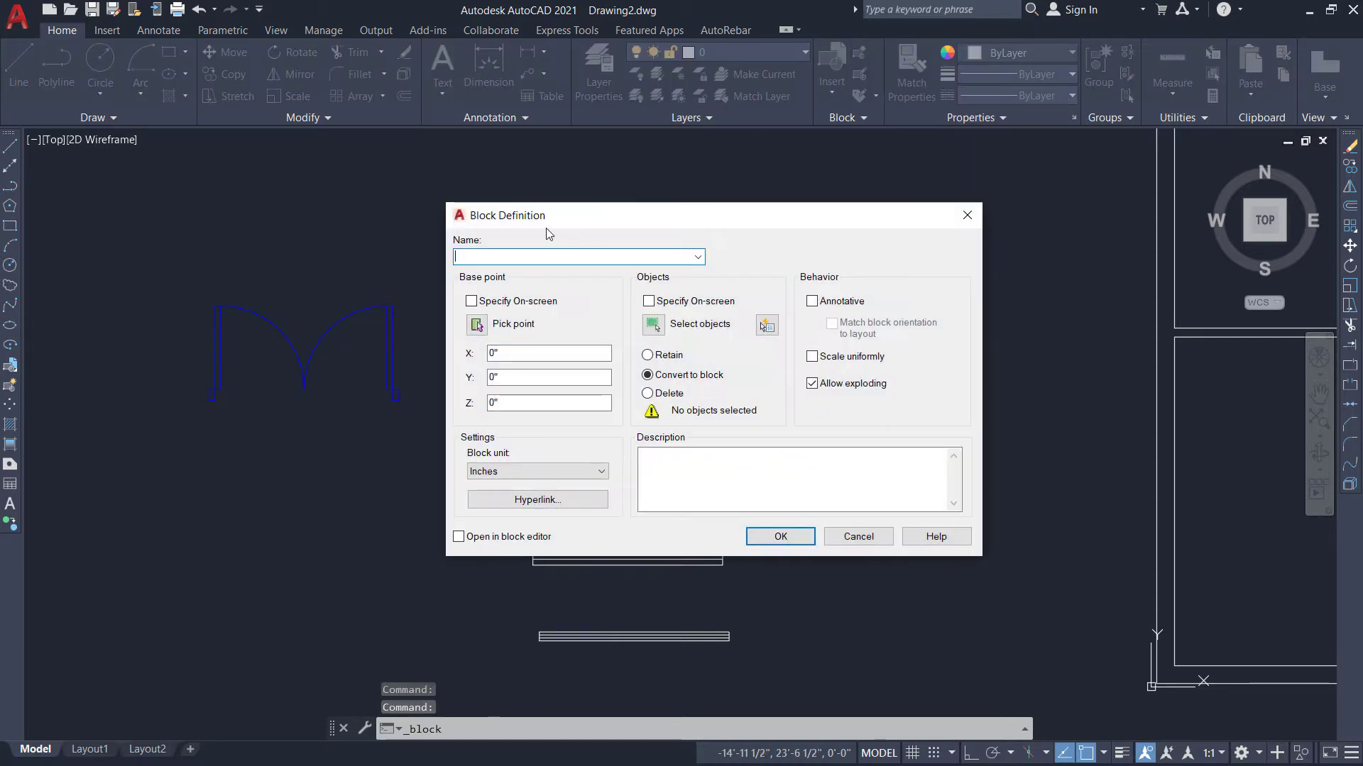
type("Signl")
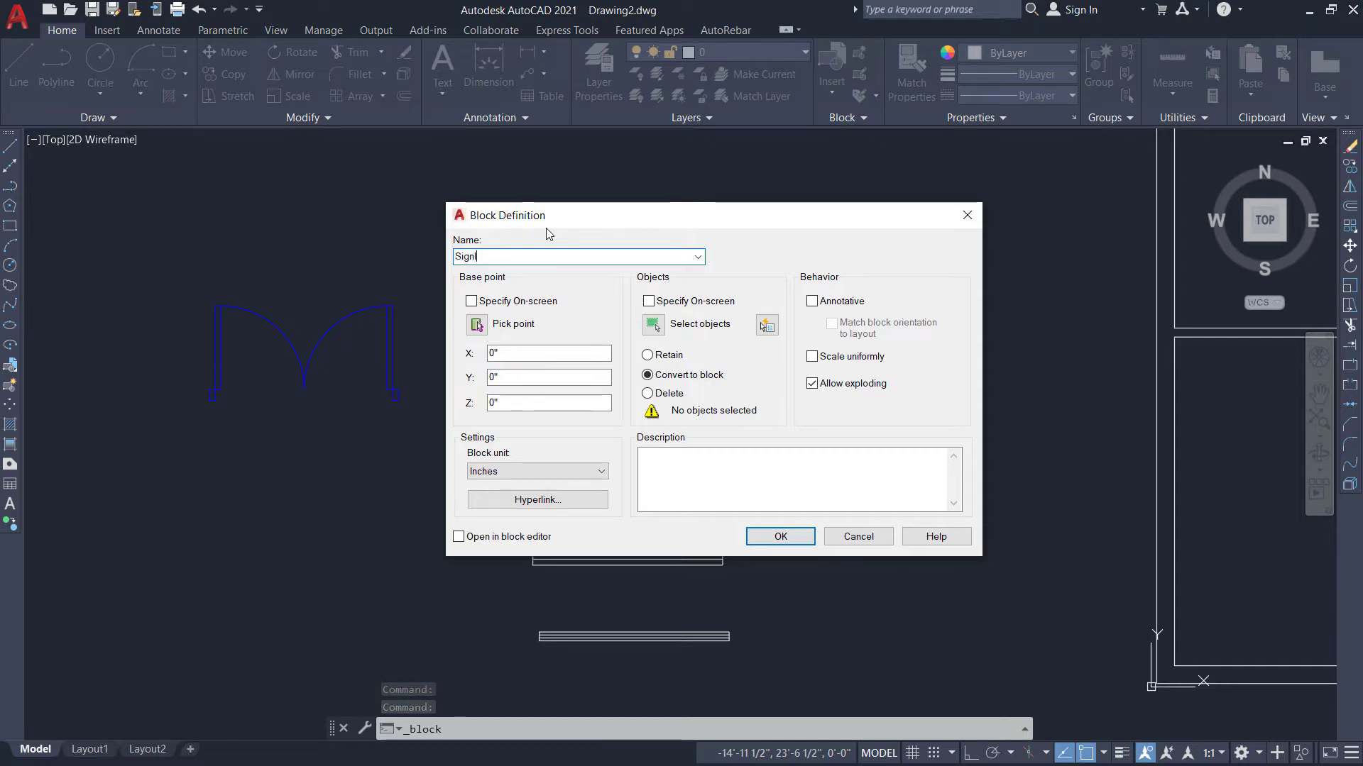
key("BackSpace")
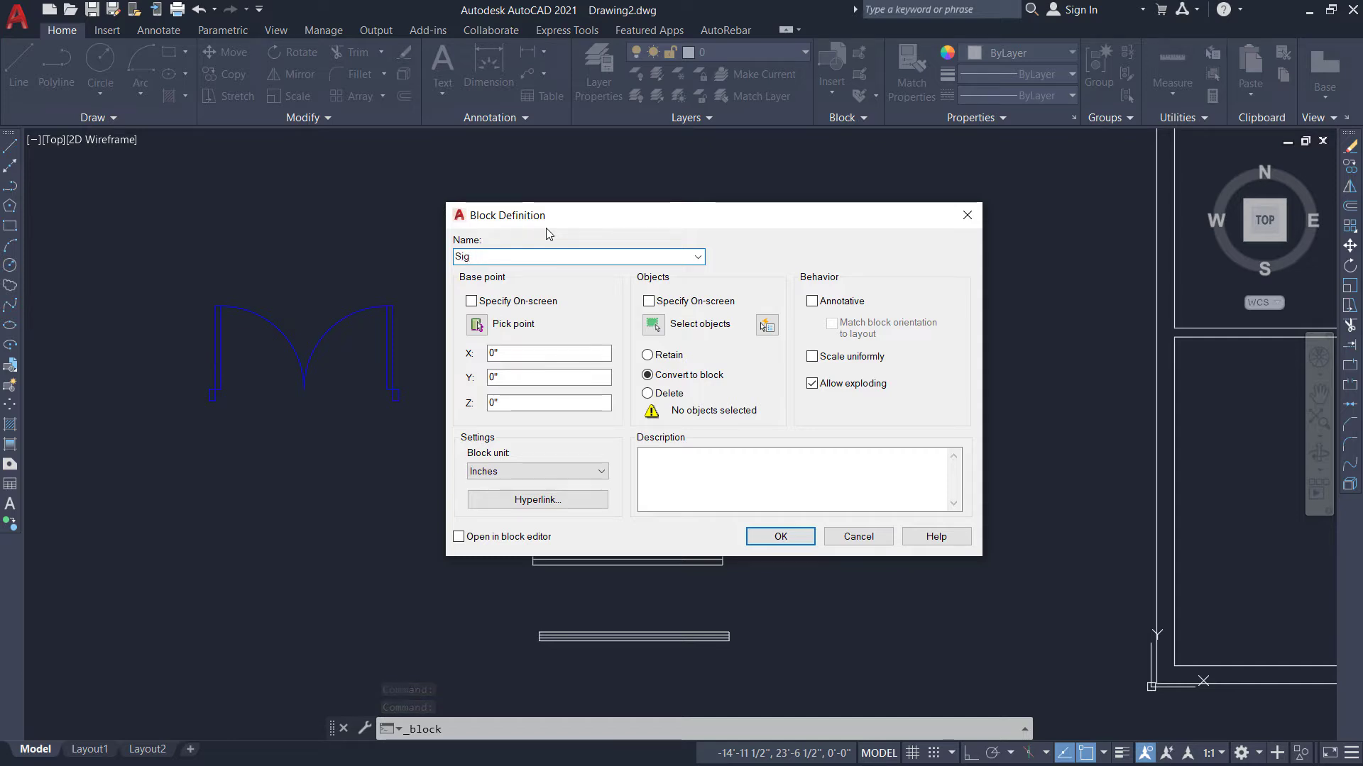
key("BackSpace")
type("ngle Door")
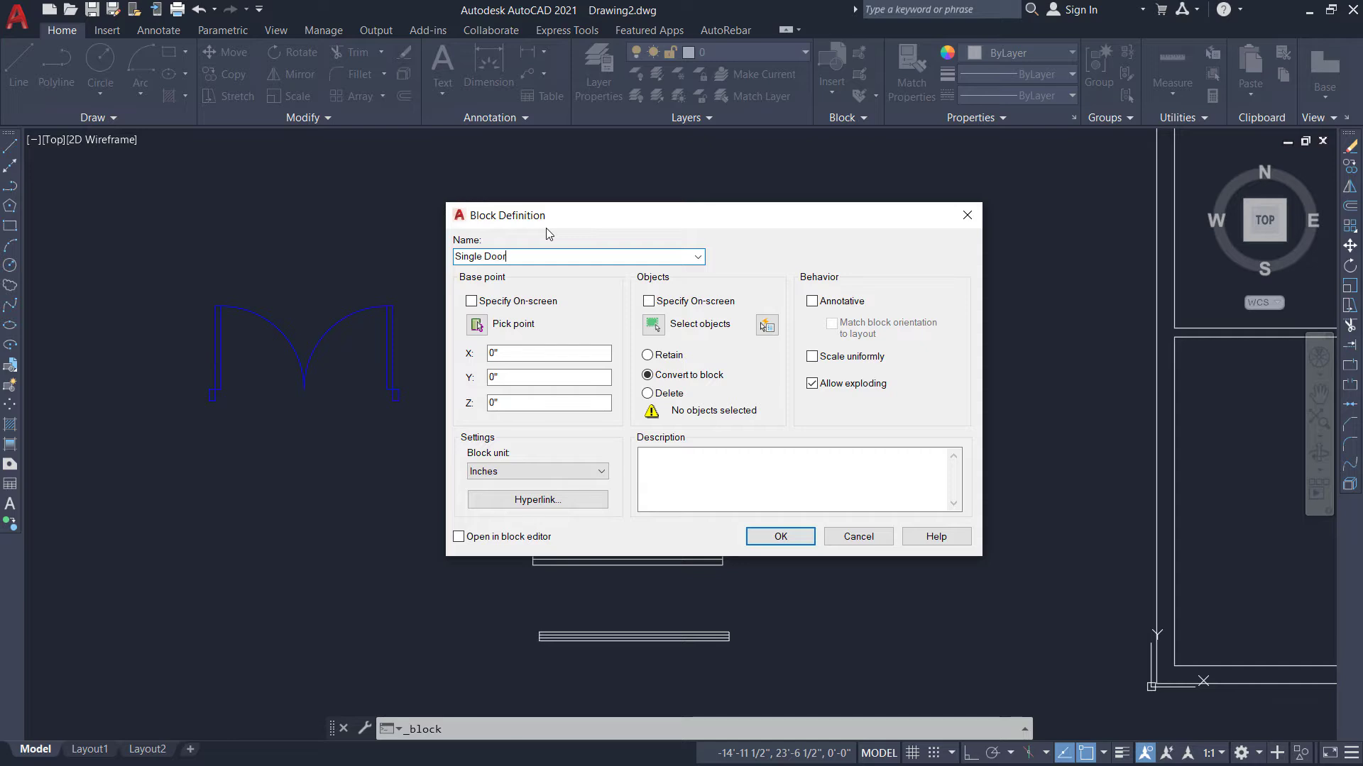
left_click(475, 326)
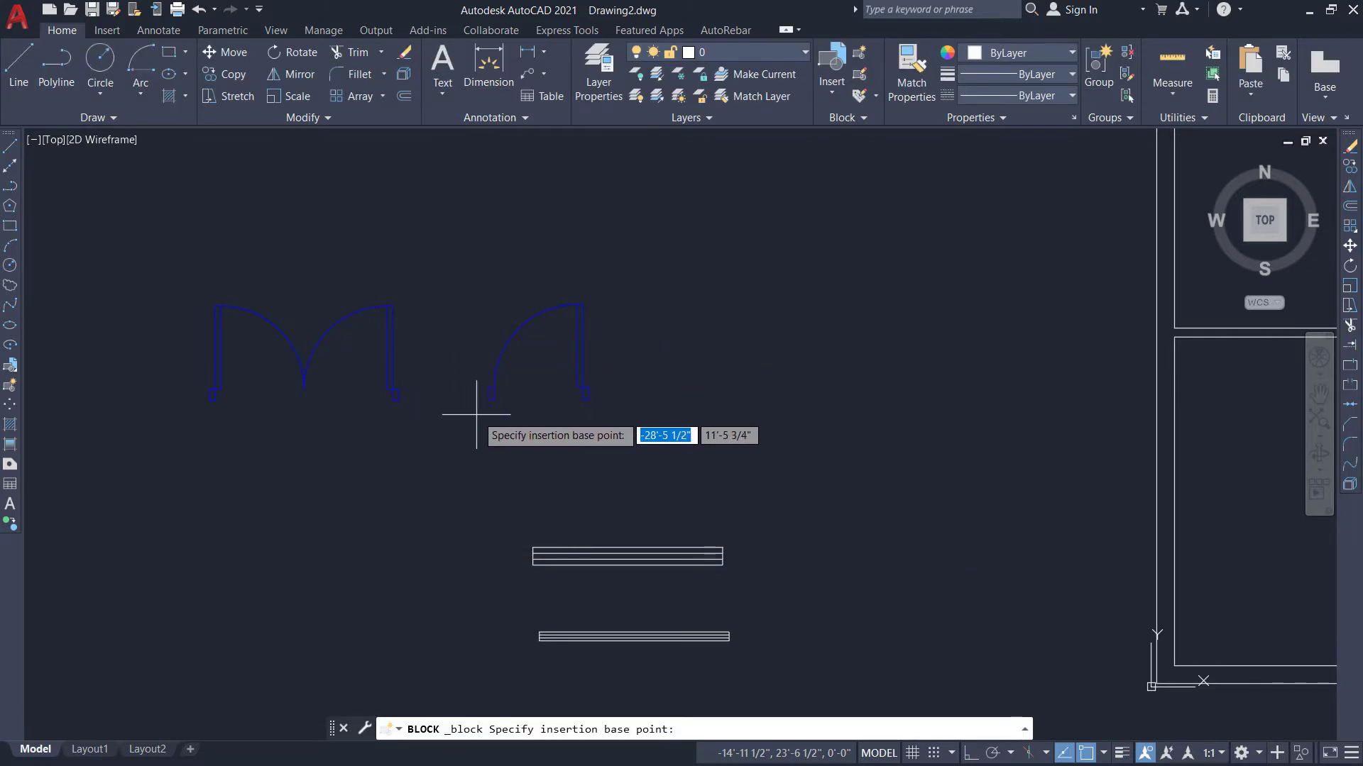
left_click(485, 405)
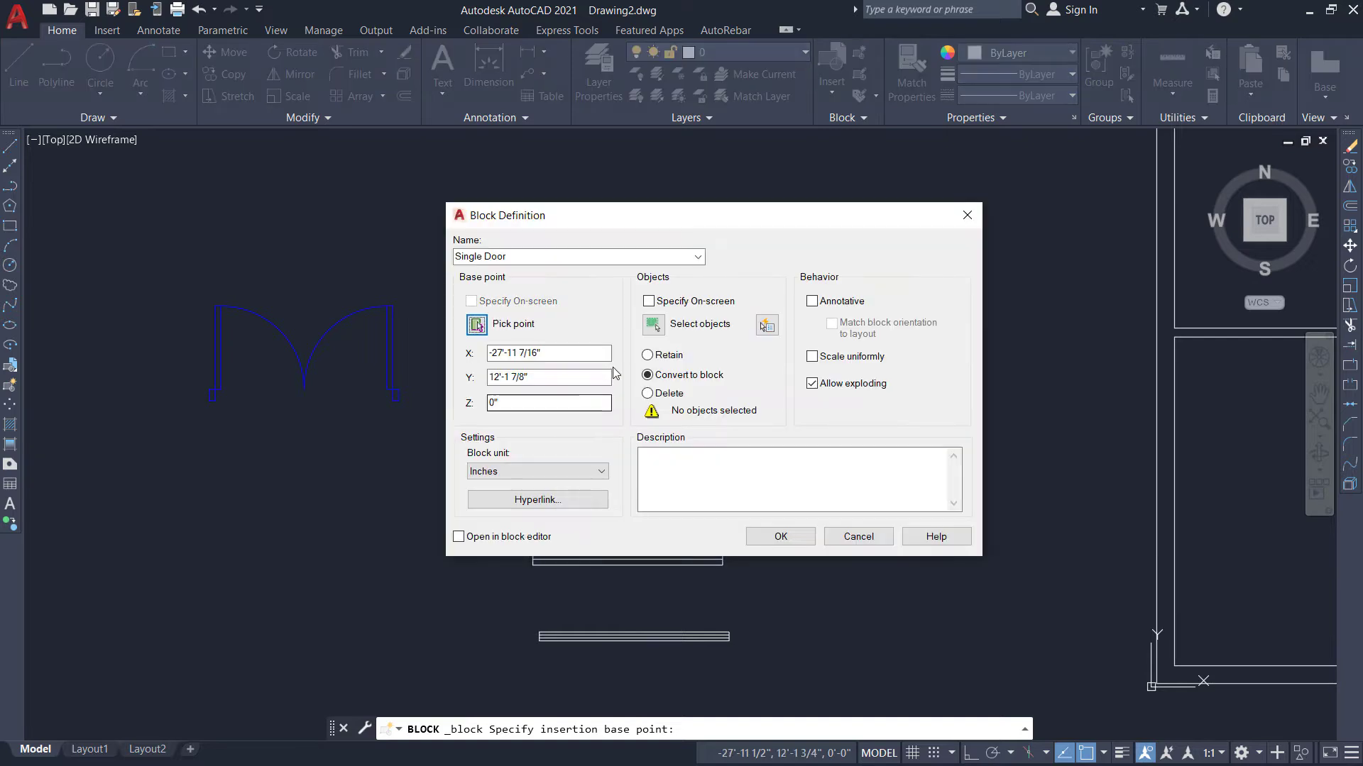
Select all the single door's objects and create the Single Door block.
left_click(653, 326)
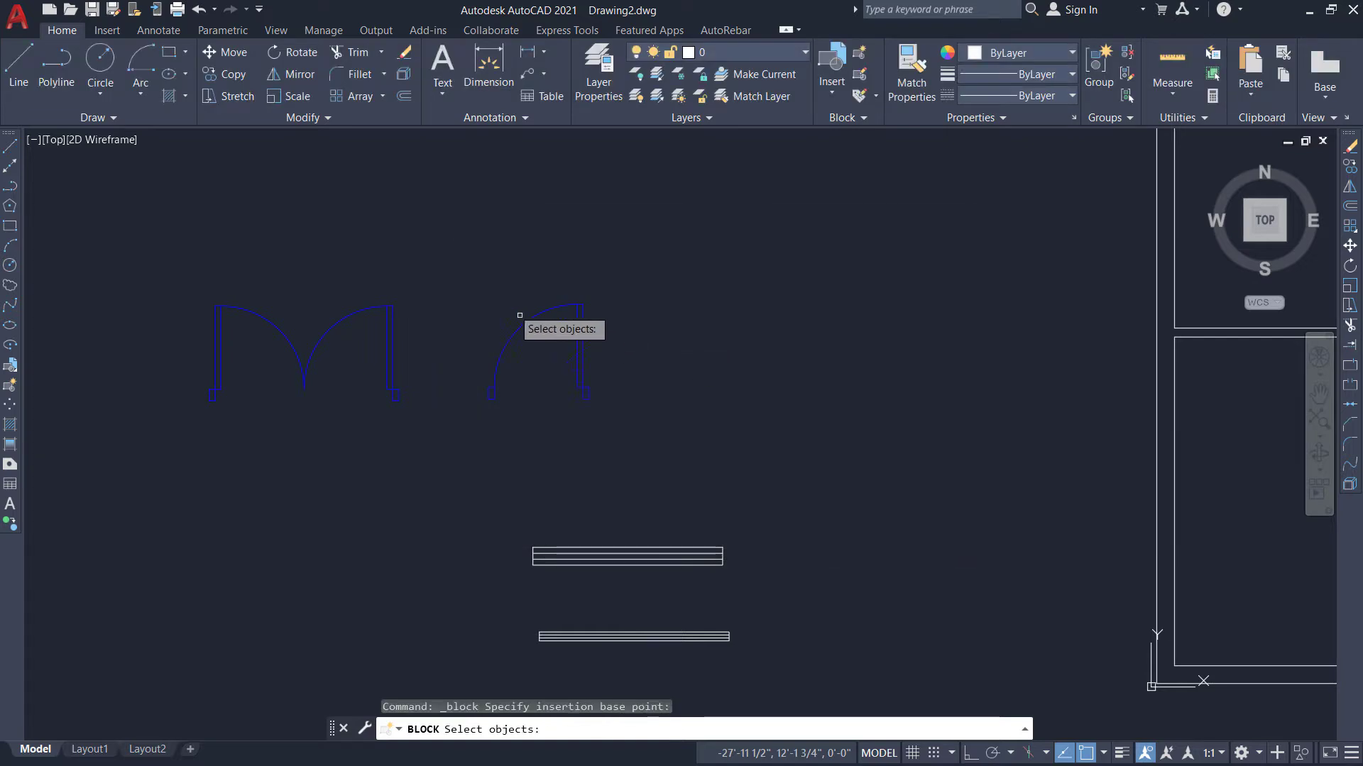
left_click(451, 265)
left_click(662, 465)
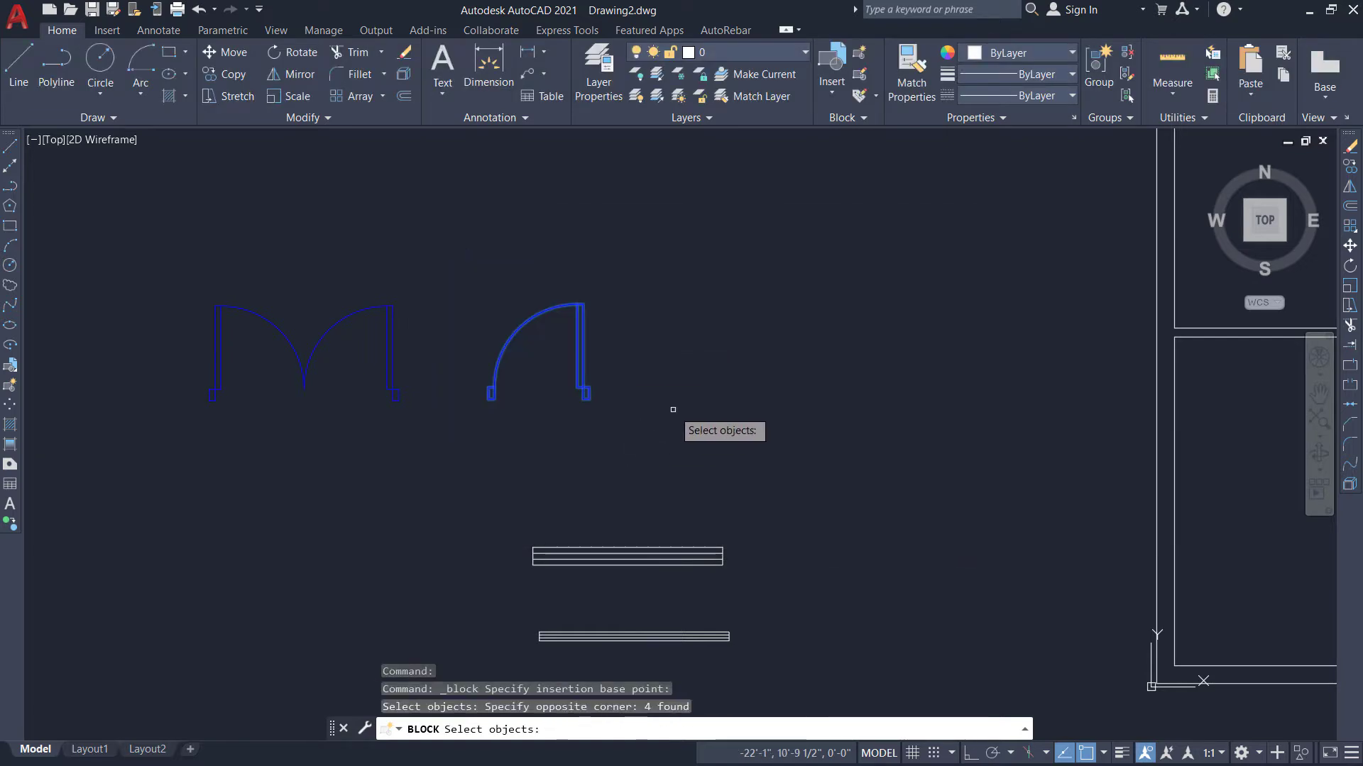
key("Return")
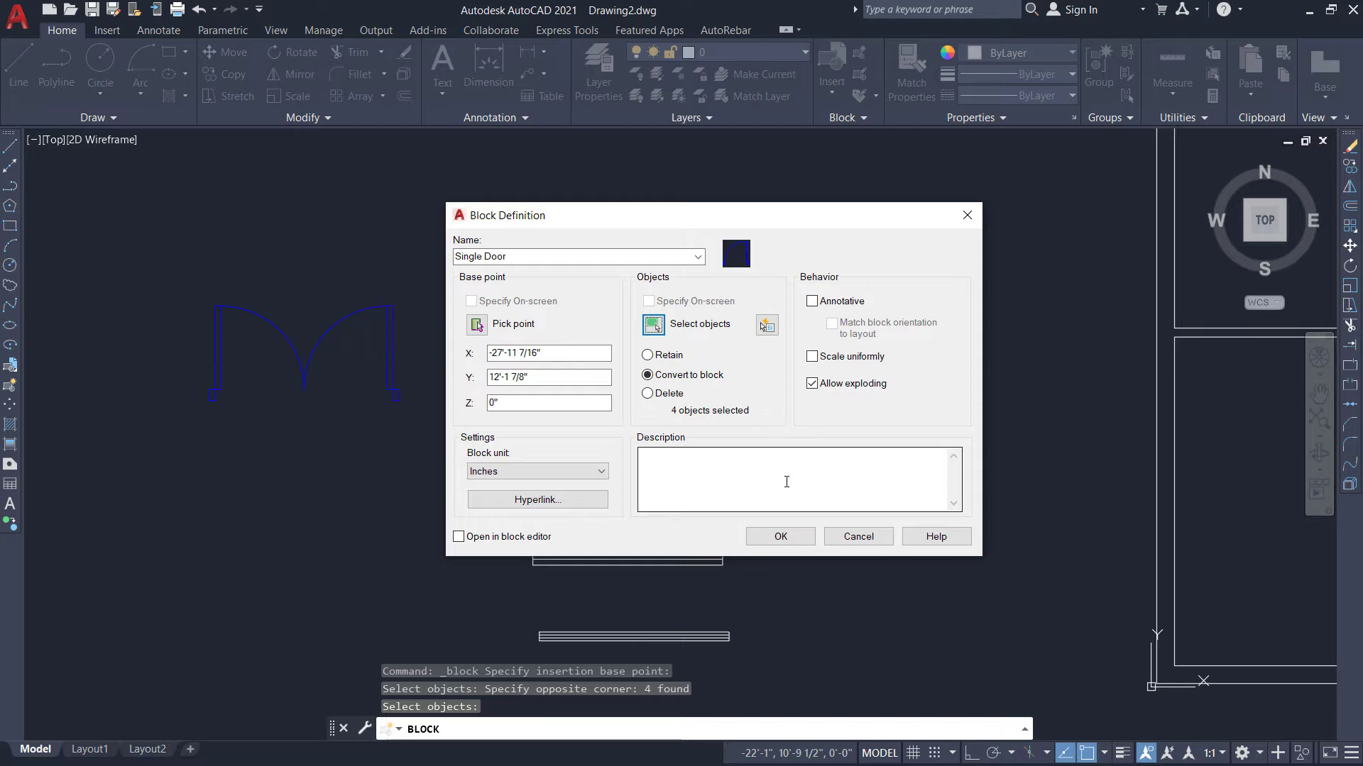
left_click(781, 536)
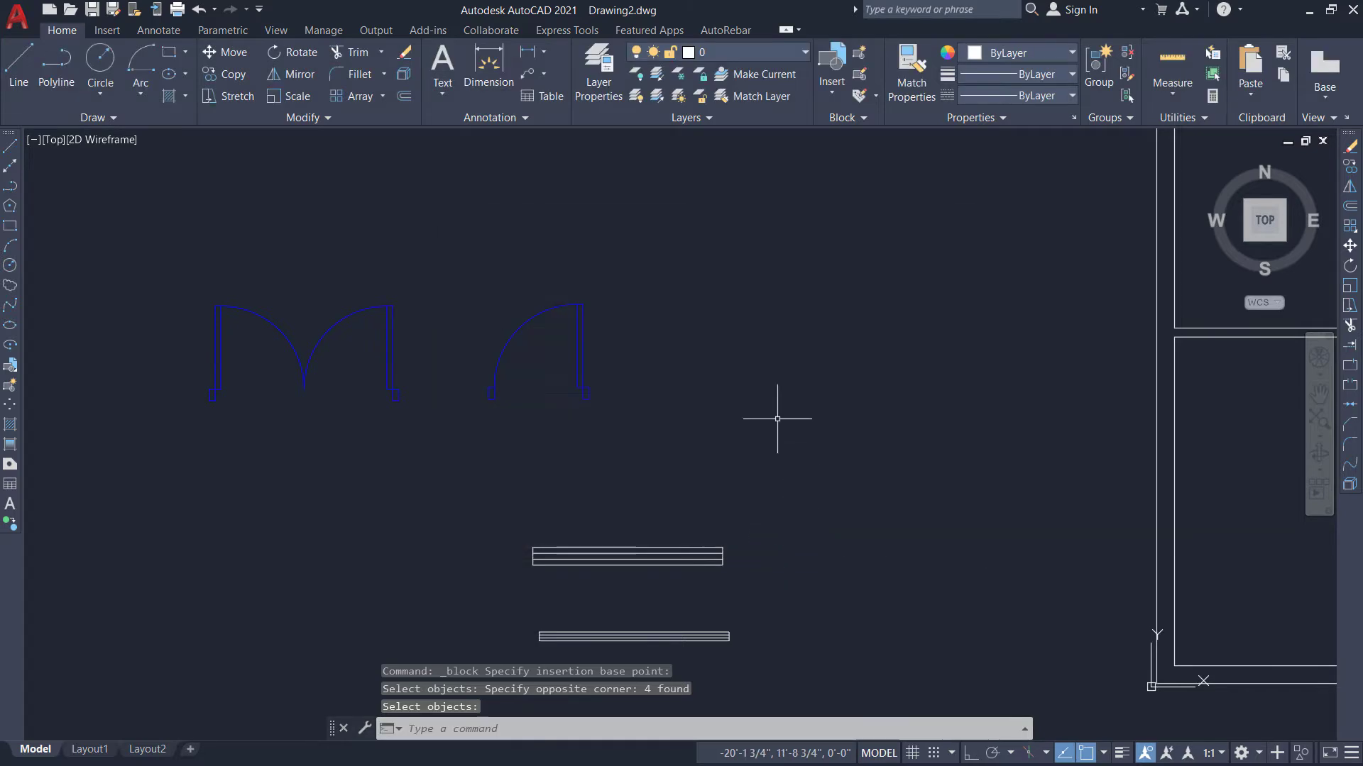
Start a block definition named "Double Door" with its base point at the lower-left corner of the double door's left jamb.
left_click(859, 56)
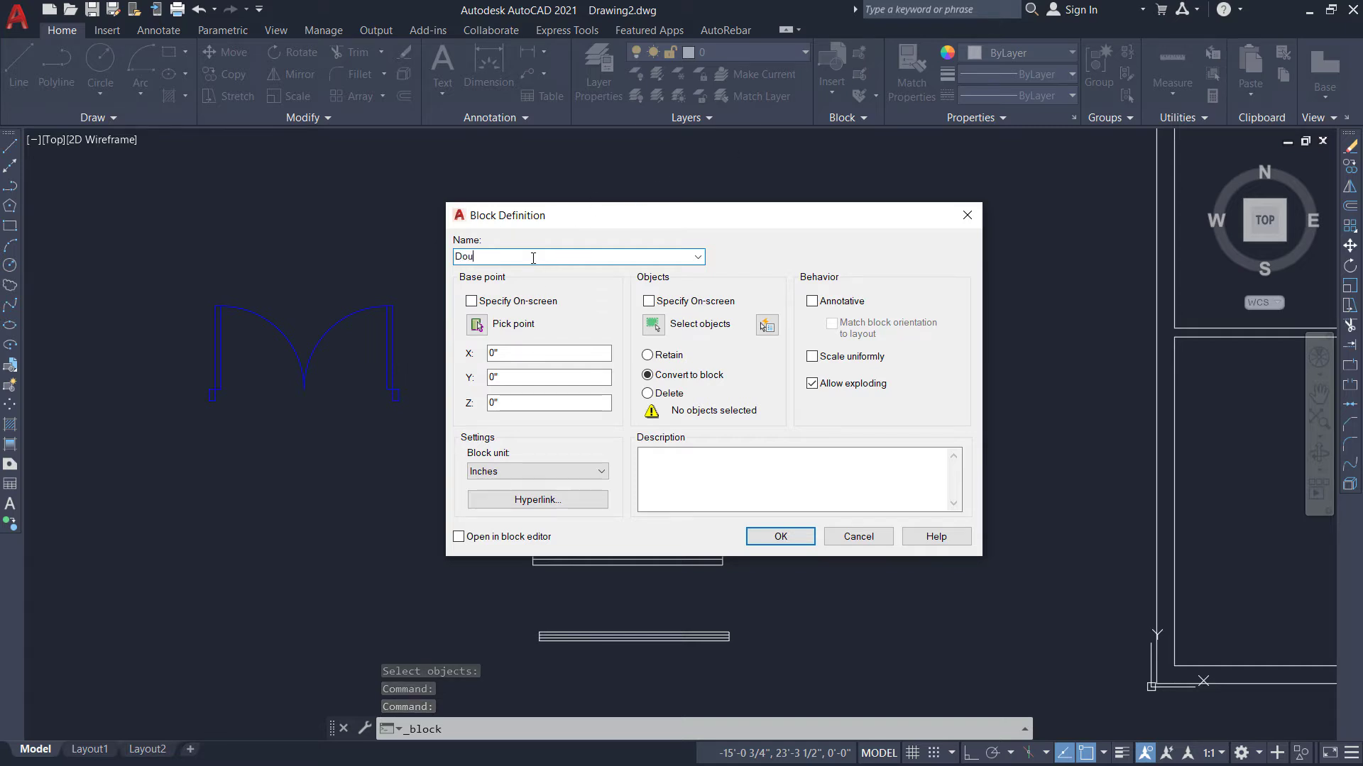
type("Double Door")
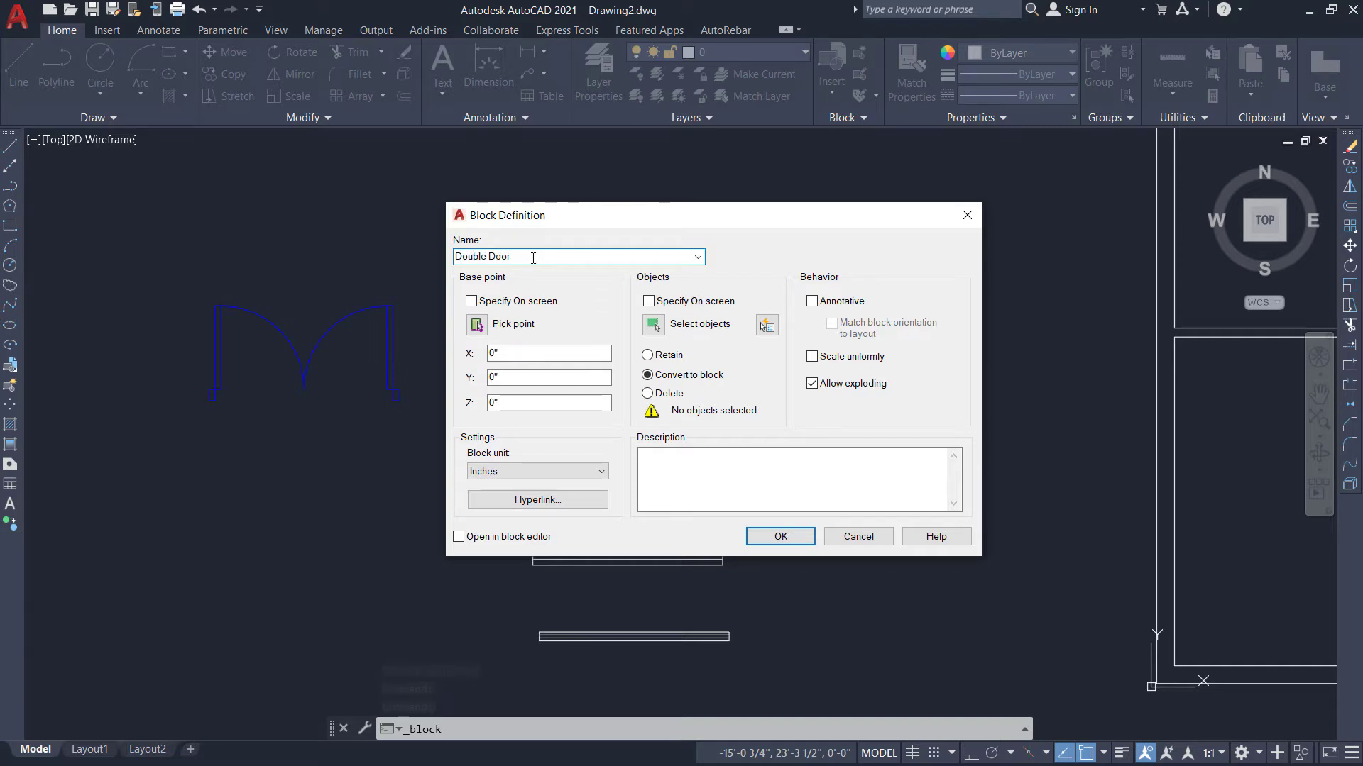
left_click(476, 325)
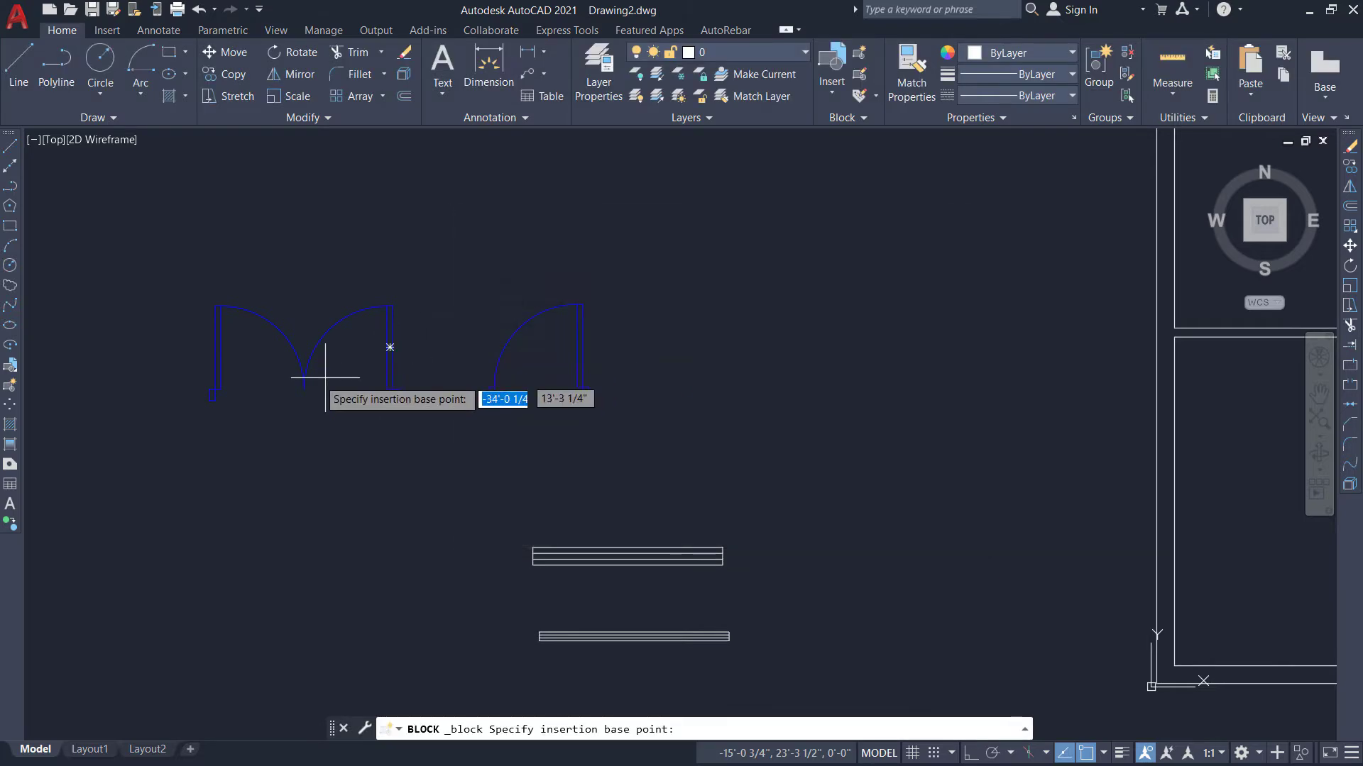
left_click(208, 402)
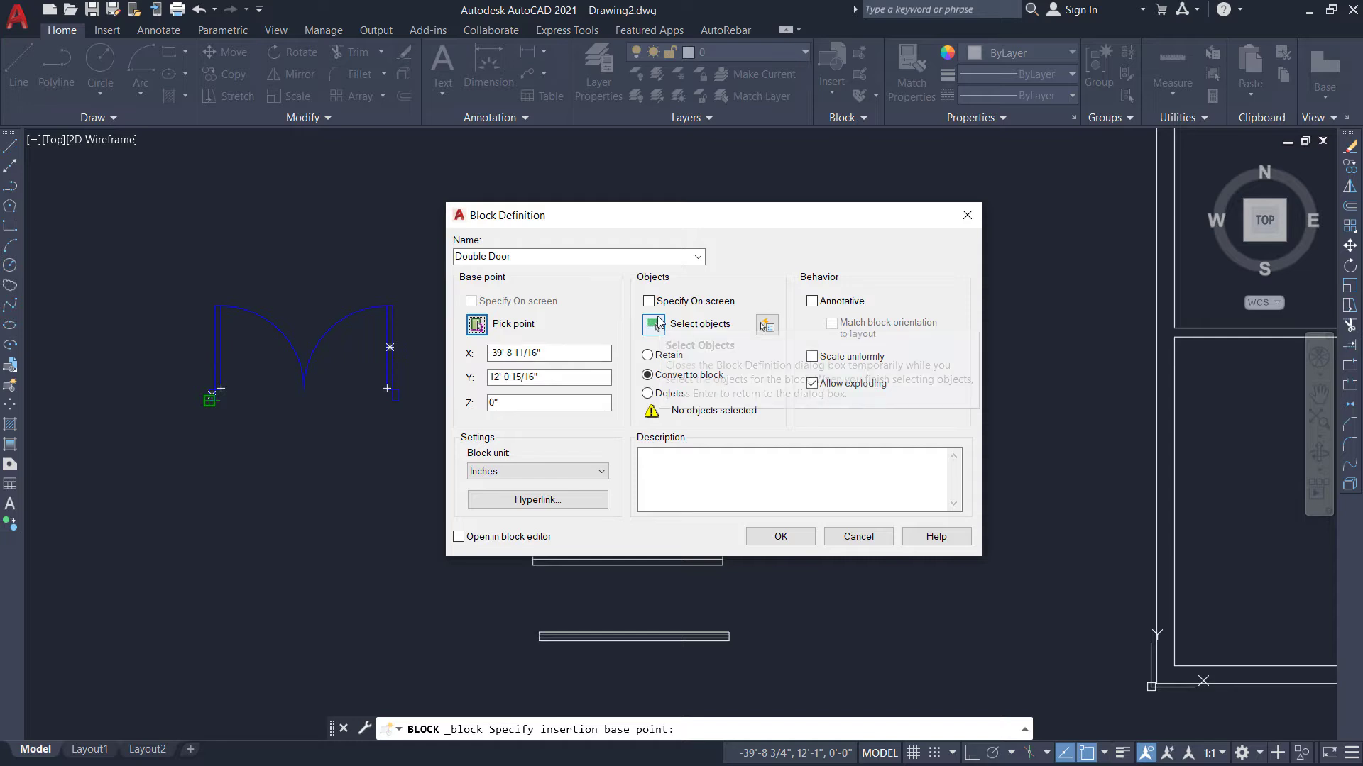
Select all the double door's objects and create the Double Door block.
left_click(656, 322)
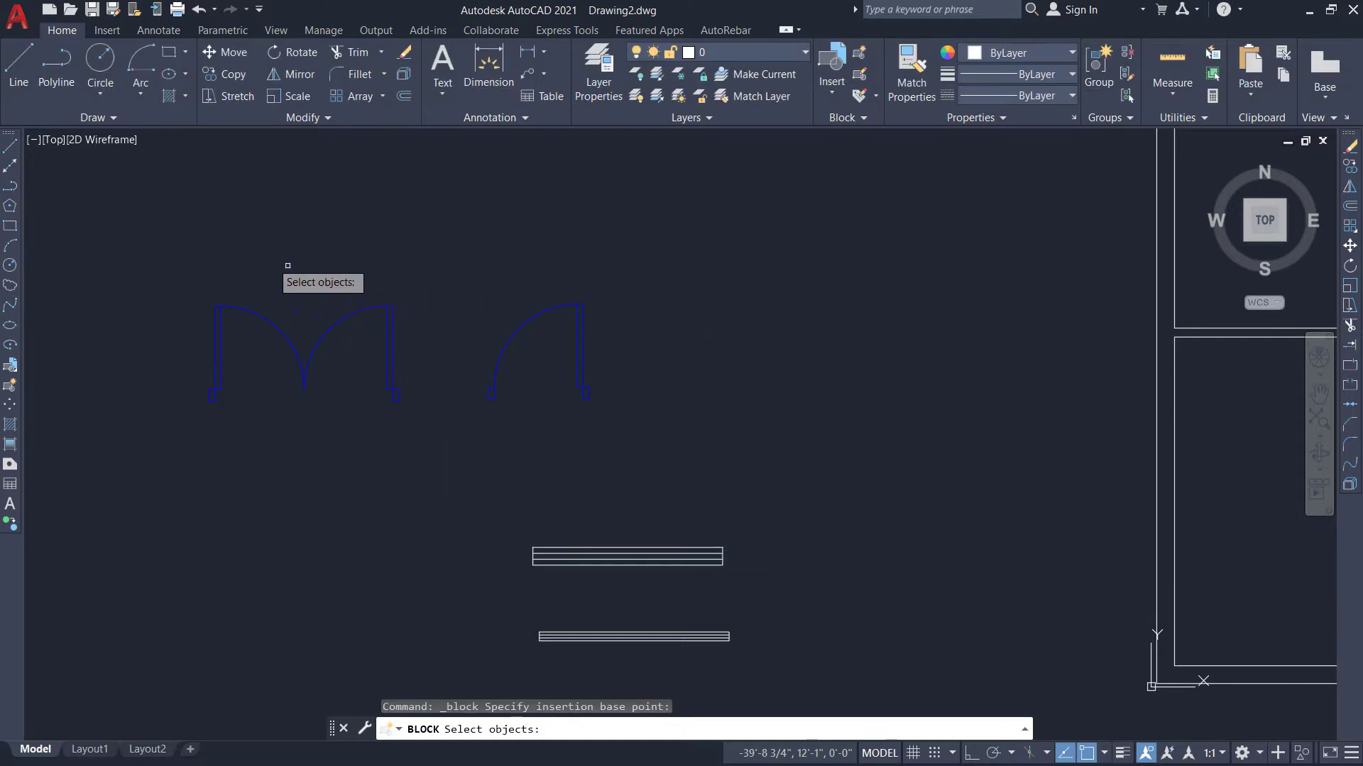
left_click(175, 267)
left_click(426, 447)
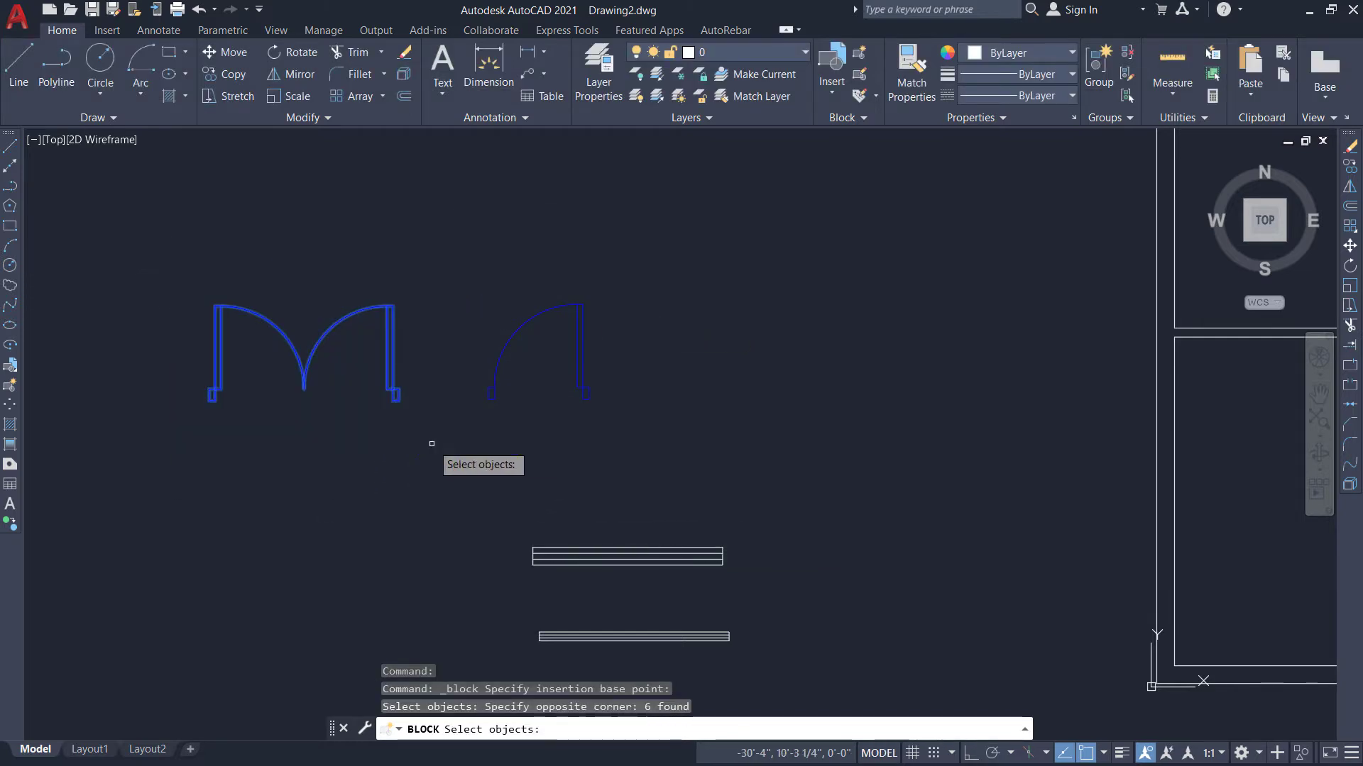
key("Return")
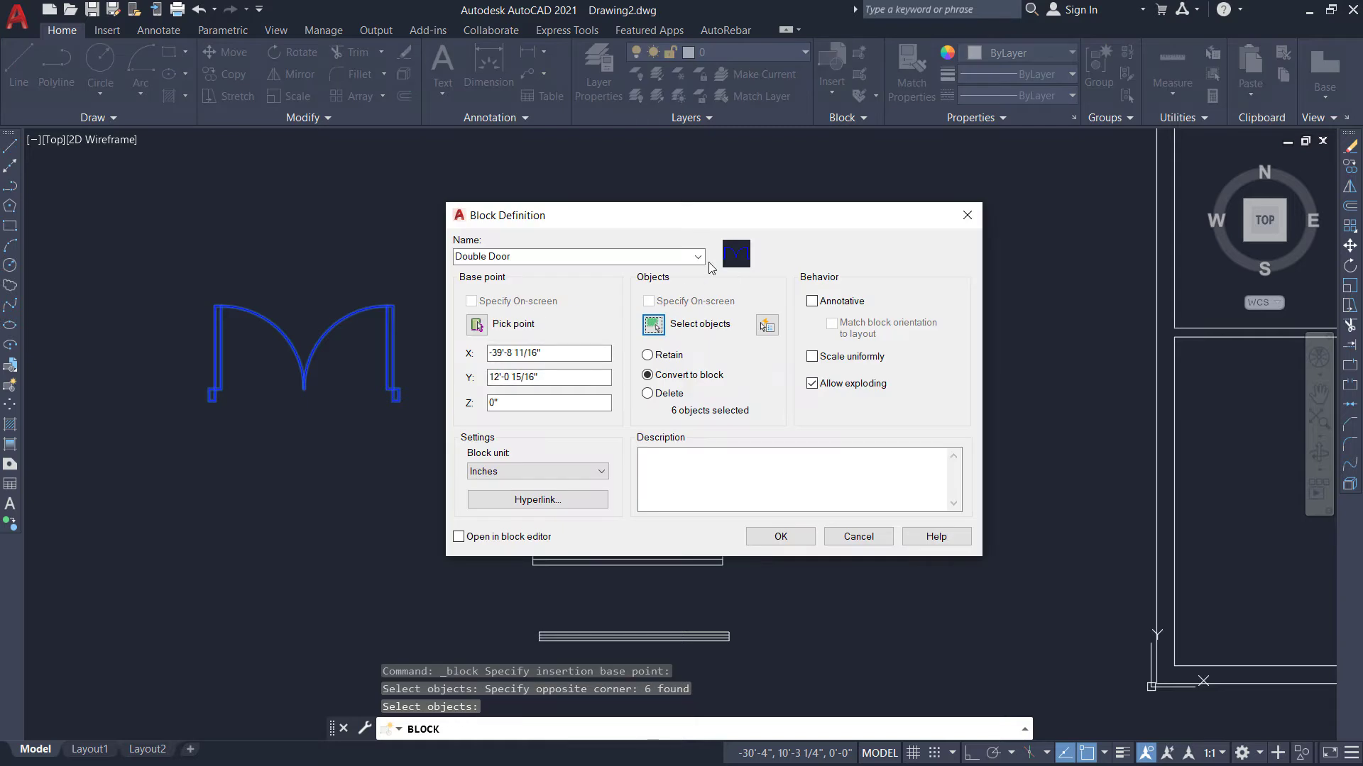
left_click(780, 537)
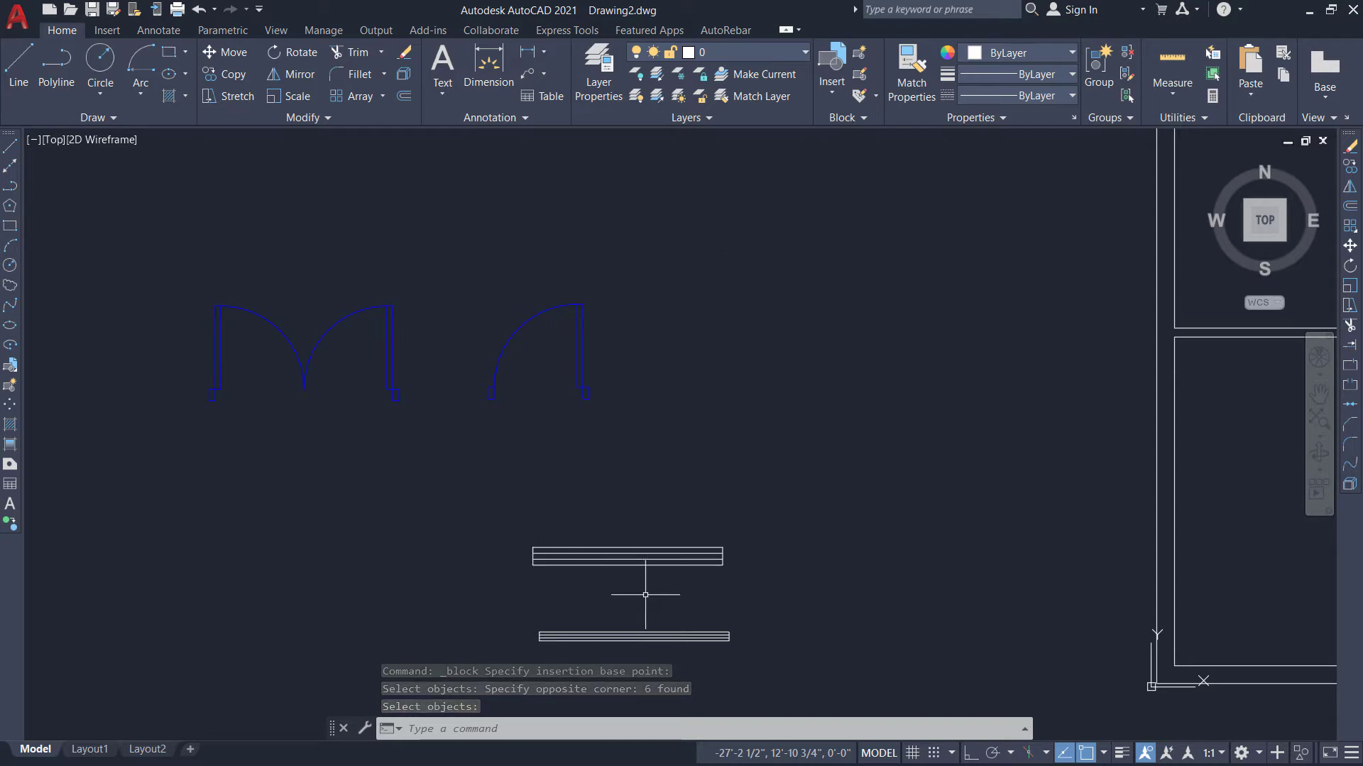
Start a block definition named 9" thick window with its base point at the upper window symbol's lower-left corner.
left_click(860, 53)
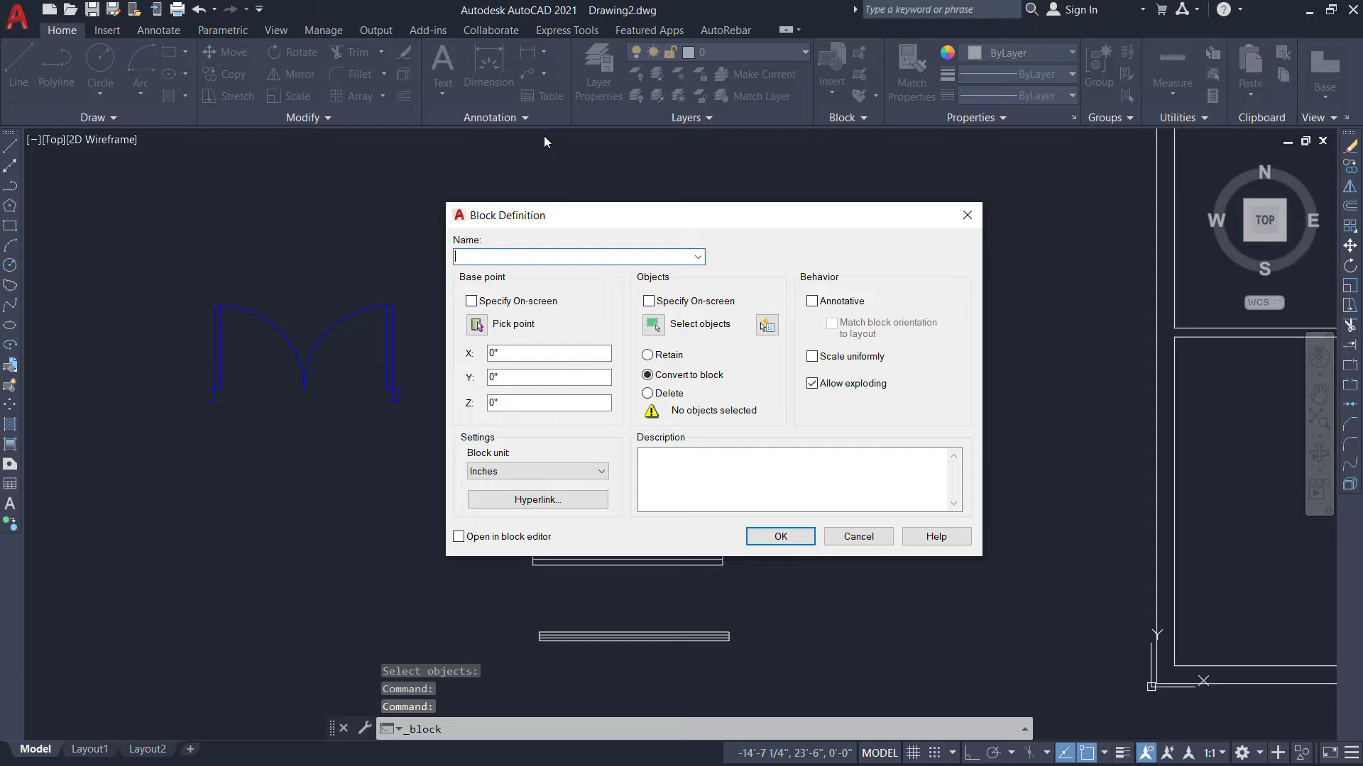
type("9")
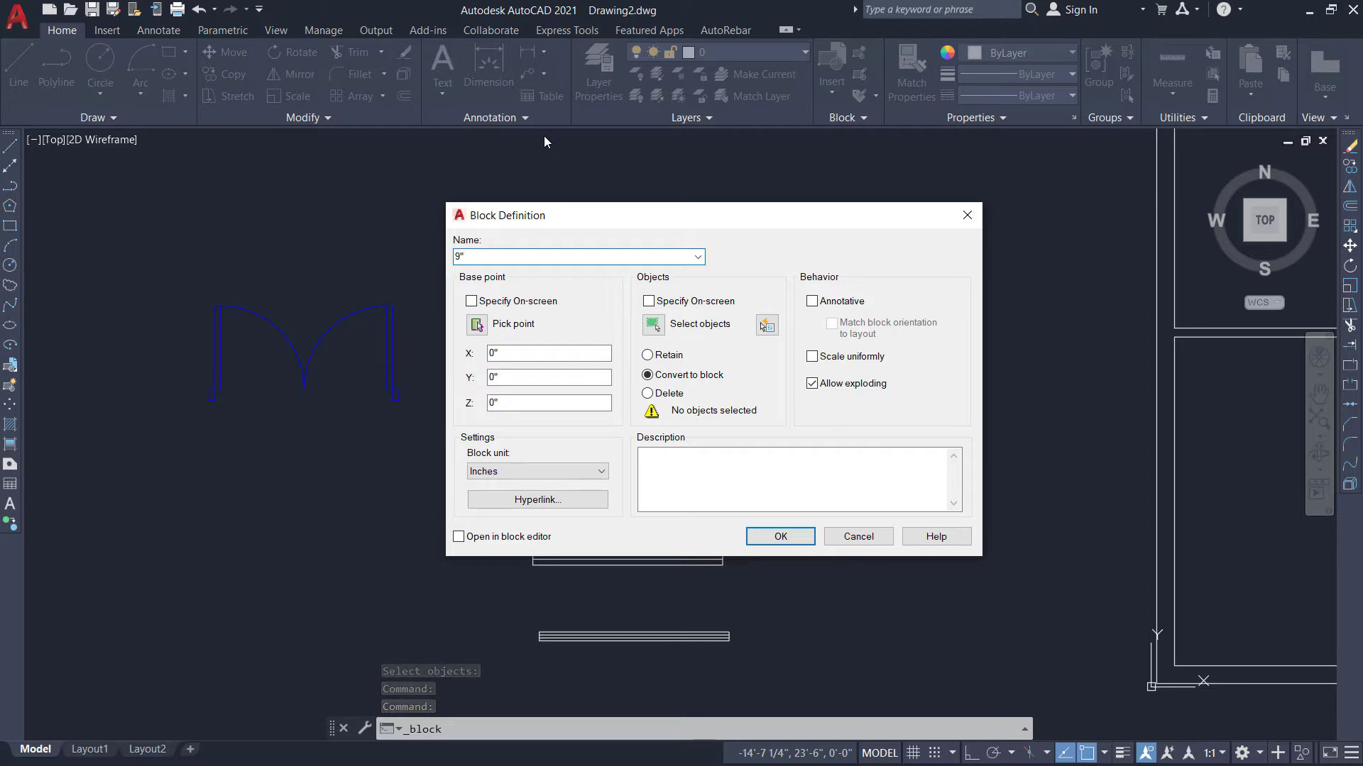
type("\" thick window")
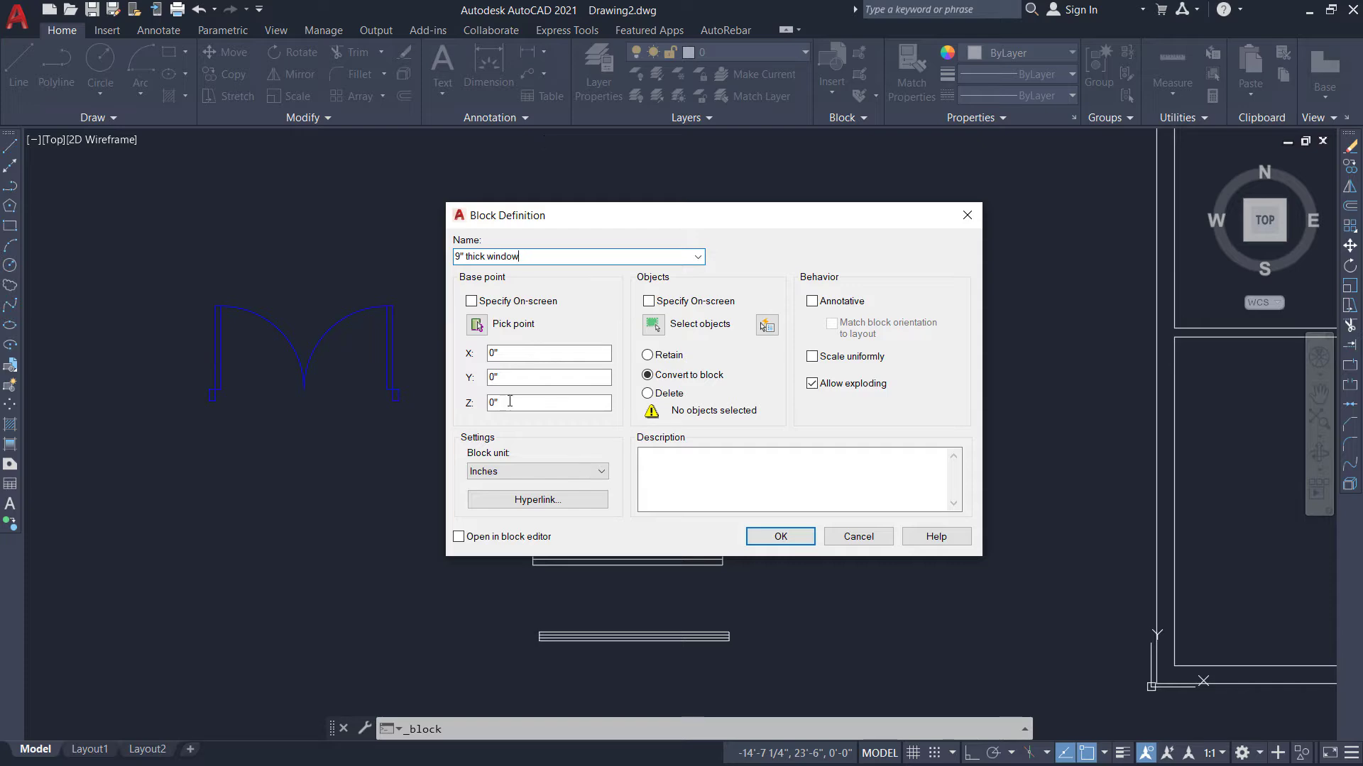
left_click(476, 324)
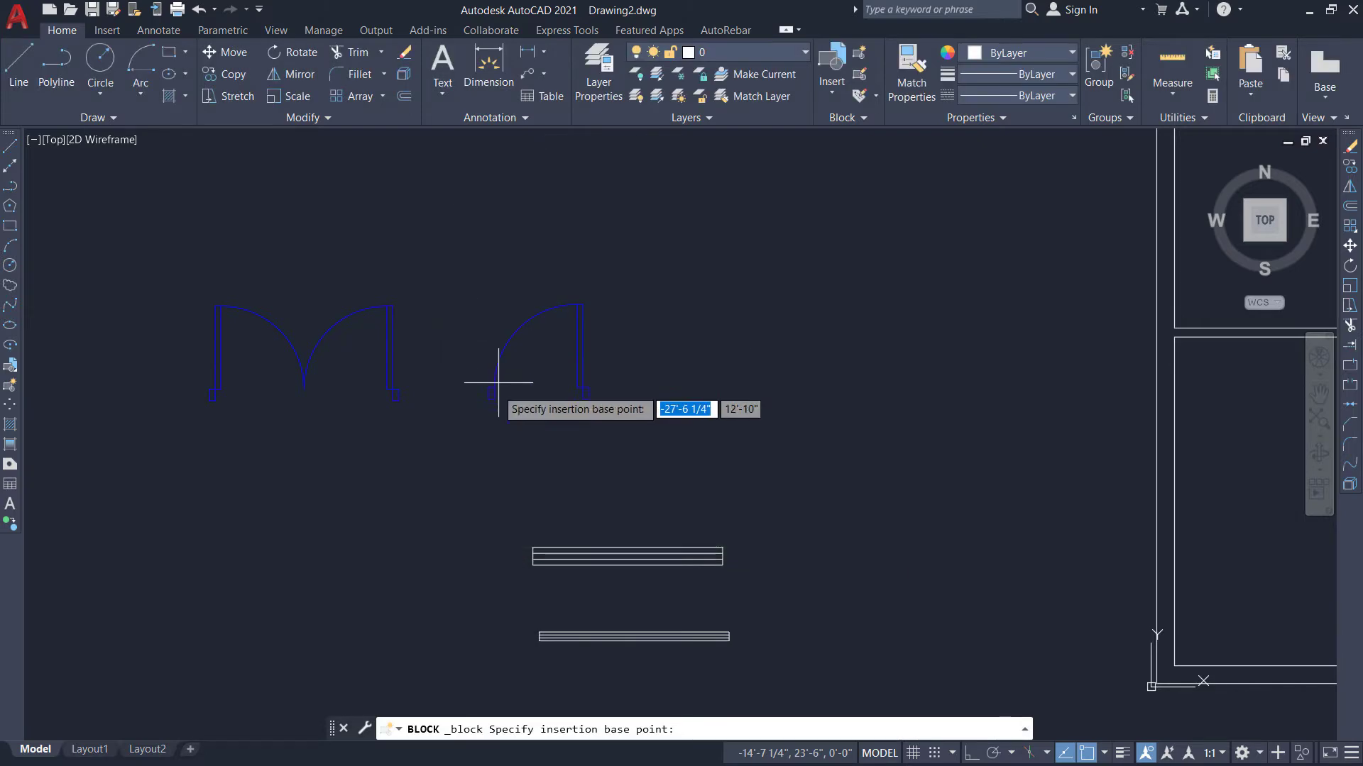
left_click(533, 564)
Select all lines of the upper window symbol as block objects and try to create the block.
left_click(654, 327)
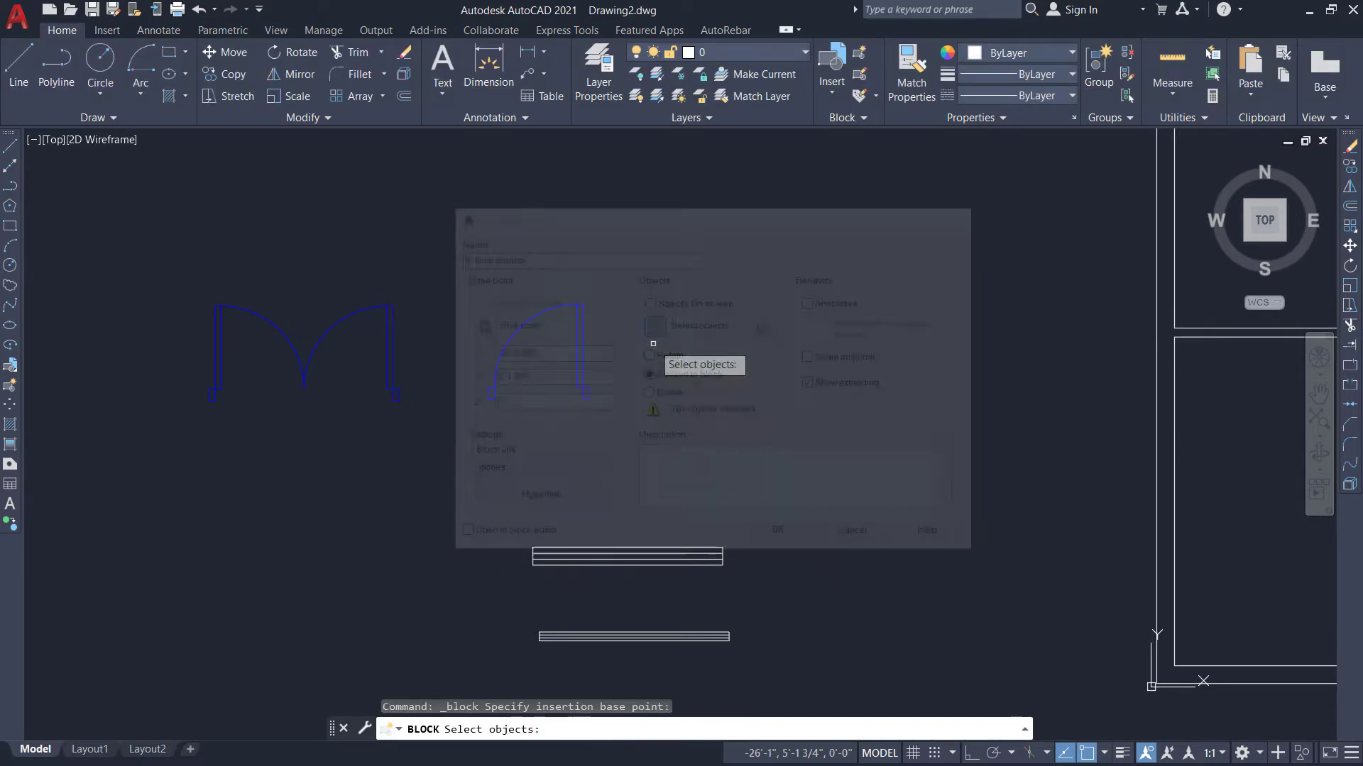
left_click(500, 511)
left_click(761, 578)
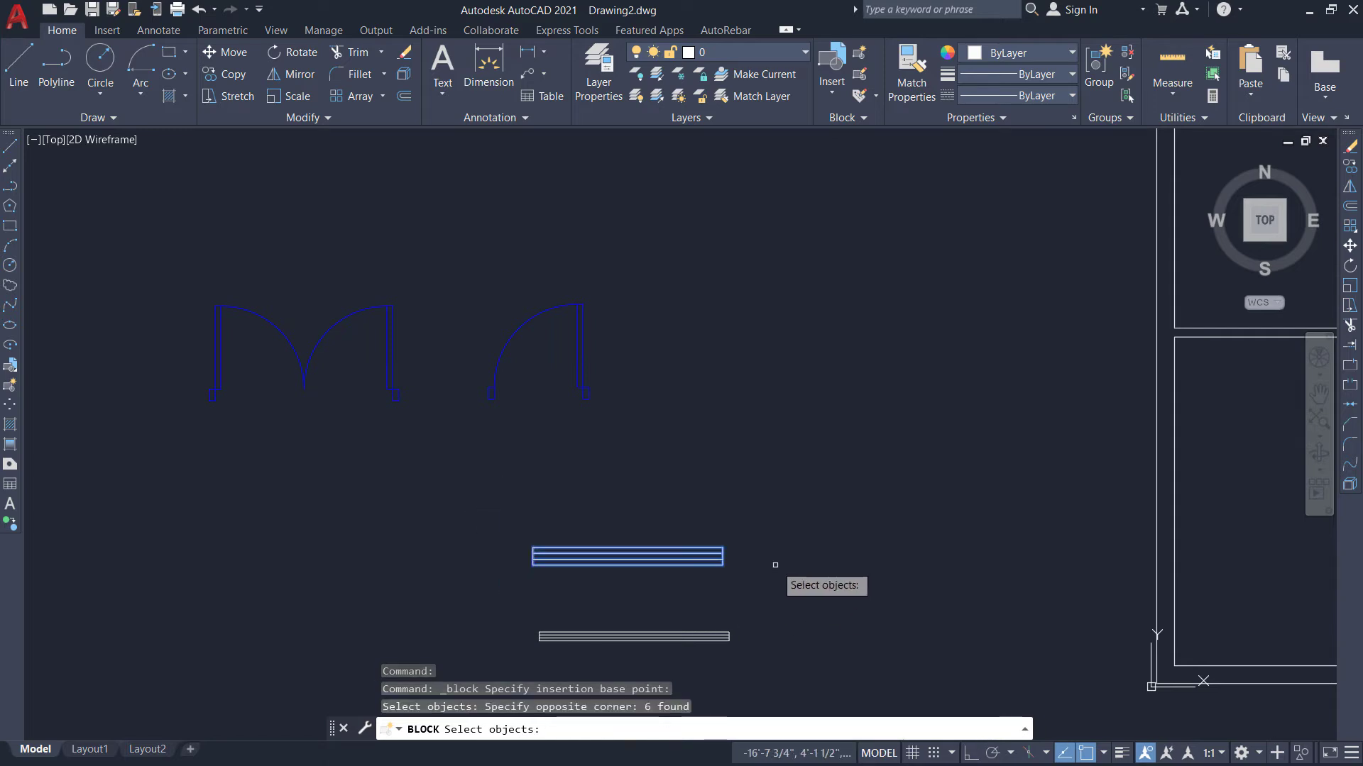
key("Return")
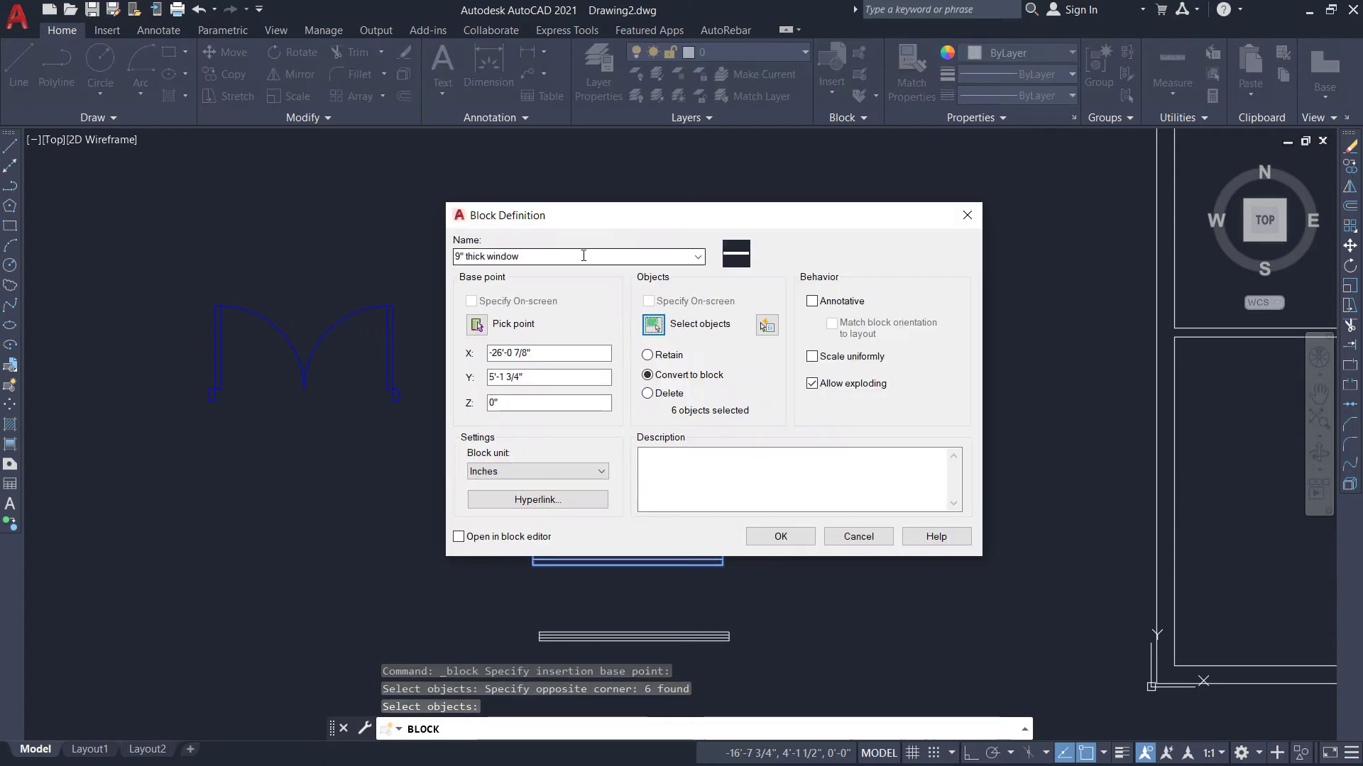
left_click(776, 537)
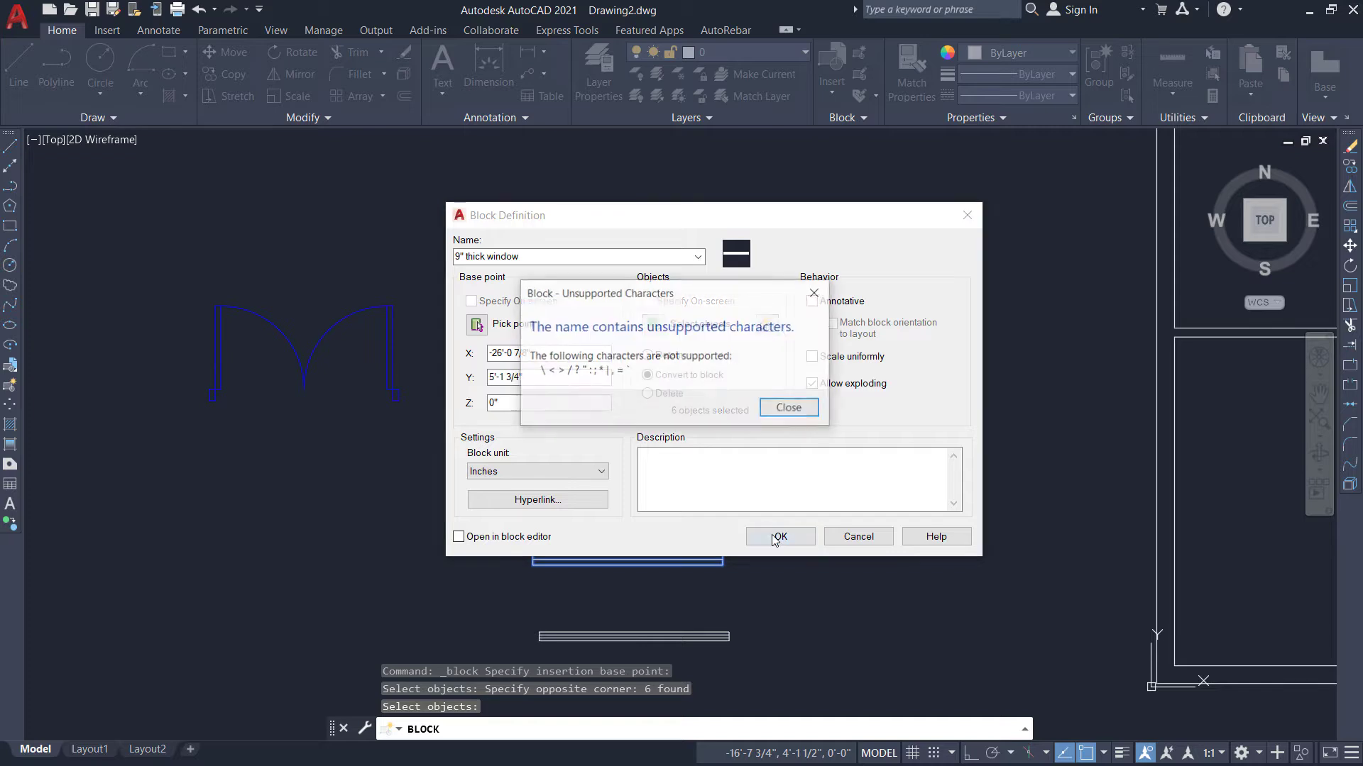
left_click(789, 408)
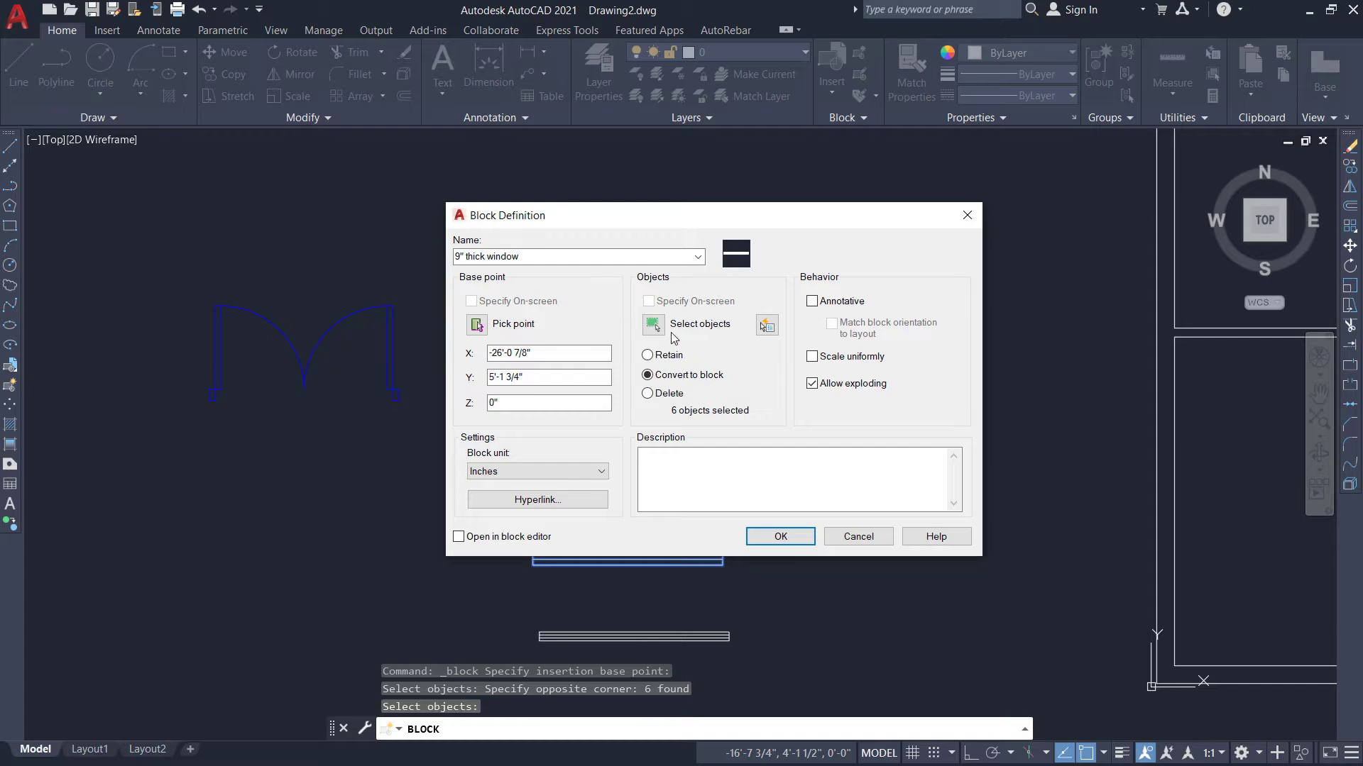
Reselect the upper window symbol's lines and try to create the block again under the same name.
left_click(654, 325)
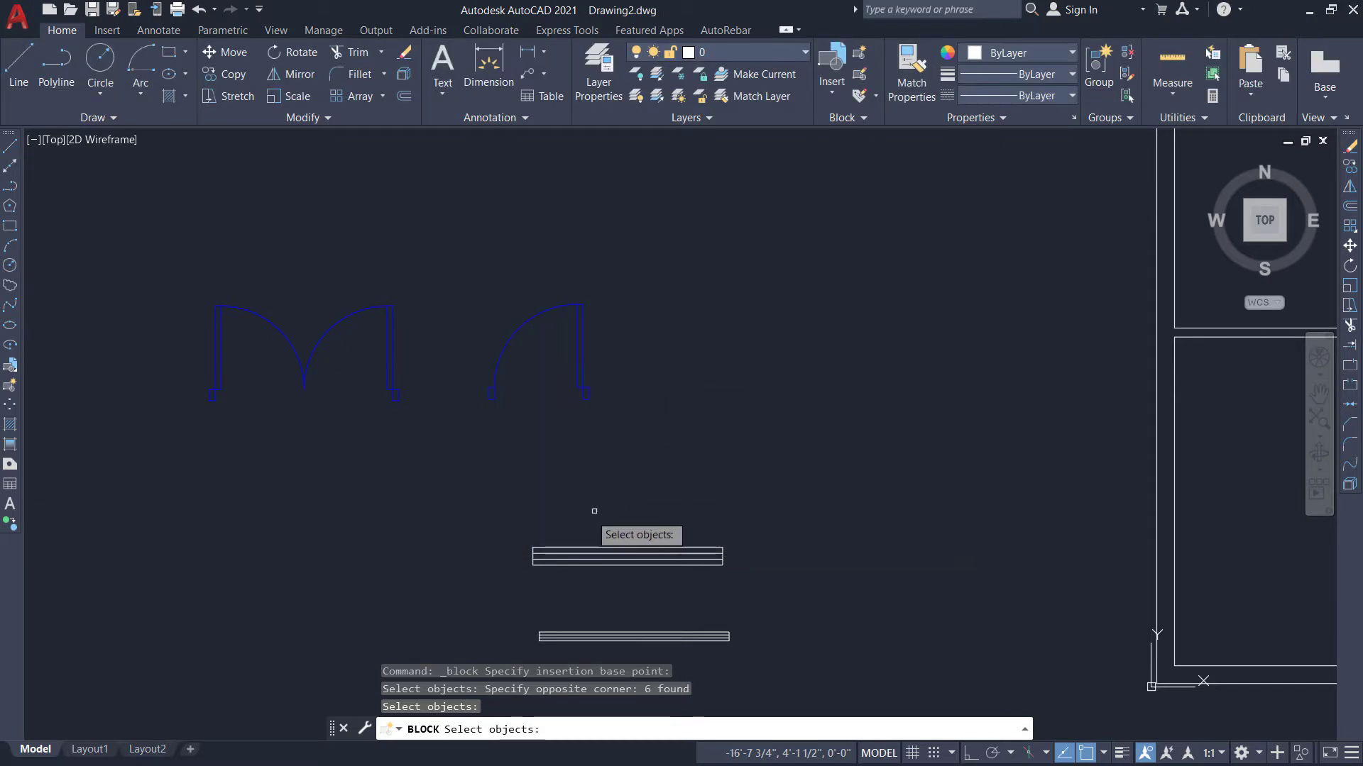
left_click(519, 522)
left_click(743, 581)
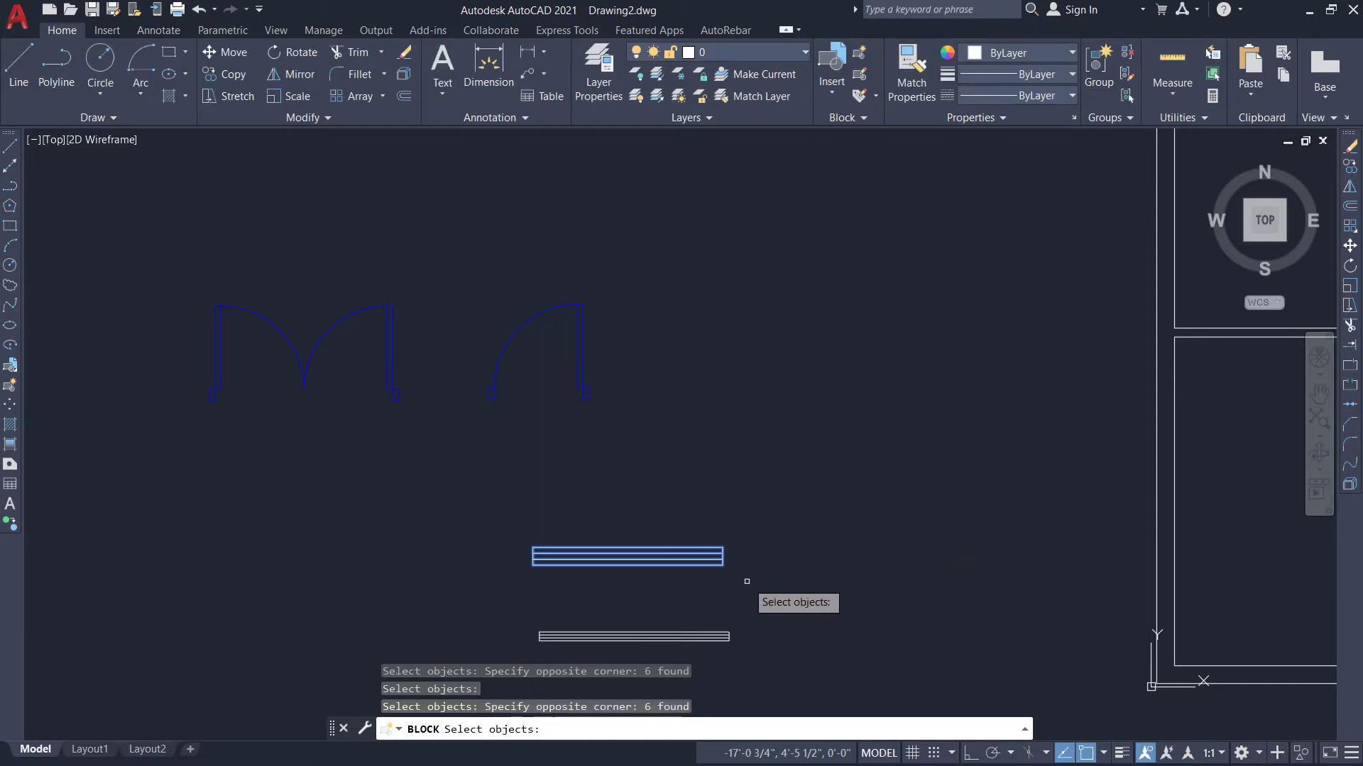
key("Return")
left_click(766, 540)
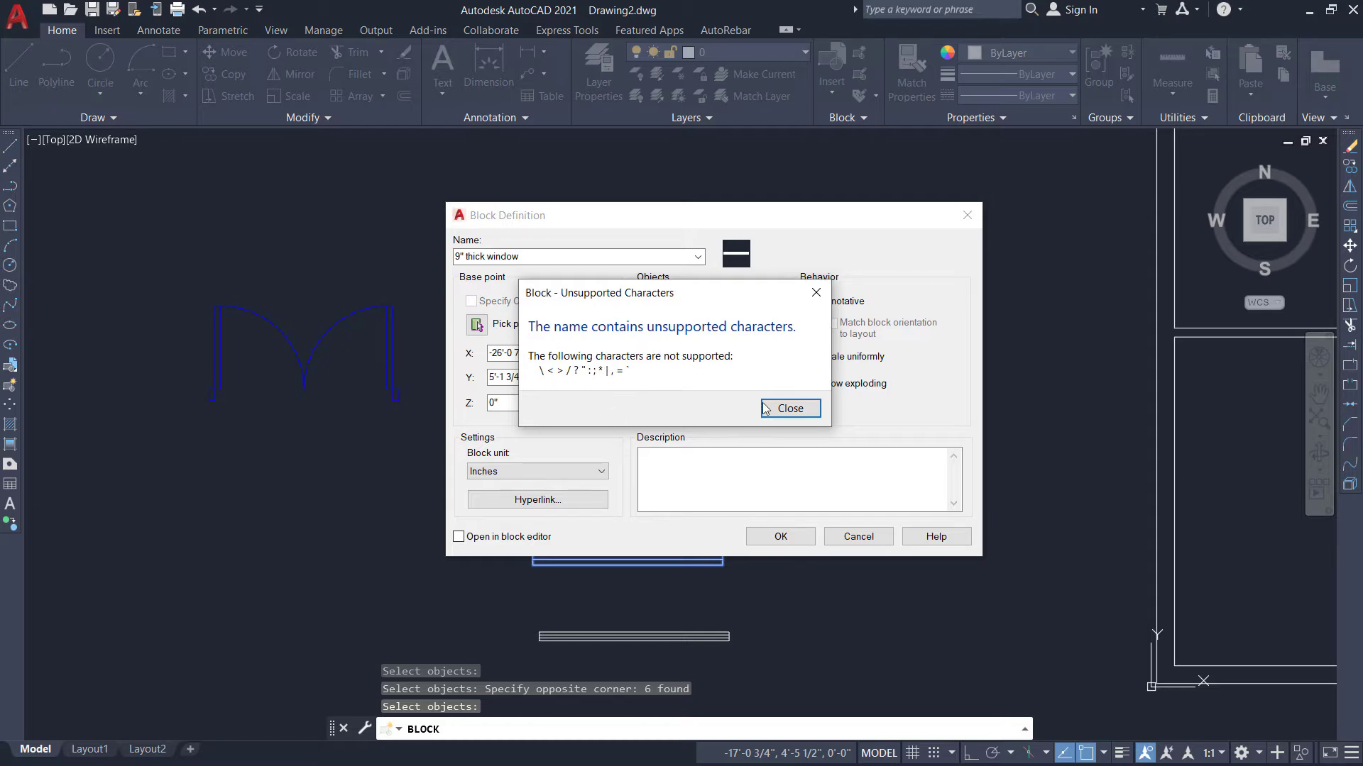
left_click(789, 408)
Remove the inch mark from the thick window's block name and create the block.
left_click_drag(456, 257, 521, 258)
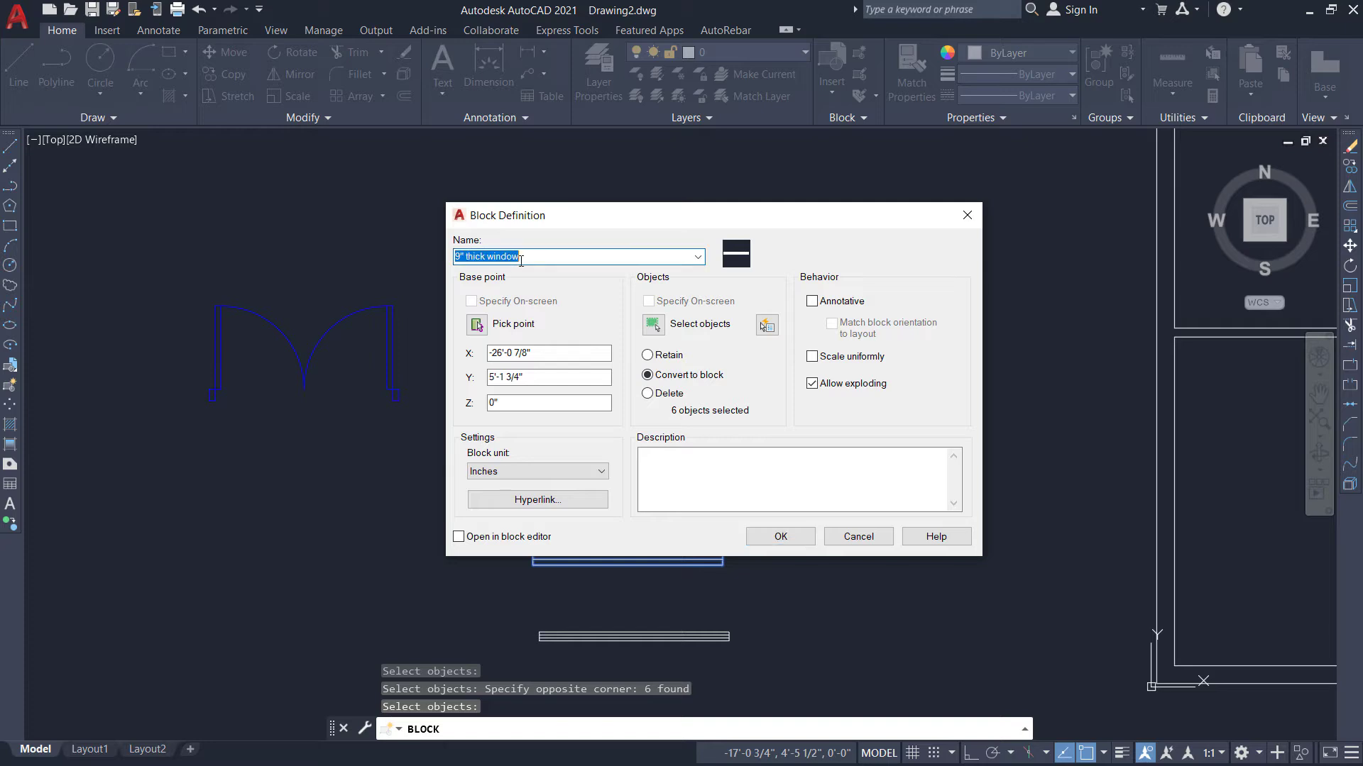
left_click(466, 257)
left_click(781, 537)
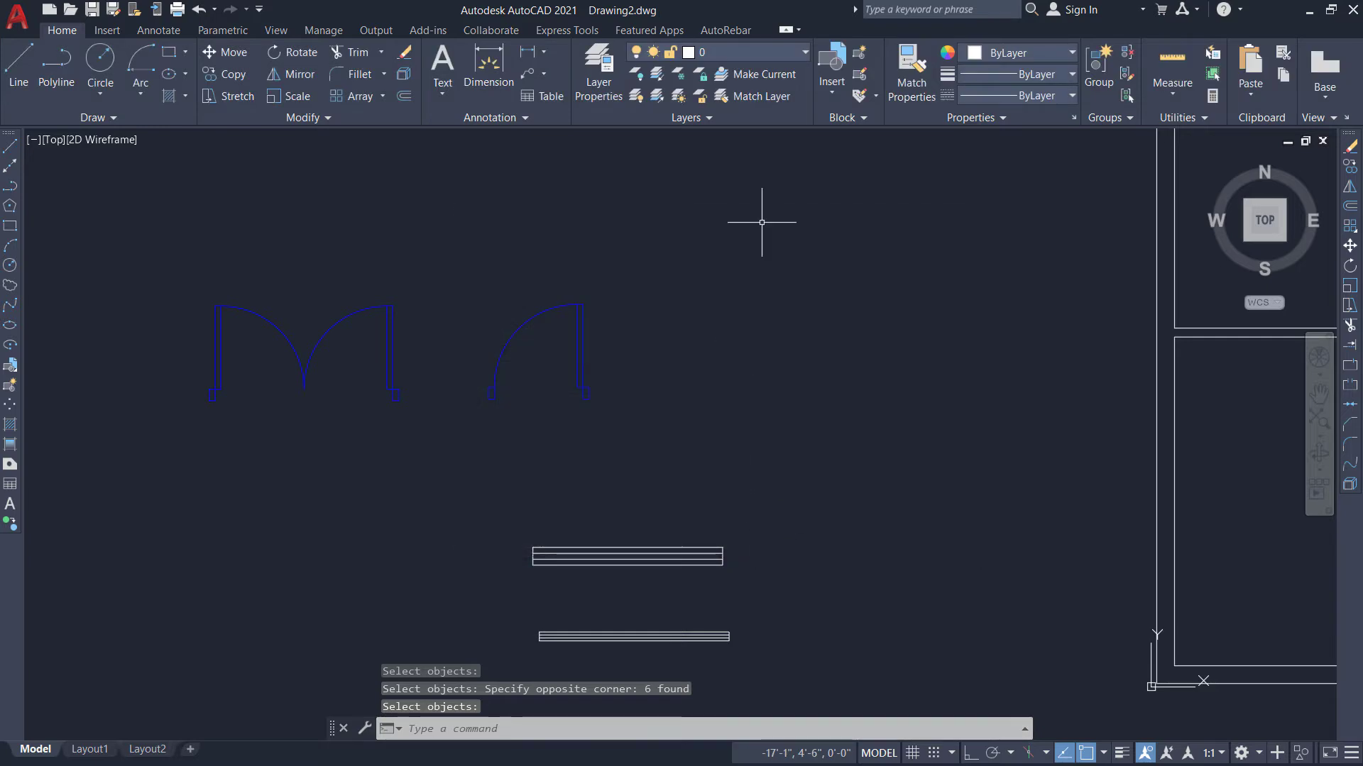
Start a block definition named 4.5 thick window with its base point at the lower window symbol's lower-left corner.
left_click(859, 52)
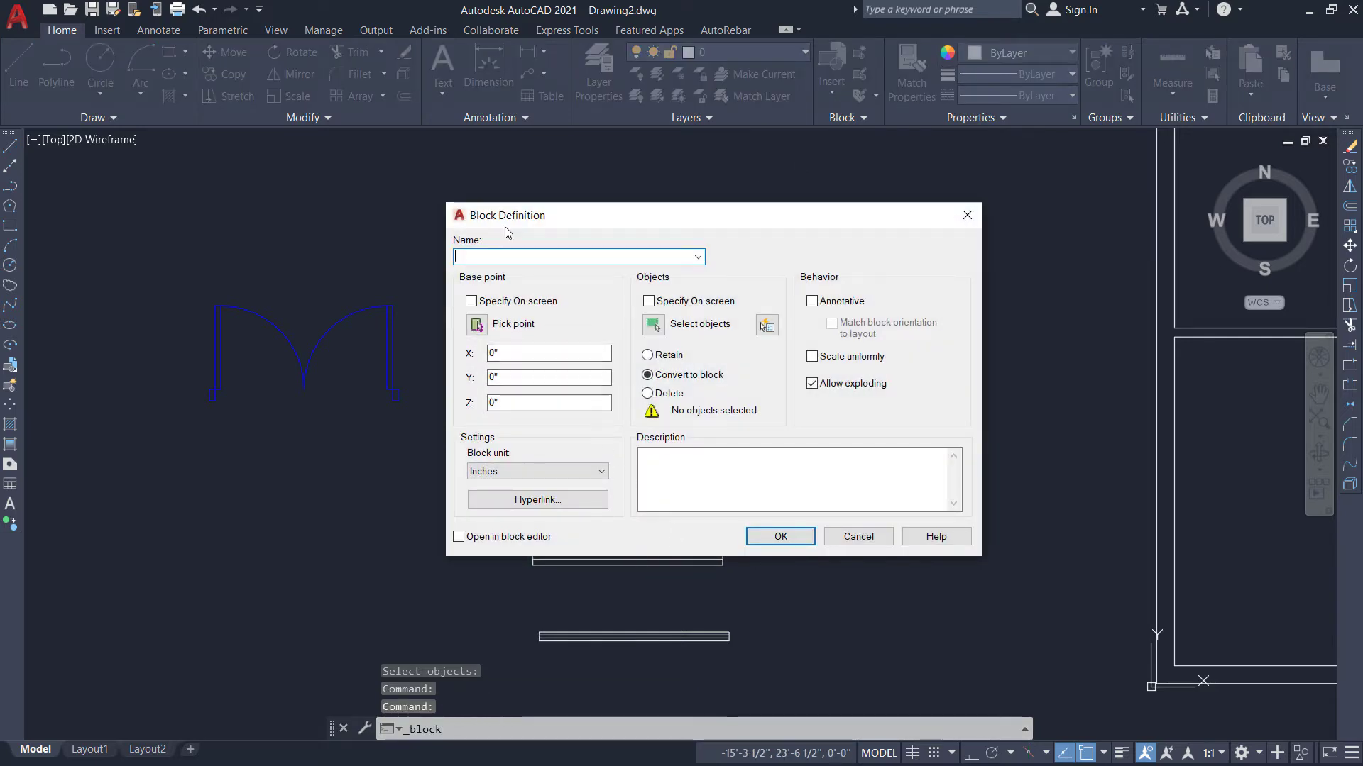
type("4.5")
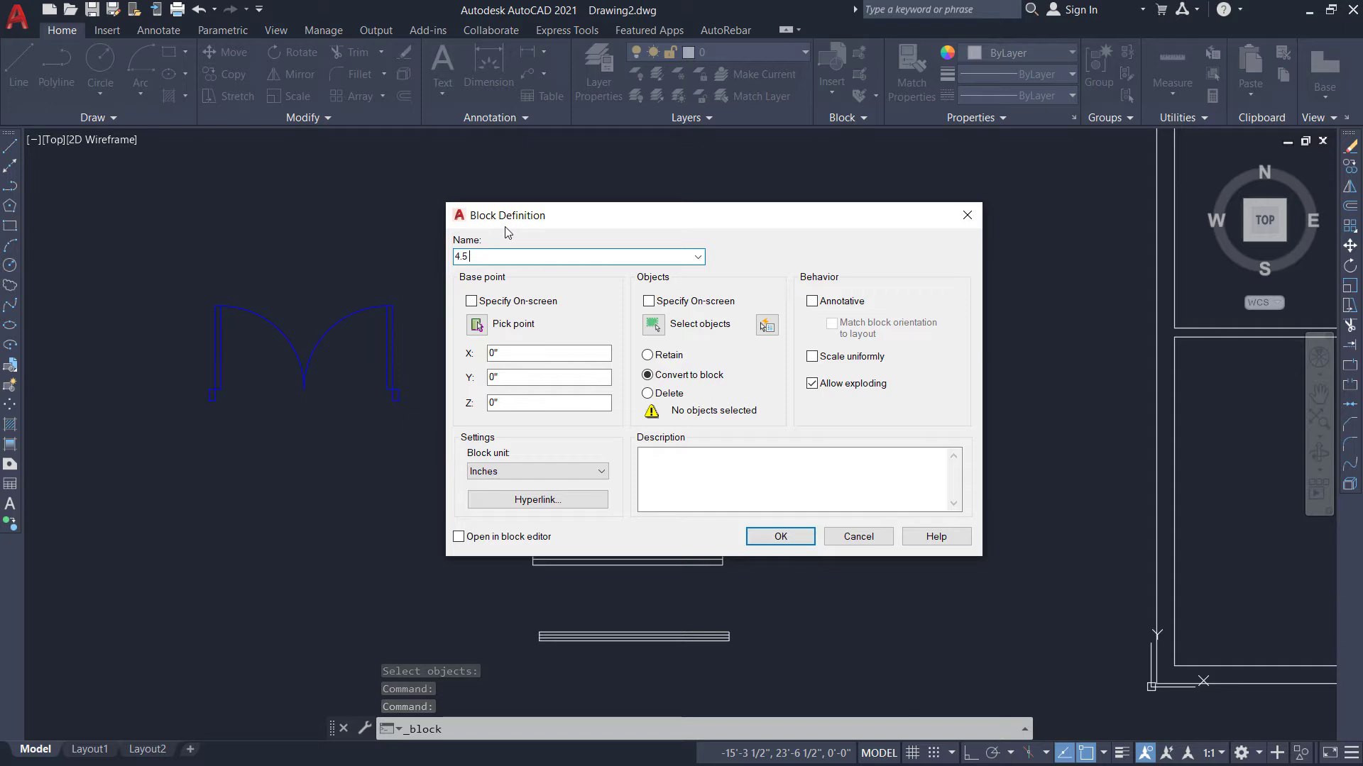
type(" thick window")
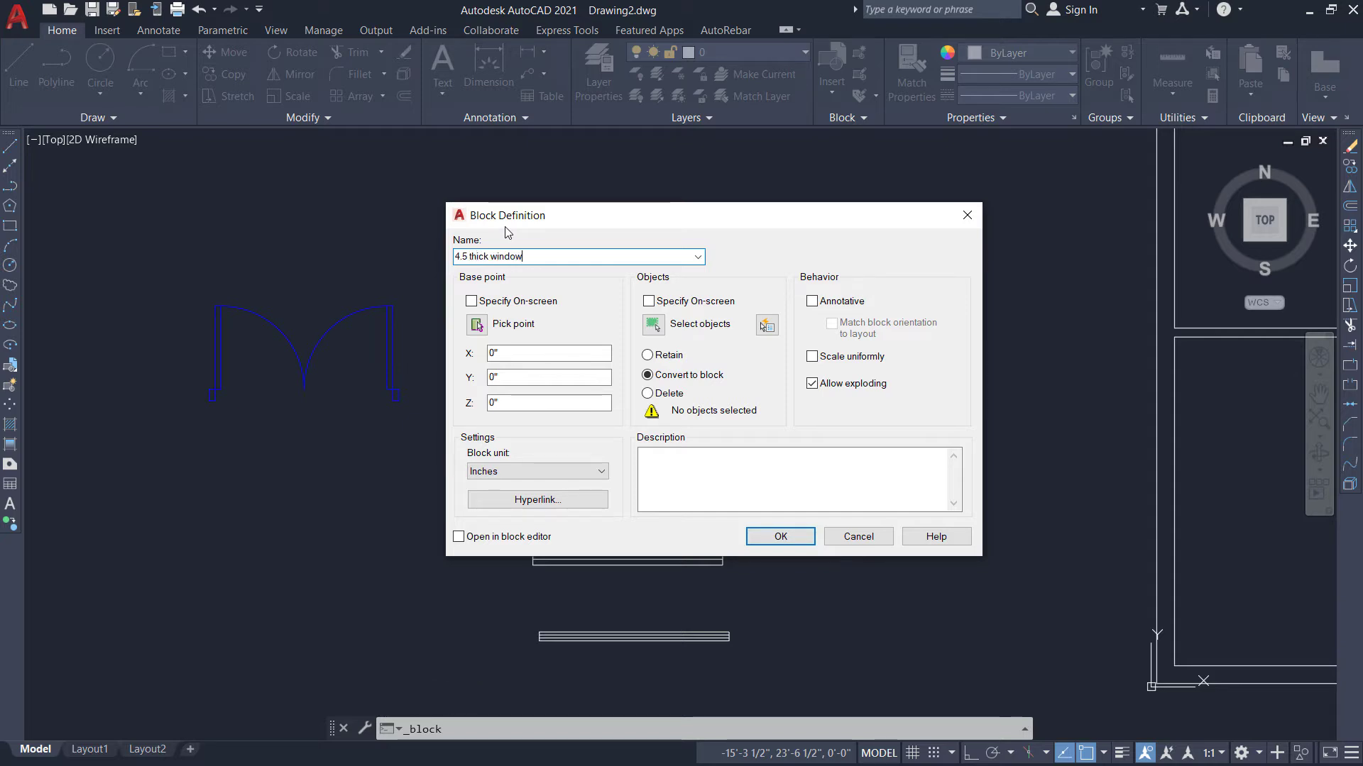
left_click(478, 325)
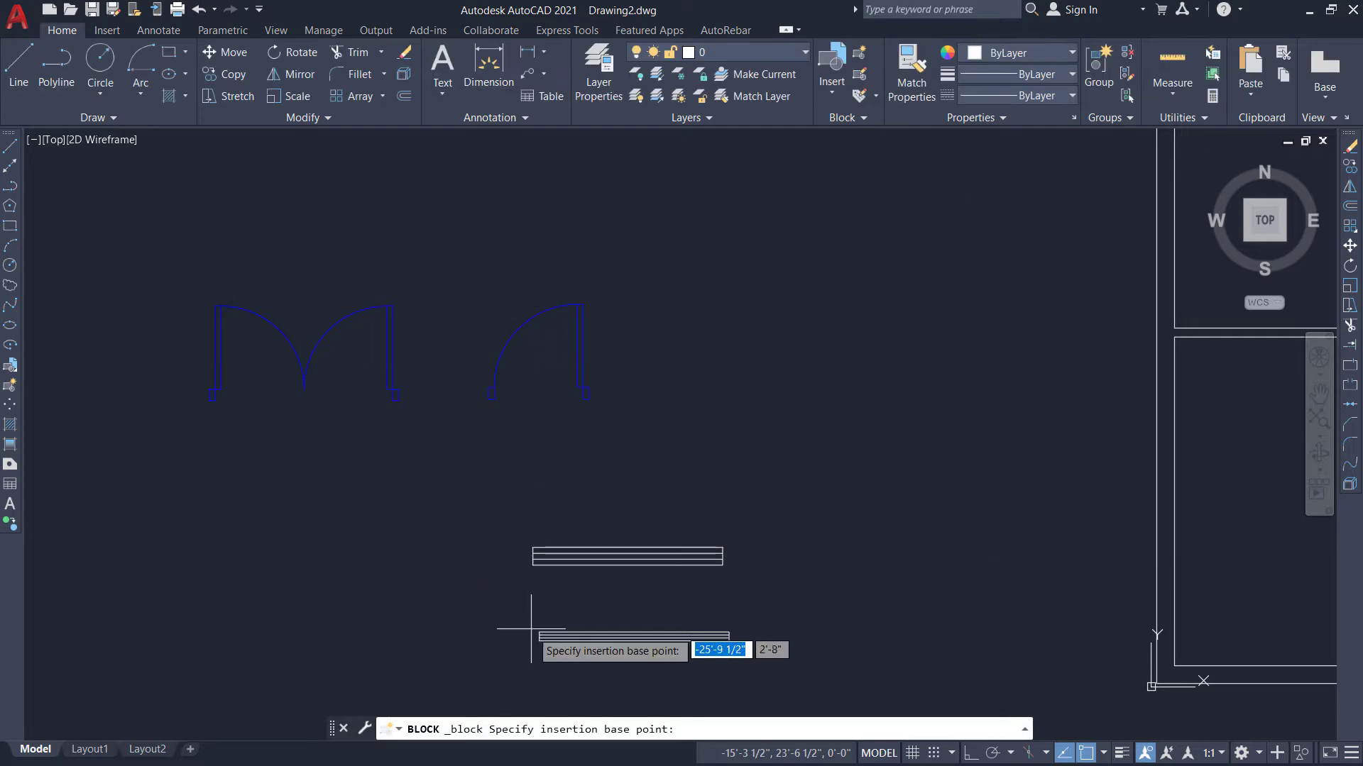
left_click(539, 640)
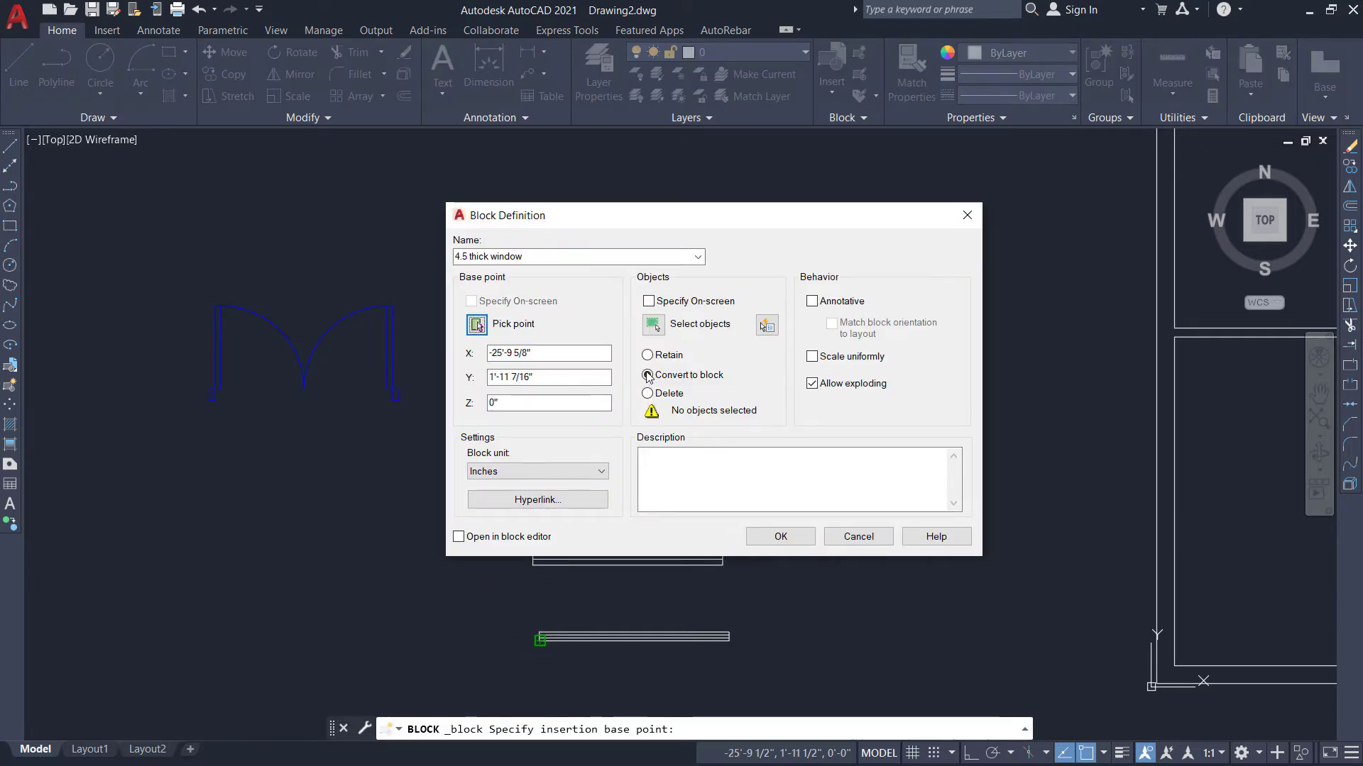
Select all lines of the lower window symbol as block objects and create the block.
left_click(653, 324)
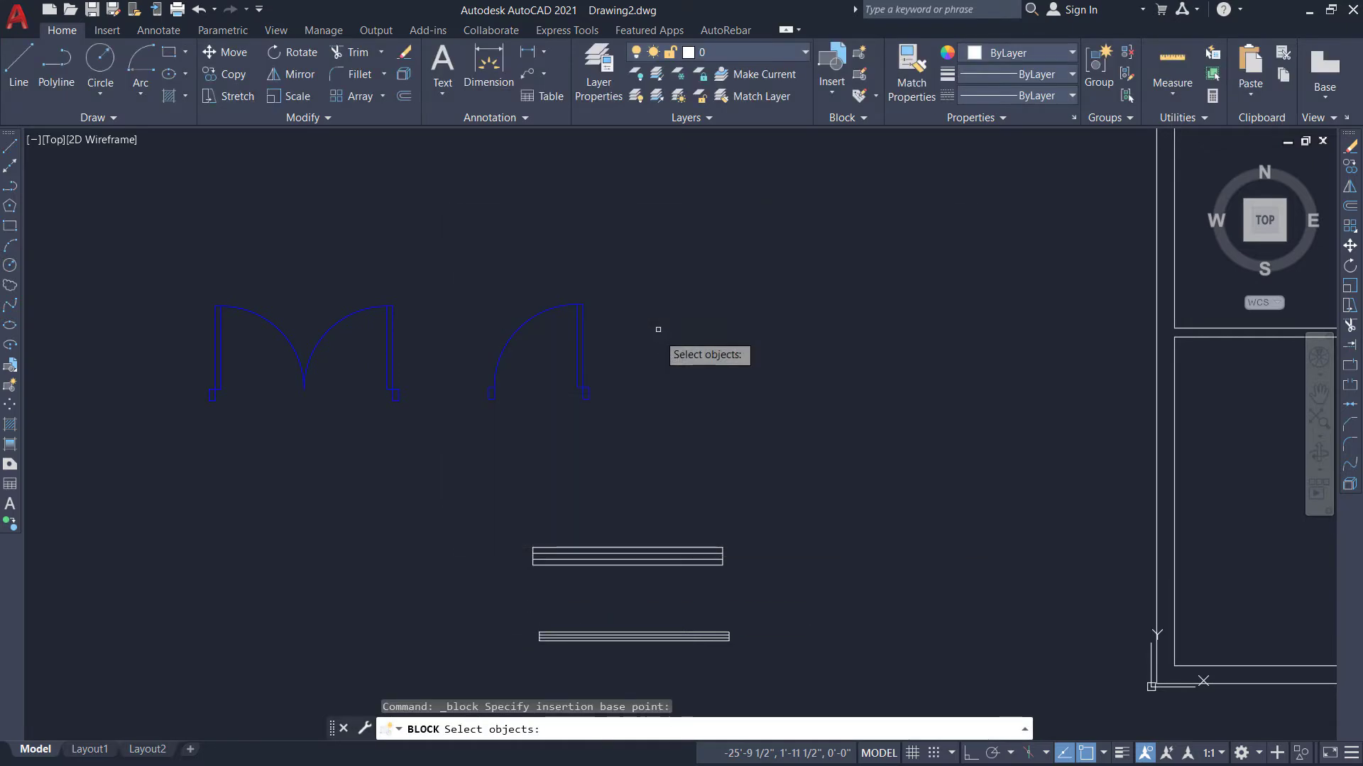
left_click(533, 628)
left_click(758, 644)
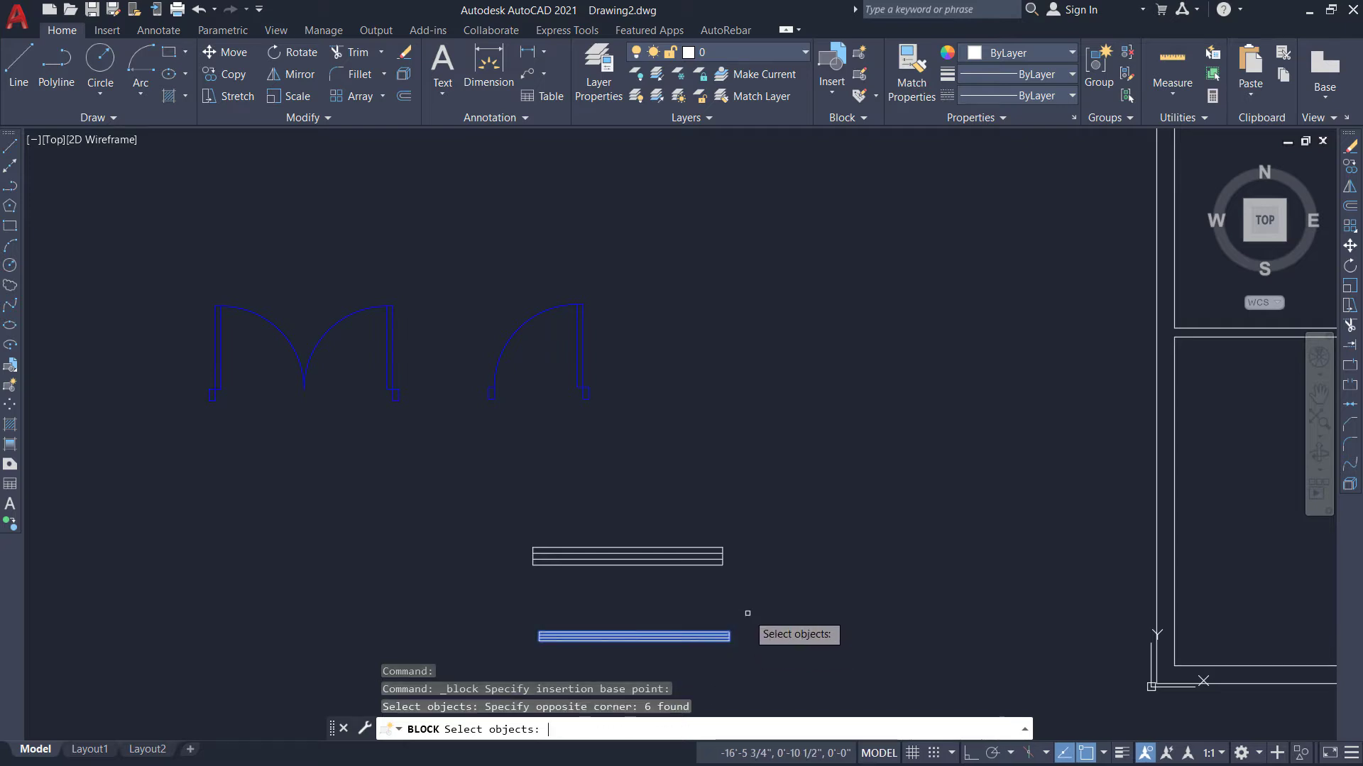
key("Return")
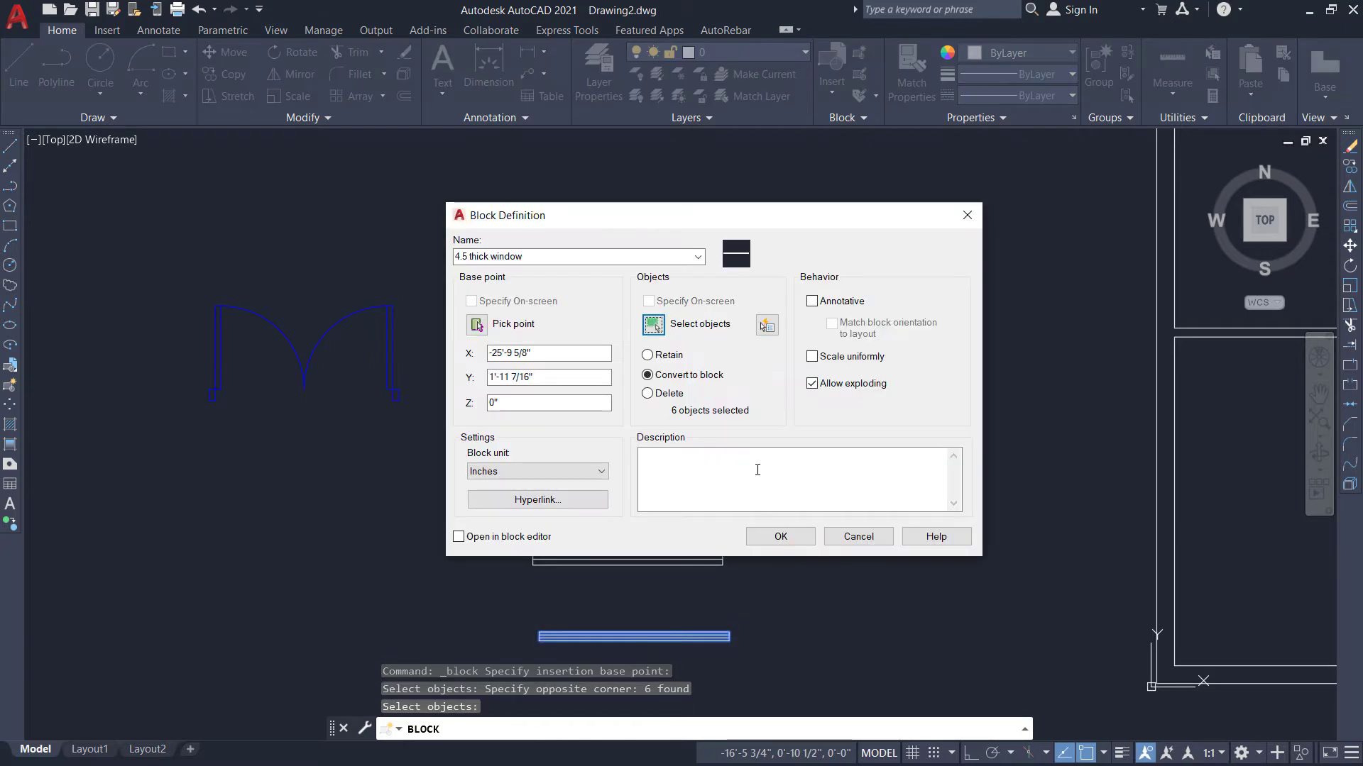
left_click(784, 537)
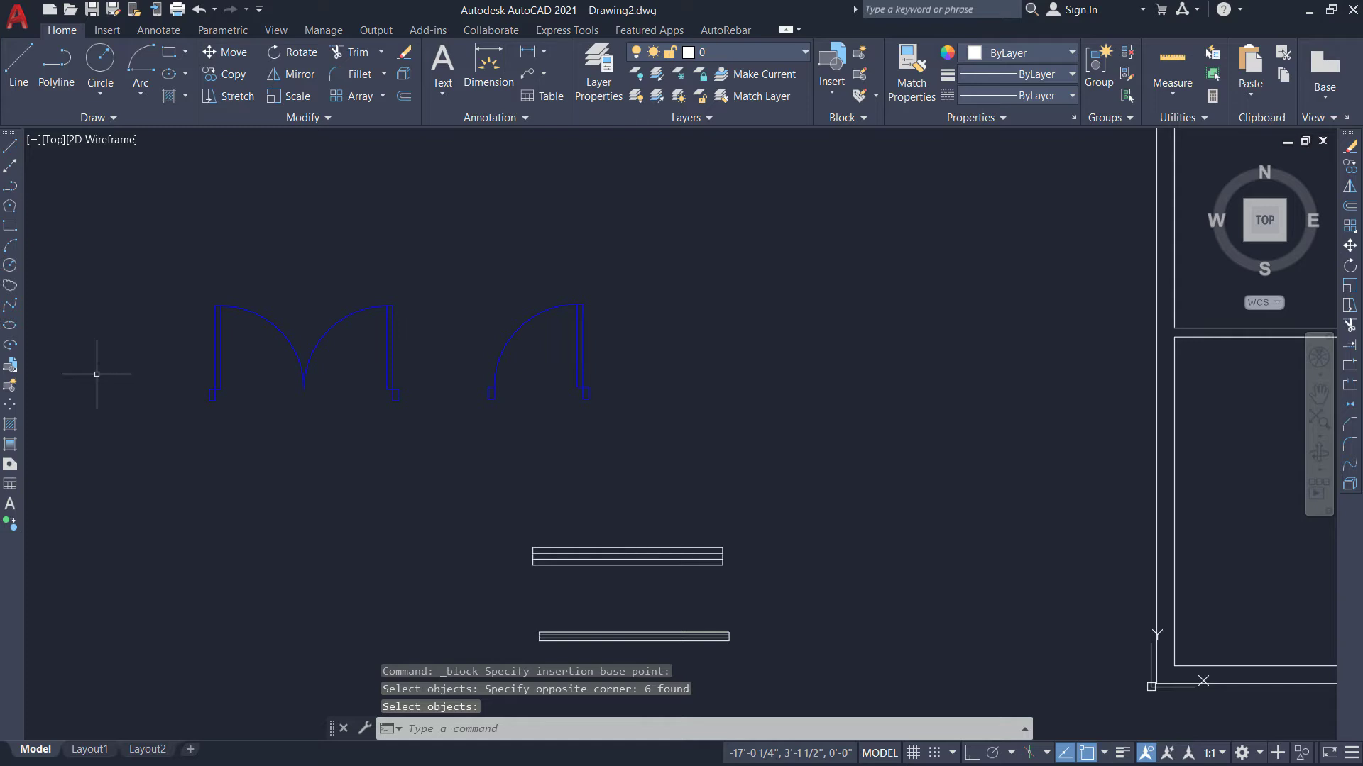
Assign both window blocks to the Window layer.
scroll(91, 379, "down", 2)
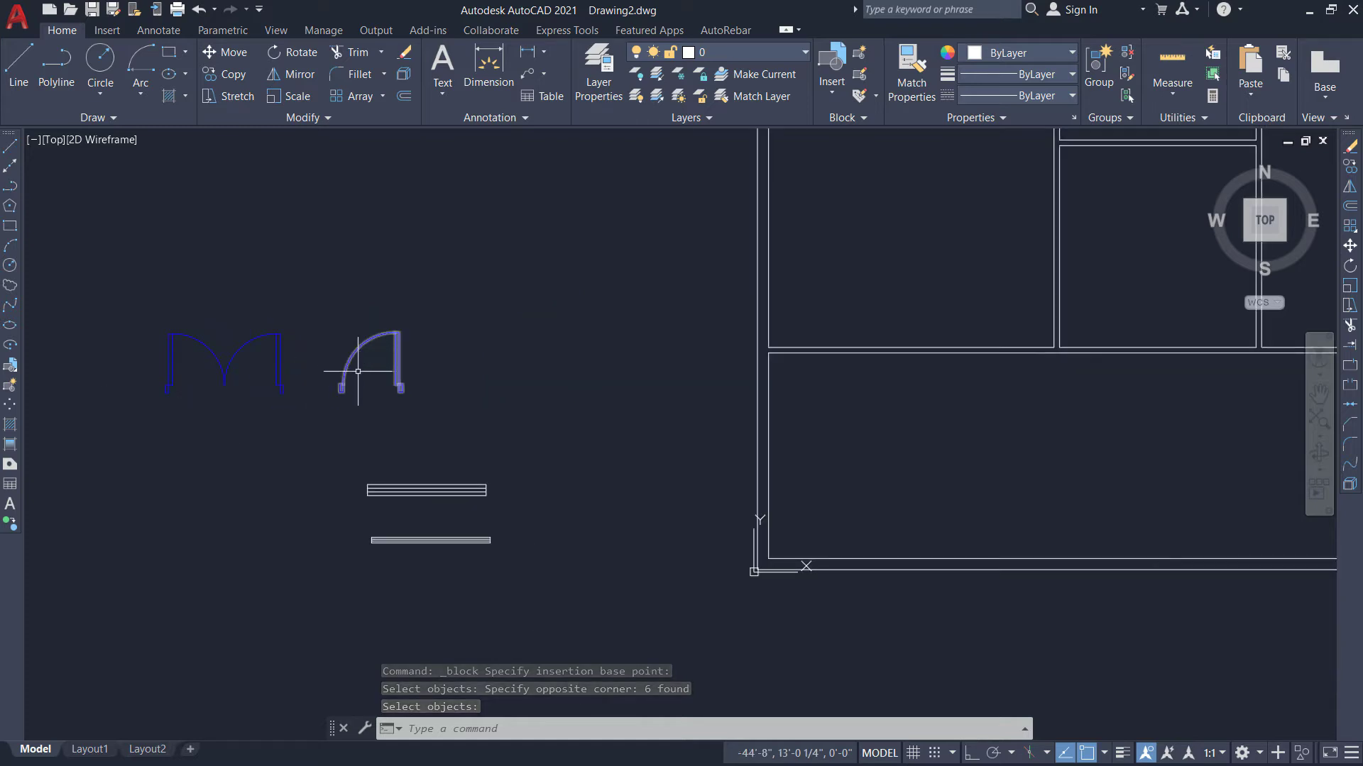
scroll(363, 437, "up", 2)
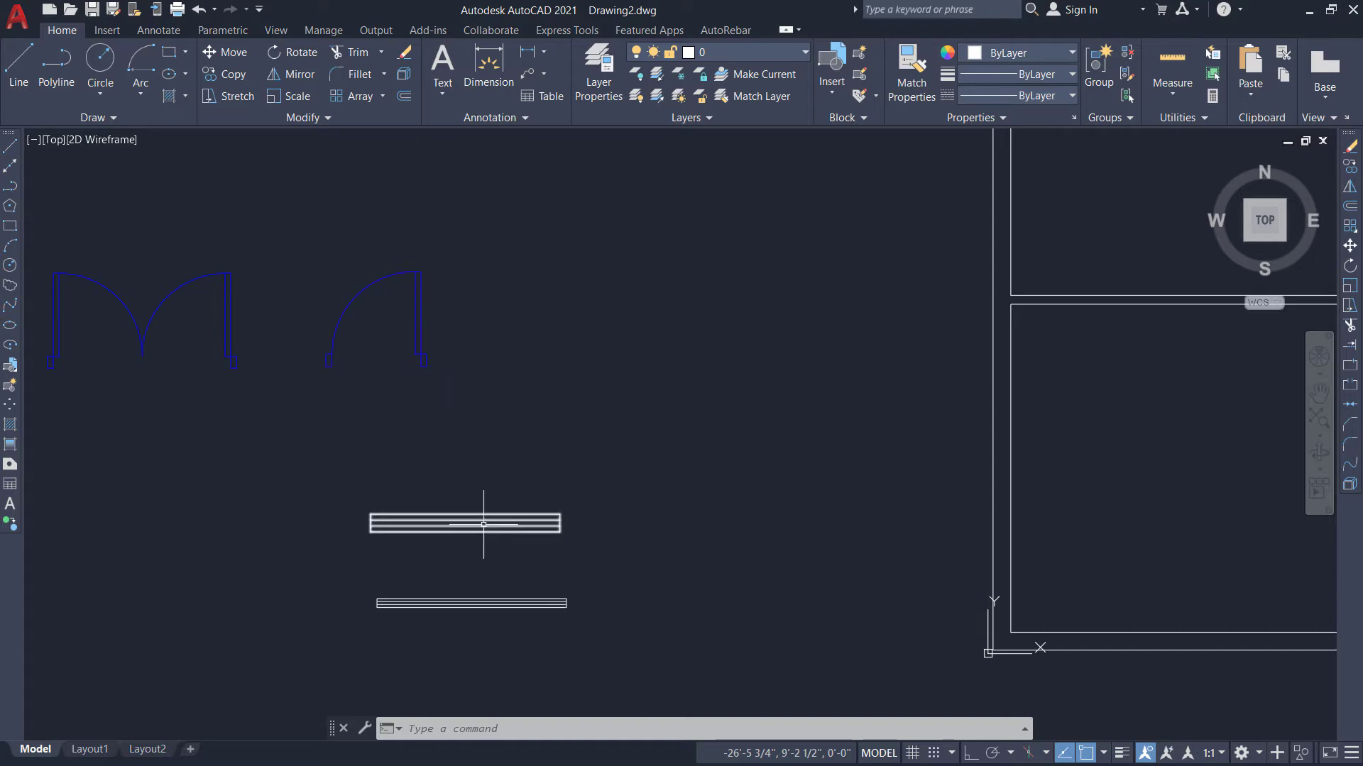
left_click(346, 480)
left_click(587, 542)
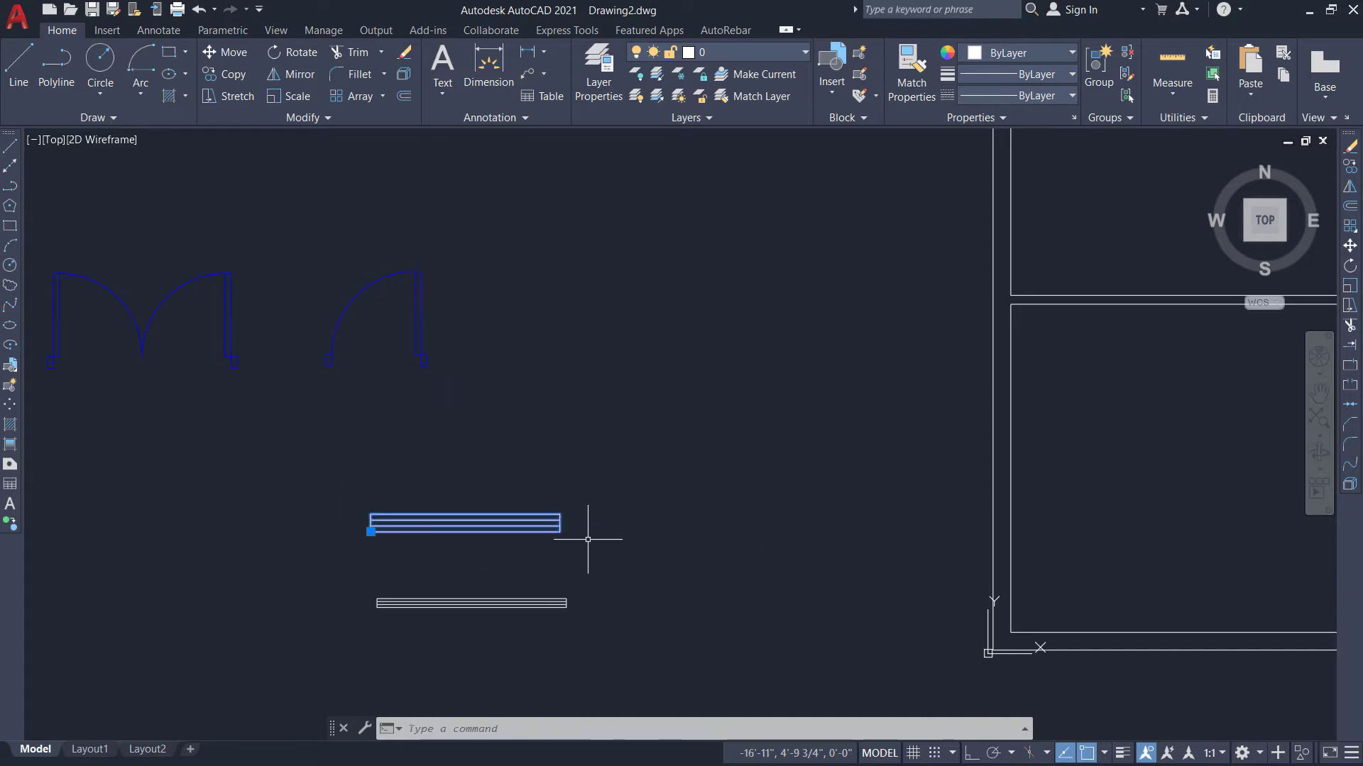
left_click(365, 564)
left_click(600, 644)
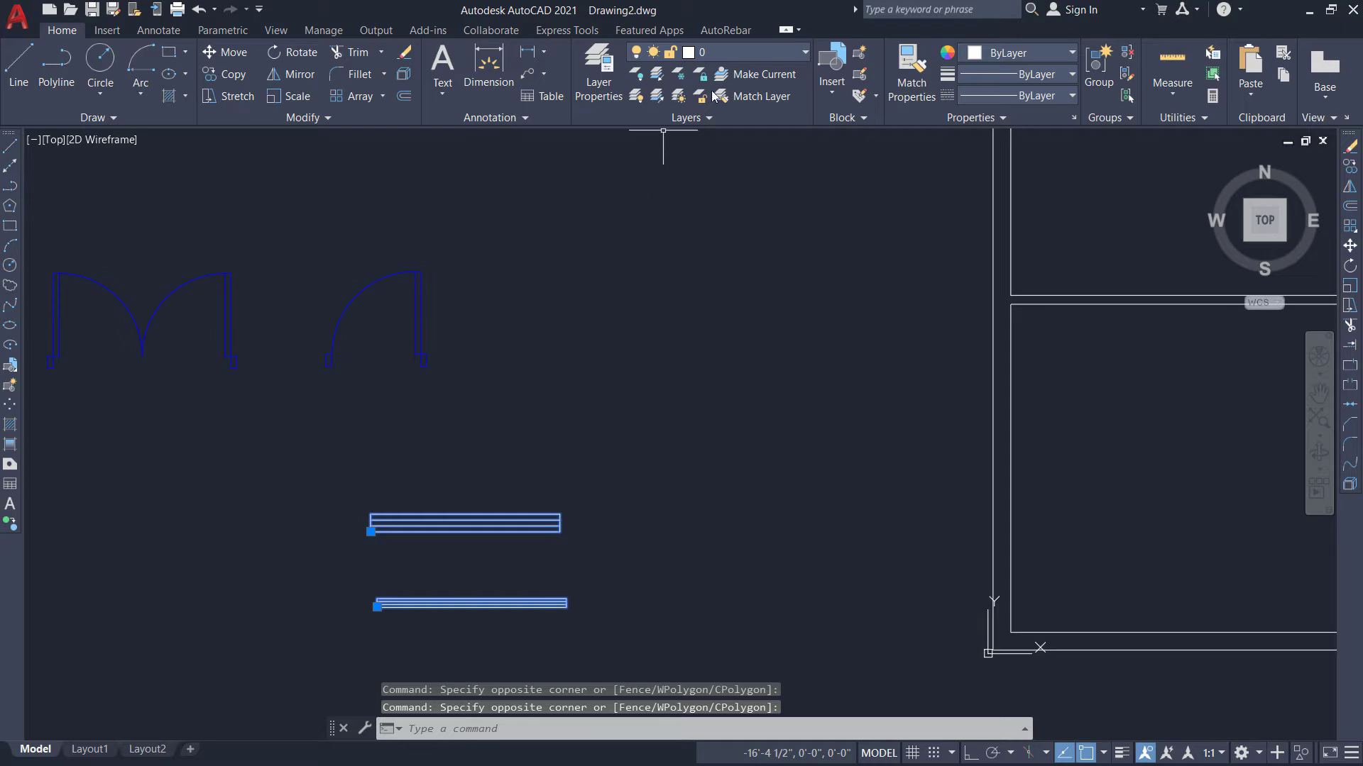
left_click(769, 53)
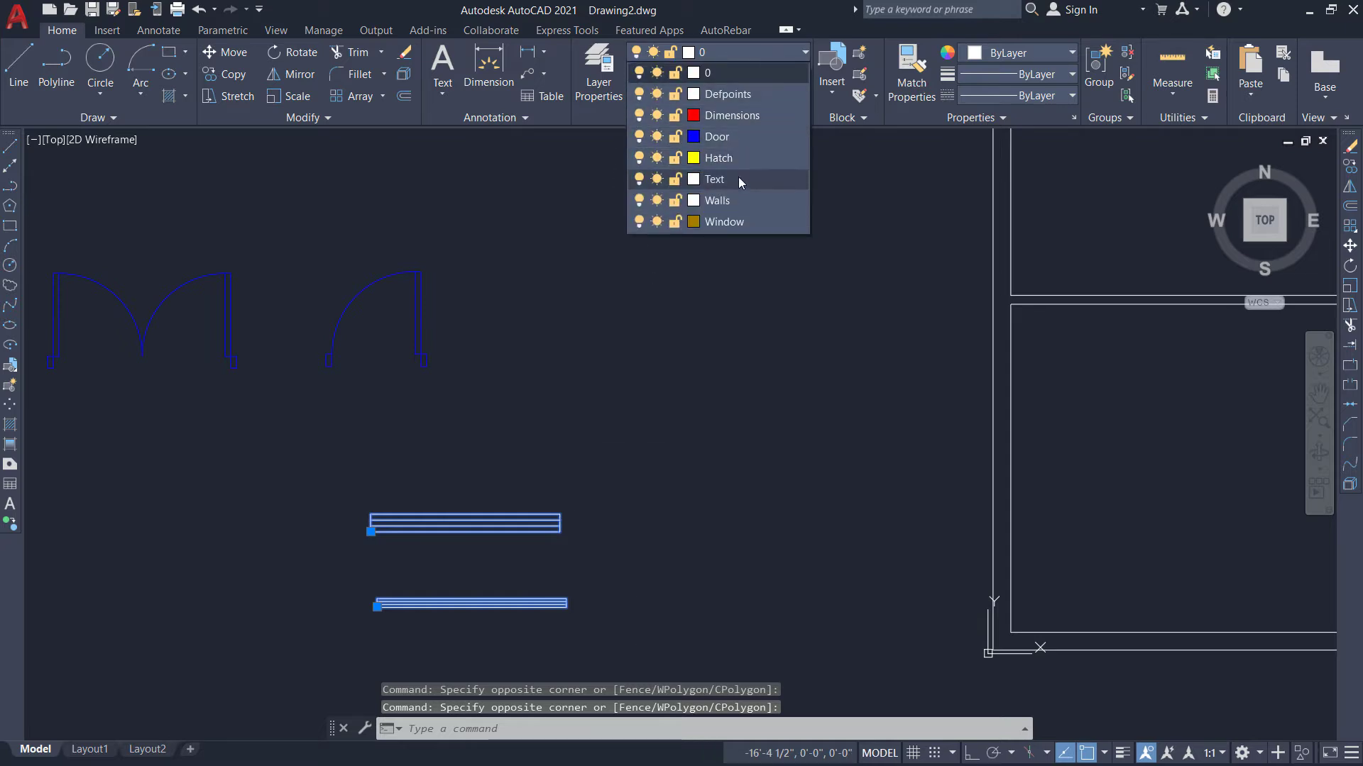
left_click(733, 219)
key("Escape")
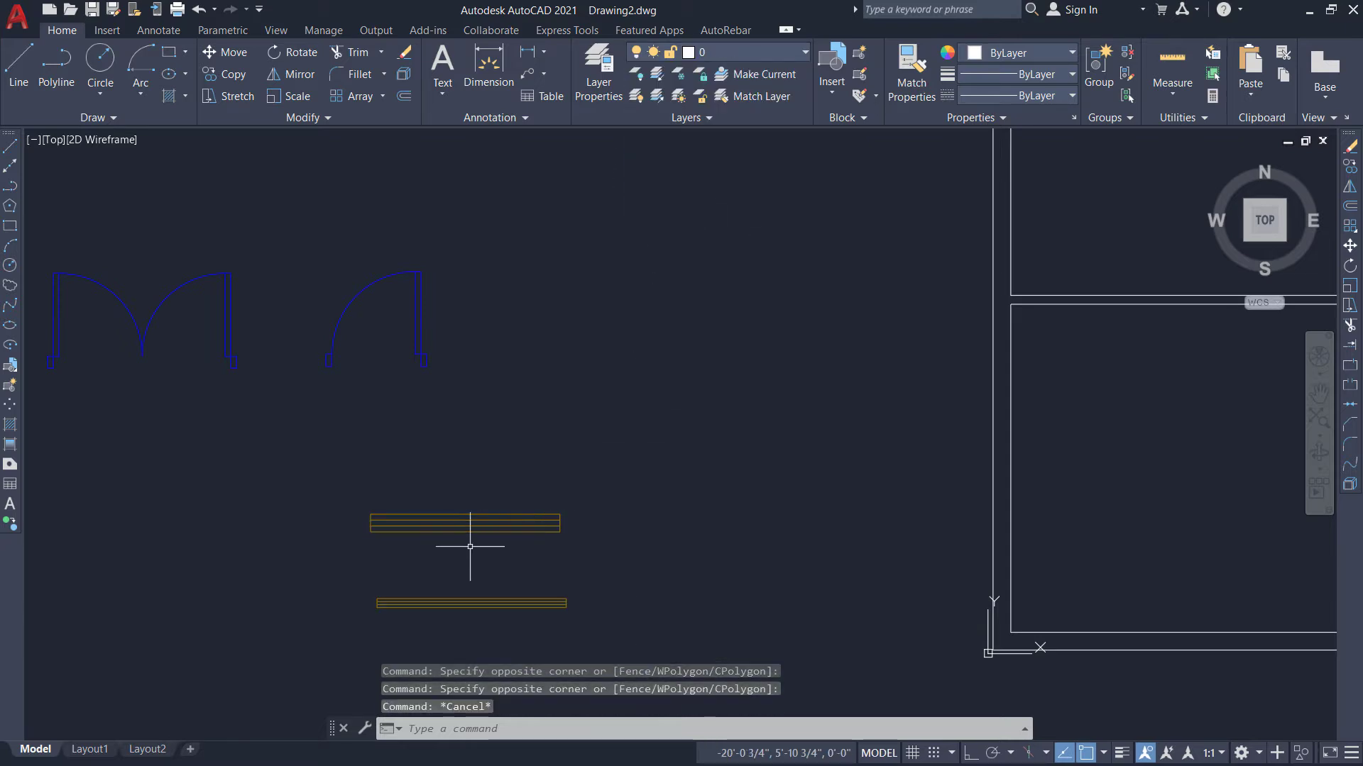
Copy the double door block to the free space directly above the original.
scroll(335, 493, "down", 4)
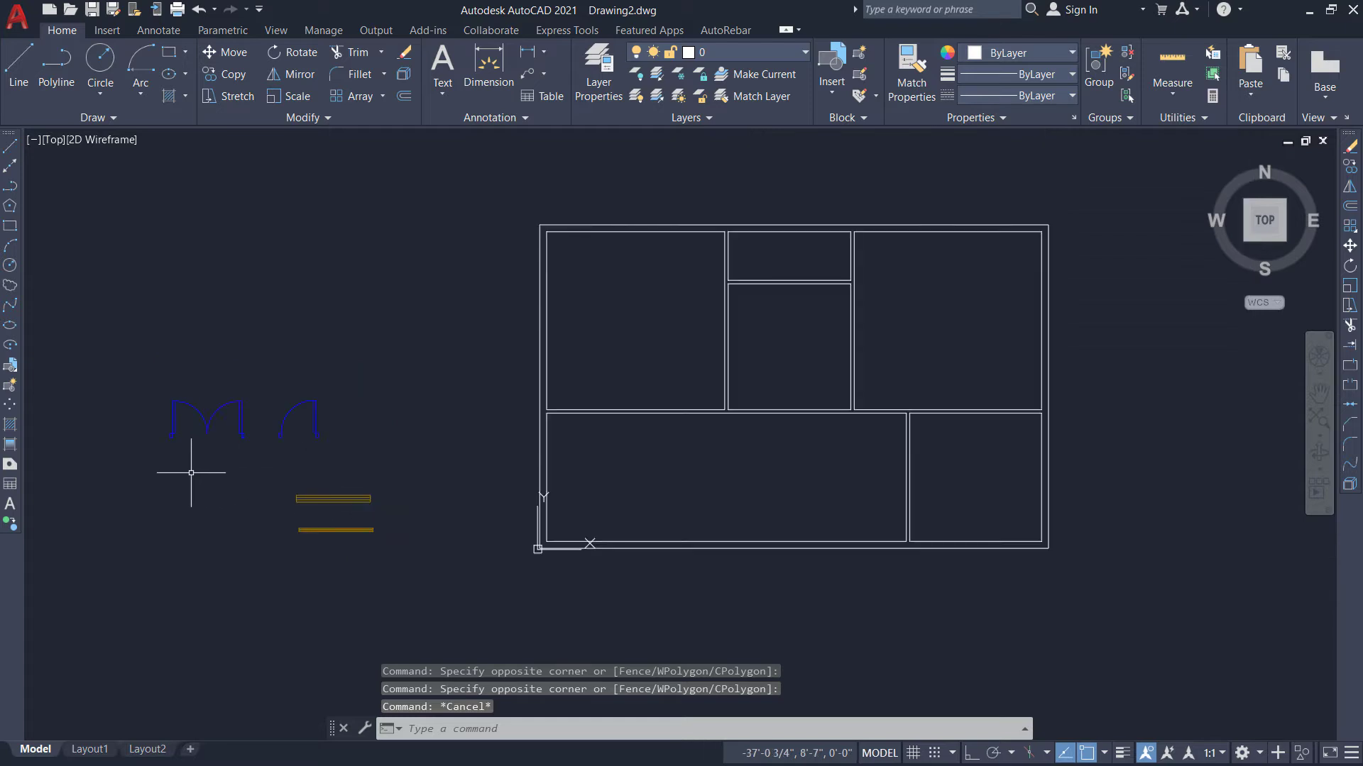
scroll(191, 461, "up", 2)
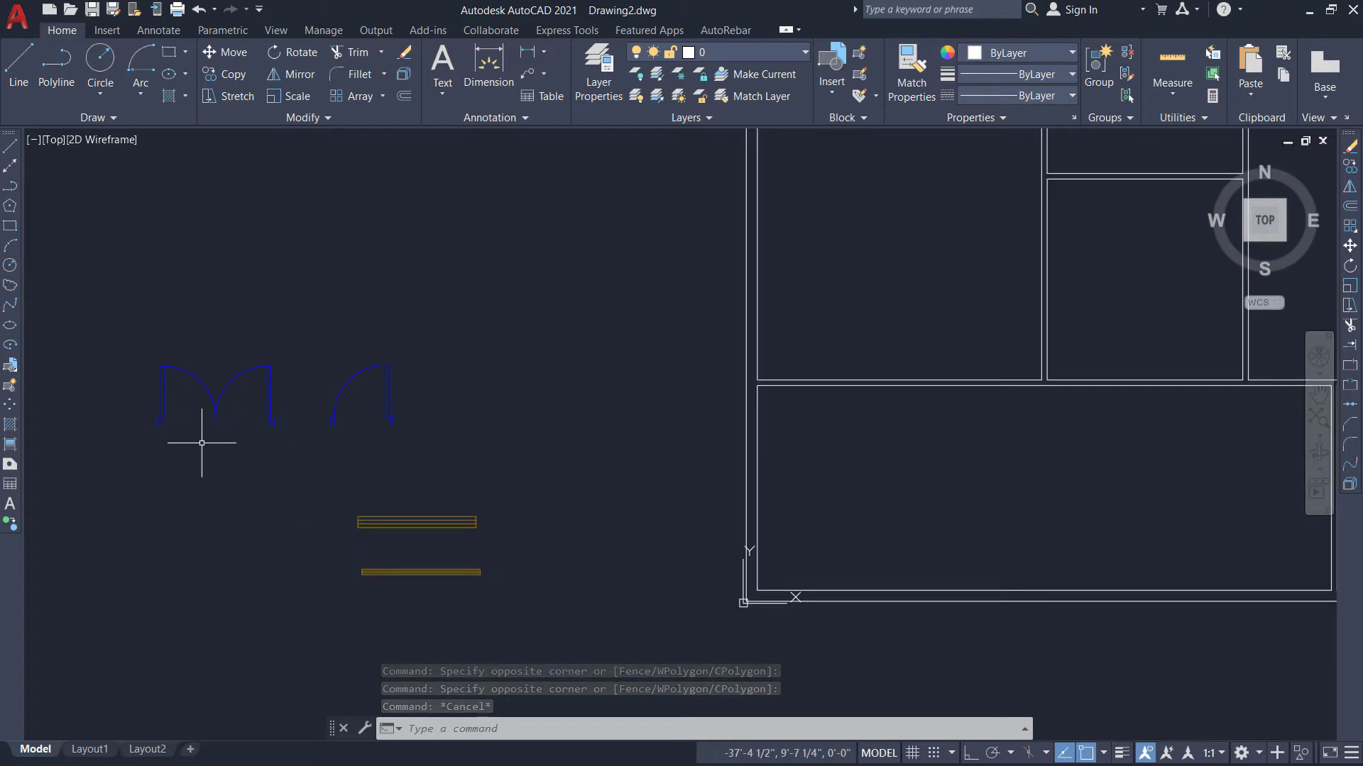
left_click(135, 344)
left_click(284, 470)
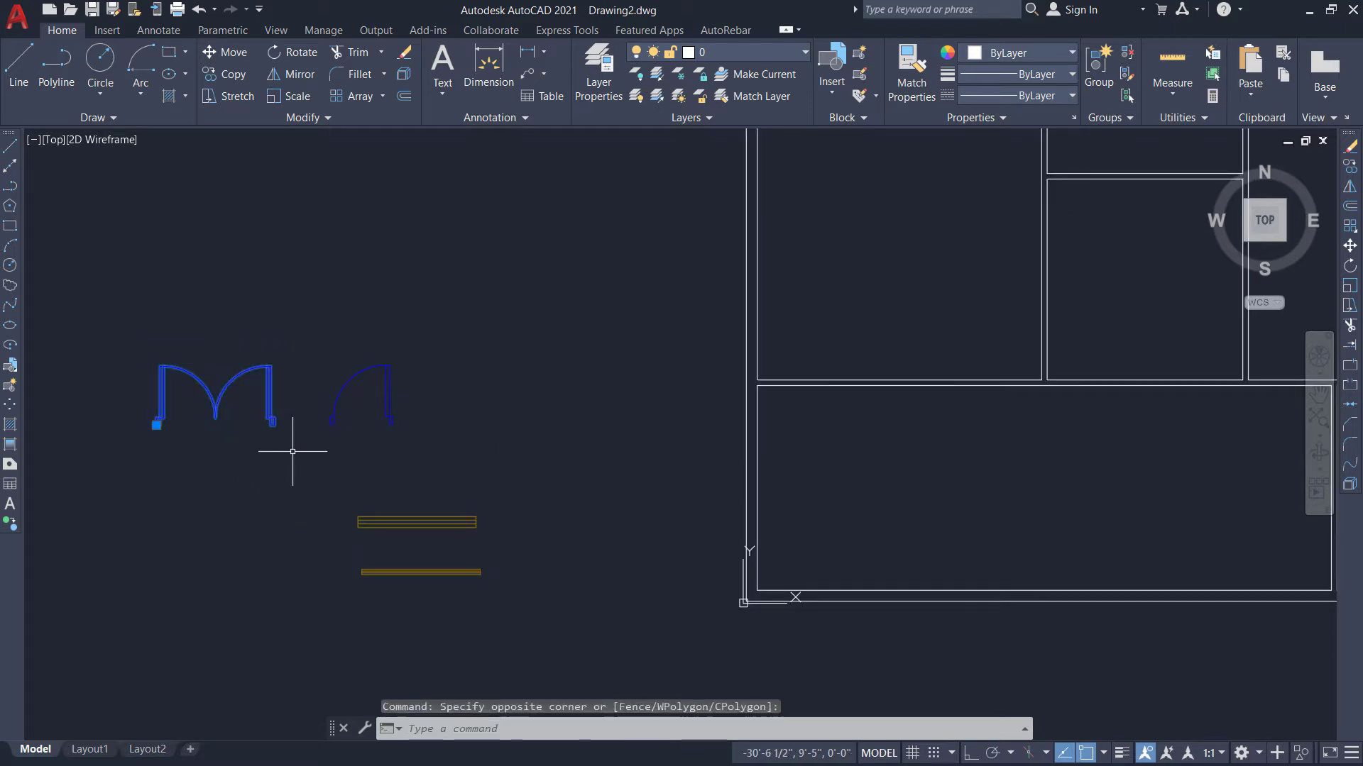
left_click(231, 75)
left_click(159, 366)
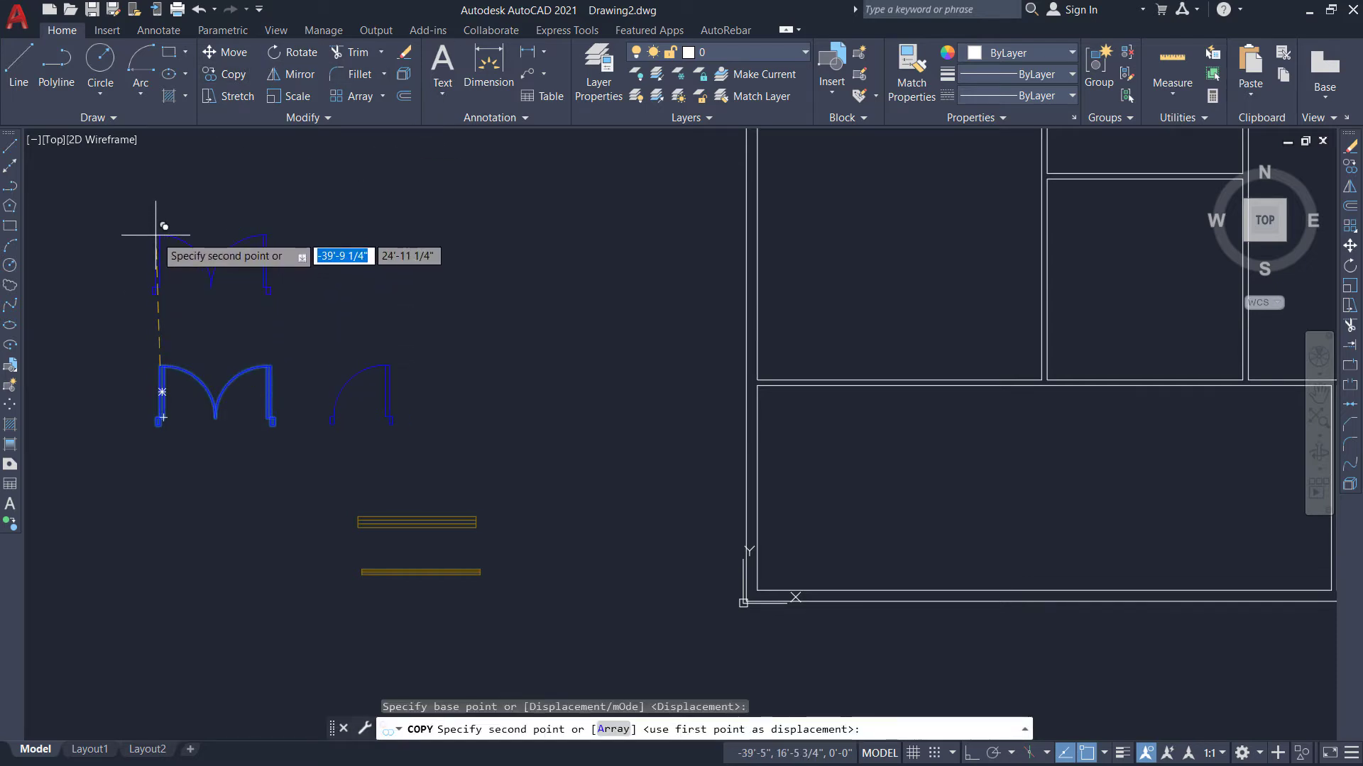
left_click(157, 235)
key("Escape")
Move the copied double door by its left jamb's lower corner onto the outer line of the floor plan's bottom wall.
left_click(130, 214)
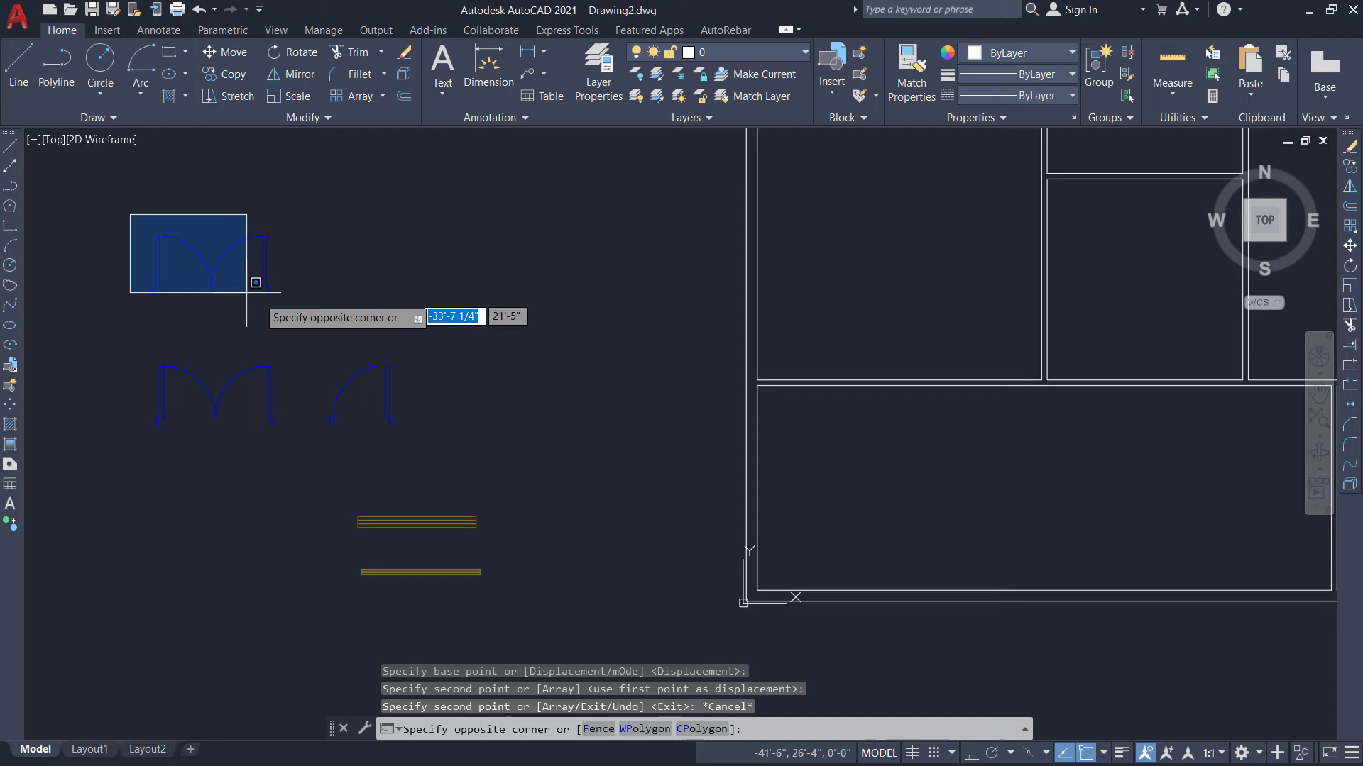
left_click(317, 326)
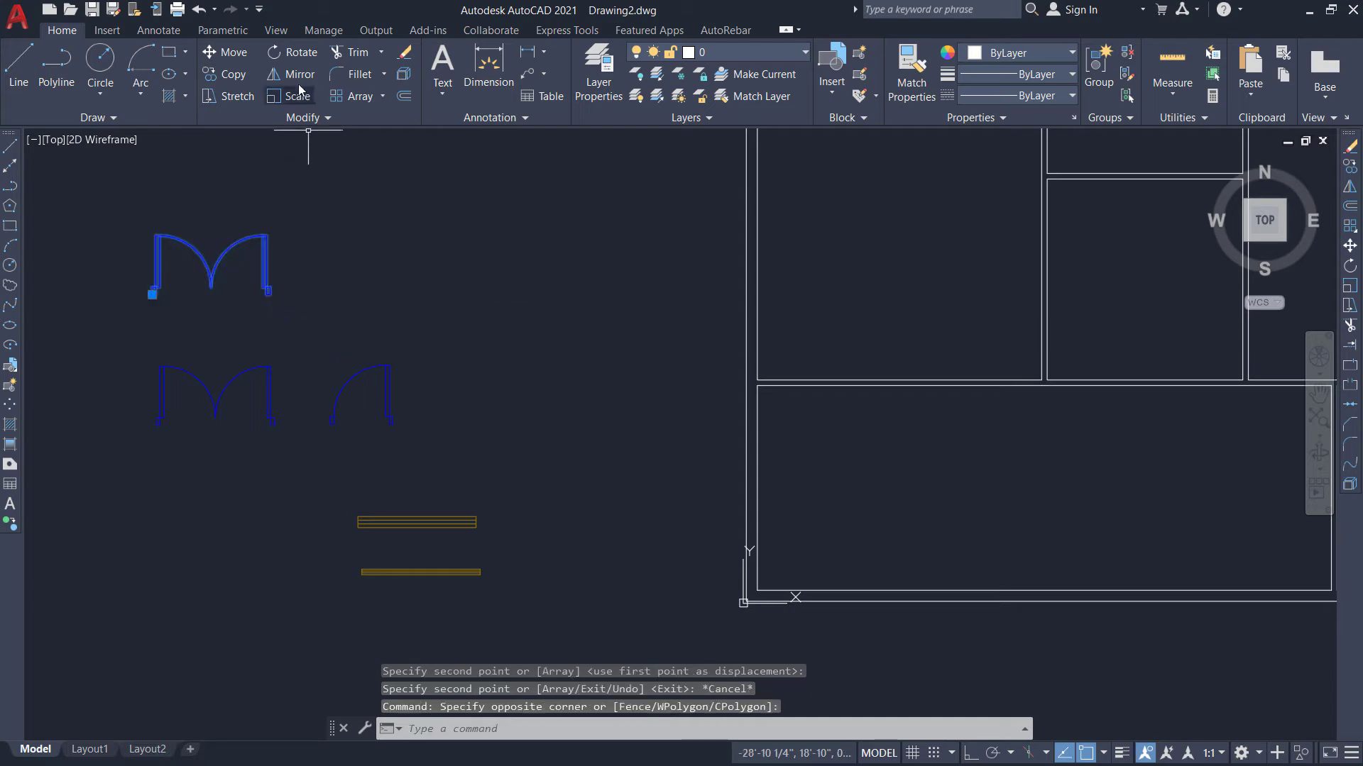
left_click(224, 57)
scroll(149, 277, "up", 5)
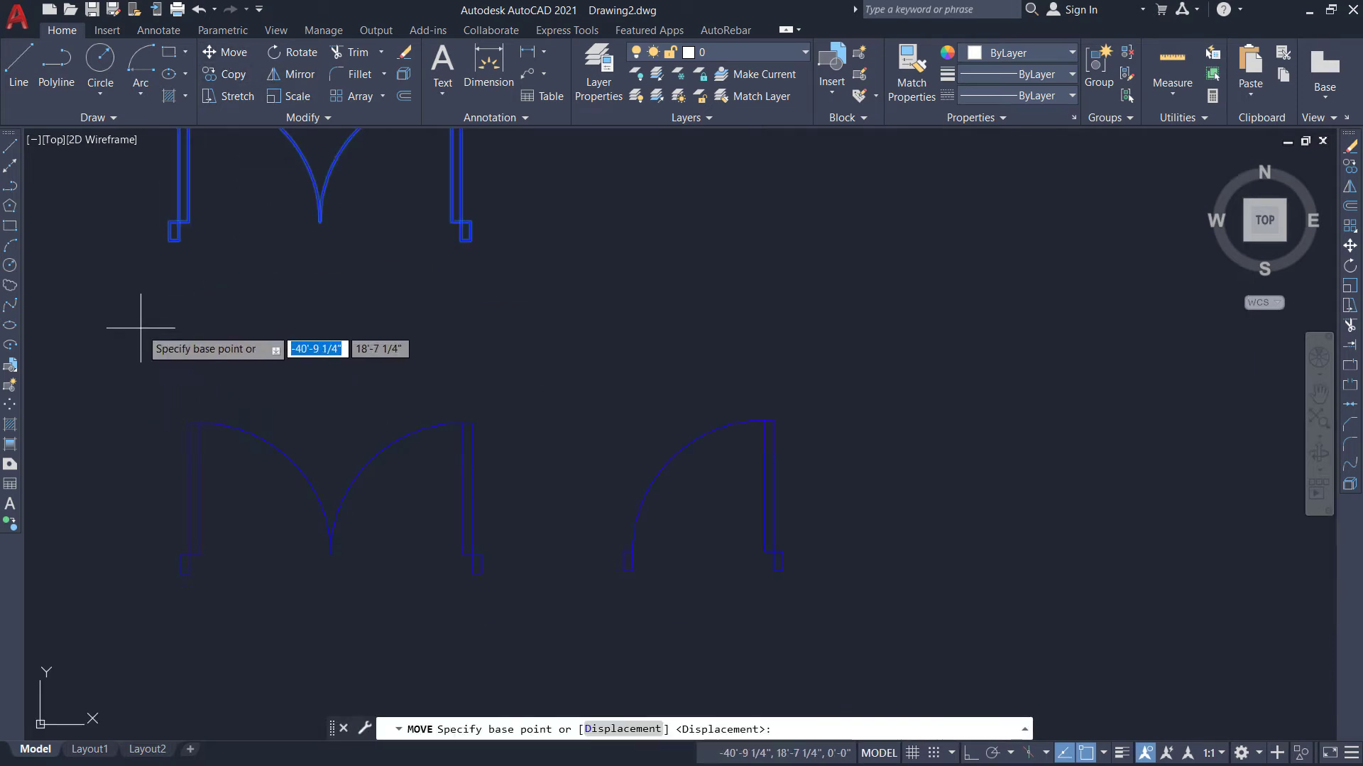
left_click(169, 230)
scroll(140, 277, "down", 6)
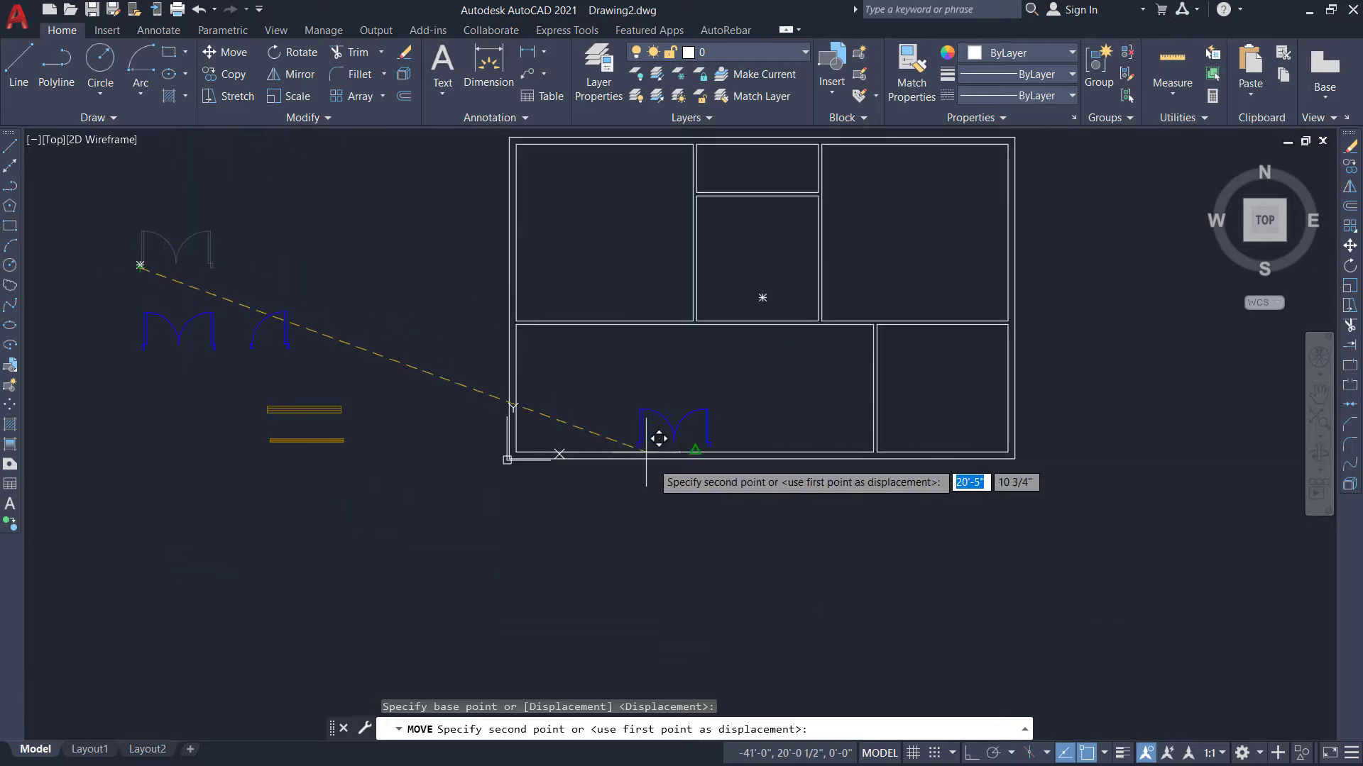
scroll(653, 440, "up", 8)
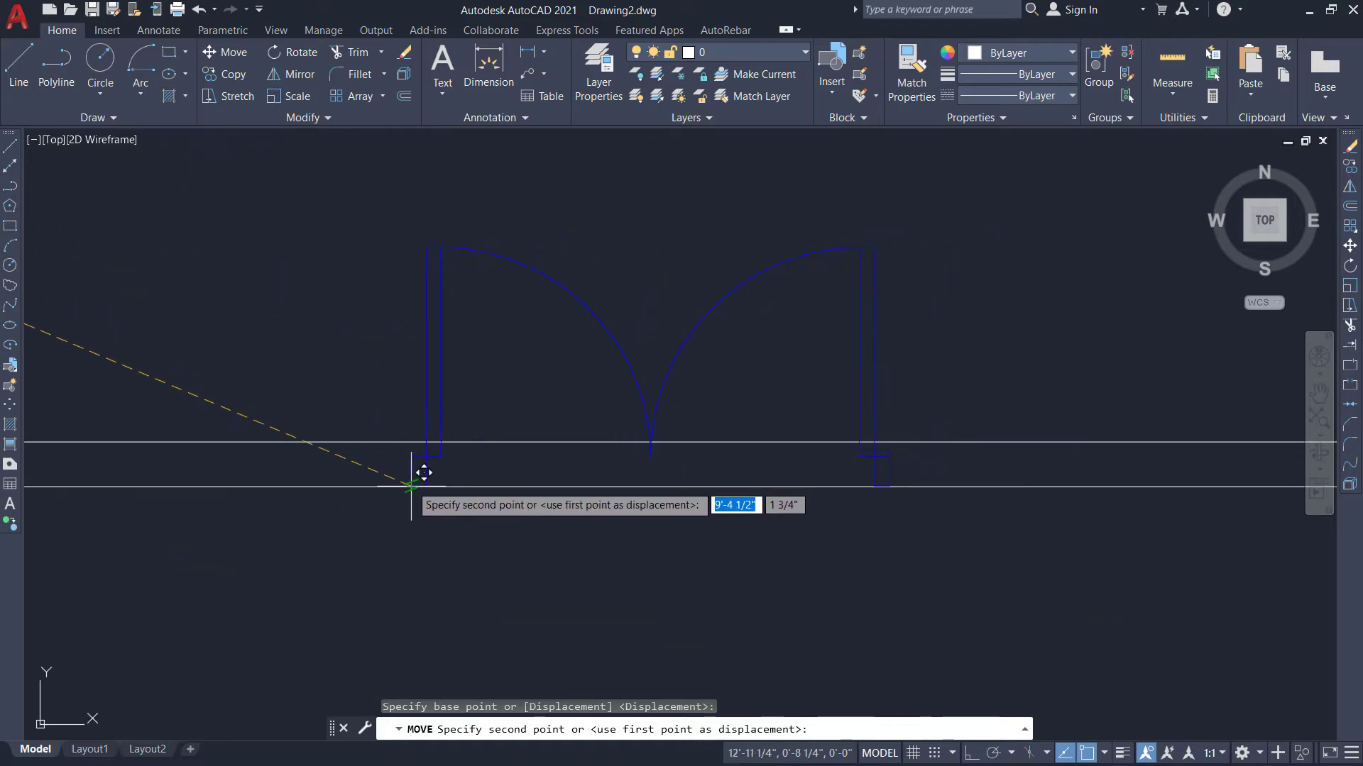
left_click(396, 484)
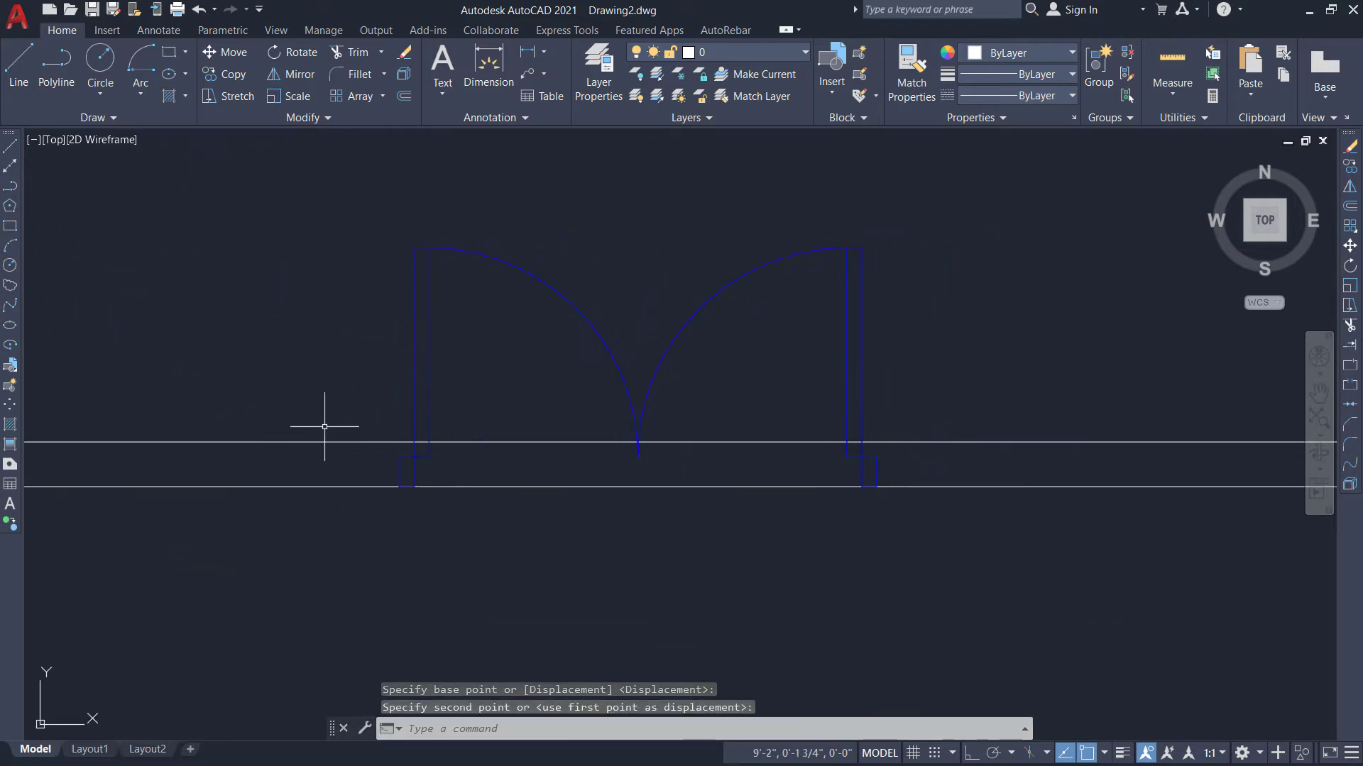
Examine how the double door and its left jamb fit against the two lines of the bottom exterior wall.
scroll(319, 427, "down", 4)
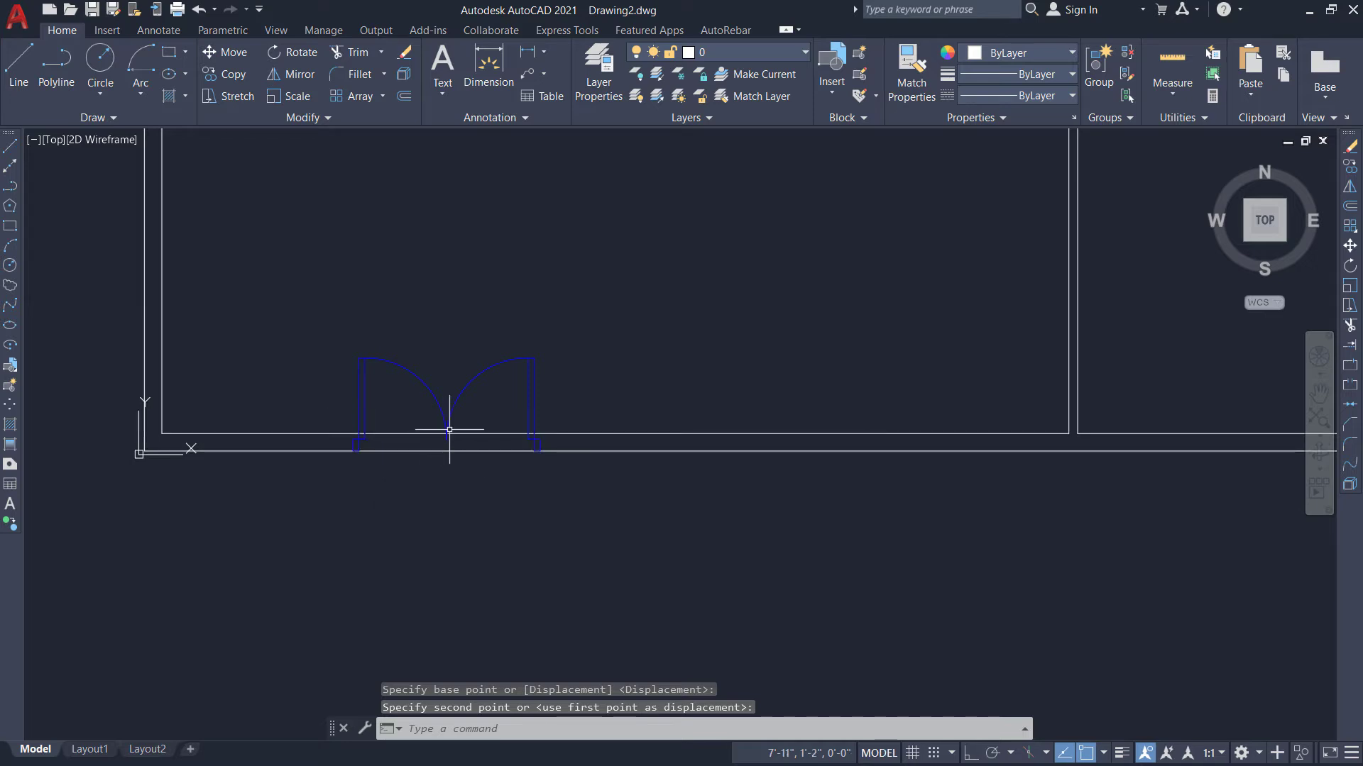
scroll(526, 484, "down", 4)
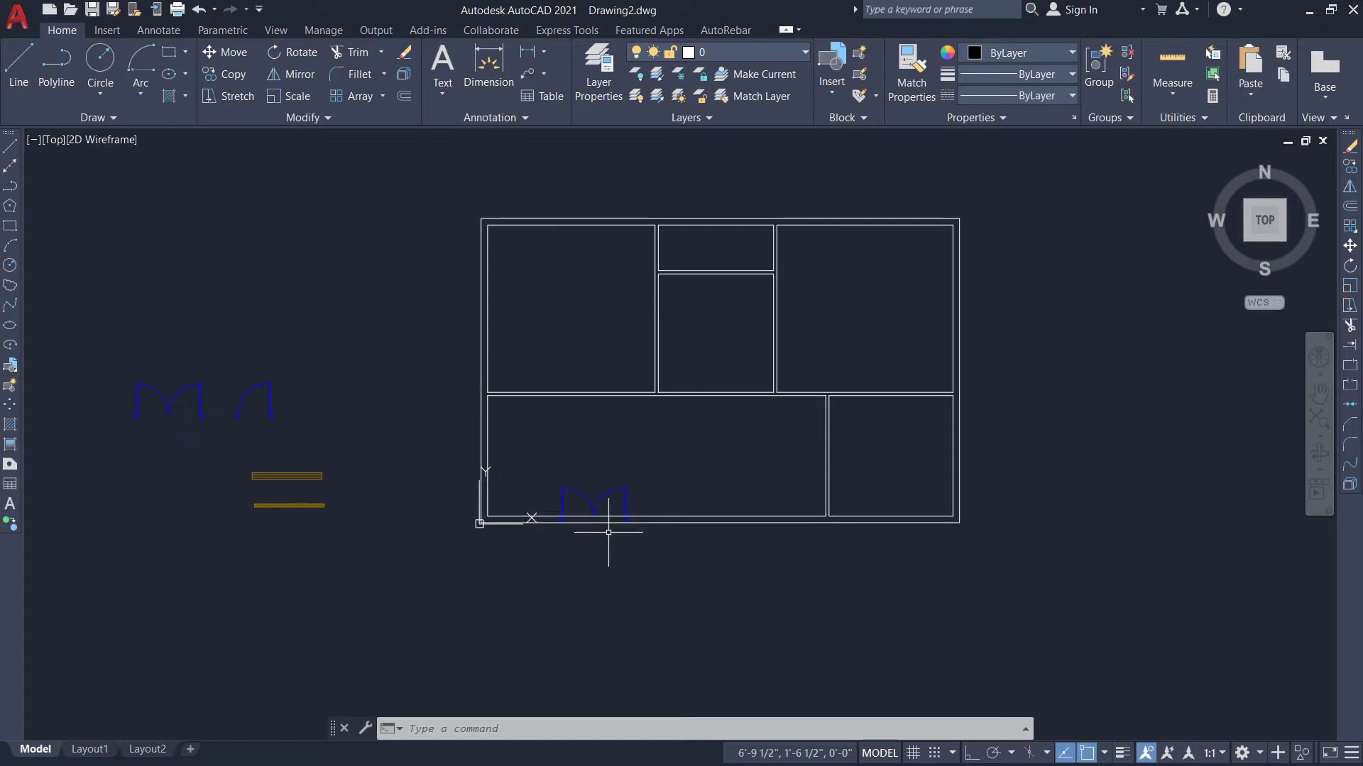
scroll(594, 534, "up", 4)
scroll(585, 515, "up", 5)
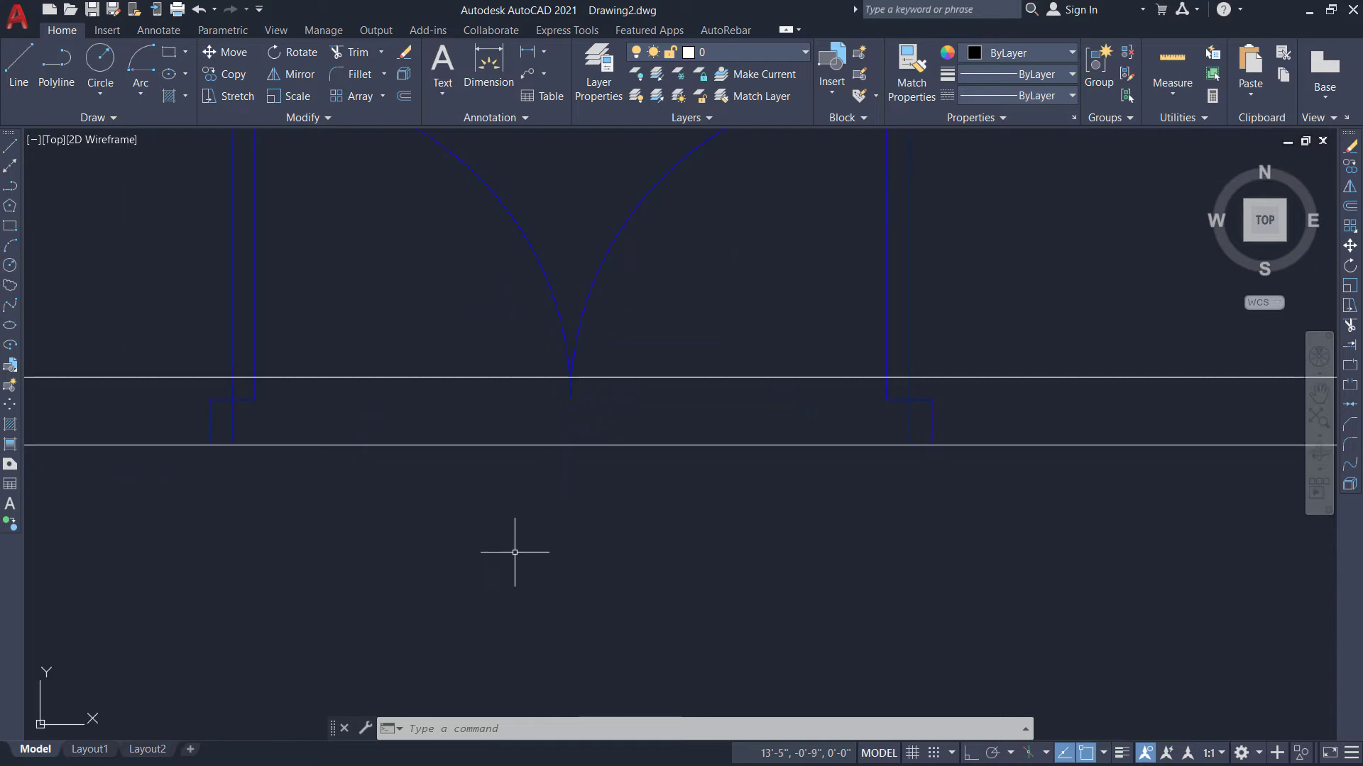
scroll(426, 487, "down", 2)
scroll(330, 476, "up", 3)
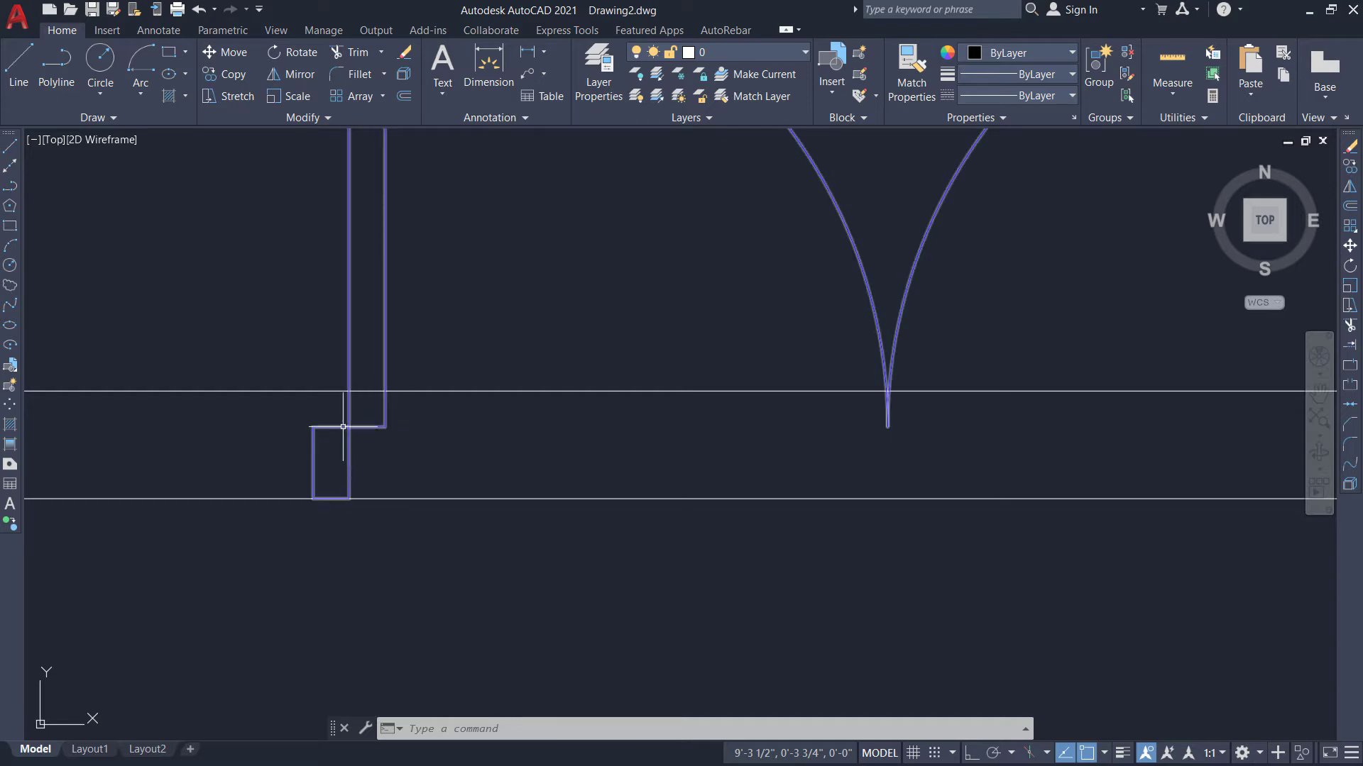
scroll(270, 450, "down", 2)
scroll(293, 398, "down", 2)
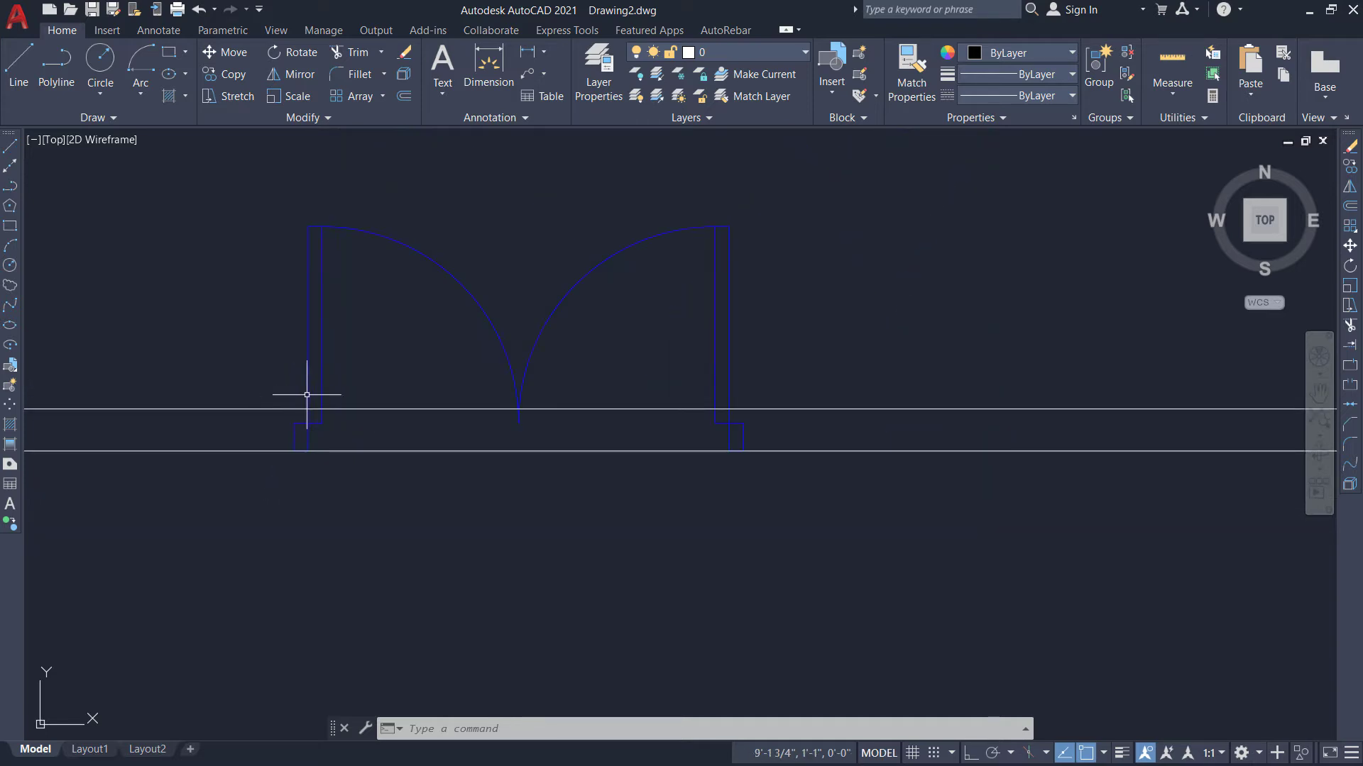
Delete the double door copy from the bottom exterior wall.
left_click(343, 381)
left_click(284, 346)
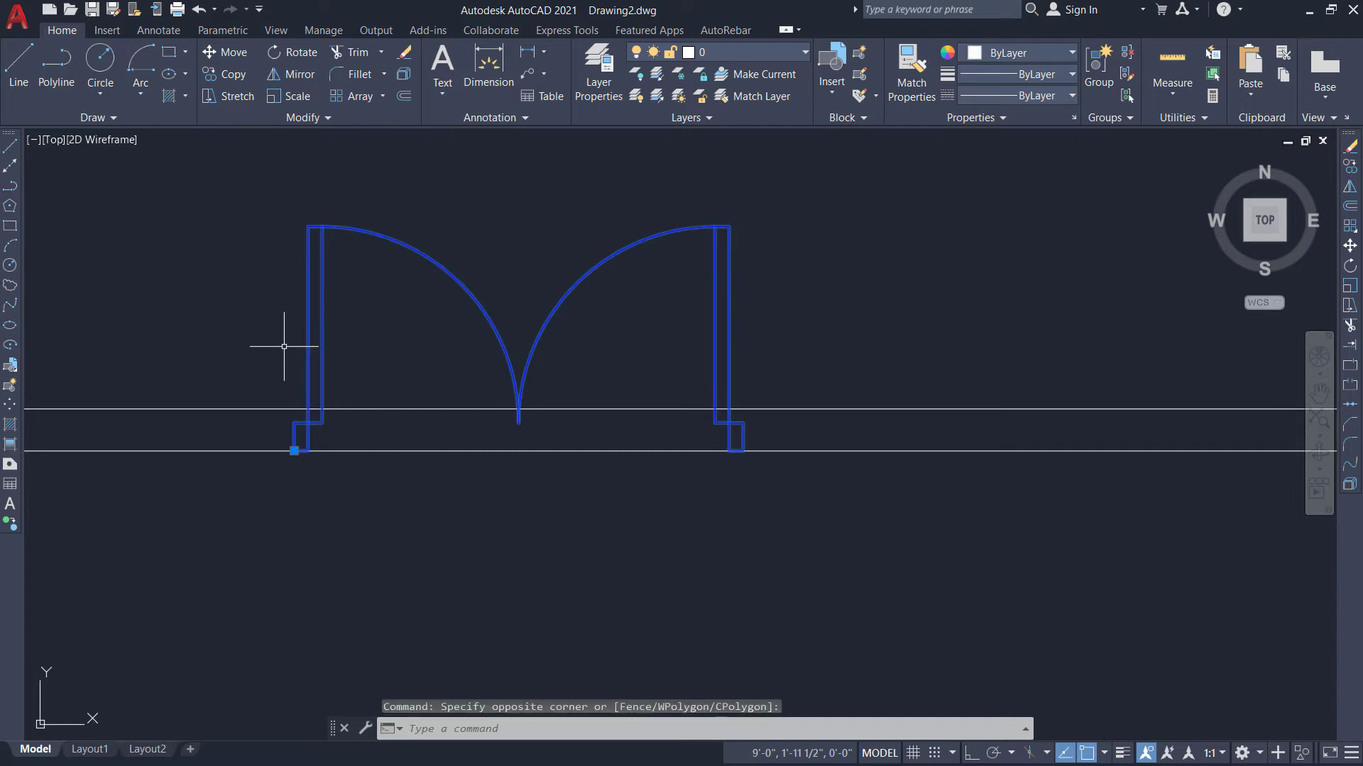
key("Delete")
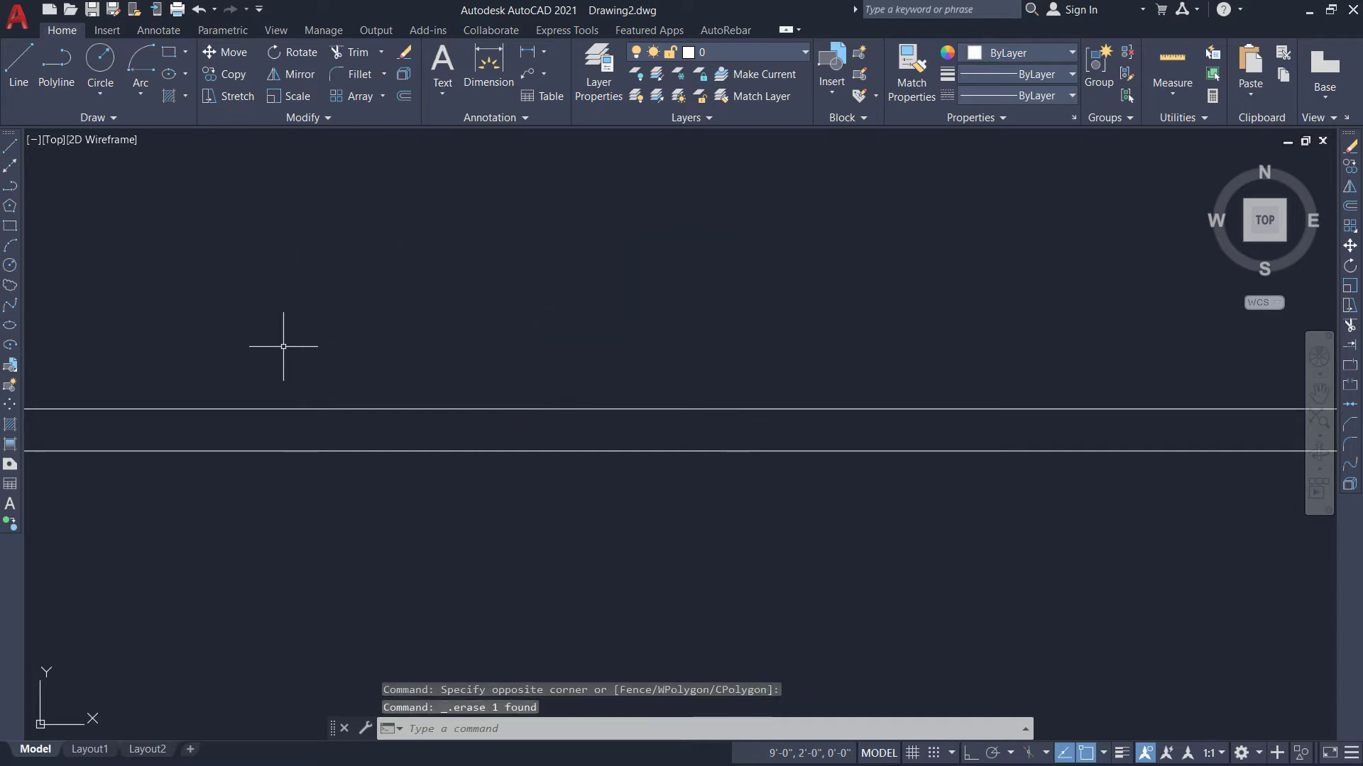
Copy the single door block to the free space directly right of the original.
scroll(426, 525, "down", 5)
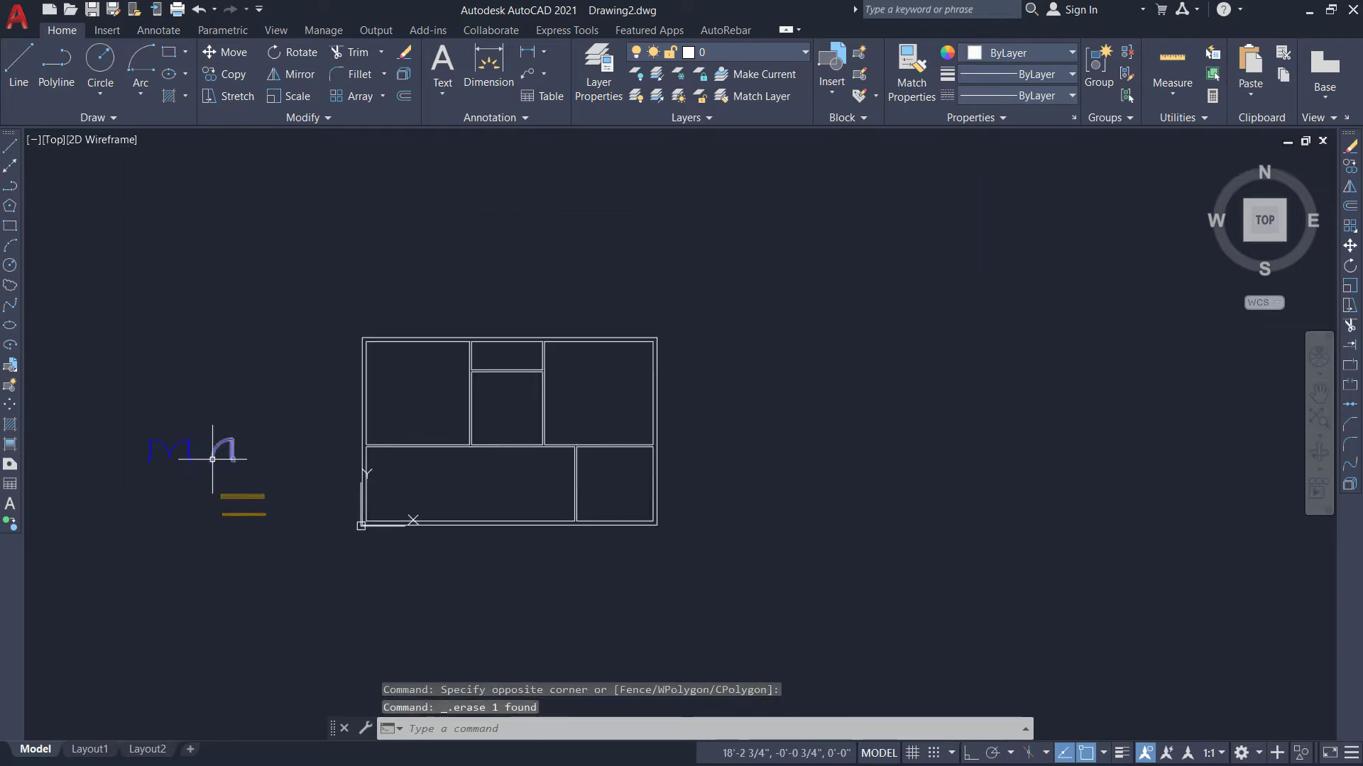
scroll(212, 459, "up", 6)
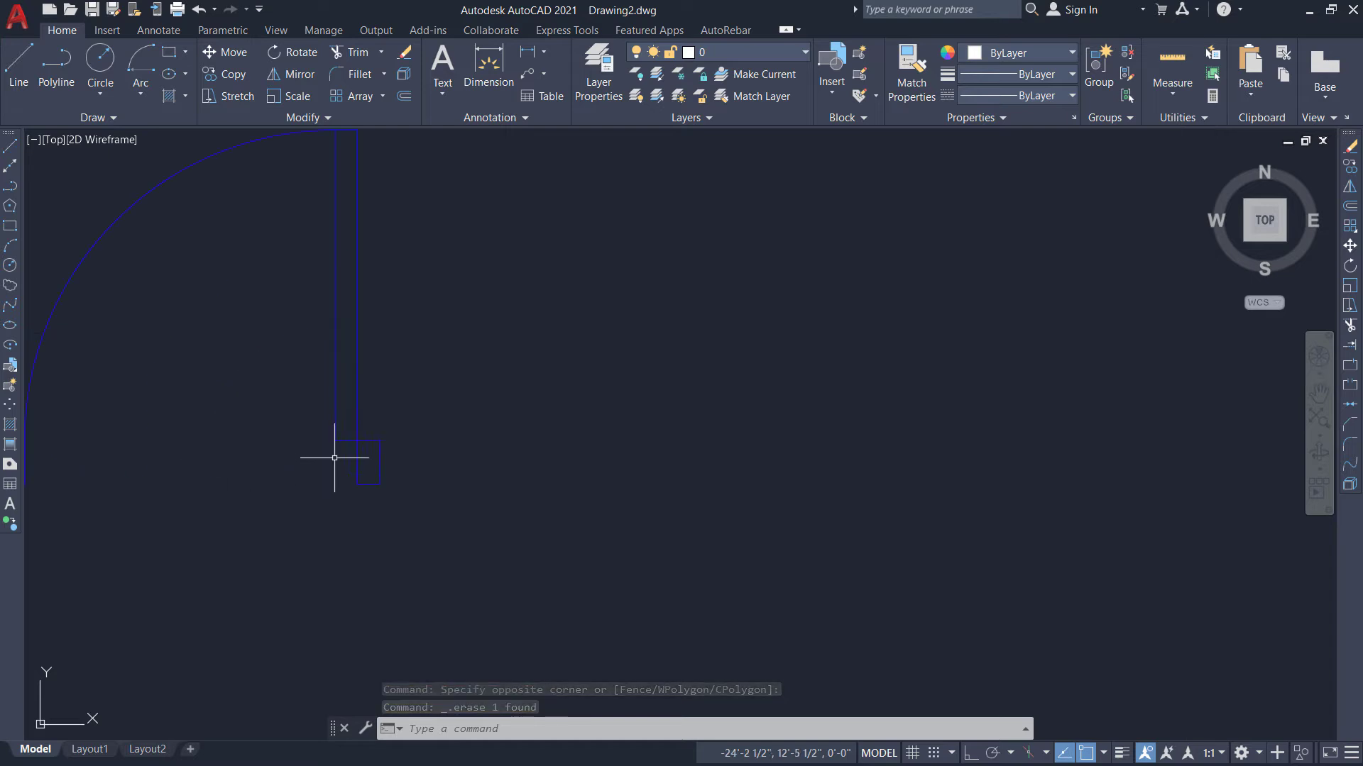
left_click(408, 395)
left_click(318, 337)
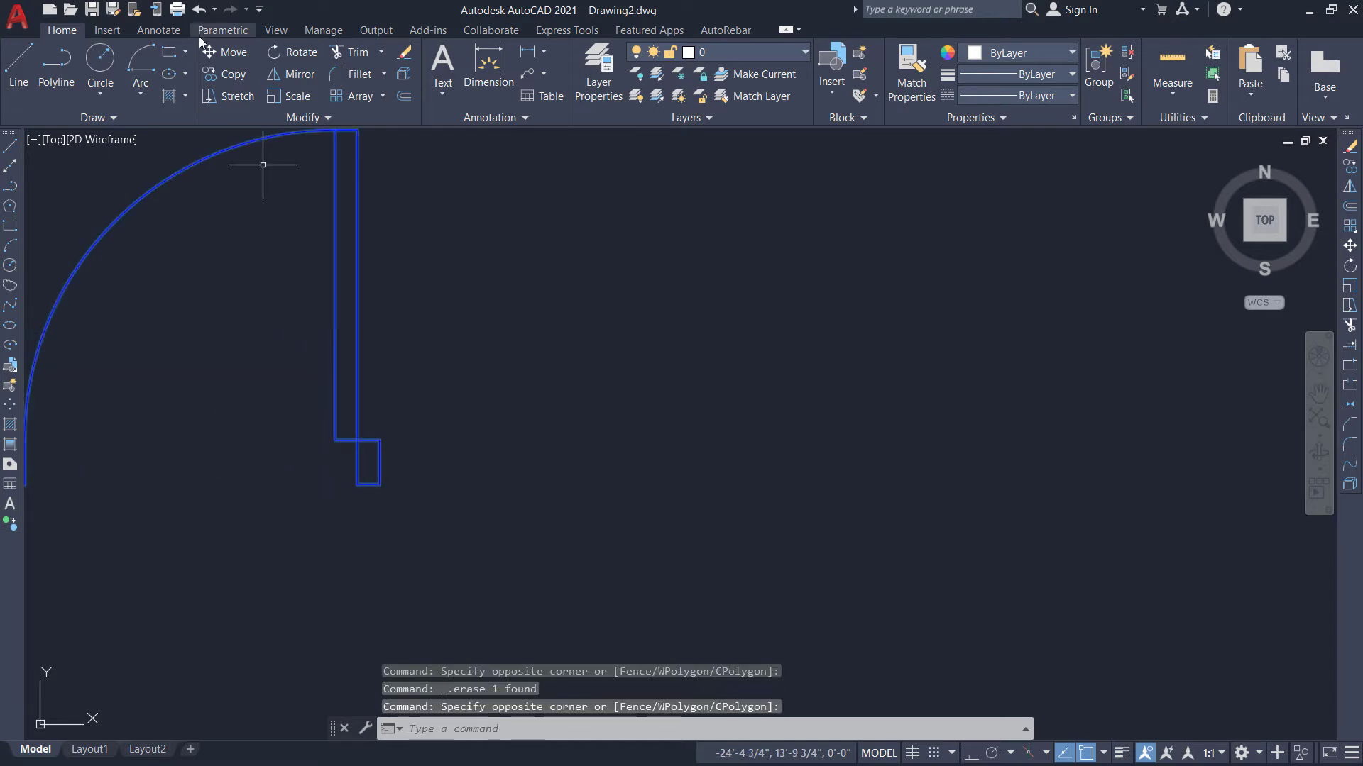
left_click(234, 73)
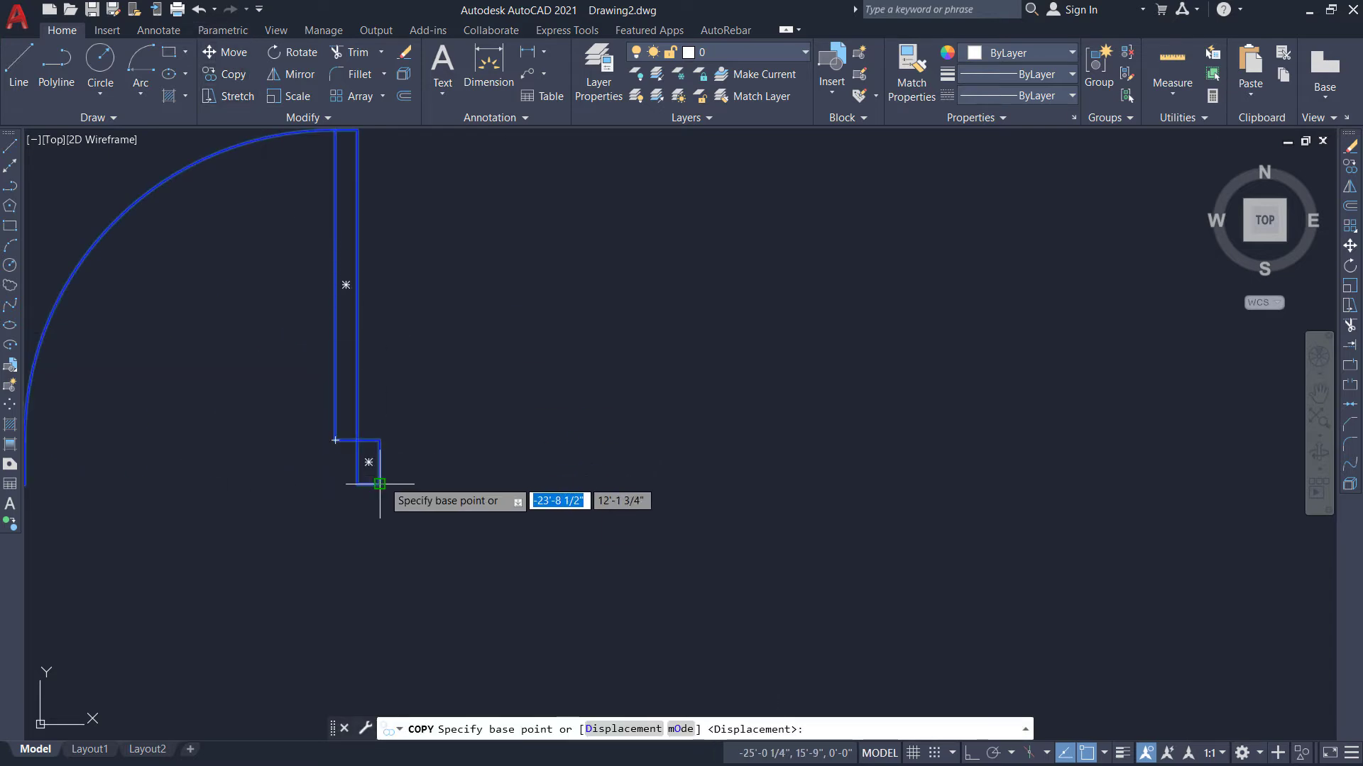
left_click(378, 484)
left_click(1054, 501)
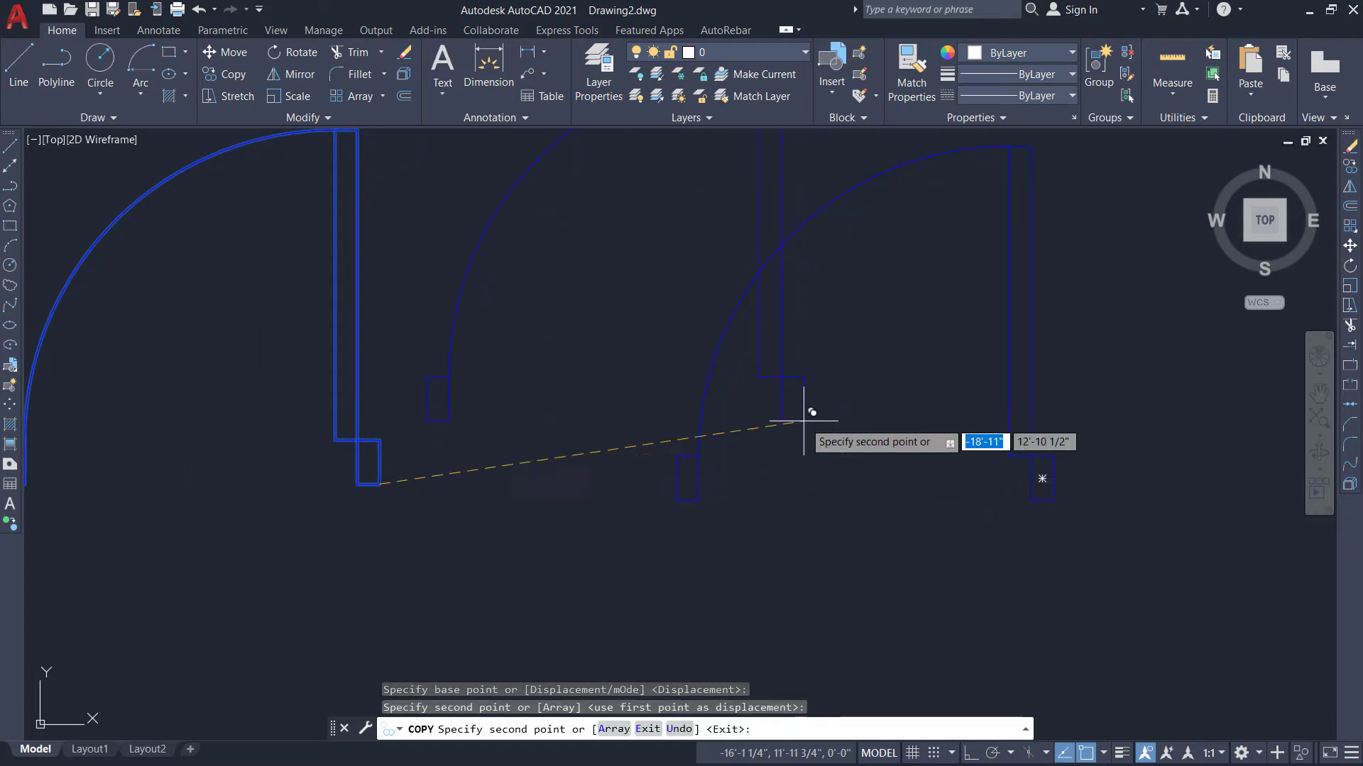
key("Return")
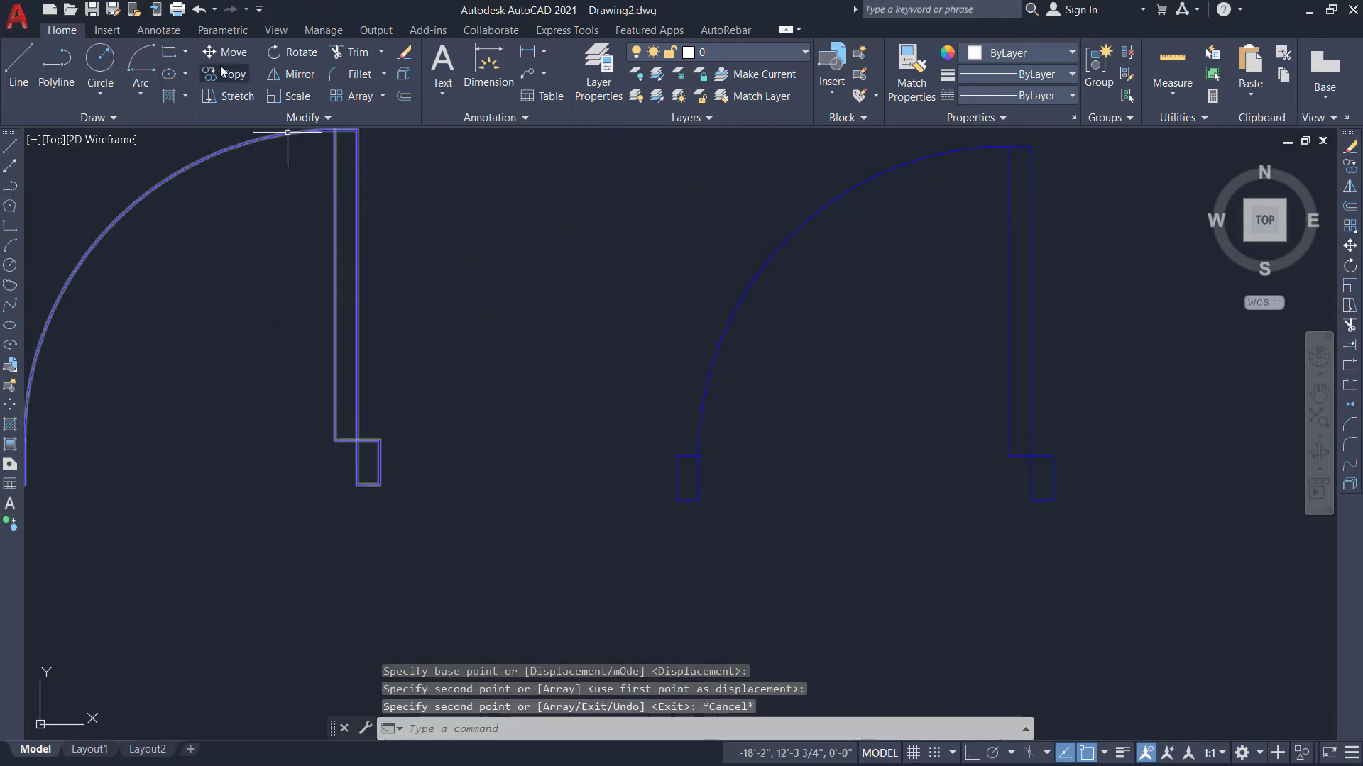
Move the copied single door by its right jamb's lower corner onto the lower line of the upper-left room's bottom wall.
left_click(234, 54)
left_click(1053, 494)
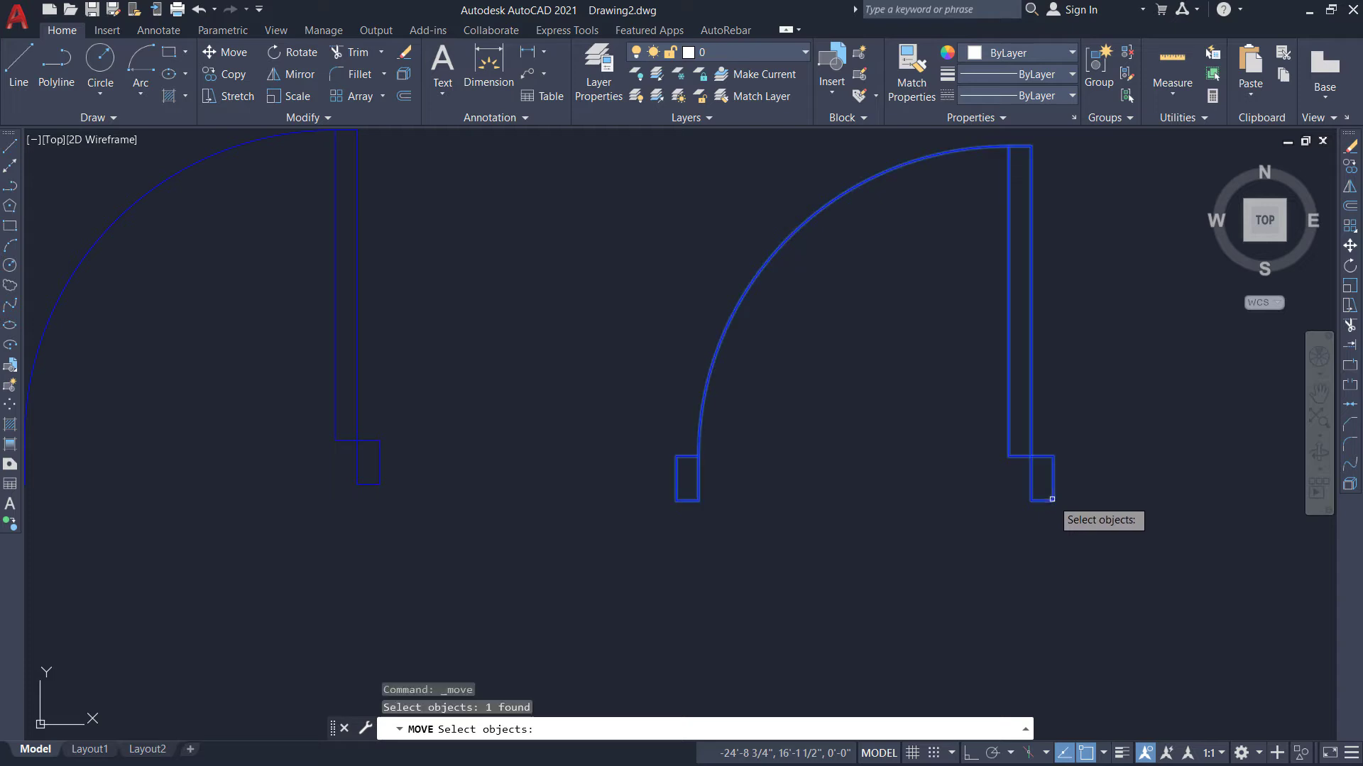
key("Return")
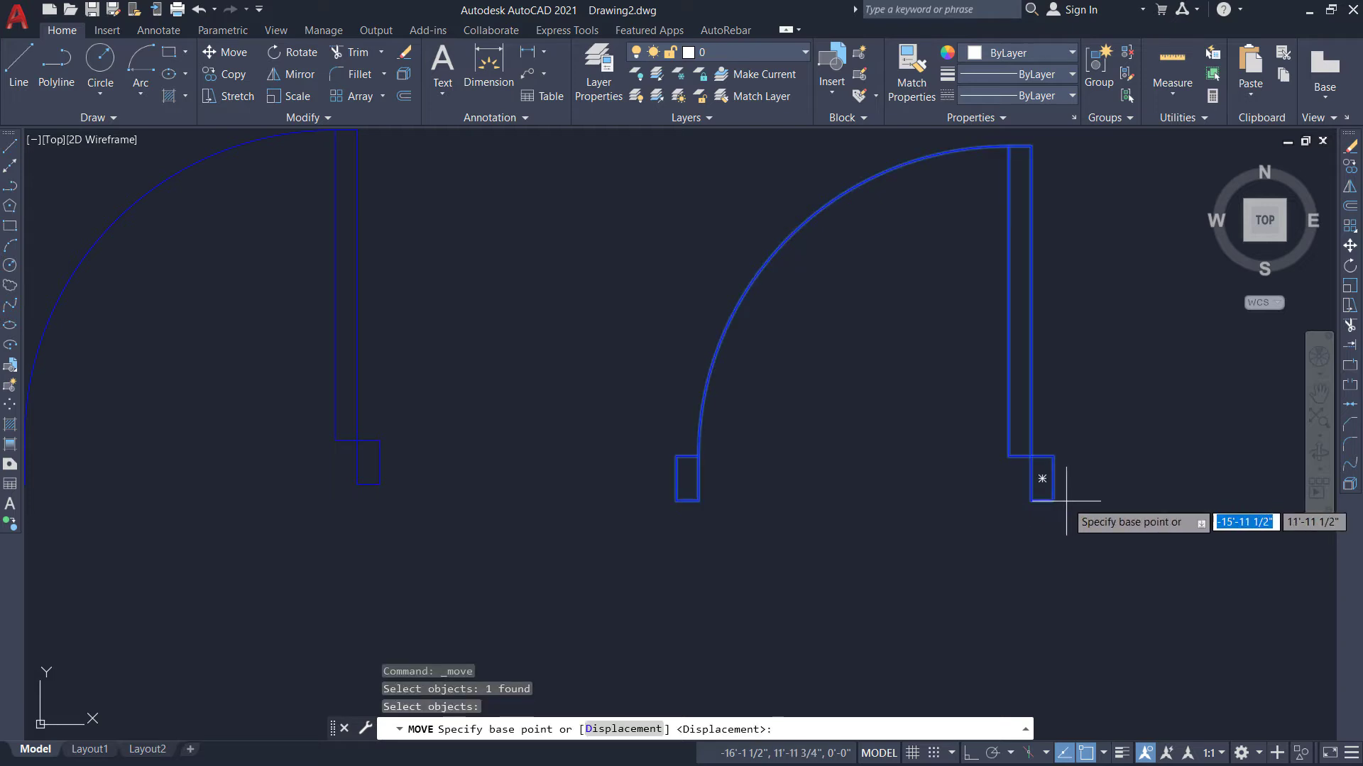
left_click(1043, 475)
scroll(1043, 475, "down", 5)
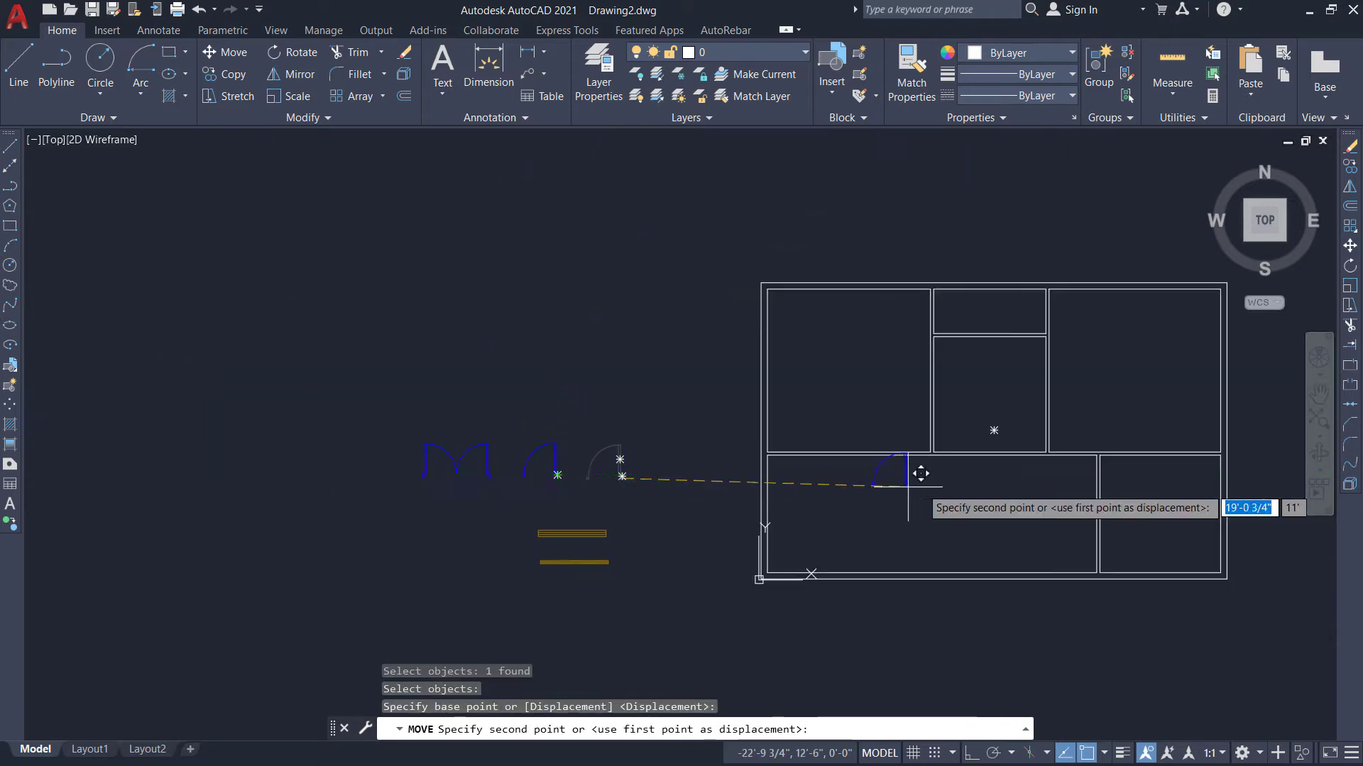
scroll(921, 472, "up", 5)
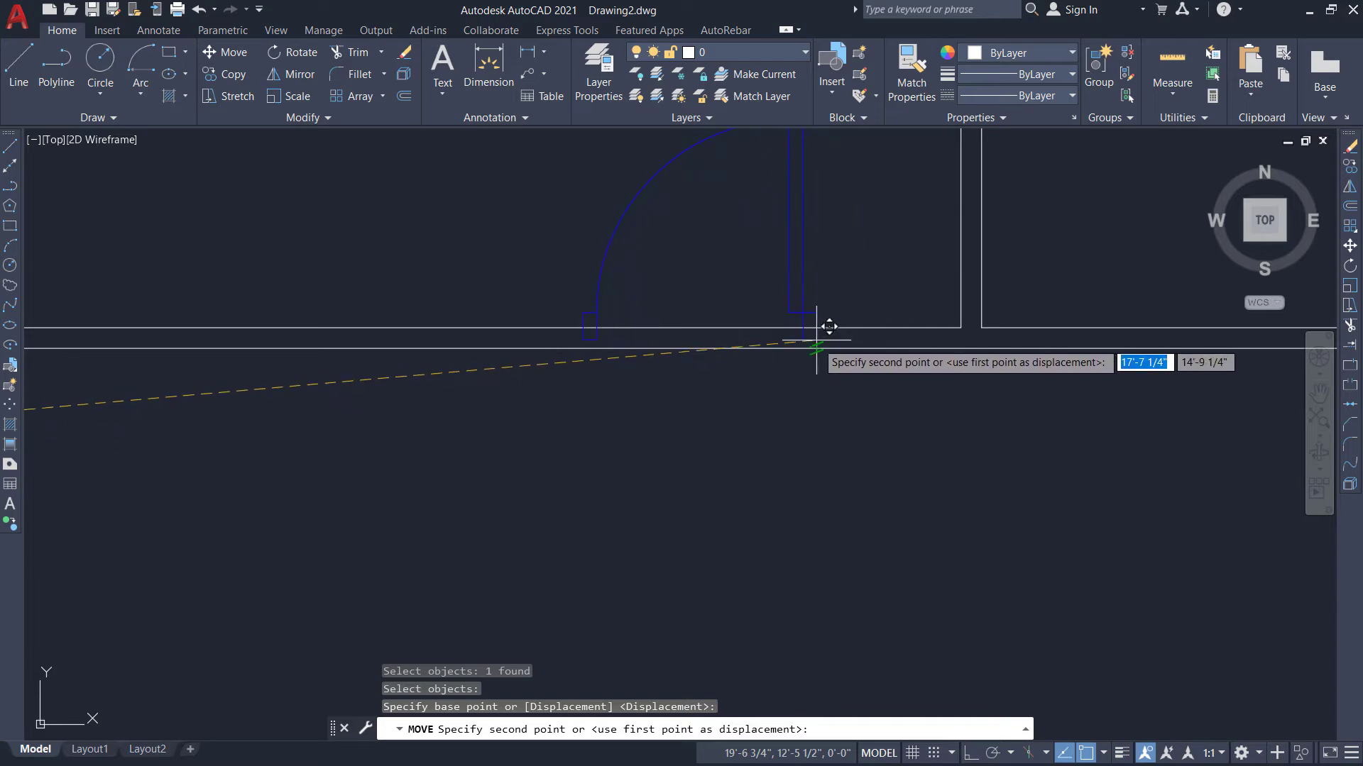
left_click(814, 346)
Check how the single door copy's jambs fit between the interior wall's lines and delete the copy.
scroll(807, 315, "up", 5)
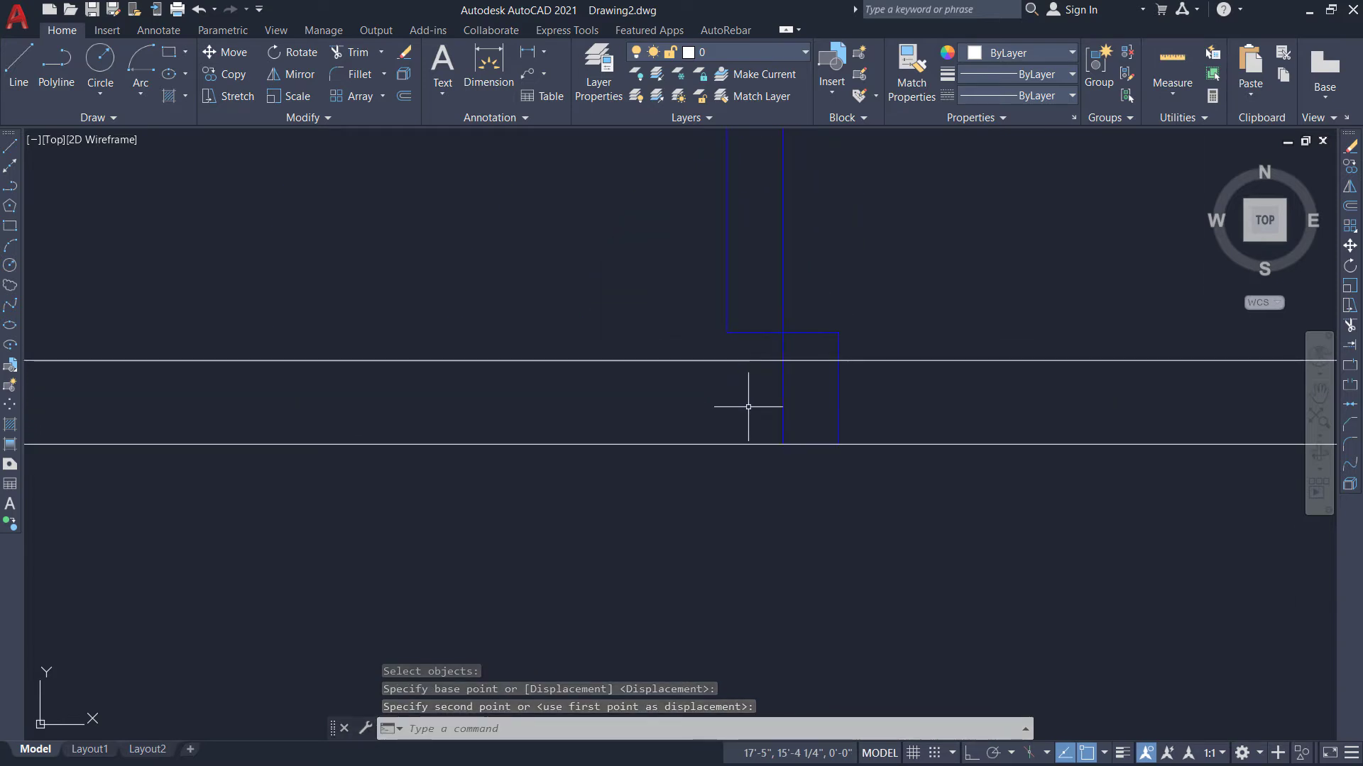
scroll(750, 407, "up", 2)
scroll(750, 406, "down", 3)
scroll(750, 407, "up", 5)
scroll(751, 398, "down", 10)
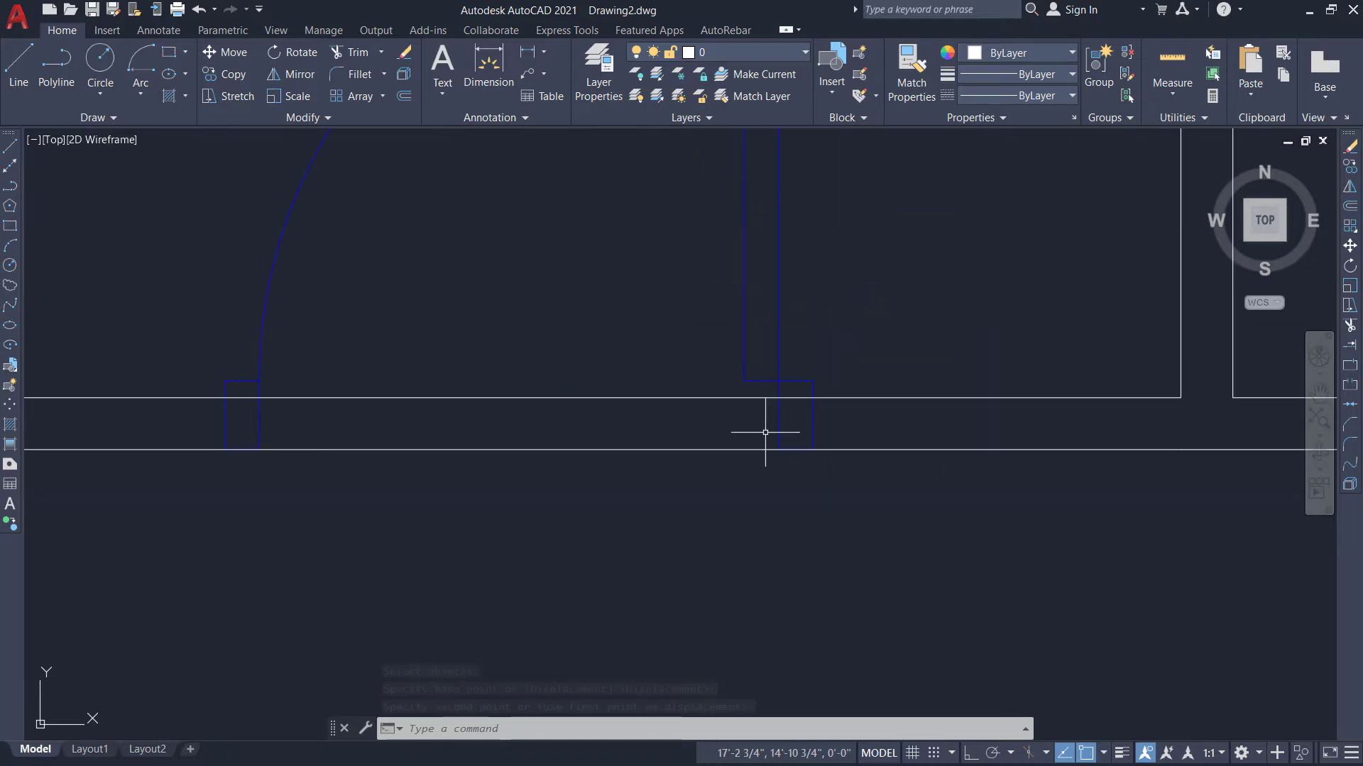
left_click(804, 384)
left_click(732, 310)
key("Delete")
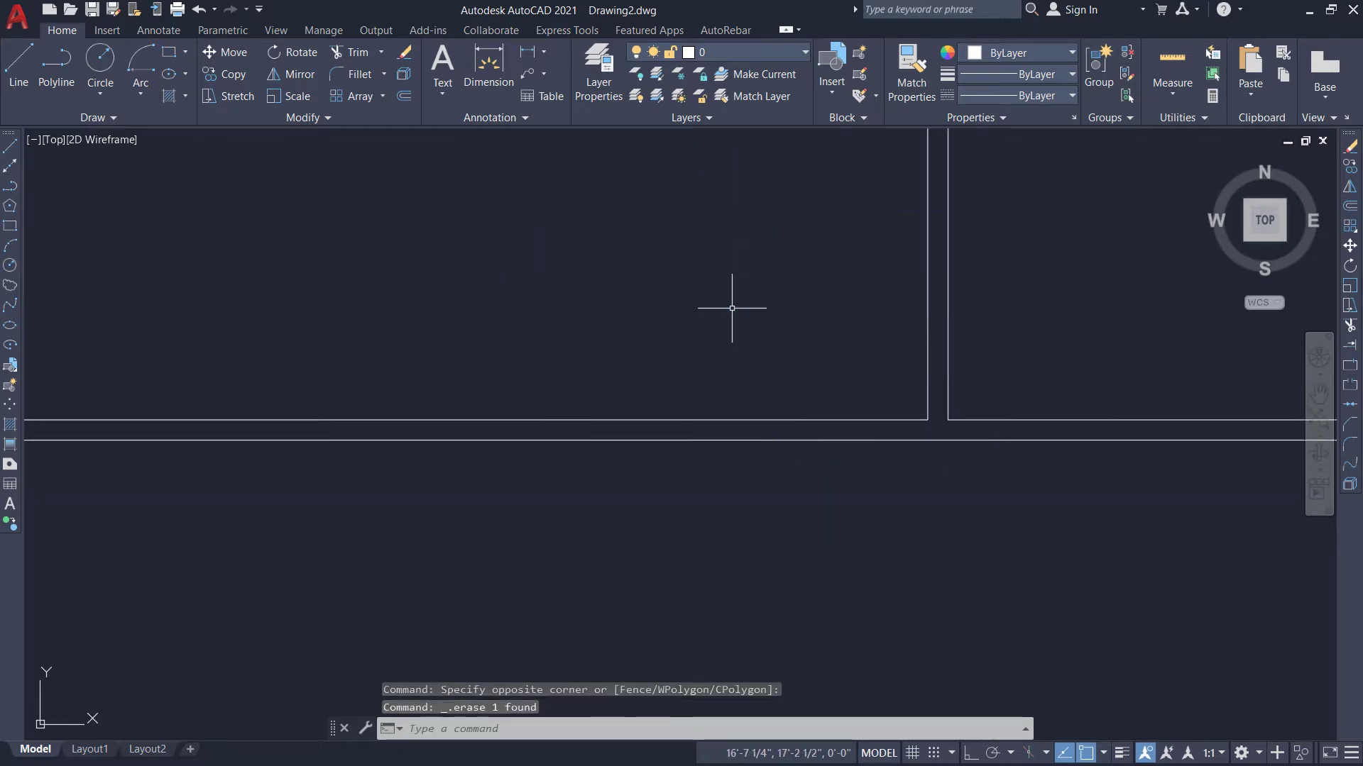
Open the Double Door block definition in the block editor.
scroll(737, 323, "down", 5)
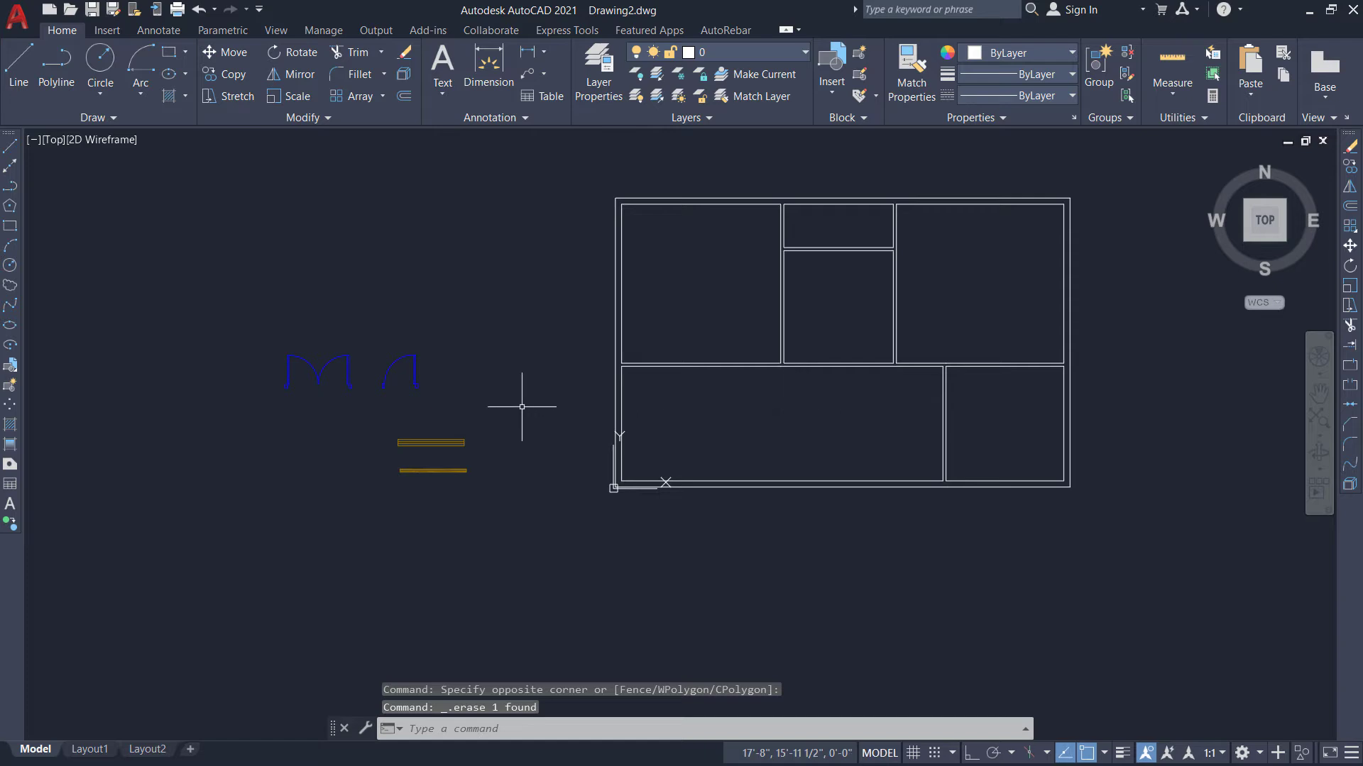
scroll(430, 348, "up", 4)
scroll(398, 323, "up", 4)
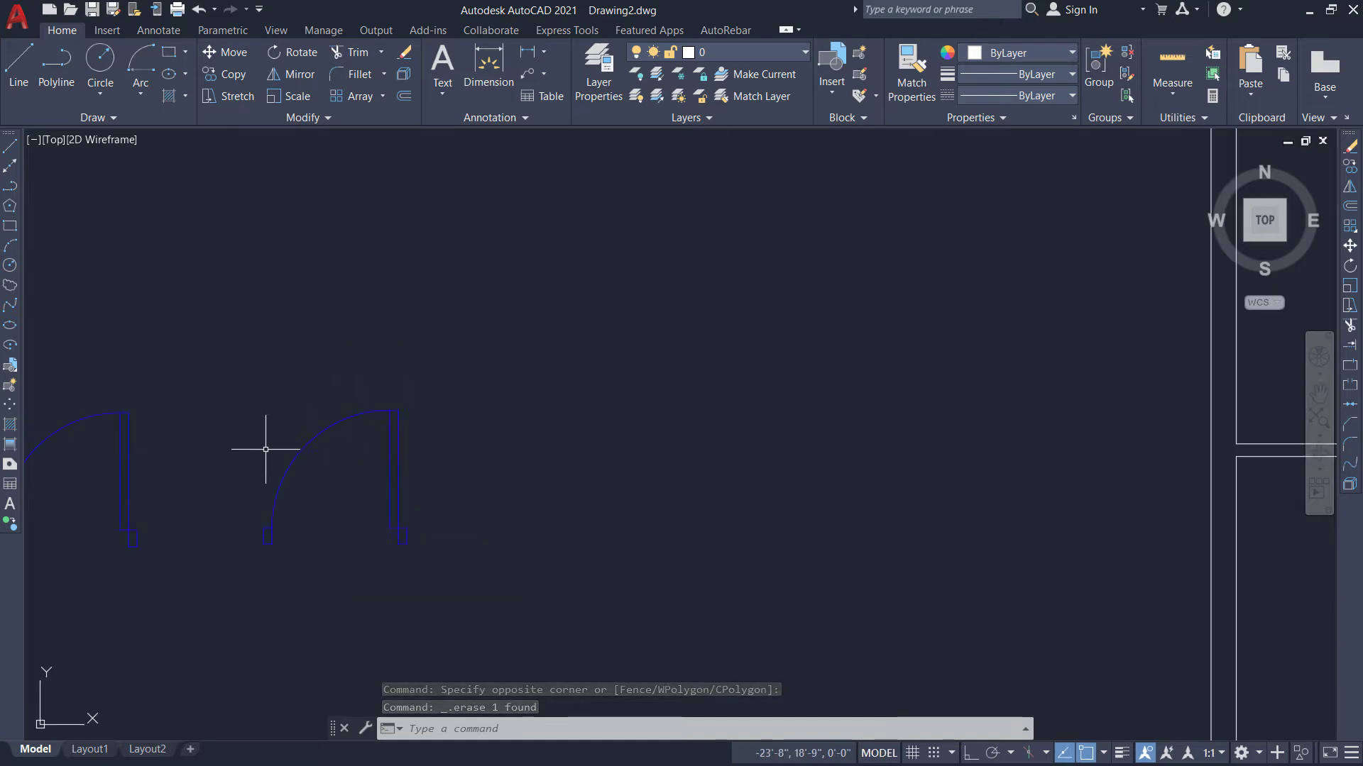
left_click(859, 79)
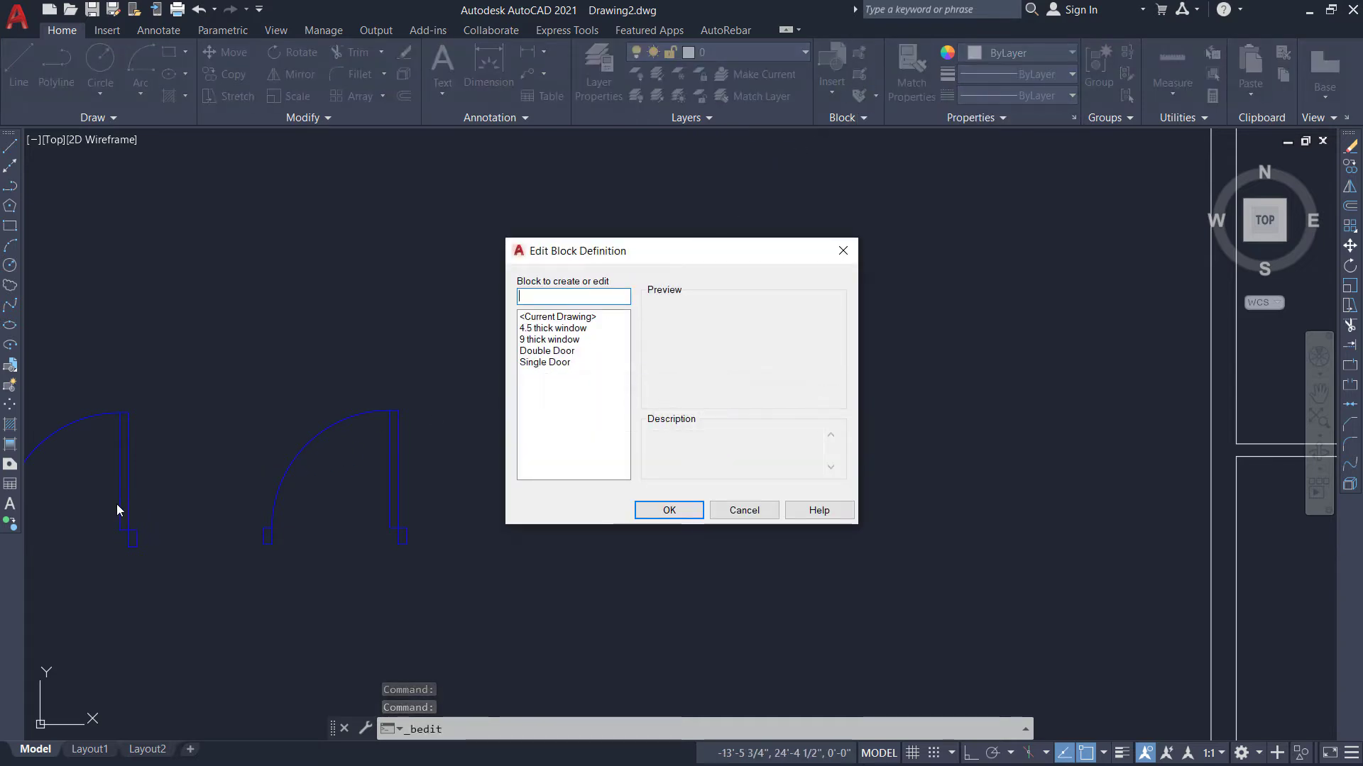
left_click(546, 350)
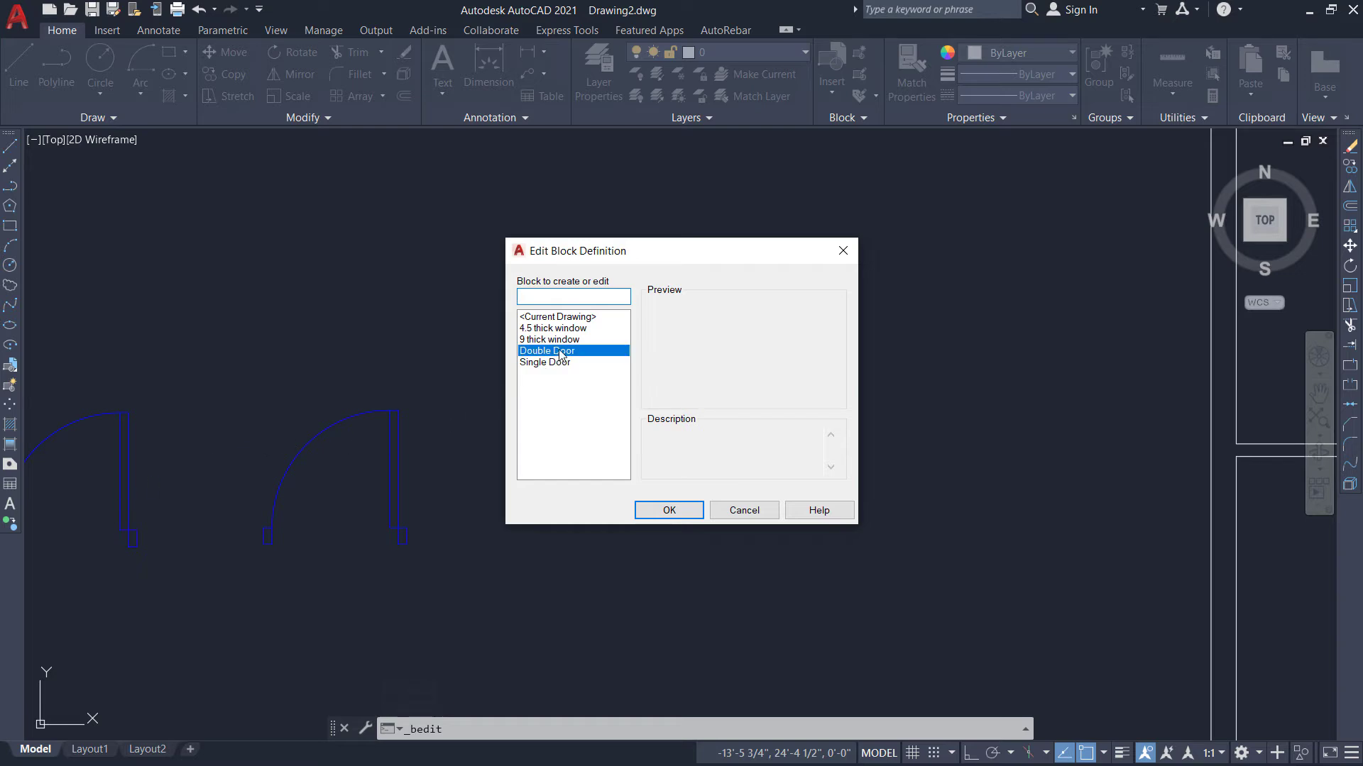
left_click(662, 511)
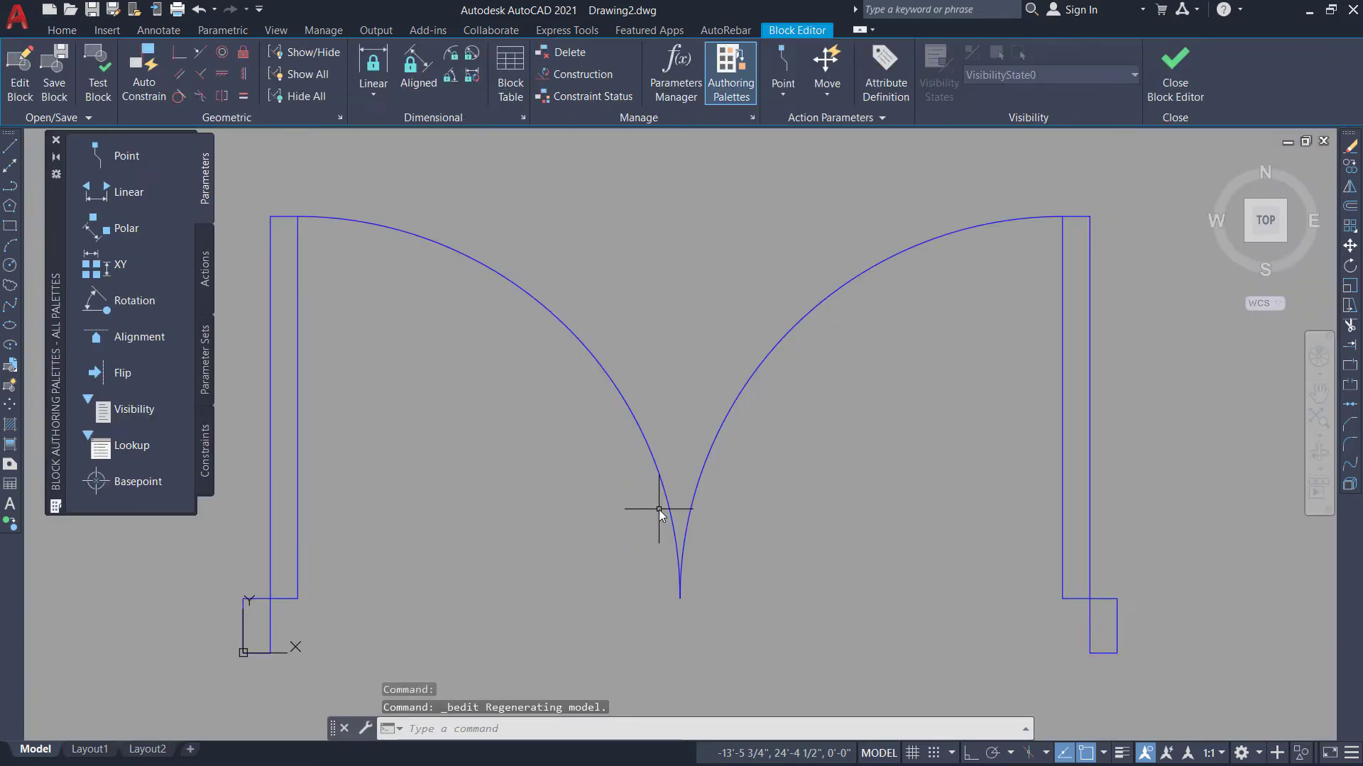
Stretch the bottom edge of the double door's left jamb downward by 3".
scroll(256, 687, "up", 4)
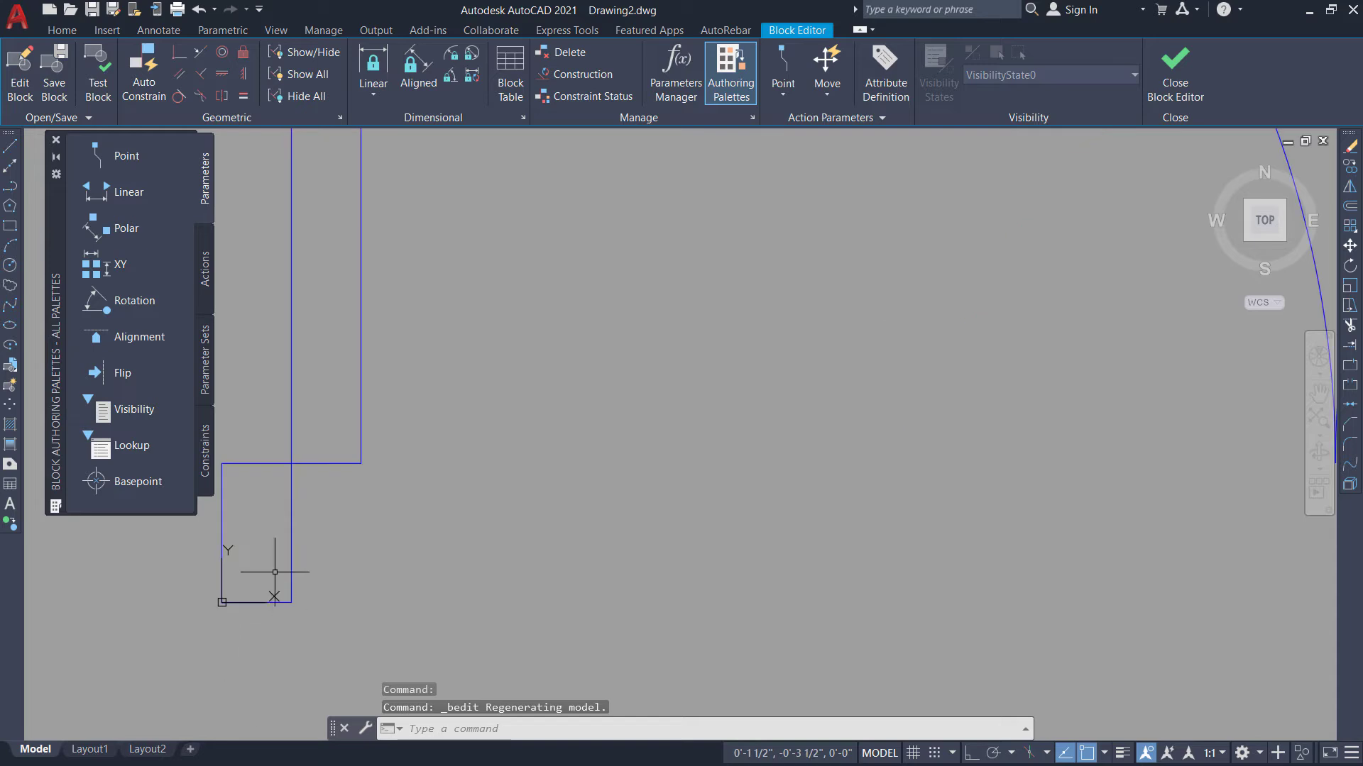
left_click(256, 602)
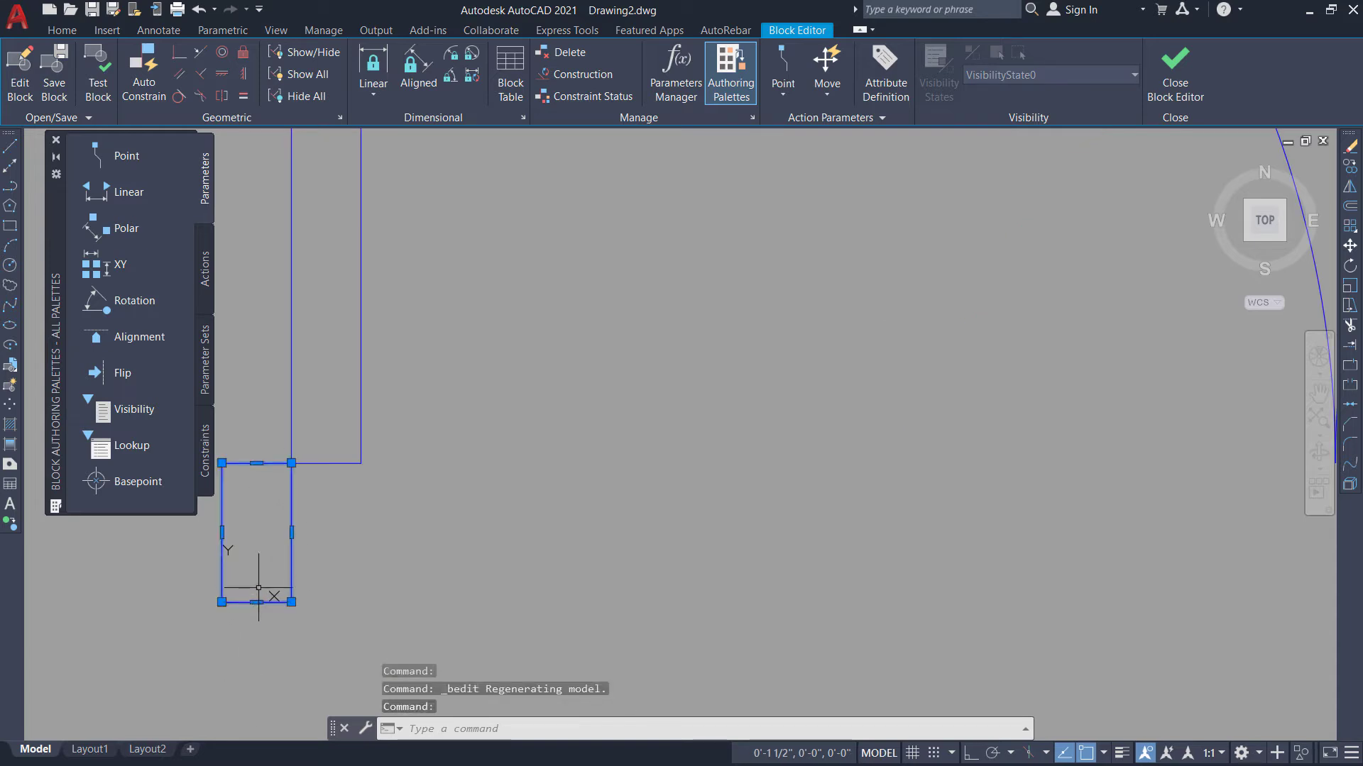
left_click(256, 603)
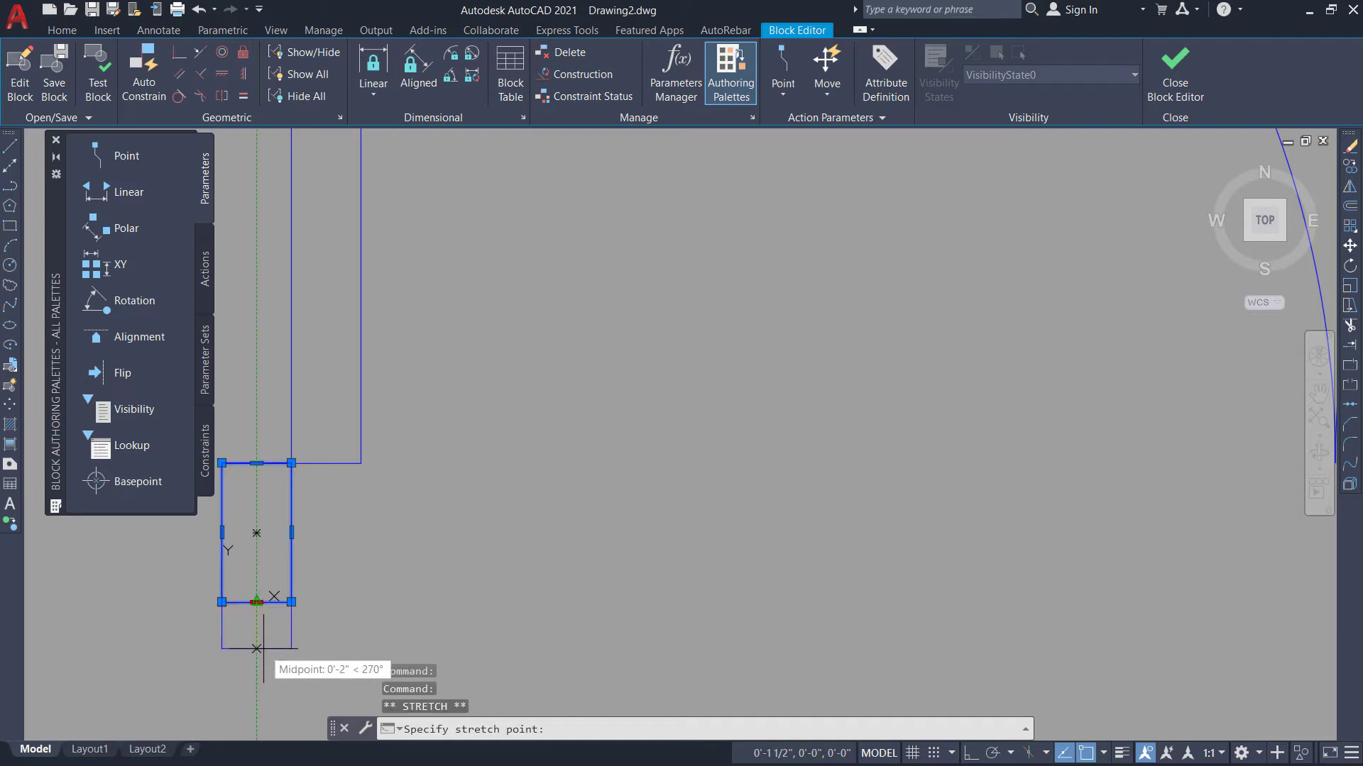
type("3")
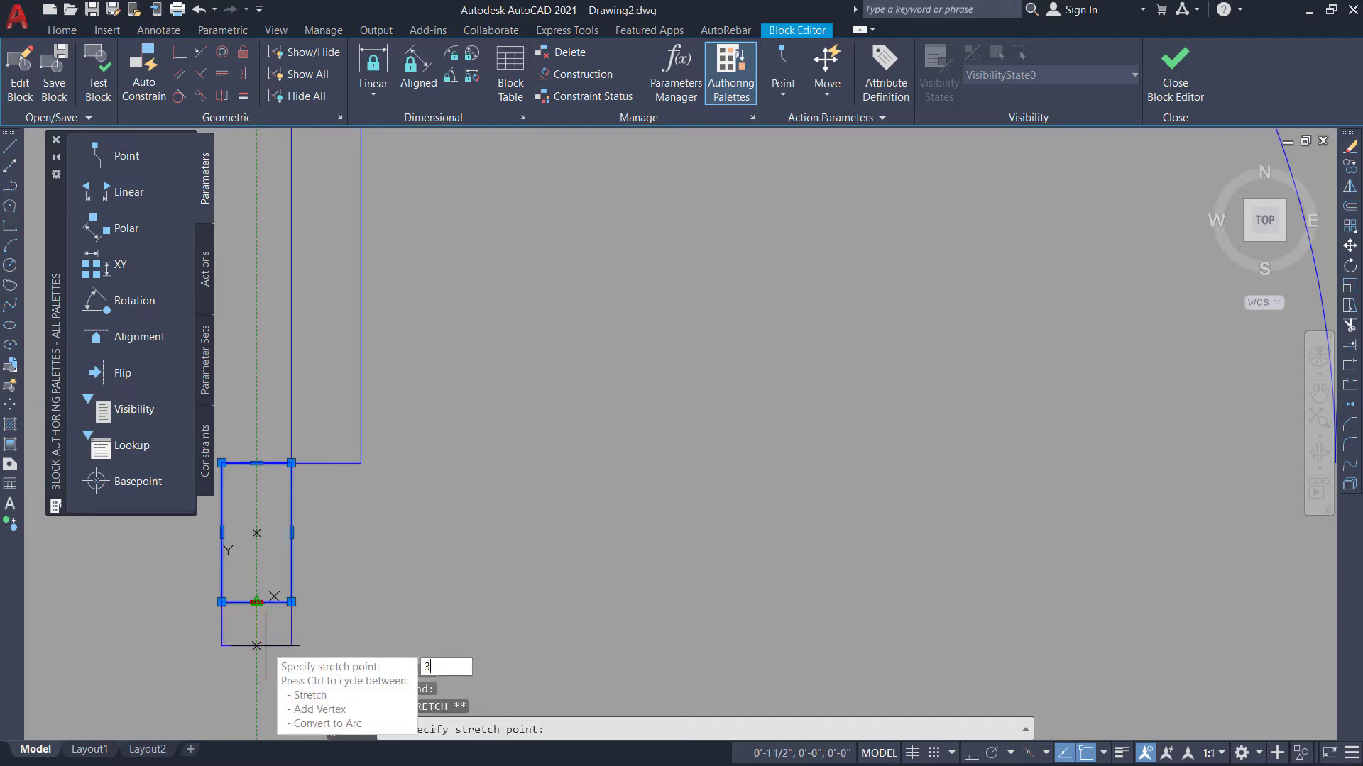
type("\"")
key("Return")
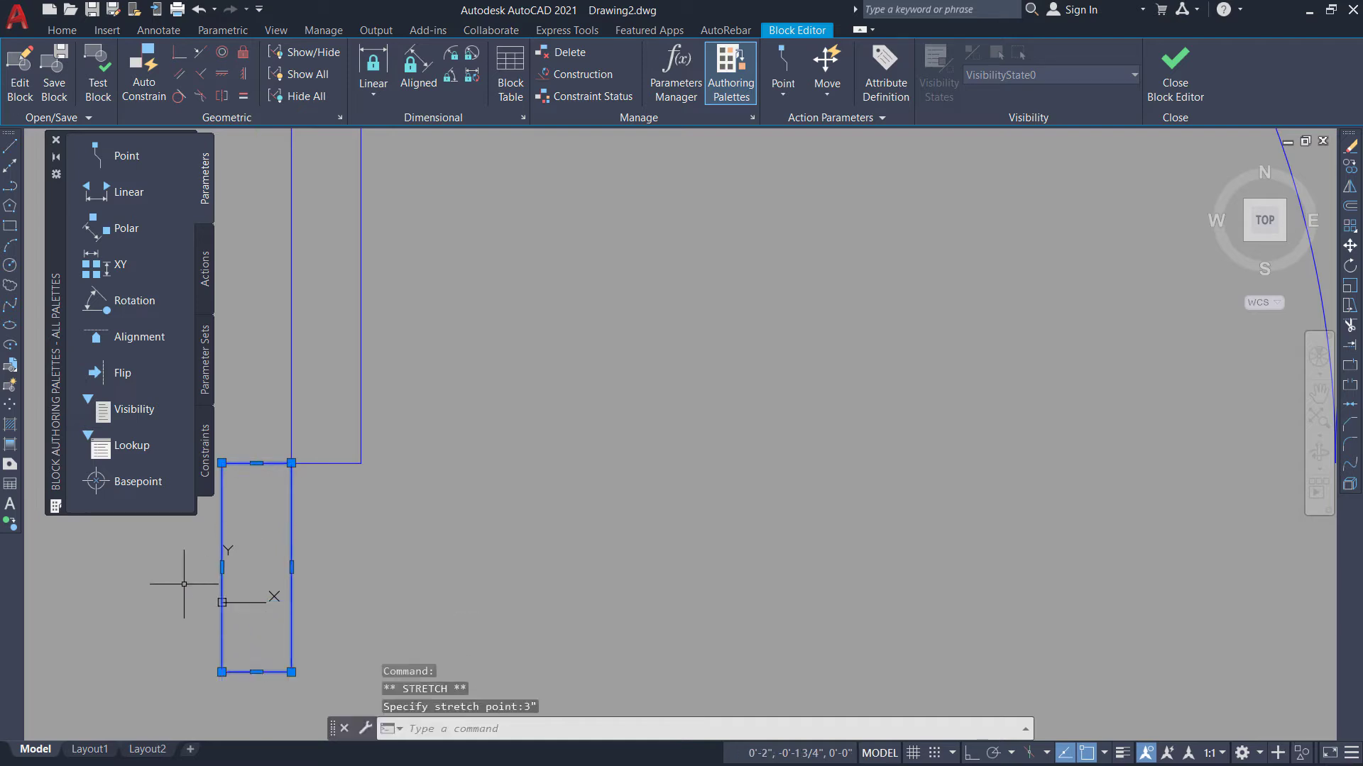
Stretch the bottom edge of the double door's right jamb downward by 3".
scroll(142, 568, "down", 3)
scroll(265, 573, "down", 2)
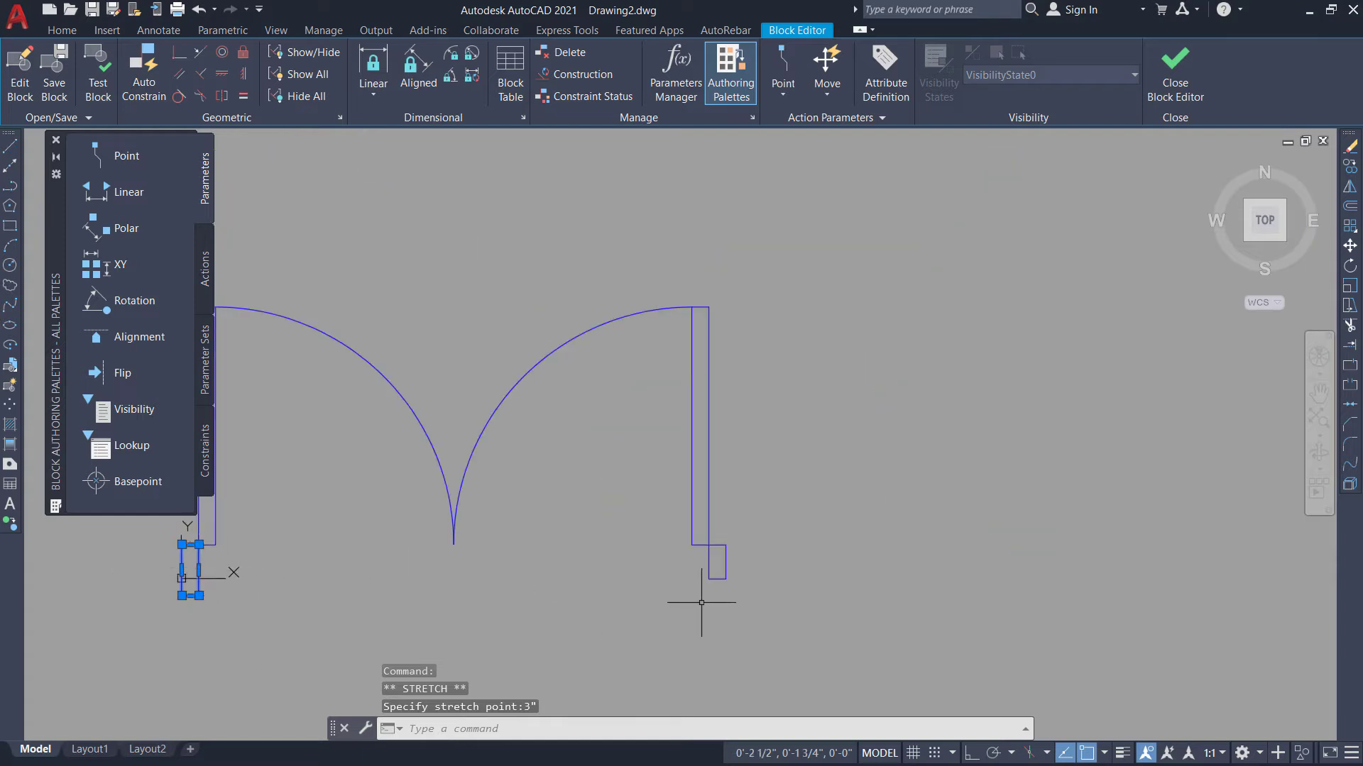
scroll(701, 603, "up", 6)
left_click(694, 522)
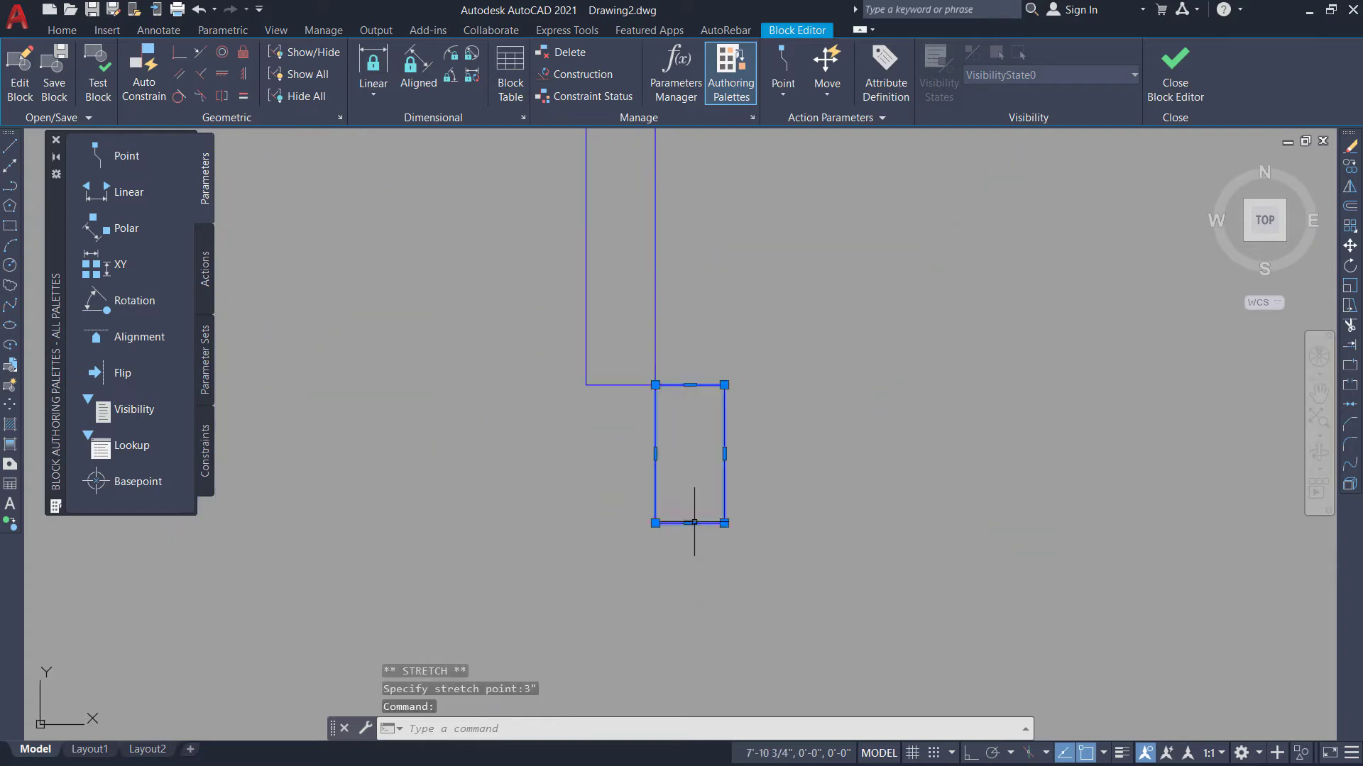
left_click(690, 523)
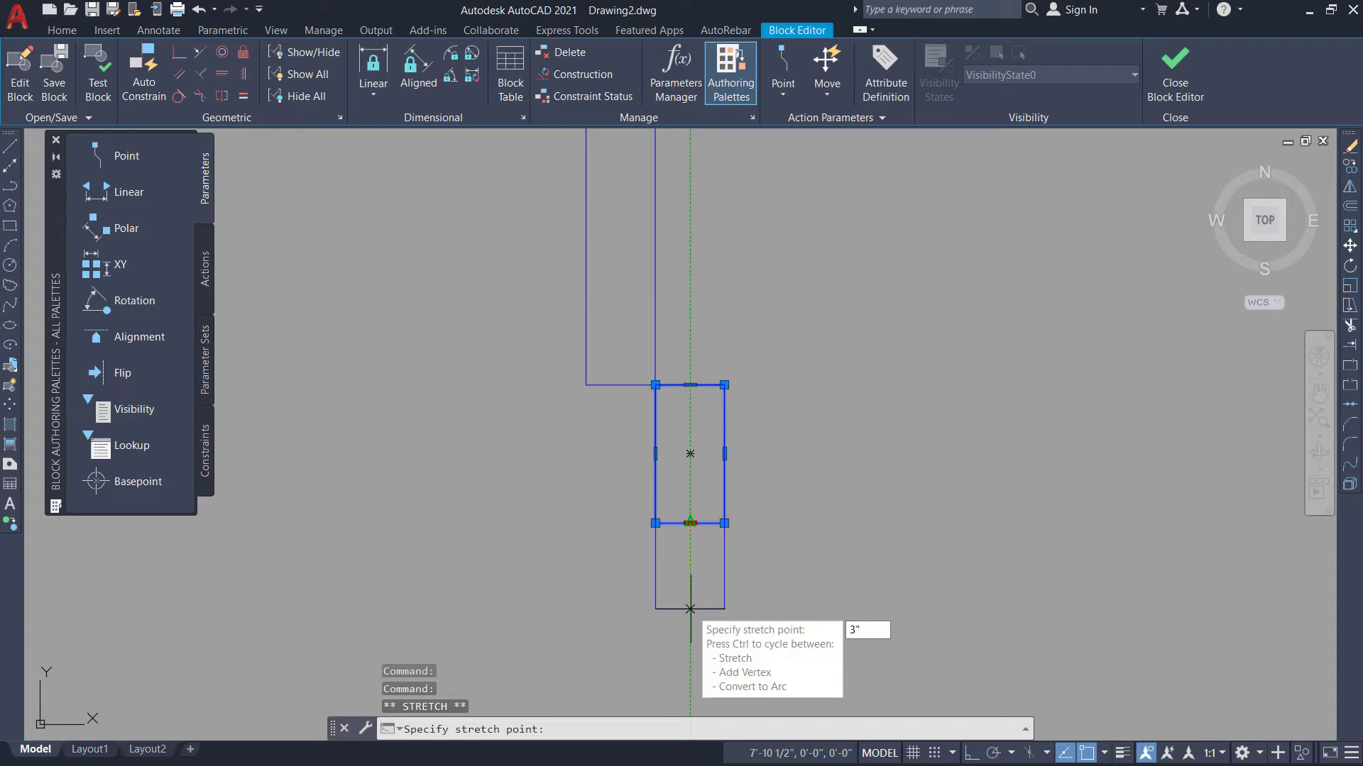
key("Return")
Close the block editor and save the changes to Double Door.
scroll(746, 566, "down", 5)
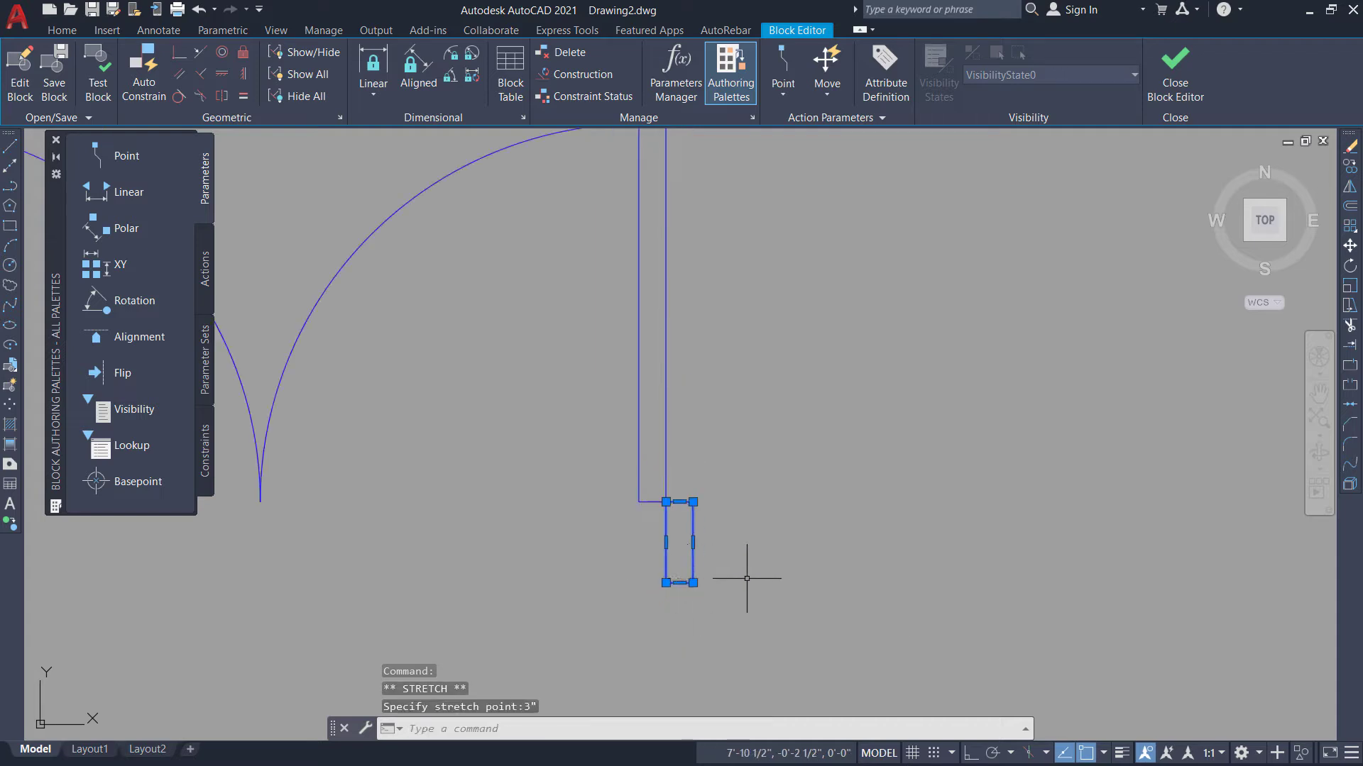
left_click(1169, 74)
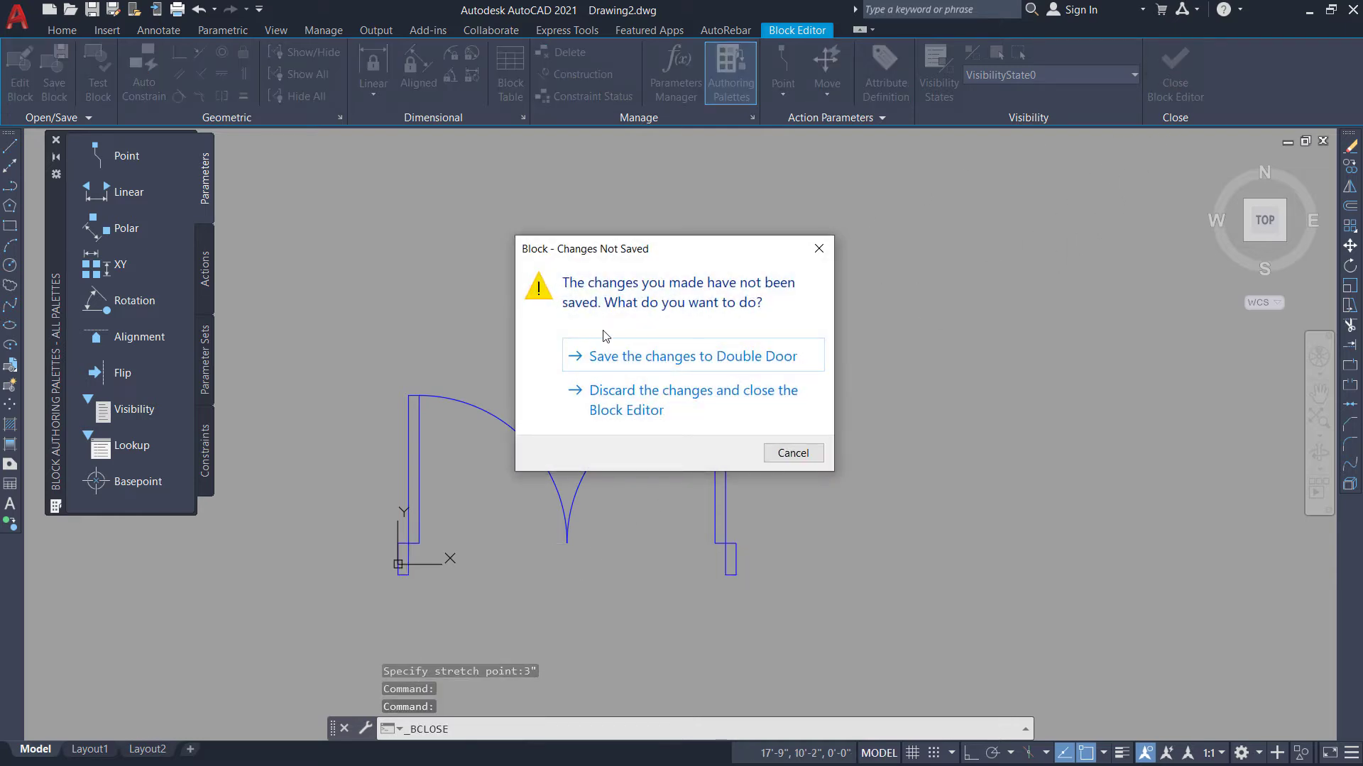
left_click(669, 356)
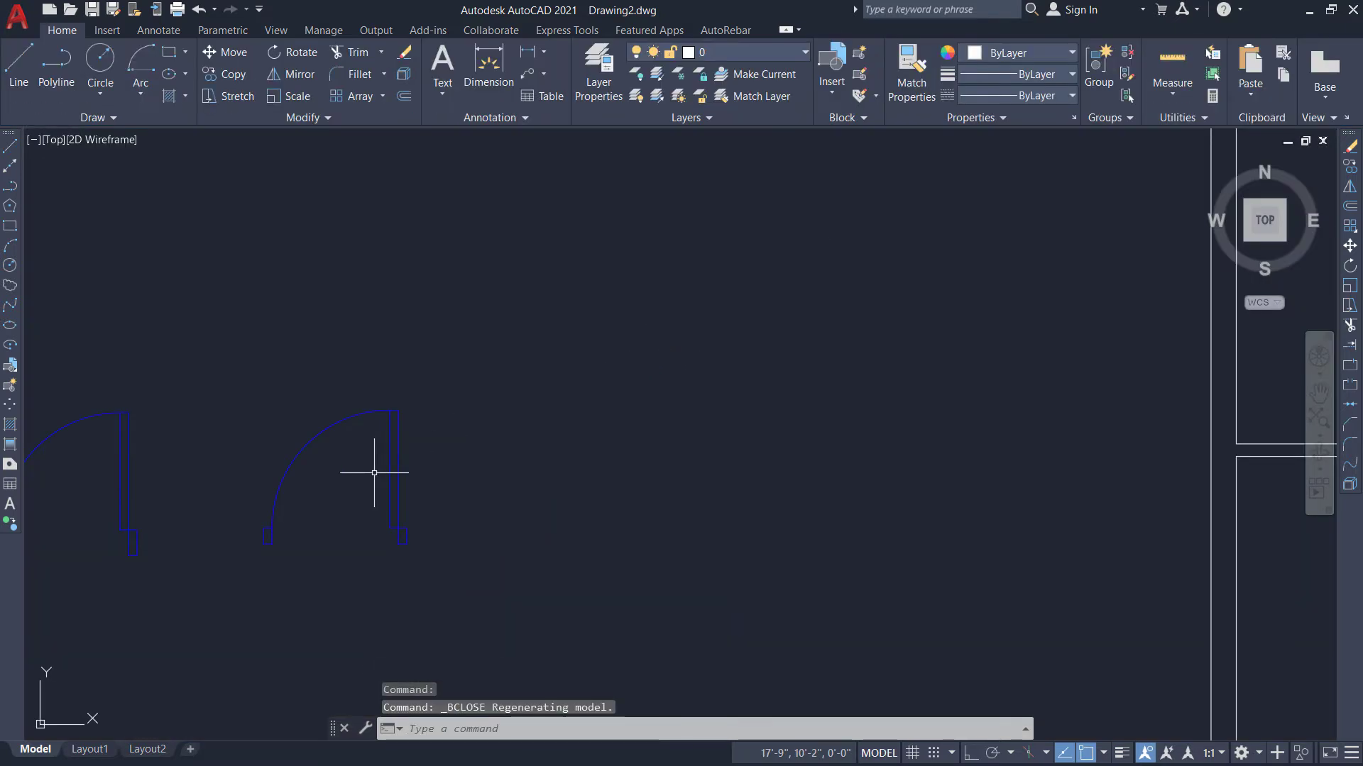
Open the Single Door block definition in the block editor.
scroll(134, 553, "up", 4)
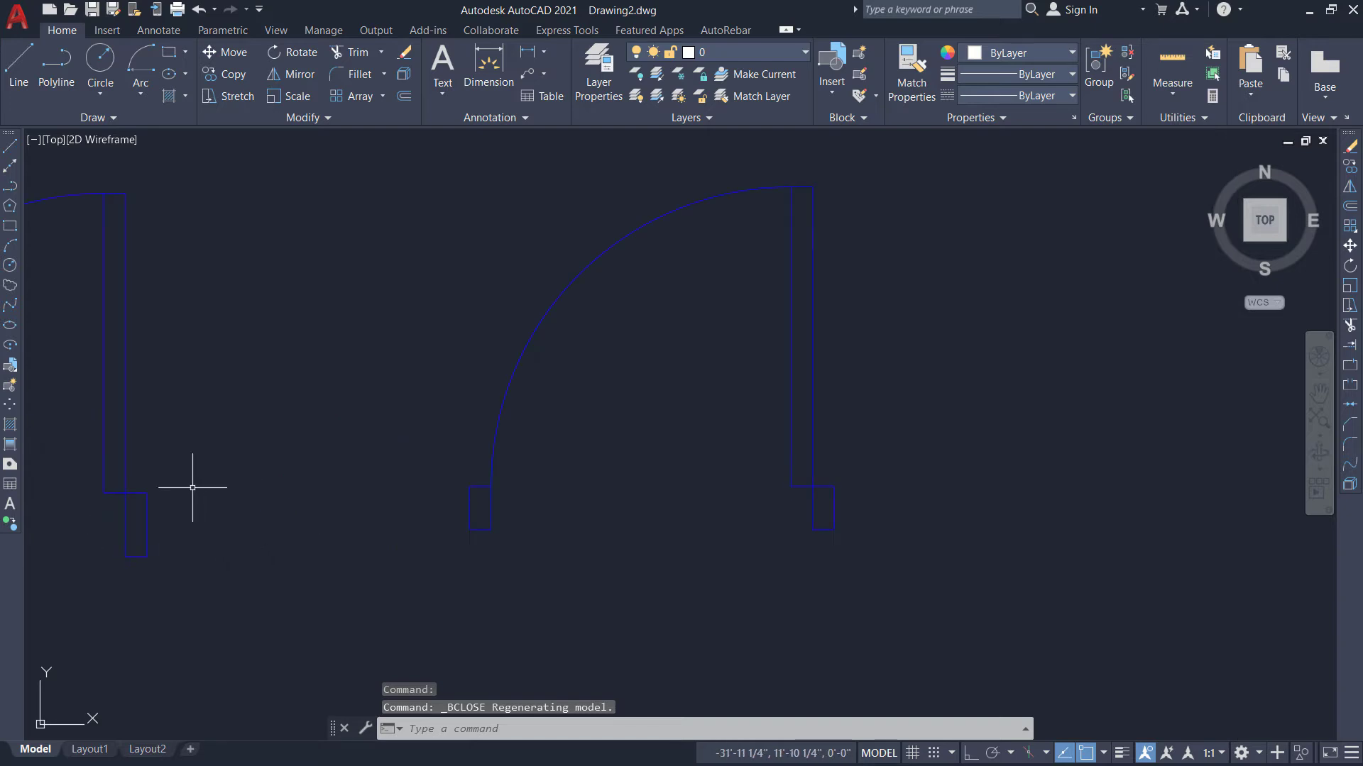
scroll(192, 490, "down", 4)
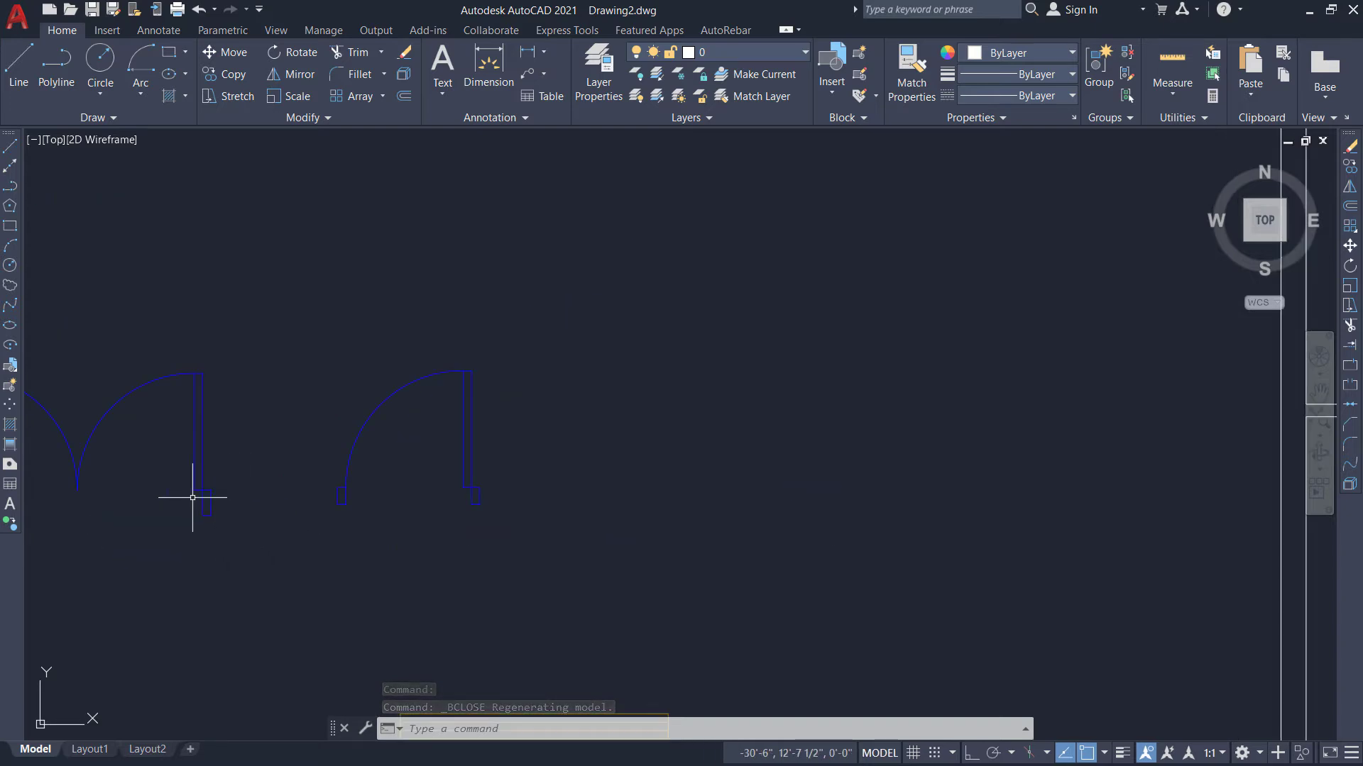
scroll(633, 510, "up", 4)
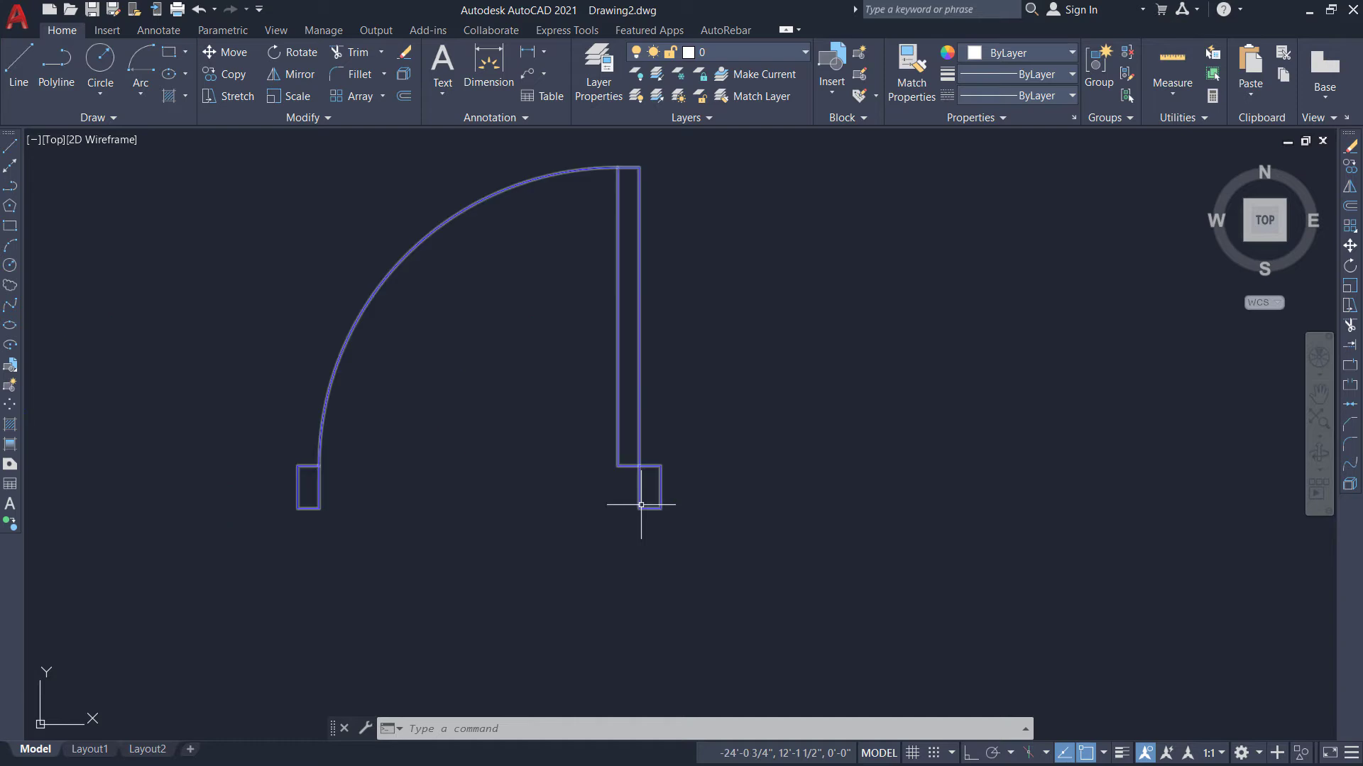
scroll(641, 505, "up", 2)
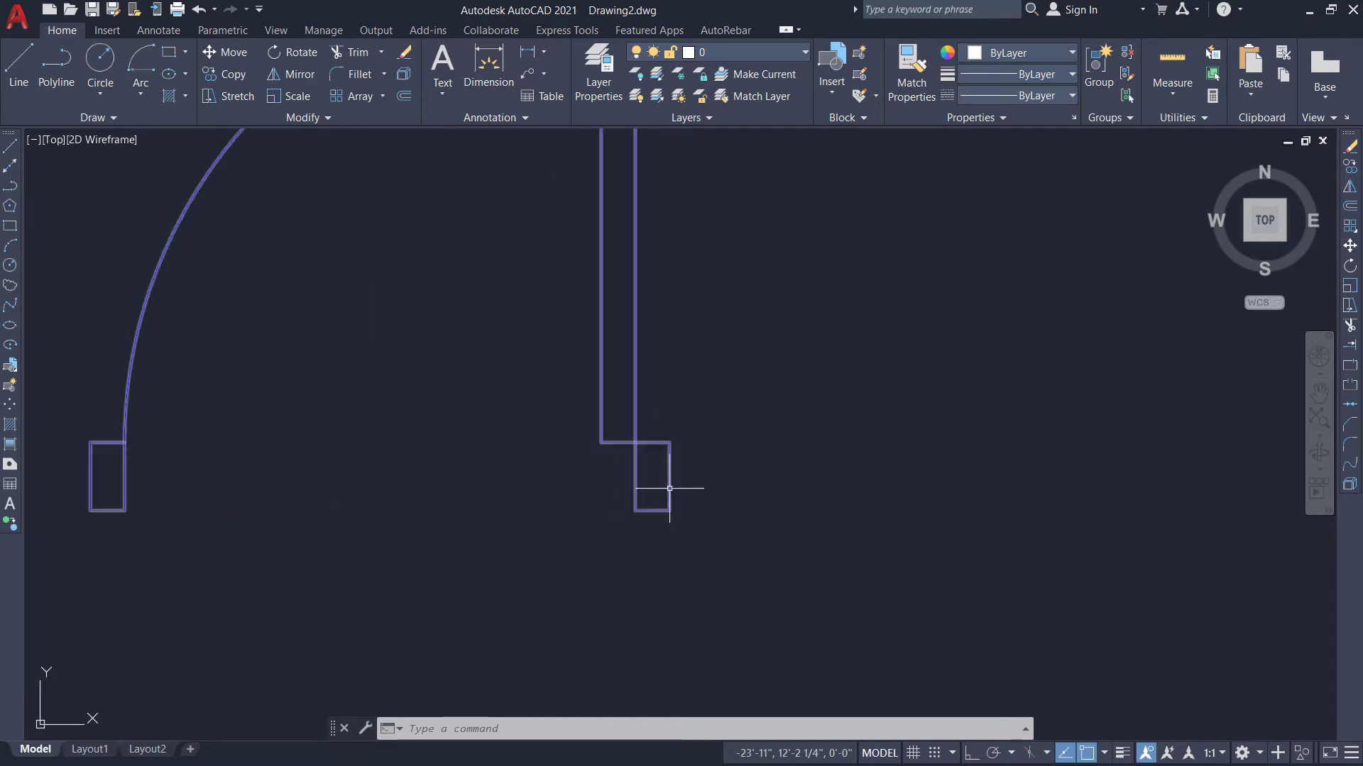
left_click(669, 490)
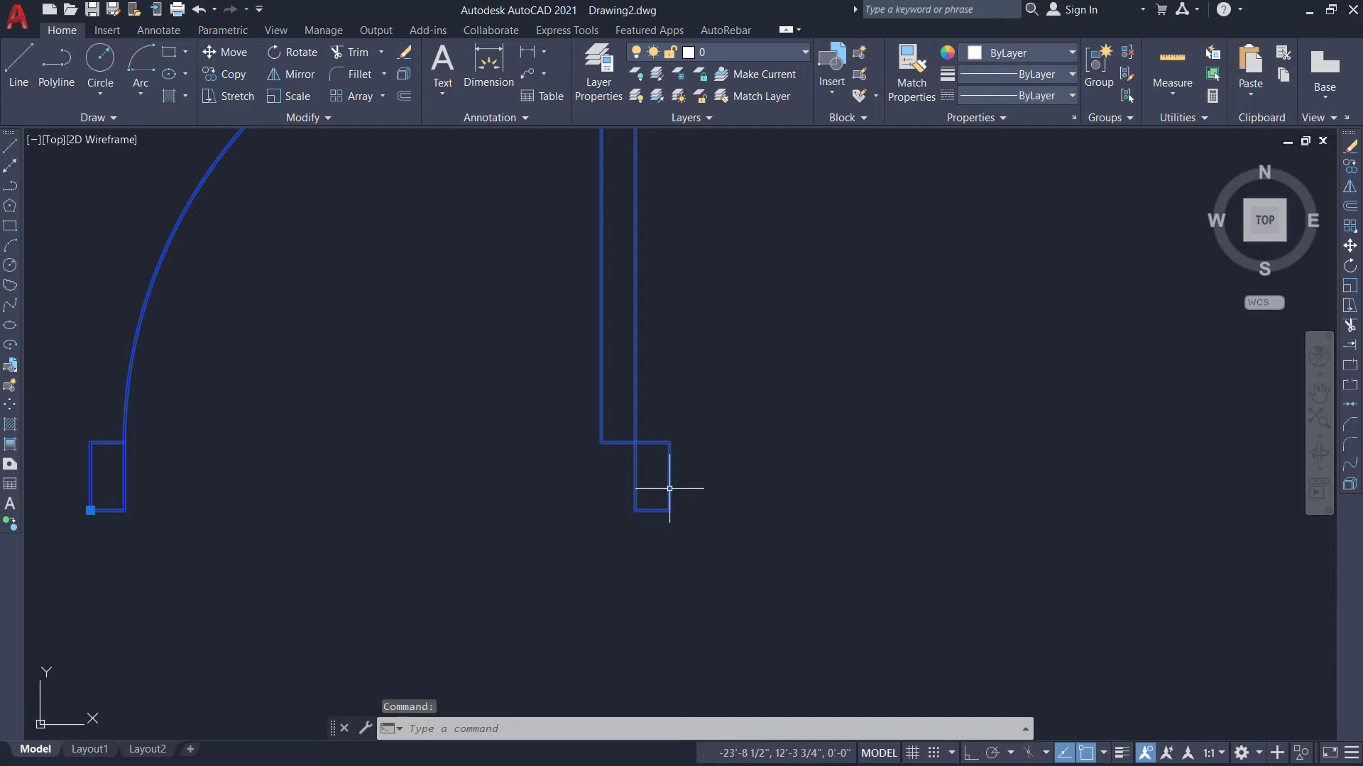
key("Escape")
left_click(860, 78)
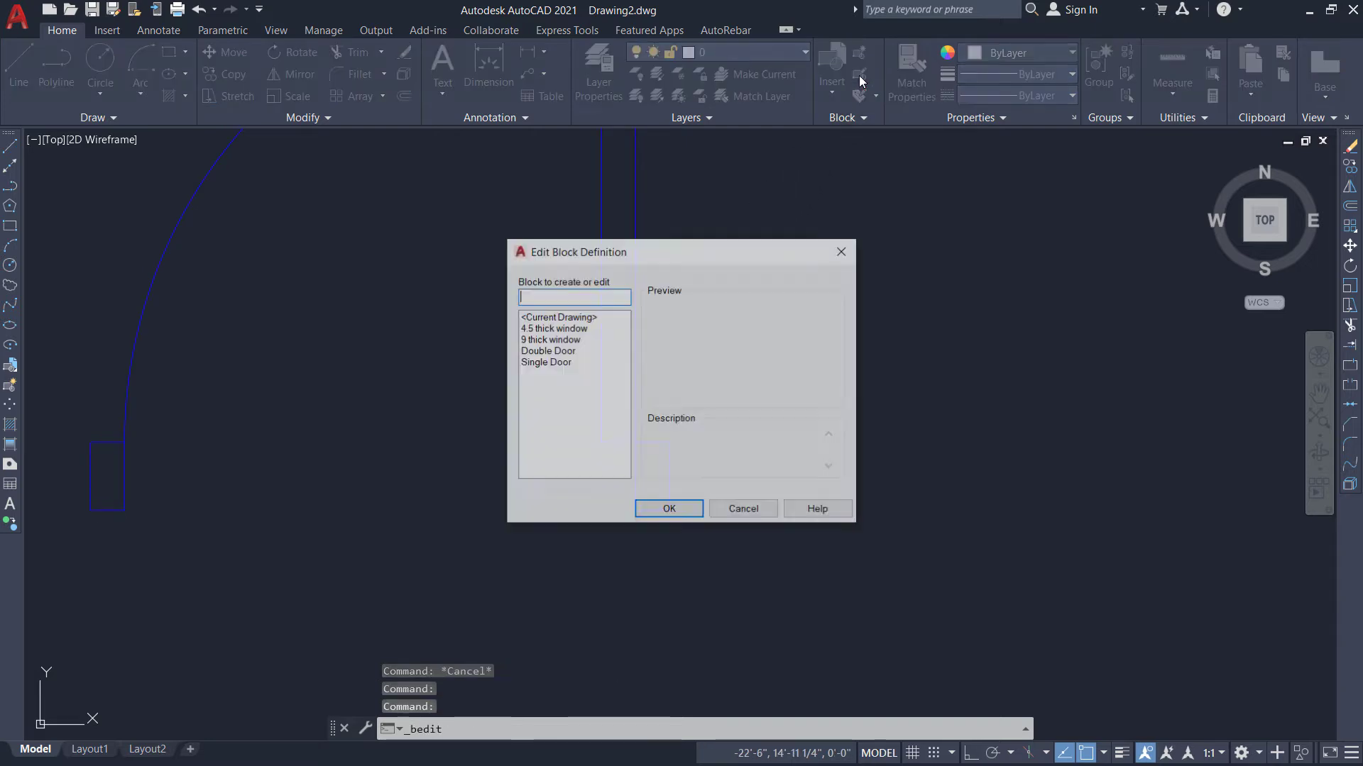
left_click(552, 363)
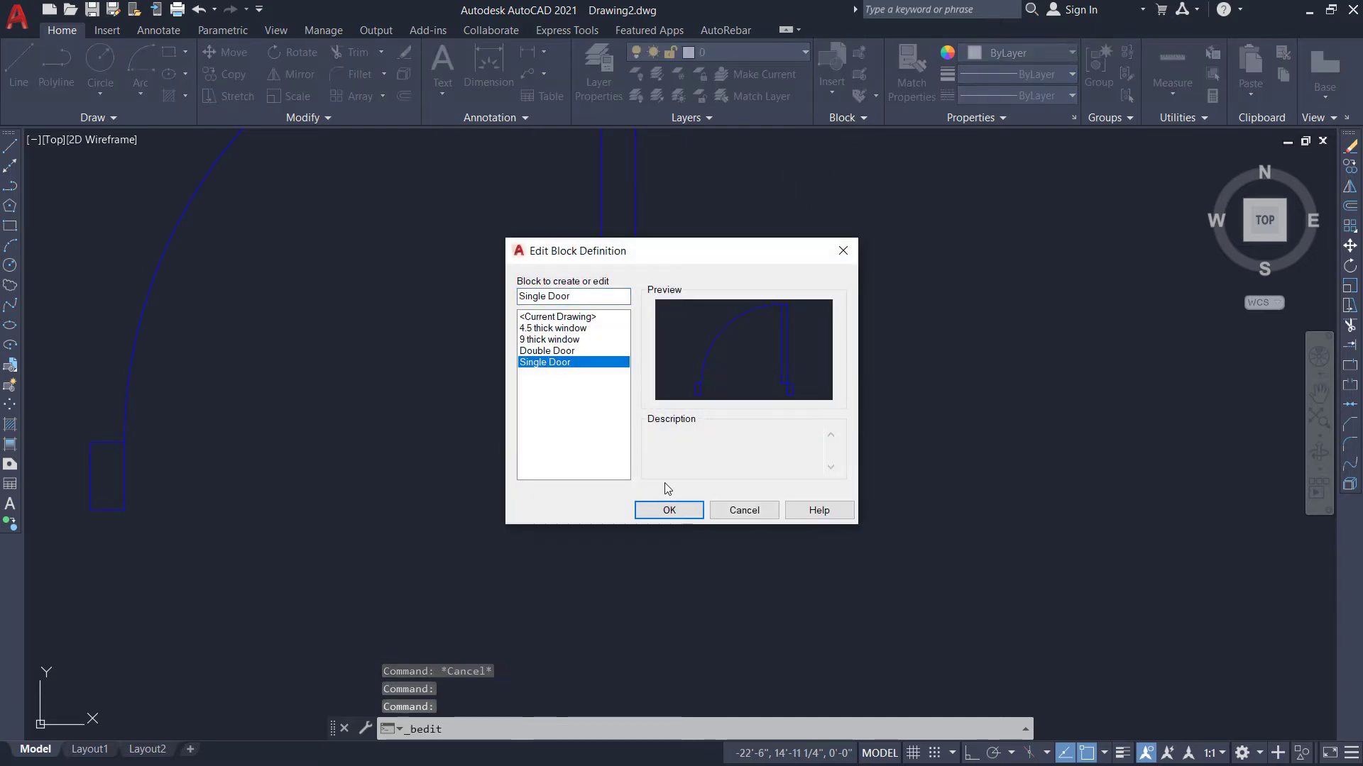
left_click(669, 509)
Stretch the bottom edge of the single door's left jamb upward by 1.5".
scroll(554, 528, "up", 6)
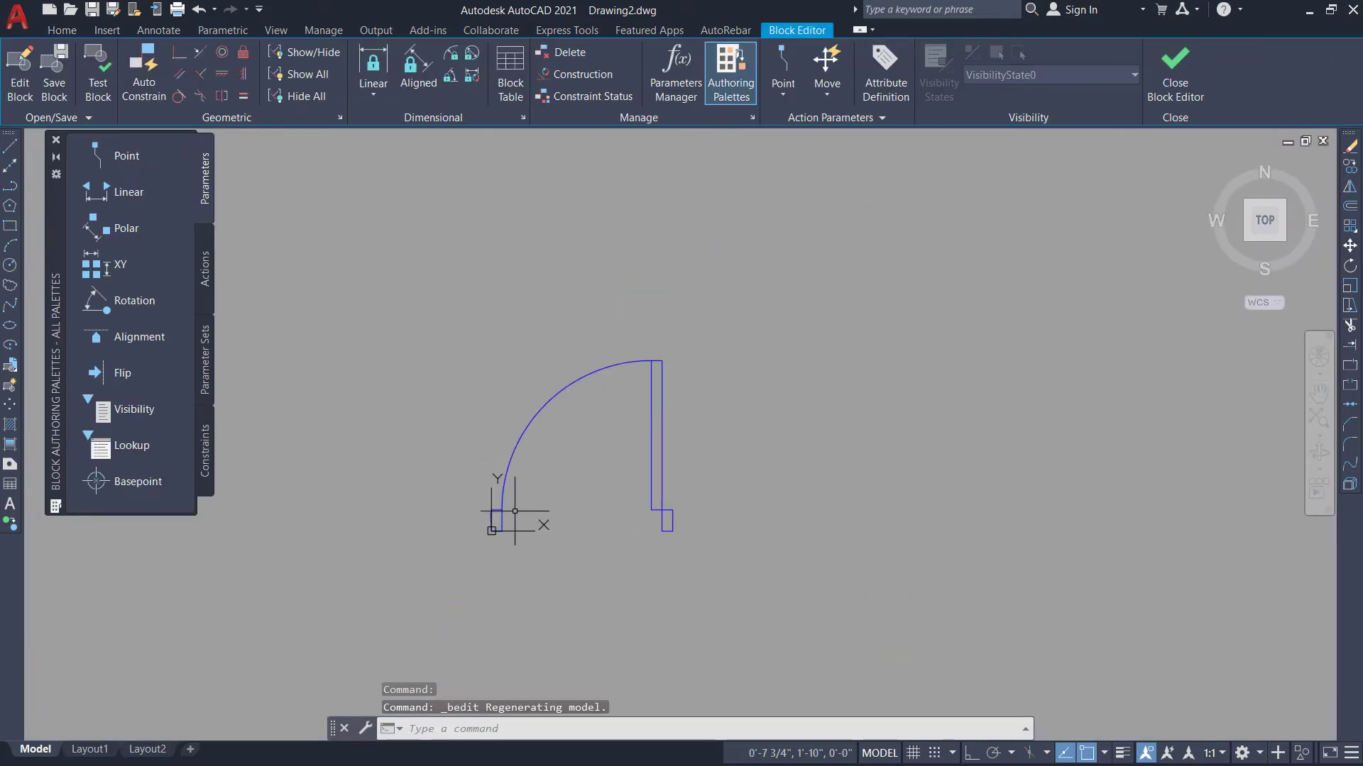
left_click(349, 599)
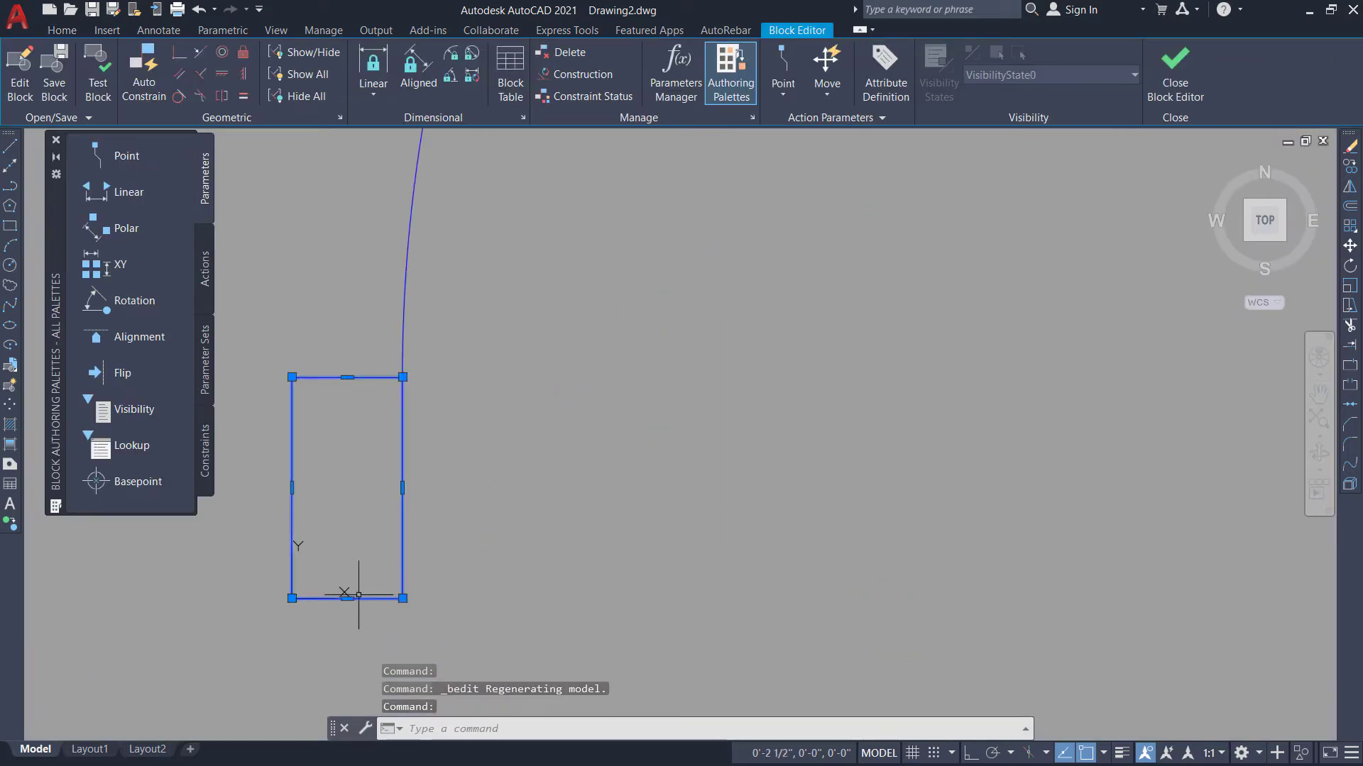
left_click(347, 598)
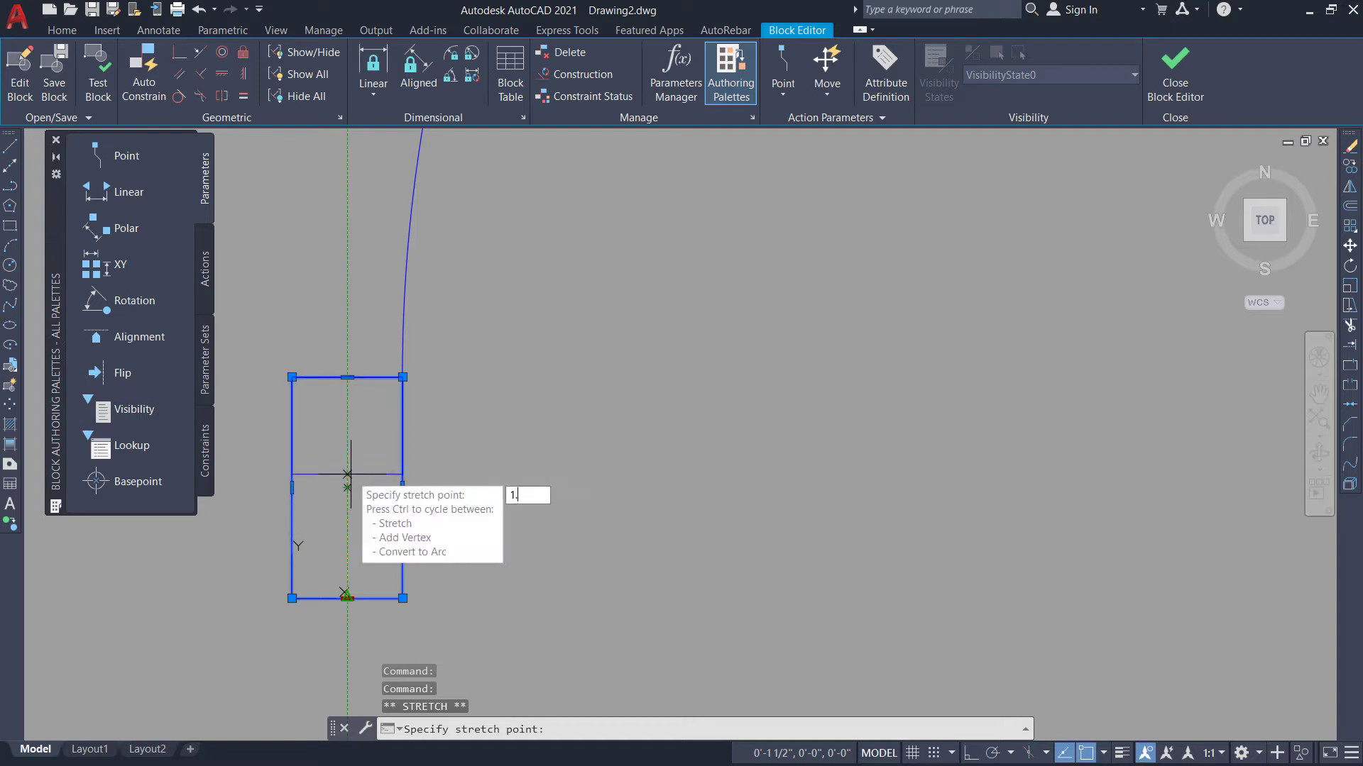
type("\"")
key("Return")
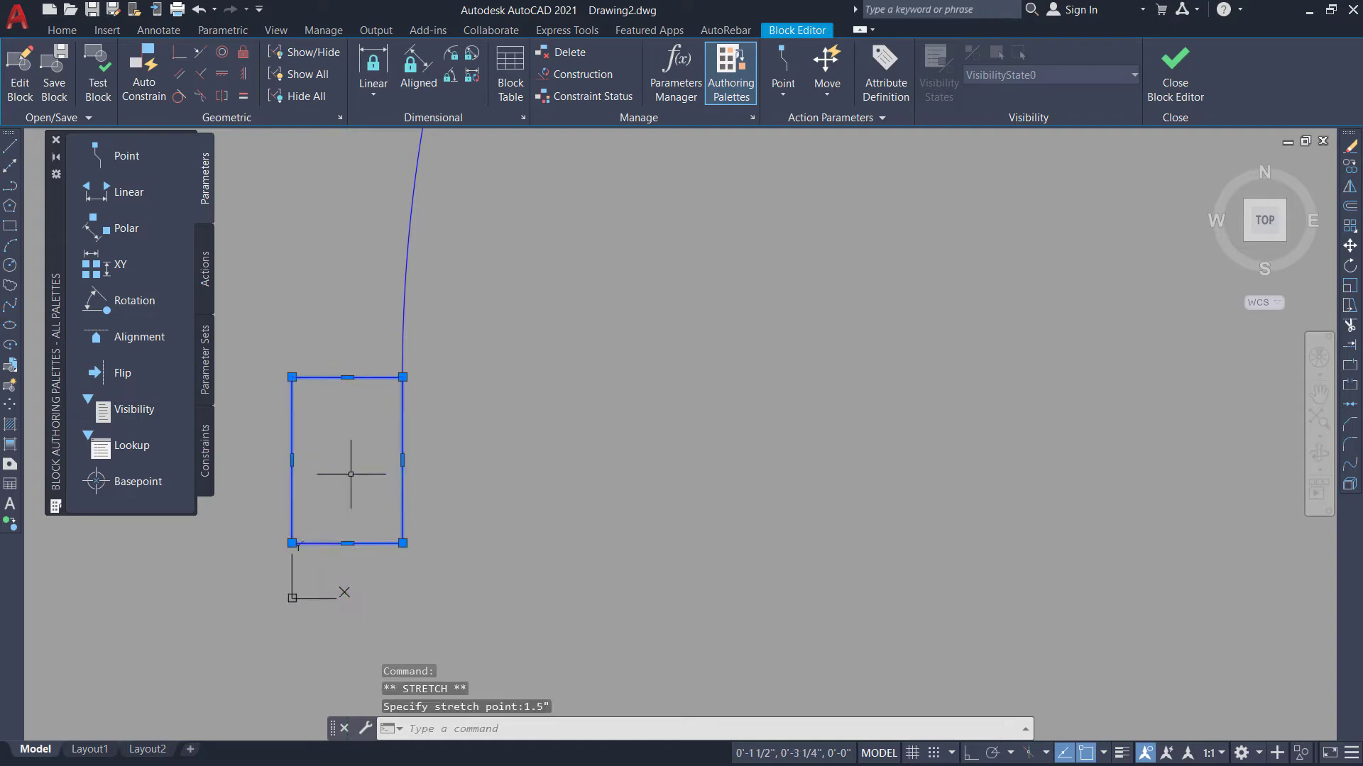
Stretch the bottom edge of the single door's right jamb upward by 1.5", and close the block editor with the changes saved to Single Door.
scroll(315, 492, "down", 6)
scroll(781, 528, "up", 4)
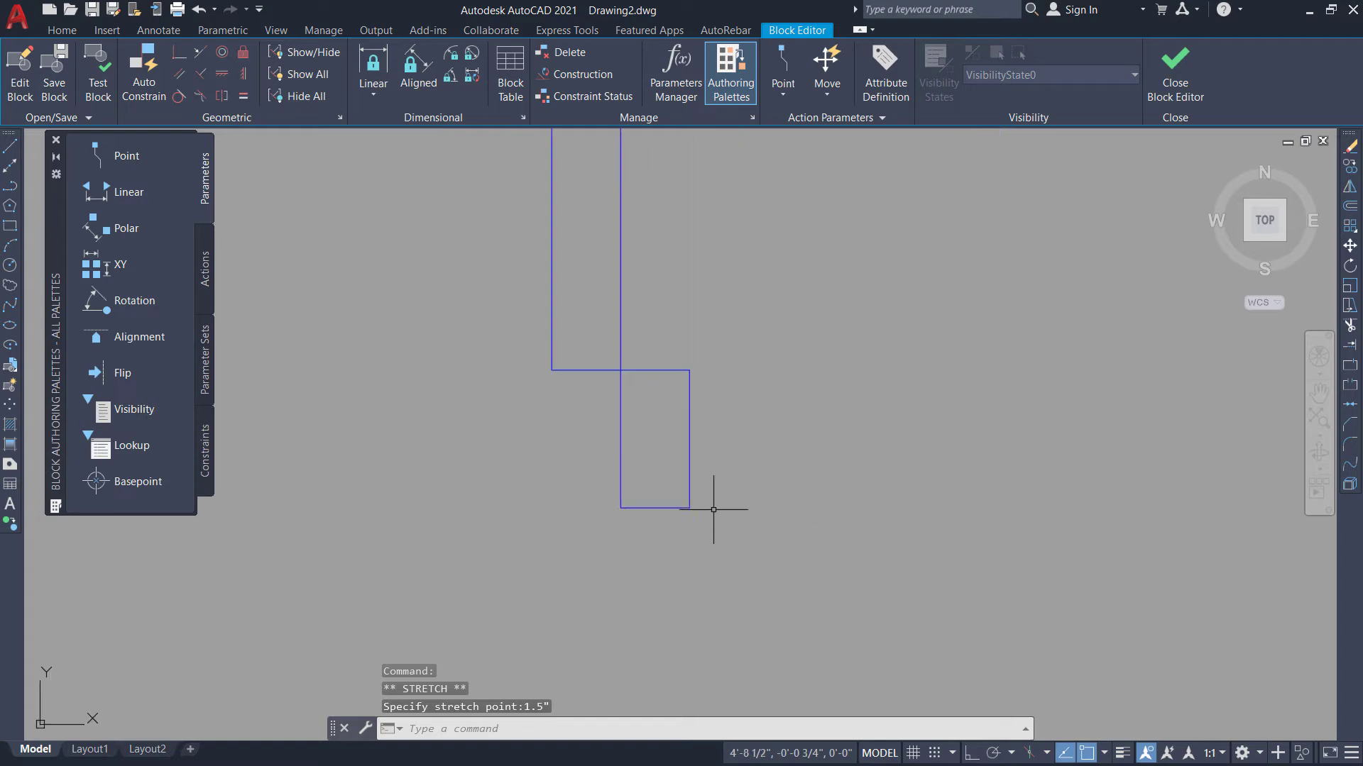
left_click(650, 506)
left_click(655, 507)
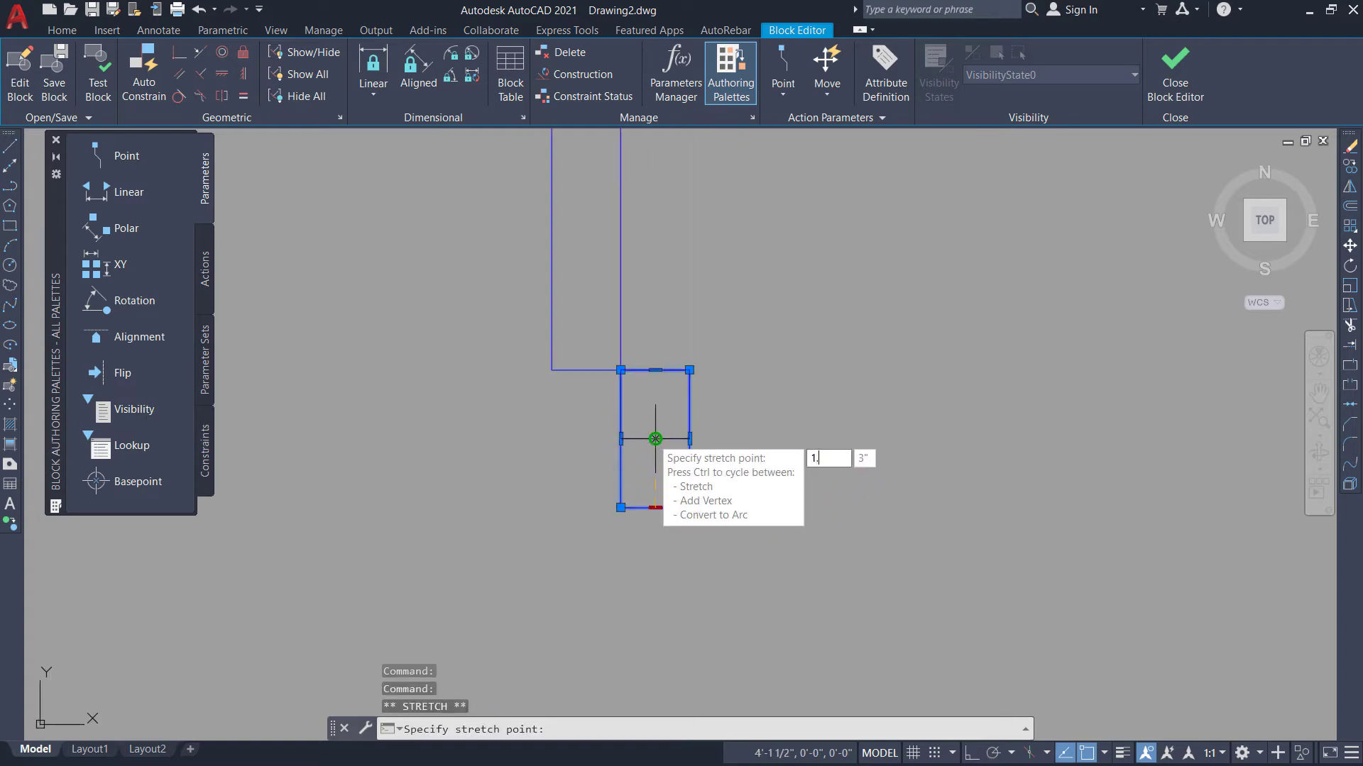
key("Return")
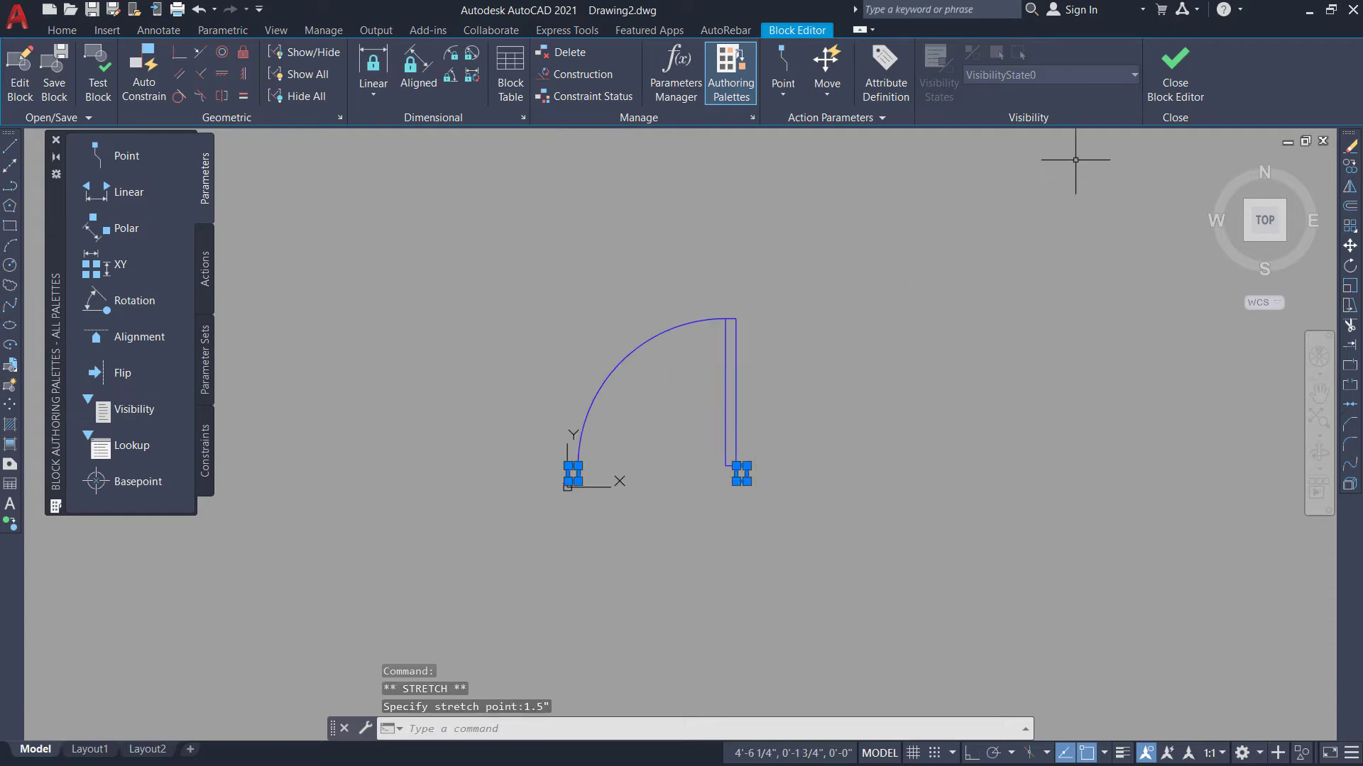
left_click(1180, 71)
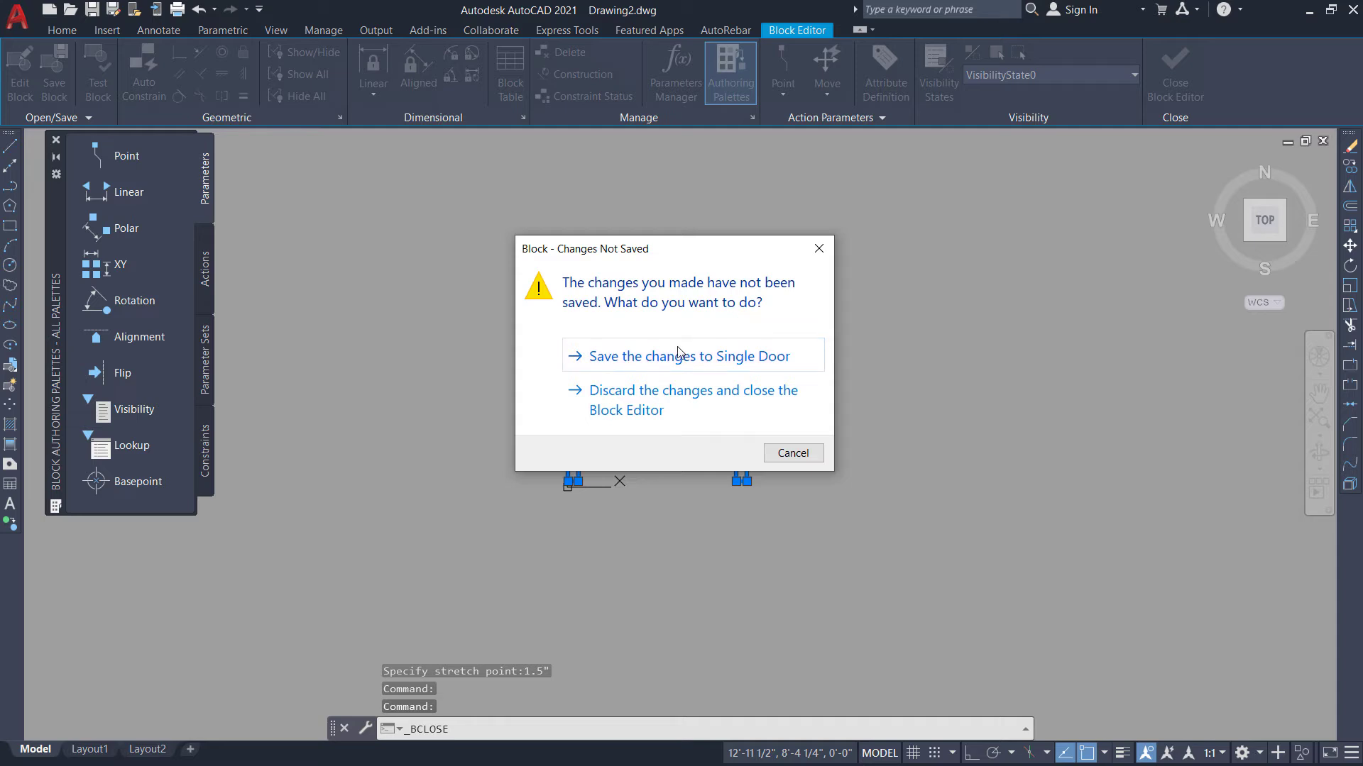
left_click(678, 354)
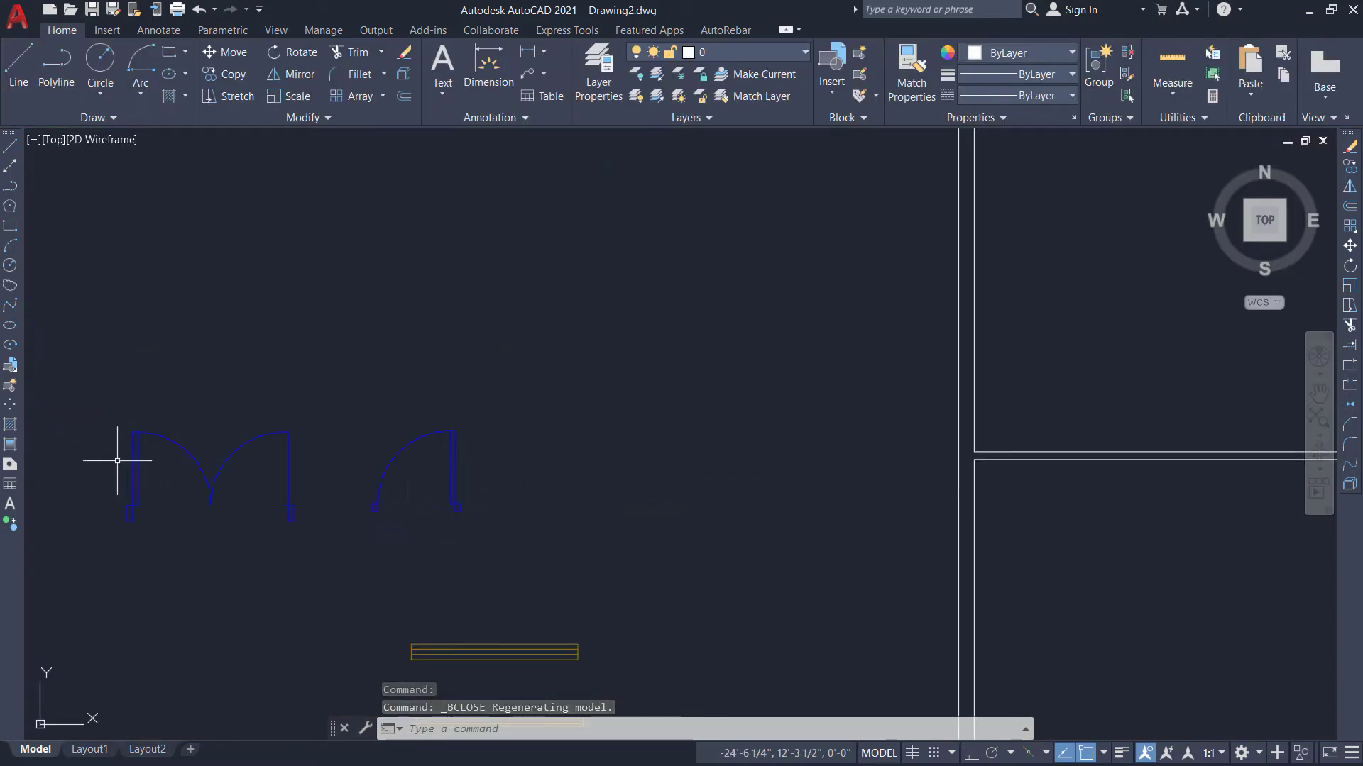
left_click(100, 395)
left_click(313, 565)
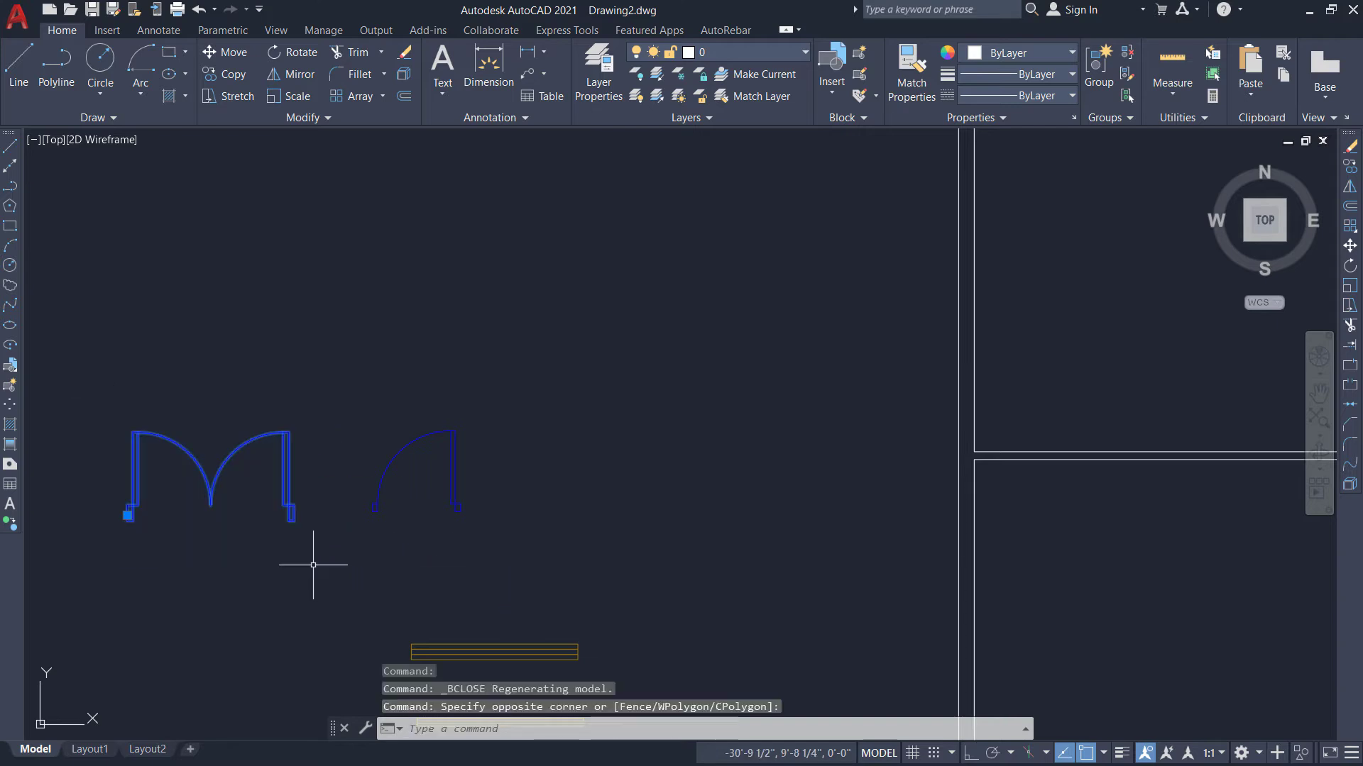
key("Escape")
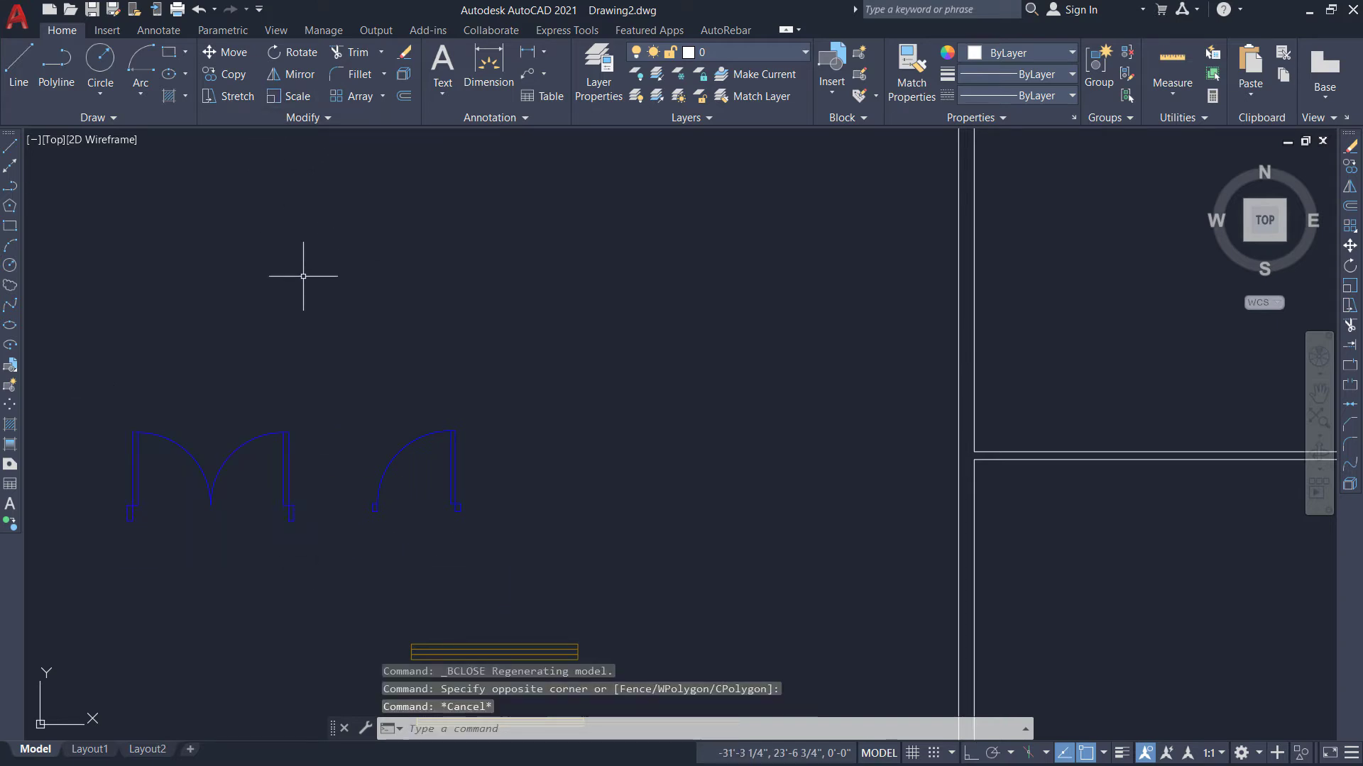
Copy the double door and single door blocks to a free spot straight above the originals.
left_click(87, 385)
left_click(589, 626)
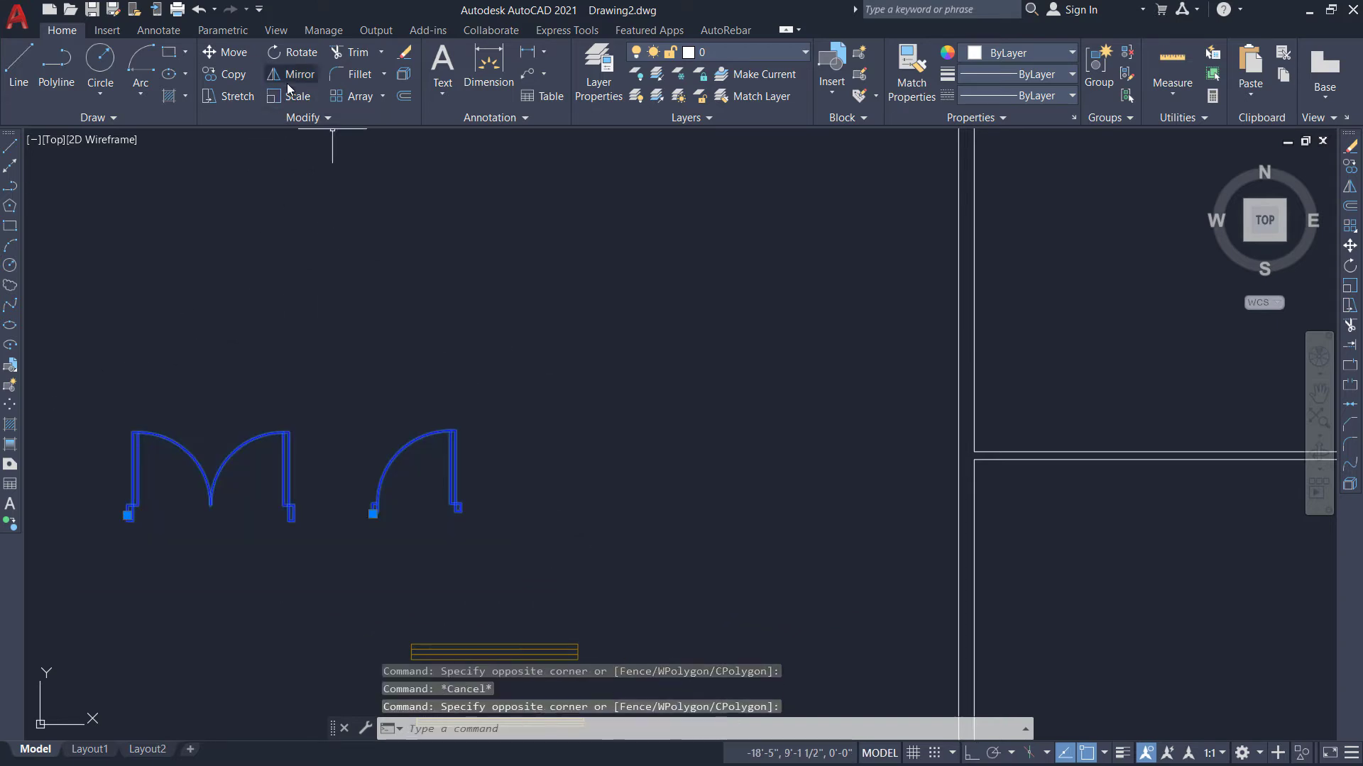
left_click(233, 74)
left_click(287, 432)
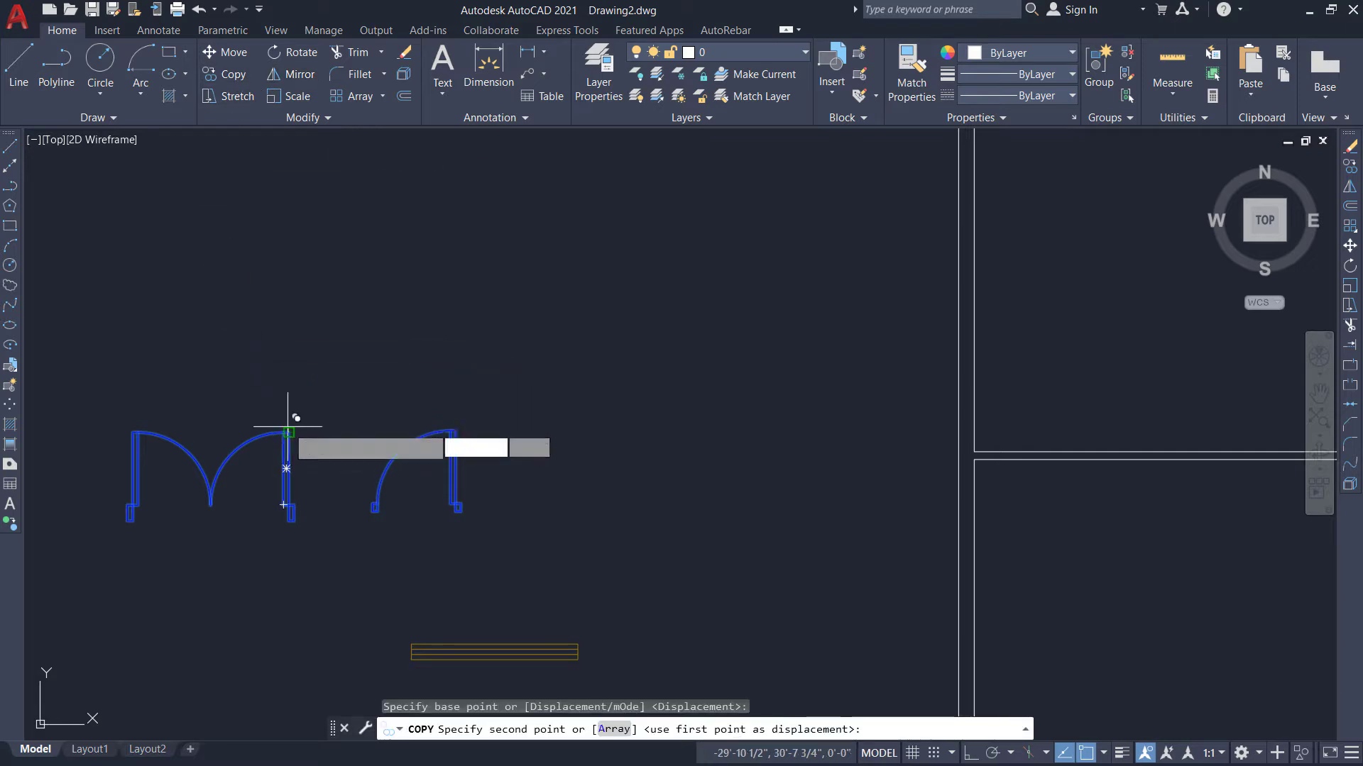
left_click(288, 265)
key("Escape")
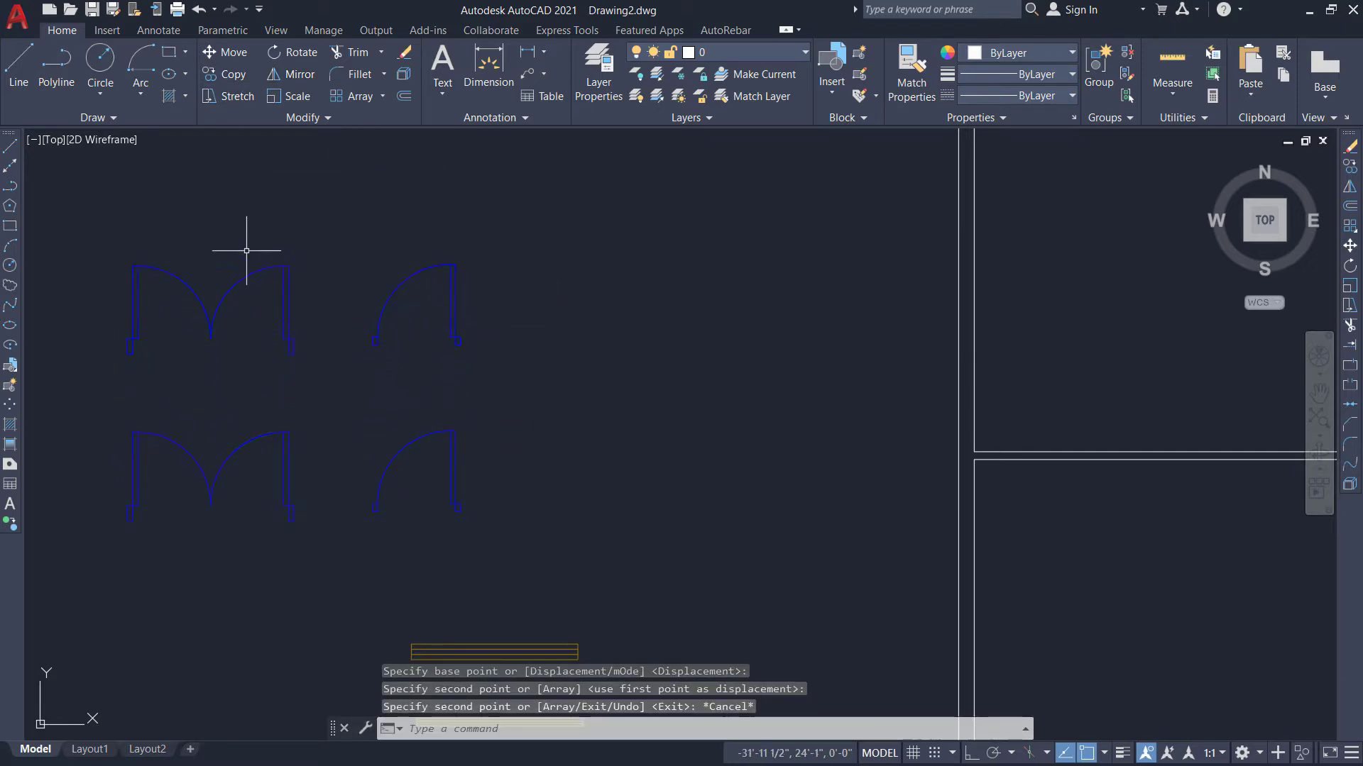
Move the upper double door by its lower-left jamb corner into the floor plan's lower outer wall, in the large lower-left room.
left_click(98, 237)
left_click(317, 390)
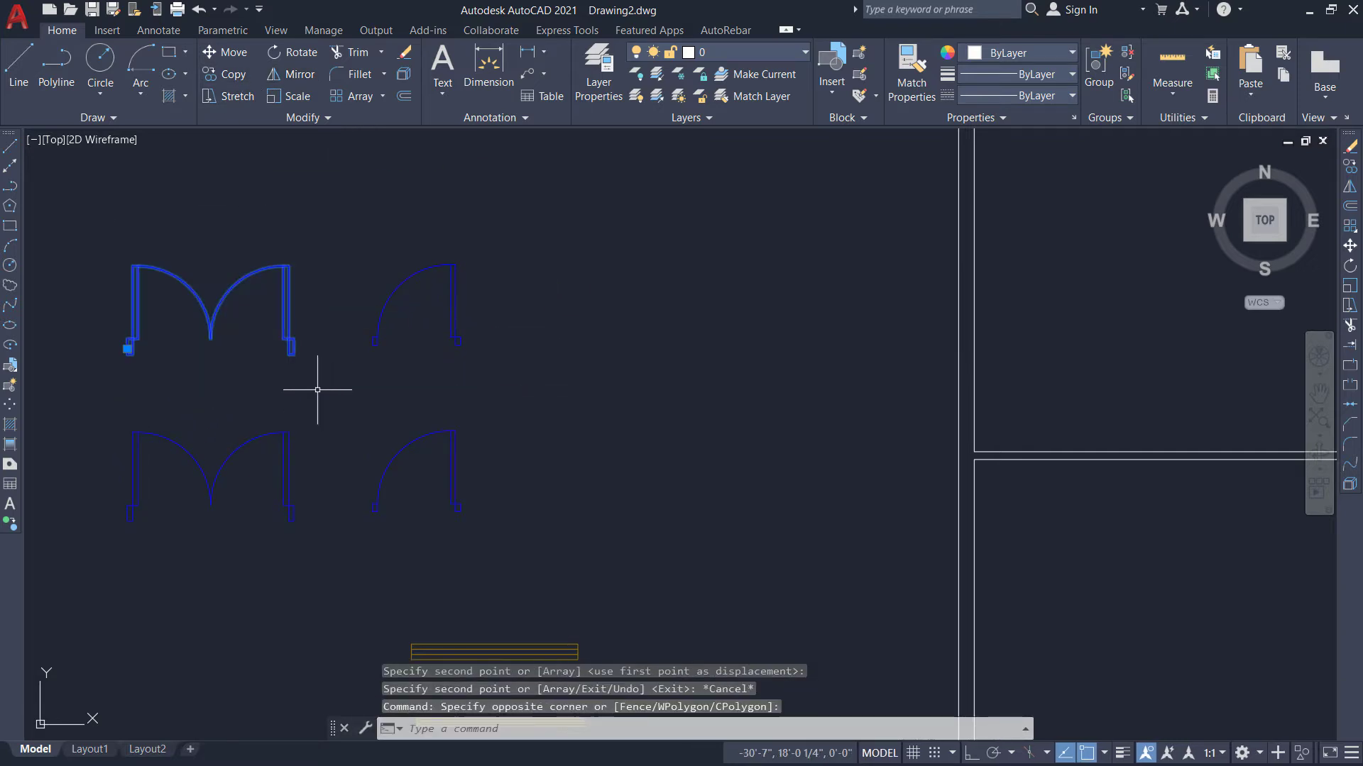
left_click(234, 52)
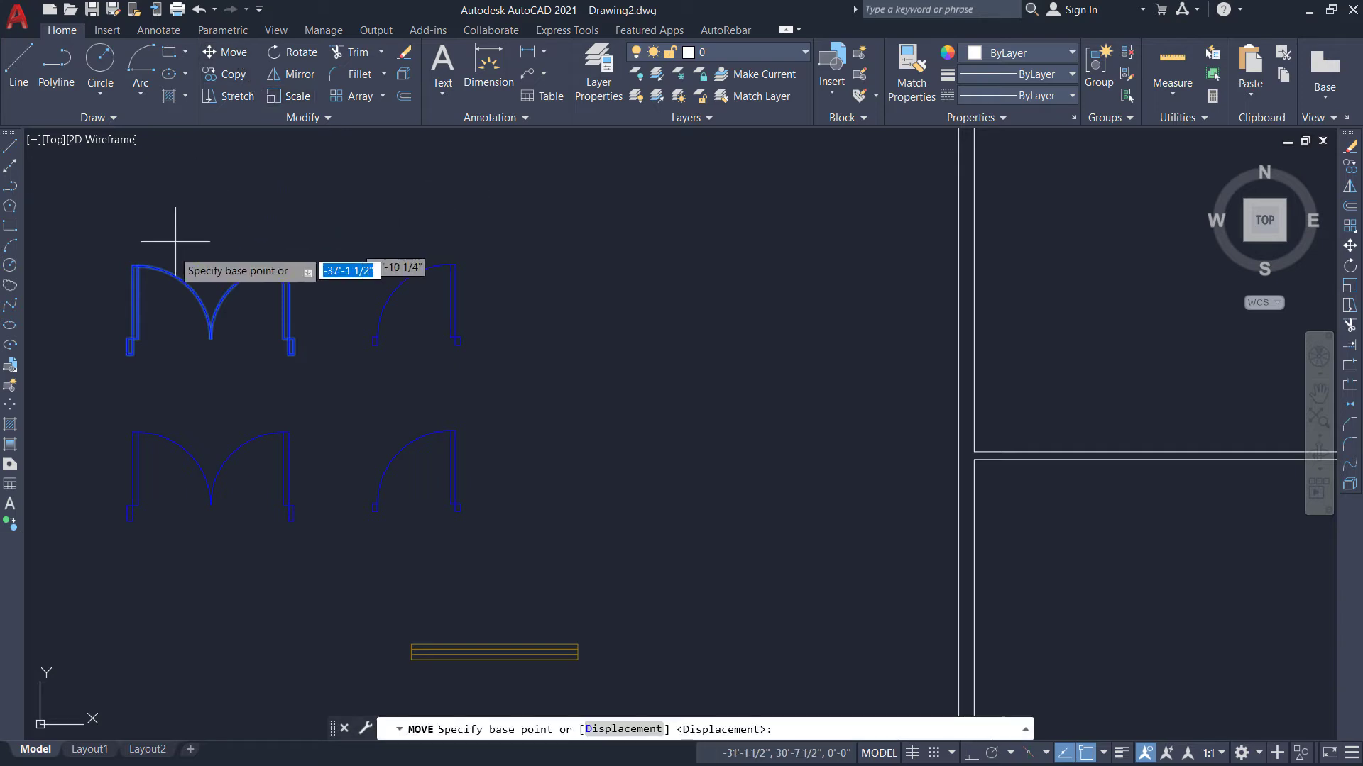
left_click(127, 354)
scroll(228, 313, "down", 7)
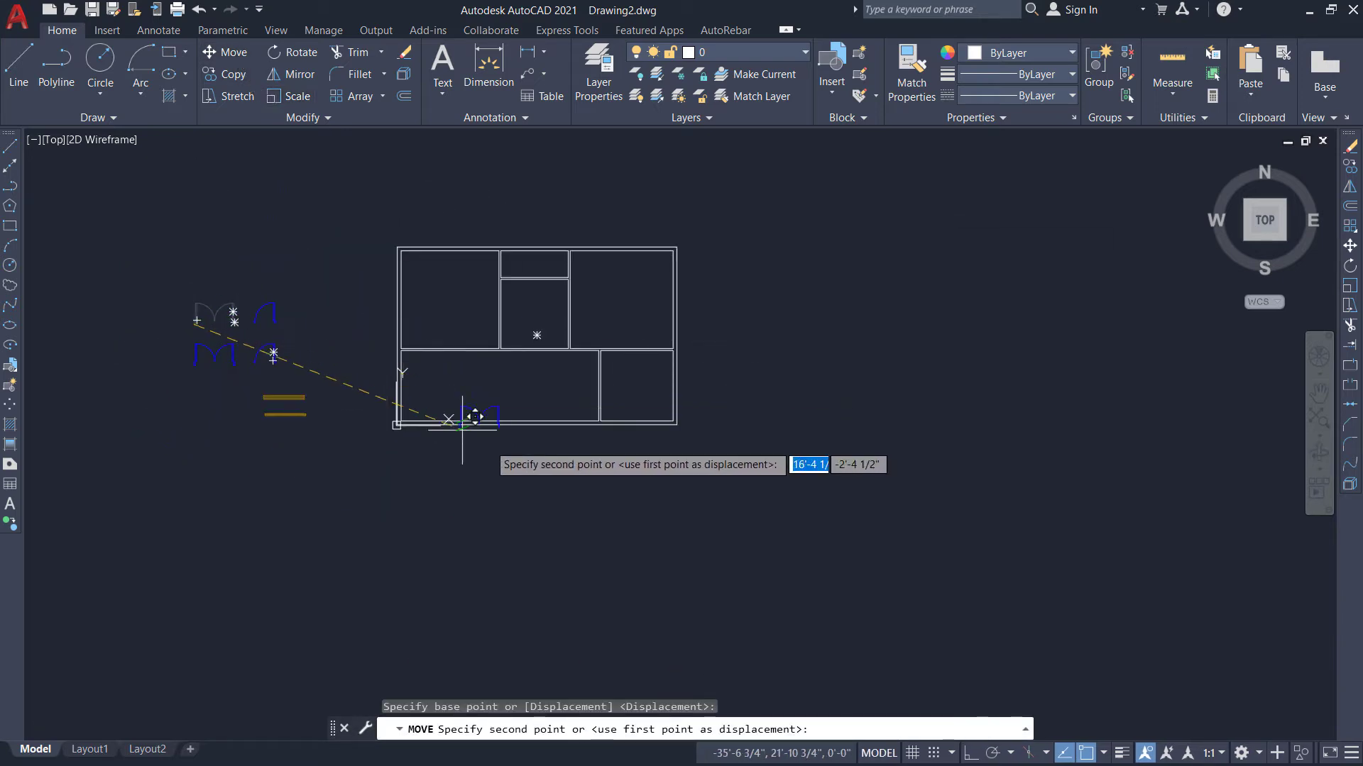
scroll(487, 426, "up", 2)
scroll(464, 398, "up", 8)
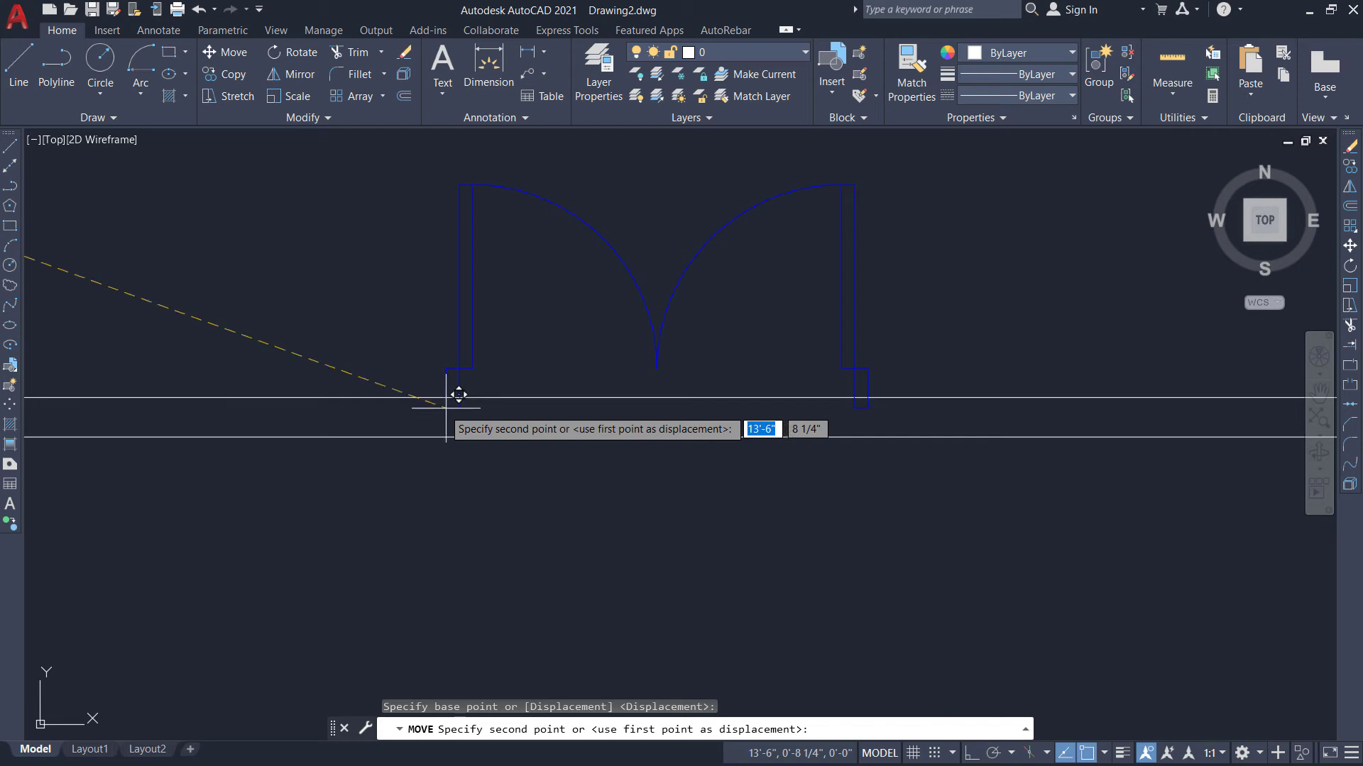
left_click(243, 424)
scroll(263, 504, "down", 2)
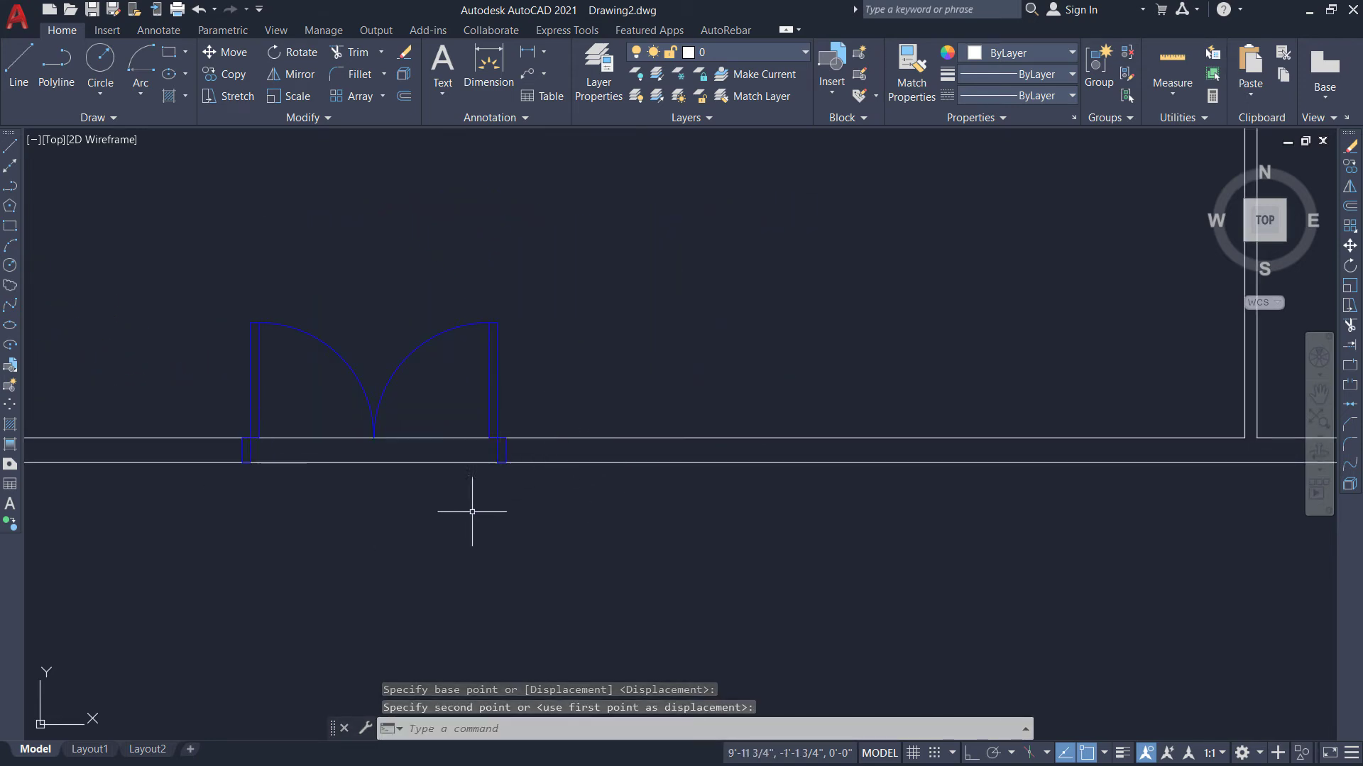
Copy the upper single door by its lower-right jamb corner into the horizontal inner wall below the upper-right room.
scroll(471, 511, "down", 5)
scroll(256, 419, "up", 5)
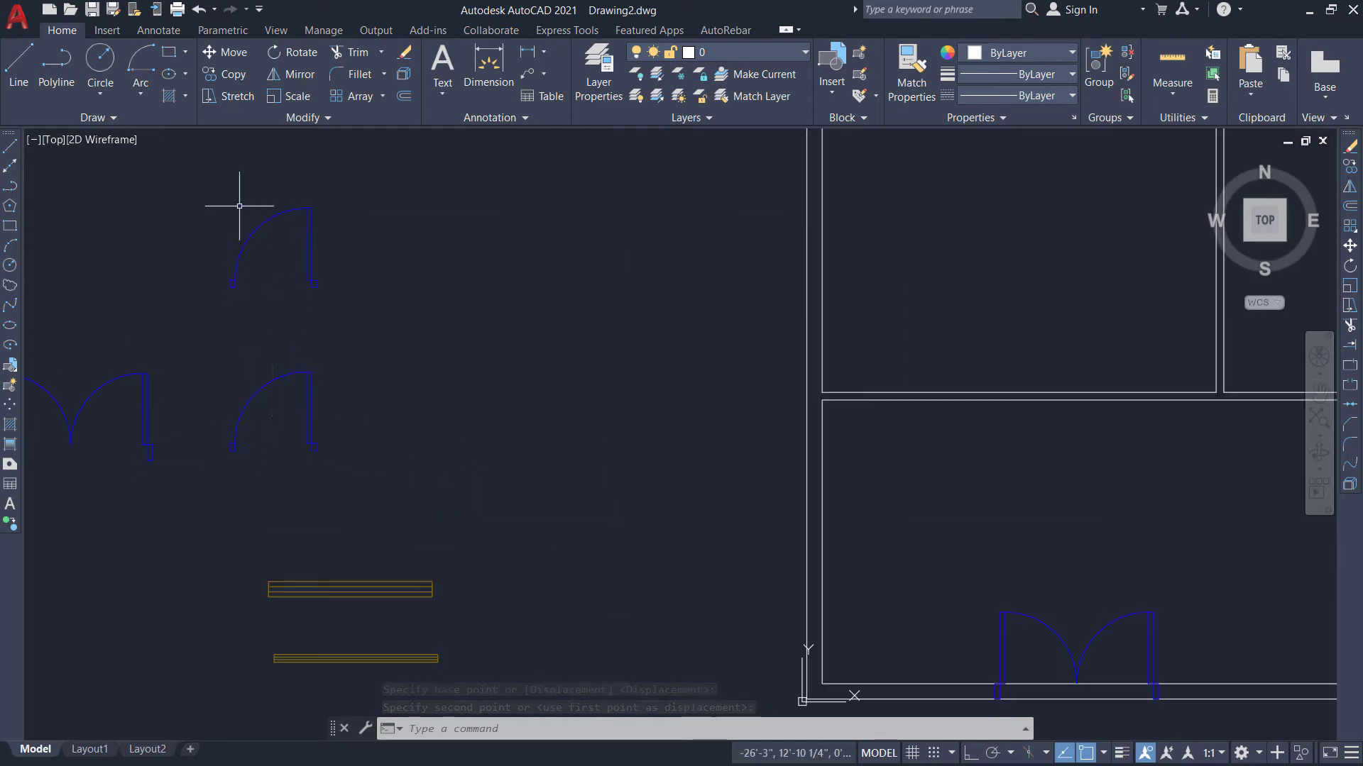
left_click(196, 186)
left_click(352, 311)
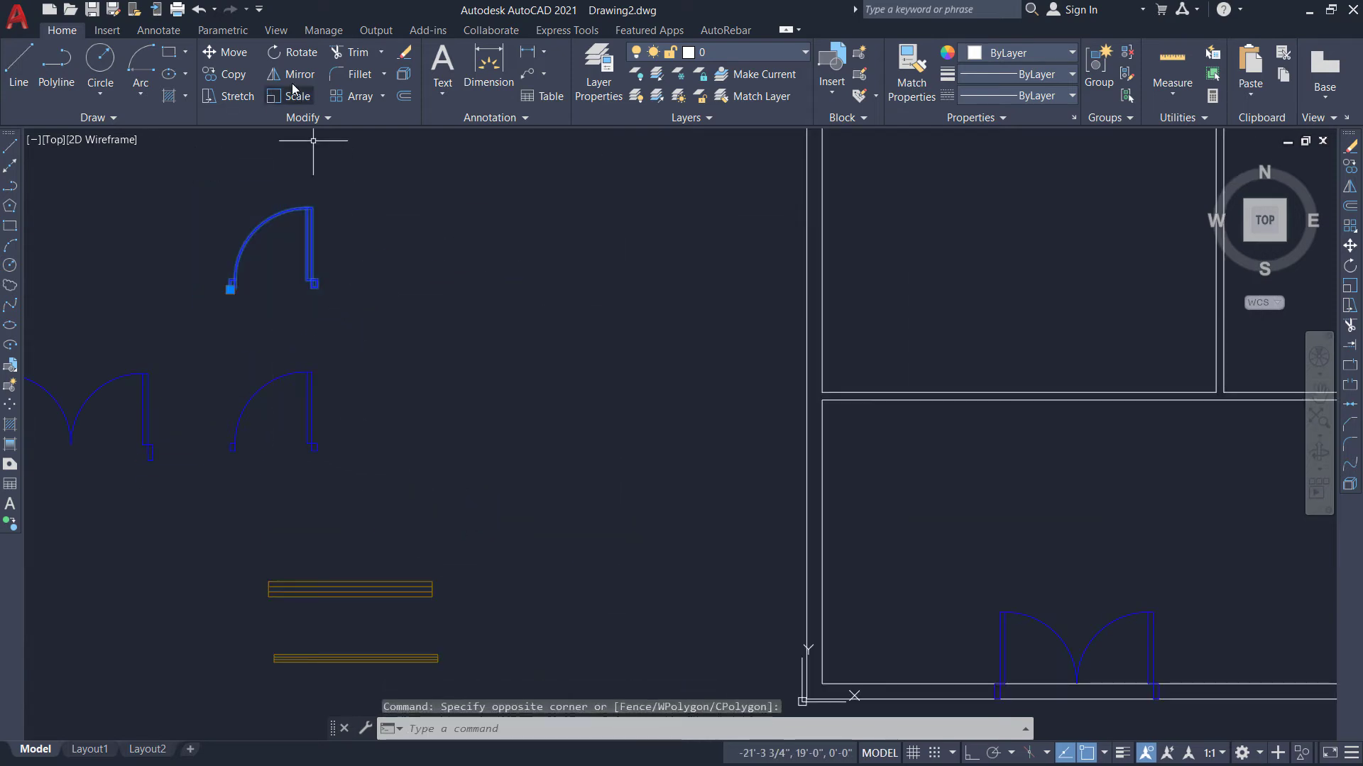
left_click(234, 75)
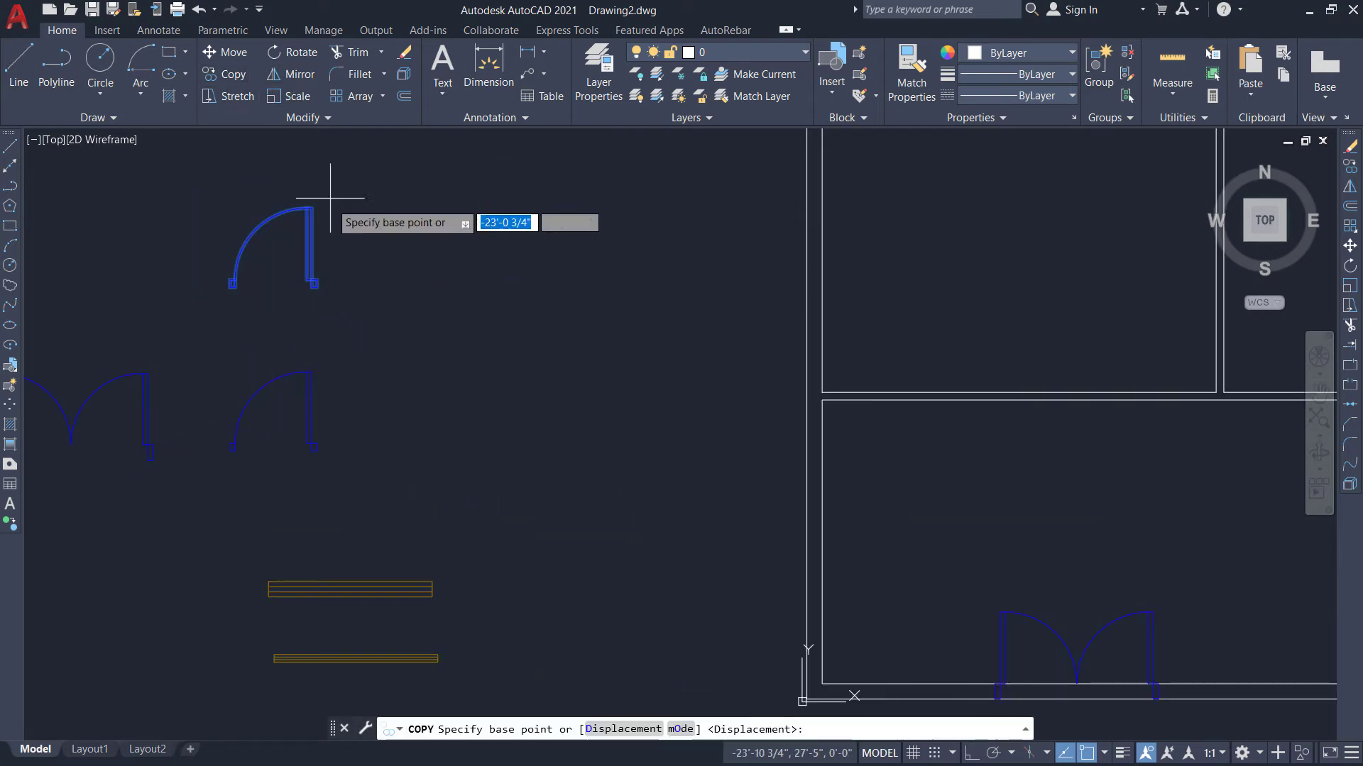
left_click(317, 287)
scroll(249, 301, "down", 3)
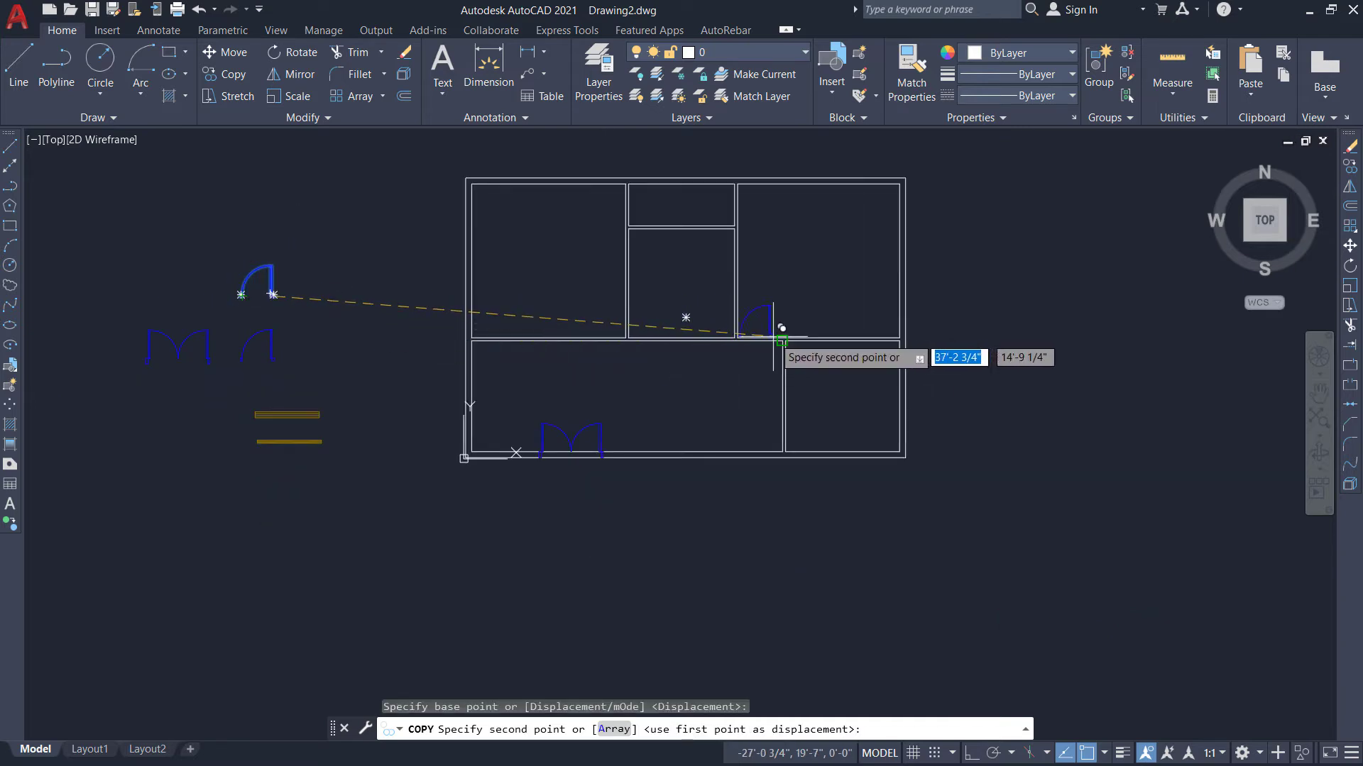
scroll(773, 337, "up", 5)
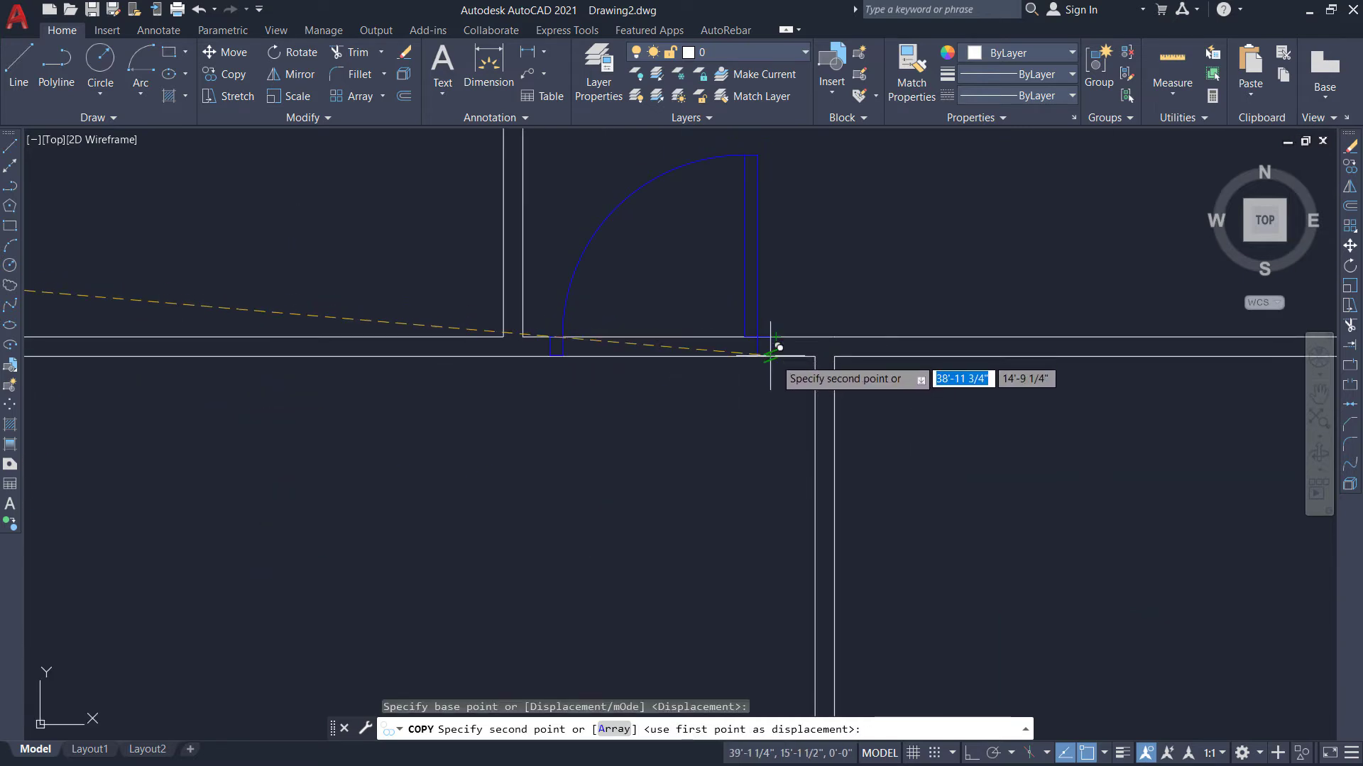
left_click(770, 356)
Place another copy of the single door in the horizontal inner wall below the central room, near its right corner.
scroll(760, 340, "down", 6)
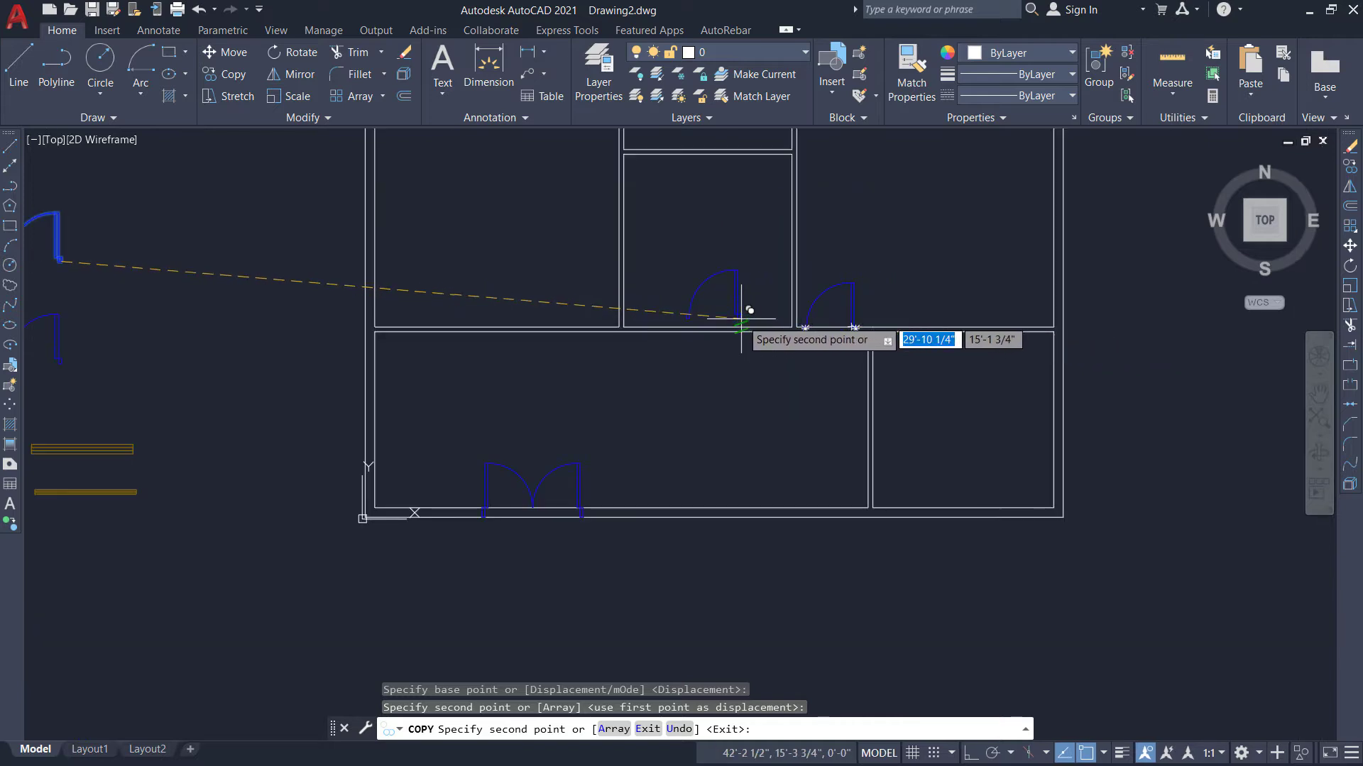
scroll(749, 310, "up", 4)
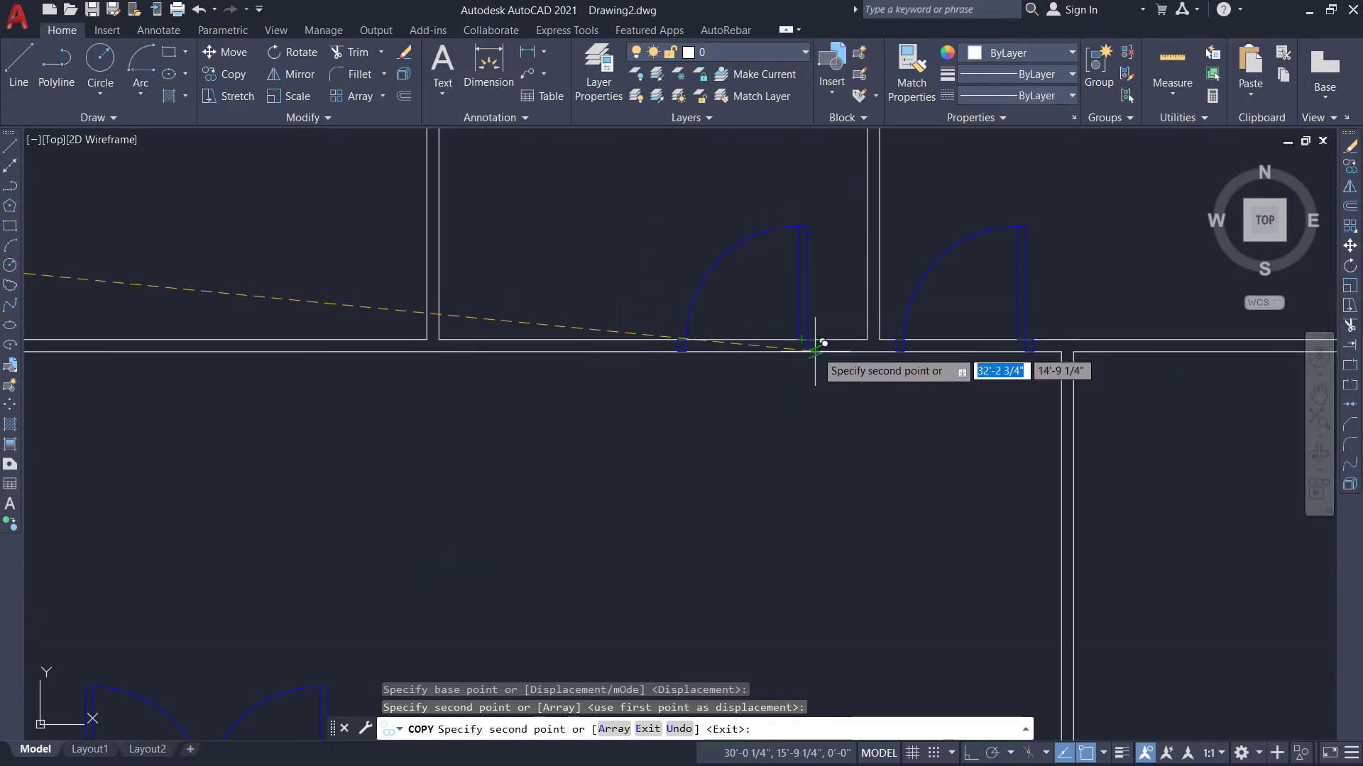
left_click(815, 348)
Place another copy of the single door in the horizontal inner wall below the upper-left room and finish copying.
scroll(795, 397, "down", 3)
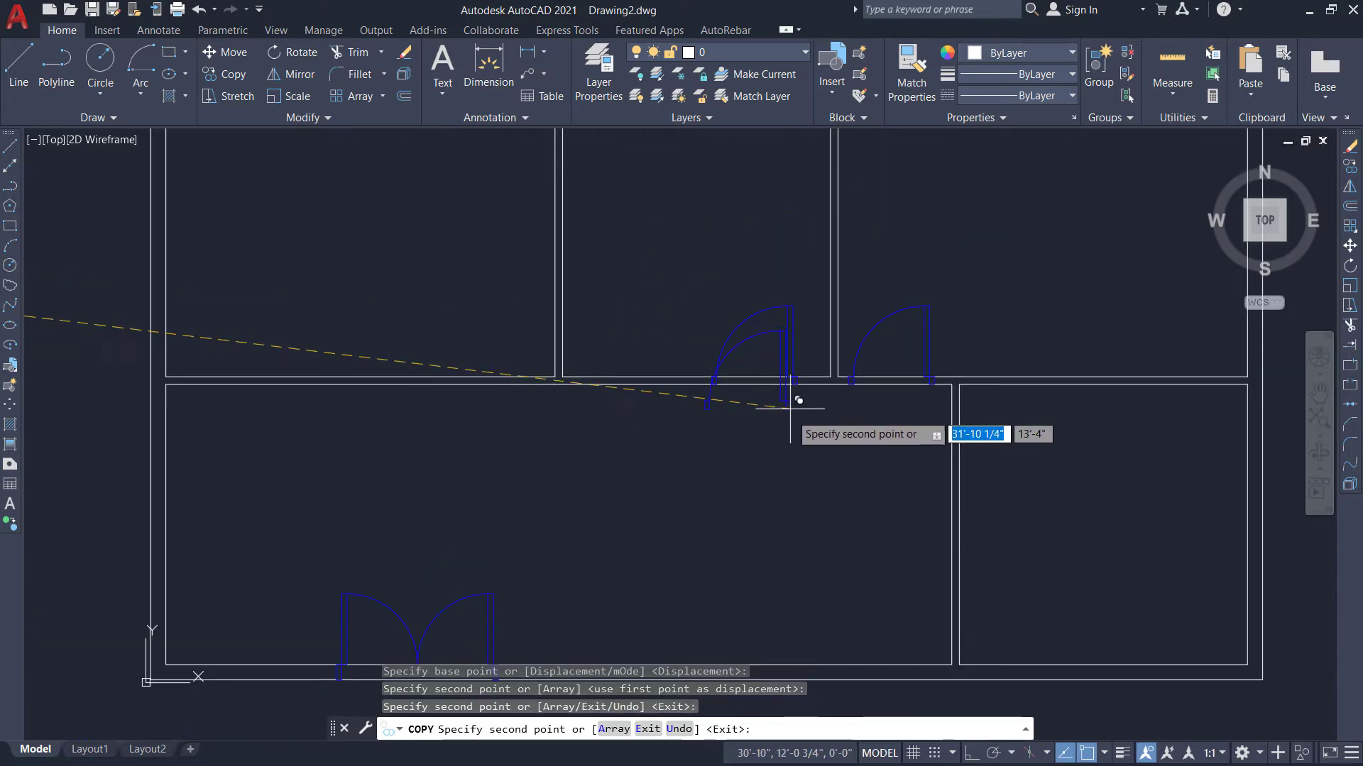
scroll(790, 419, "down", 3)
scroll(776, 344, "up", 4)
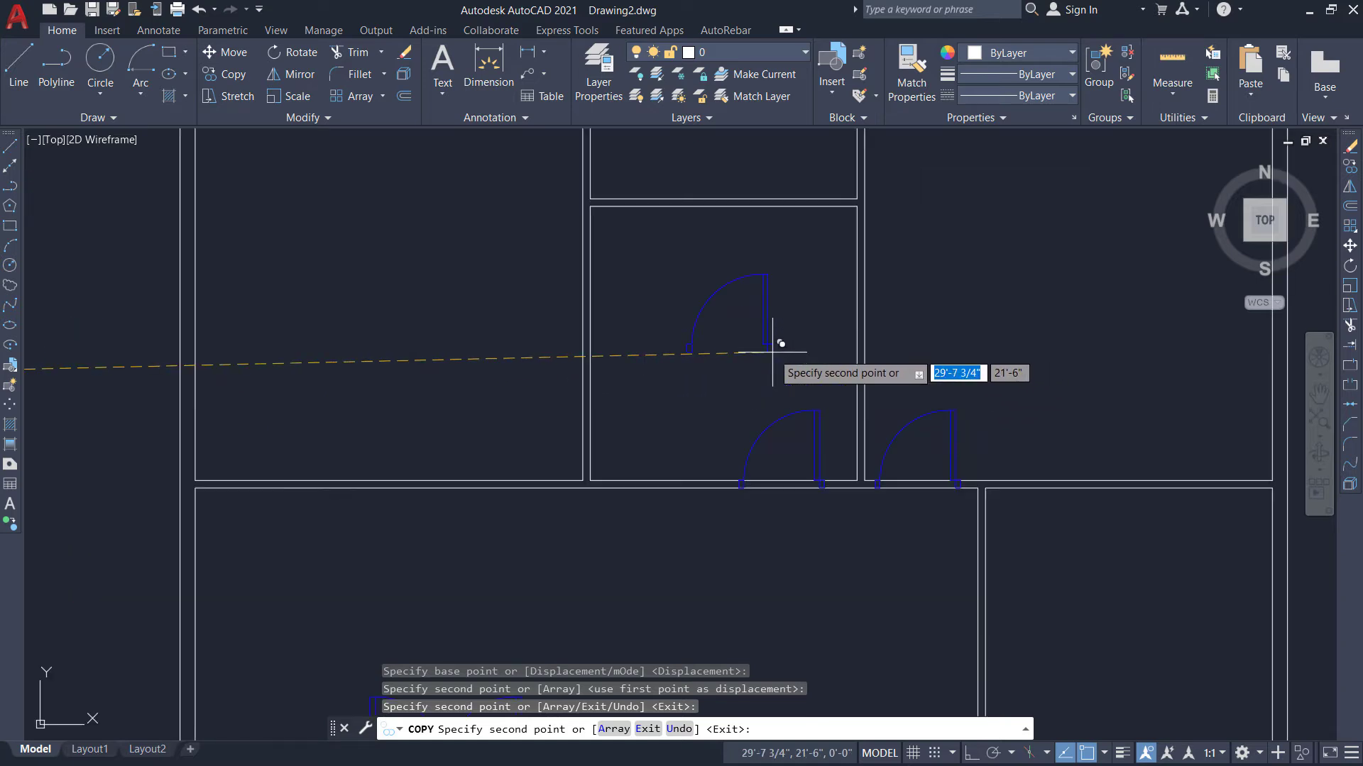
scroll(770, 361, "down", 2)
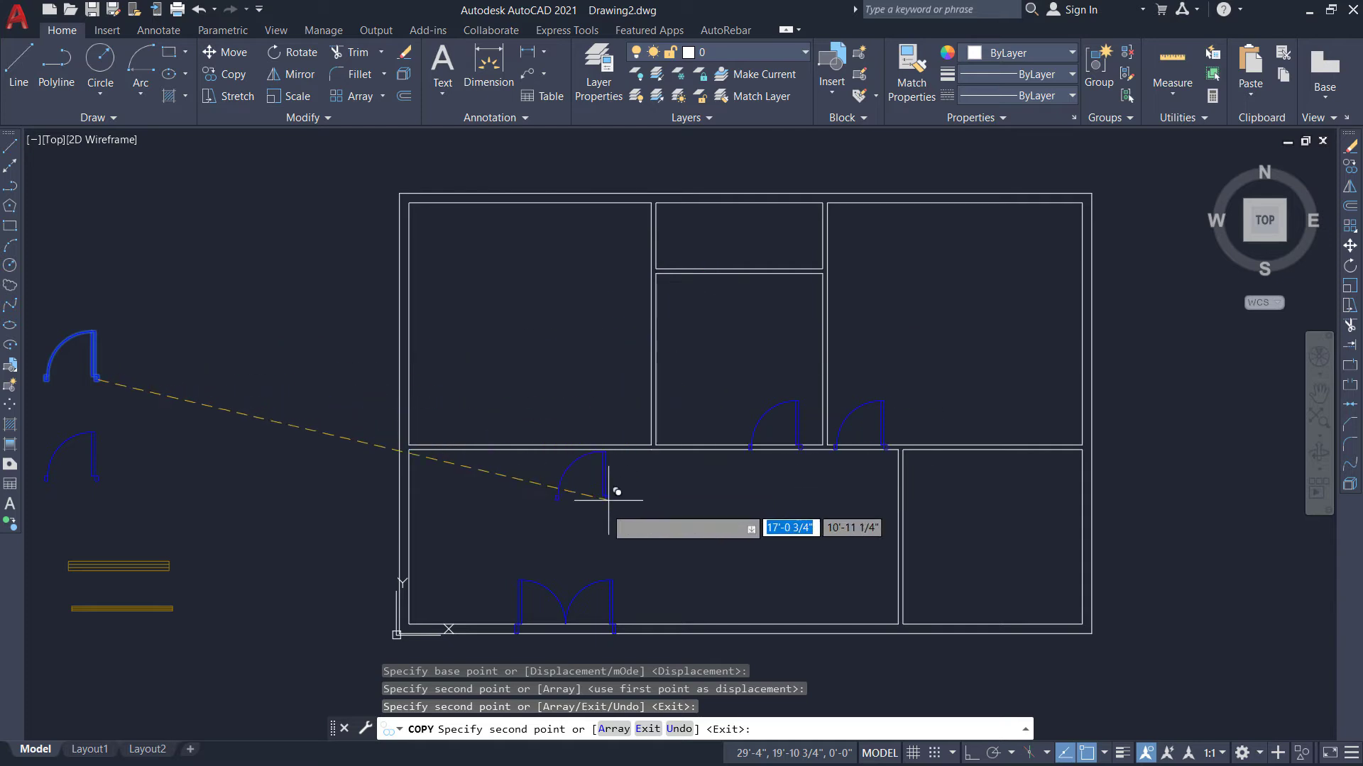
scroll(600, 495, "up", 2)
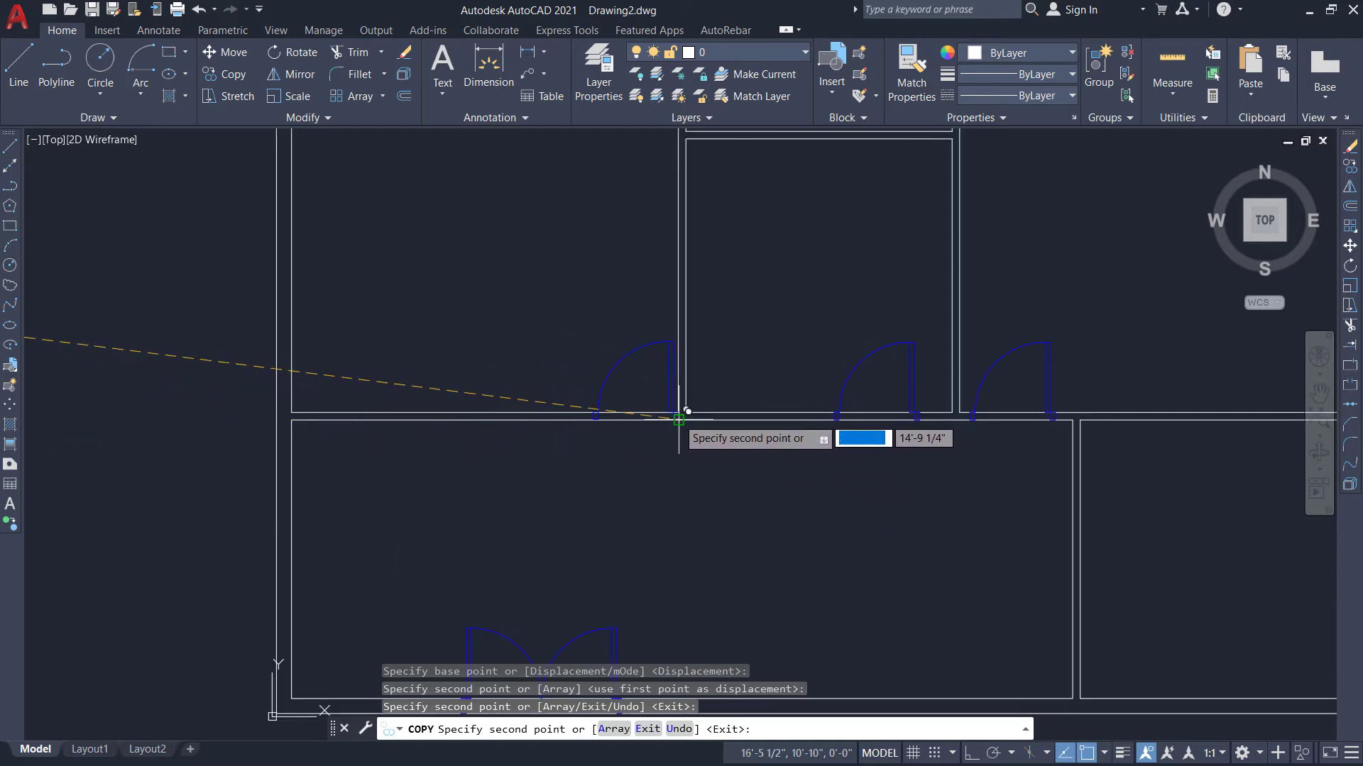
left_click(615, 420)
scroll(457, 369, "down", 4)
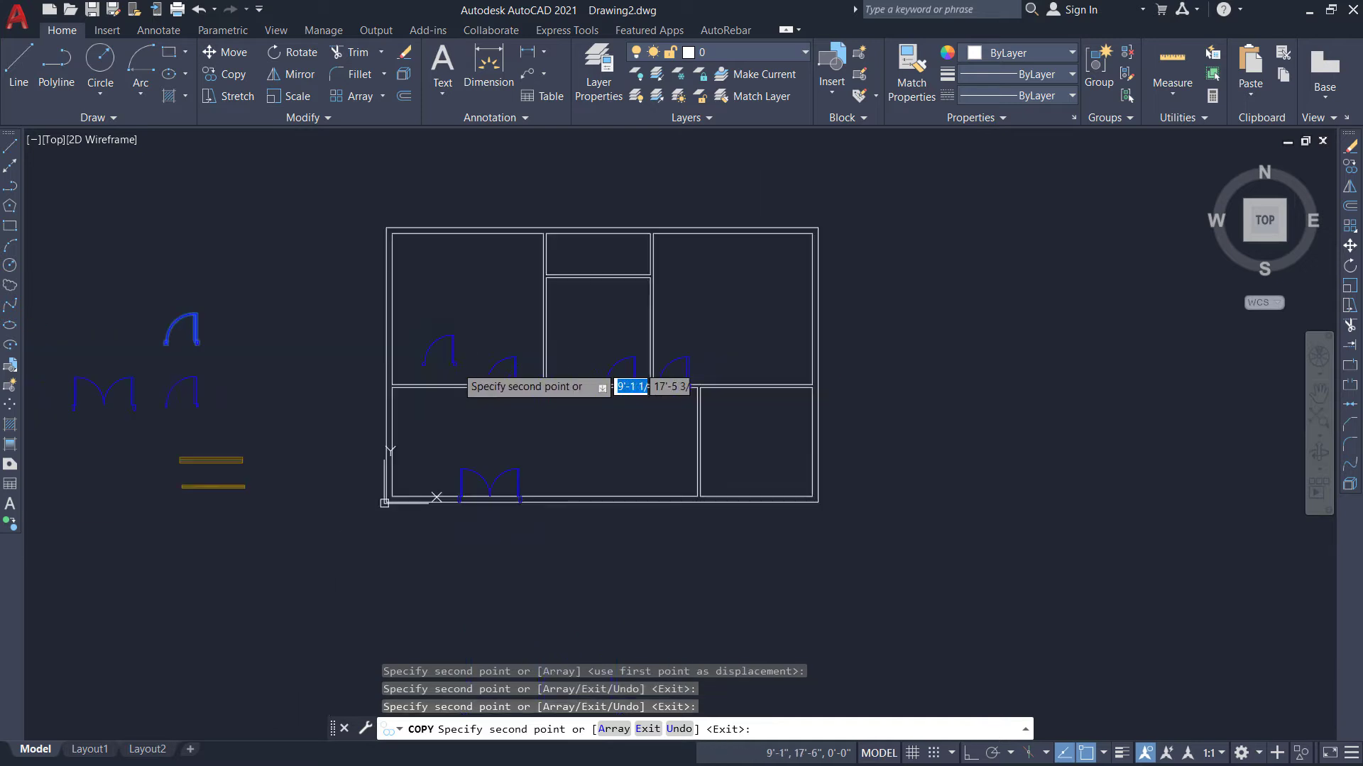
scroll(505, 427, "down", 2)
scroll(578, 404, "up", 2)
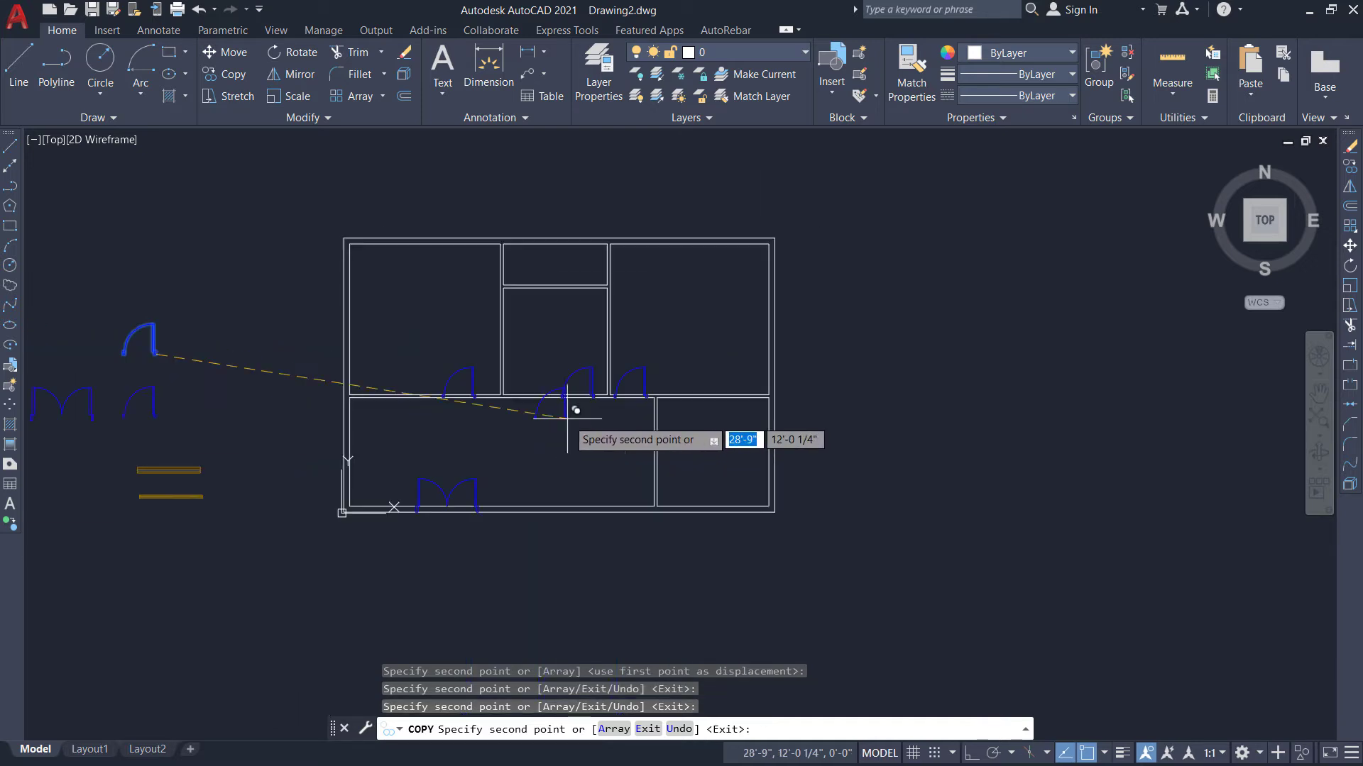
scroll(672, 467, "up", 2)
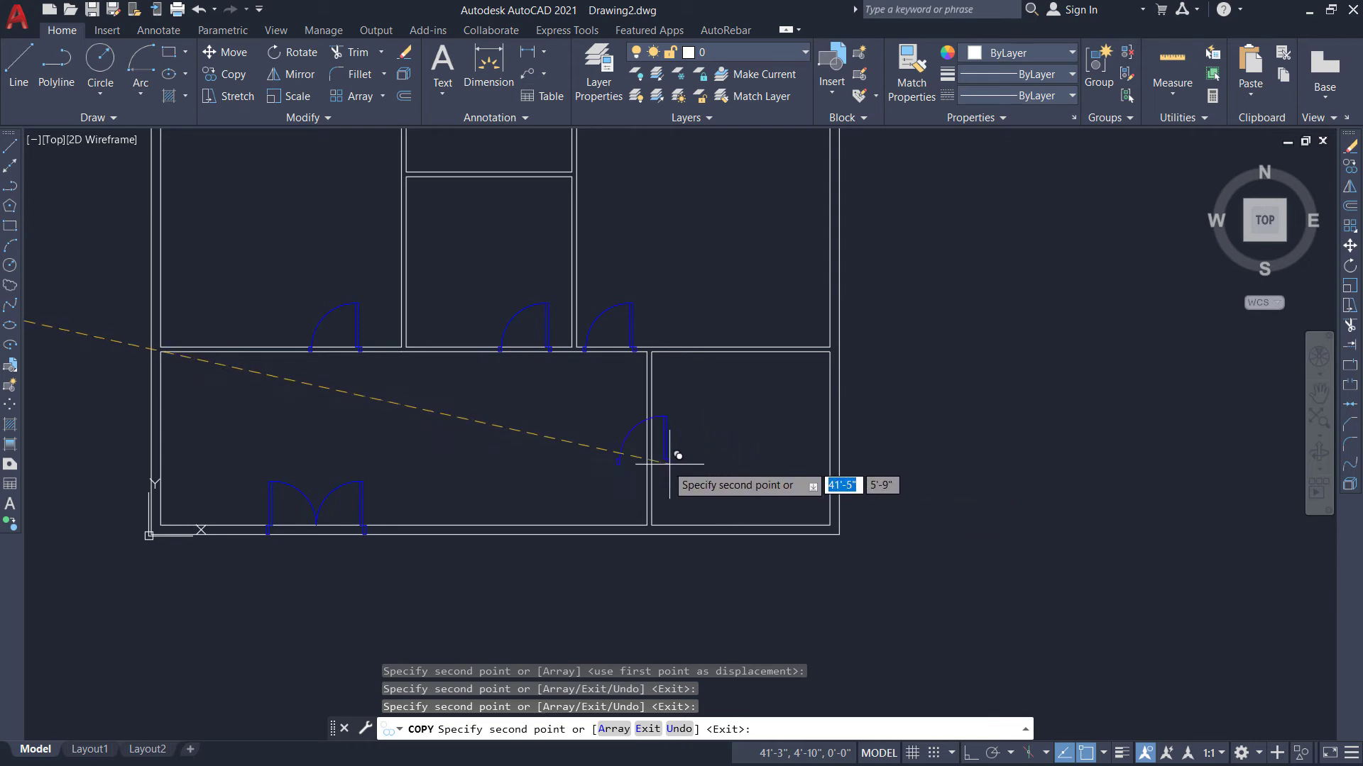
scroll(607, 456, "down", 4)
scroll(371, 371, "up", 1)
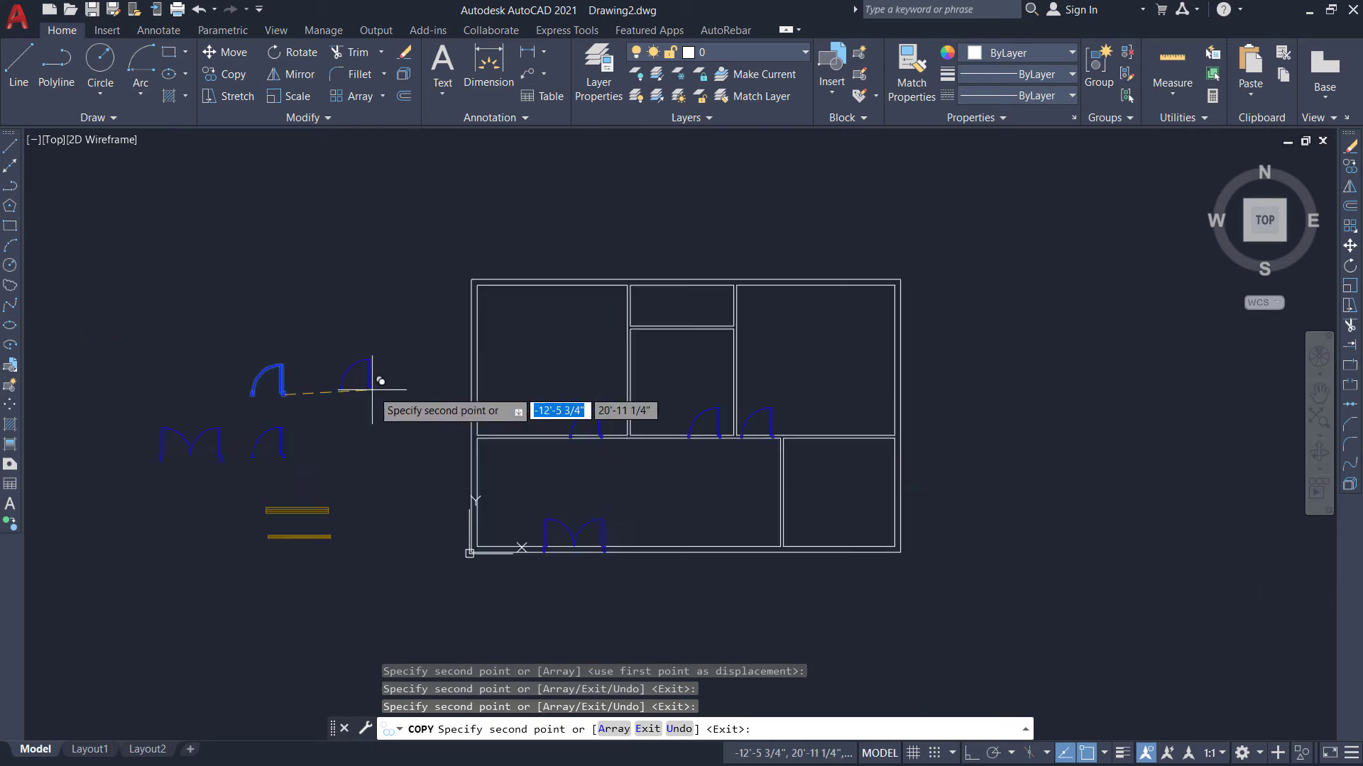
key("Escape")
Rotate the upper single door beside the floor plan 90° counterclockwise about its lower-right jamb.
scroll(220, 326, "up", 5)
left_click(134, 224)
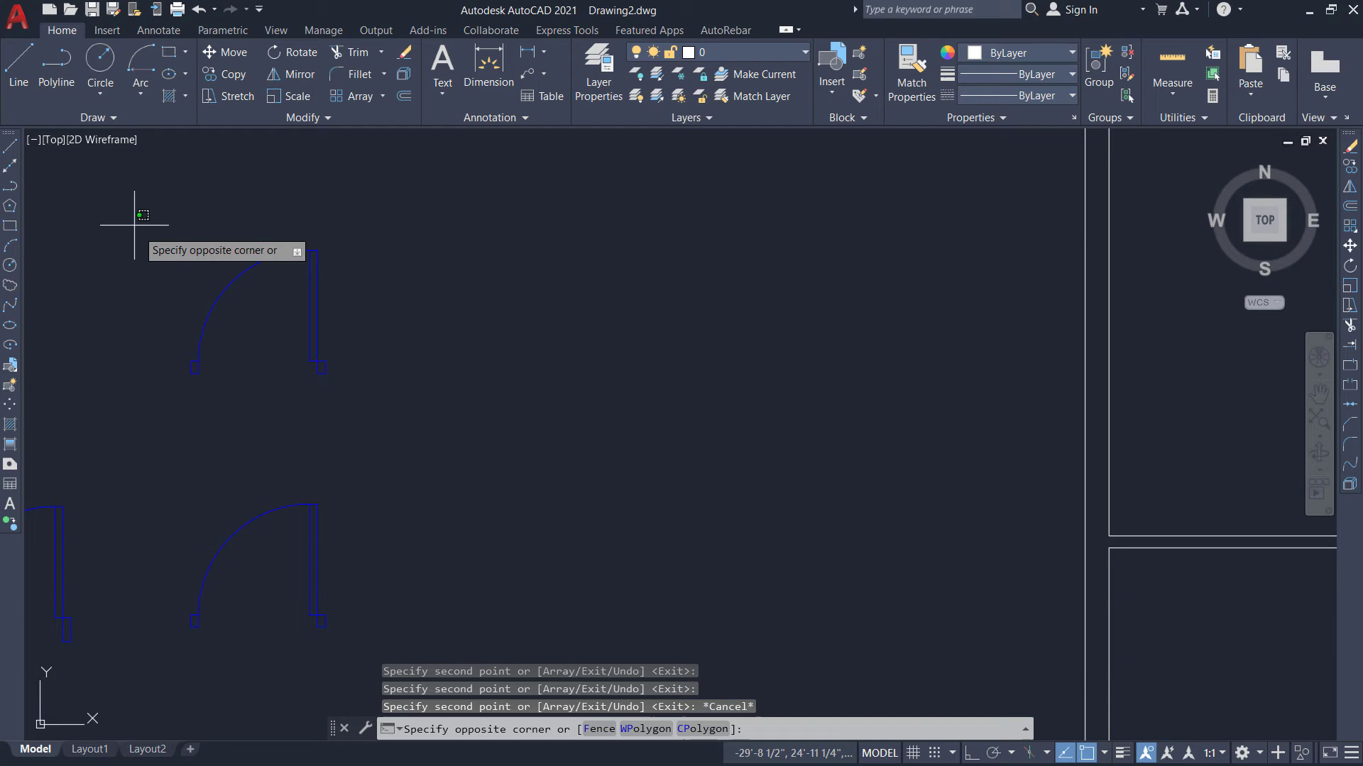
left_click(452, 428)
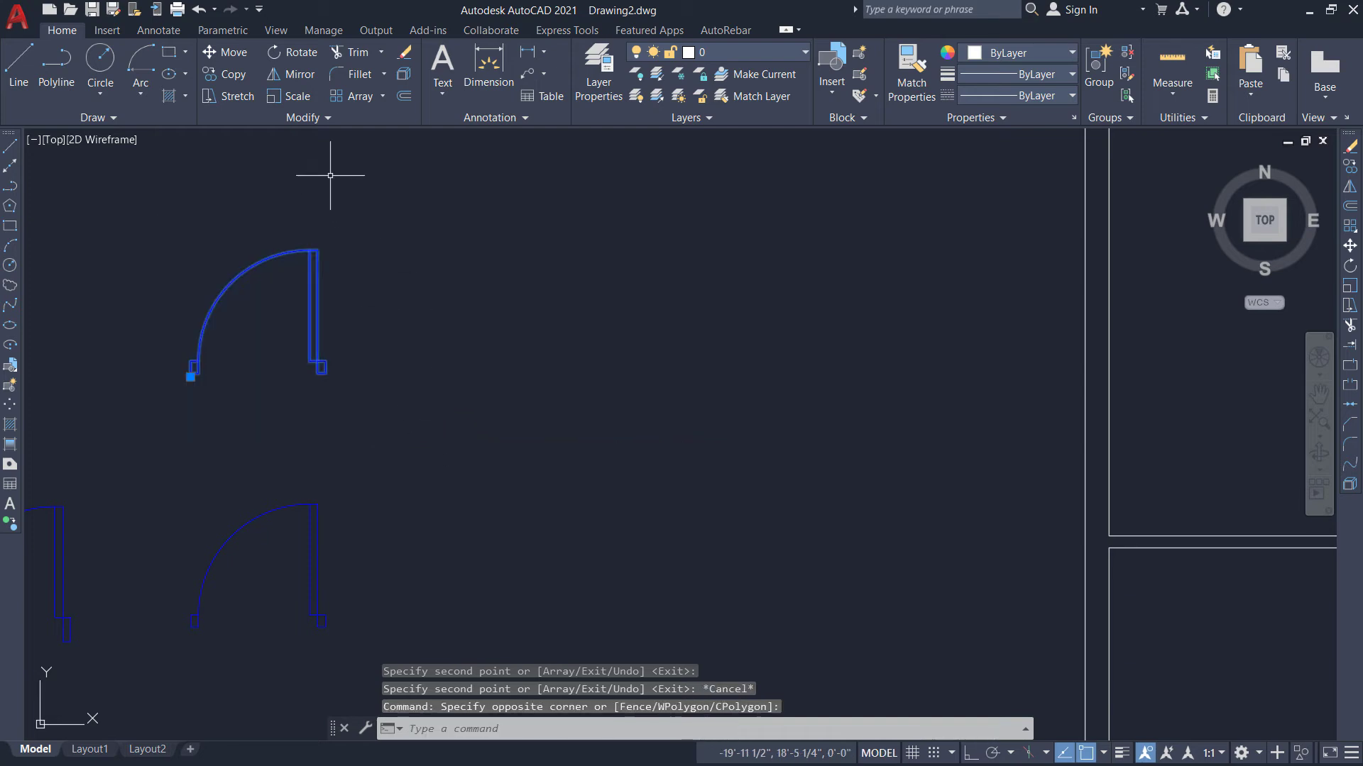
left_click(301, 53)
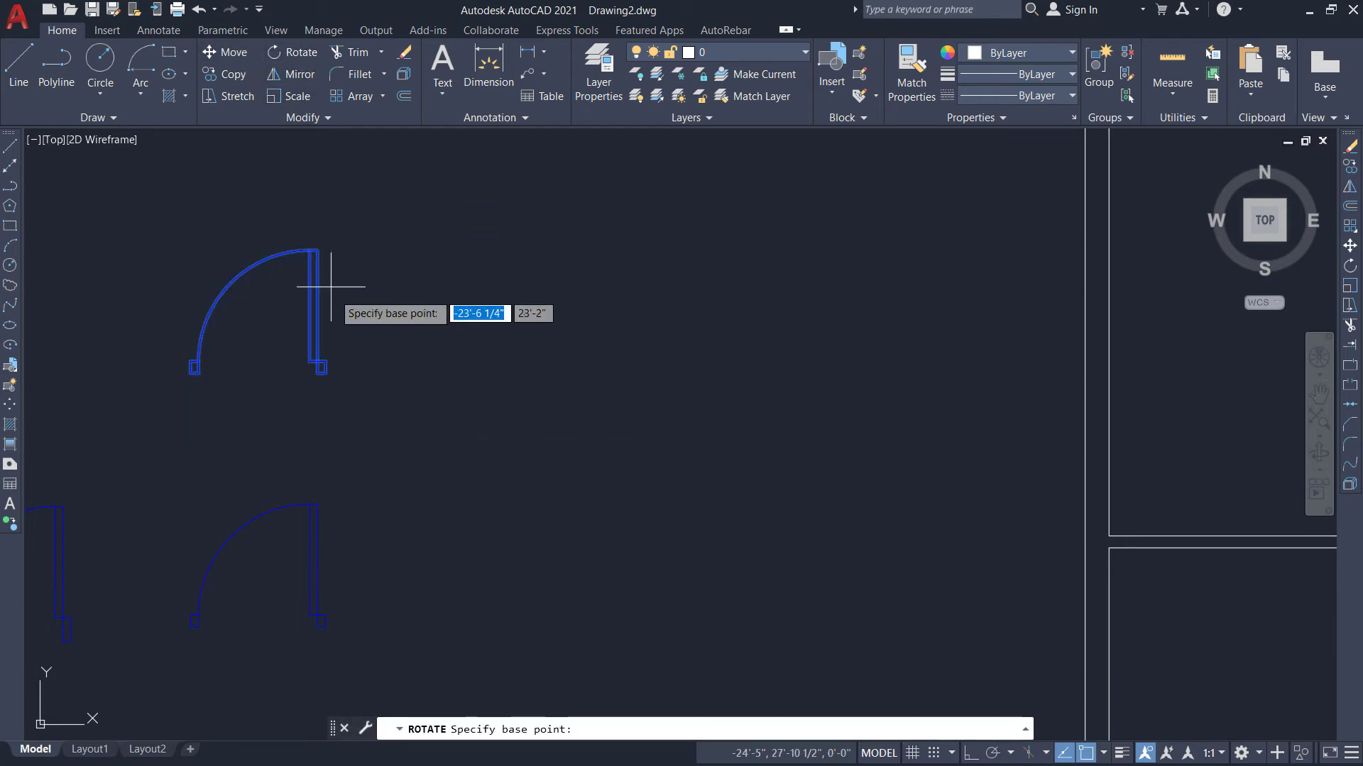
left_click(325, 370)
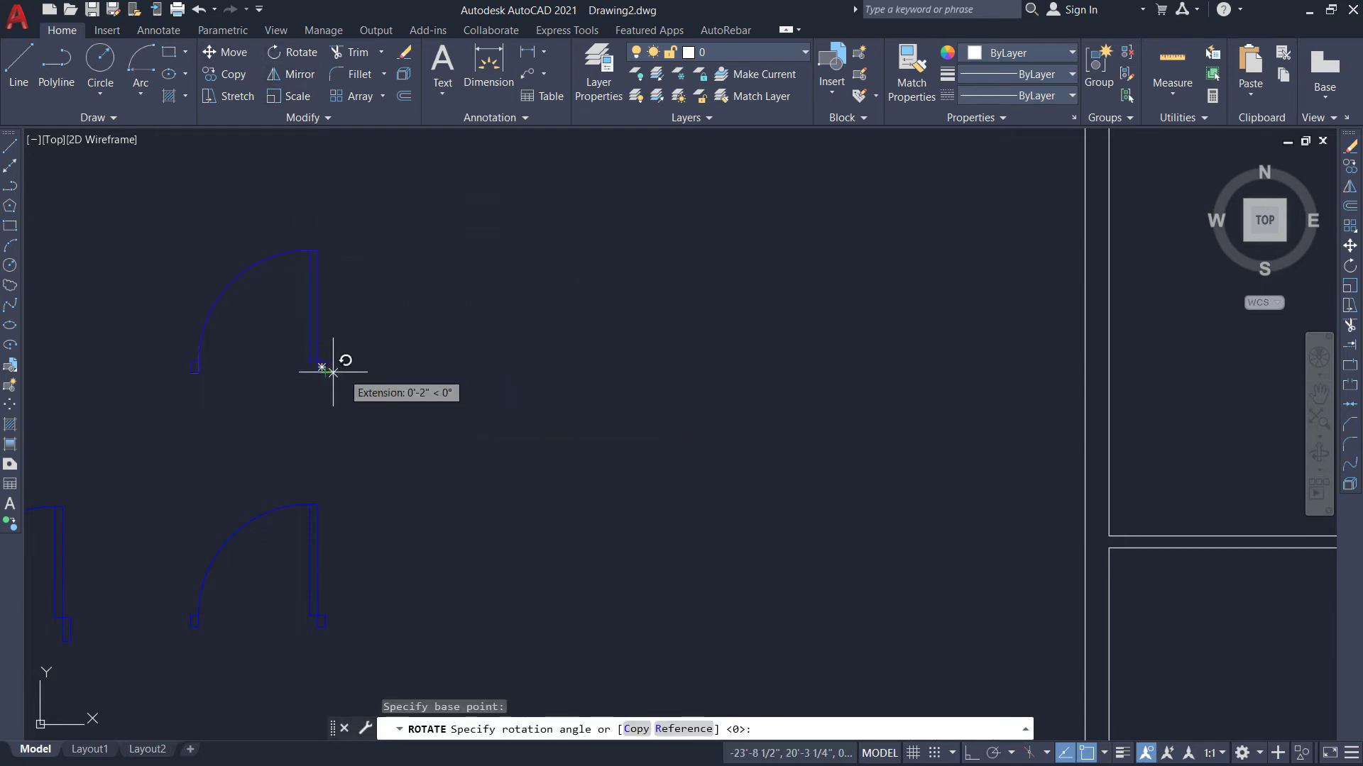
left_click(324, 149)
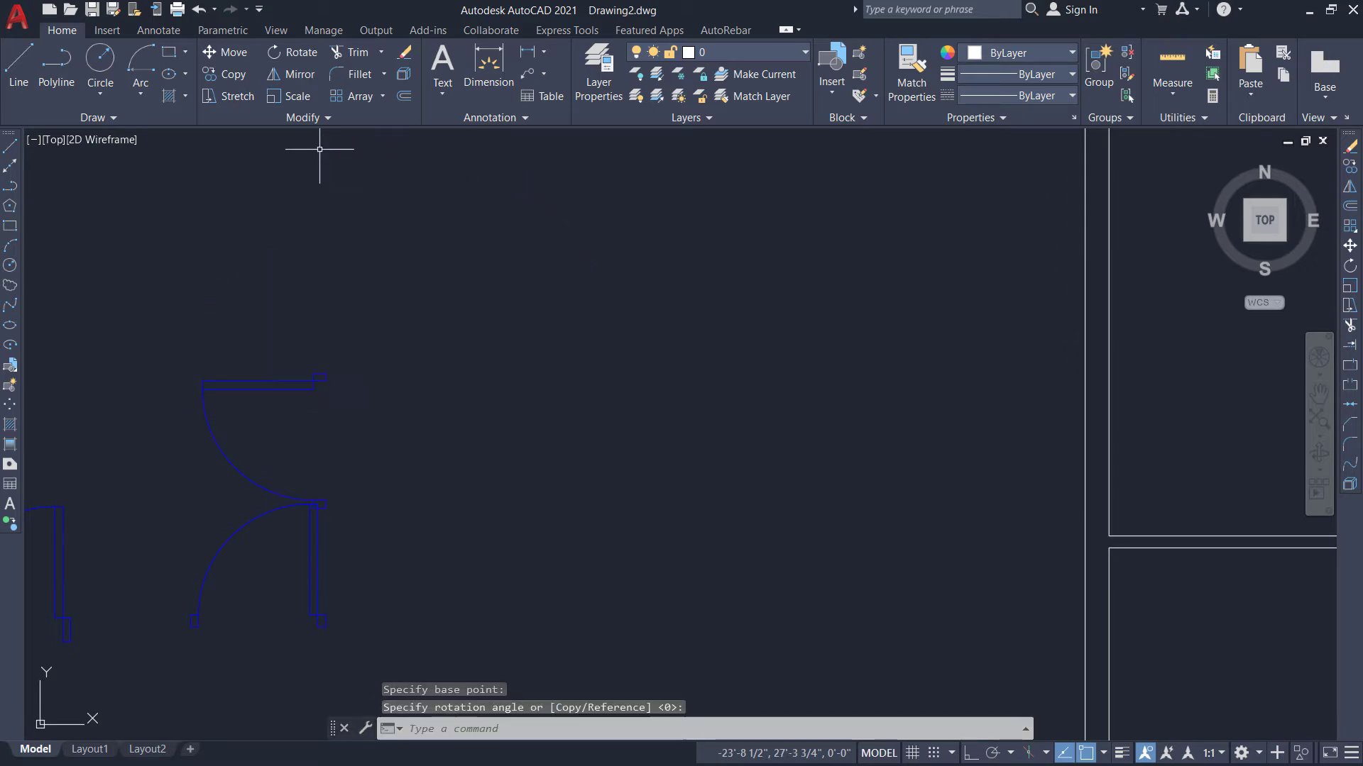
scroll(314, 203, "down", 2)
scroll(337, 231, "down", 2)
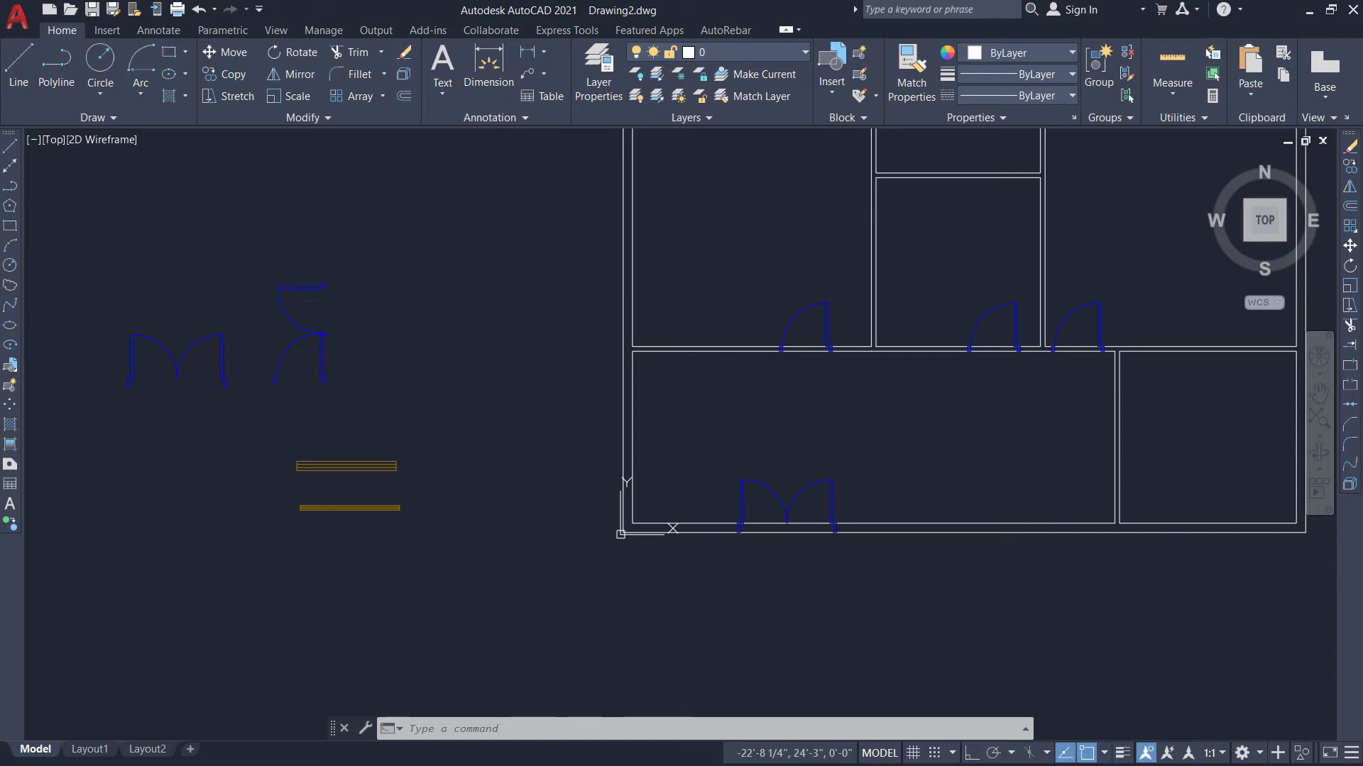
left_click(333, 304)
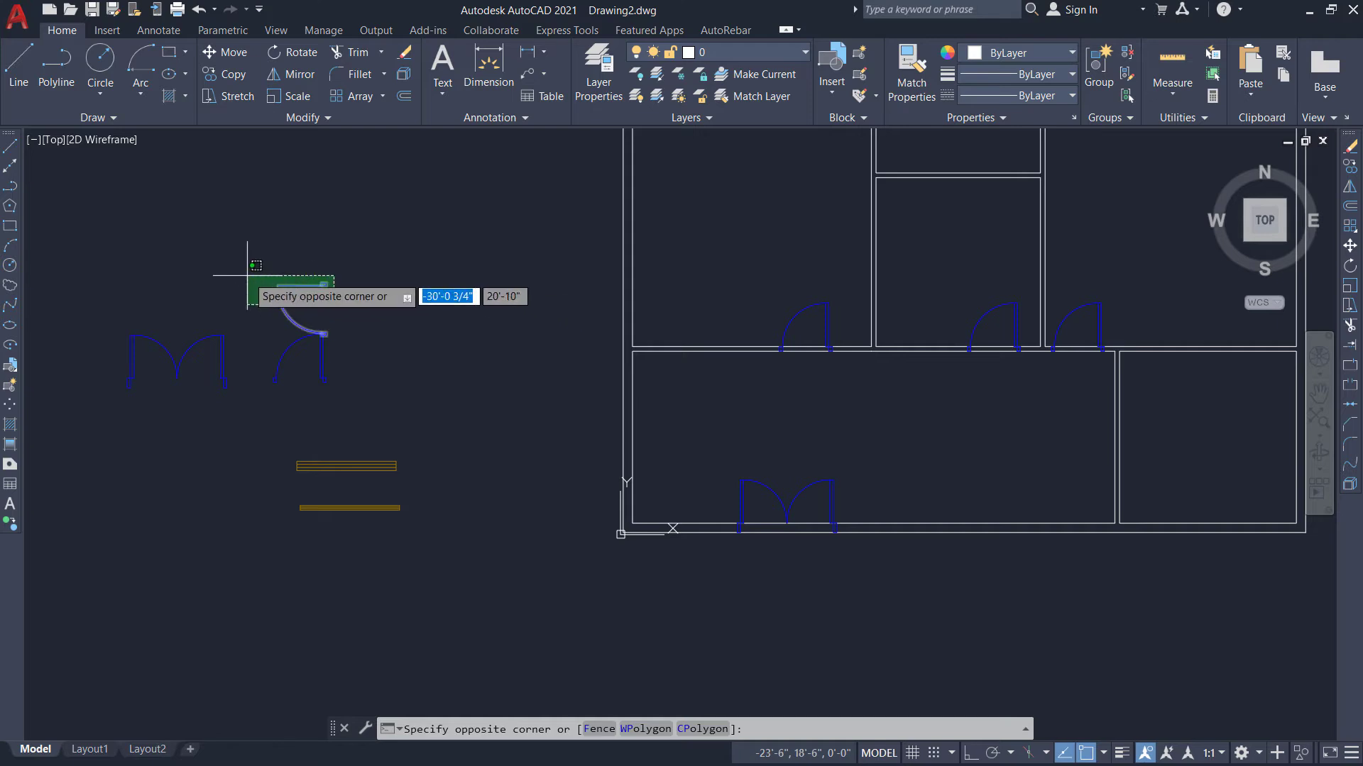
left_click(253, 267)
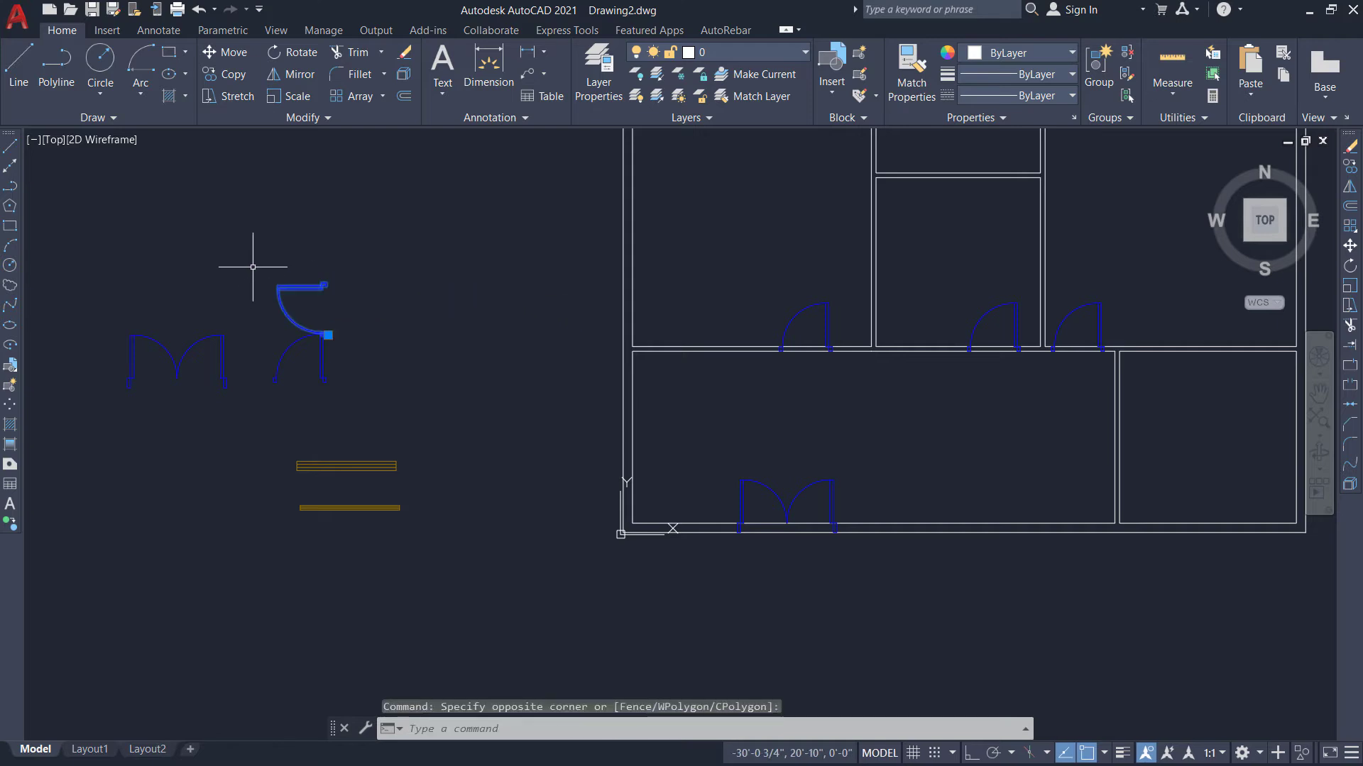
left_click(299, 76)
left_click(323, 285)
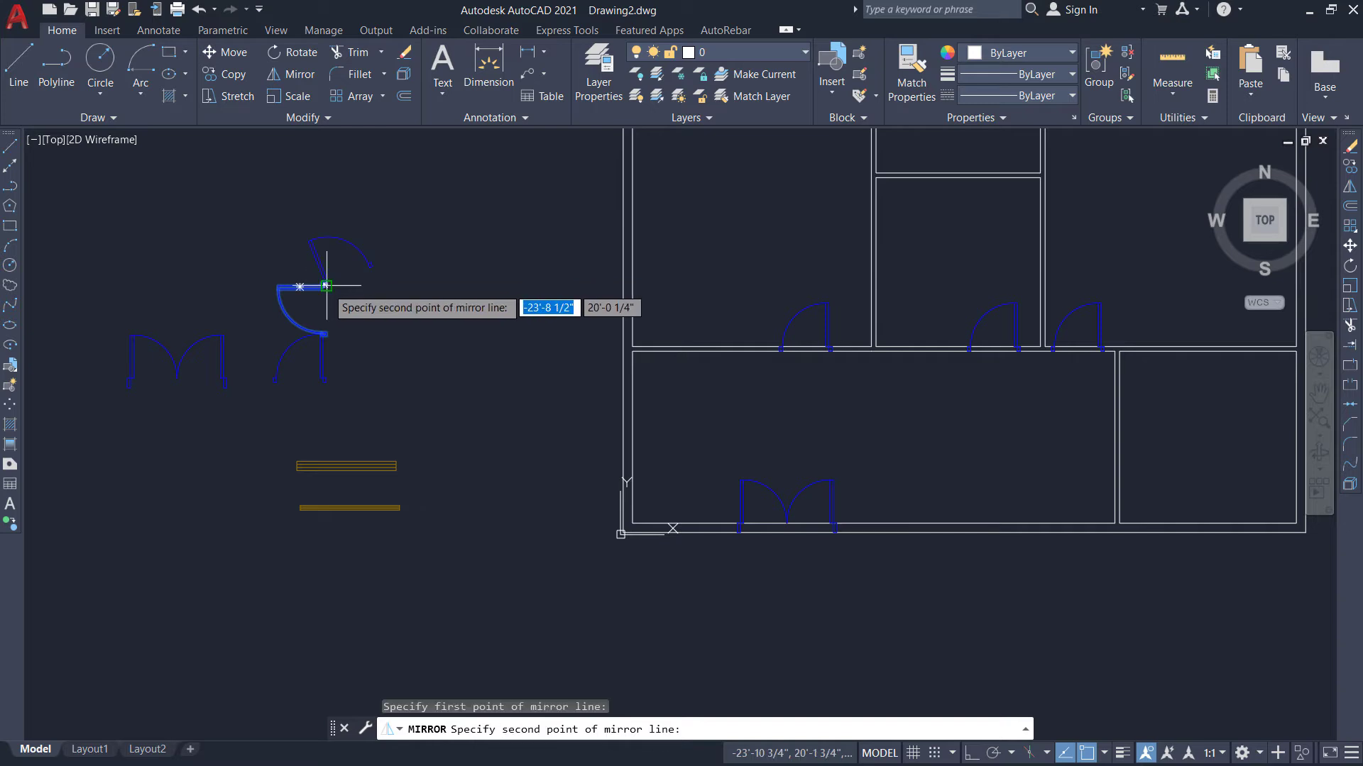
left_click(324, 381)
scroll(355, 328, "up", 5)
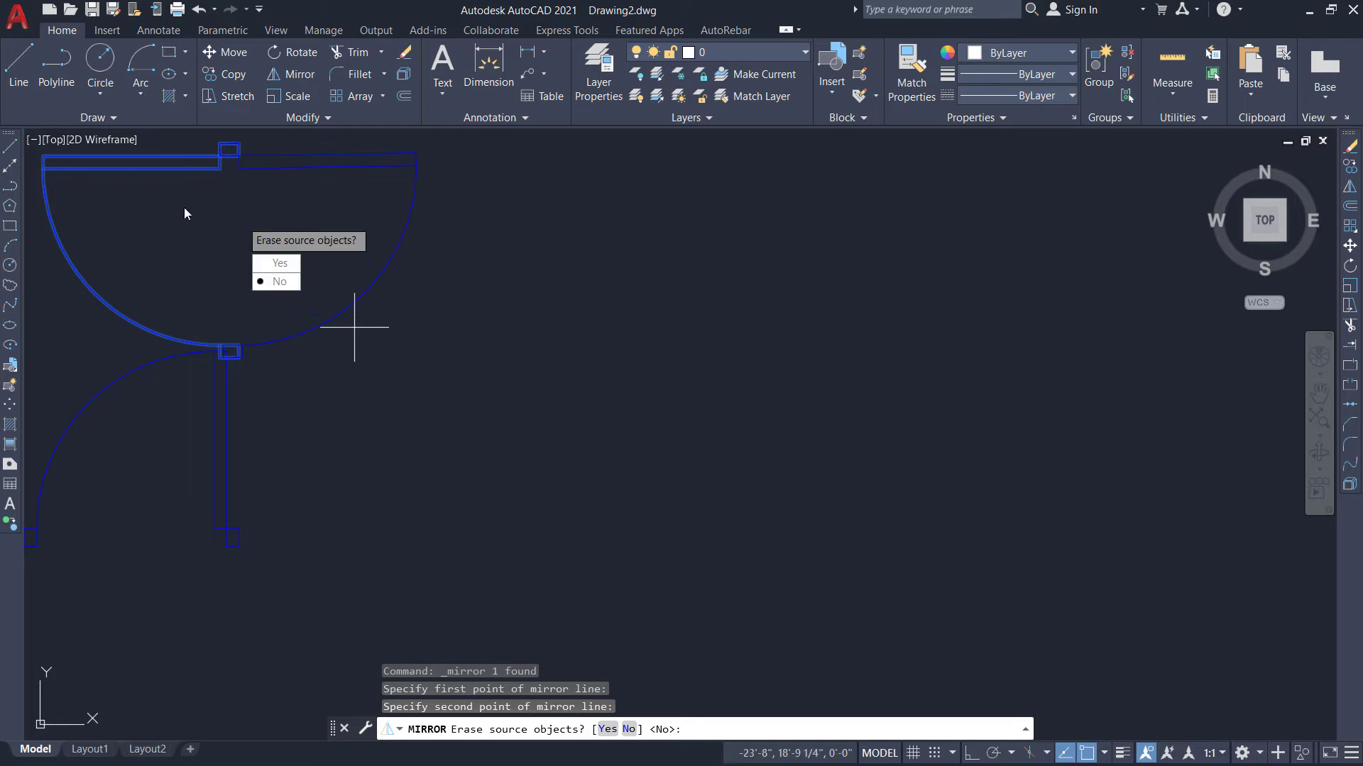
key("Escape")
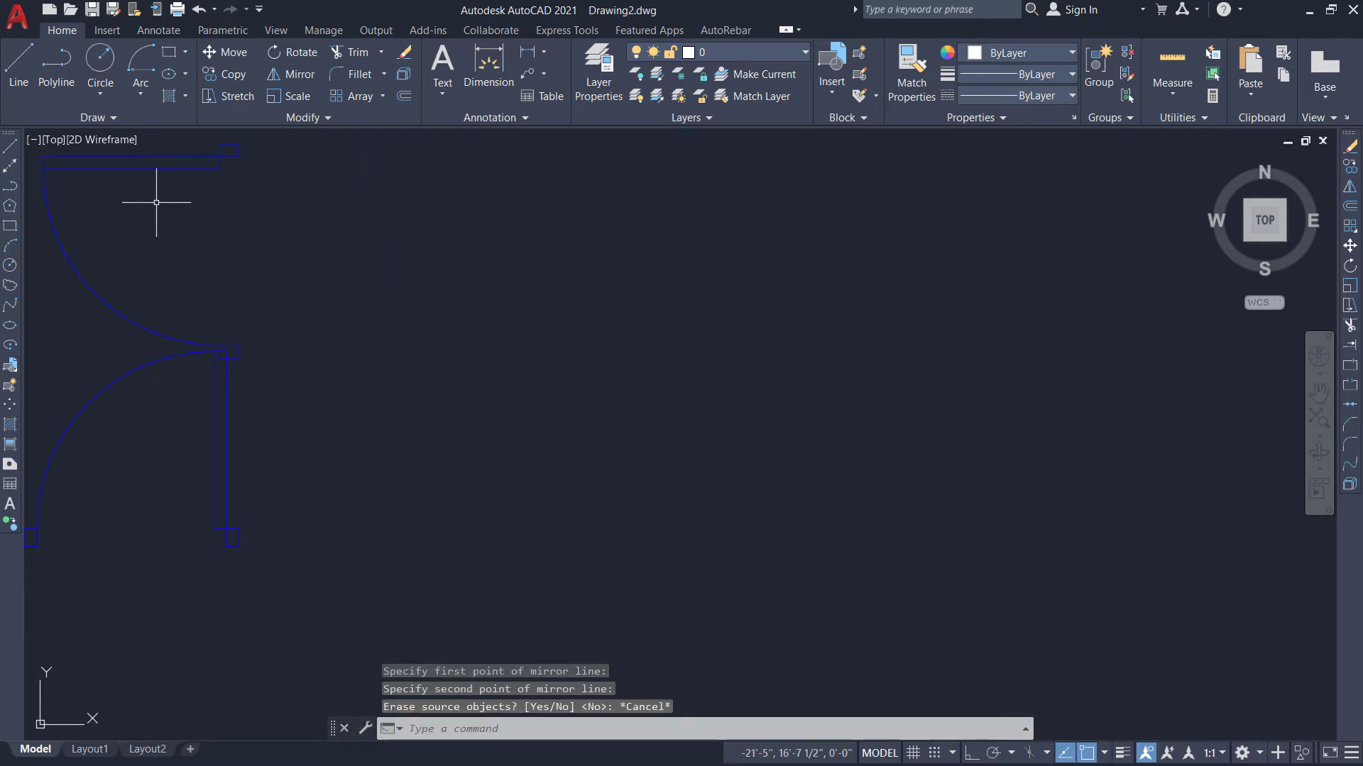
Mirror the rotated single door across a vertical line along its jambs' outer edge, erasing the source object.
left_click(142, 239)
scroll(268, 248, "down", 4)
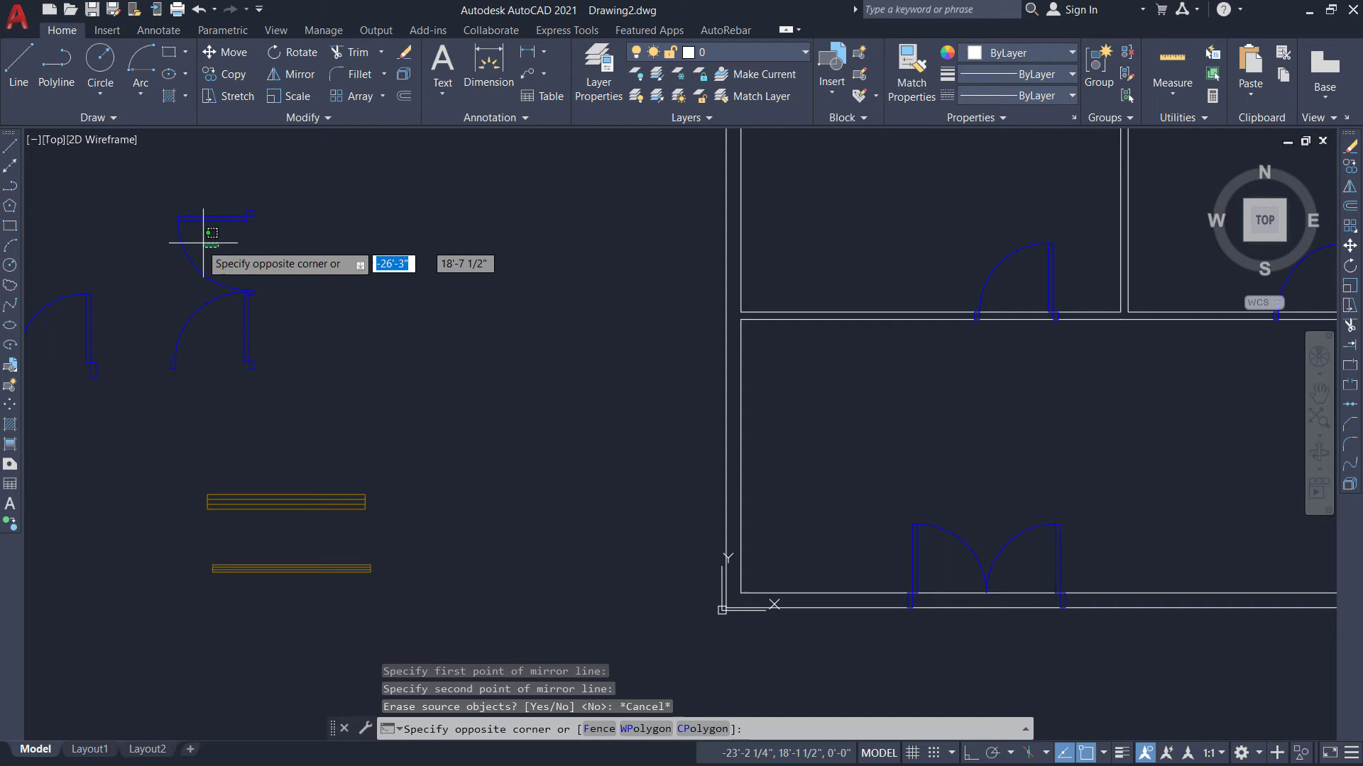
left_click(166, 193)
scroll(204, 189, "up", 4)
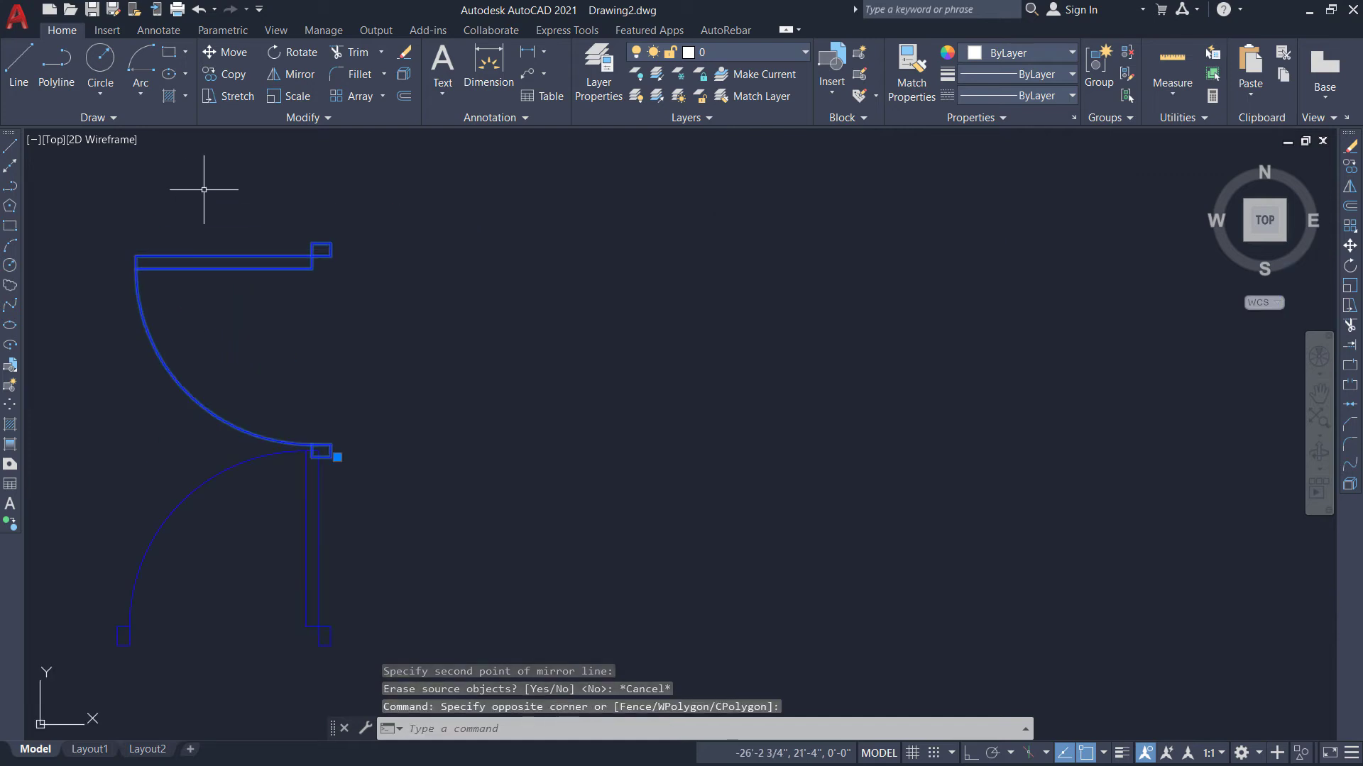
left_click(307, 75)
left_click(321, 249)
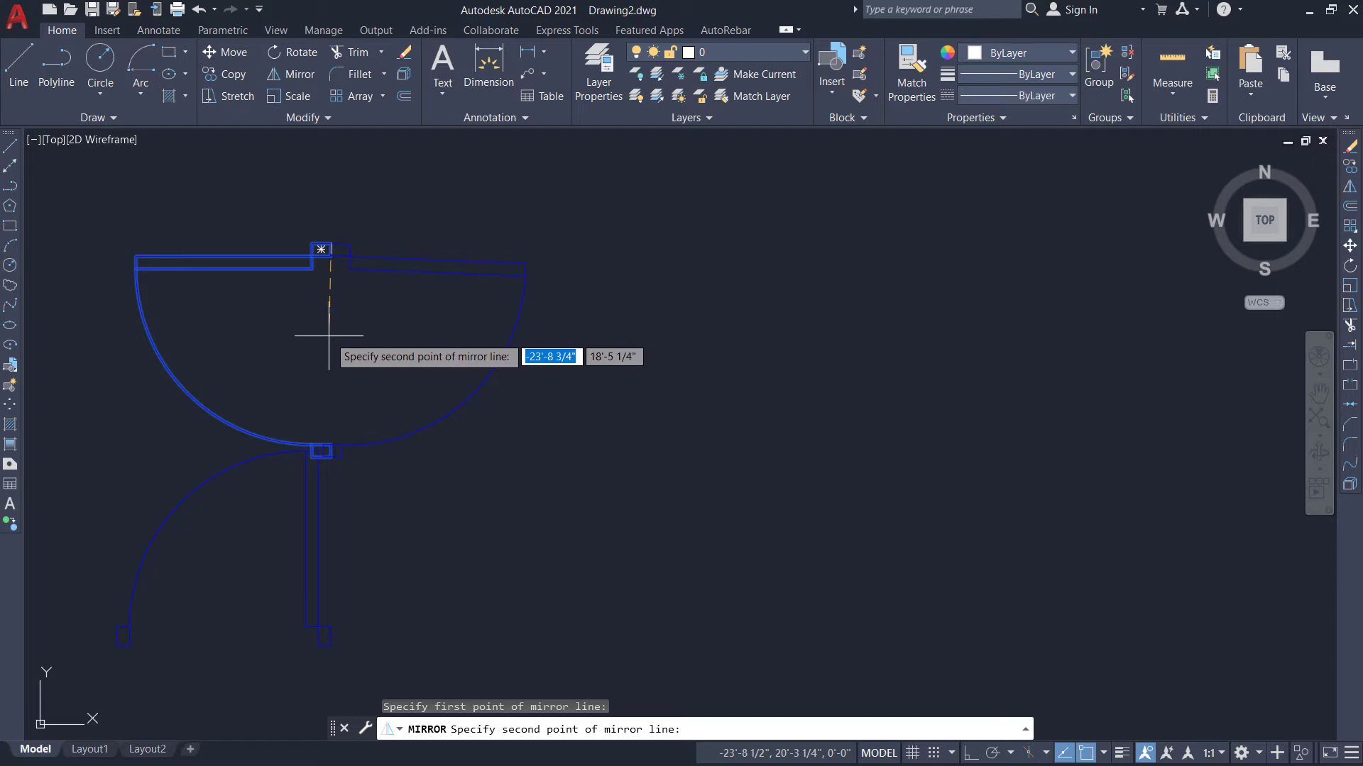
key("F8")
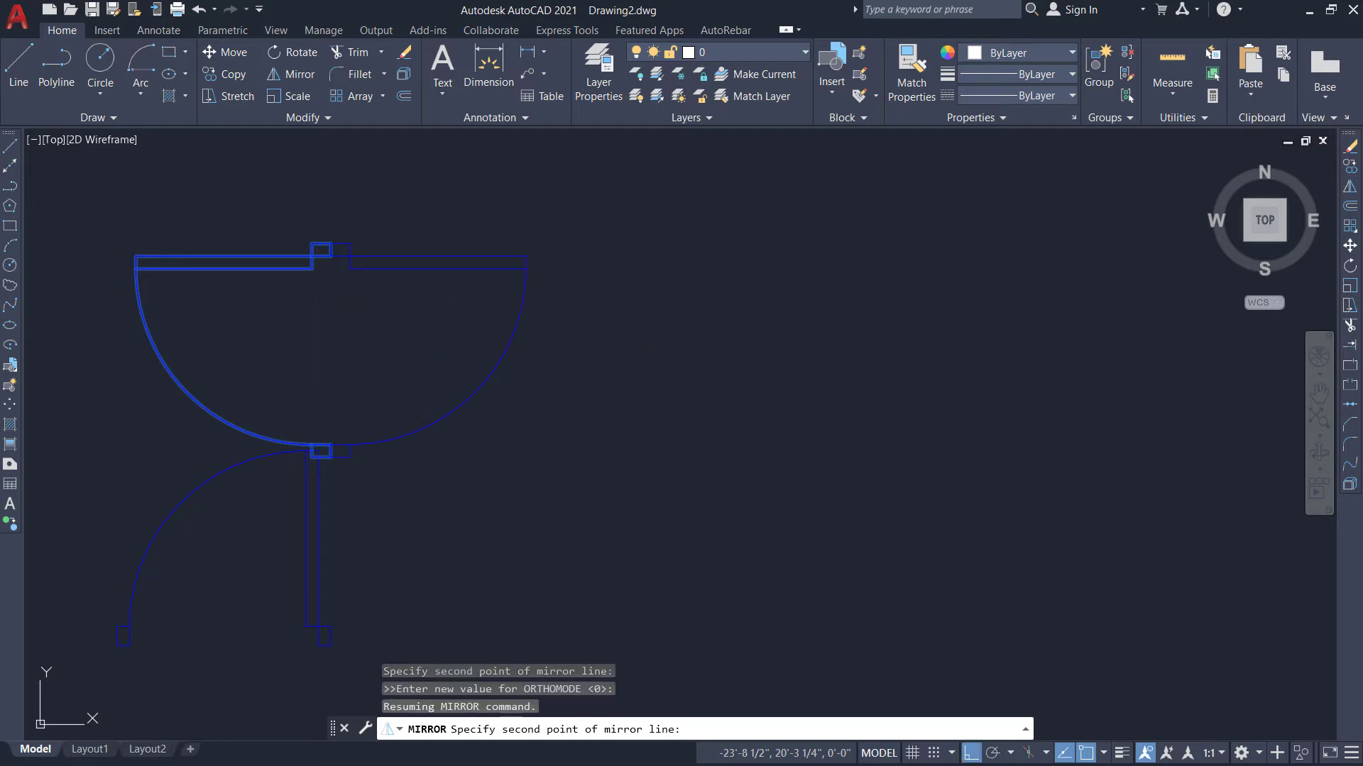
left_click(318, 349)
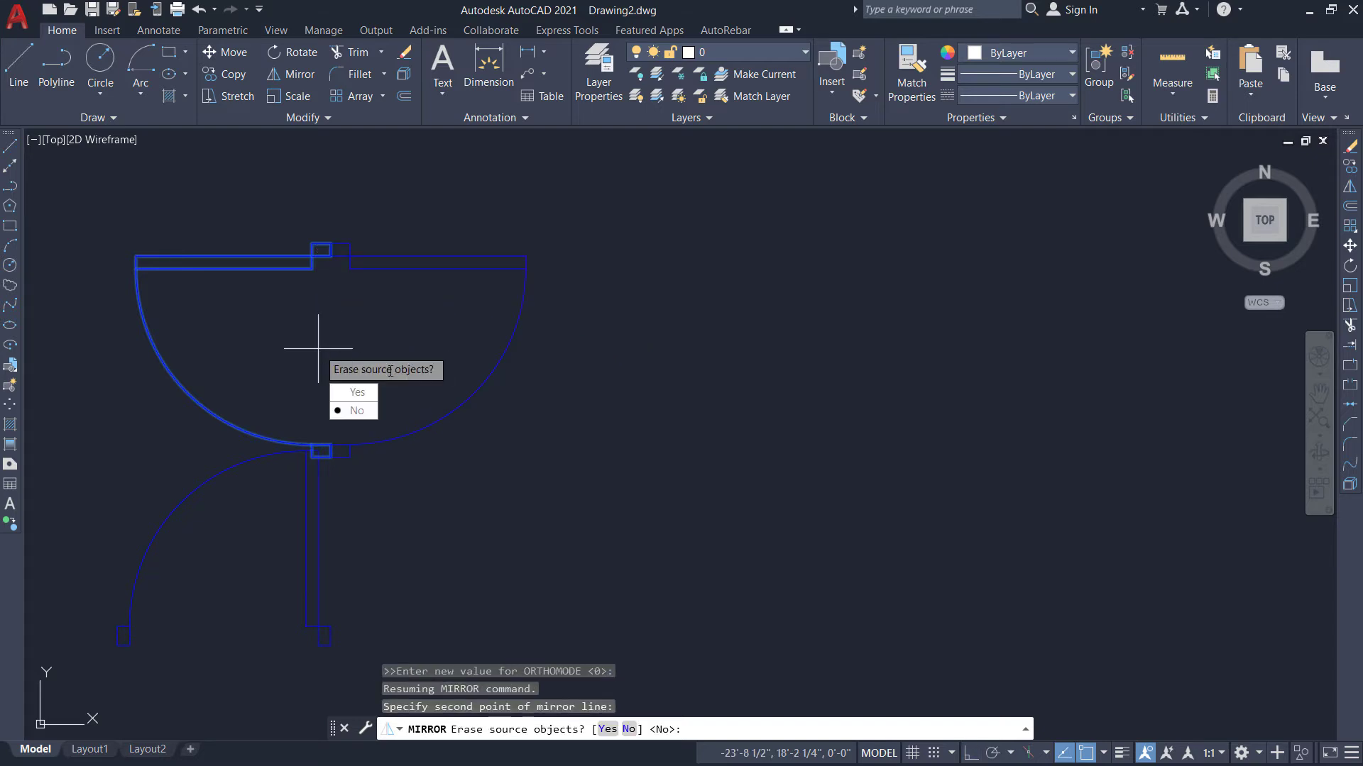
left_click(357, 392)
Move the mirrored door by its upper jamb's outer corner to the upper end of the vertical wall beside the lower-right room.
left_click(560, 420)
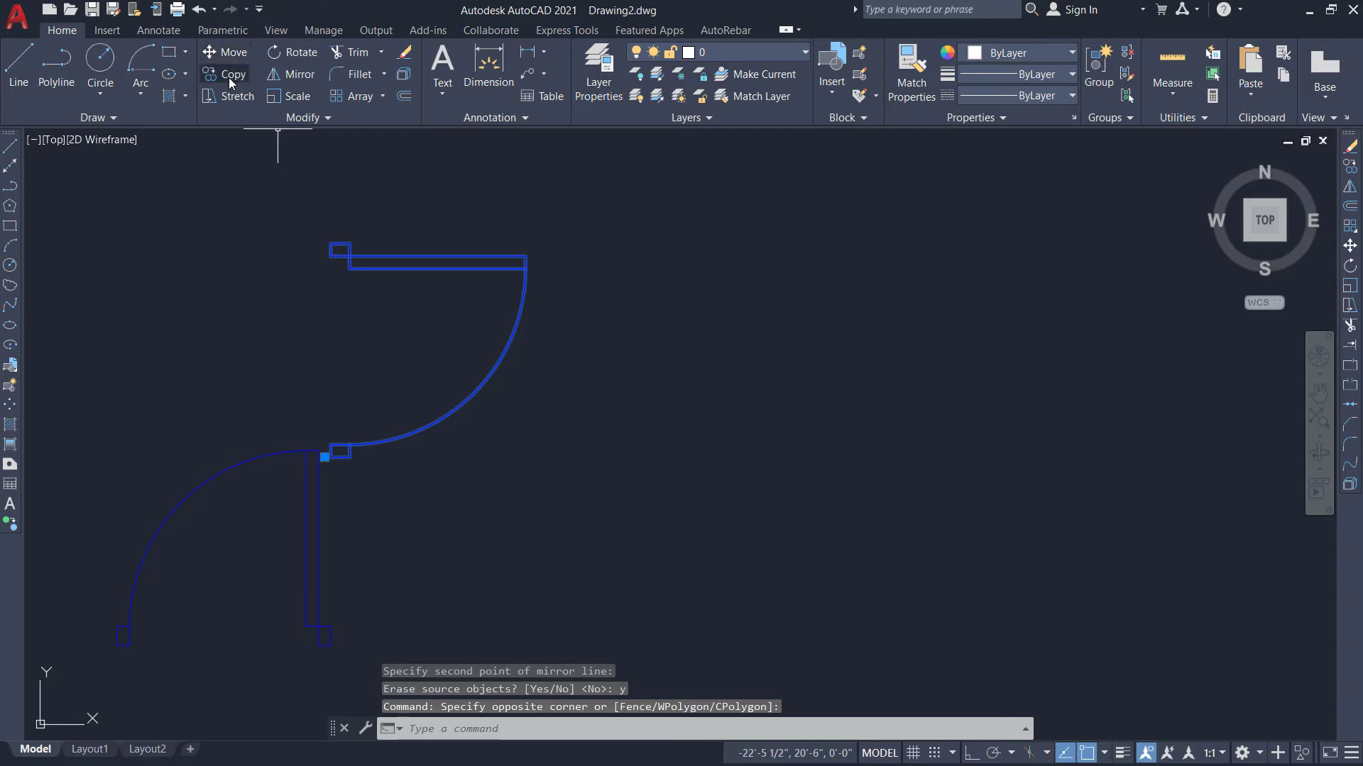
left_click(225, 54)
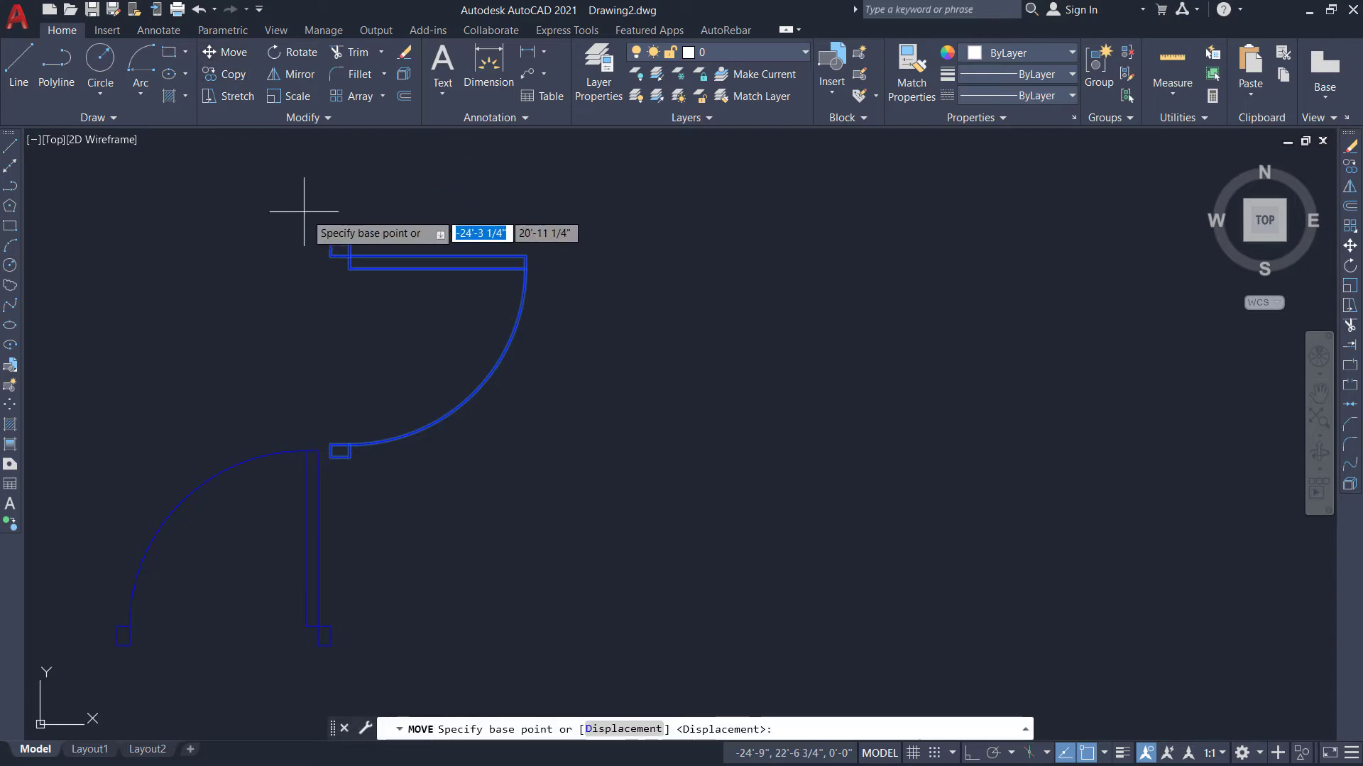
left_click(331, 243)
scroll(219, 279, "down", 5)
scroll(1092, 360, "up", 5)
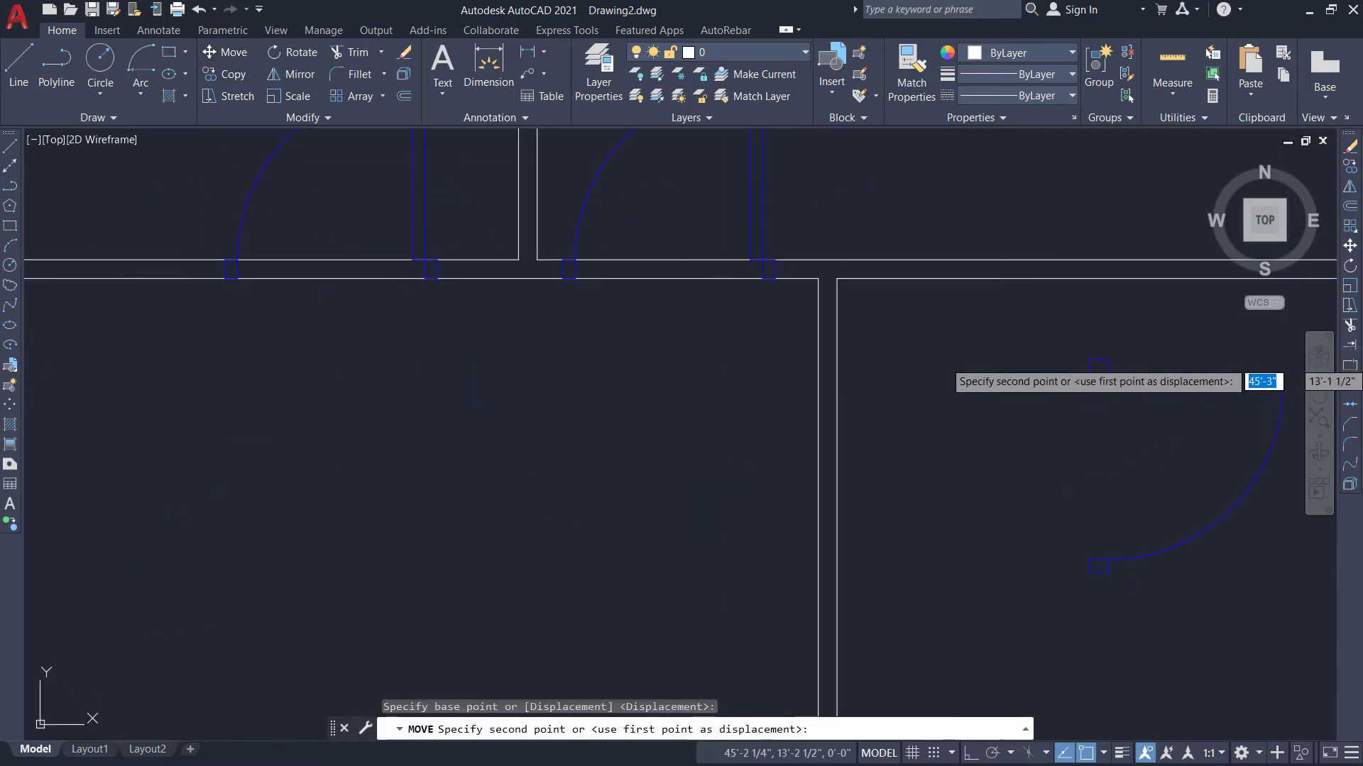
scroll(1071, 369, "up", 2)
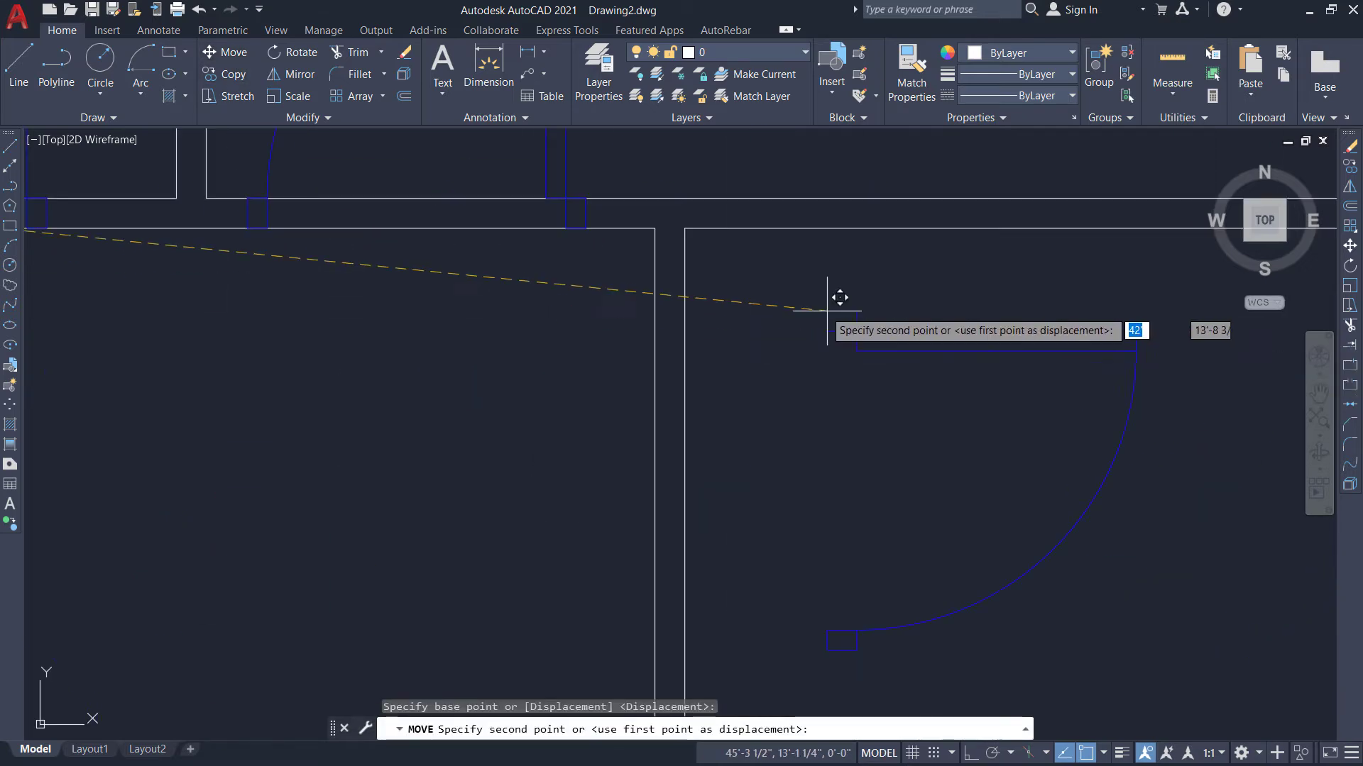
left_click(668, 214)
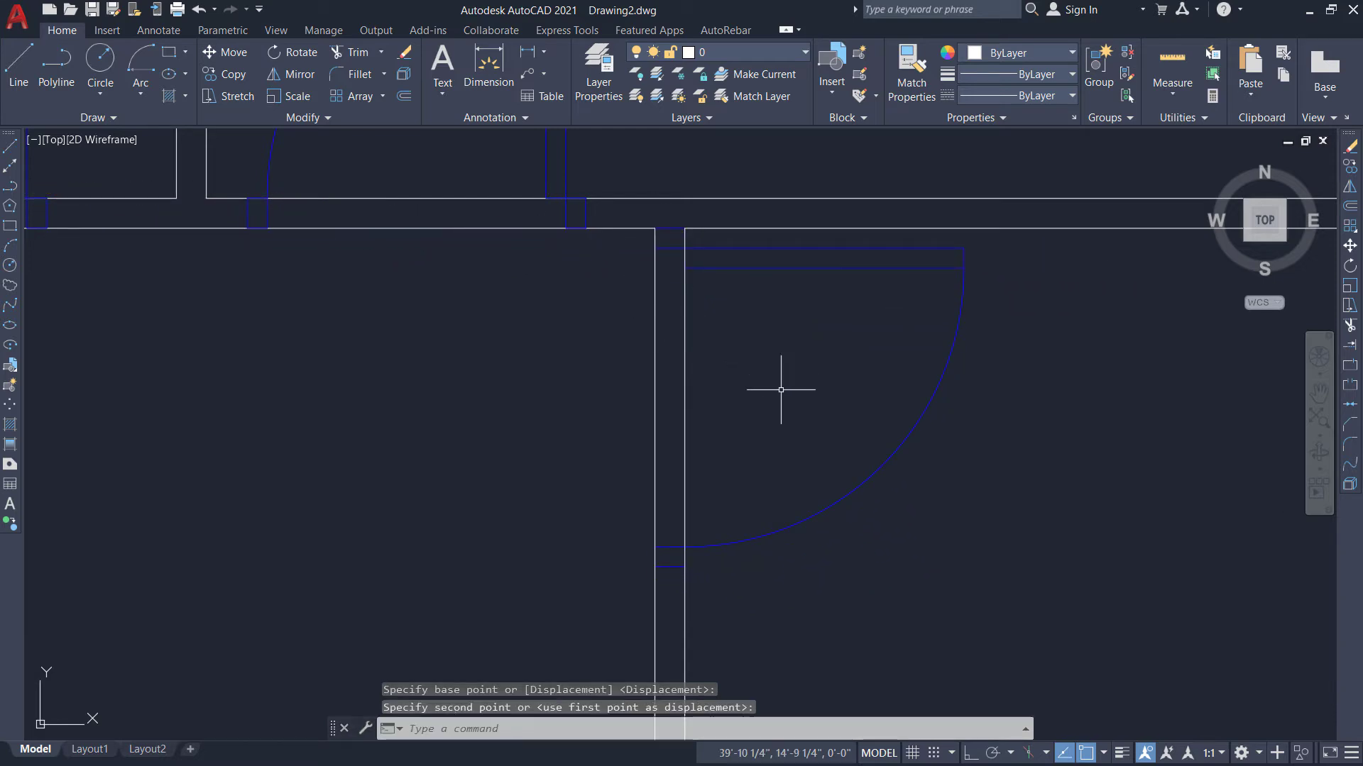
Trim the wall lines out of the three single-door openings in the long horizontal inner wall.
scroll(694, 352, "down", 2)
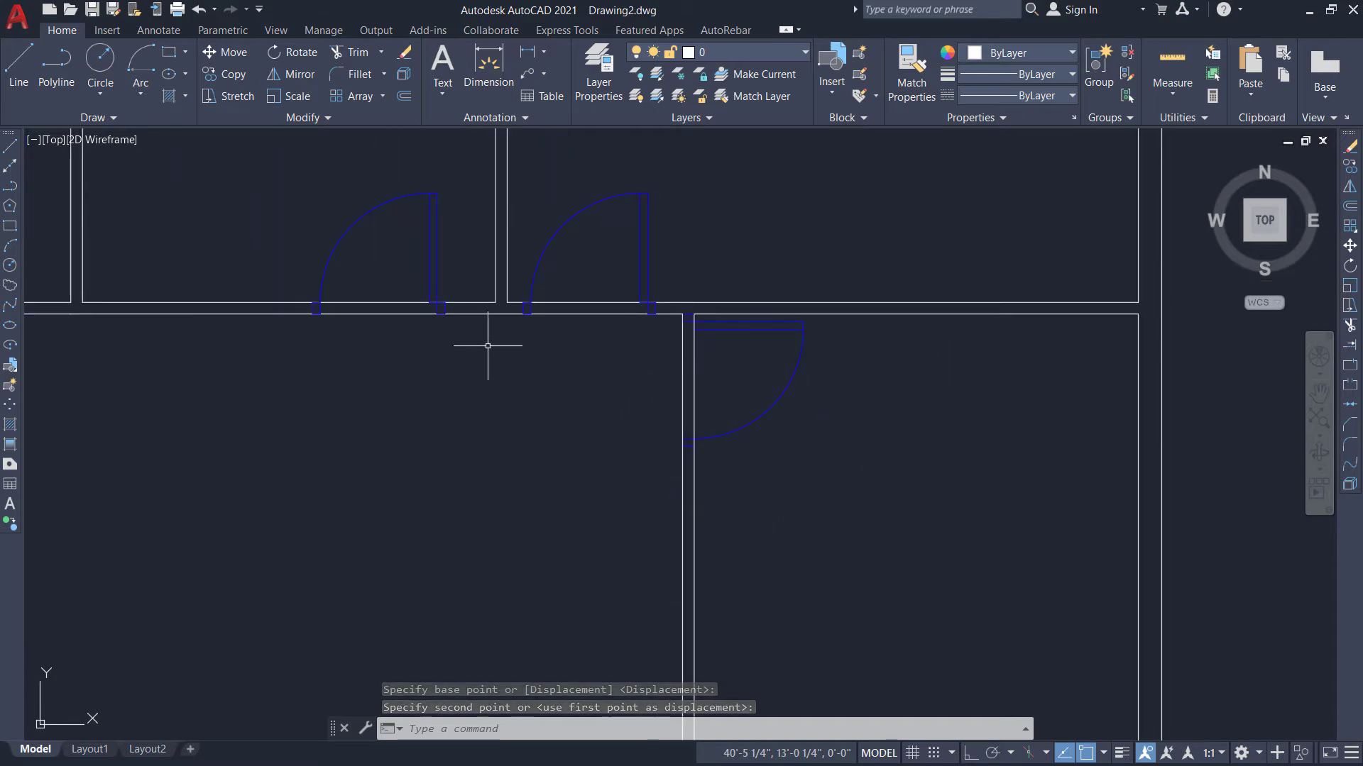
scroll(572, 419, "down", 1)
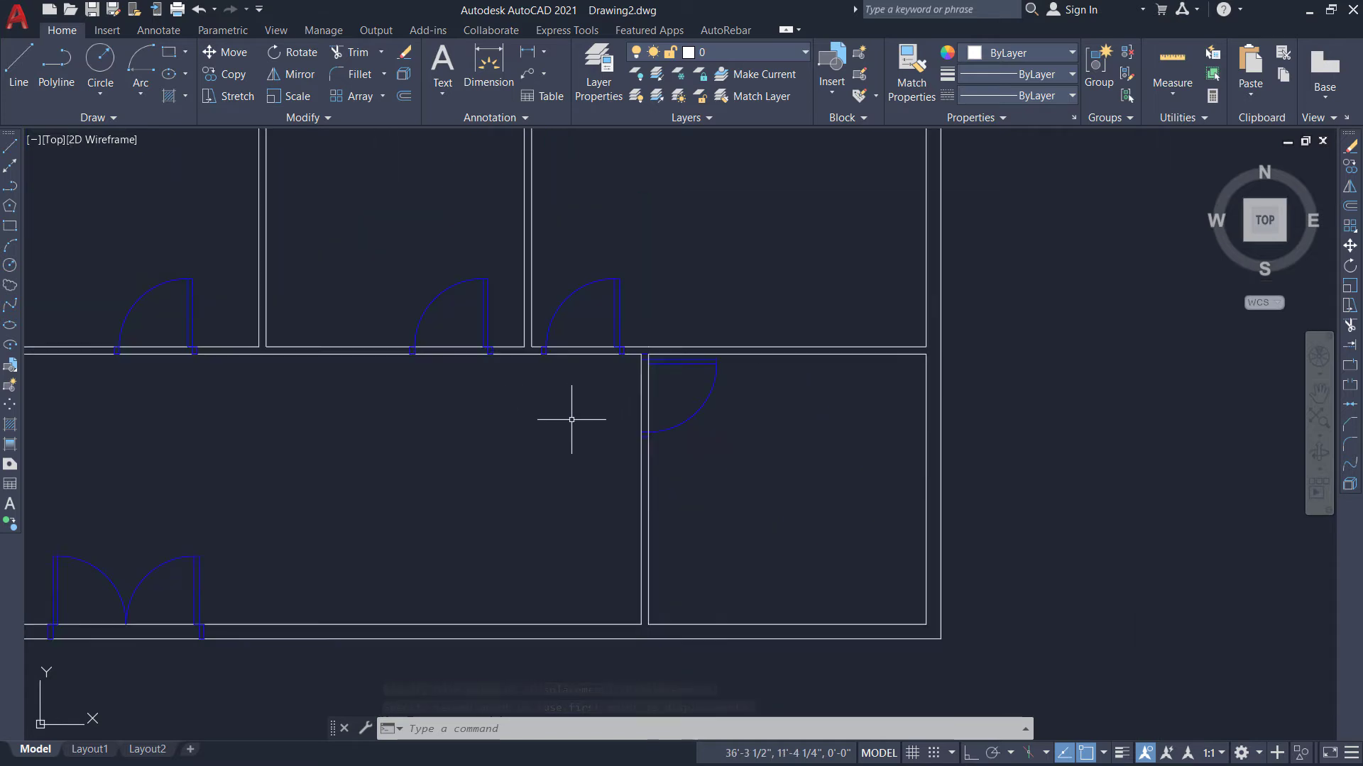
scroll(478, 407, "down", 1)
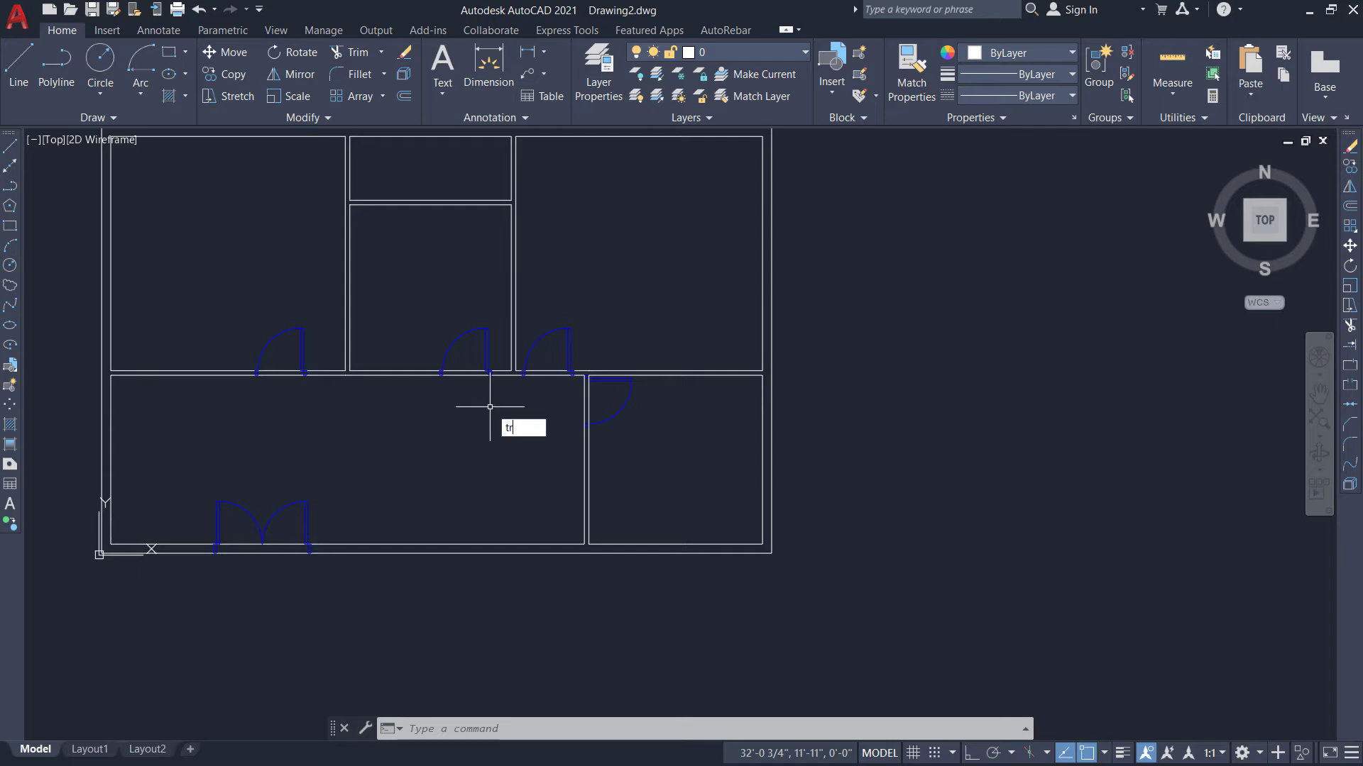
key("Return")
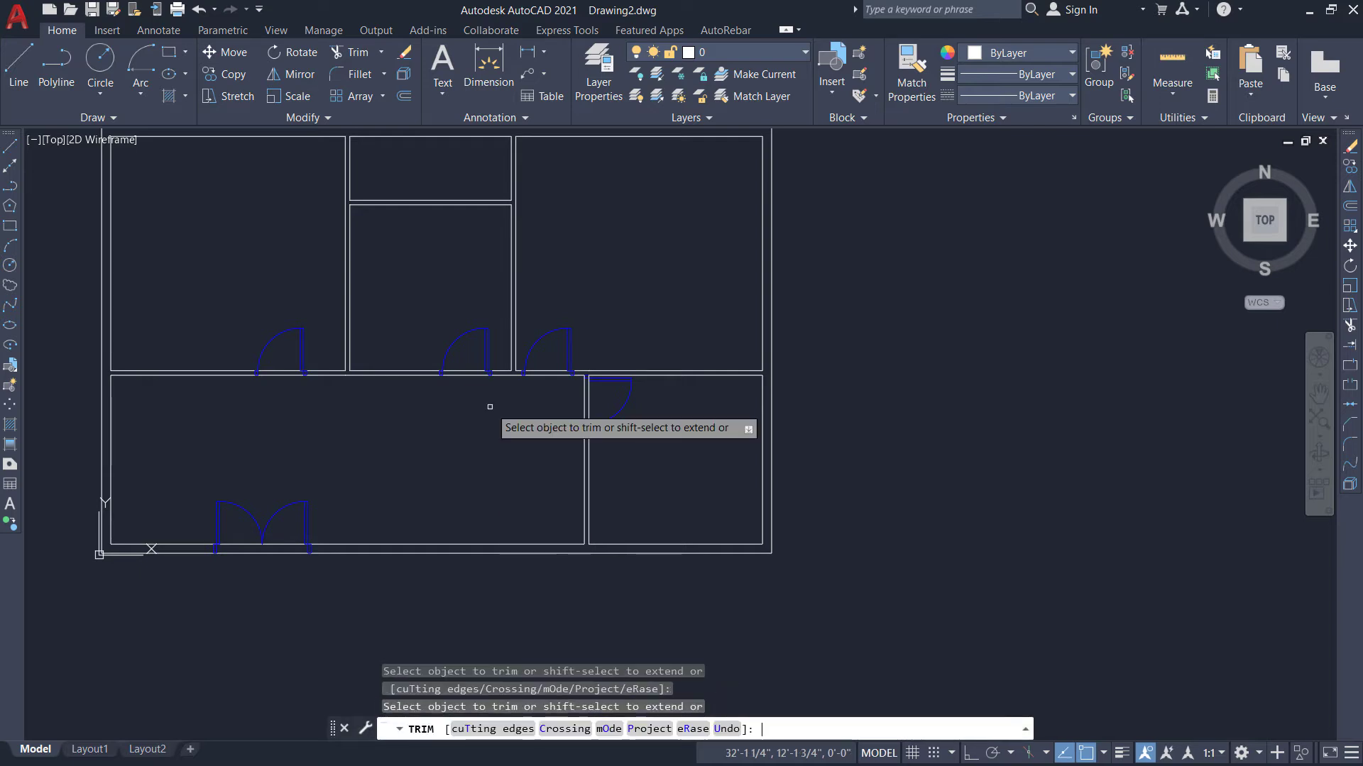
scroll(260, 346, "up", 2)
left_click(336, 430)
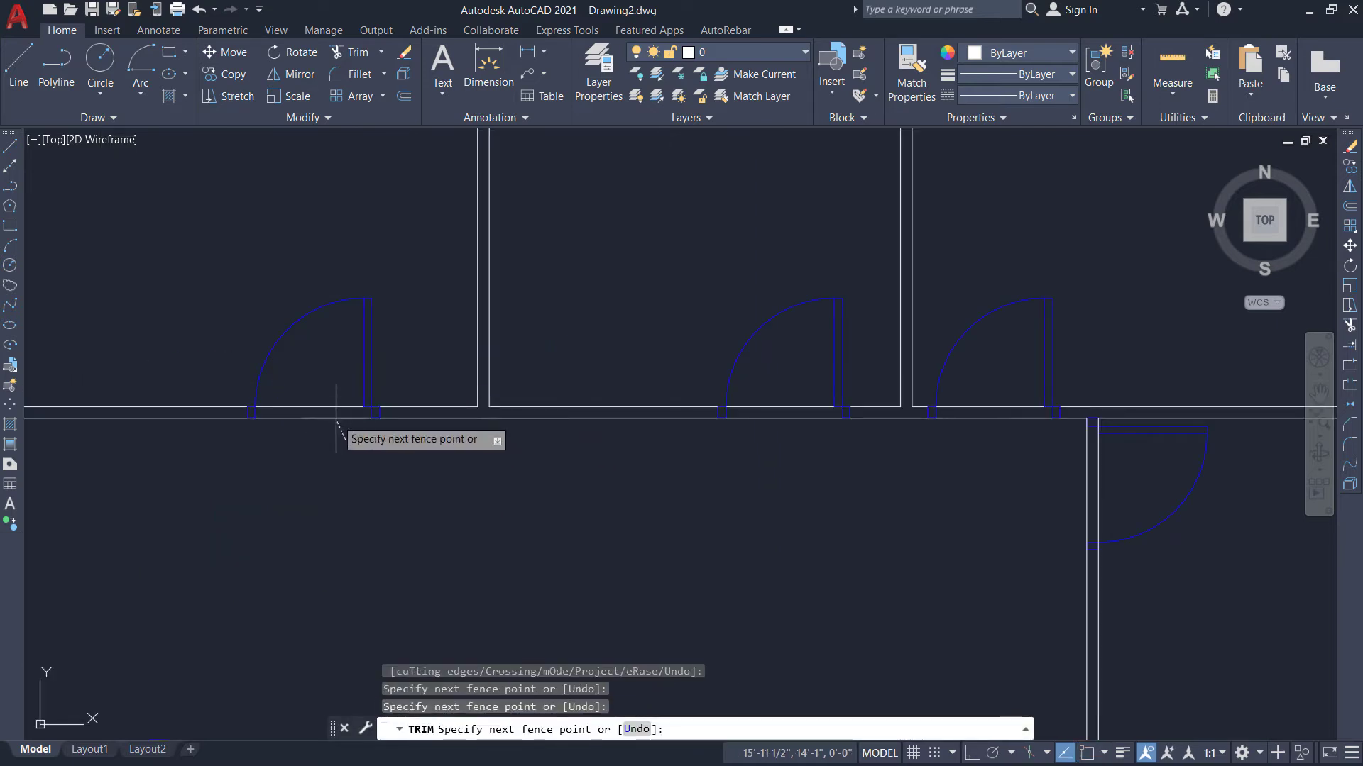
left_click(325, 393)
left_click(795, 444)
left_click(779, 389)
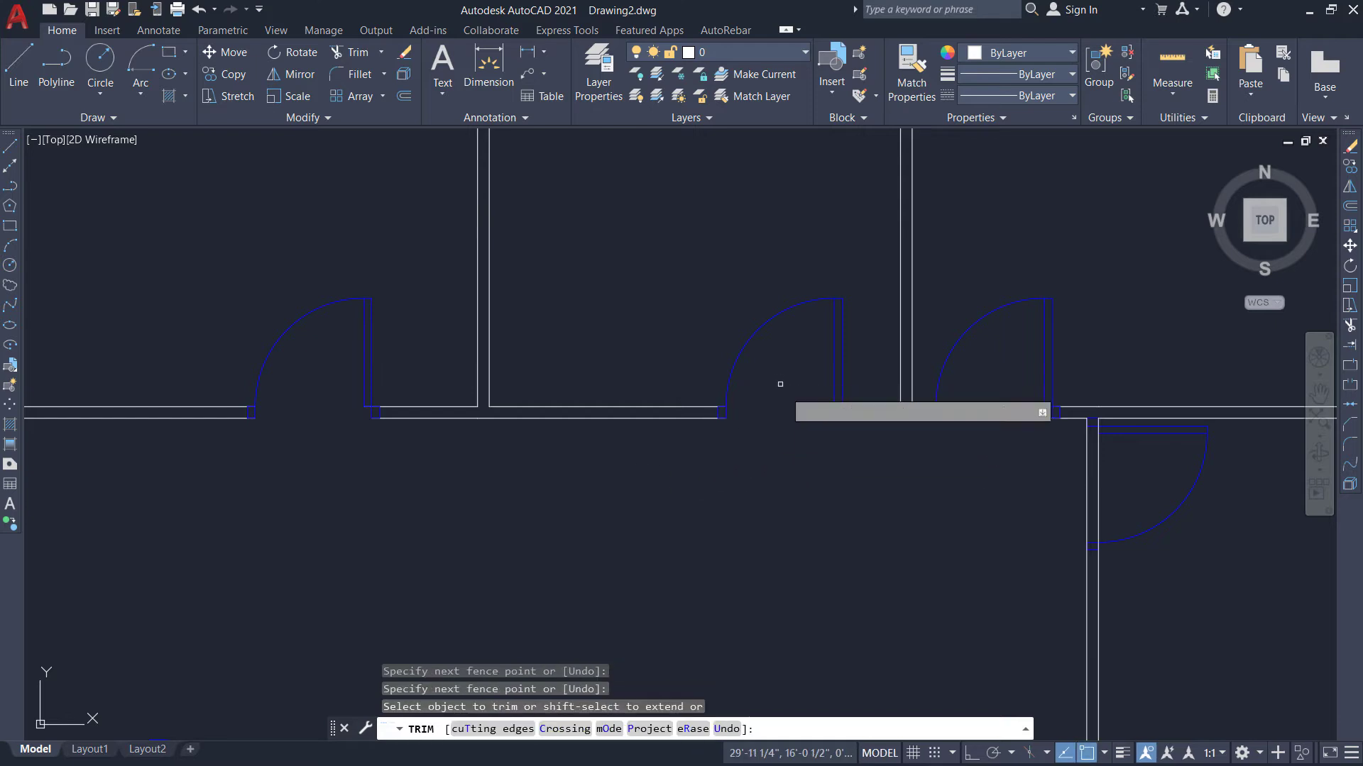
left_click(988, 444)
left_click(985, 391)
Trim the wall lines out of the lower-right room's door opening and the double-door opening in the bottom outer wall.
left_click(1125, 491)
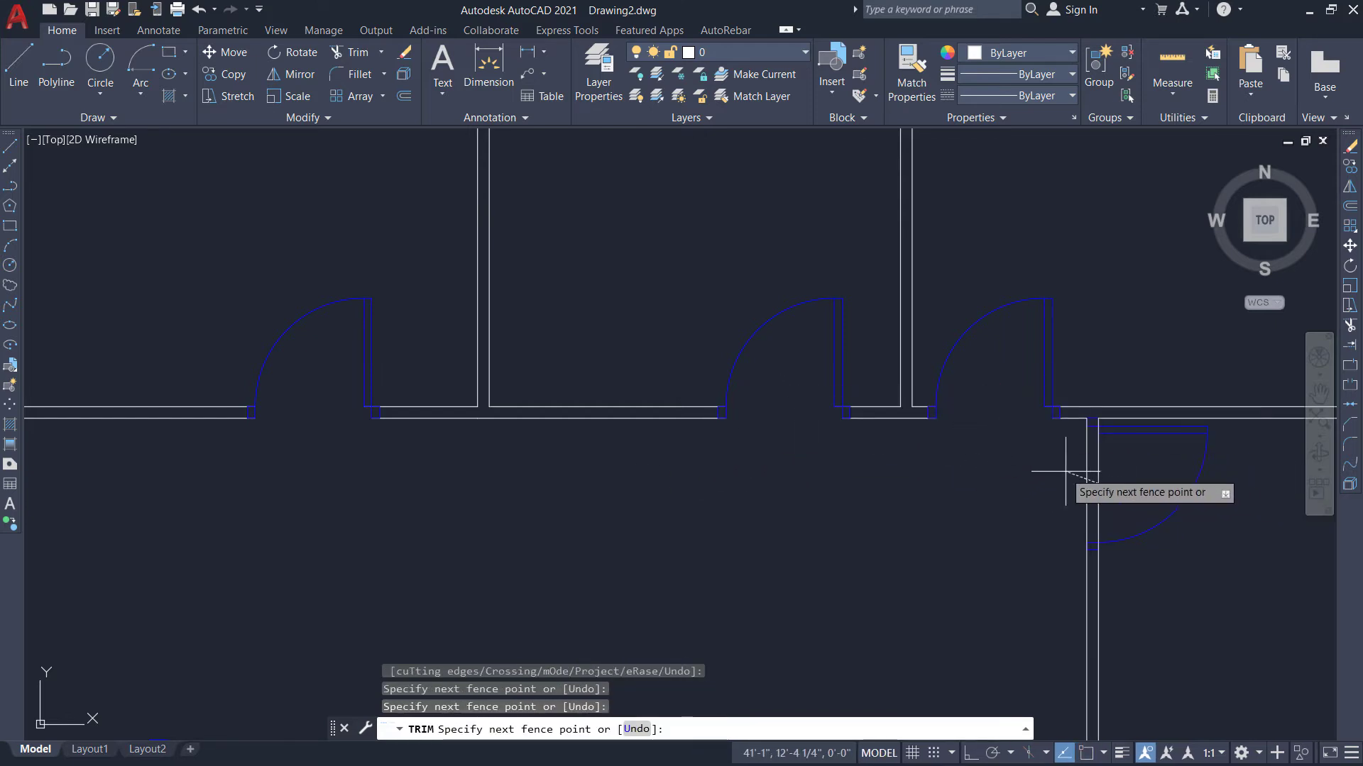
left_click(1062, 470)
scroll(960, 311, "down", 3)
scroll(707, 552, "up", 4)
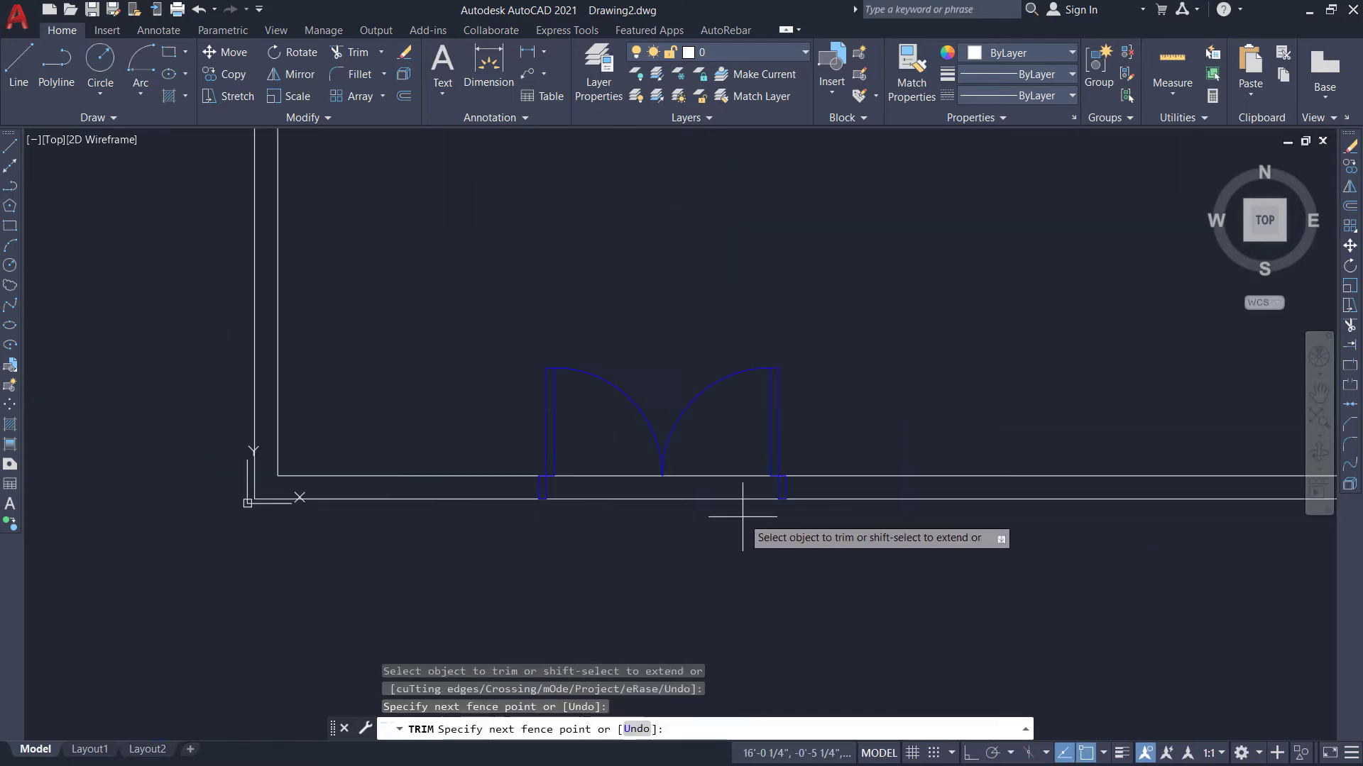
scroll(619, 526, "down", 5)
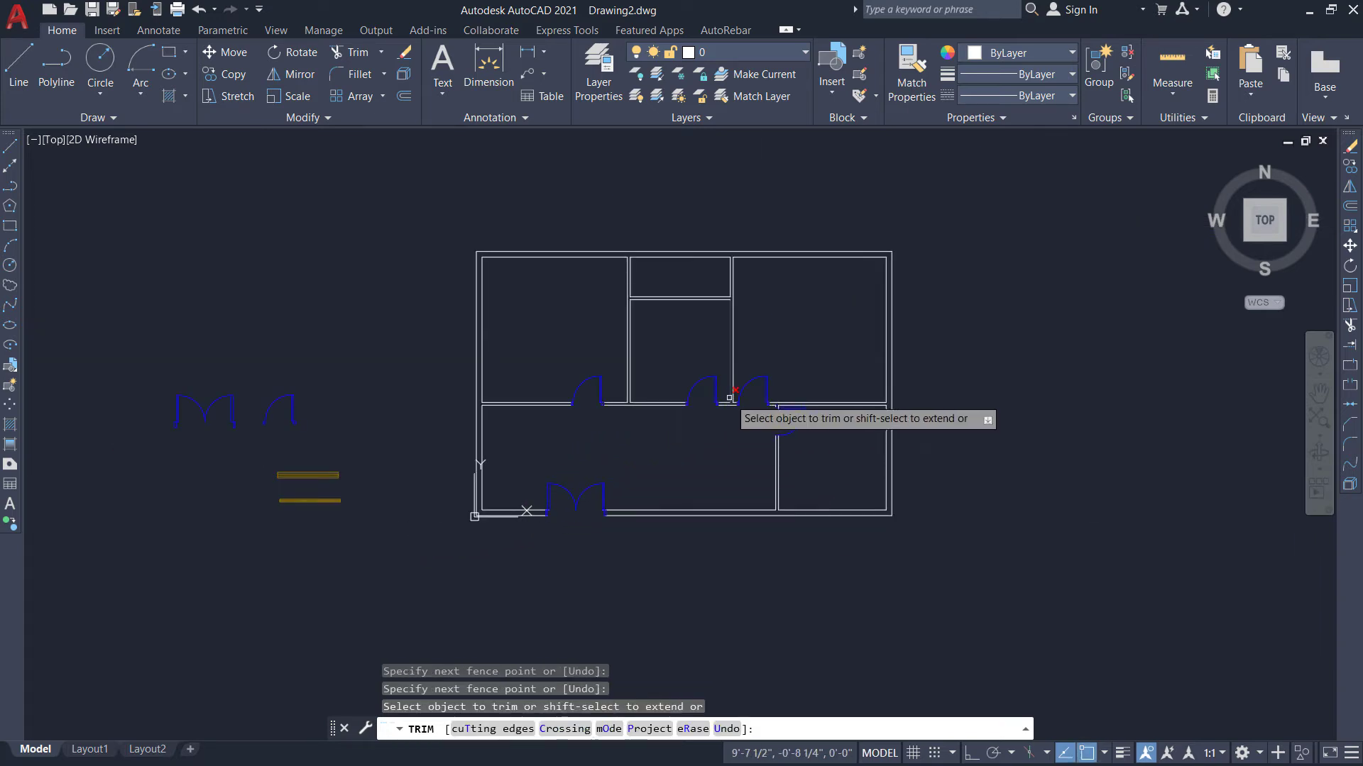
key("Escape")
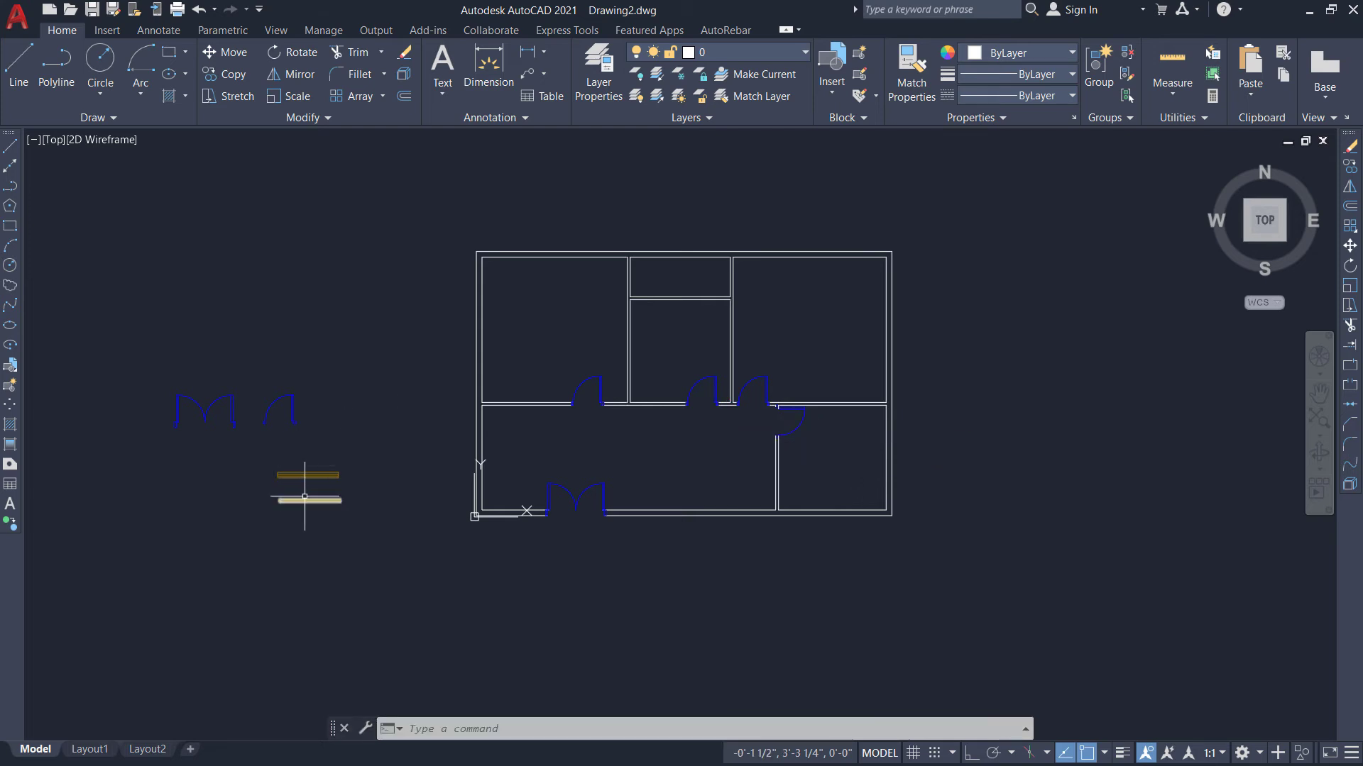
Copy the thicker window block by its upper-left corner into the top outer wall of the upper-left room.
scroll(348, 495, "up", 2)
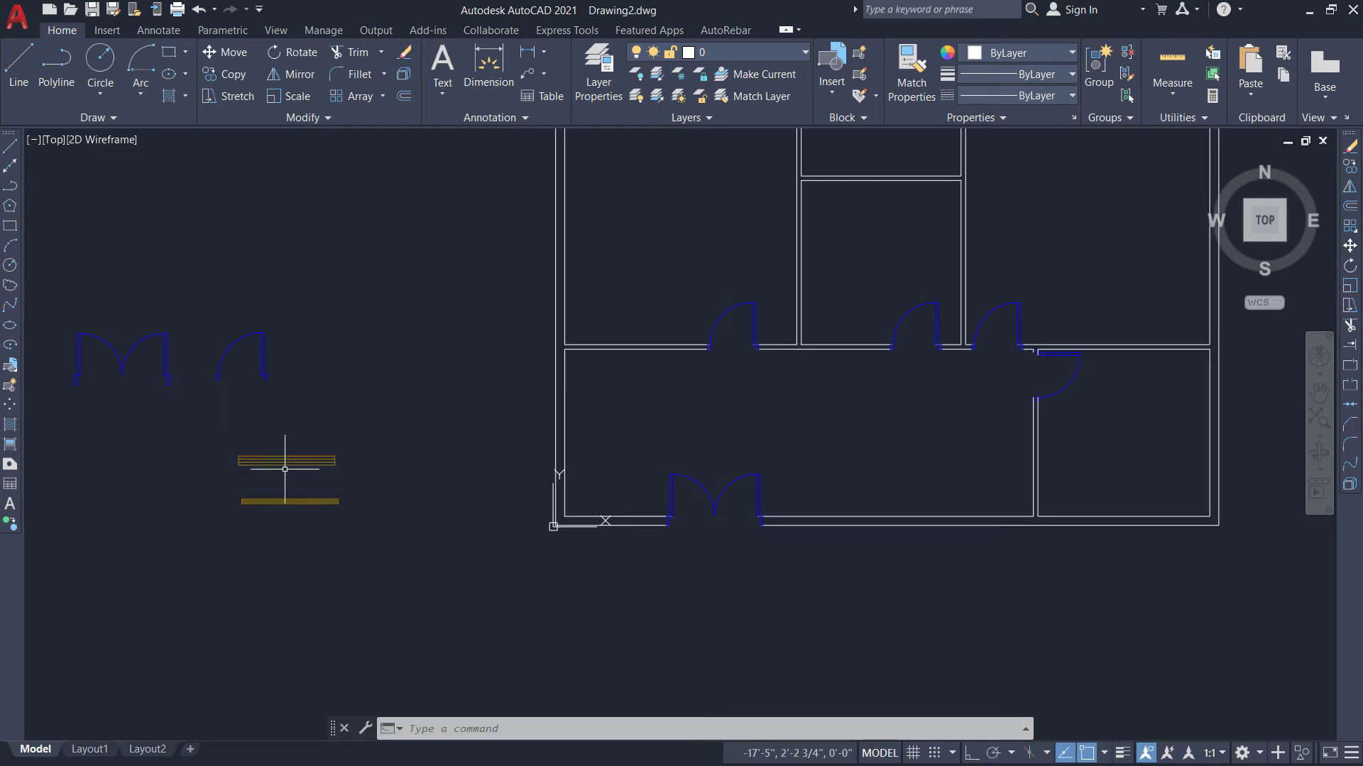
left_click(221, 441)
left_click(353, 476)
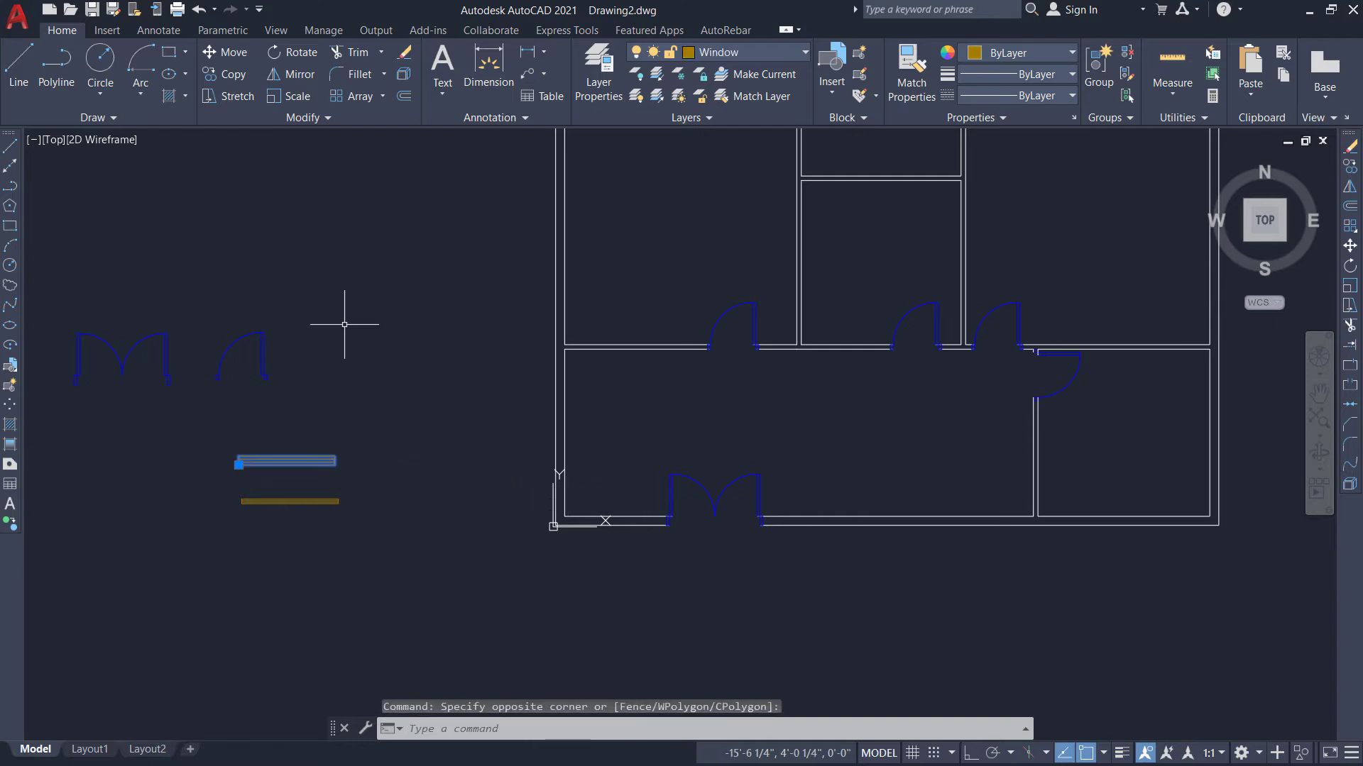
left_click(246, 77)
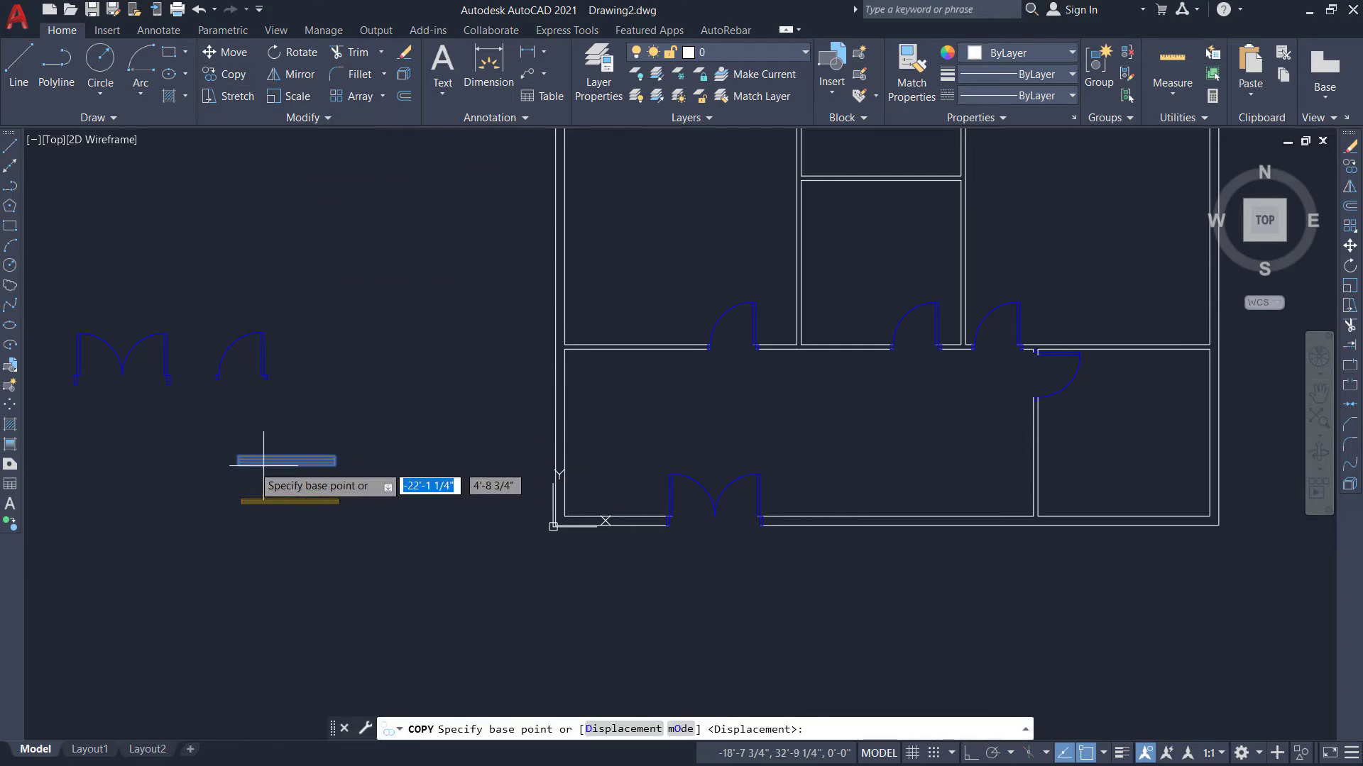
scroll(271, 453, "up", 6)
left_click(266, 435)
scroll(268, 450, "down", 5)
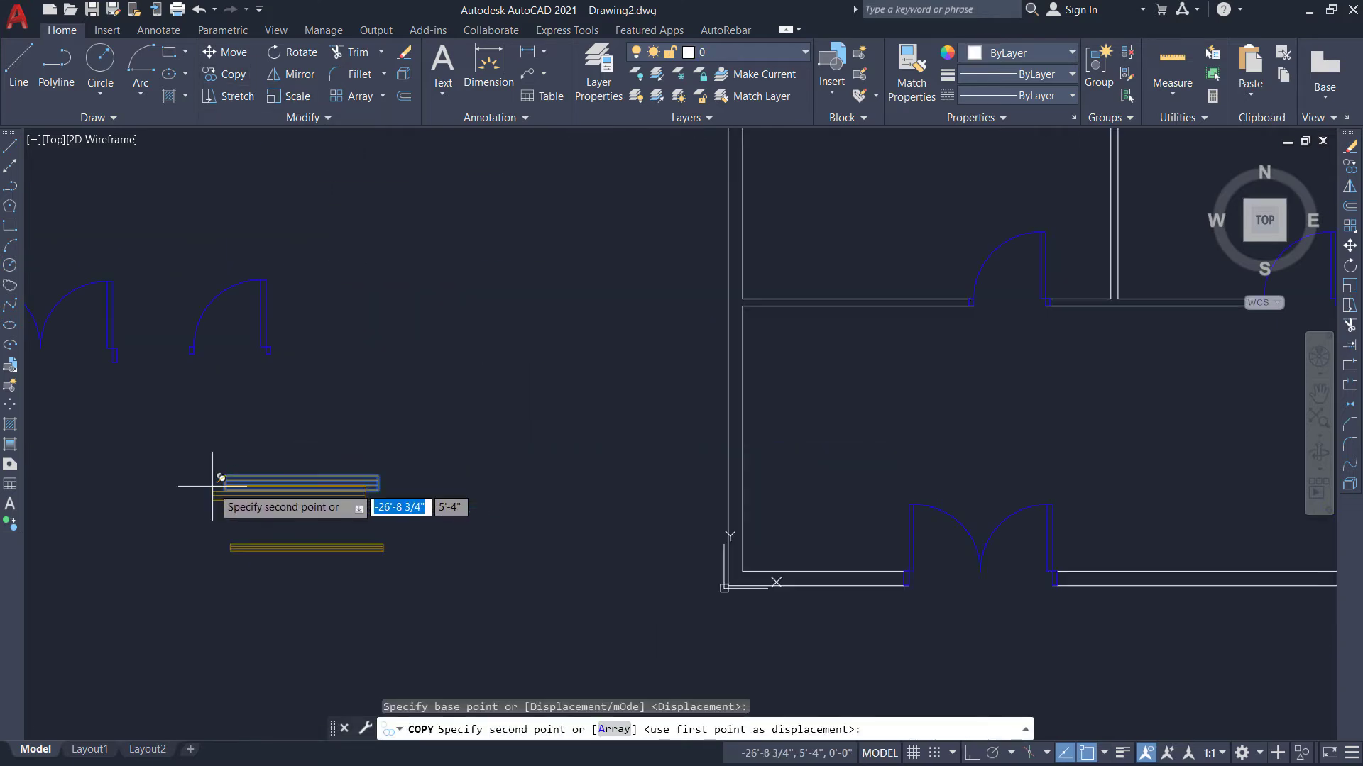
scroll(518, 277, "up", 5)
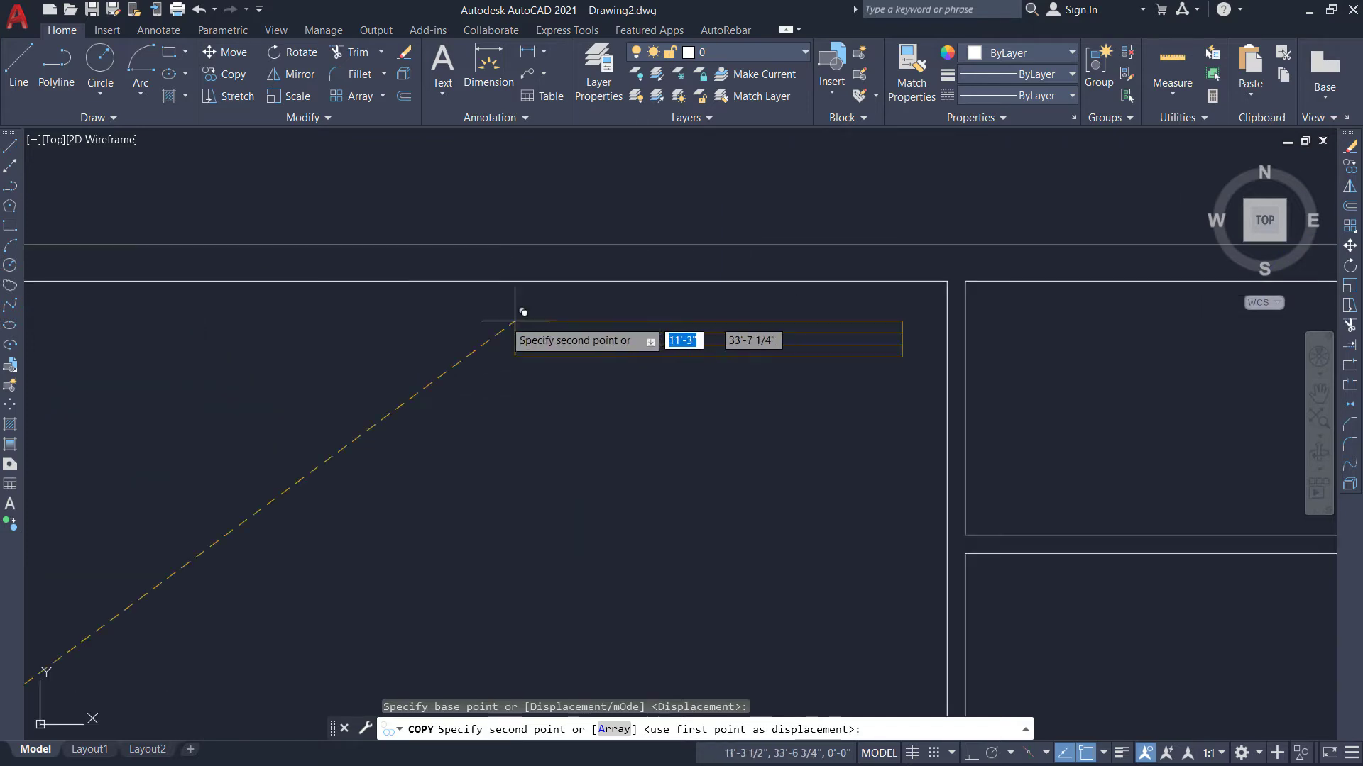
scroll(425, 296, "down", 1)
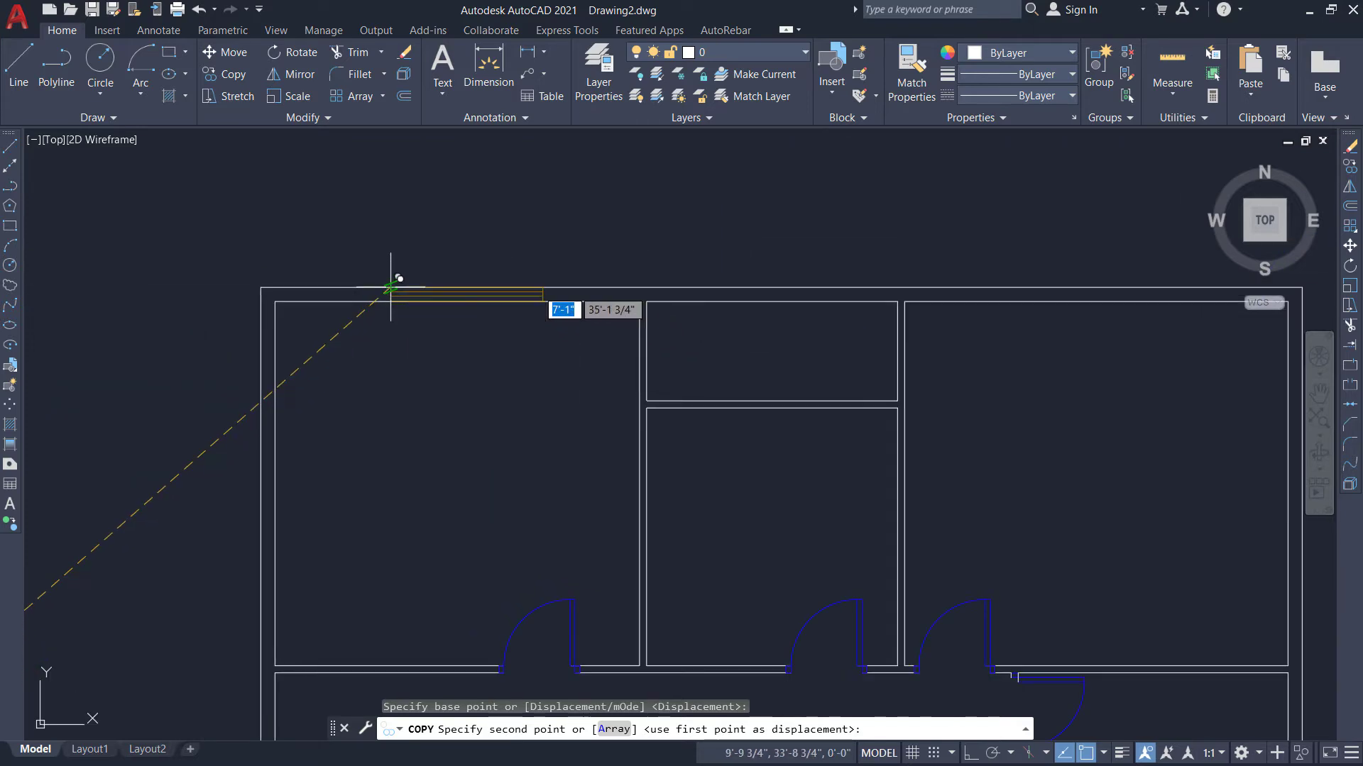
left_click(391, 287)
Place another copy of the thicker window in the top outer wall of the upper-right room.
scroll(363, 317, "down", 2)
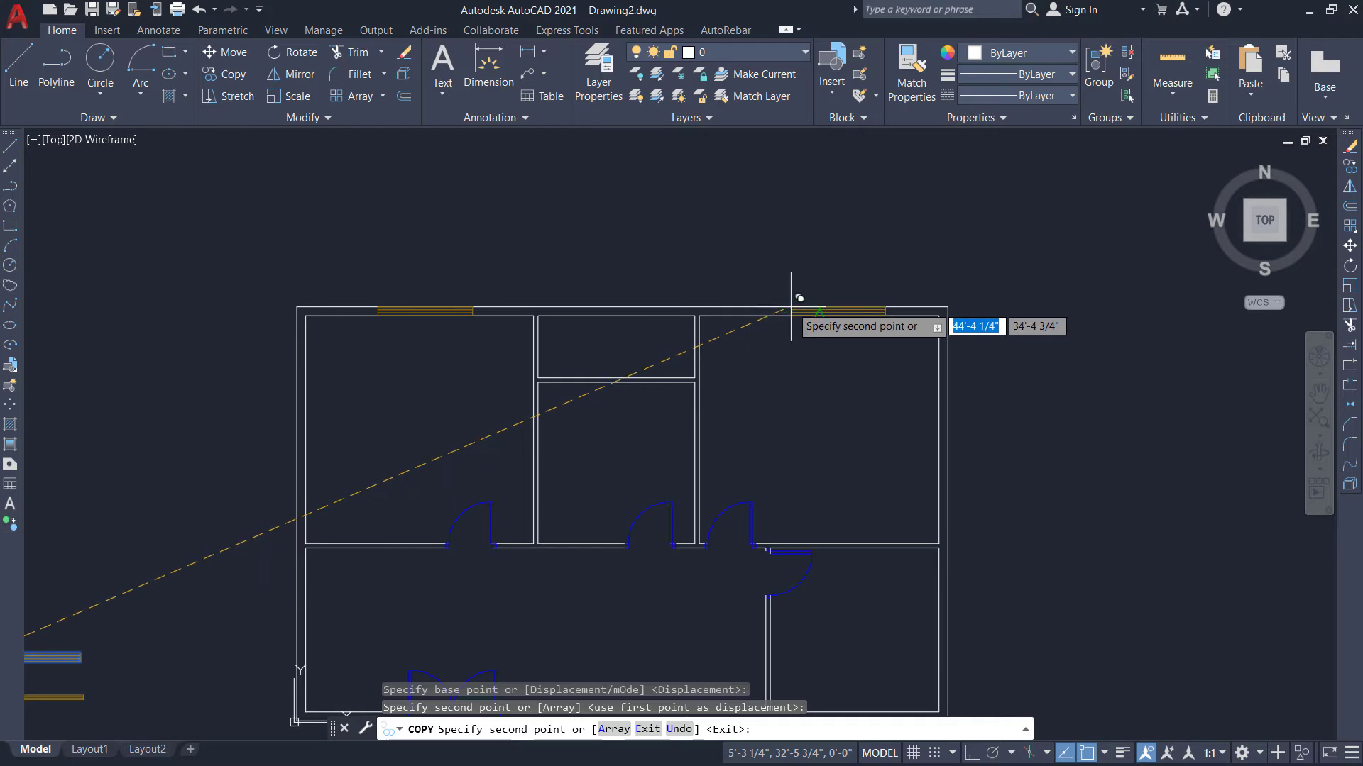
scroll(791, 298, "up", 3)
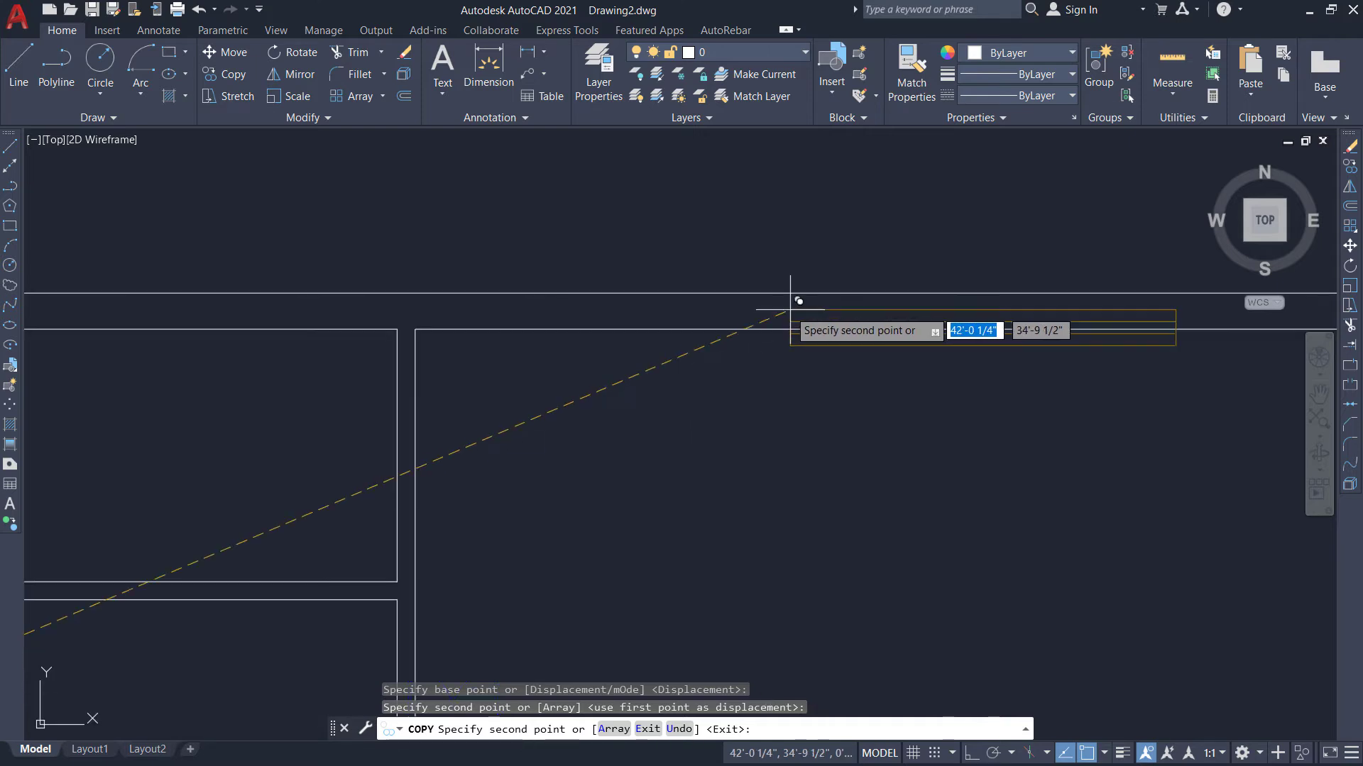
left_click(784, 292)
Try to place a window copy in the top outer wall above the small middle room, and undo it.
scroll(784, 293, "down", 2)
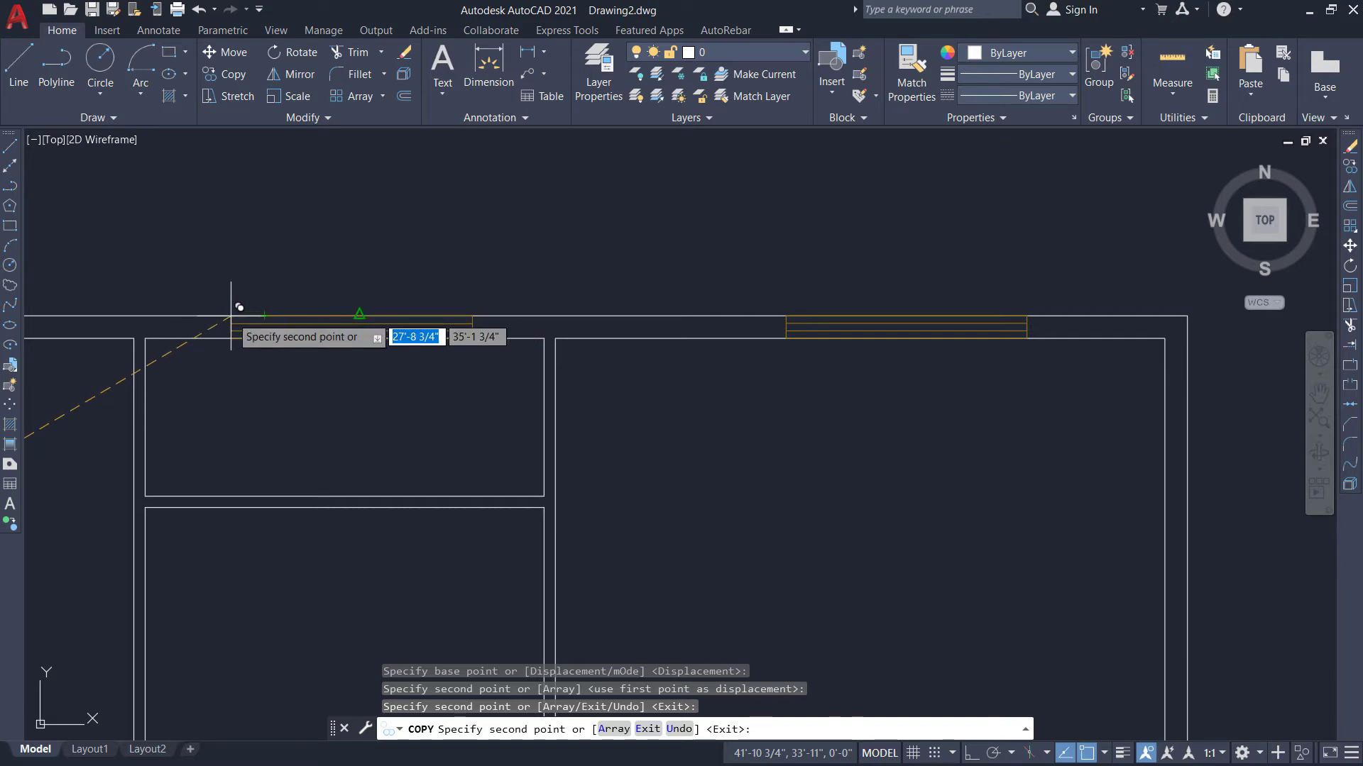
left_click(358, 315)
scroll(247, 371, "up", 1)
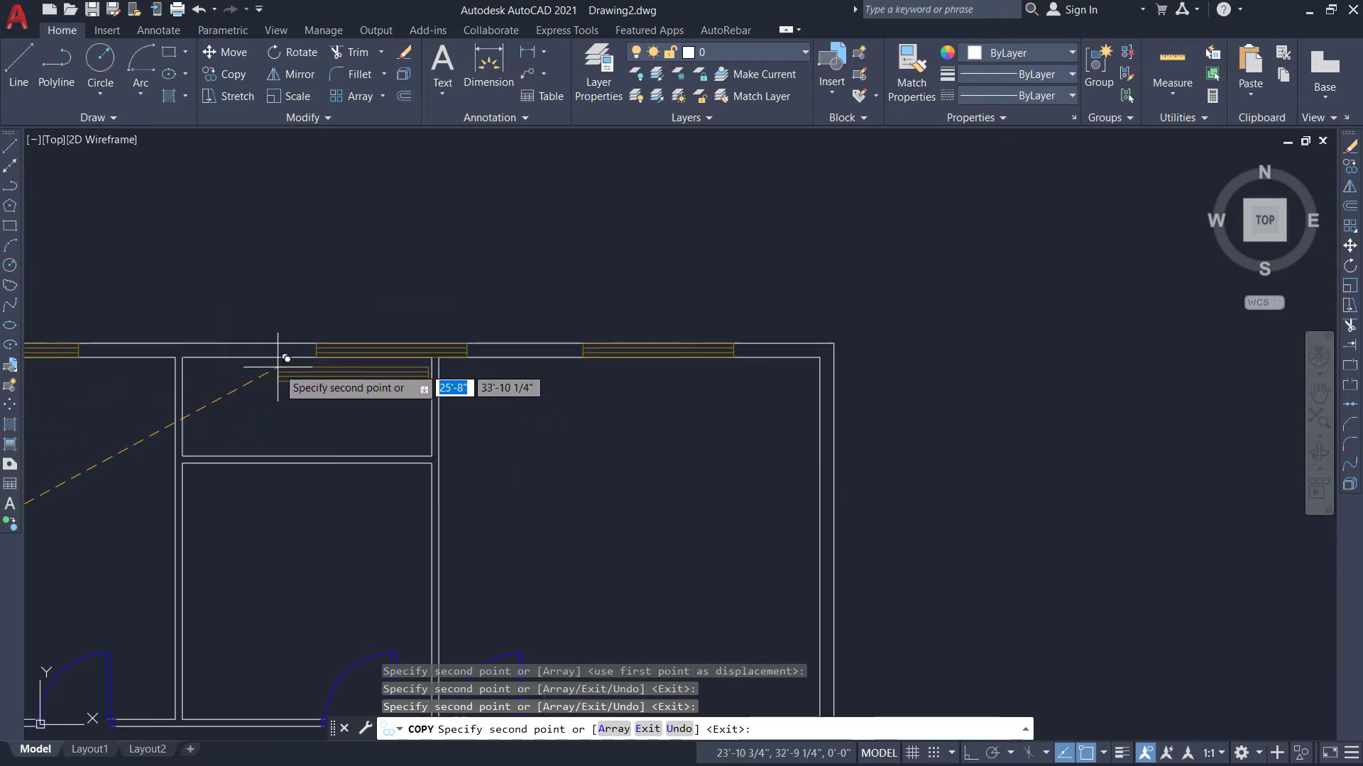
scroll(285, 358, "up", 1)
key("ctrl+z")
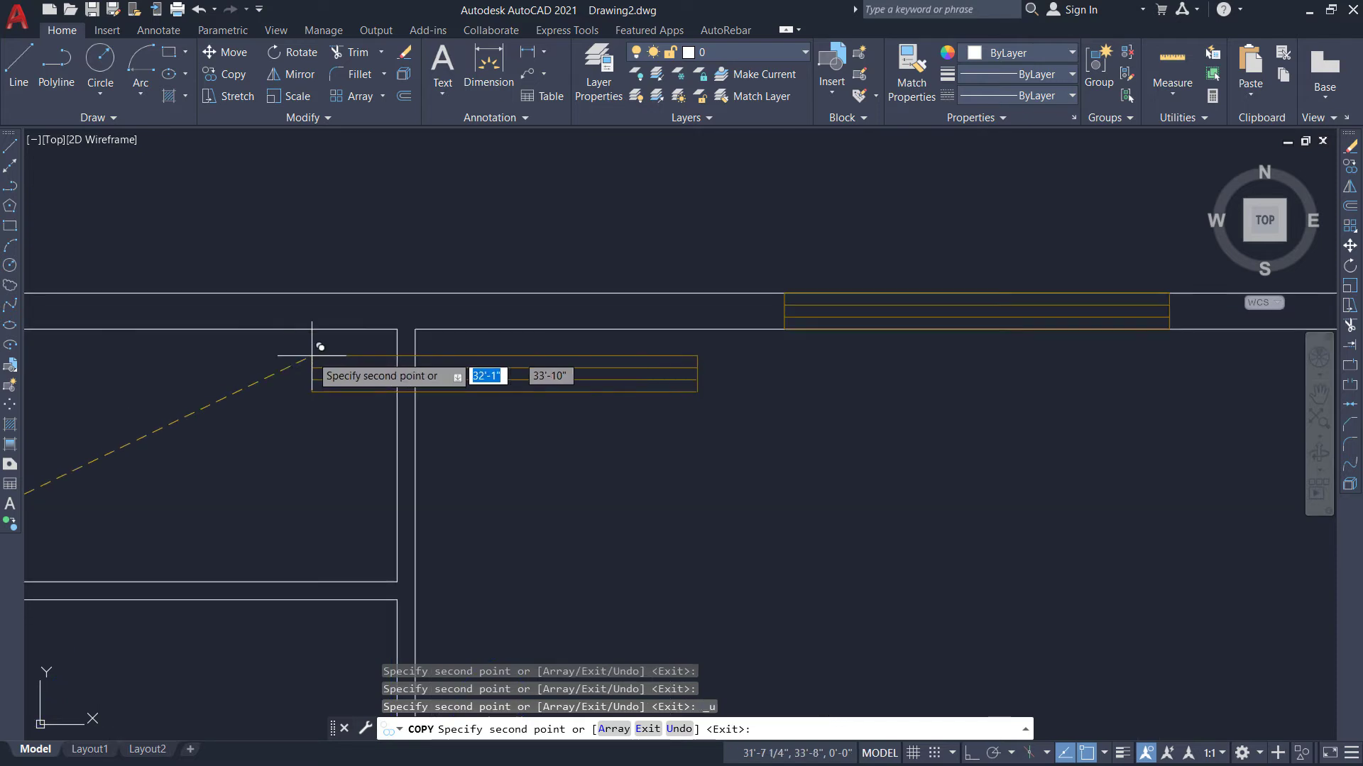
Place another copy of the thicker window in the bottom outer wall between the double door and the lower-right room.
scroll(457, 390, "down", 2)
scroll(241, 353, "up", 2)
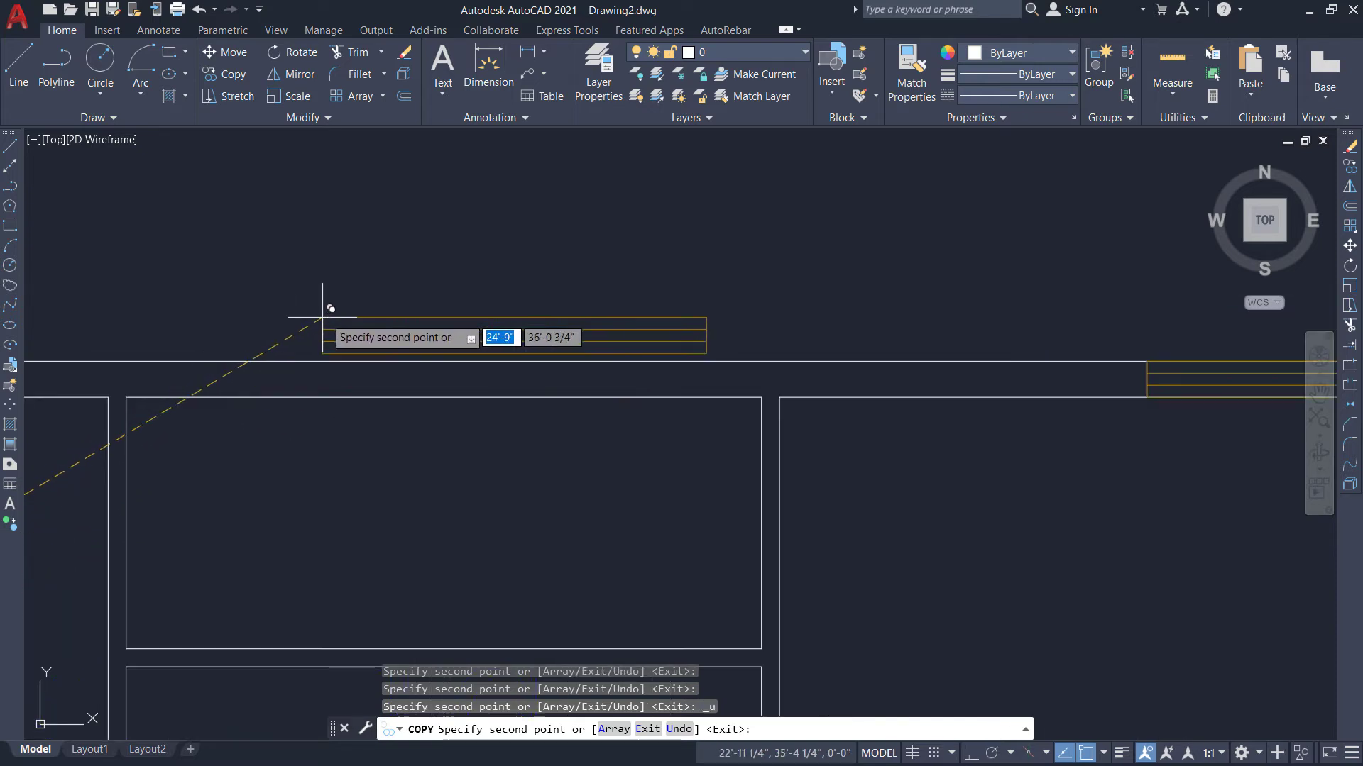
scroll(327, 305, "down", 2)
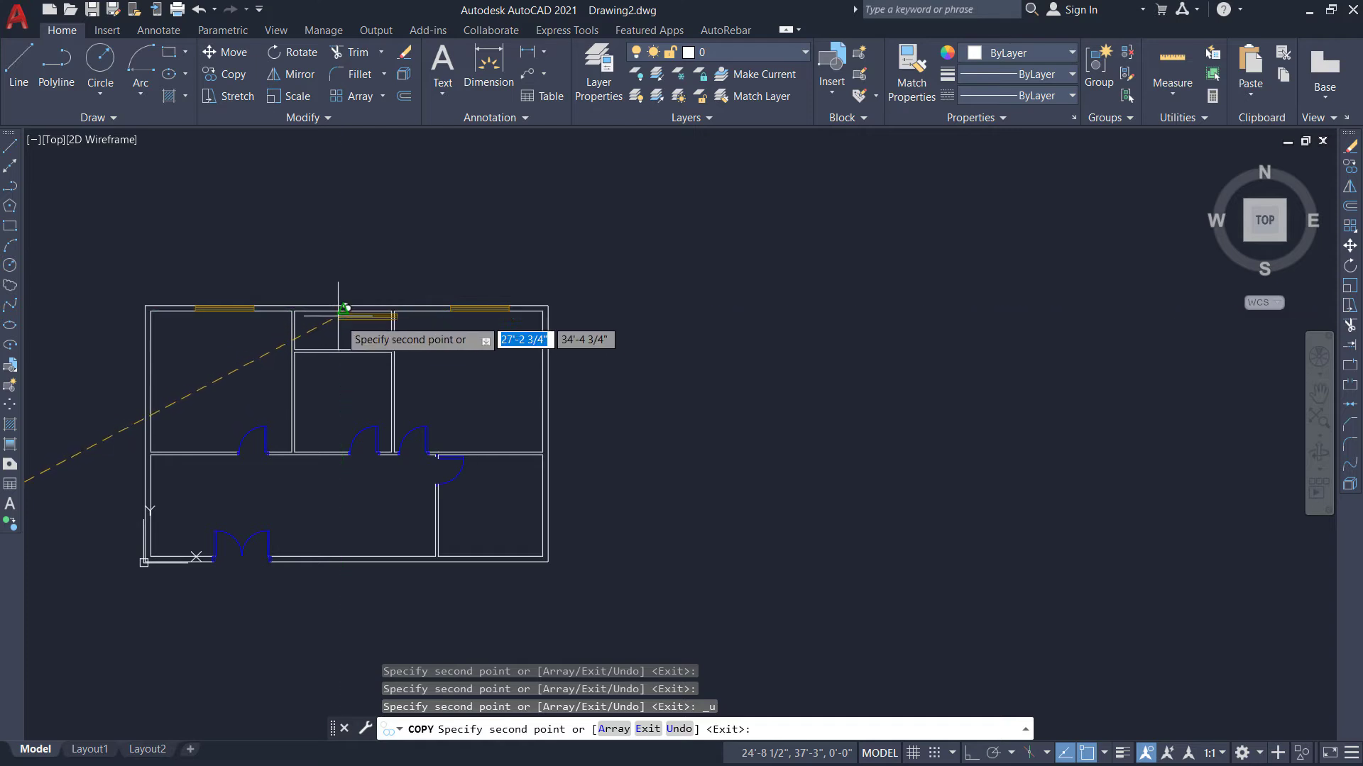
scroll(431, 557, "up", 5)
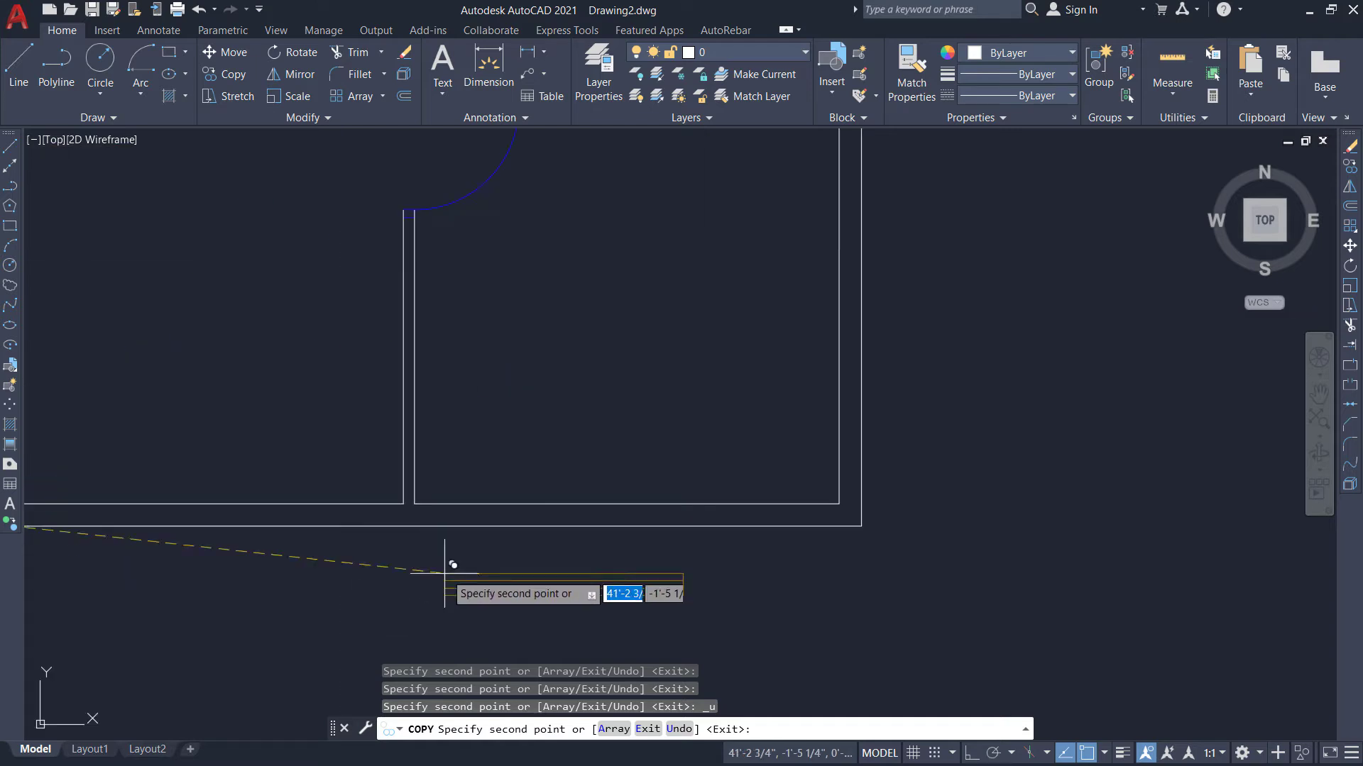
scroll(554, 504, "down", 2)
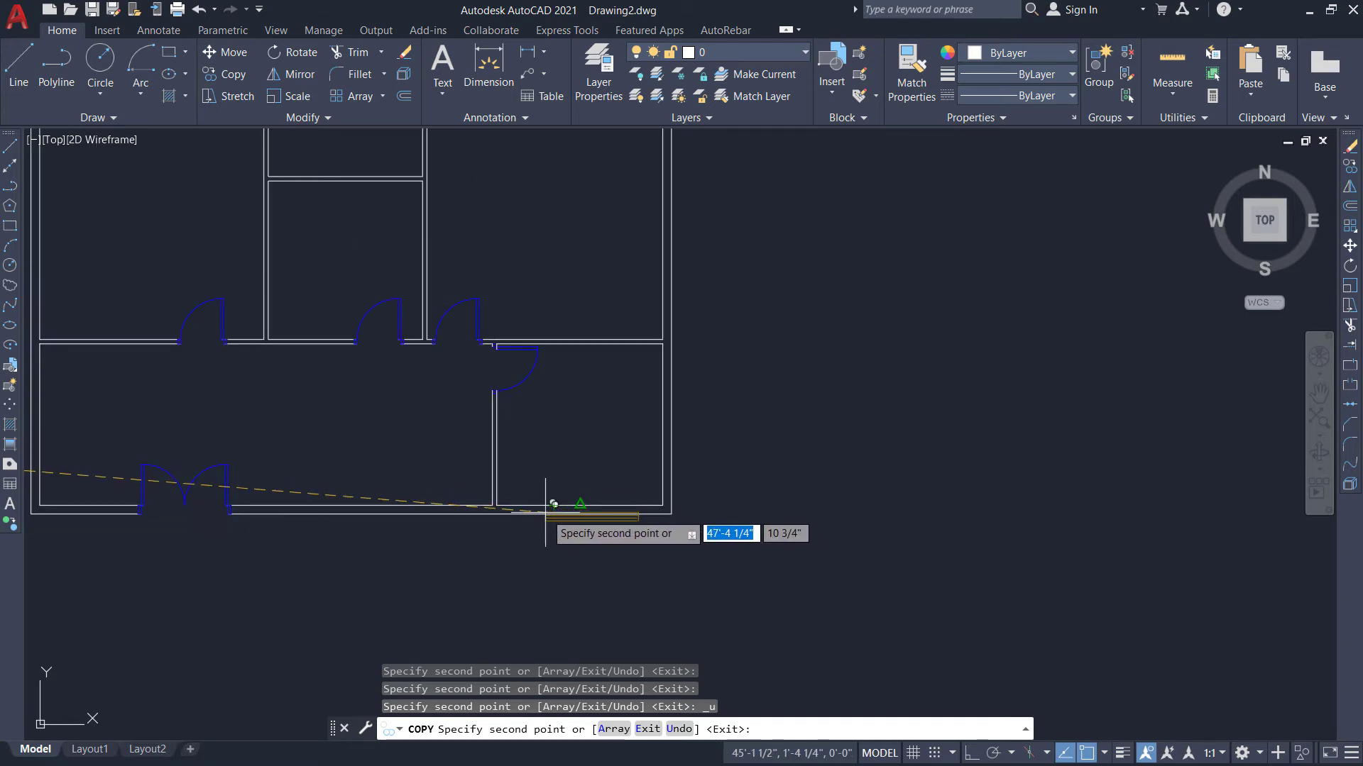
scroll(554, 501, "up", 5)
scroll(560, 486, "down", 3)
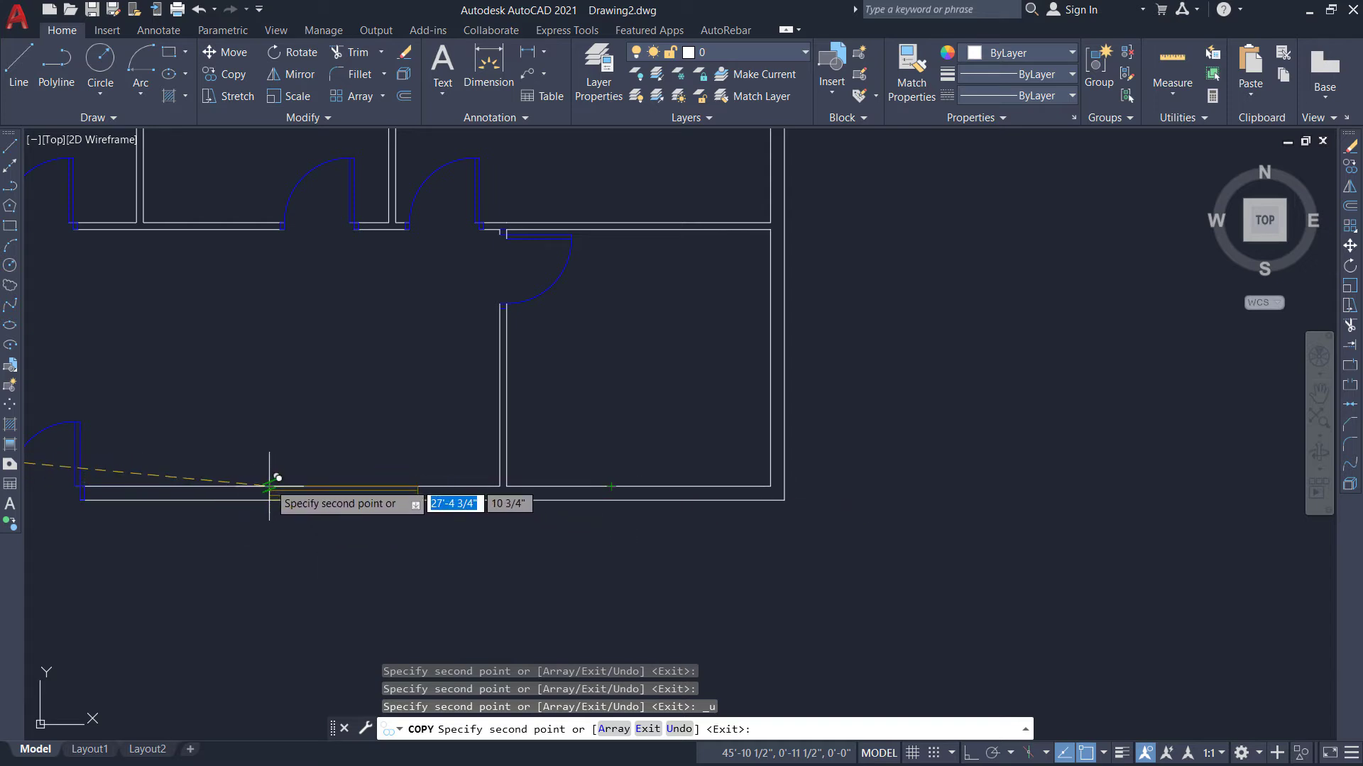
scroll(355, 500, "down", 4)
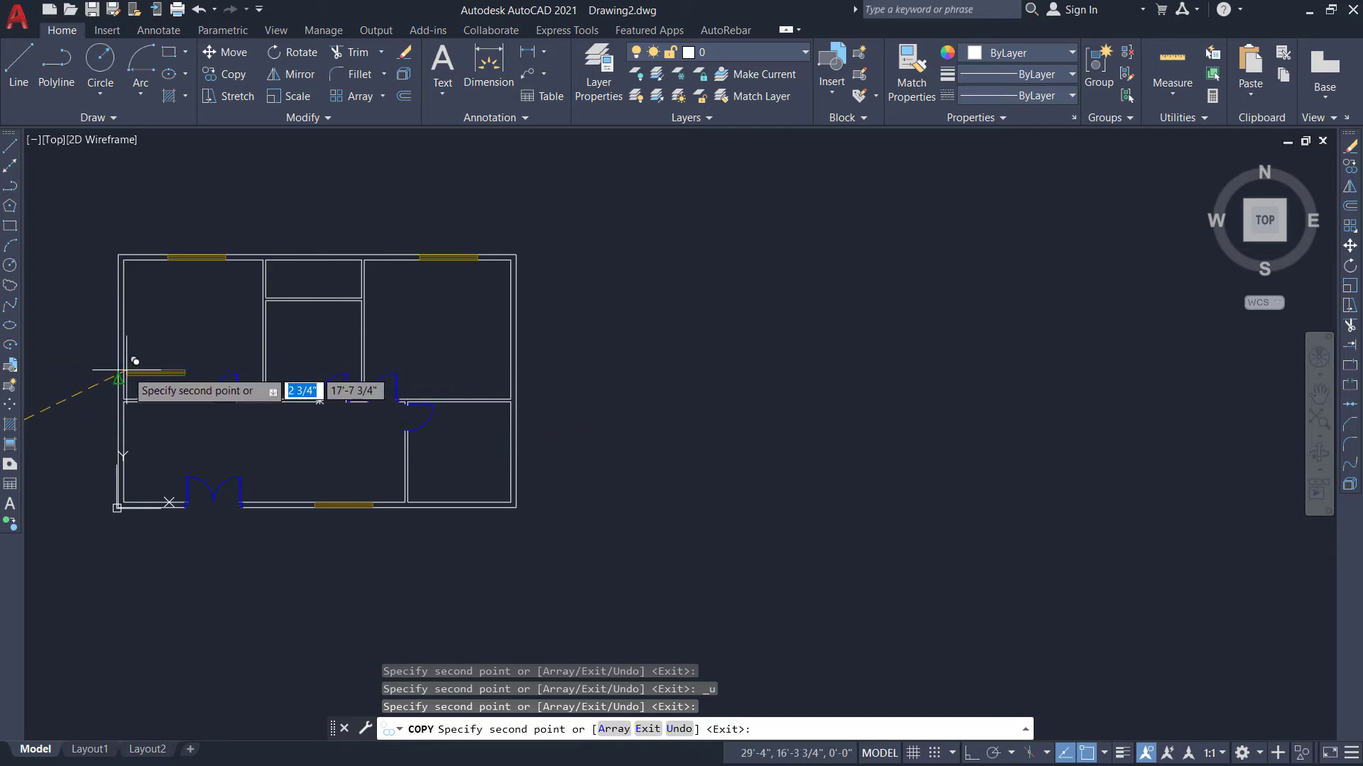
left_click(291, 52)
scroll(448, 343, "down", 3)
scroll(199, 388, "up", 10)
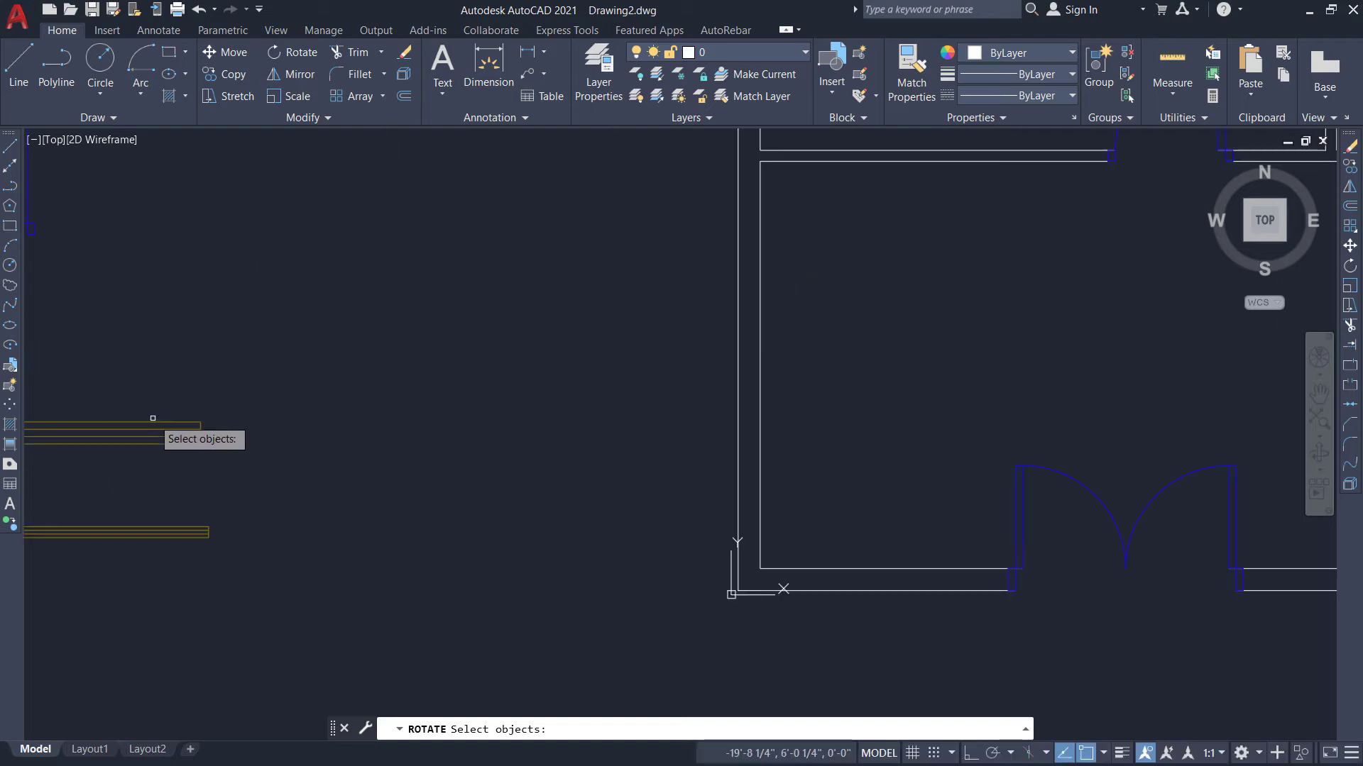
left_click(213, 458)
left_click(164, 390)
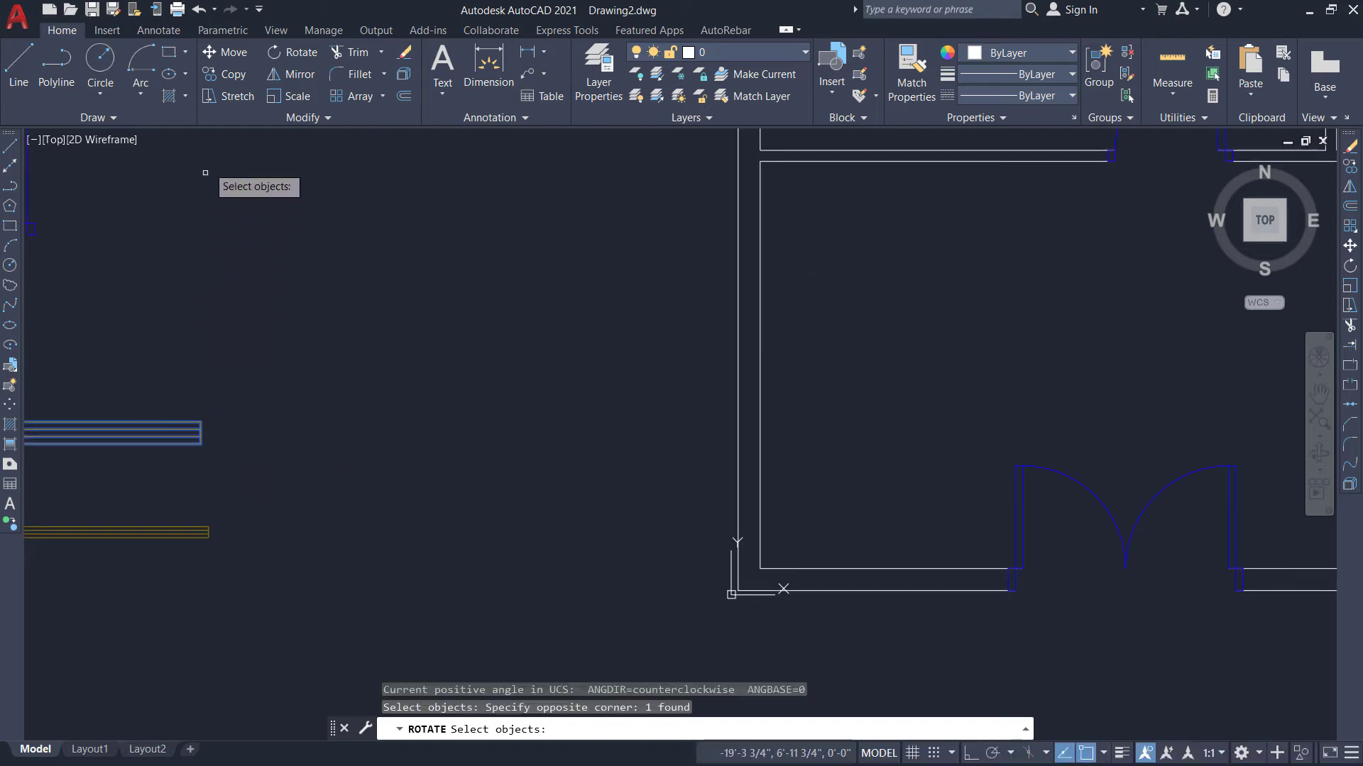
Rotate the thicker window beside the floor plan 90° clockwise about its lower-right corner.
left_click(305, 54)
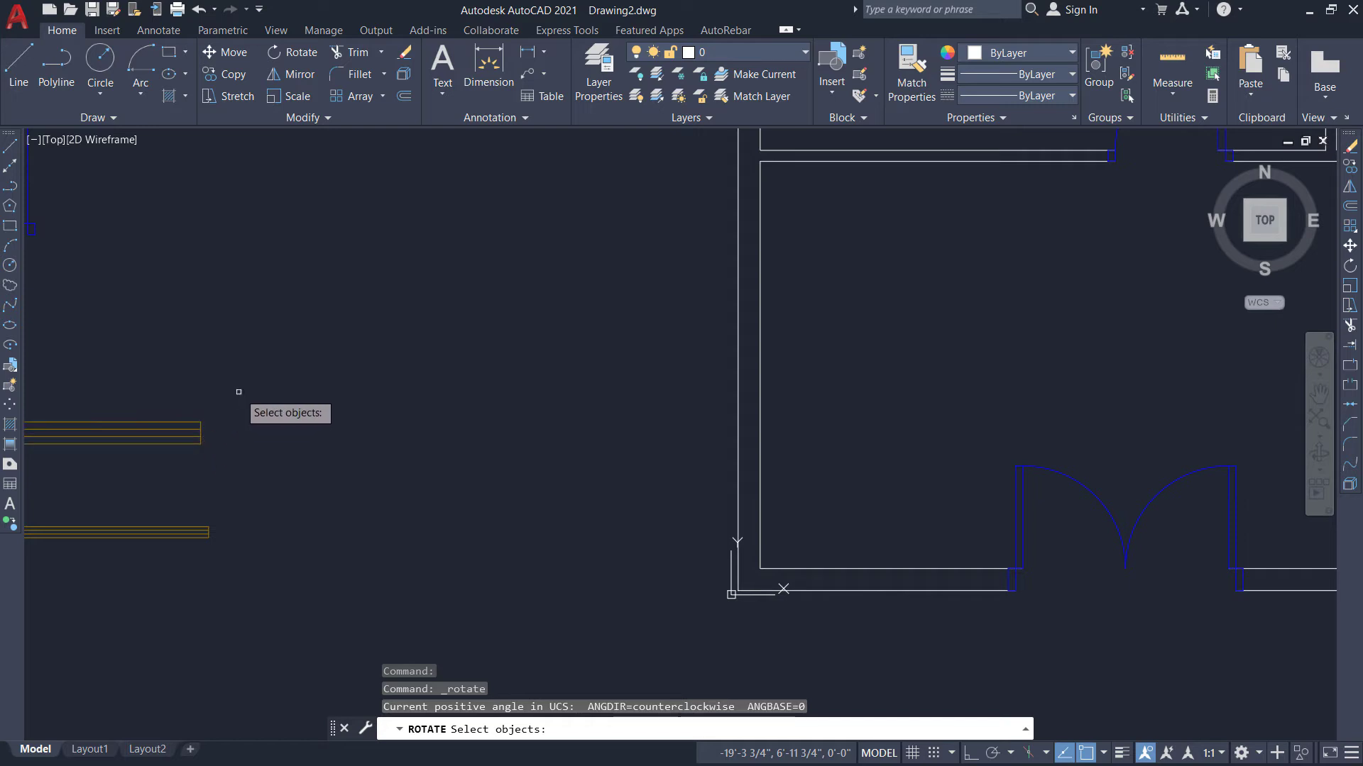
left_click(208, 465)
left_click(176, 396)
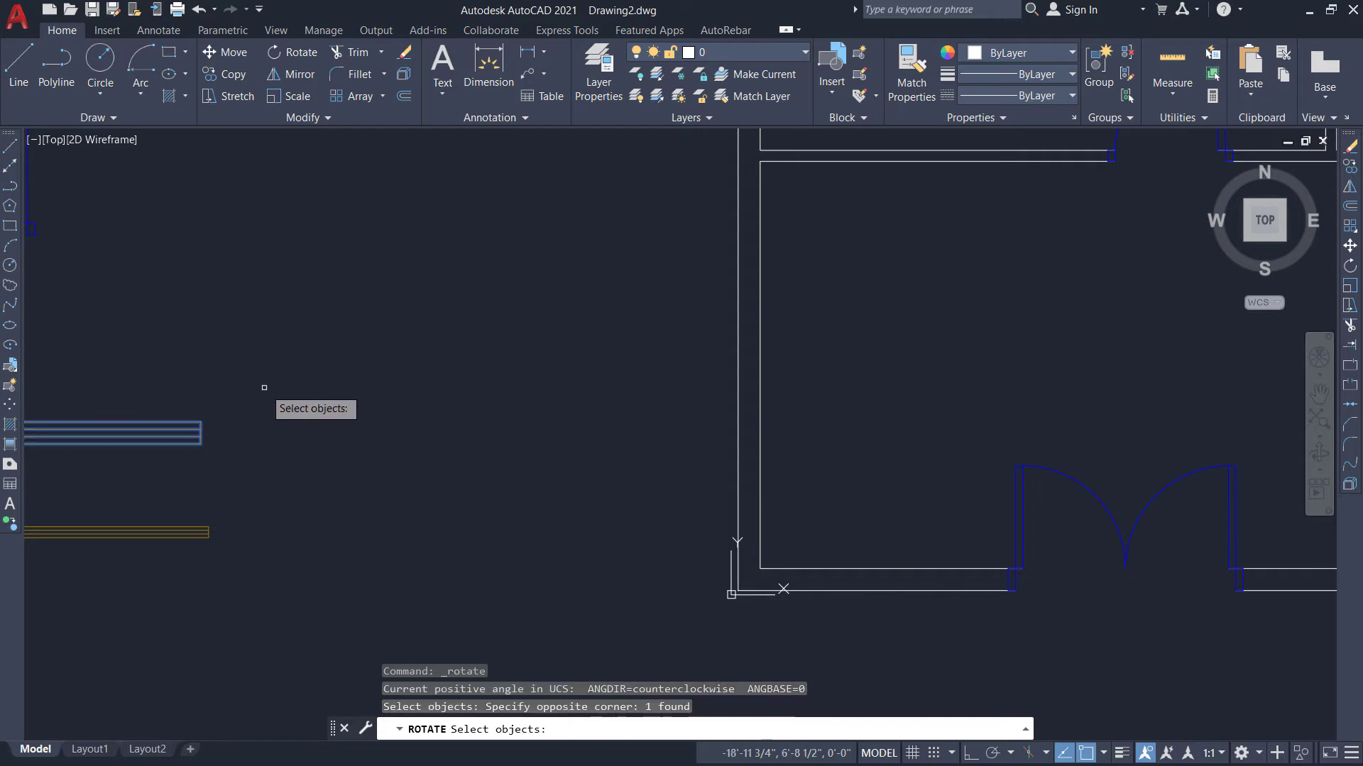
key("Return")
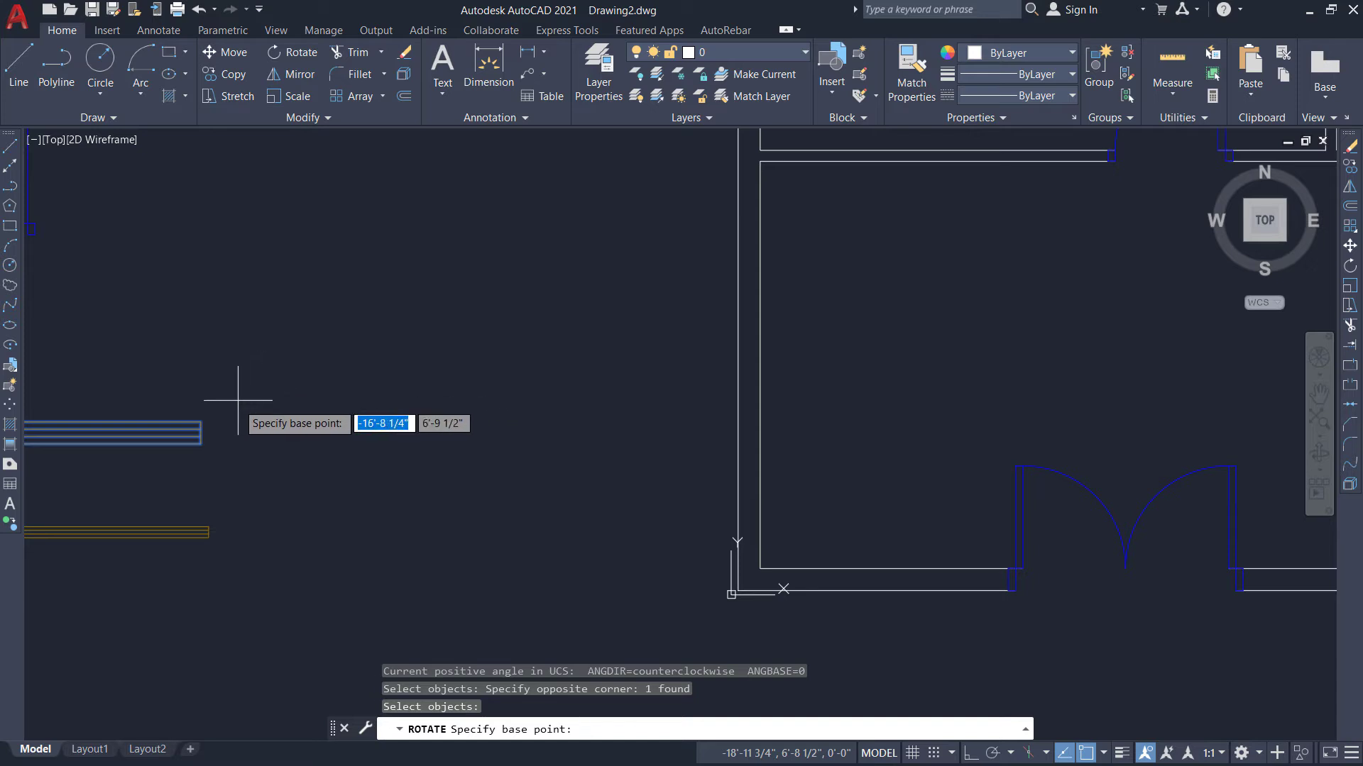
left_click(201, 443)
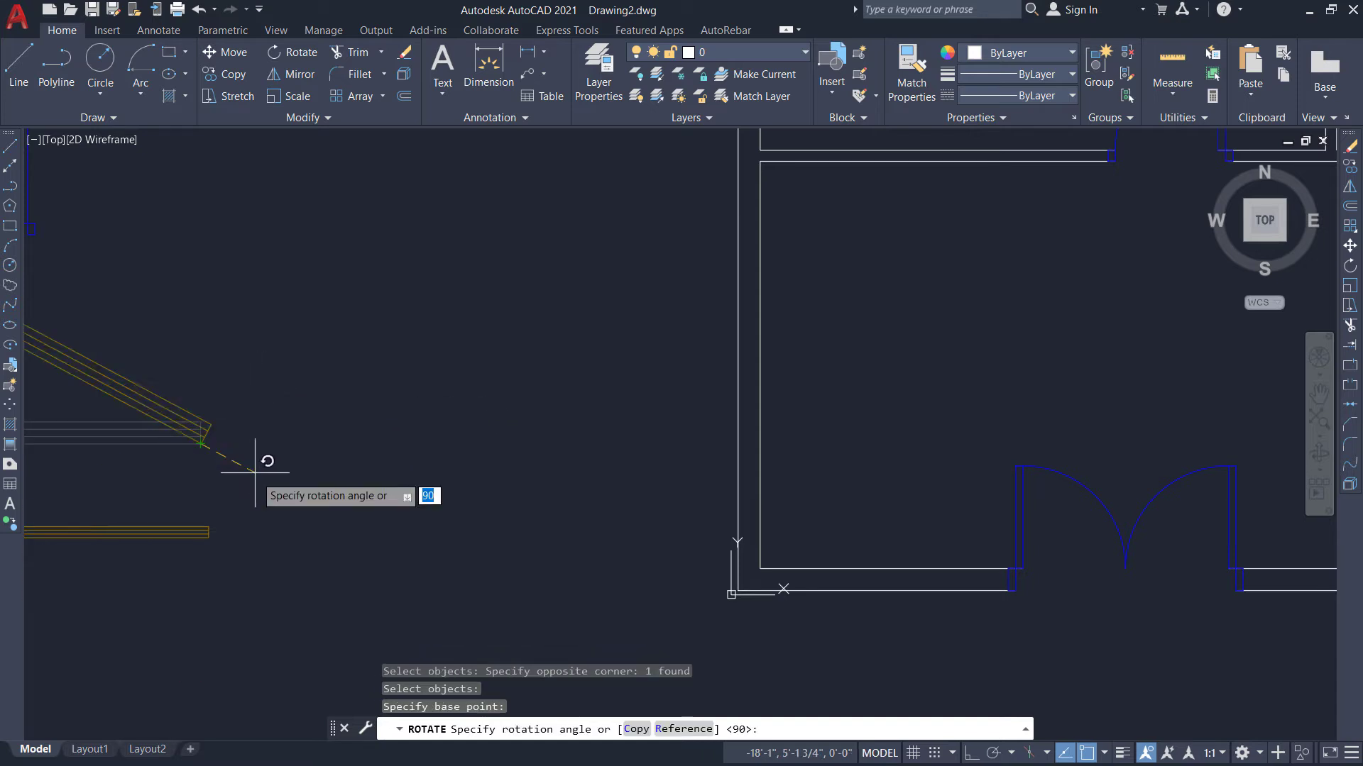
left_click(201, 591)
scroll(230, 633, "down", 4)
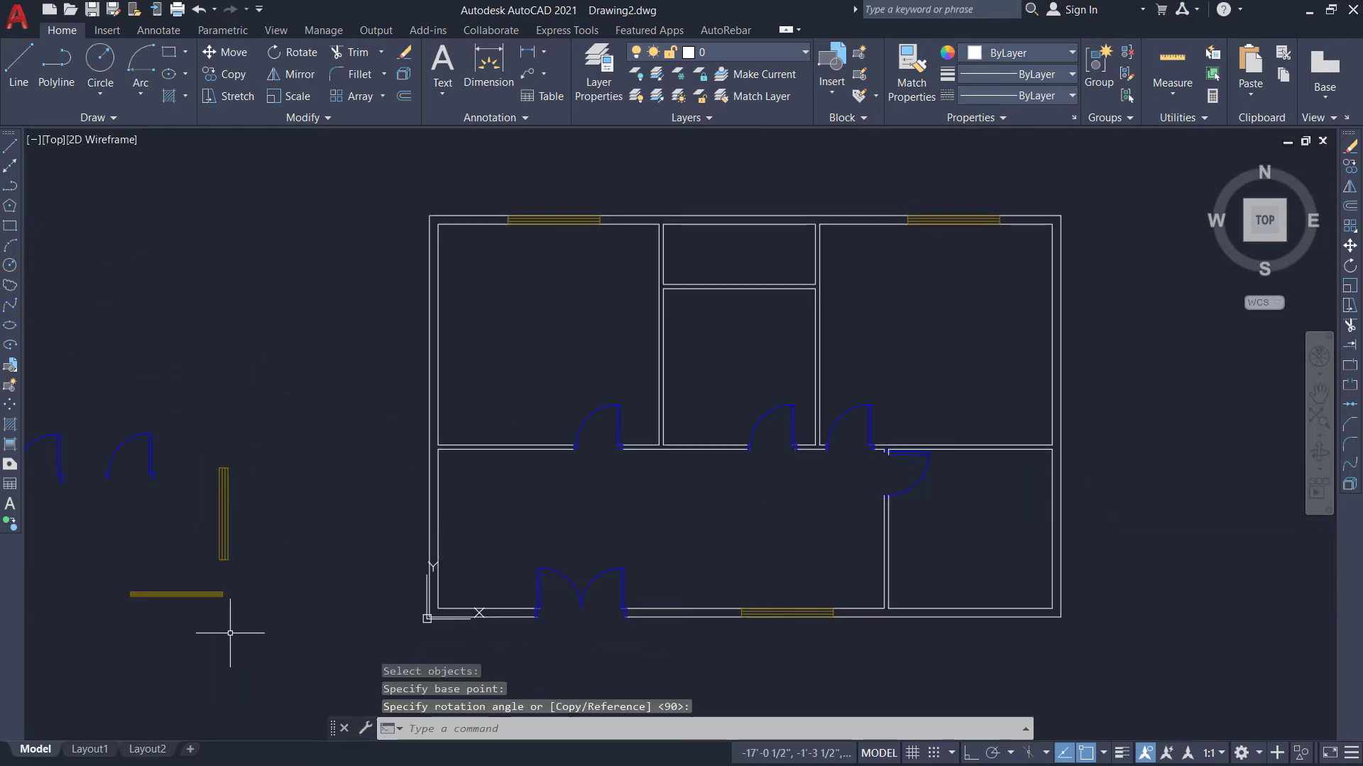
Copy the vertical thicker window from its top-left corner into the left outer wall of the upper-left room.
left_click_drag(244, 536, 191, 496)
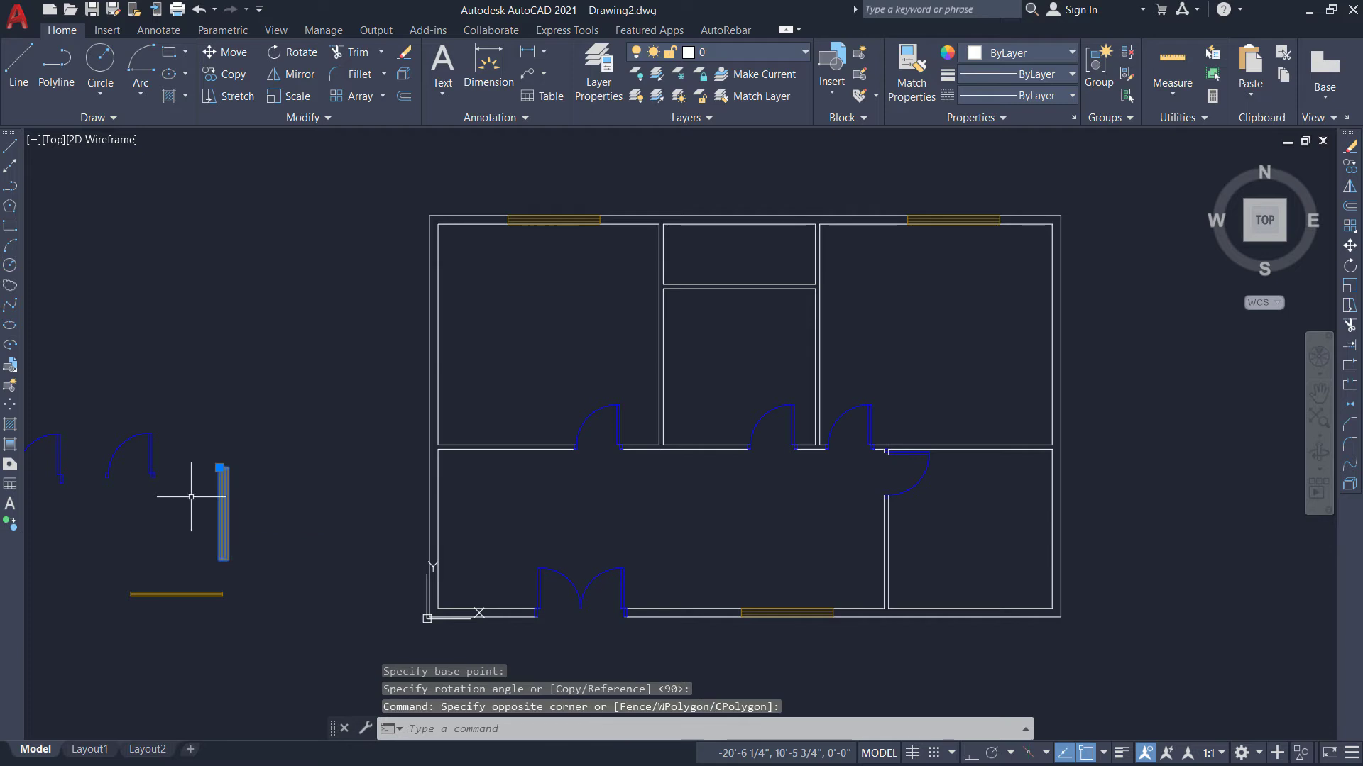
left_click(237, 74)
scroll(209, 444, "up", 4)
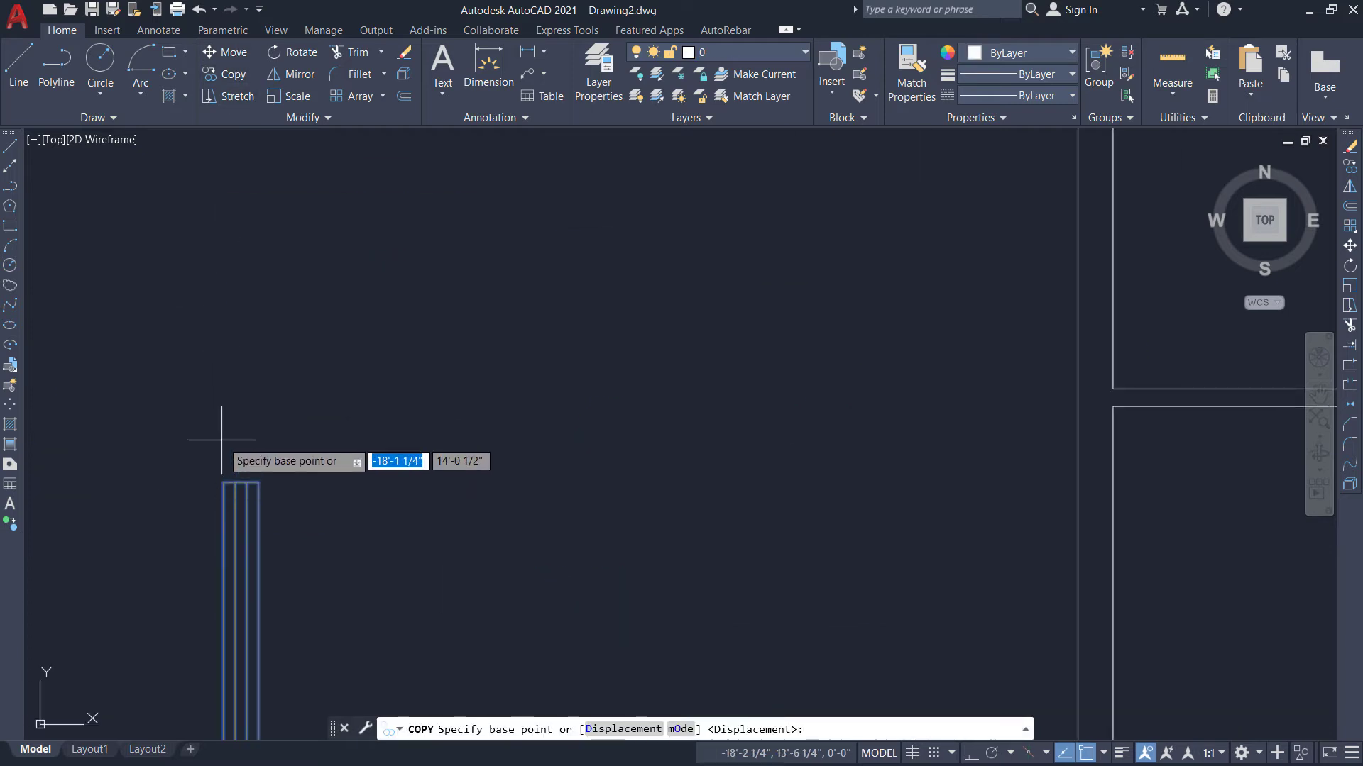
left_click(222, 479)
scroll(206, 472, "down", 4)
scroll(393, 296, "up", 4)
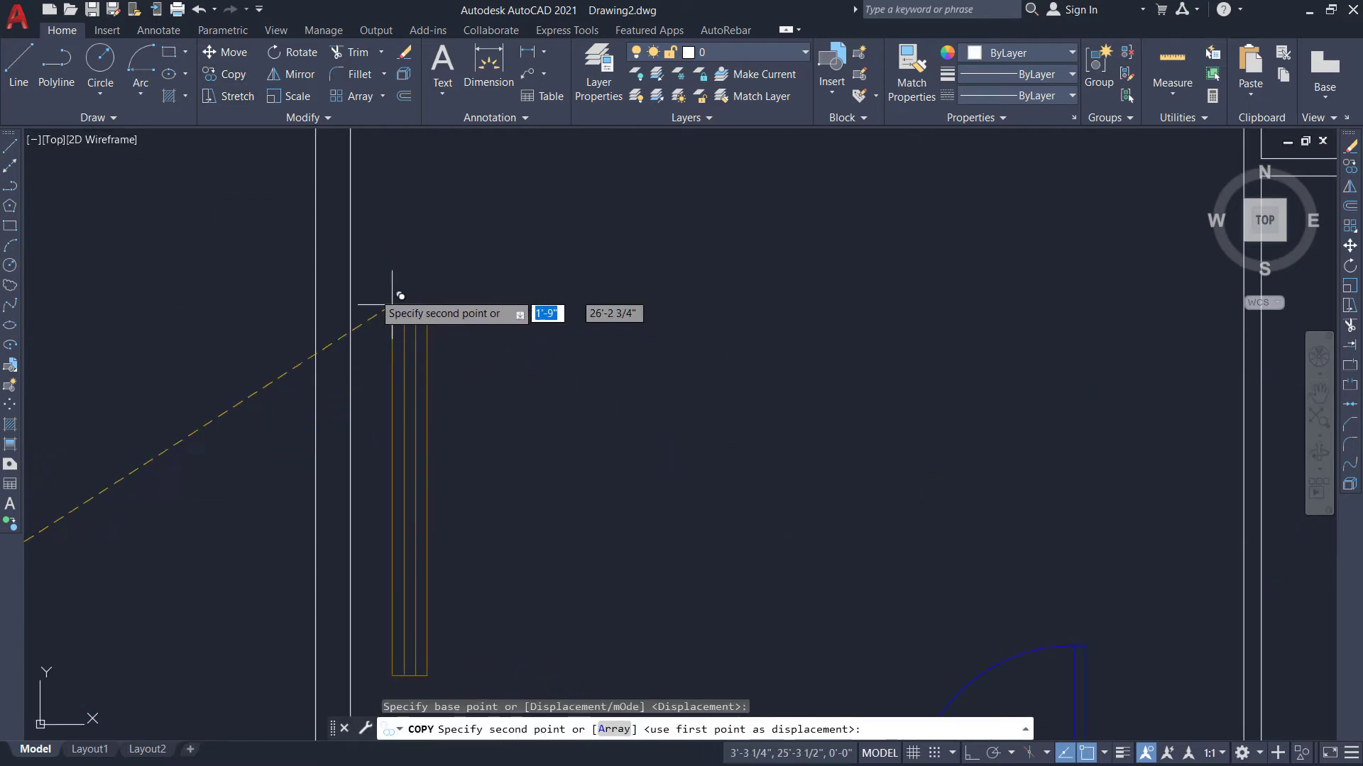
left_click(321, 238)
scroll(389, 218, "down", 4)
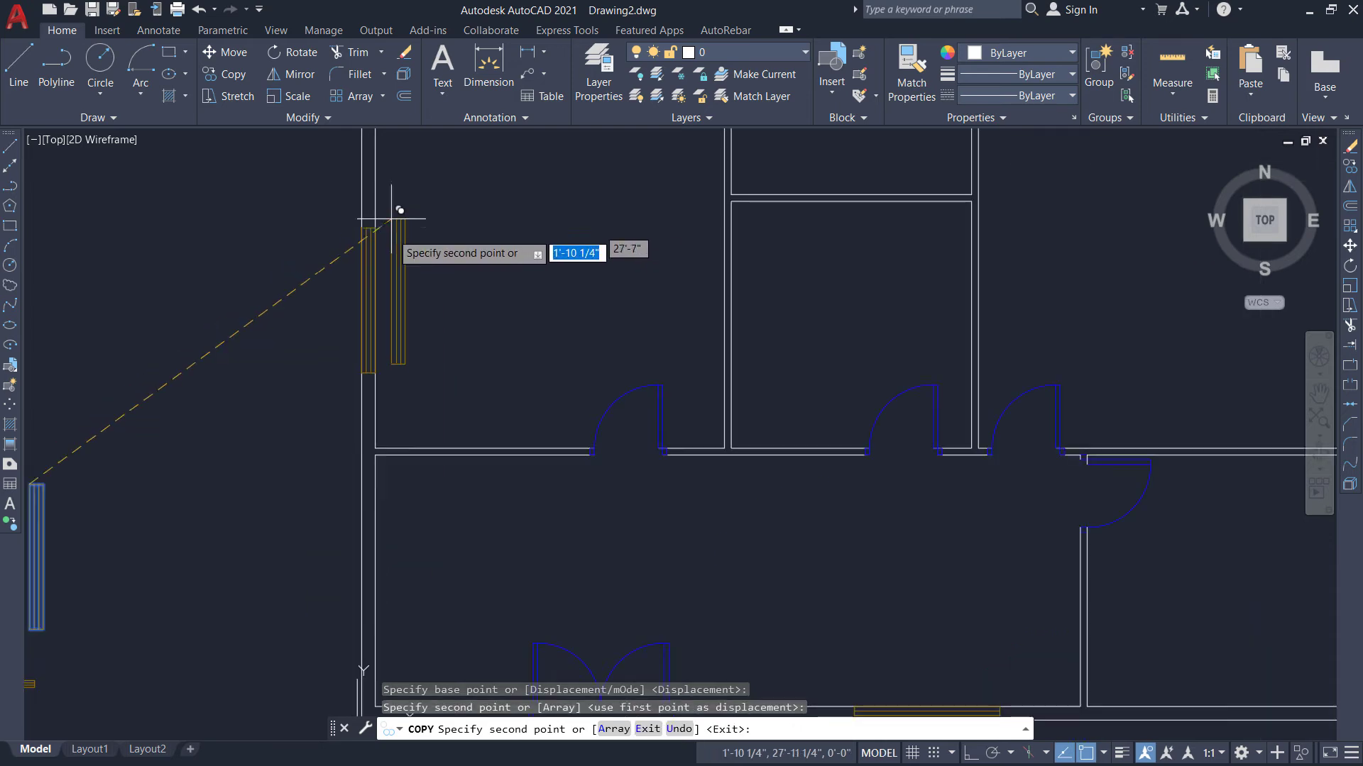
Place another copy of the vertical thicker window in the left outer wall of the large lower room.
scroll(397, 248, "down", 4)
scroll(408, 298, "up", 4)
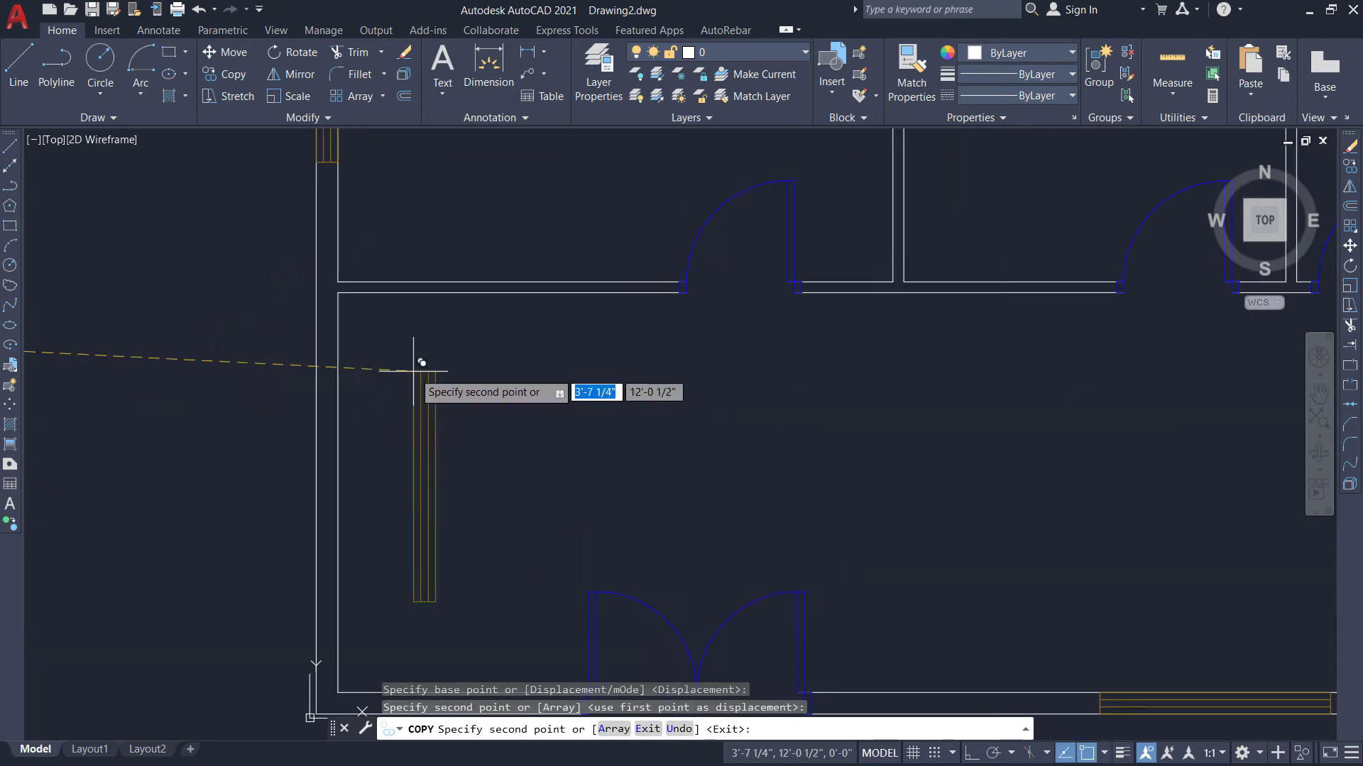
left_click(321, 369)
scroll(245, 364, "down", 4)
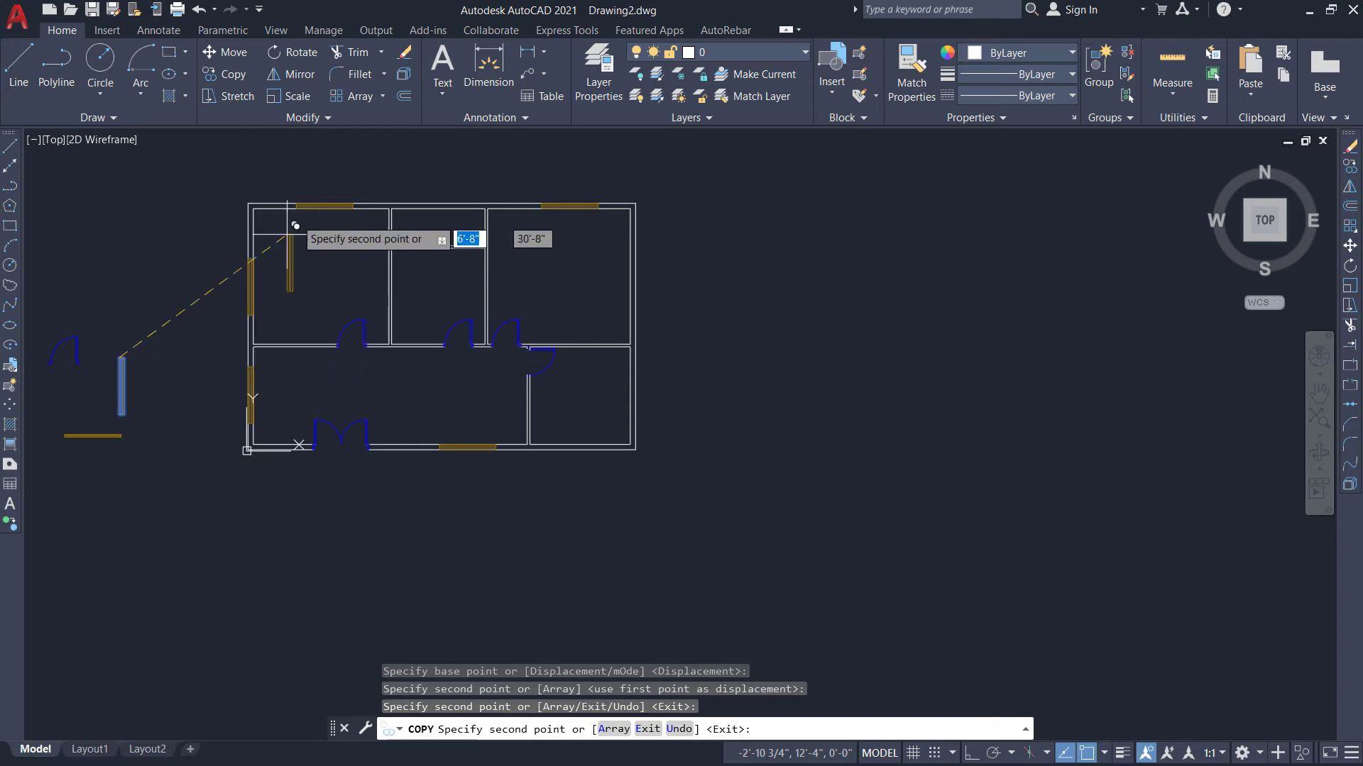
scroll(287, 234, "up", 4)
key("Escape")
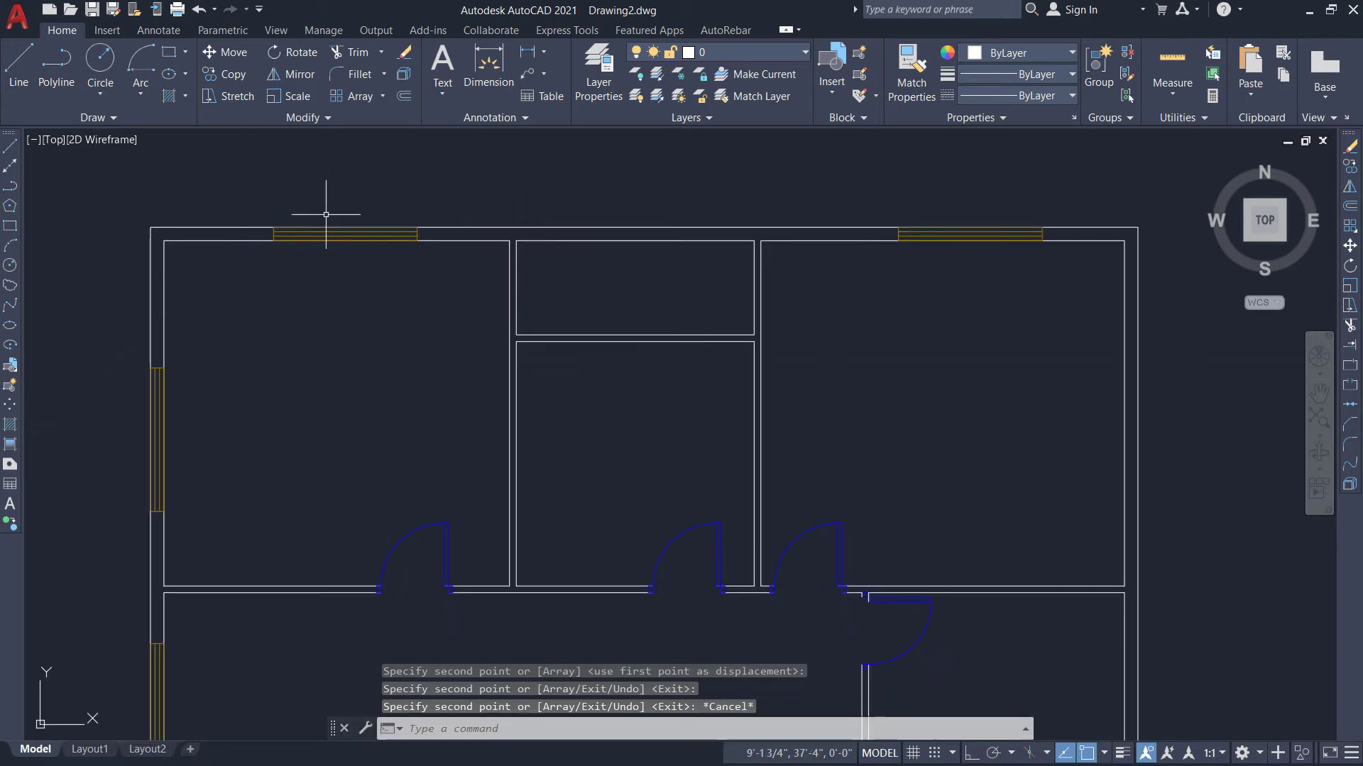
Copy the upper-left room's top window by its top-edge midpoint into the outer wall above the small middle room.
left_click(381, 232)
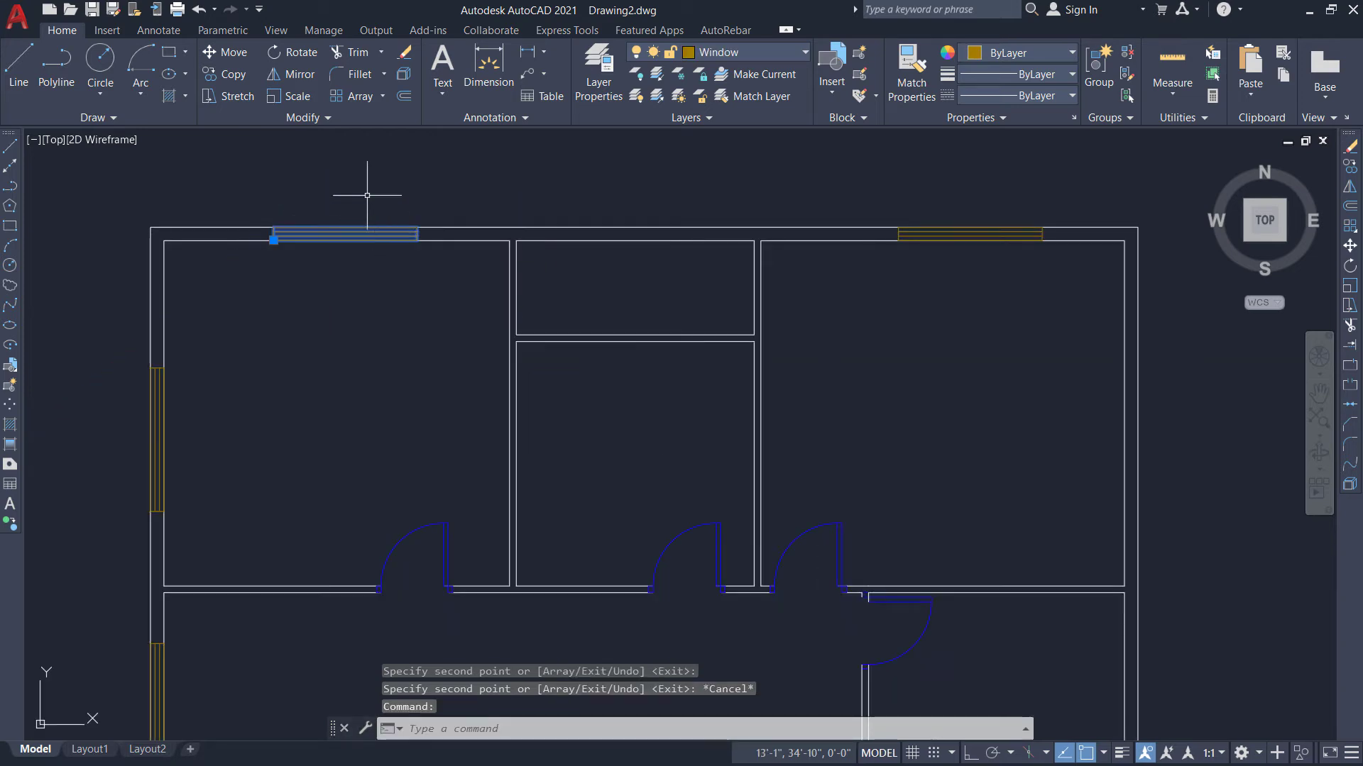
left_click(234, 75)
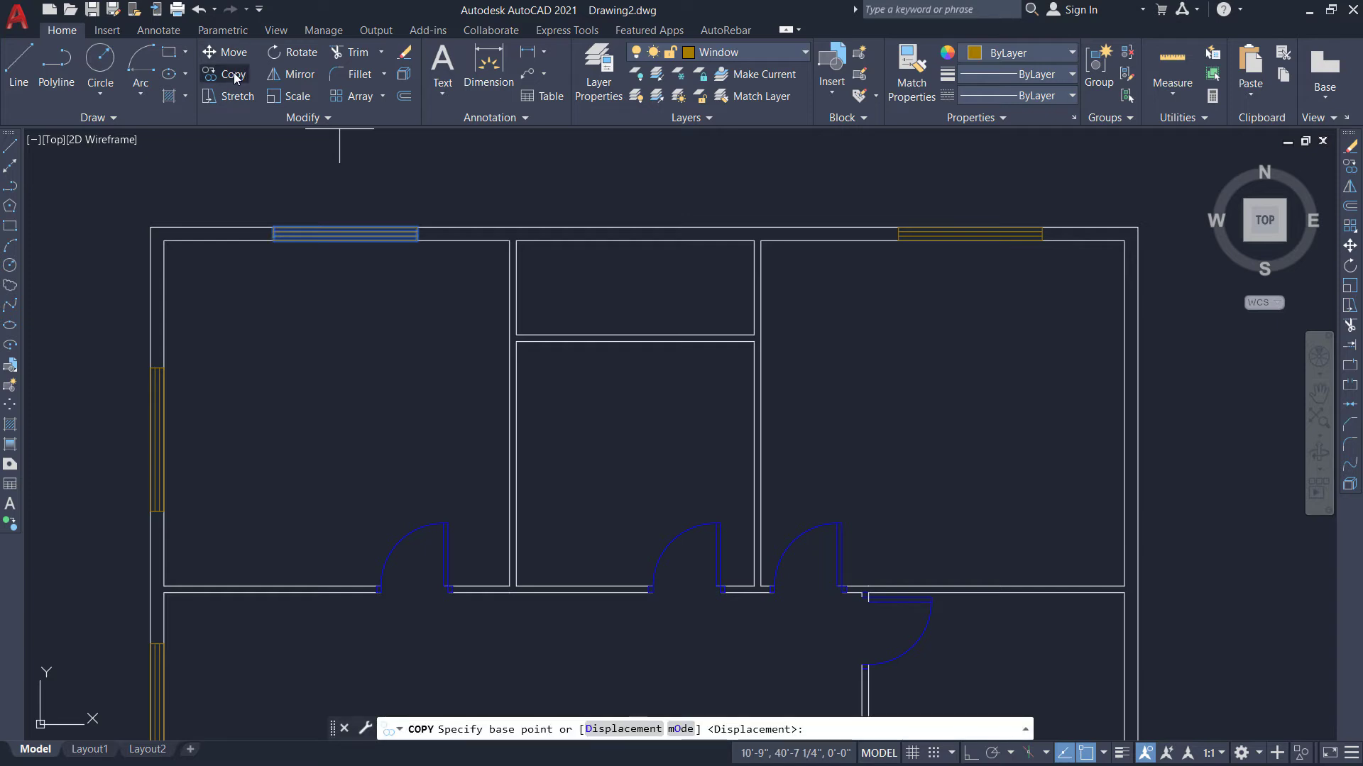
scroll(384, 259, "up", 2)
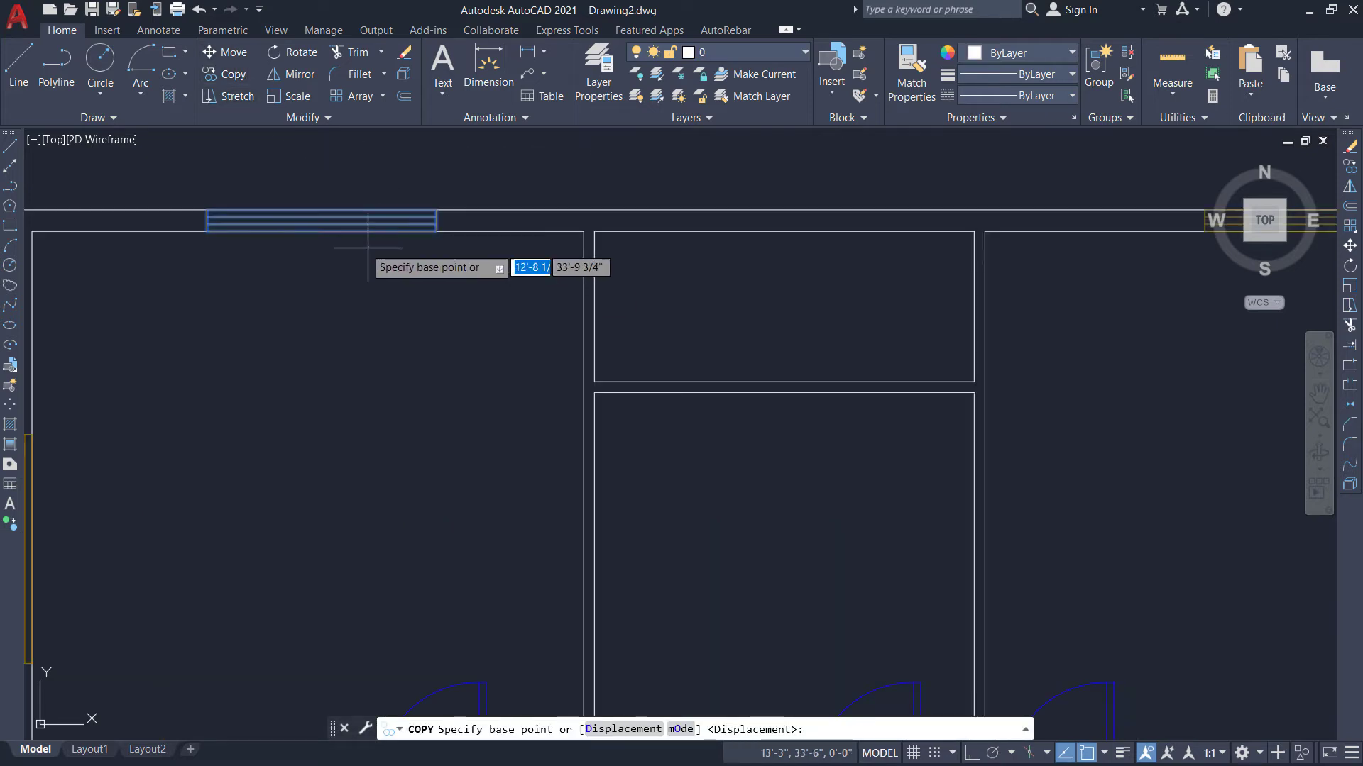
left_click(322, 210)
scroll(323, 206, "up", 2)
scroll(334, 262, "down", 4)
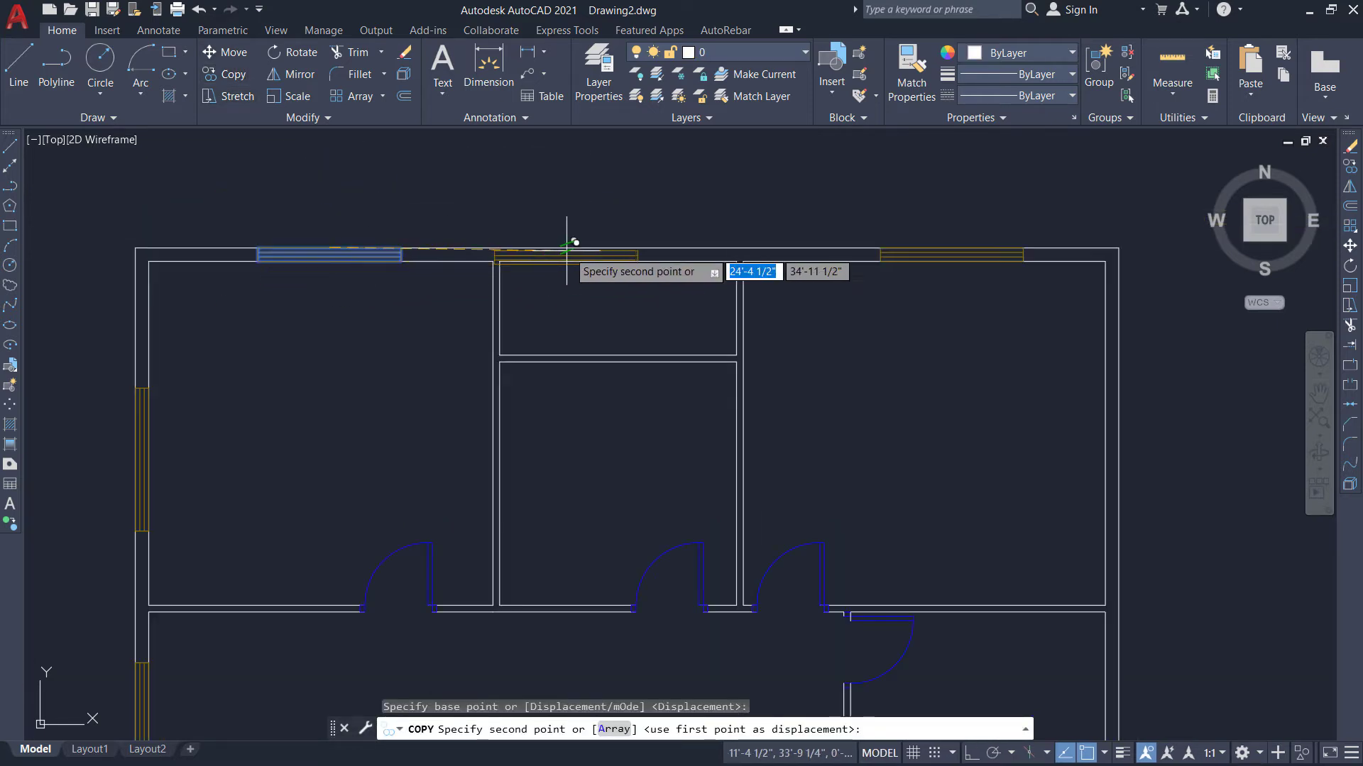
left_click(625, 246)
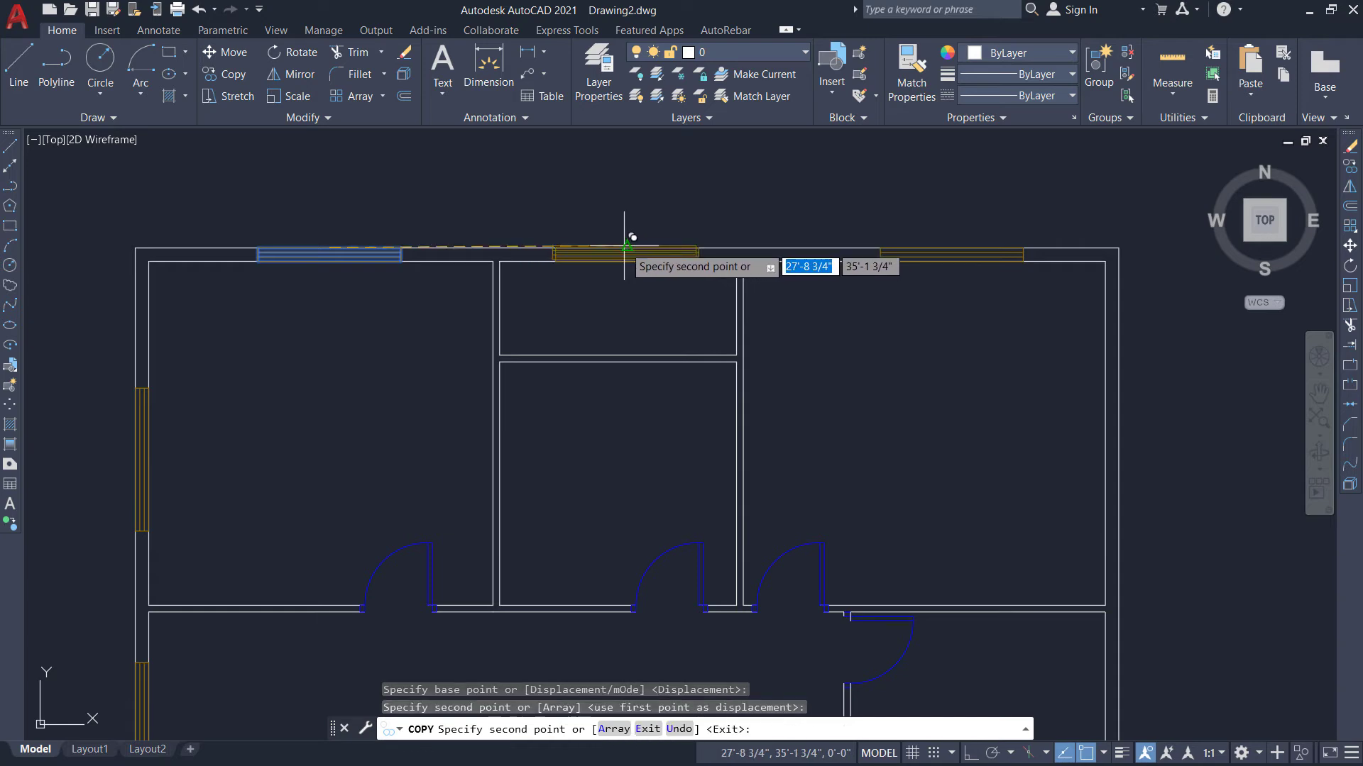
Place another copy of the thicker window in the bottom outer wall of the lower-right room.
scroll(576, 197, "down", 2)
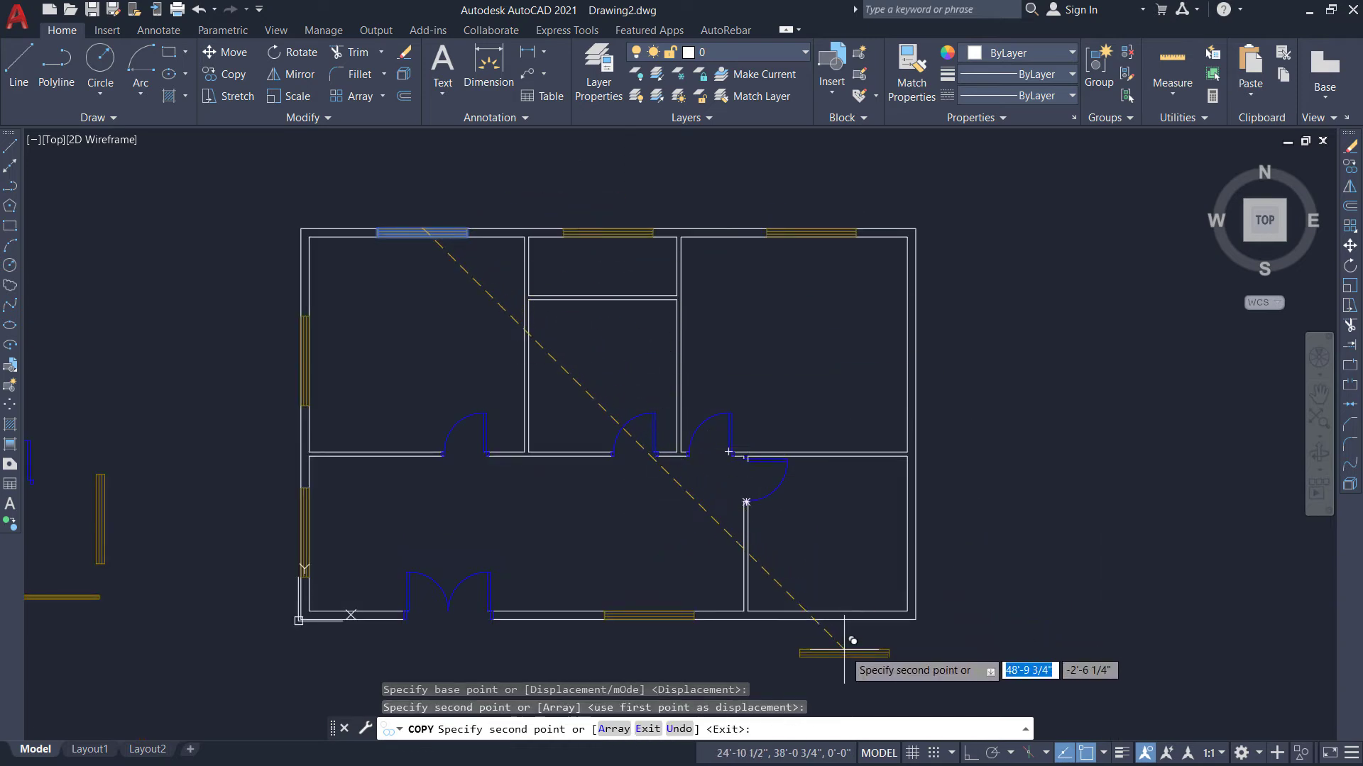
scroll(831, 616, "up", 5)
middle_click_drag(836, 615, 836, 490)
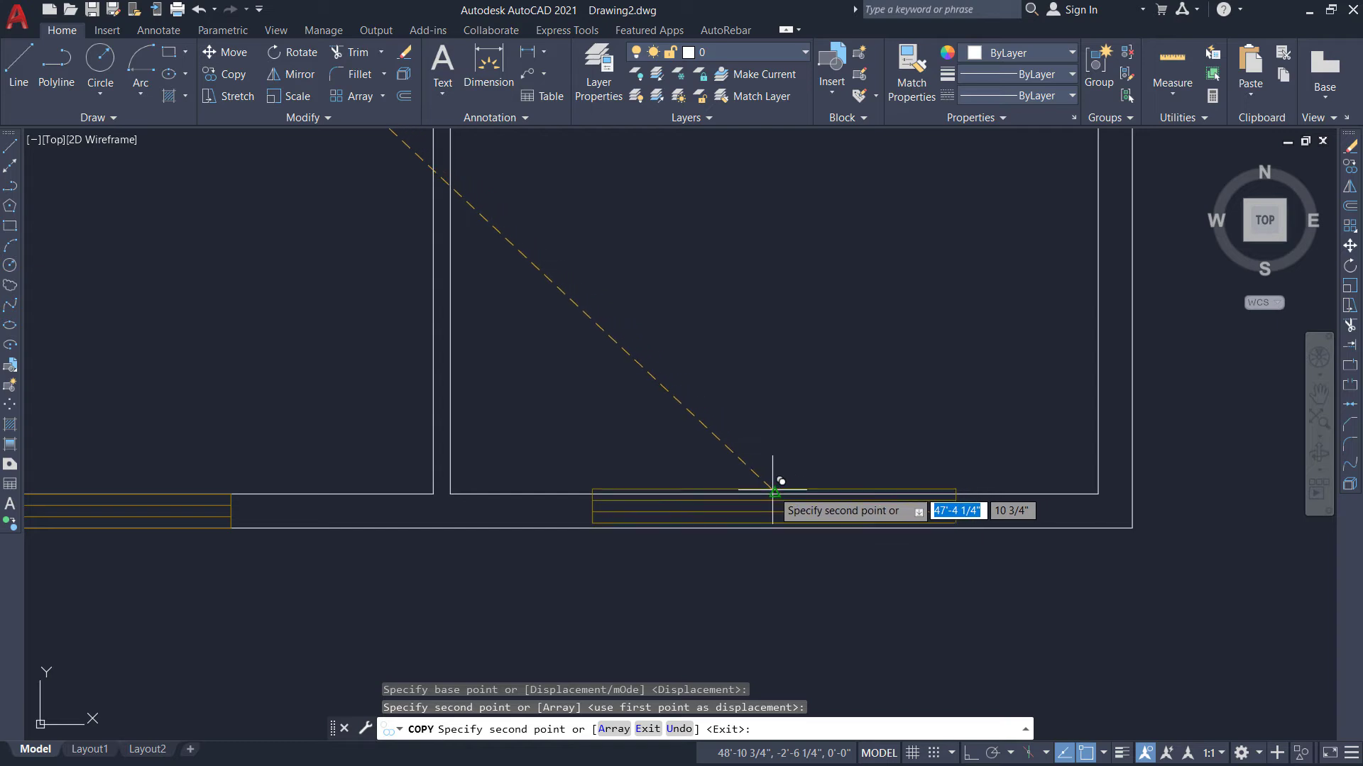
left_click(804, 489)
scroll(840, 501, "down", 3)
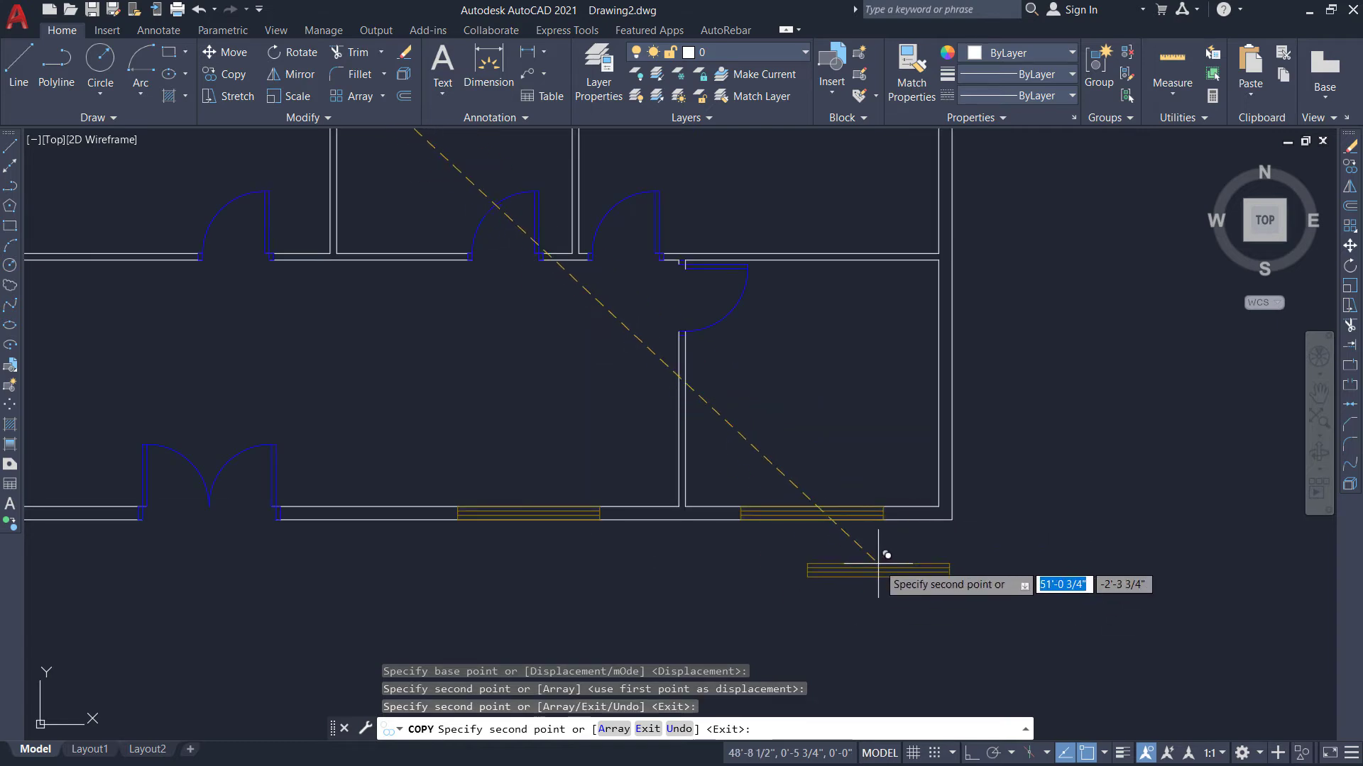
scroll(887, 561, "down", 2)
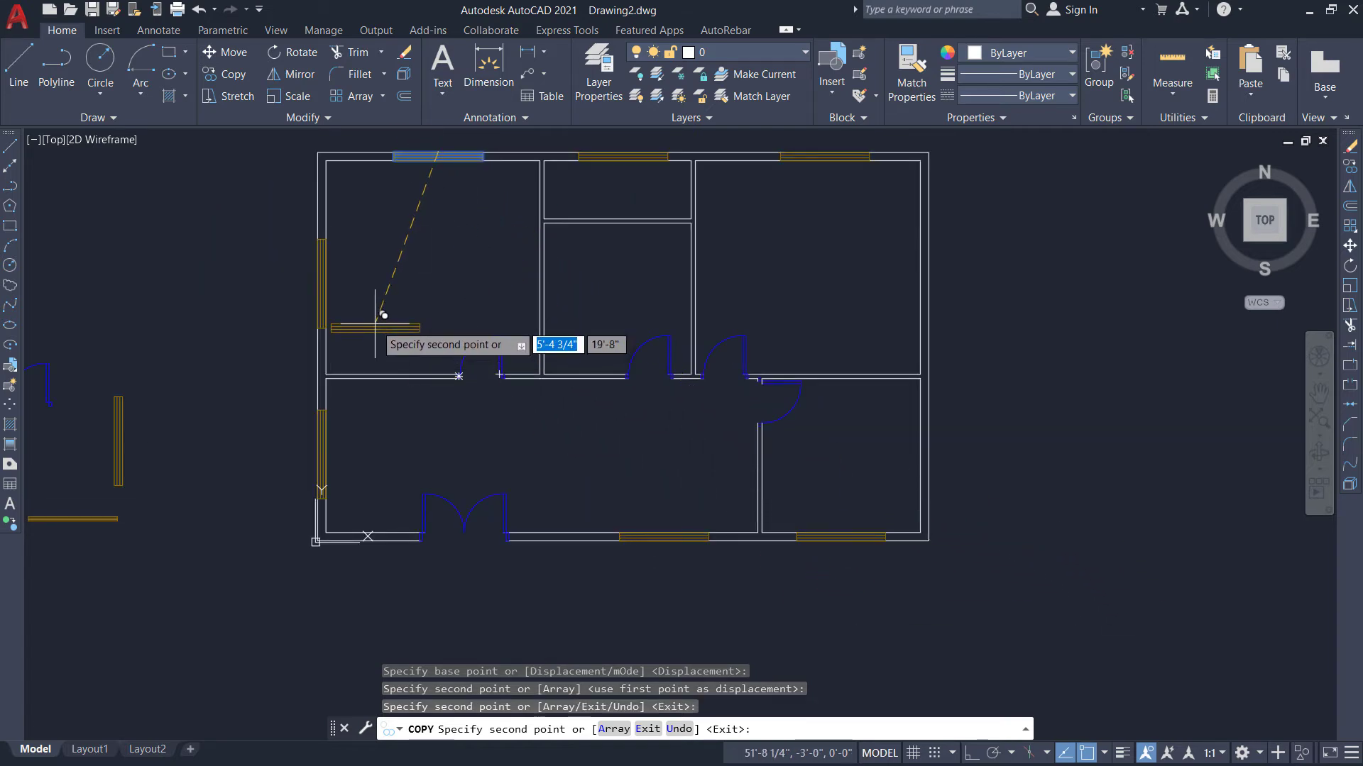
key("Escape")
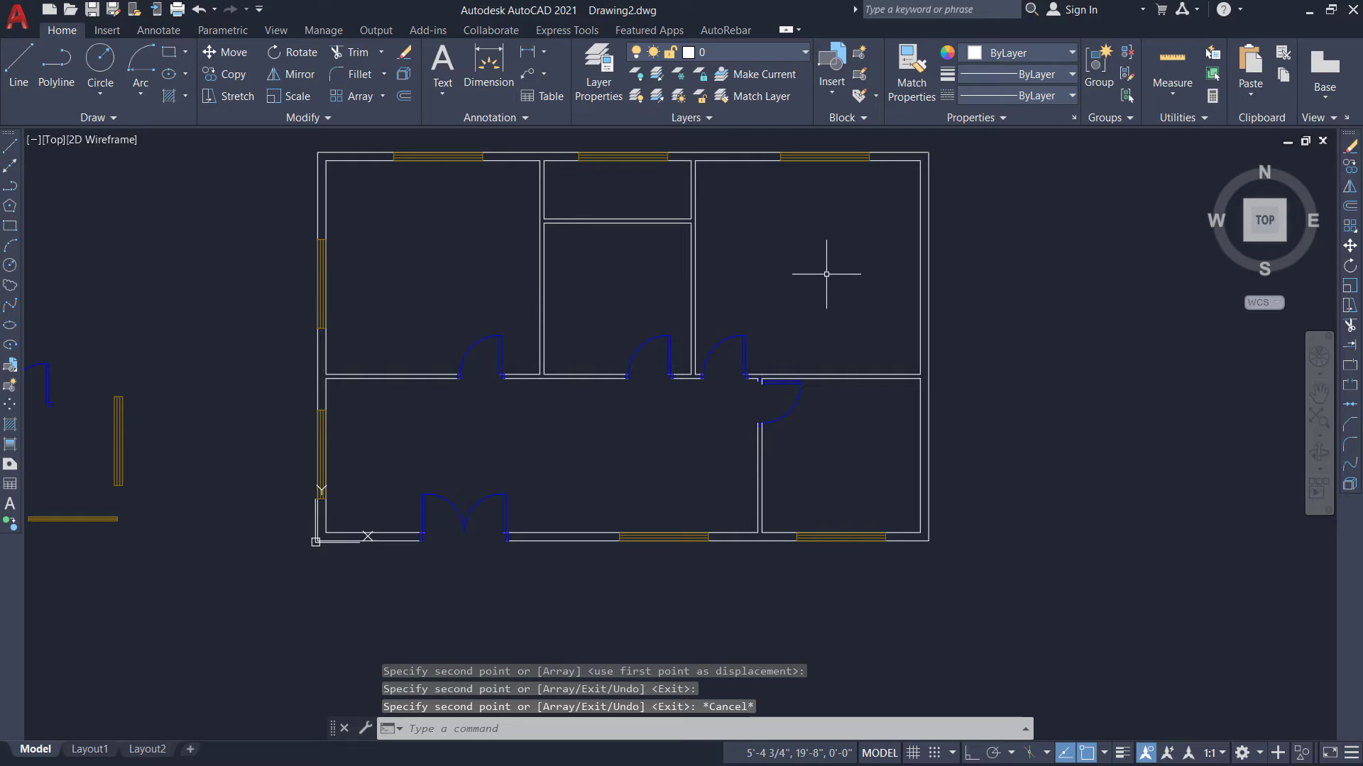
Copy the thinner window from its top-left corner into the inner wall between the upper-left room and the large lower room.
scroll(52, 548, "up", 4)
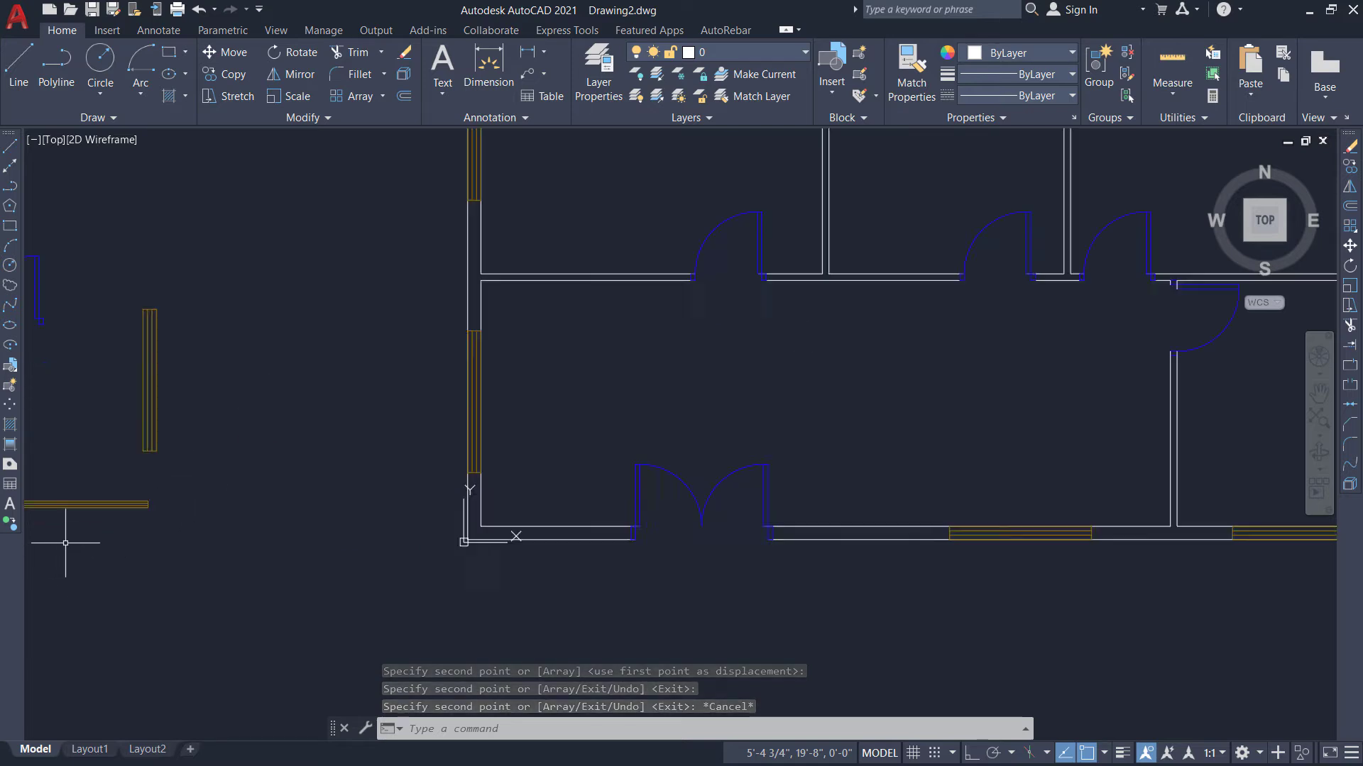
left_click(154, 545)
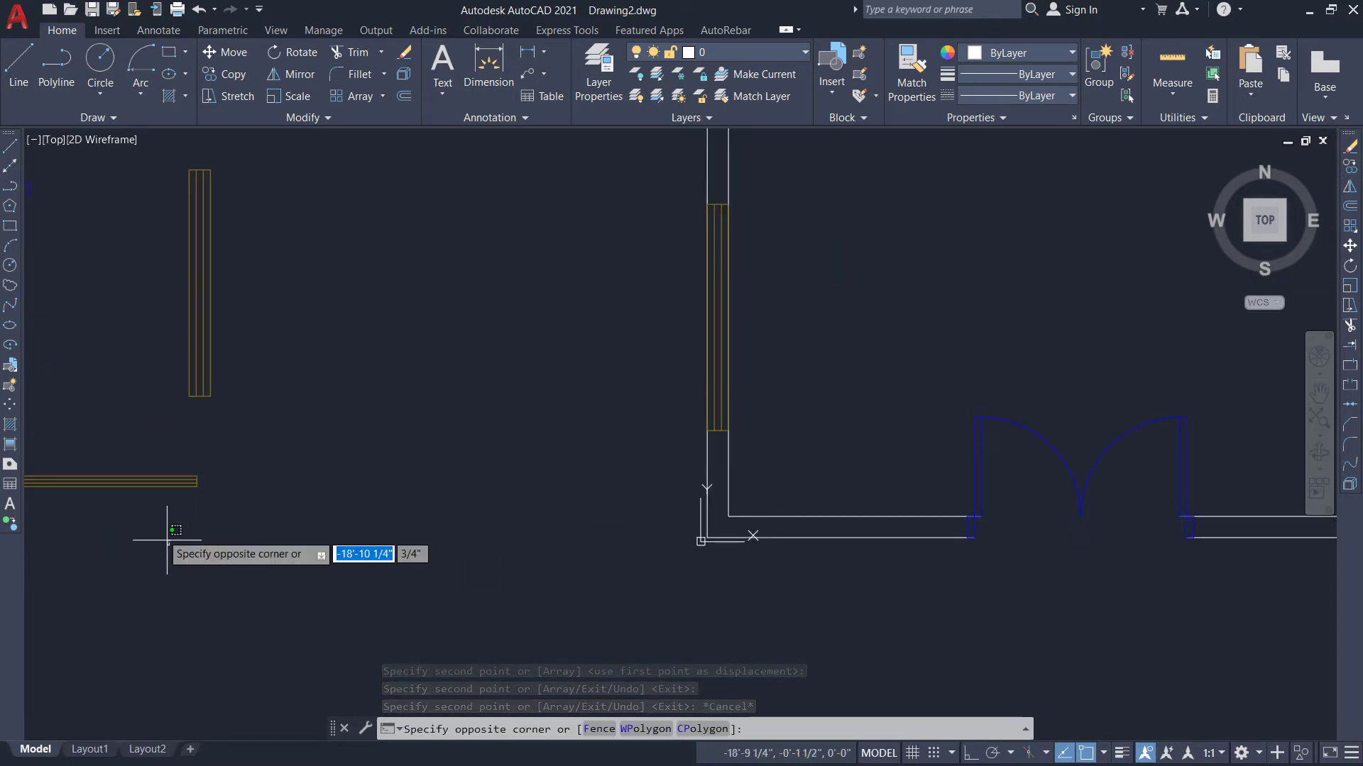
left_click(226, 74)
scroll(142, 525, "up", 4)
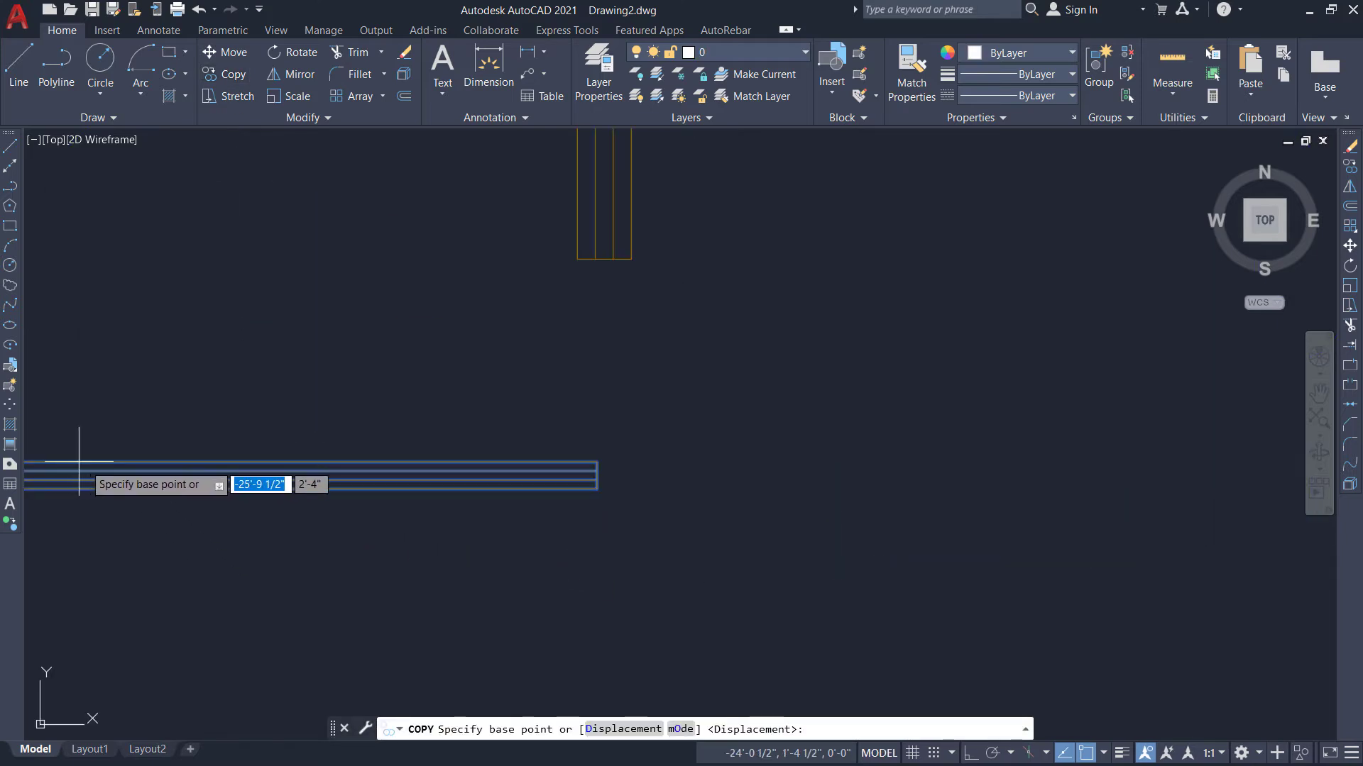
scroll(153, 461, "up", 4)
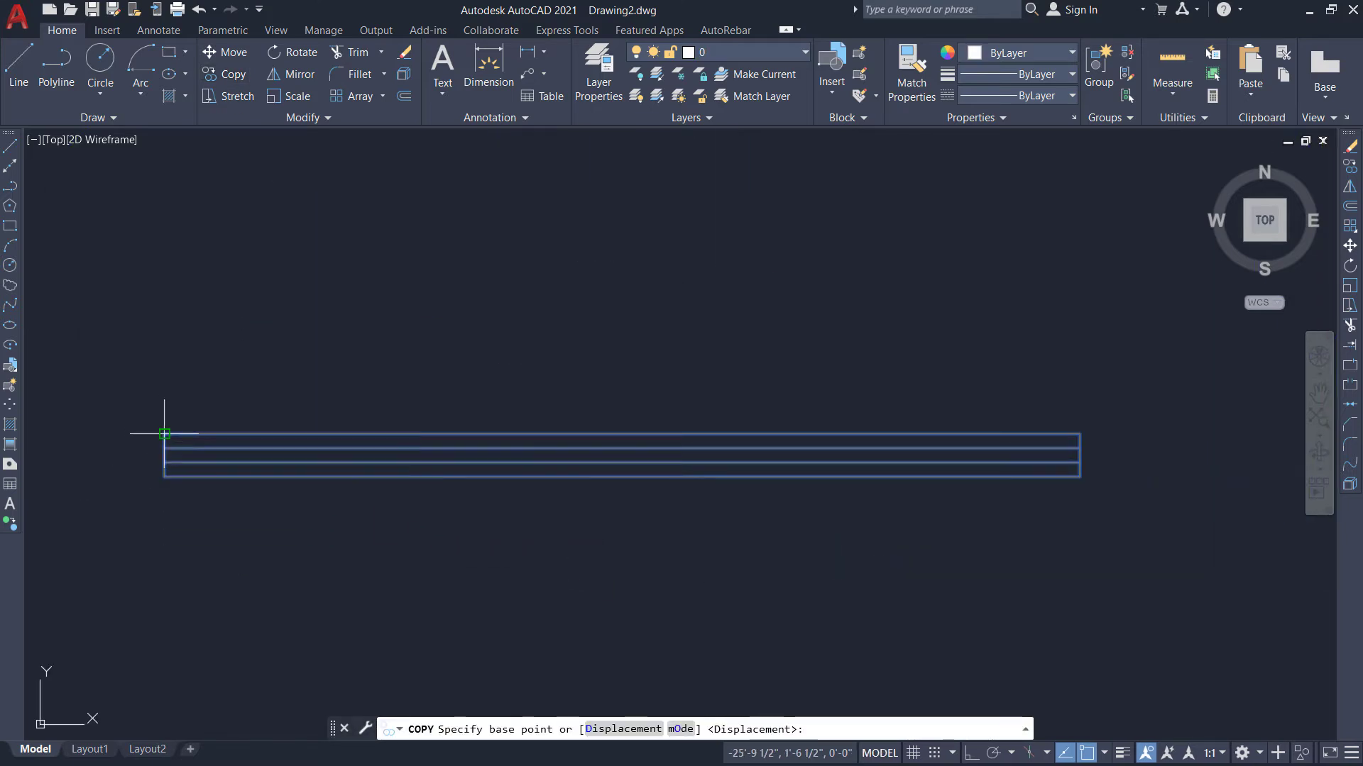
left_click(161, 427)
scroll(100, 514, "down", 6)
scroll(100, 506, "down", 4)
scroll(533, 359, "up", 3)
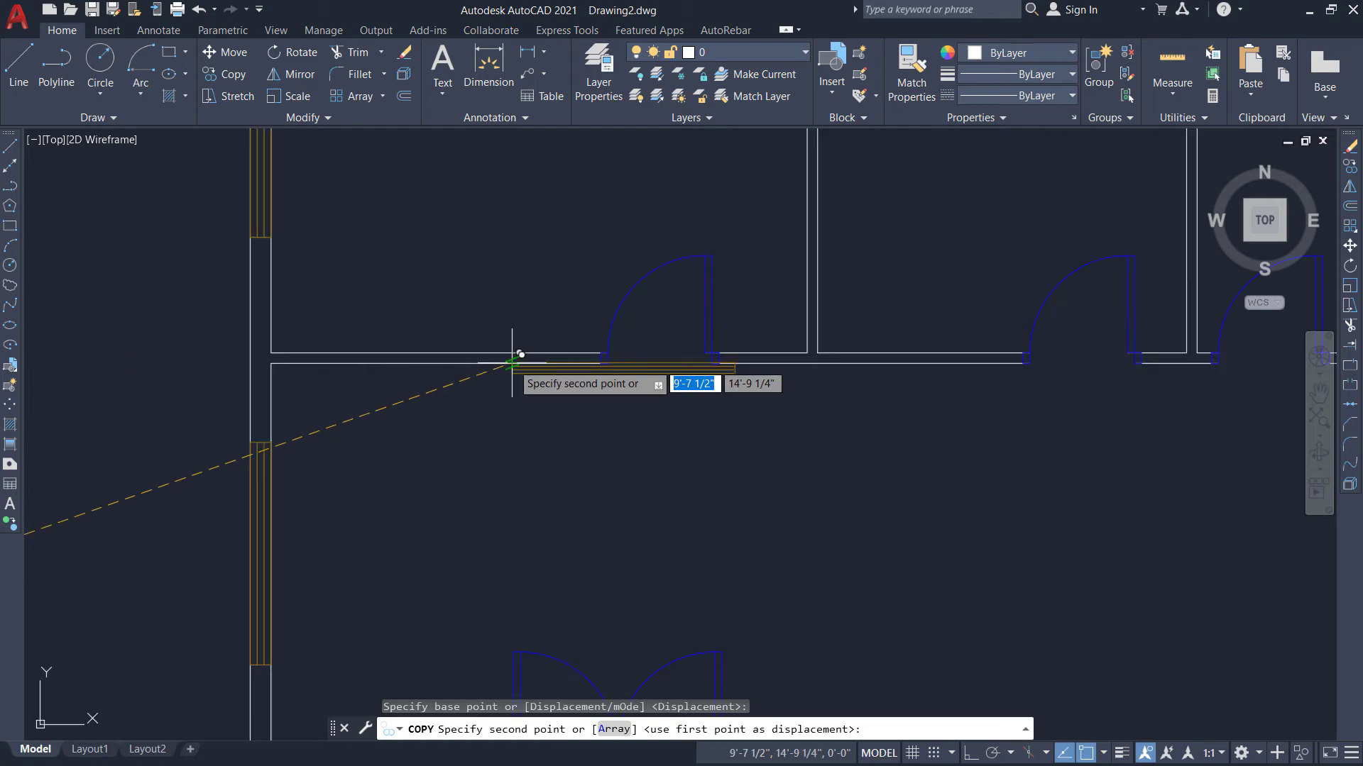
left_click(334, 353)
Place another copy of the thinner window in the inner wall between the two middle rooms.
scroll(319, 383, "down", 3)
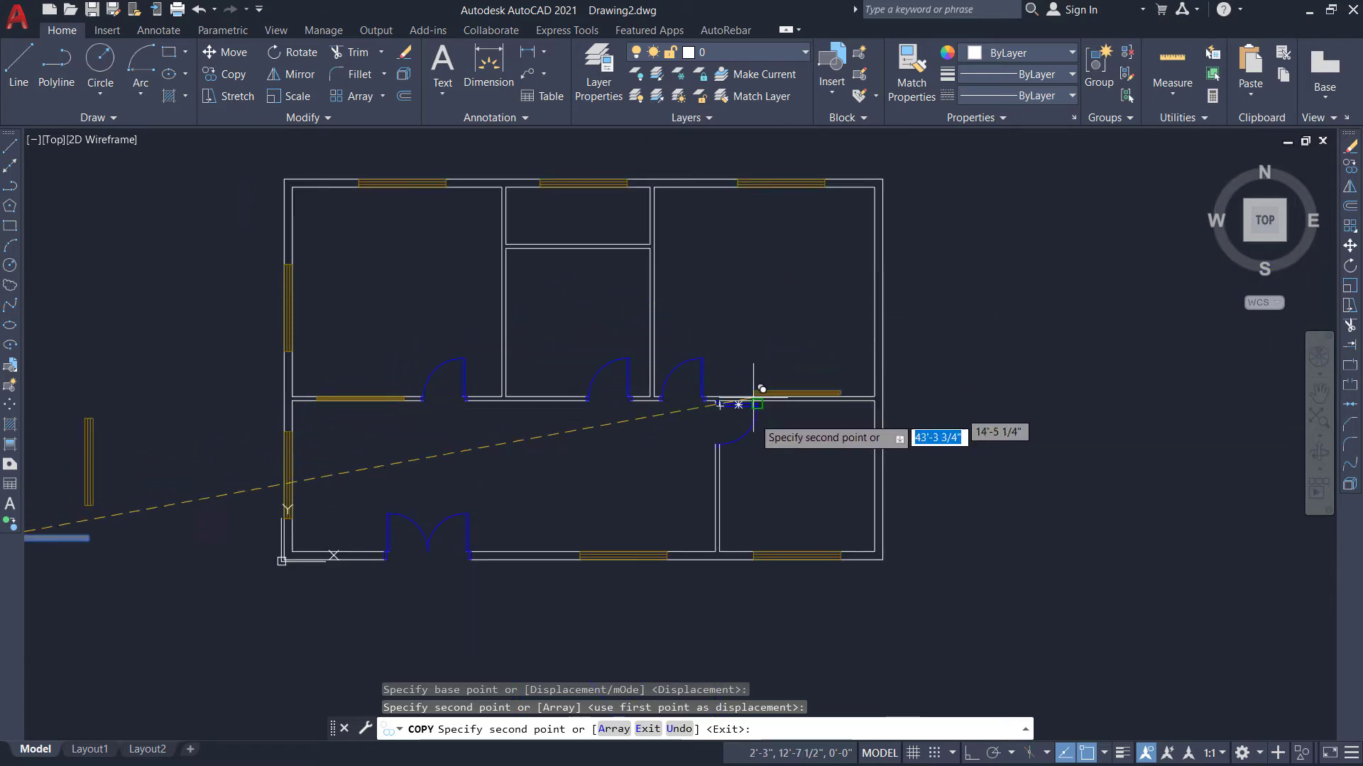
scroll(710, 490, "up", 3)
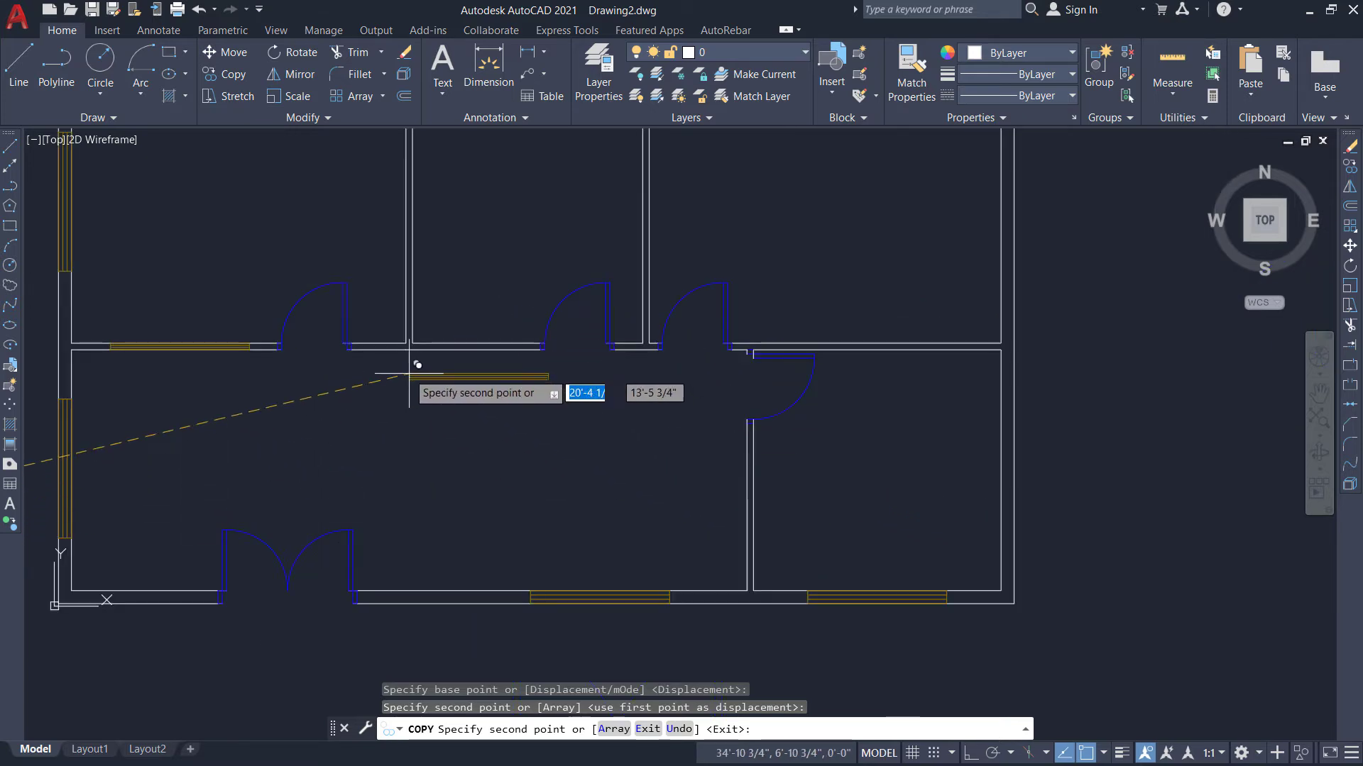
scroll(416, 370, "up", 3)
scroll(406, 455, "down", 3)
scroll(410, 425, "up", 3)
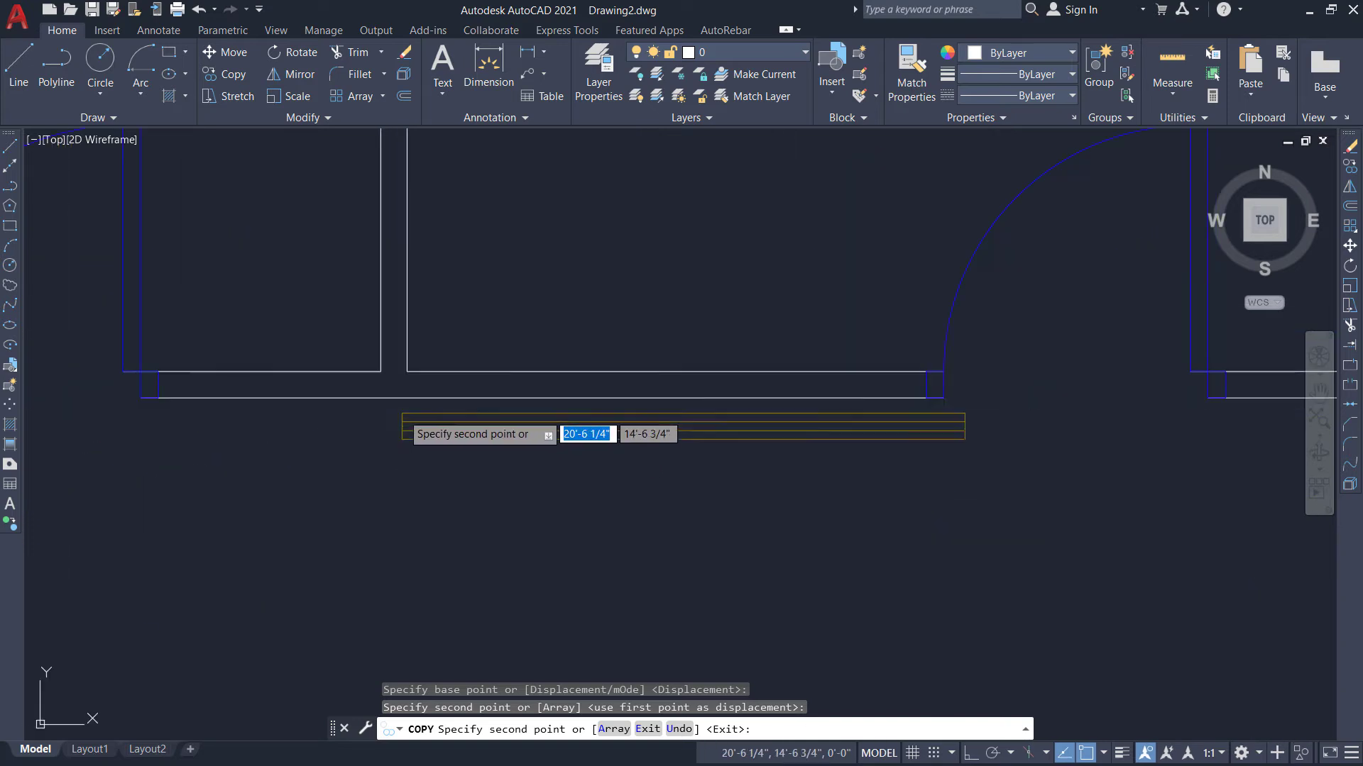
scroll(408, 373, "down", 3)
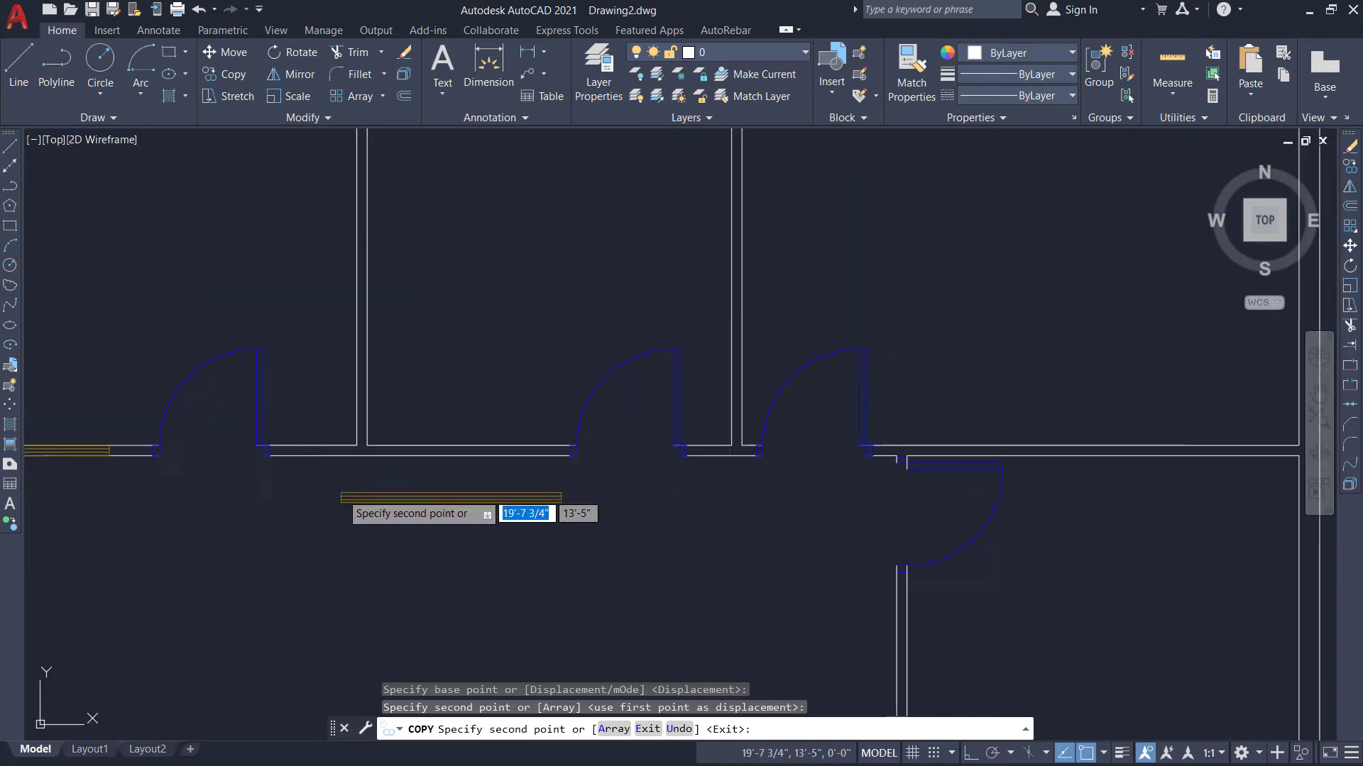
scroll(347, 490, "down", 2)
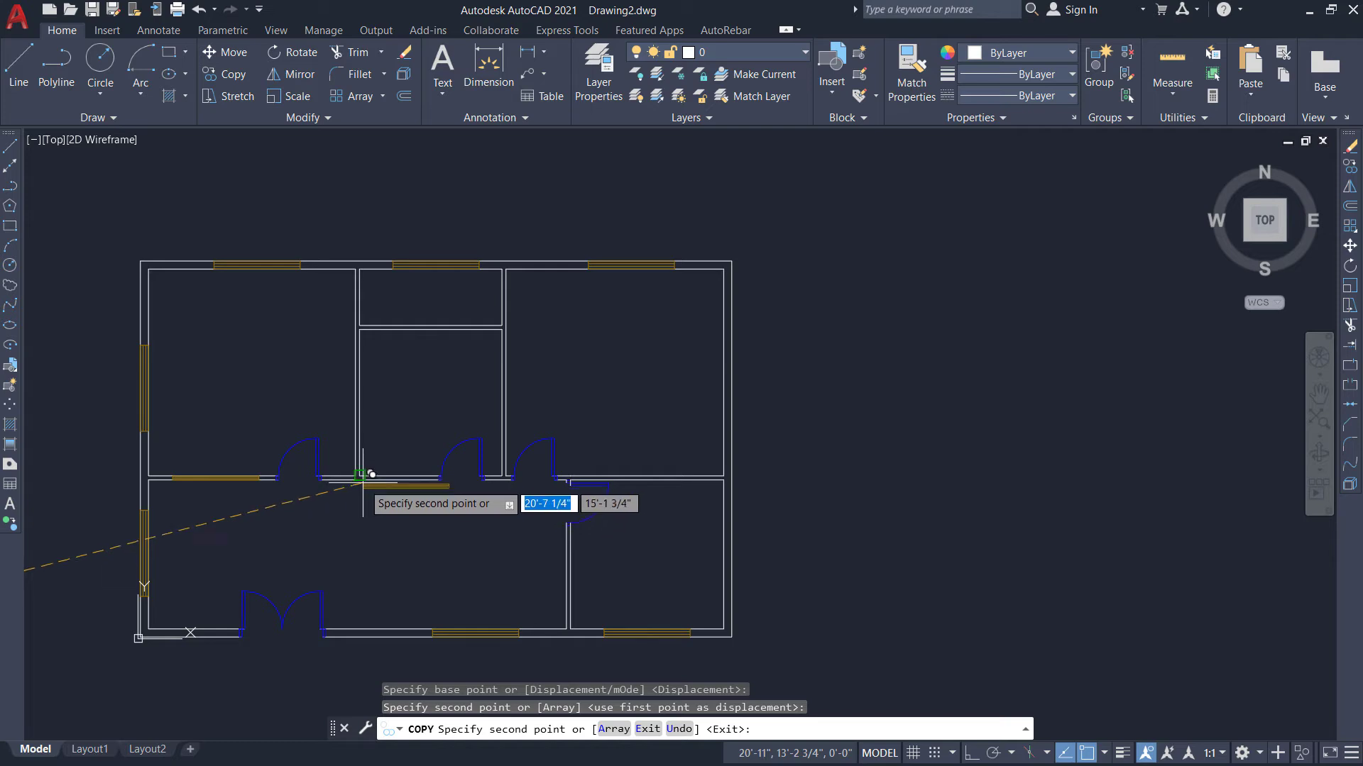
scroll(408, 357, "up", 3)
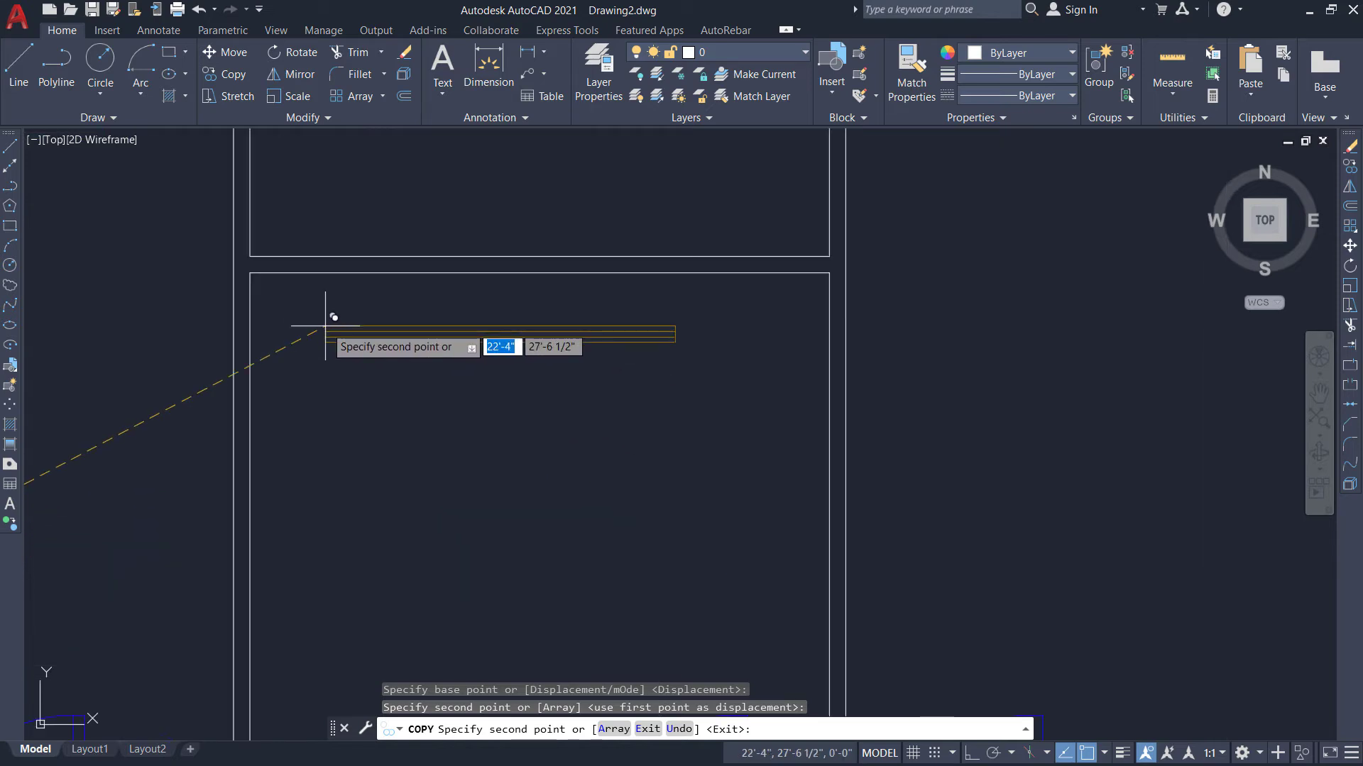
left_click(389, 257)
scroll(389, 356, "down", 4)
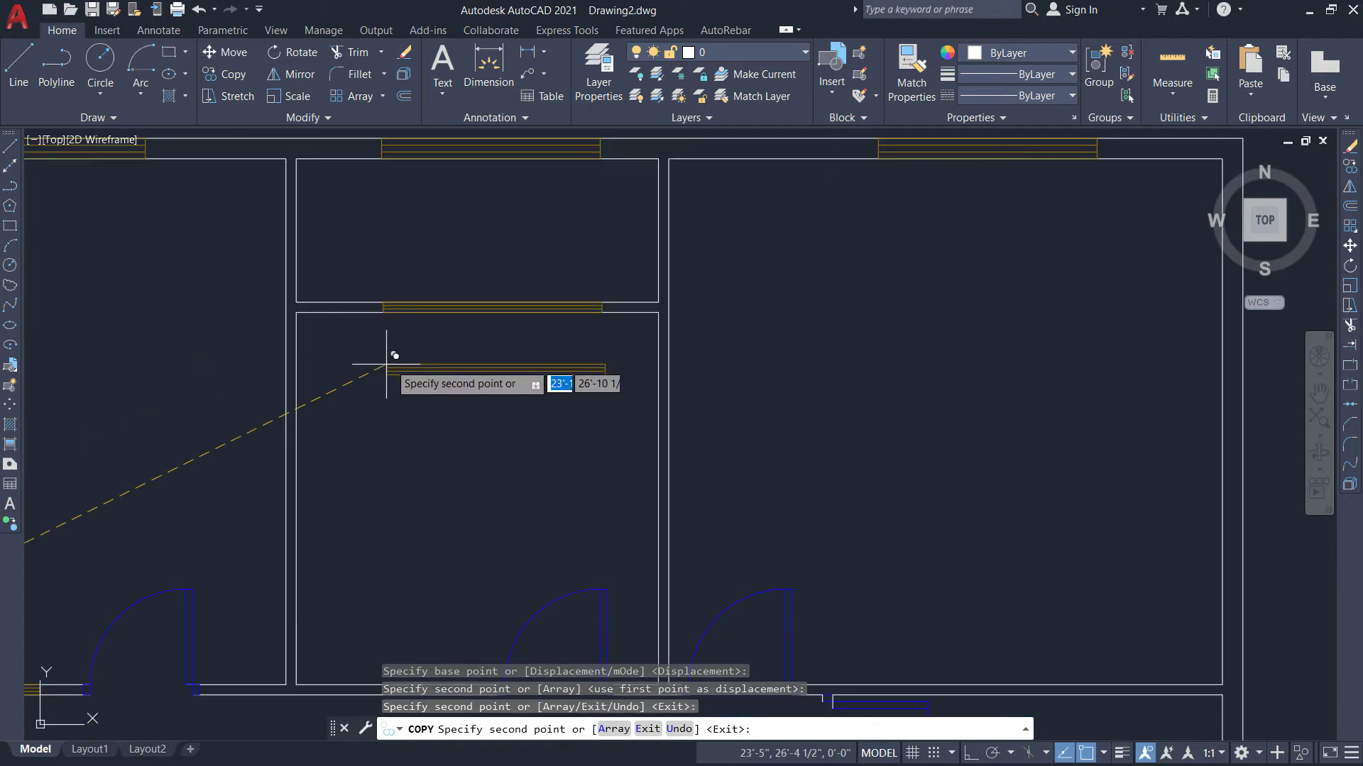
scroll(368, 480, "down", 2)
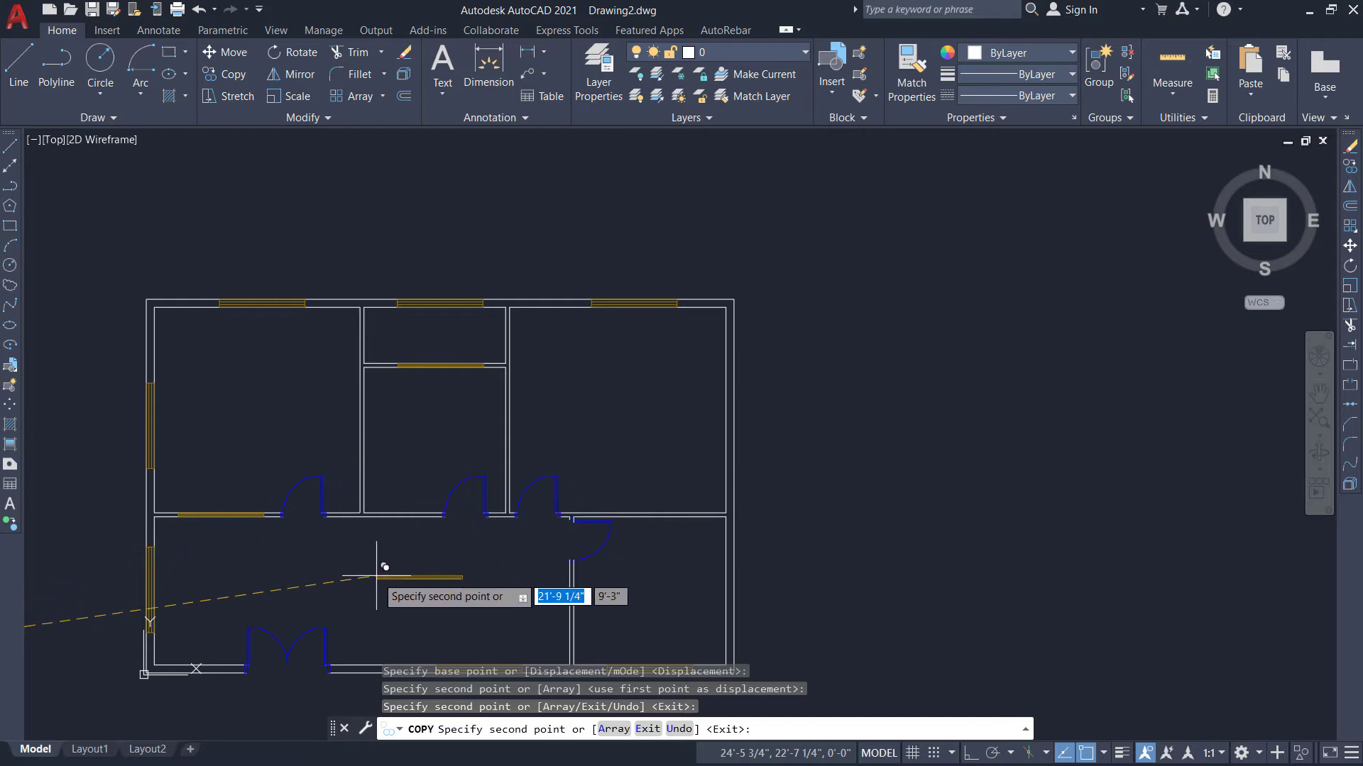
scroll(383, 383, "down", 2)
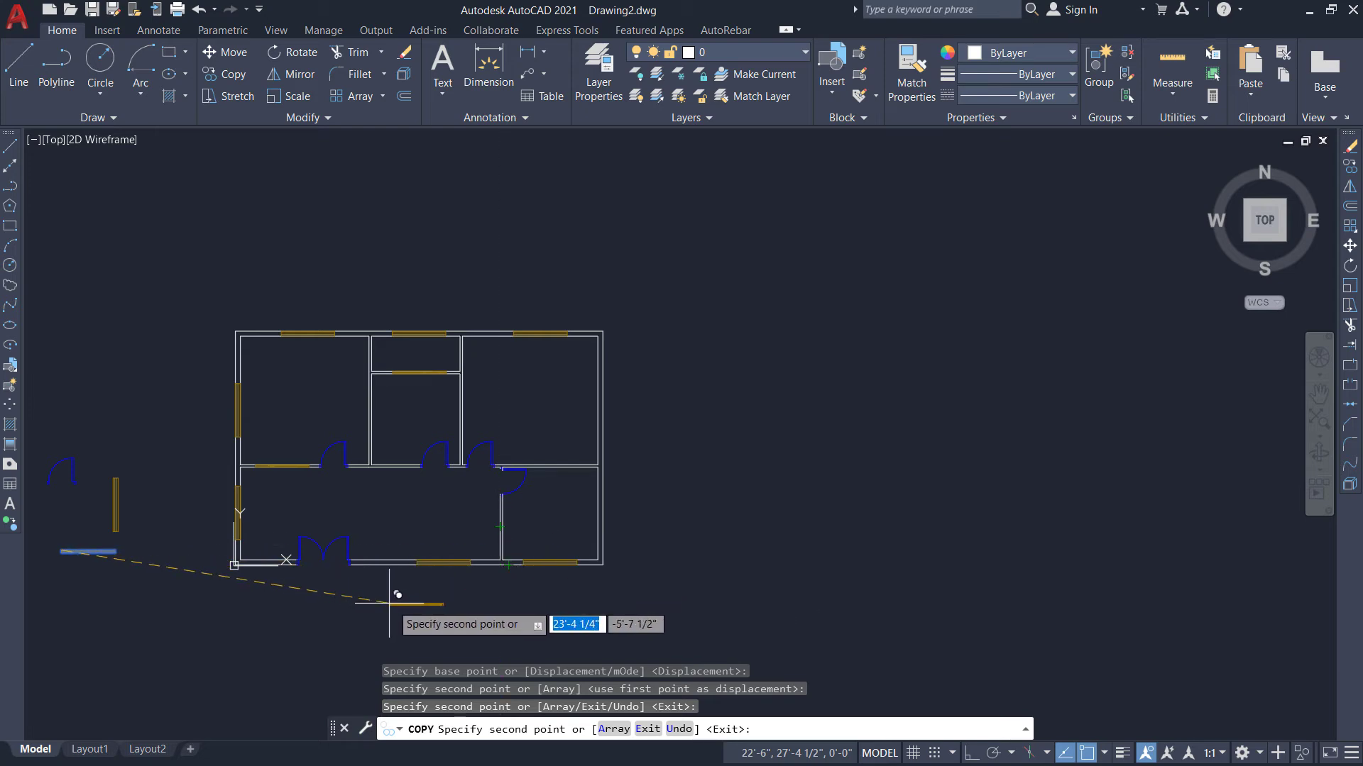
scroll(389, 604, "up", 6)
scroll(389, 603, "down", 3)
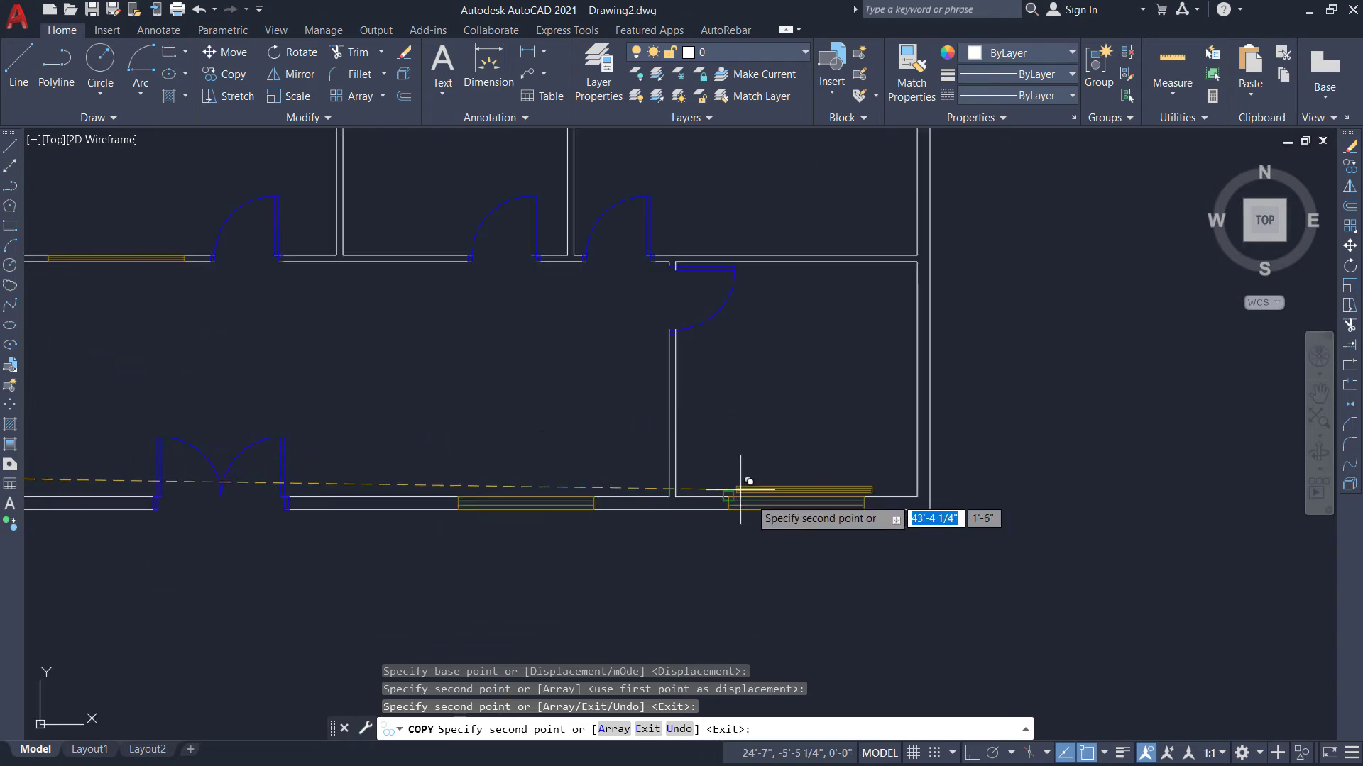
scroll(741, 490, "down", 4)
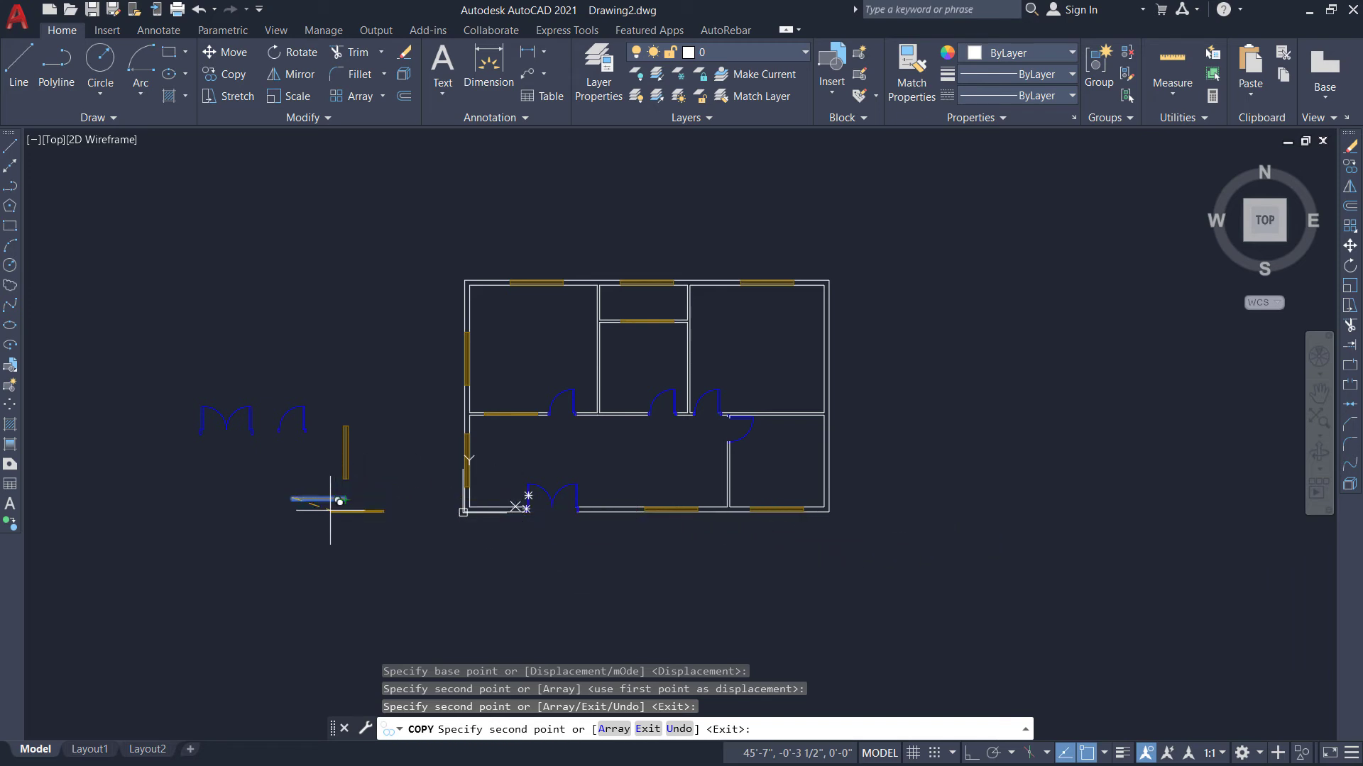
key("Escape")
Rotate the thinner window beside the floor plan 90° clockwise about its lower-left corner.
scroll(325, 511, "up", 4)
left_click(301, 510)
left_click(272, 459)
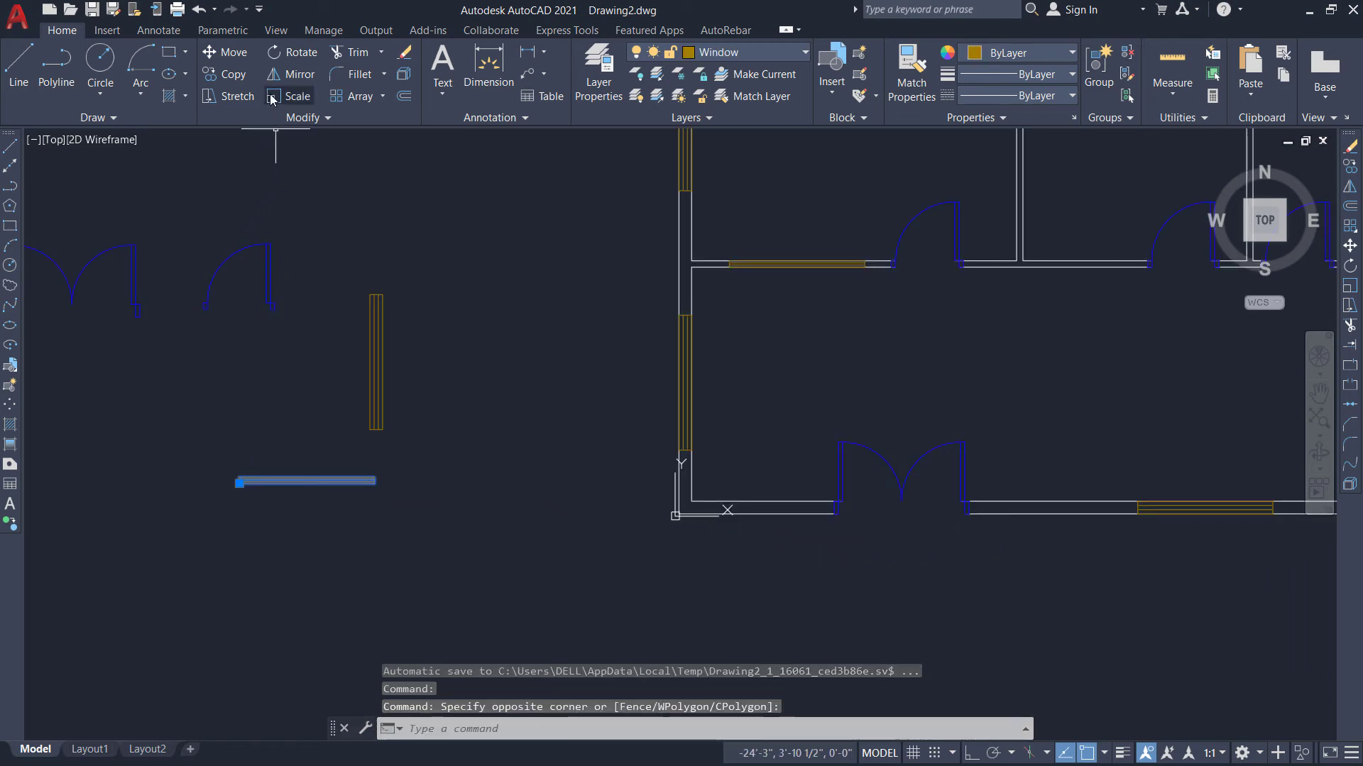
left_click(301, 55)
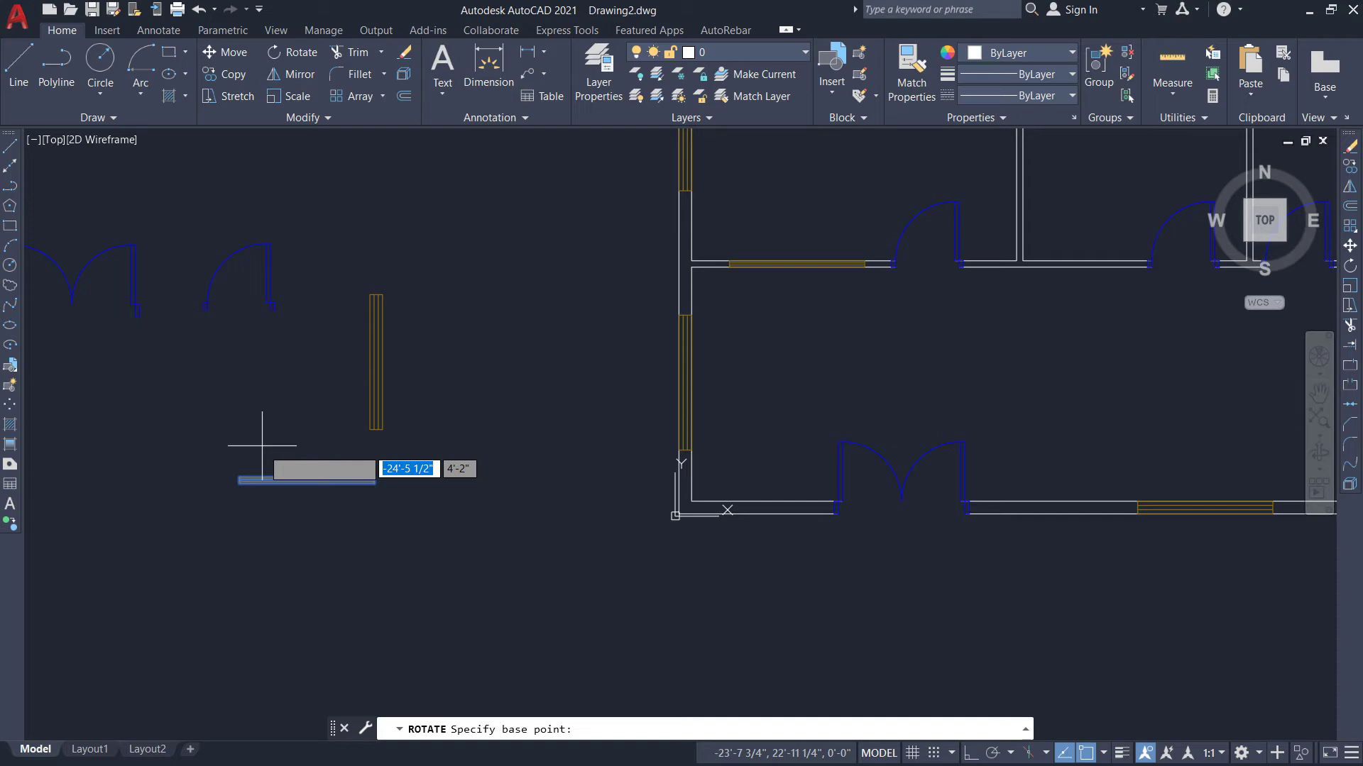
left_click(239, 484)
left_click(245, 580)
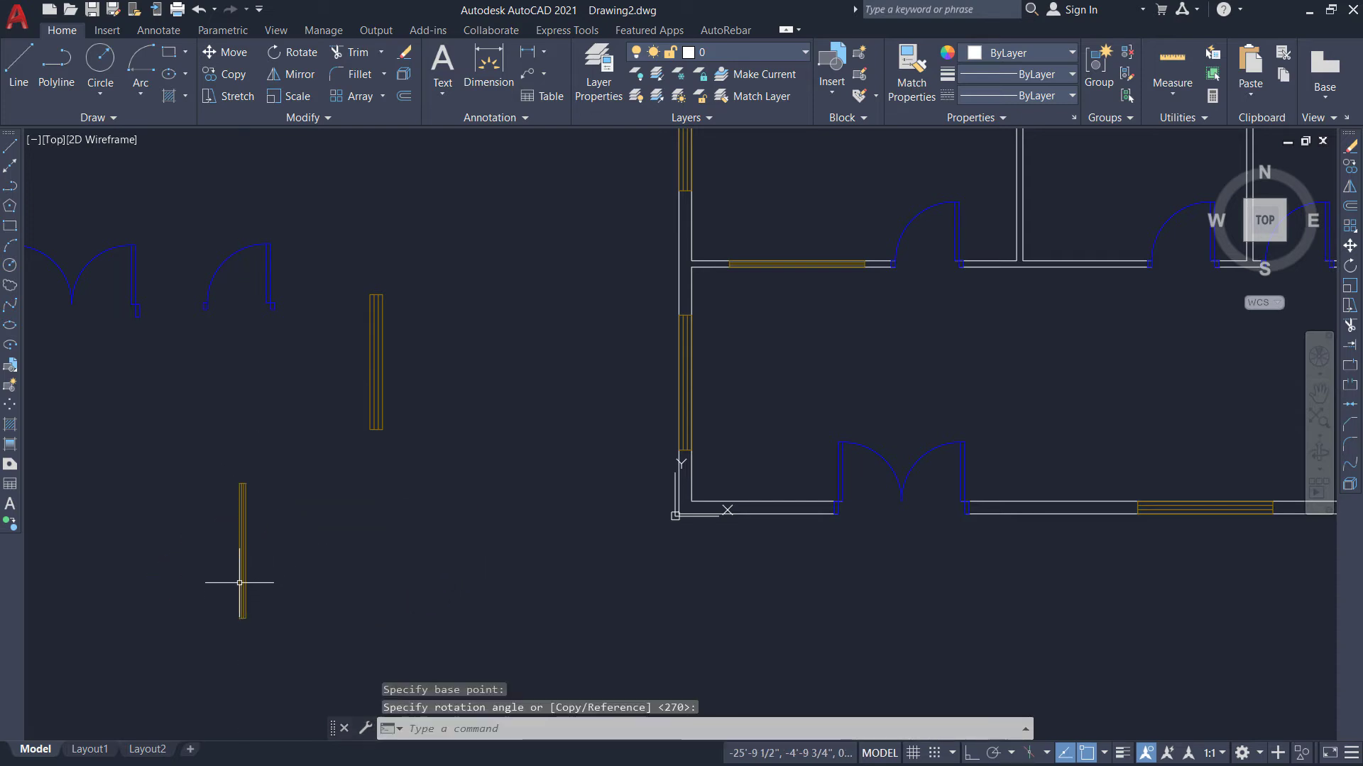
Select the vertical thinner window beside the floor plan.
left_click(274, 563)
left_click(223, 526)
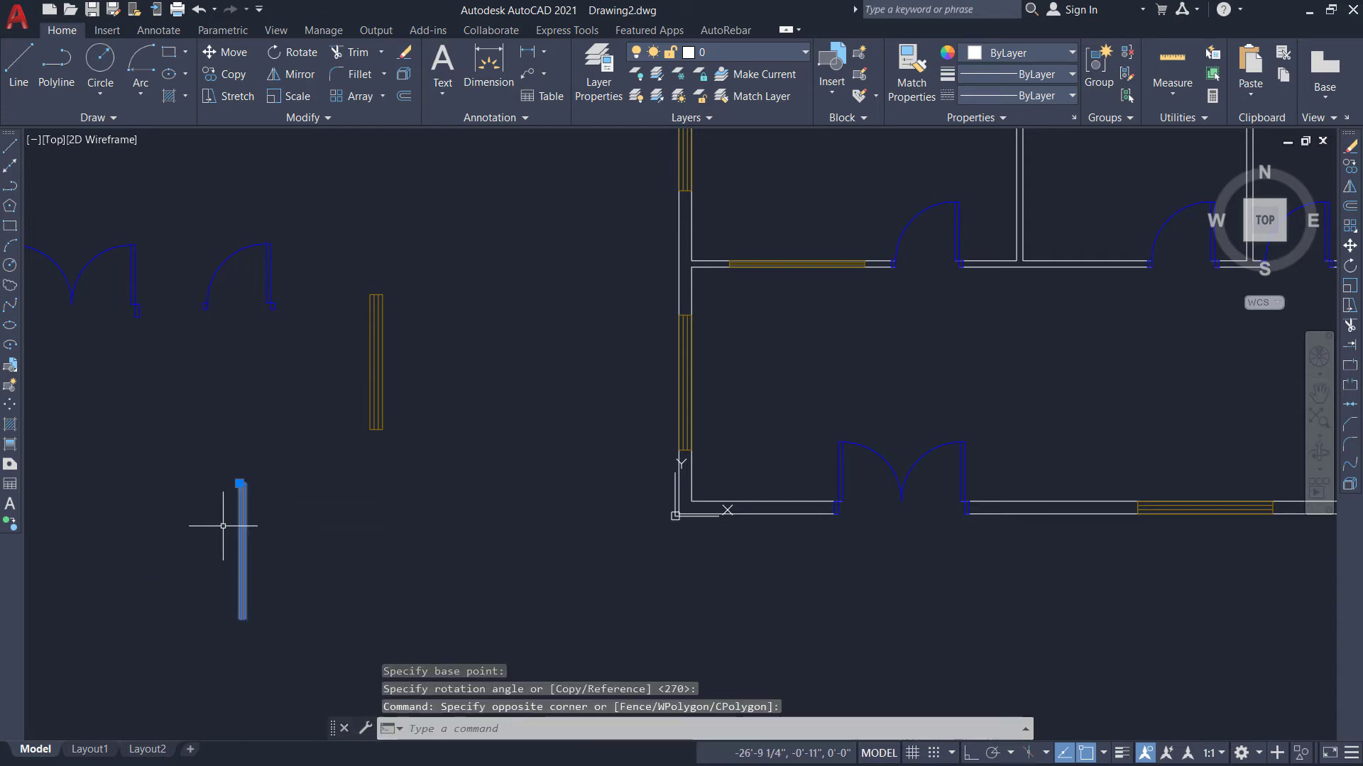
Copy the thin vertical window by its top-left corner into the vertical interior wall below the lower-right room's door.
left_click(239, 74)
scroll(266, 505, "up", 3)
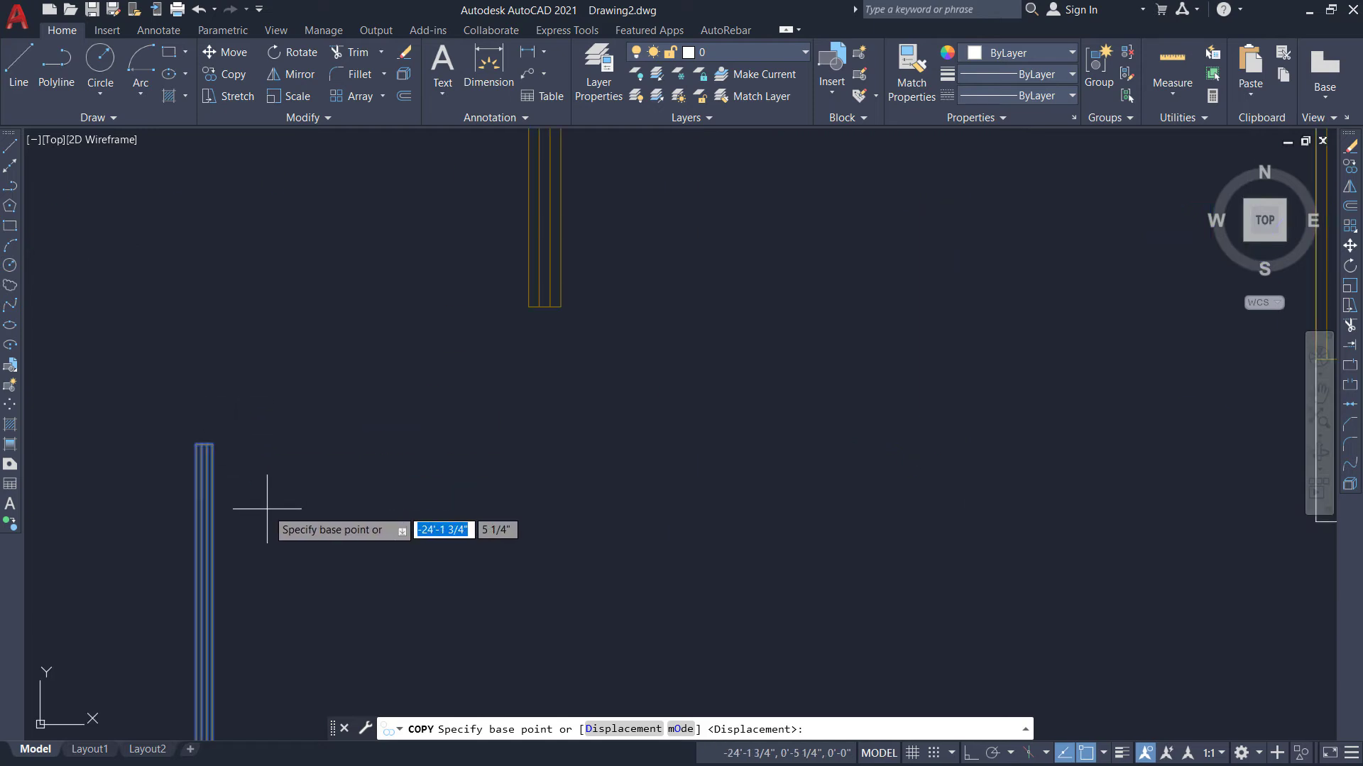
left_click(198, 445)
scroll(142, 447, "down", 3)
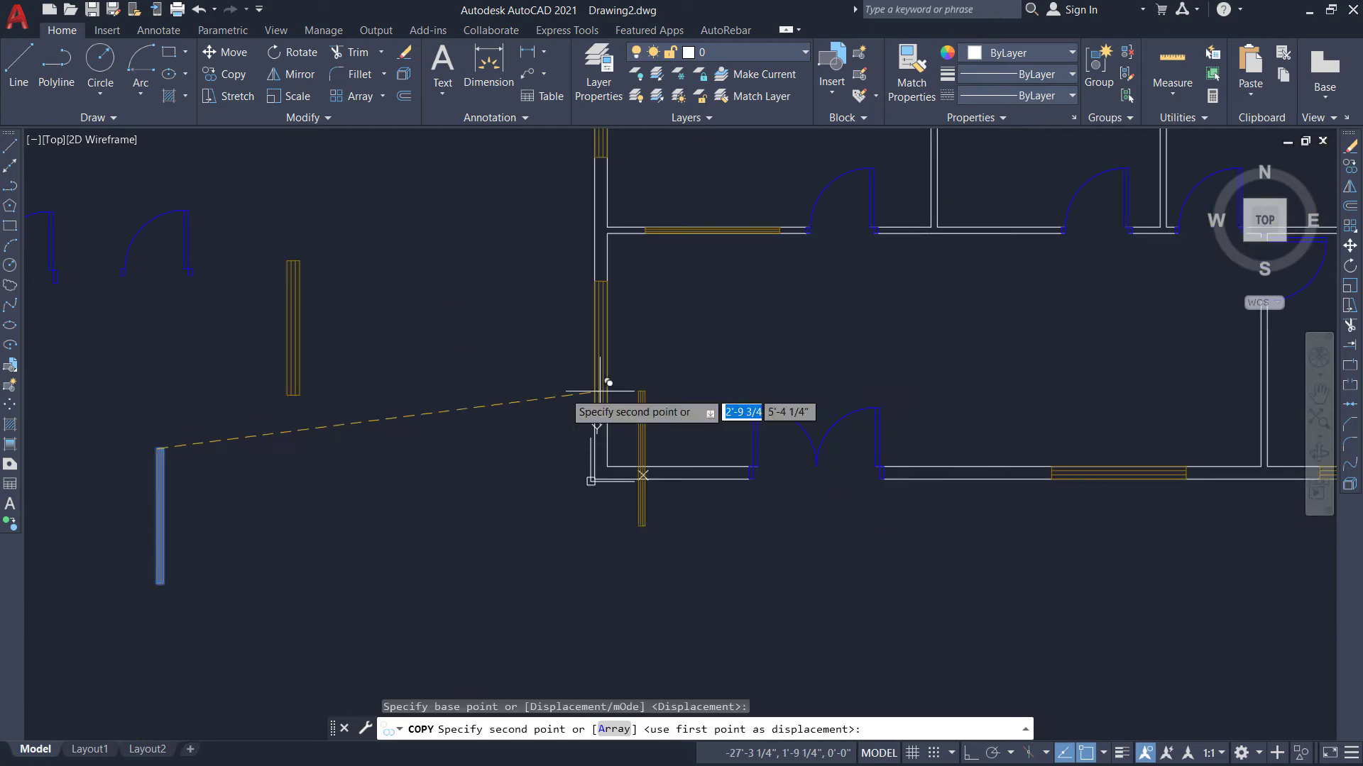
scroll(603, 386, "down", 2)
scroll(761, 383, "up", 5)
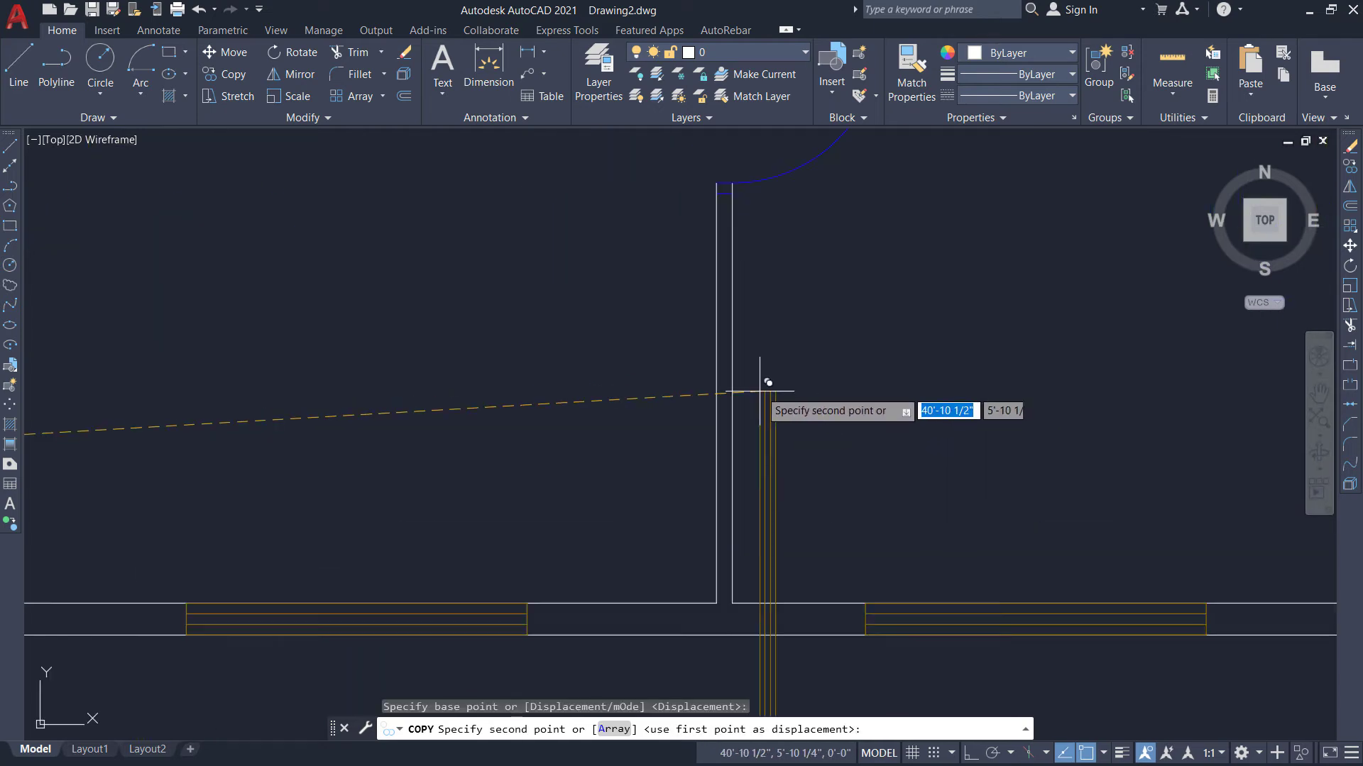
left_click(717, 240)
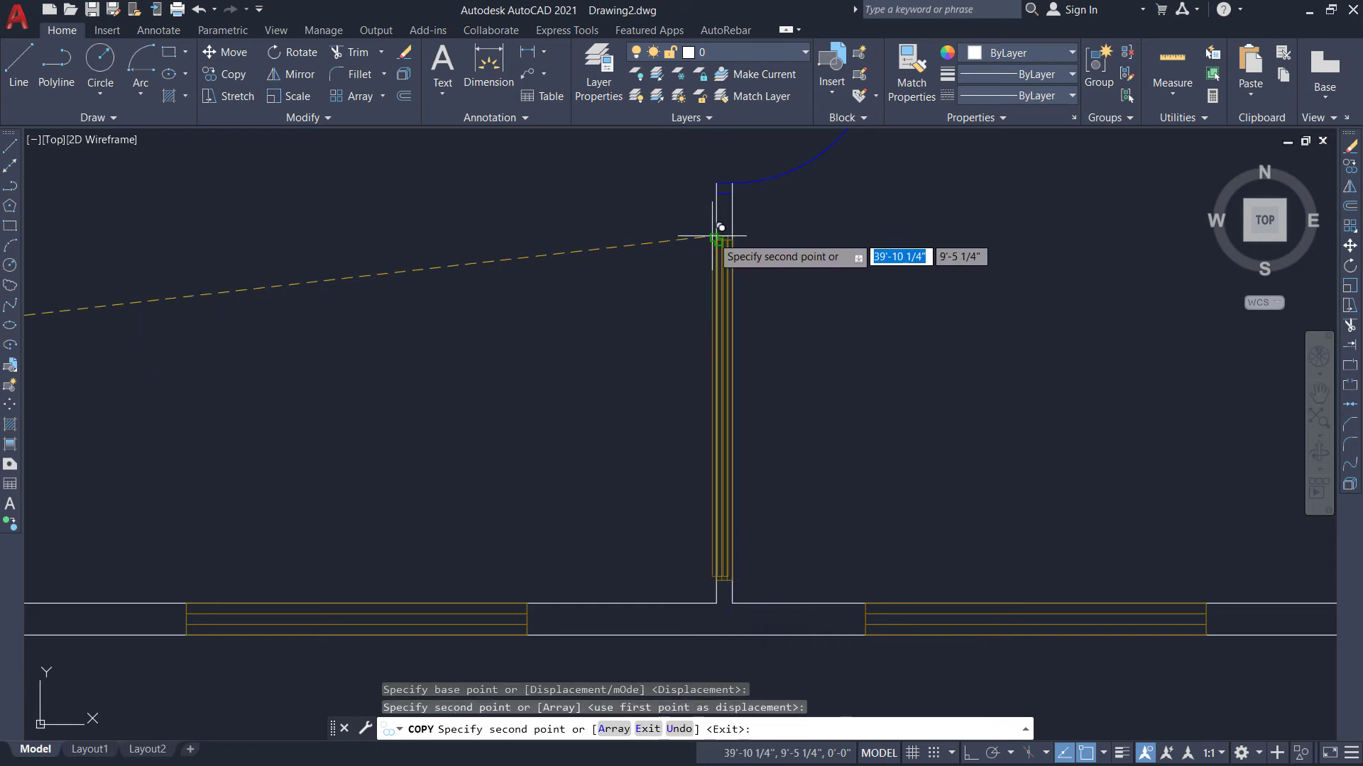
scroll(612, 348, "down", 6)
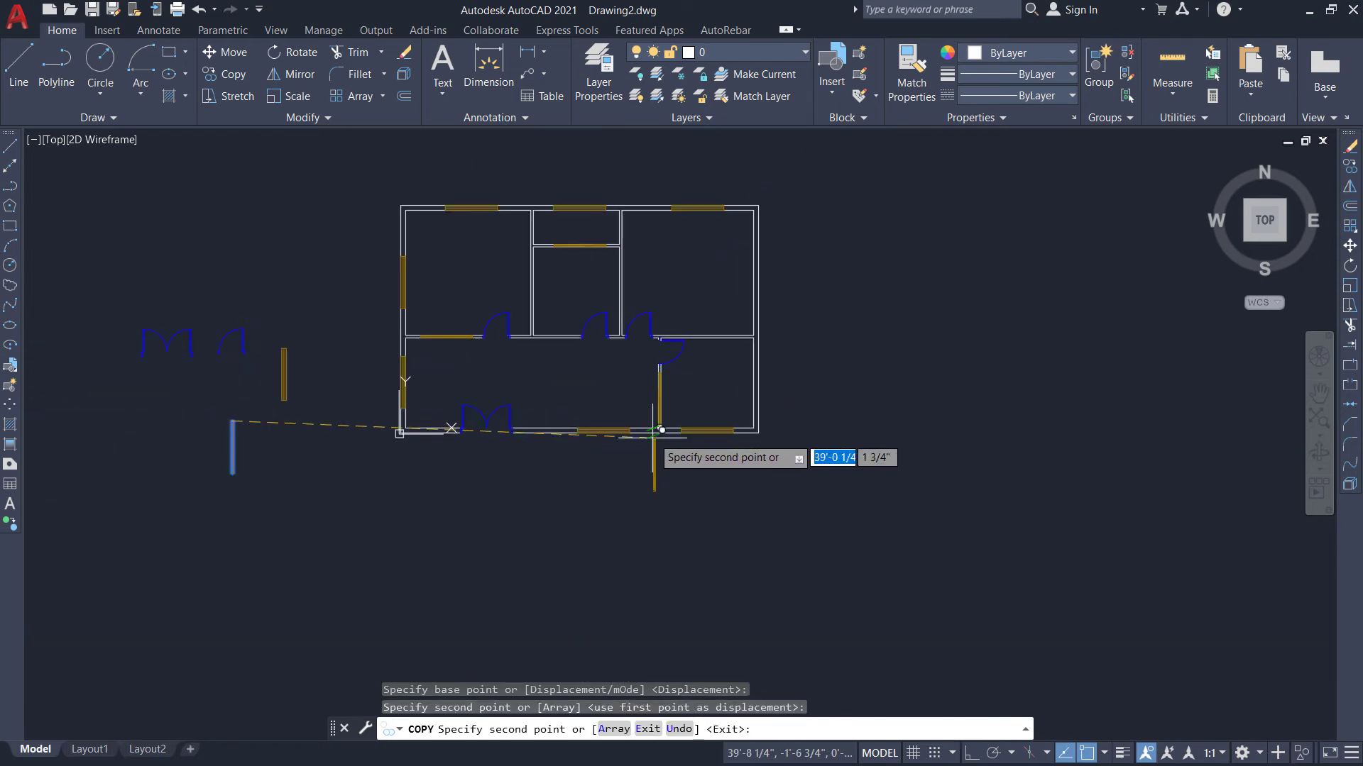
key("Escape")
Open DesignCenter and return to its home location, the AutoCAD 2021 Sample folder.
scroll(451, 507, "down", 2)
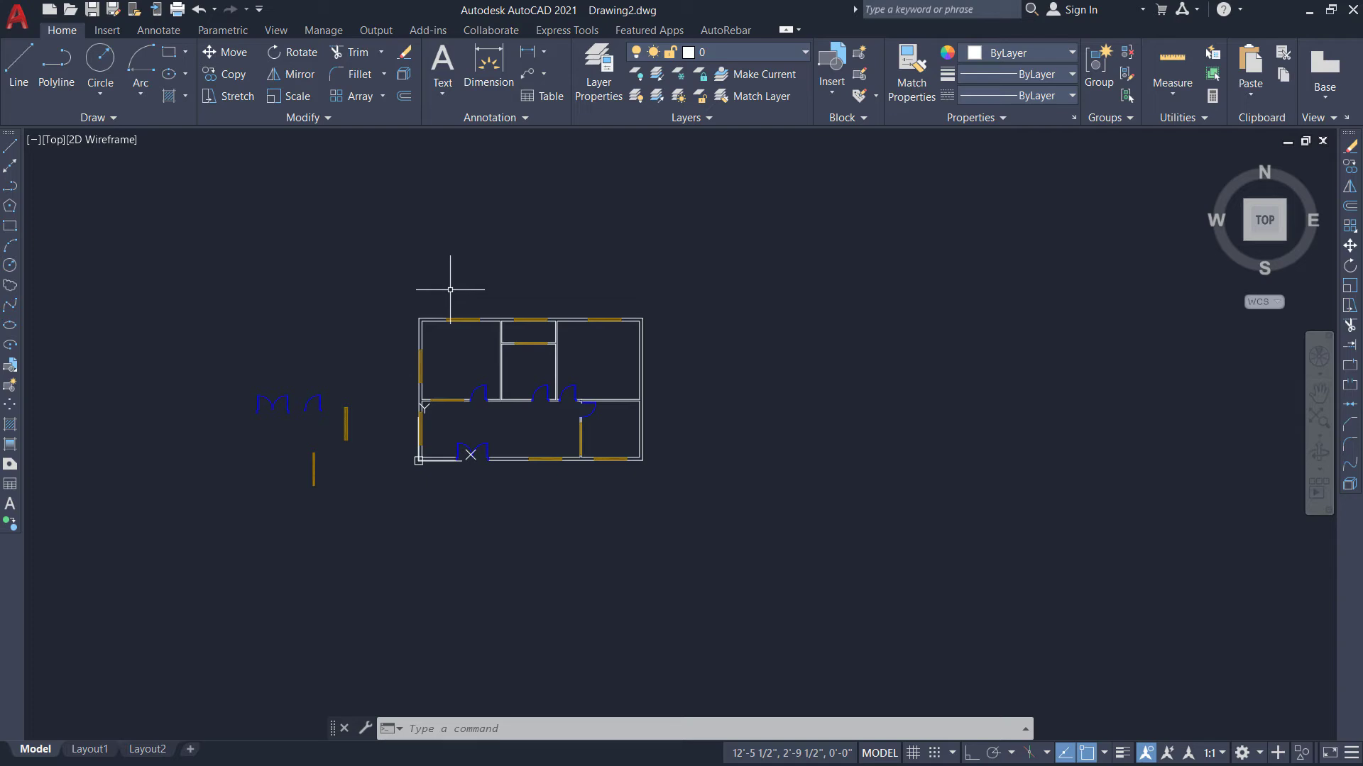
scroll(399, 306, "up", 2)
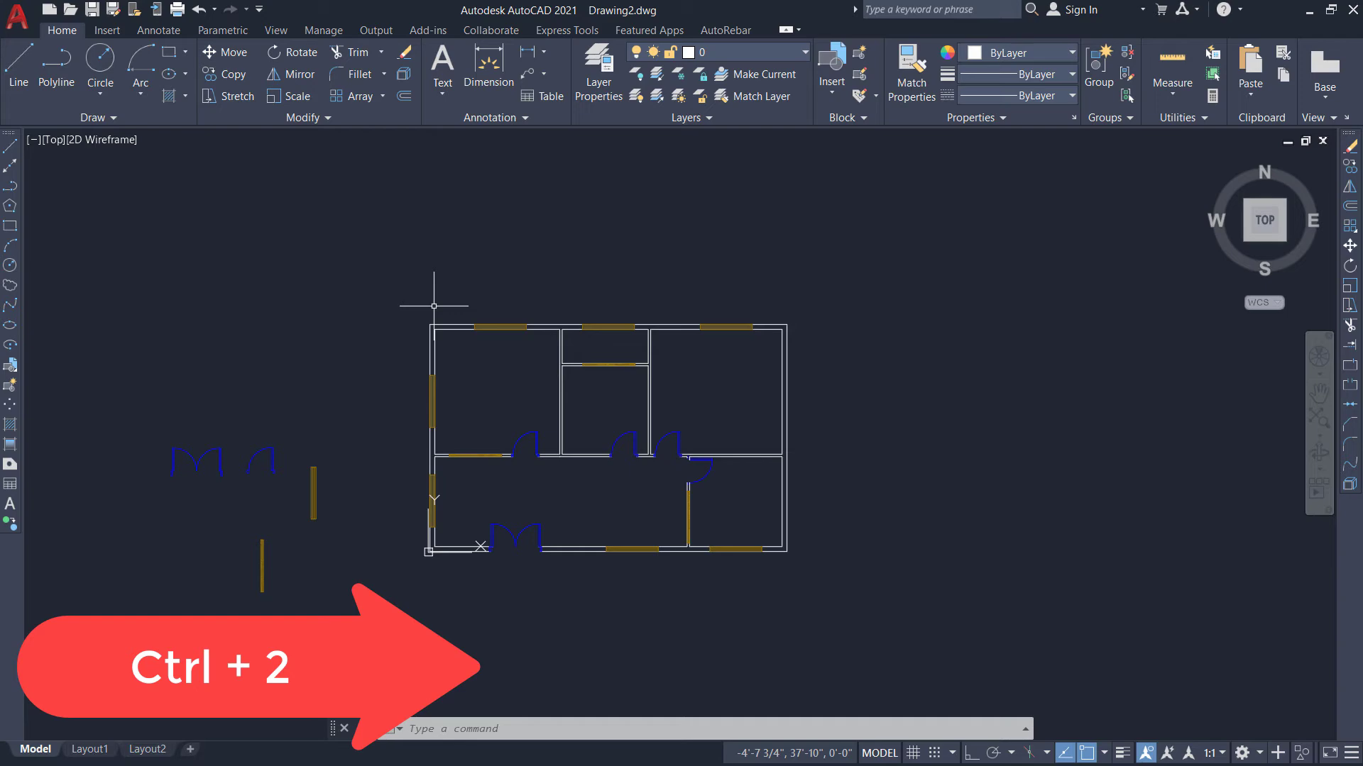
key("ctrl+2")
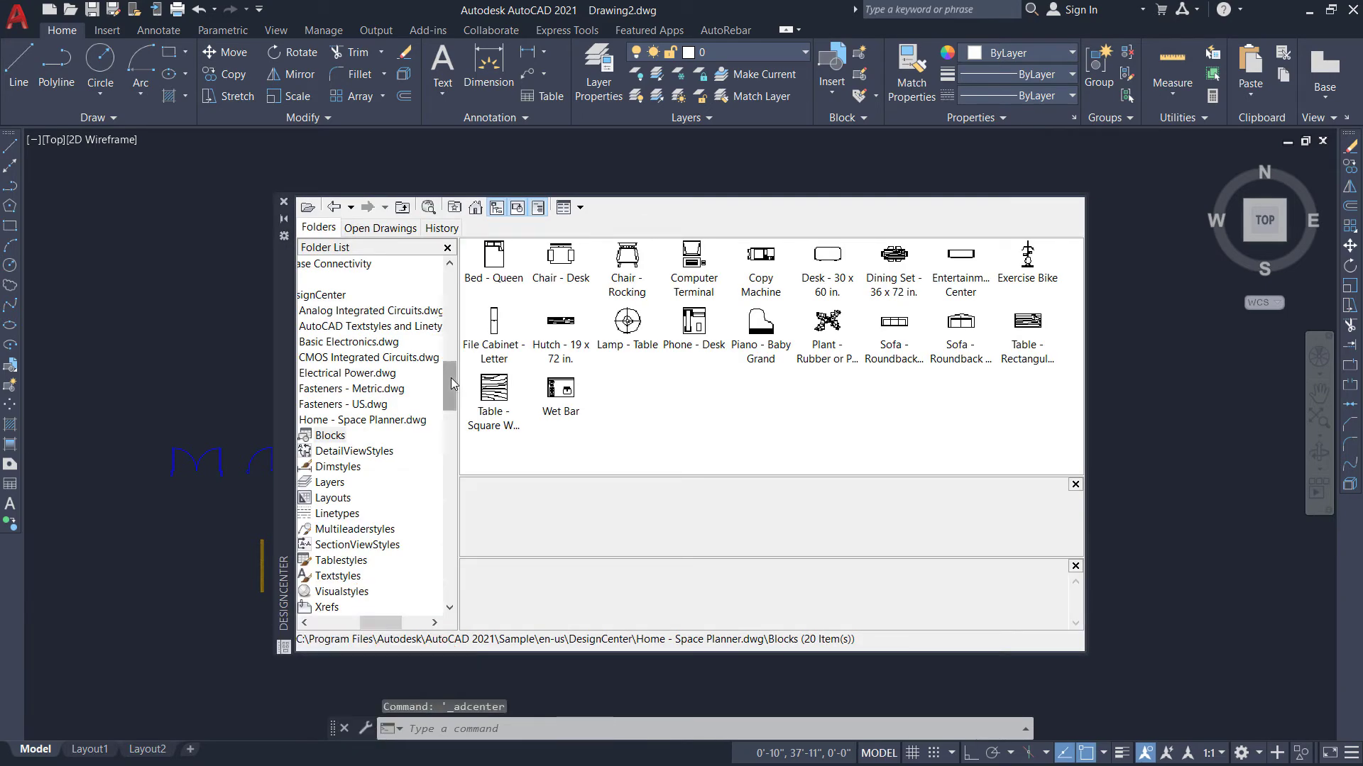
left_click_drag(451, 382, 450, 333)
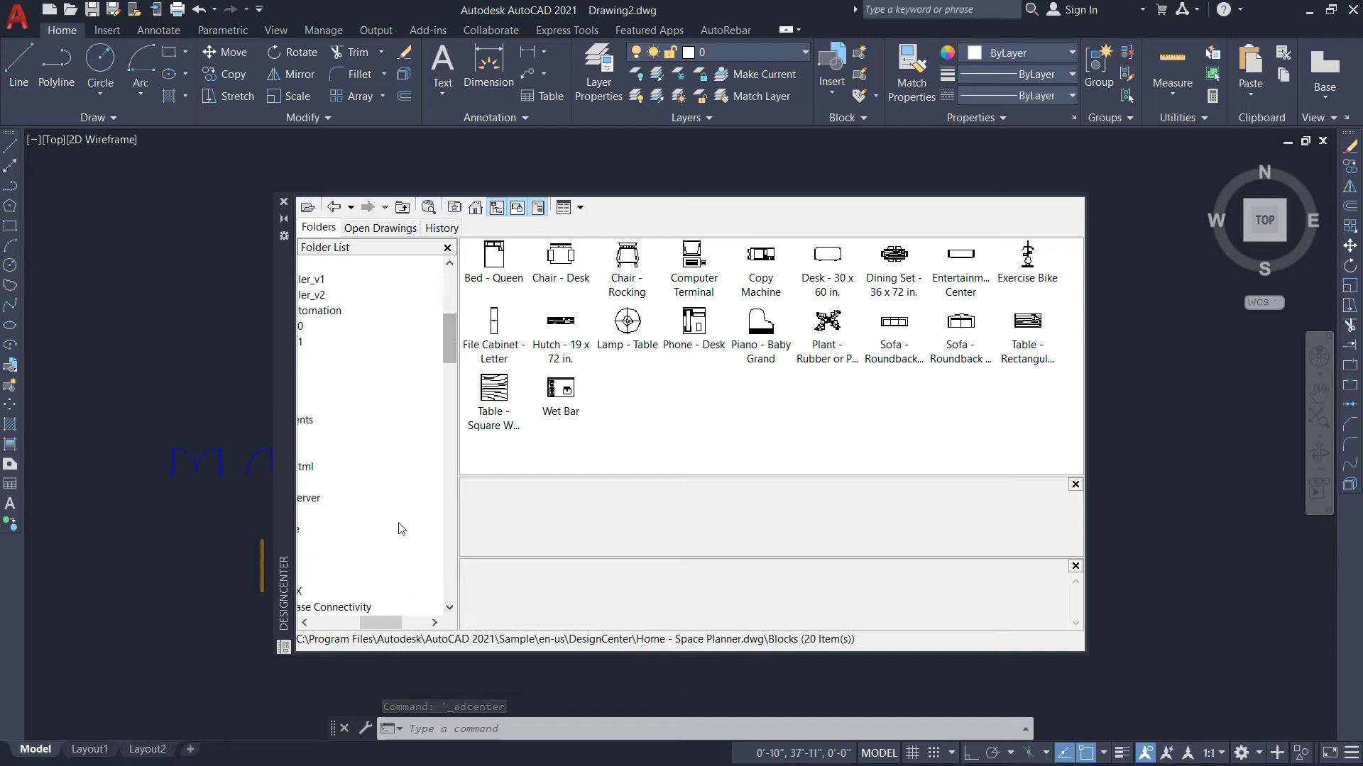
left_click_drag(380, 623, 331, 630)
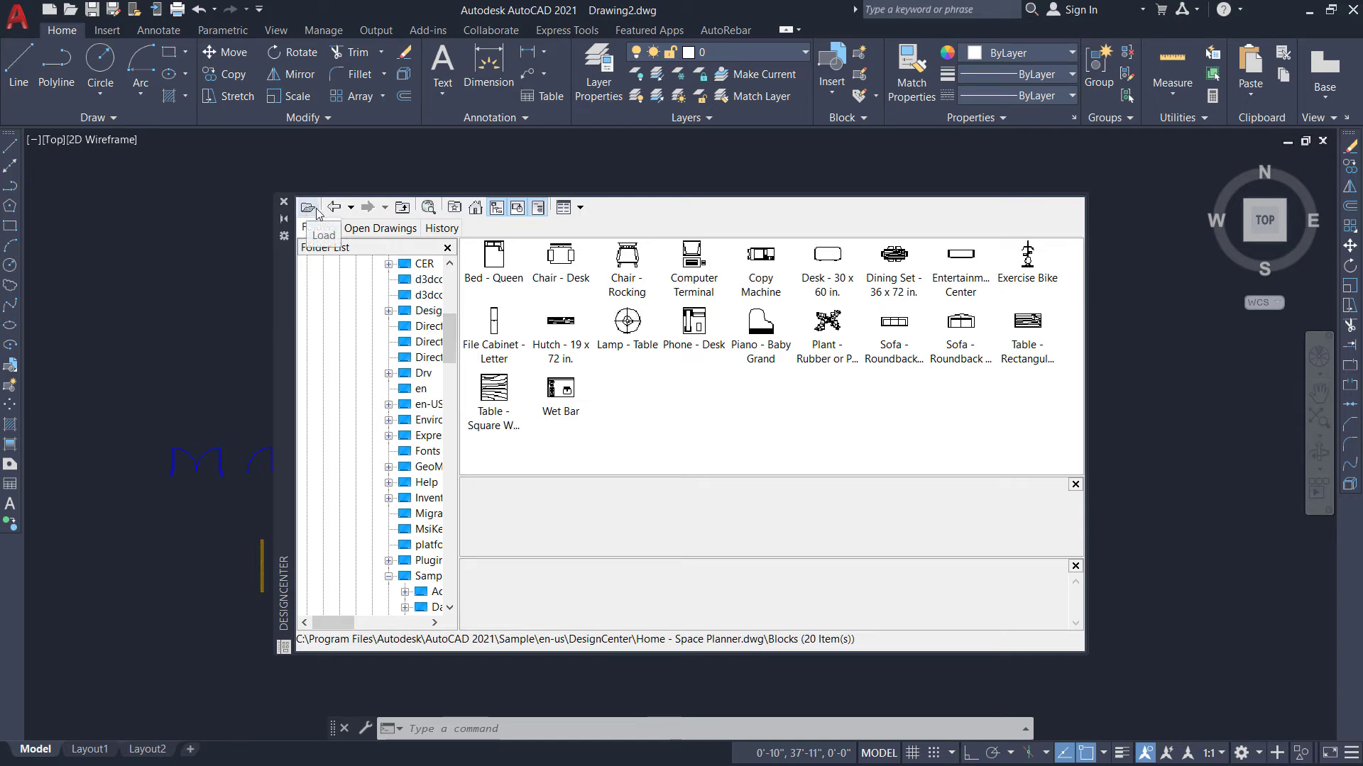
left_click(475, 208)
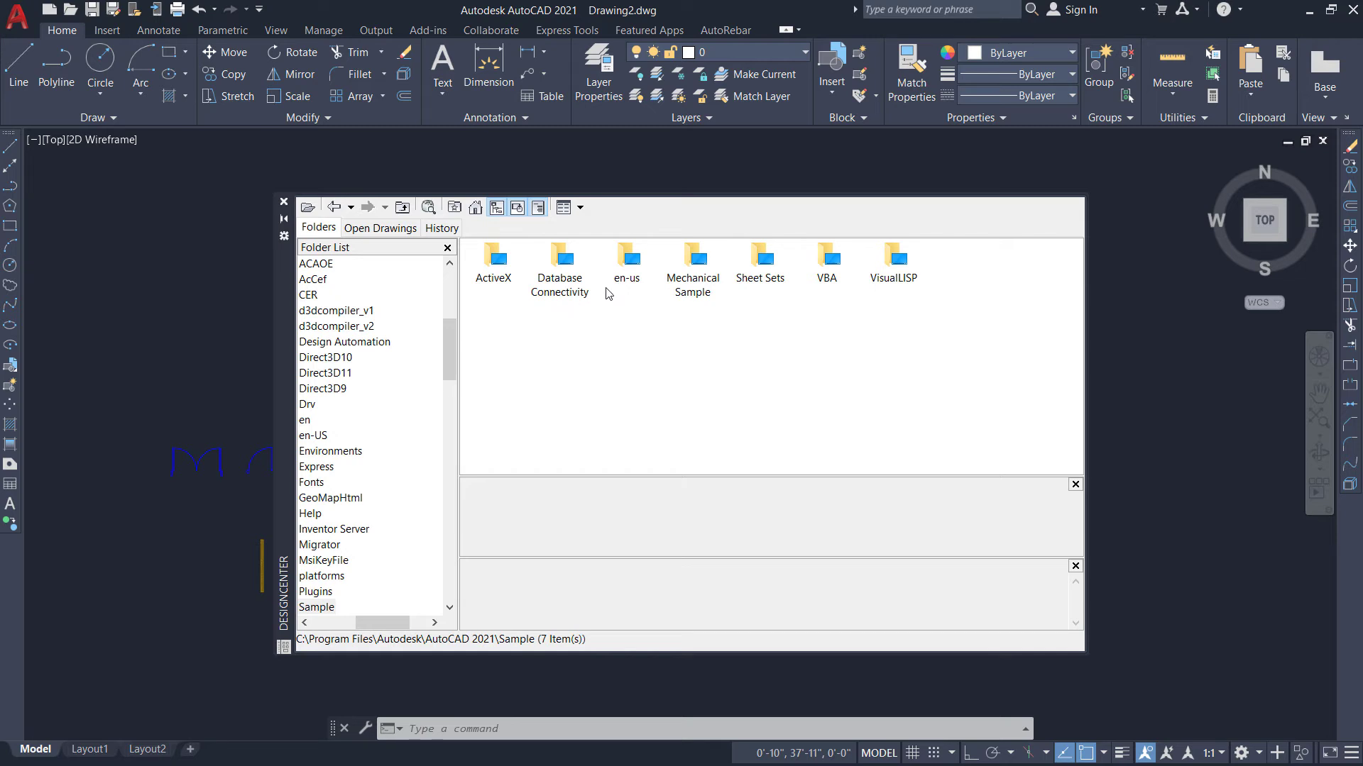
Browse through en-us and DesignCenter to Home - Space Planner.dwg and open its Blocks collection.
double_click(628, 264)
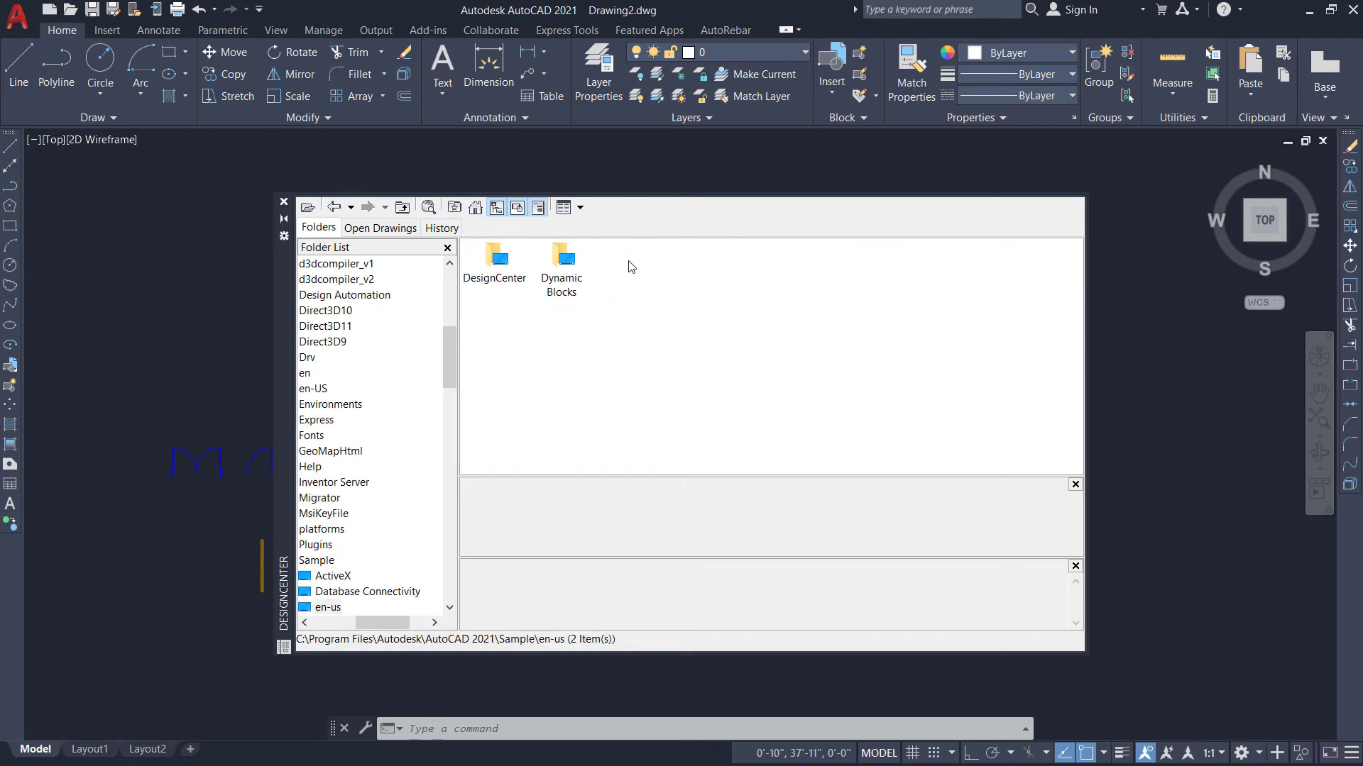
double_click(496, 259)
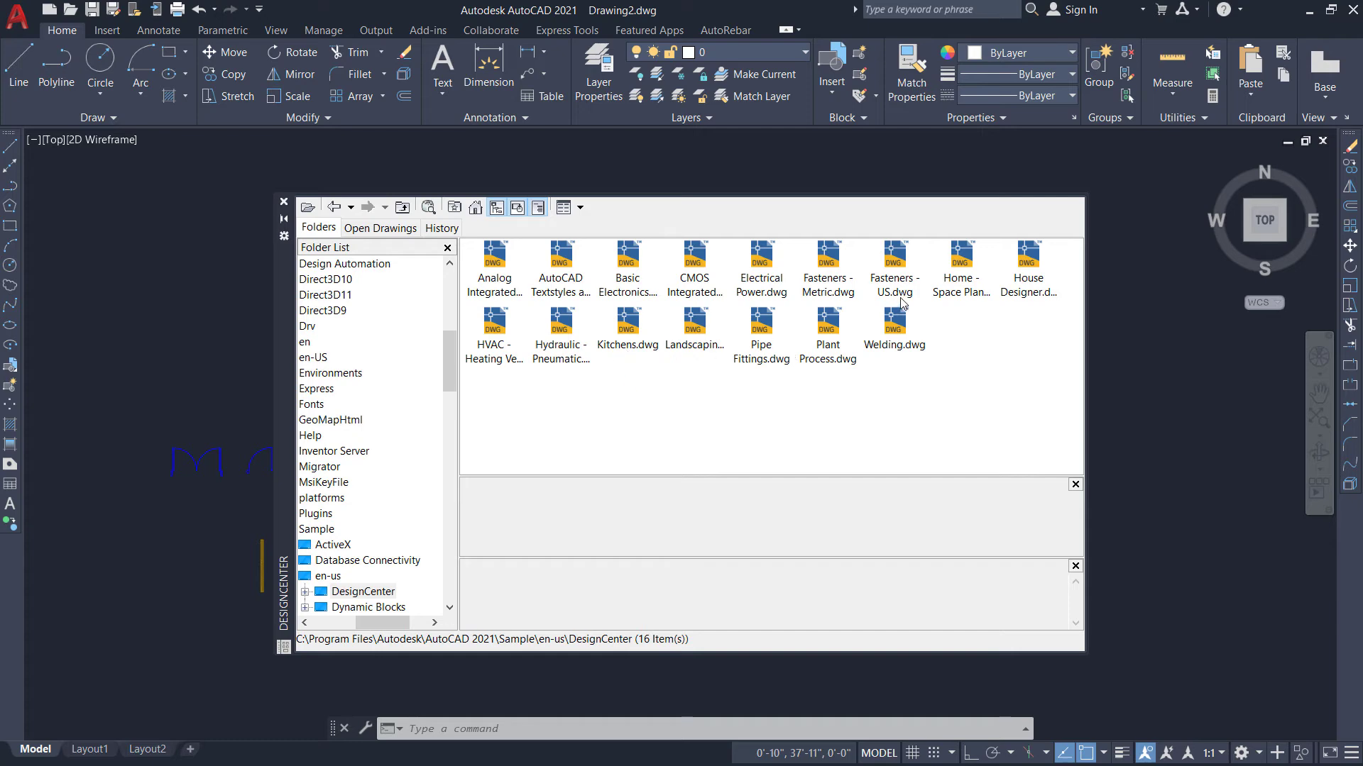
left_click(958, 266)
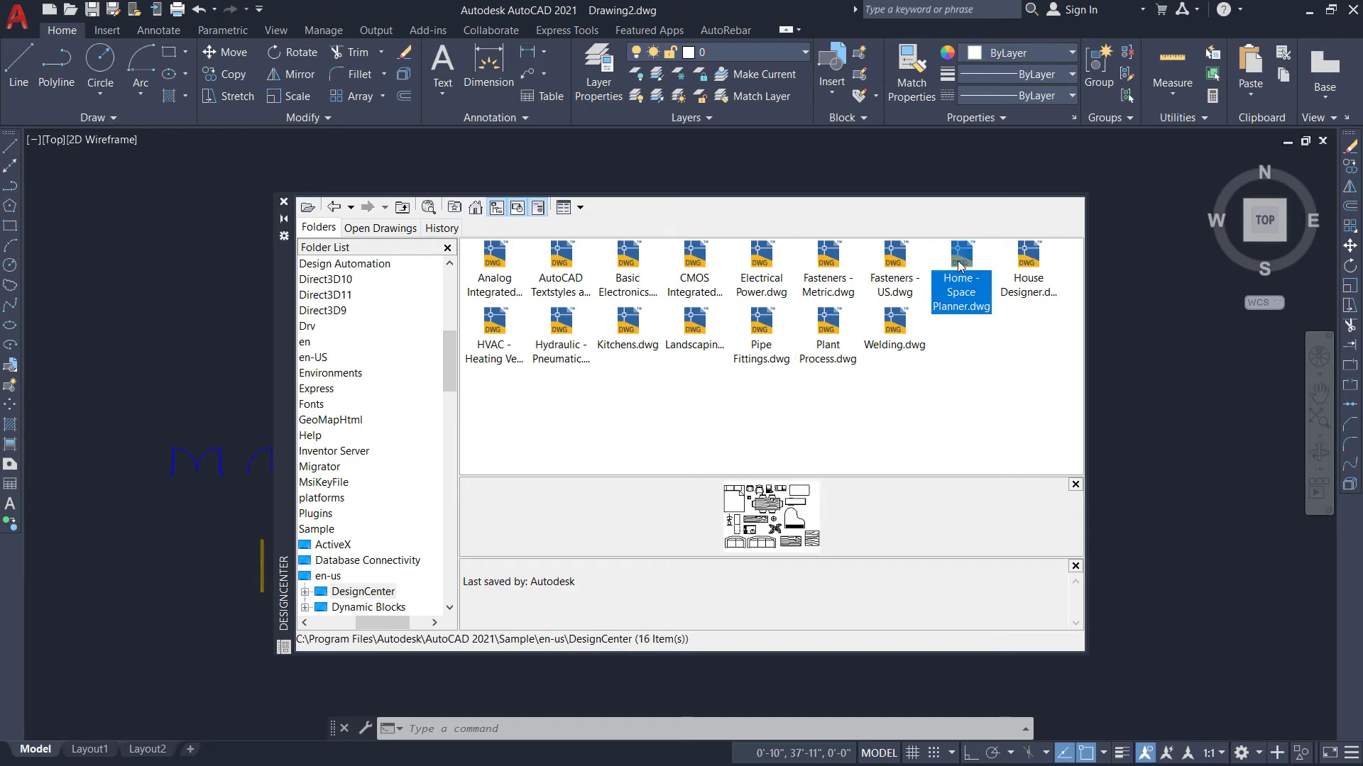
double_click(958, 266)
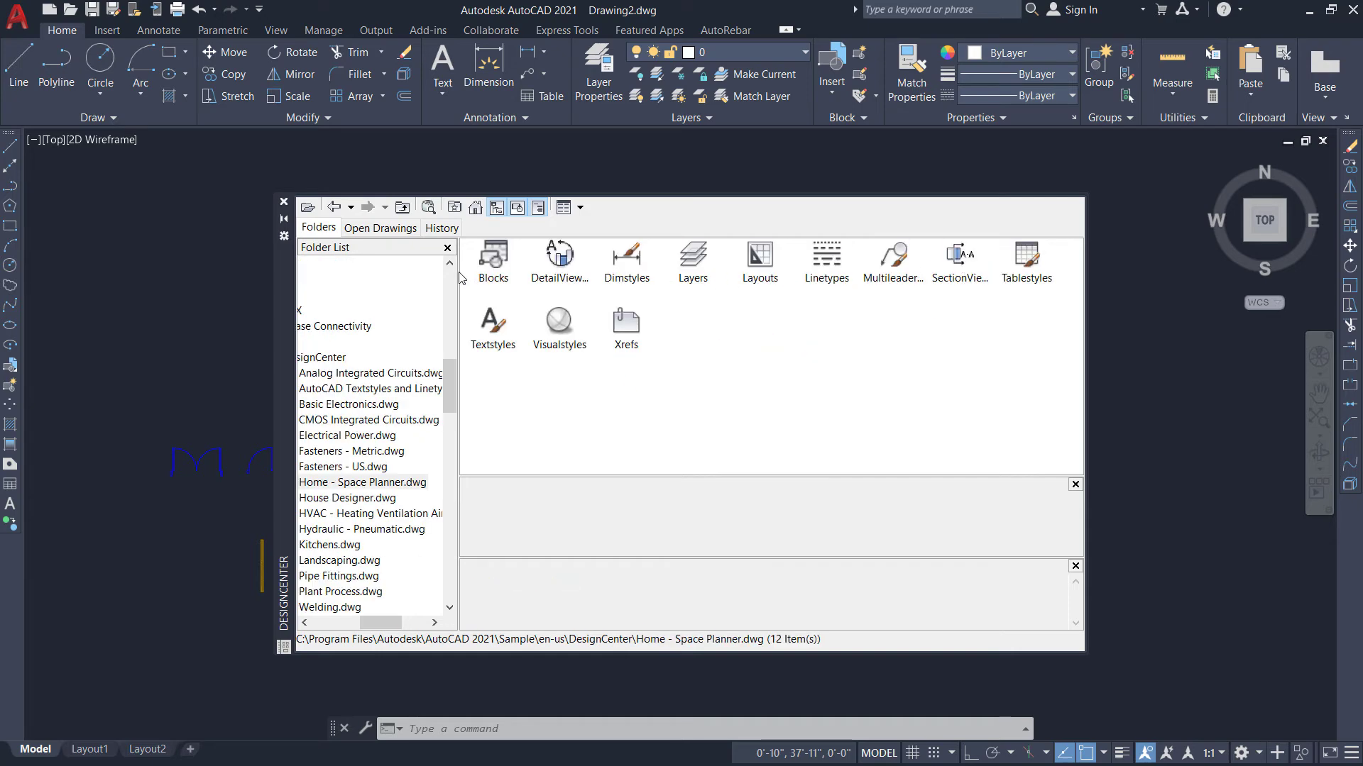
double_click(495, 266)
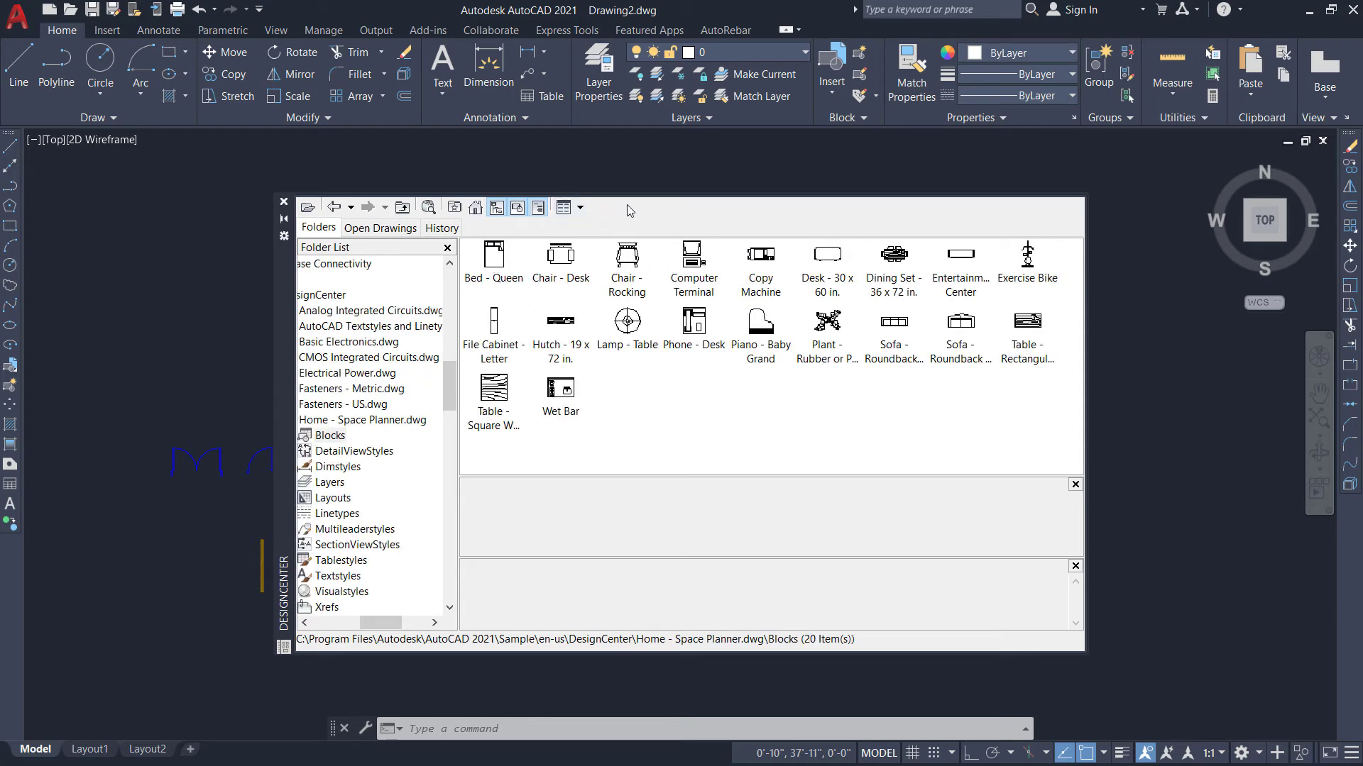
Insert the Bed - Queen and Sofa - Roundback 7 ft. blocks side by side in the empty area above the blue door symbols.
left_click_drag(287, 336, 406, 334)
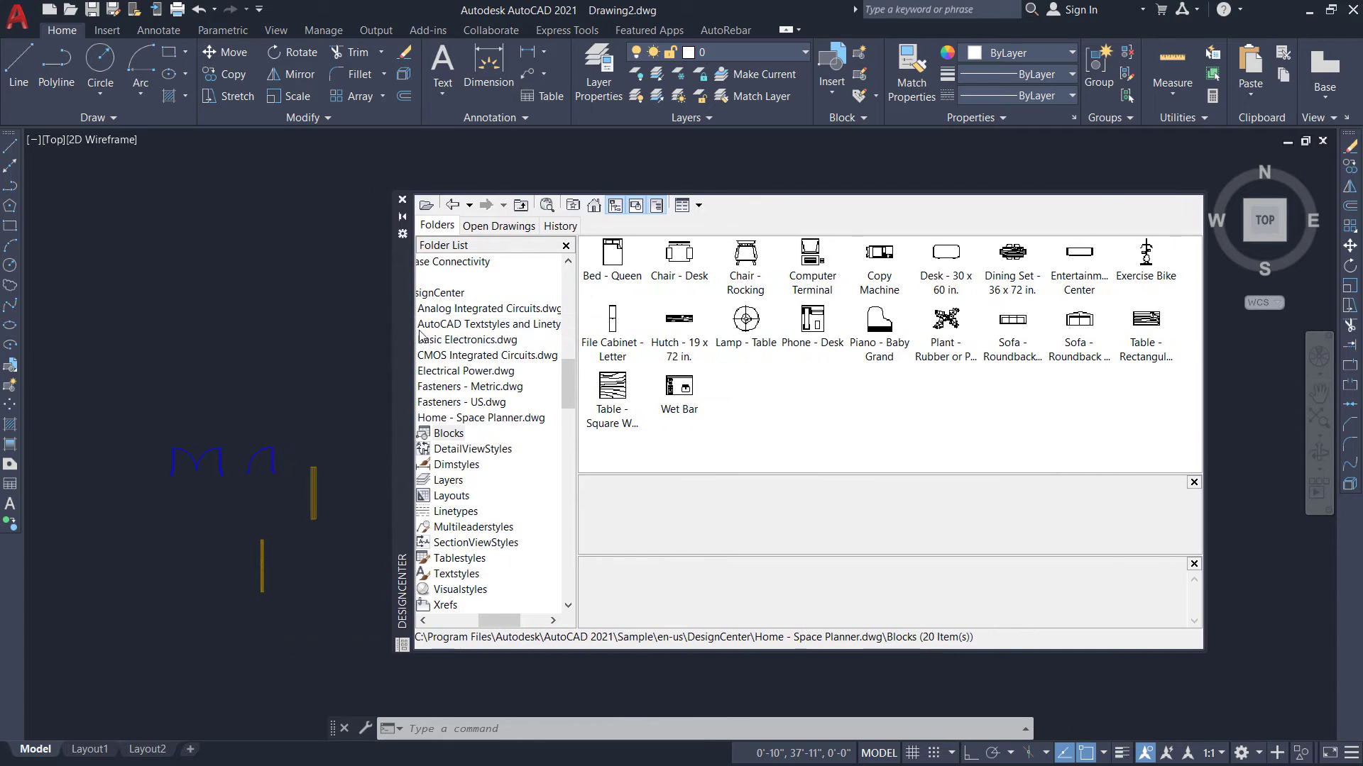
left_click(614, 269)
left_click_drag(613, 269, 208, 326)
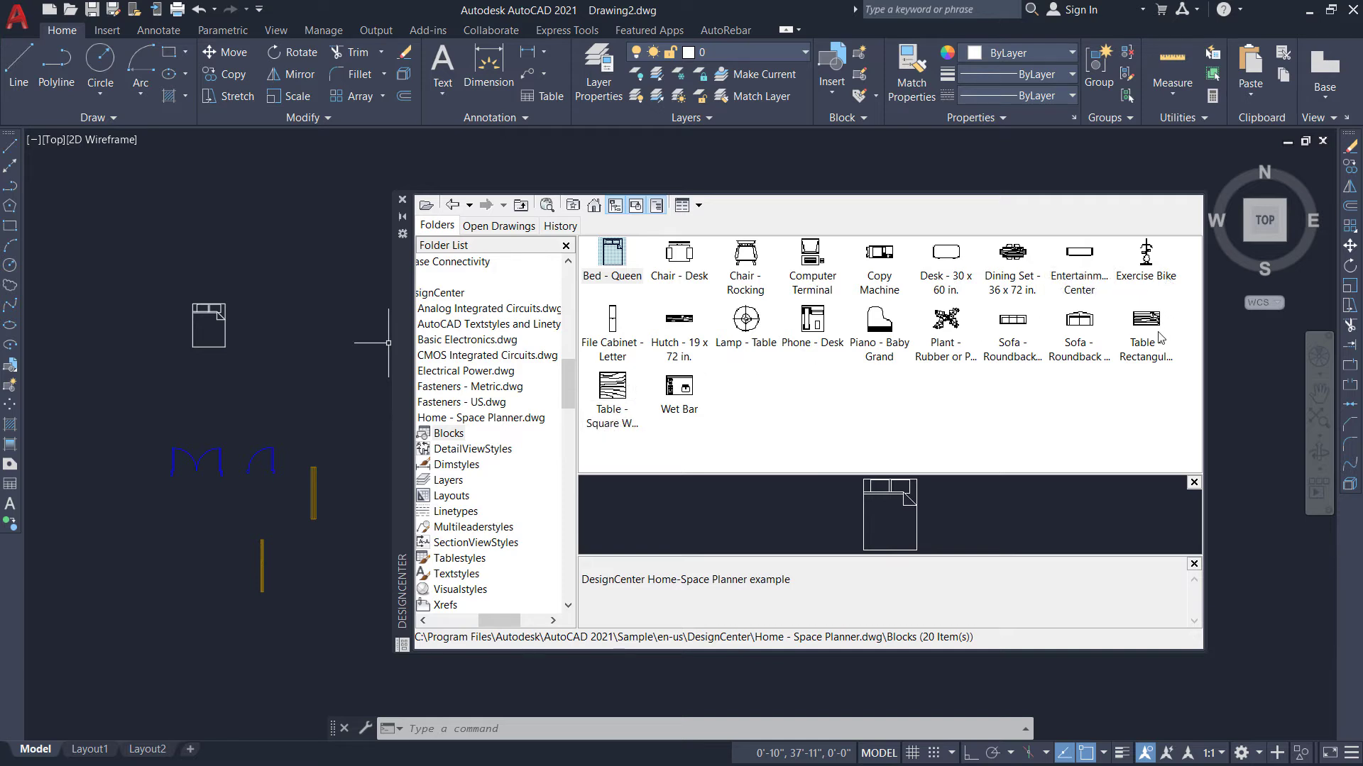
left_click(1023, 329)
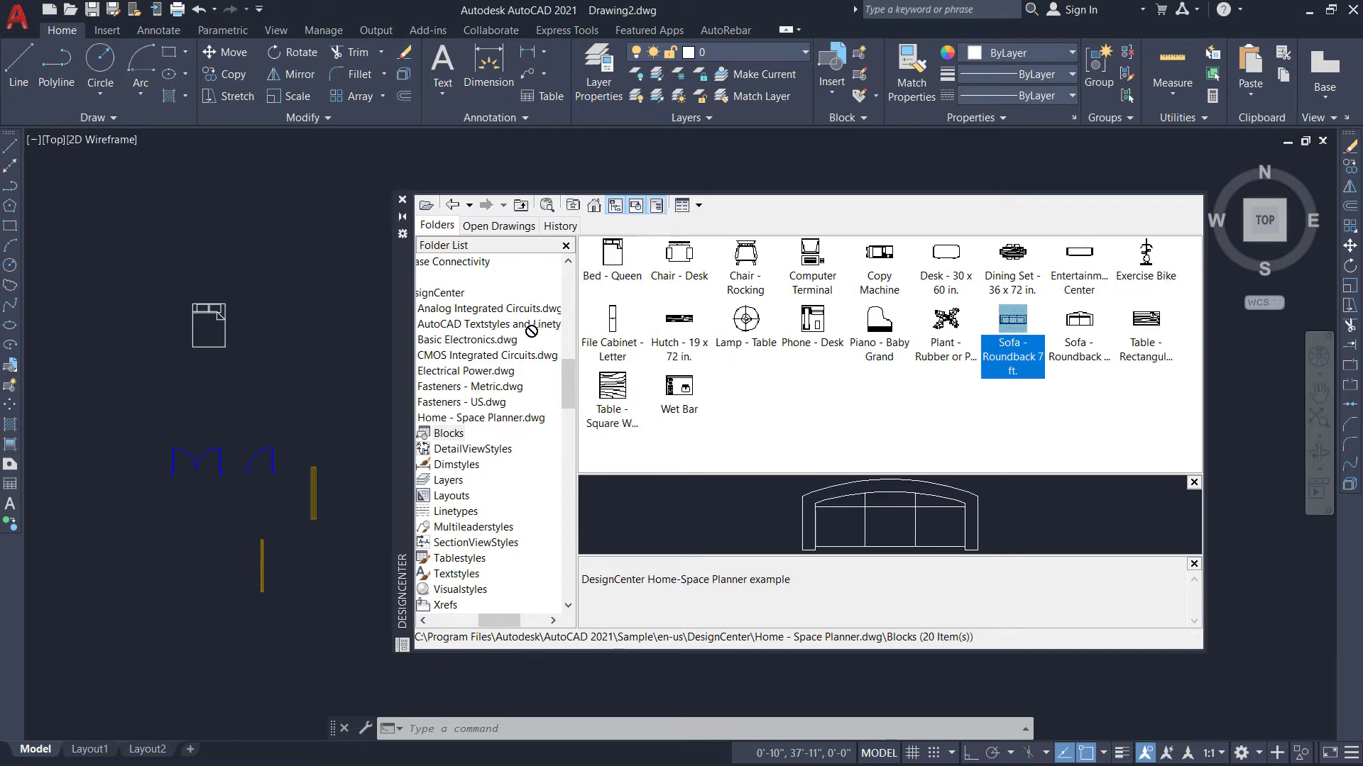
left_click_drag(530, 331, 267, 327)
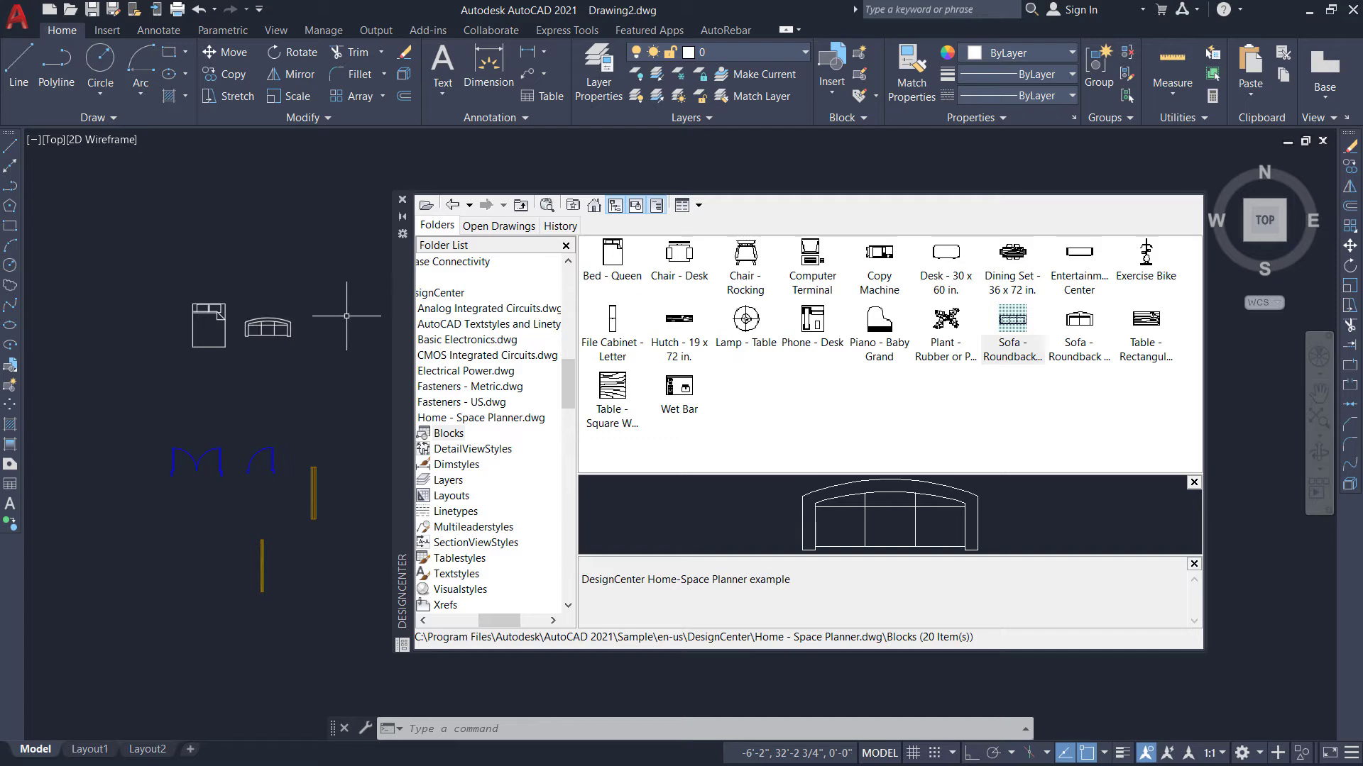
Insert the rubber plant, Lamp - Table and Dining Set - 36 x 72 in. blocks in the empty area around the bed.
mouse_move(960, 337)
left_mouse_down()
mouse_move(239, 318)
mouse_move(235, 258)
left_mouse_up()
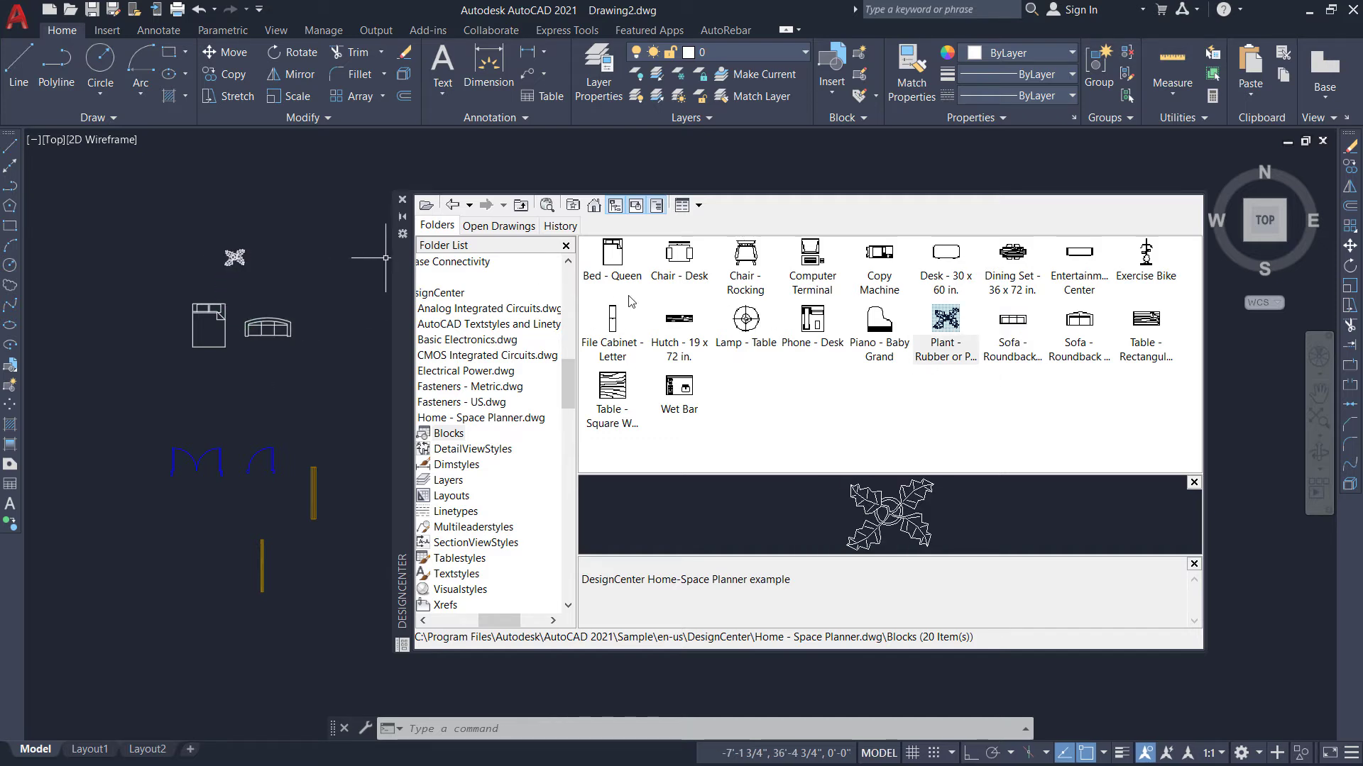
left_click_drag(744, 321, 129, 315)
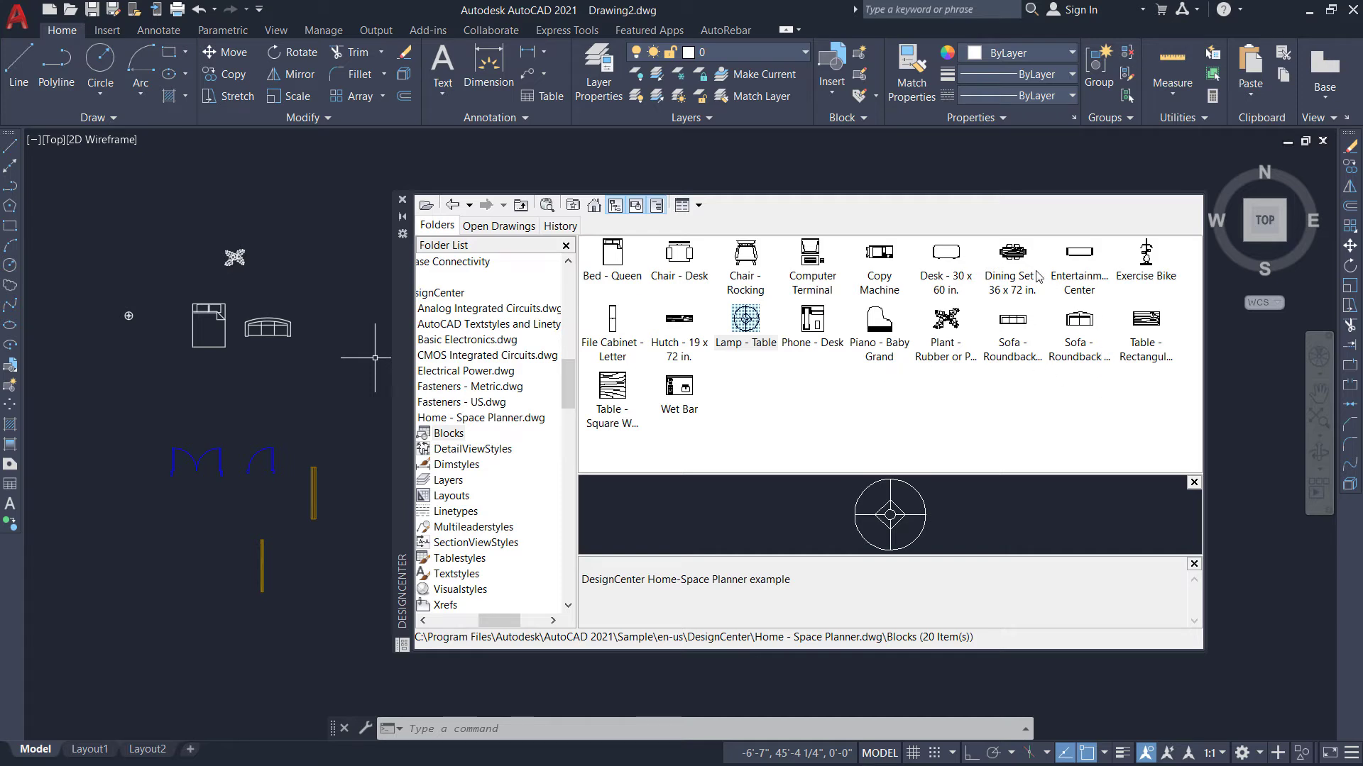
mouse_move(1012, 256)
left_mouse_down()
mouse_move(994, 269)
mouse_move(236, 376)
mouse_move(120, 376)
left_mouse_up()
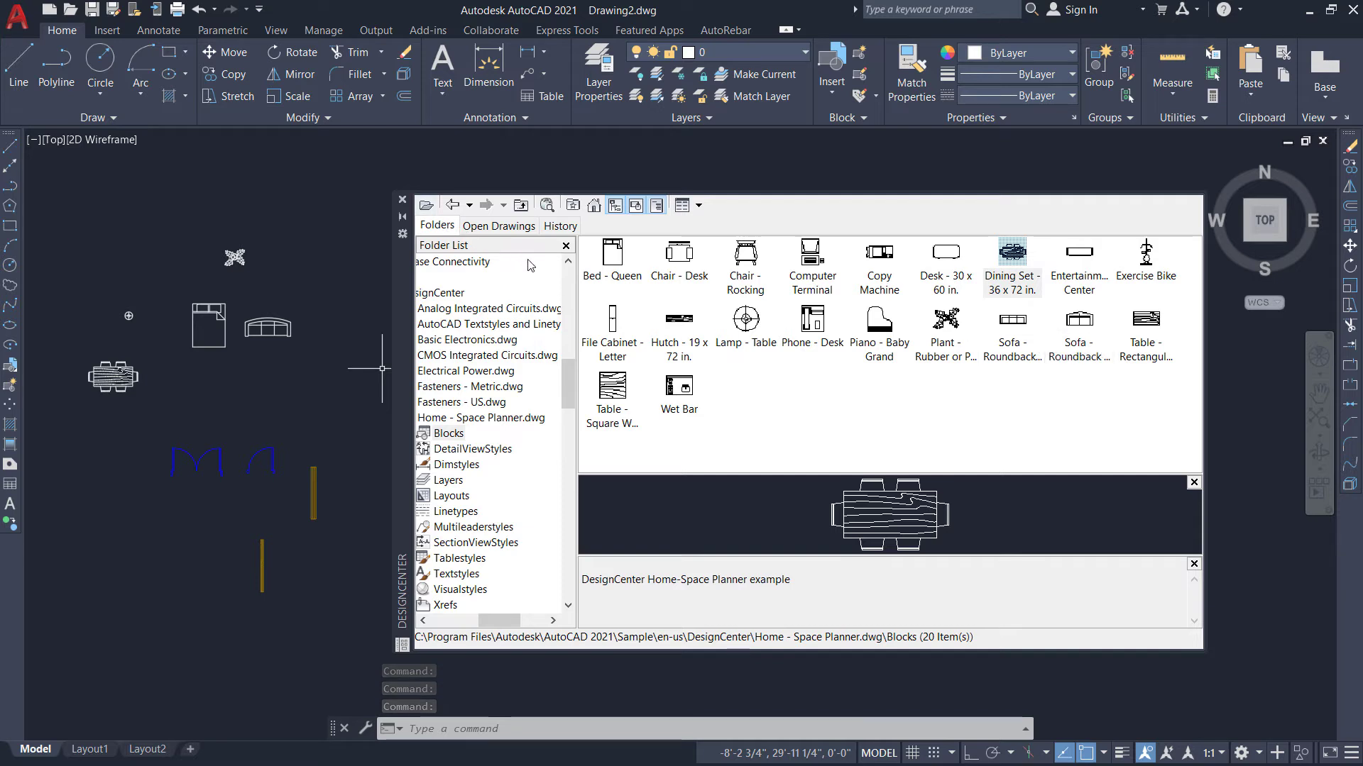
Go back to the DesignCenter sample folder and open the Blocks collection of Kitchens.dwg.
left_click(453, 206)
left_click(452, 207)
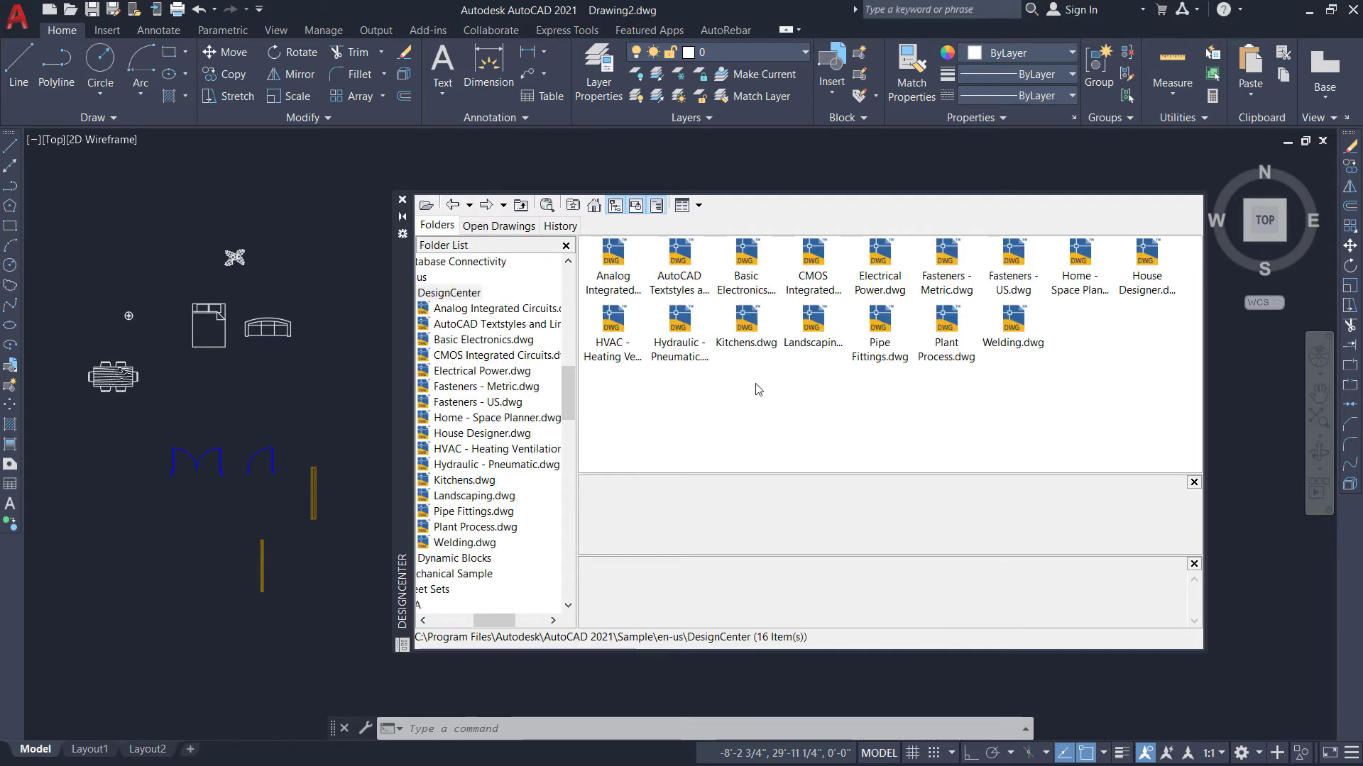
left_click(746, 339)
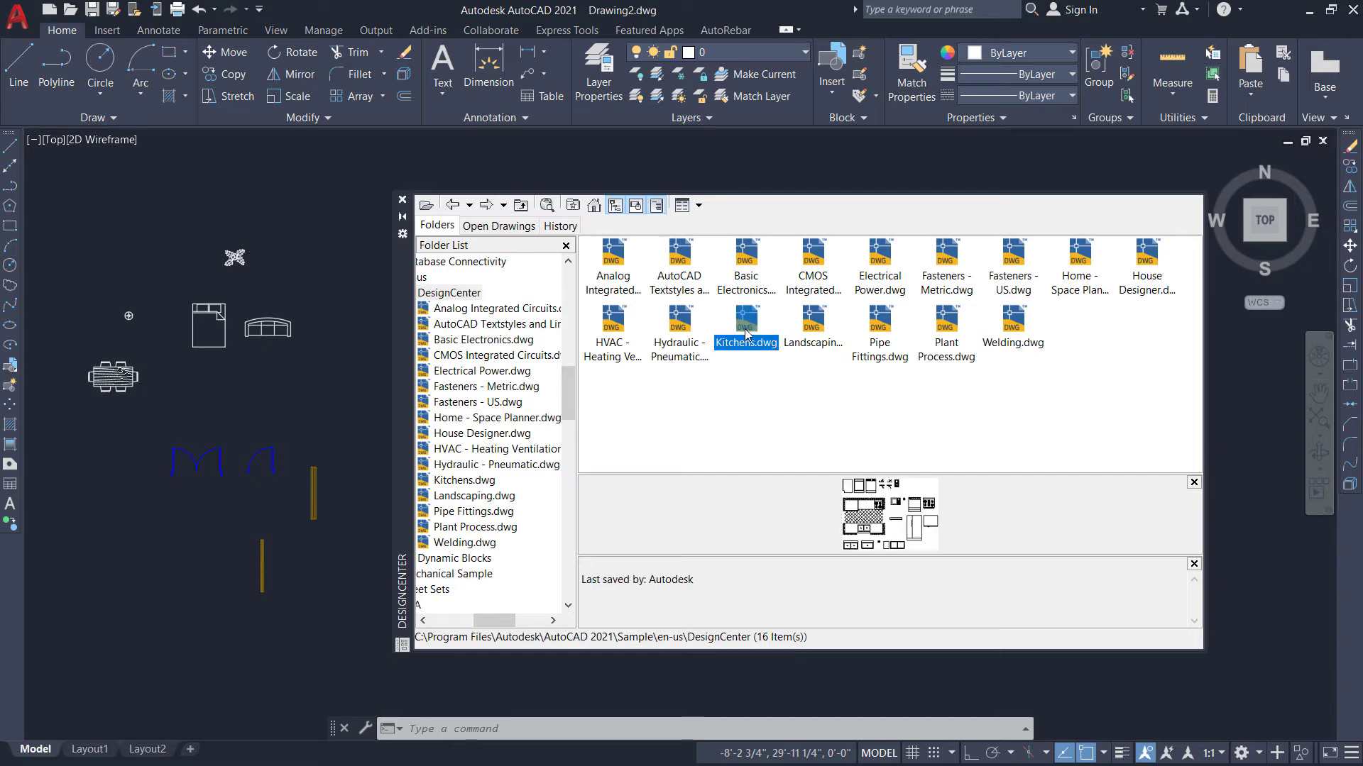
double_click(746, 333)
double_click(615, 256)
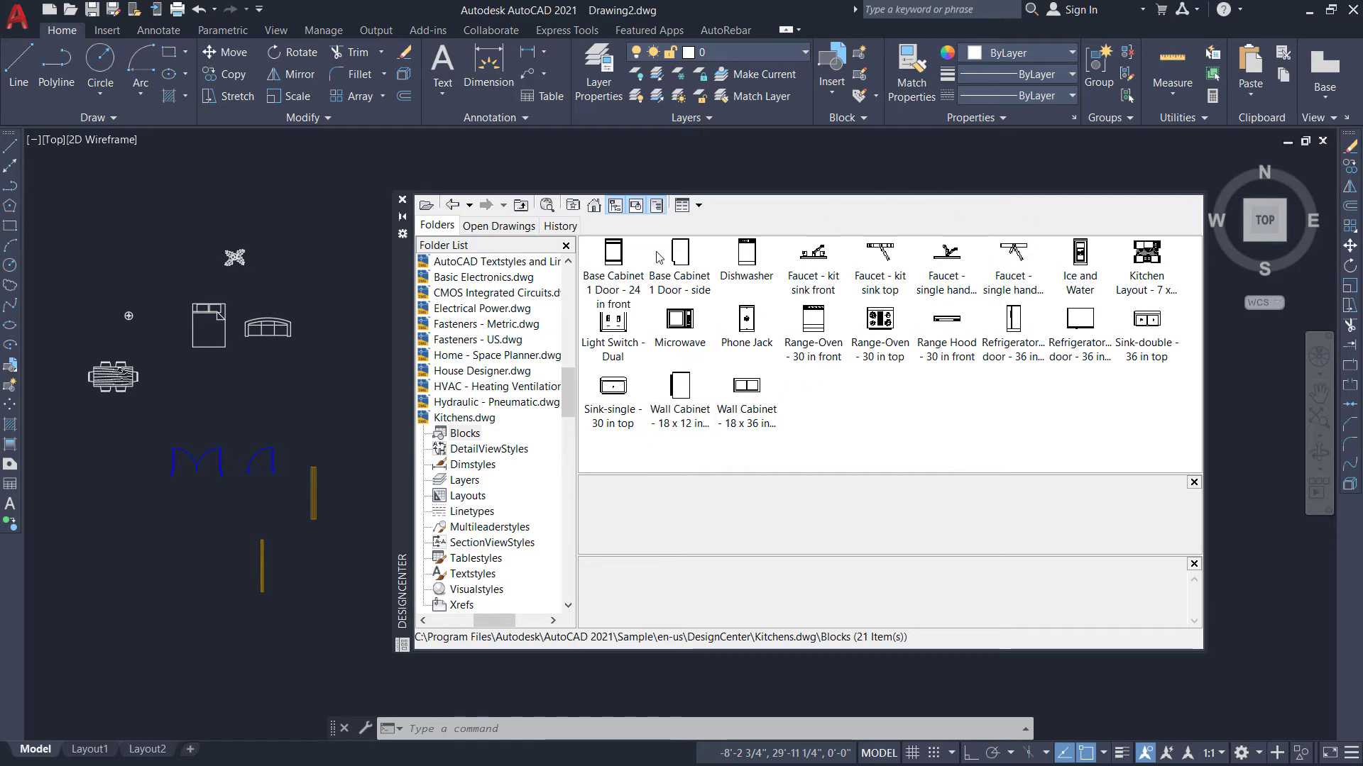
Insert the Refrigerator-2 door - 36 in front and Sink-single - 30 in top blocks in the empty area above the floor plan.
left_click_drag(416, 325, 405, 386)
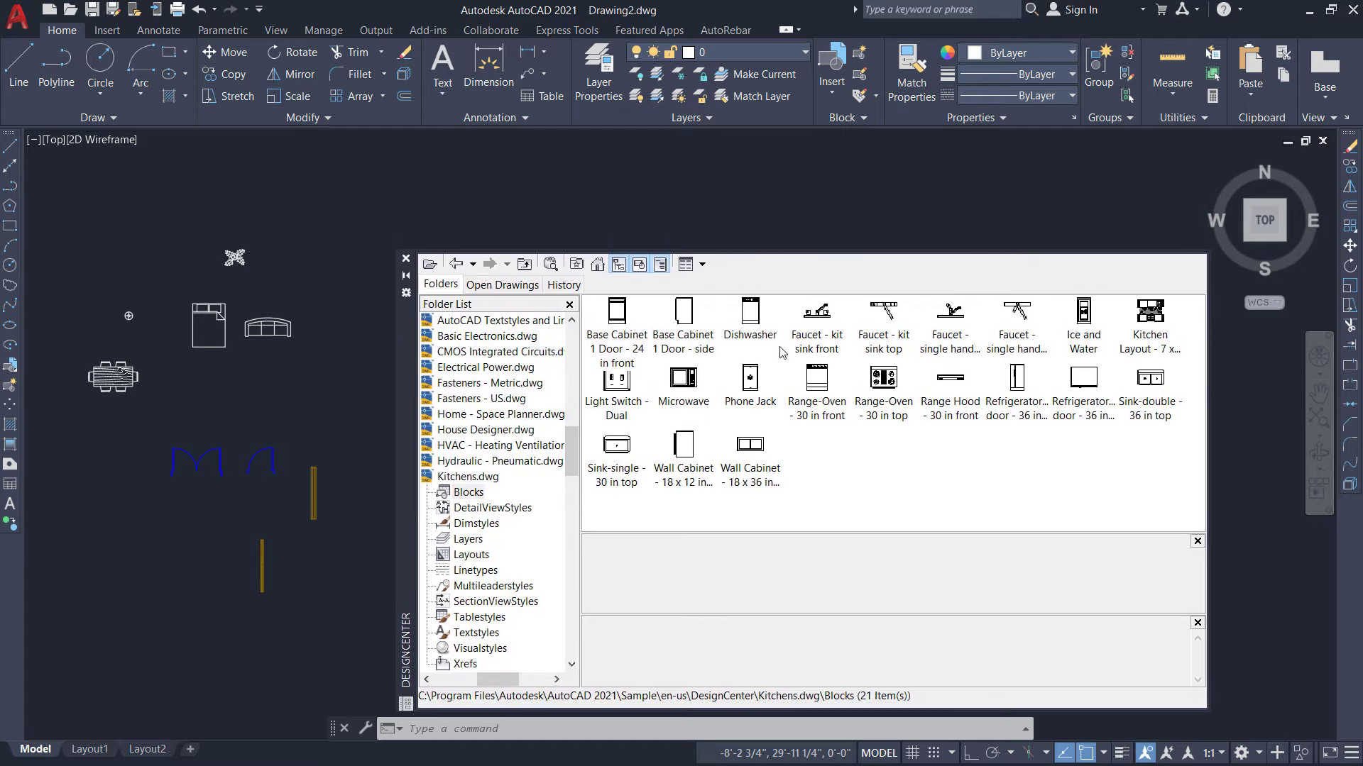
left_click(1020, 383)
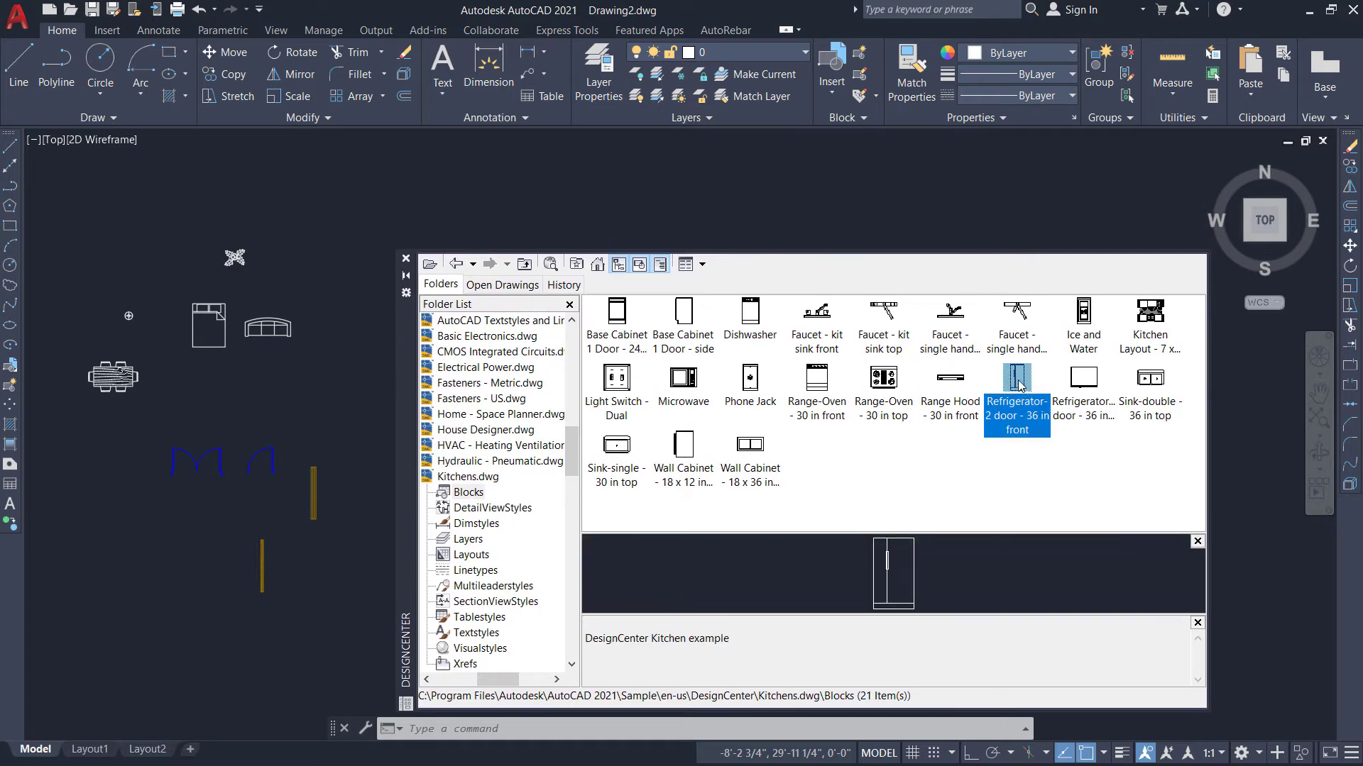
mouse_move(1020, 383)
left_mouse_down()
mouse_move(898, 206)
mouse_move(895, 245)
left_mouse_up()
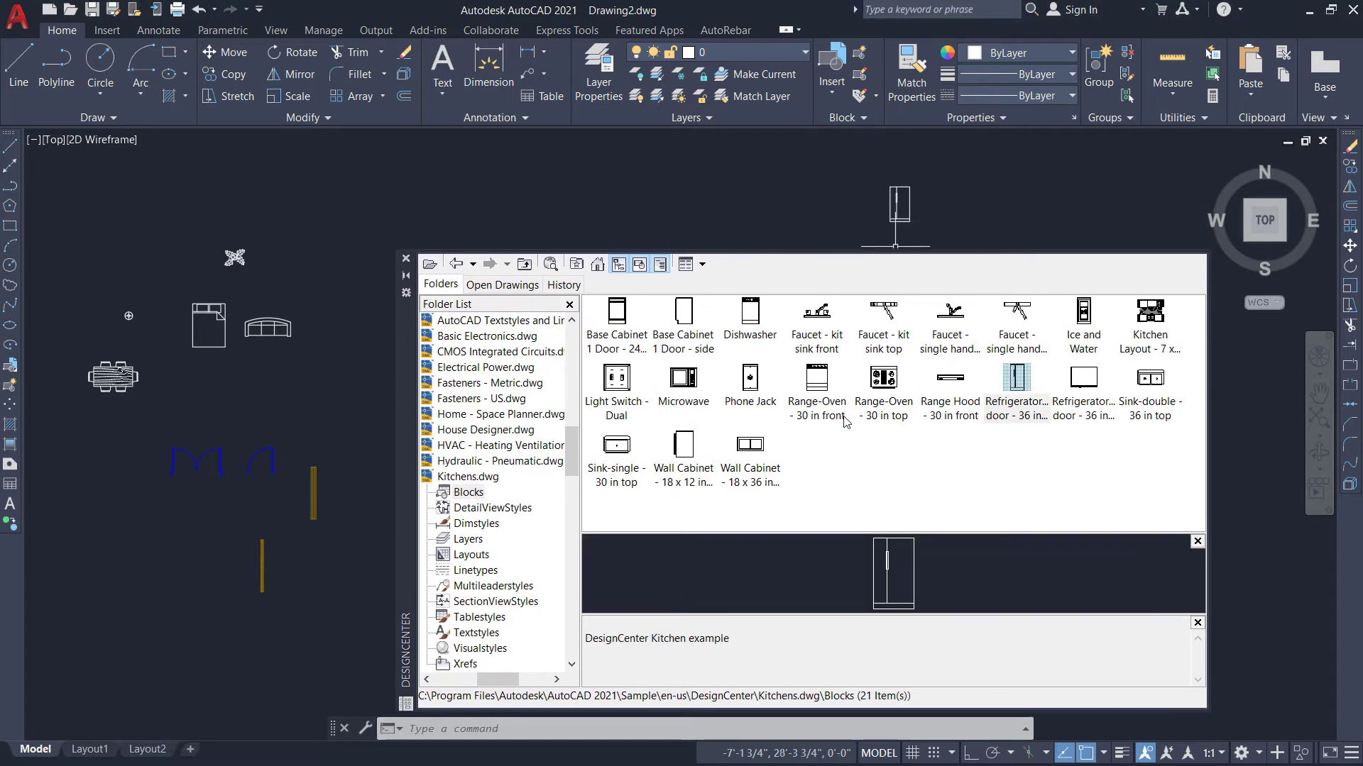
left_click(627, 451)
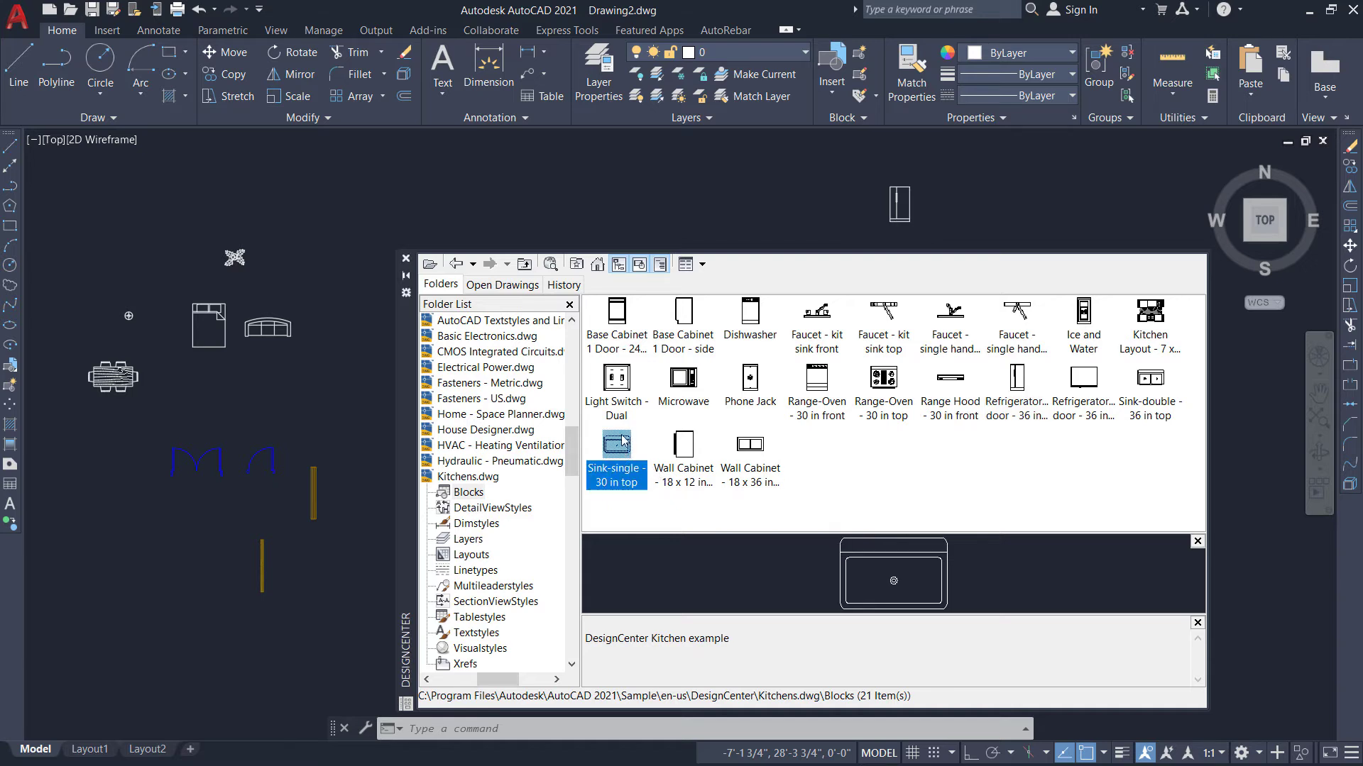
mouse_move(624, 446)
left_mouse_down()
mouse_move(726, 236)
mouse_move(806, 213)
left_mouse_up()
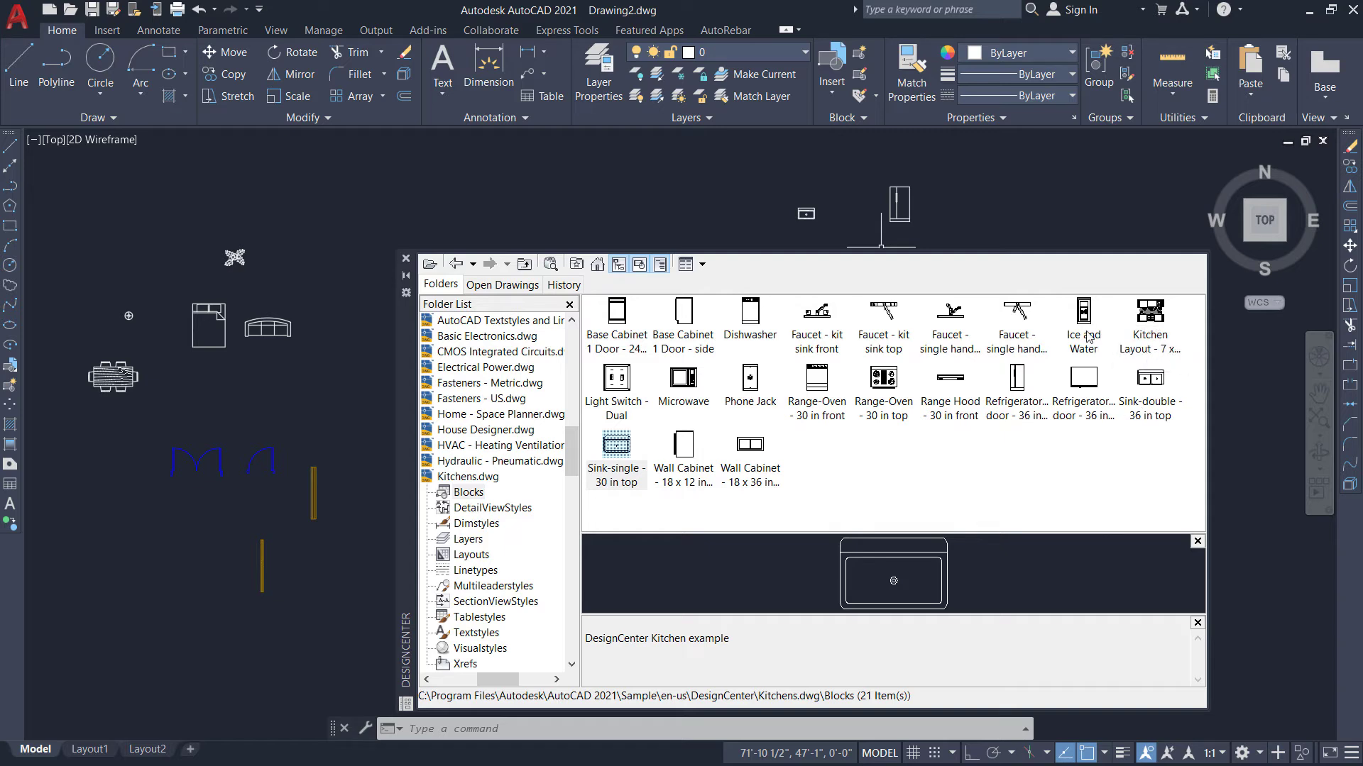
Insert the Range-Oven - 30 in top and Dishwasher blocks beside the refrigerator above the floor plan.
left_click(887, 392)
left_click(885, 389)
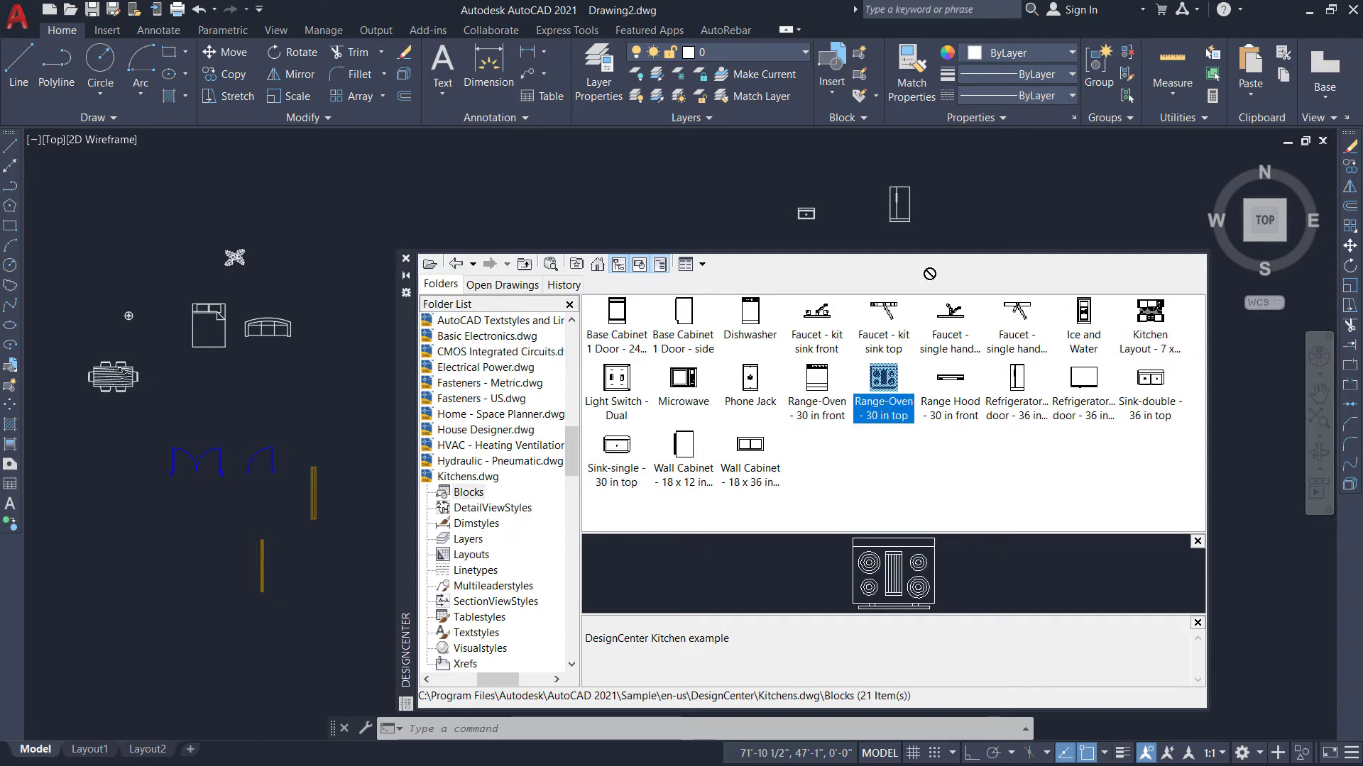
left_click_drag(930, 274, 967, 217)
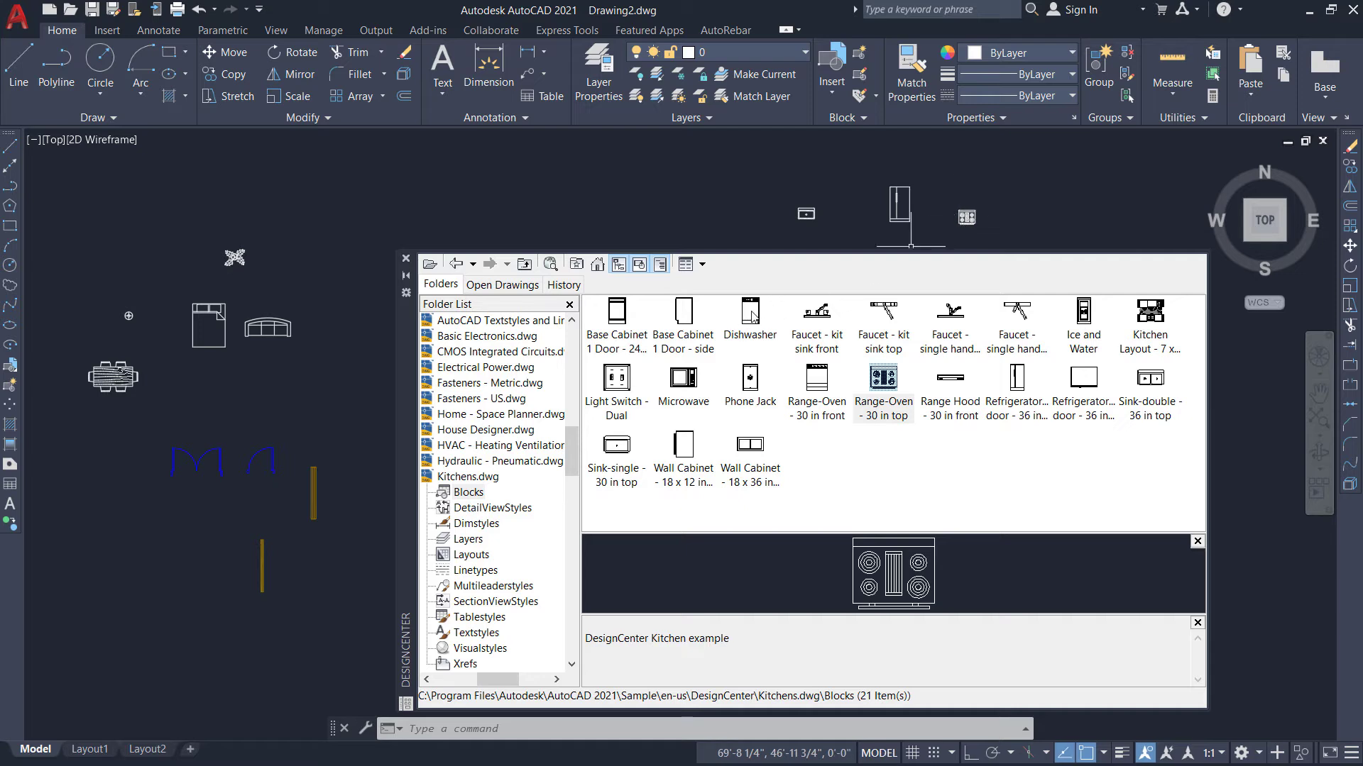
left_click_drag(754, 316, 1014, 226)
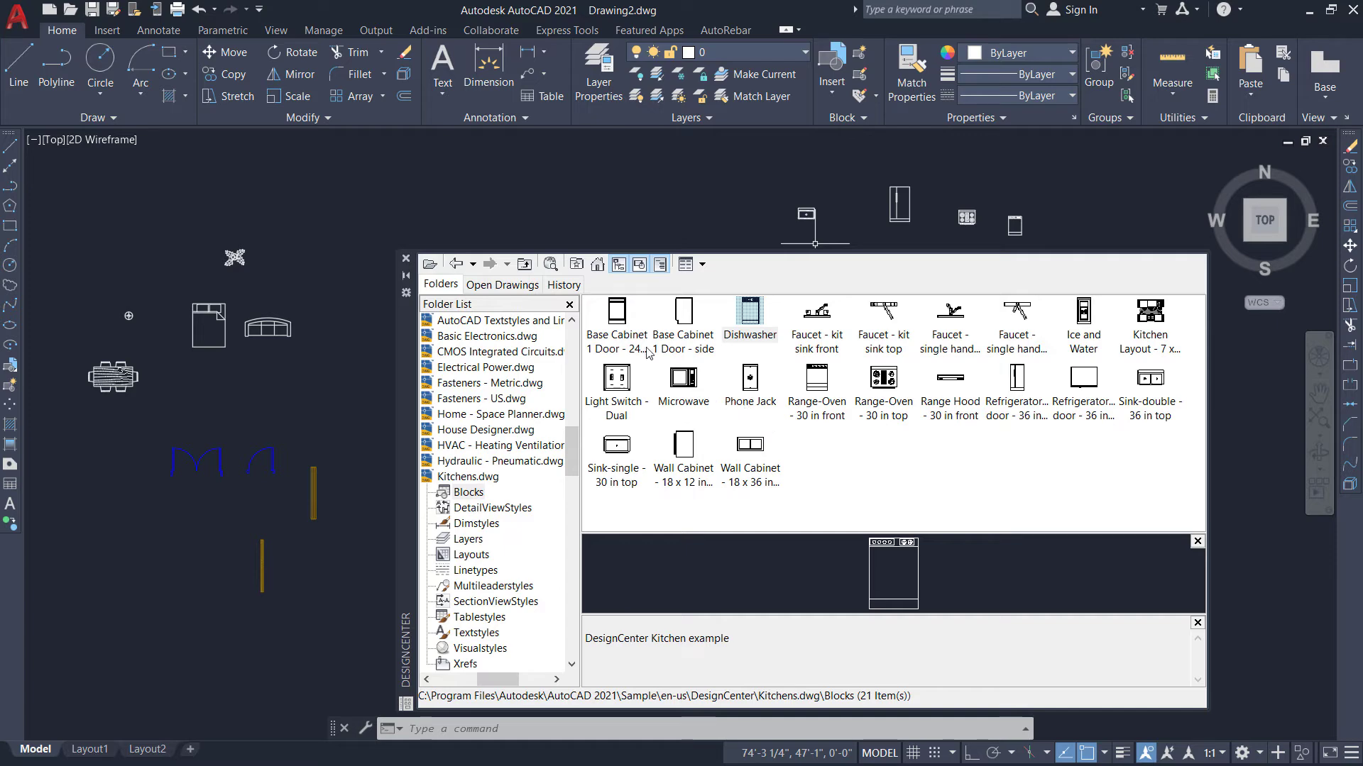
Check the open drawing's content in DesignCenter, return to the Kitchens.dwg blocks and close the palette.
left_click(497, 285)
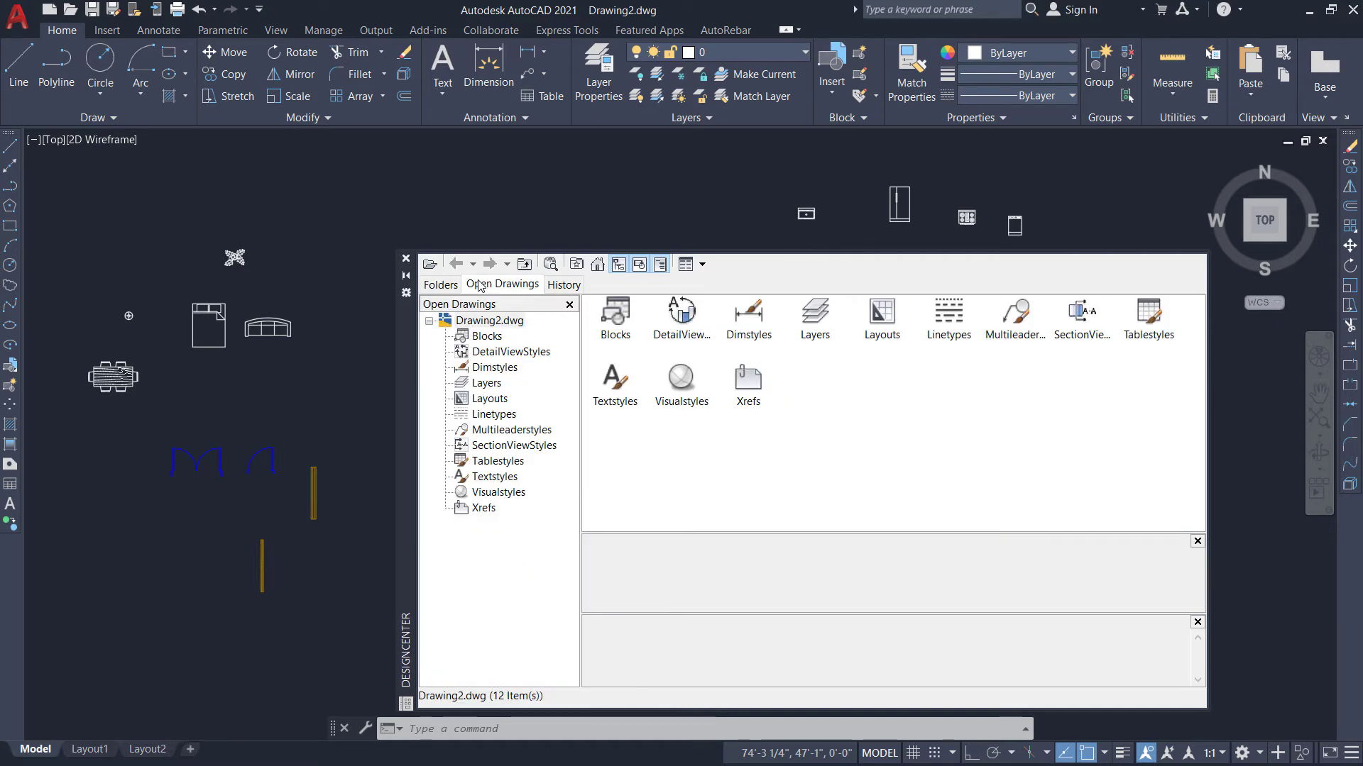
left_click(438, 287)
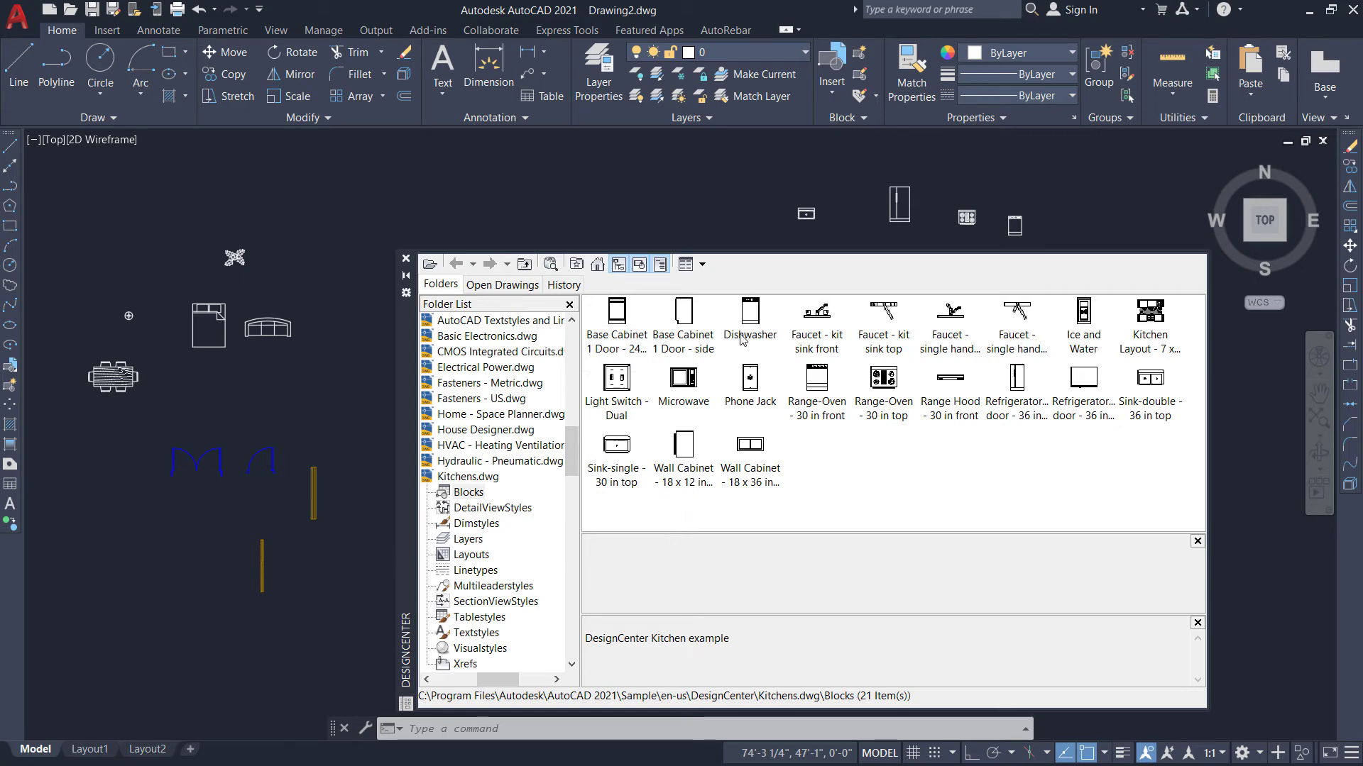
left_click(406, 259)
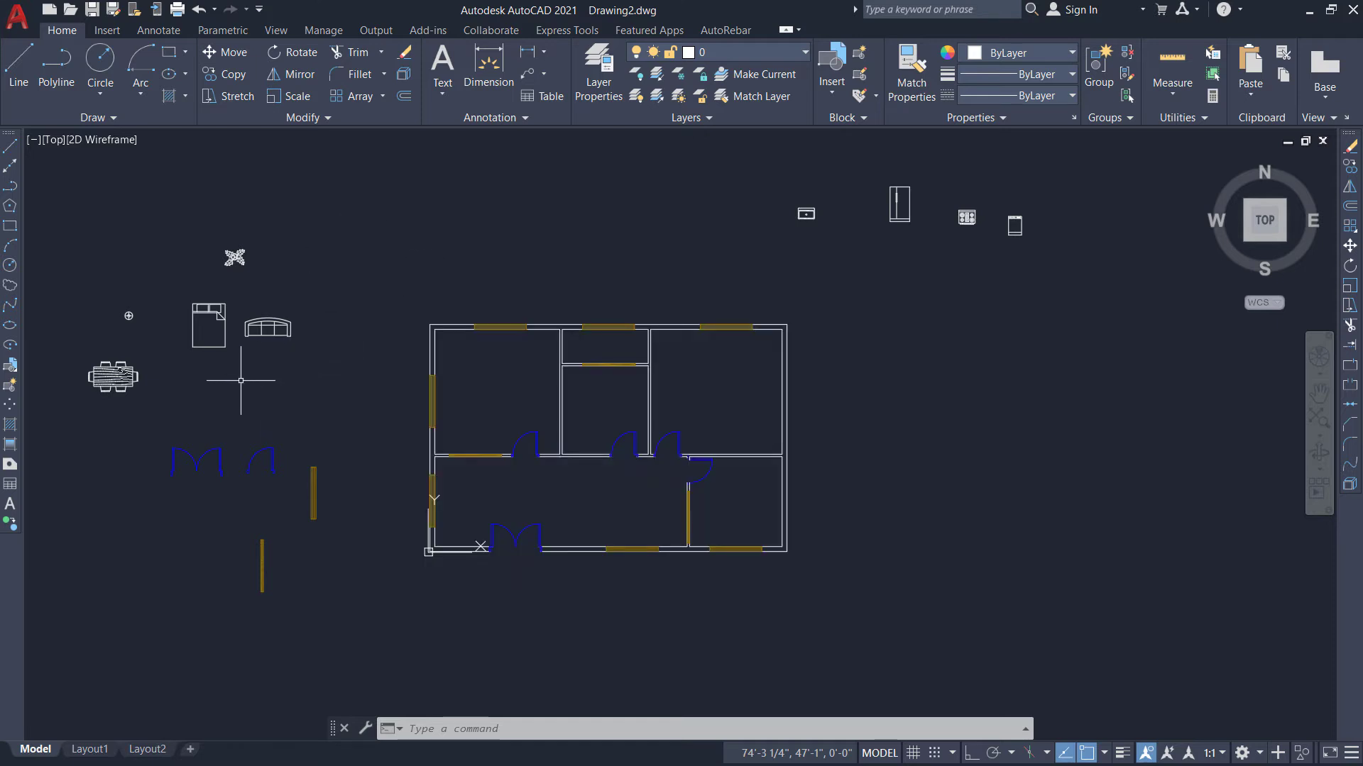
Move the bed by its upper-left corner from outside the plan into the upper-left bedroom.
scroll(240, 380, "up", 2)
scroll(256, 380, "down", 2)
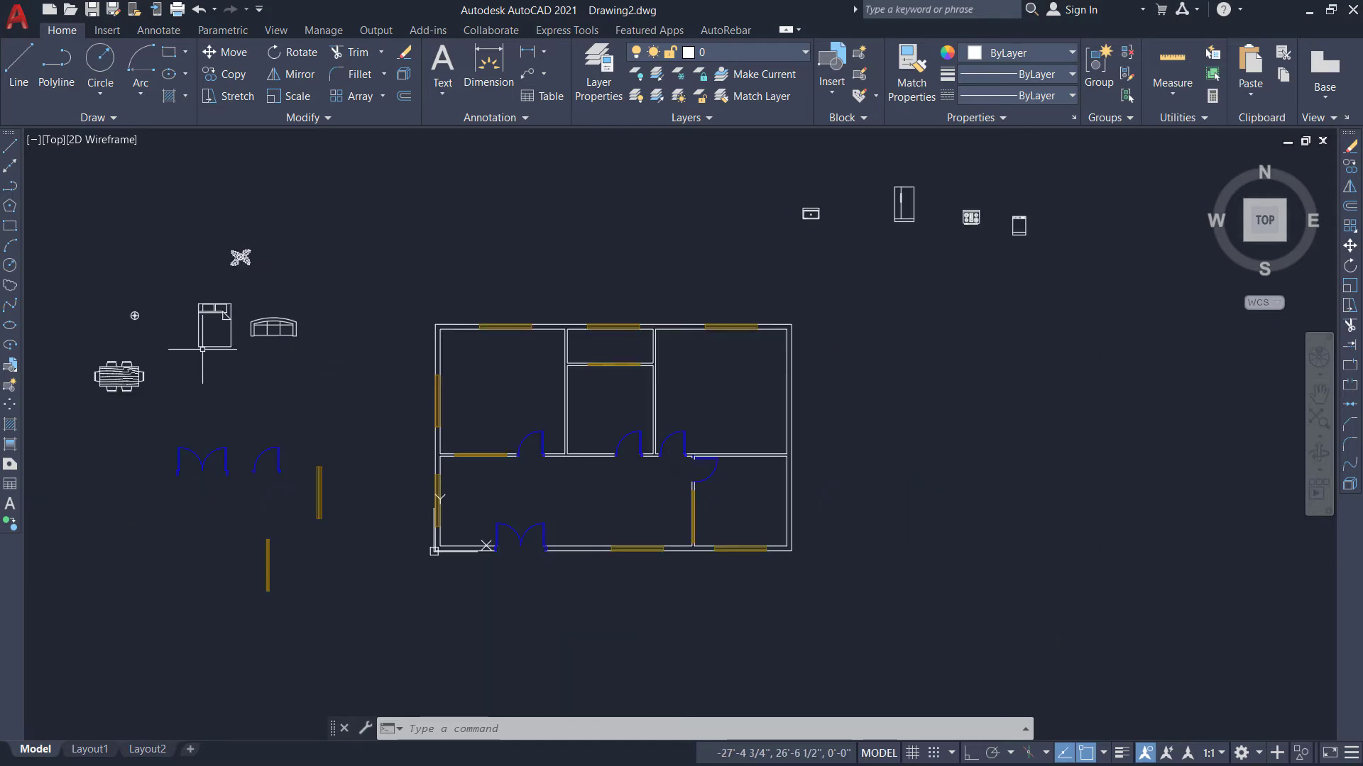
left_click(184, 285)
left_click(238, 355)
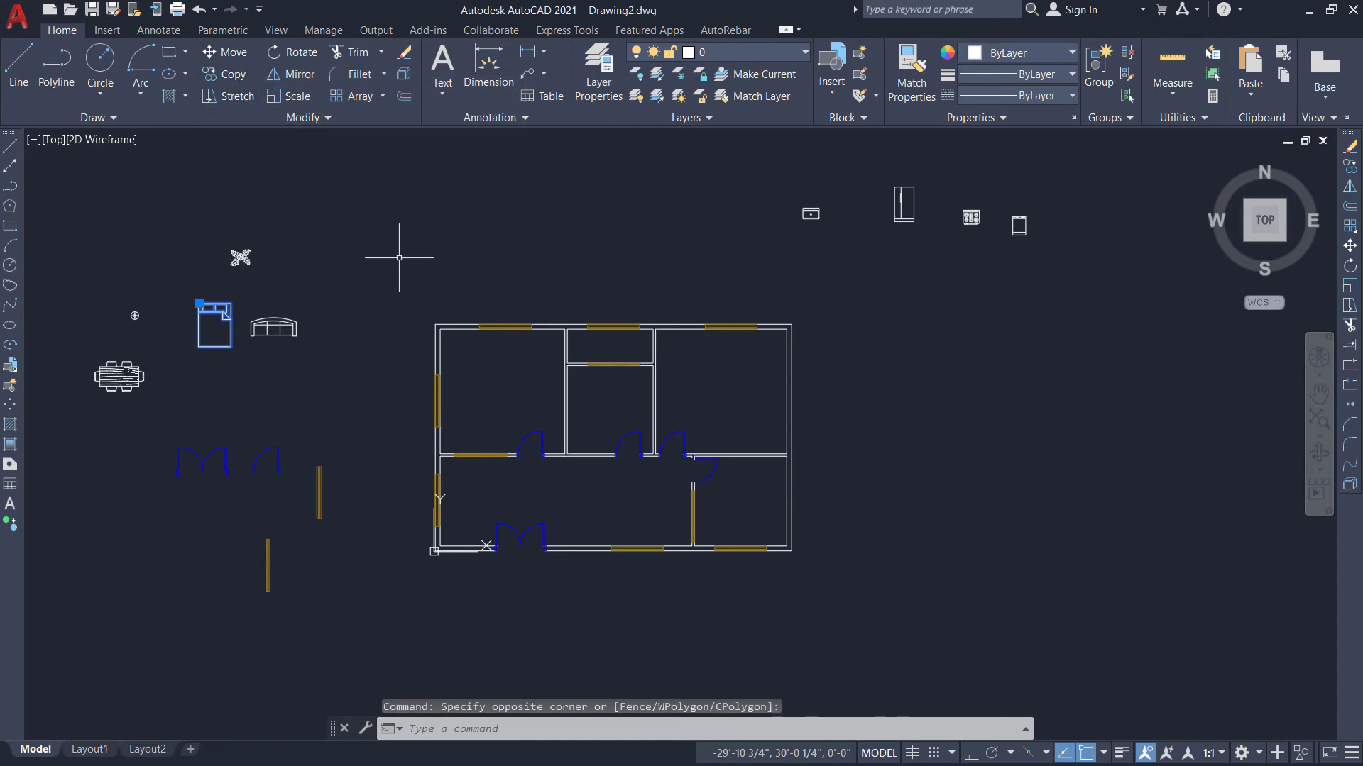
left_click(226, 52)
left_click(200, 304)
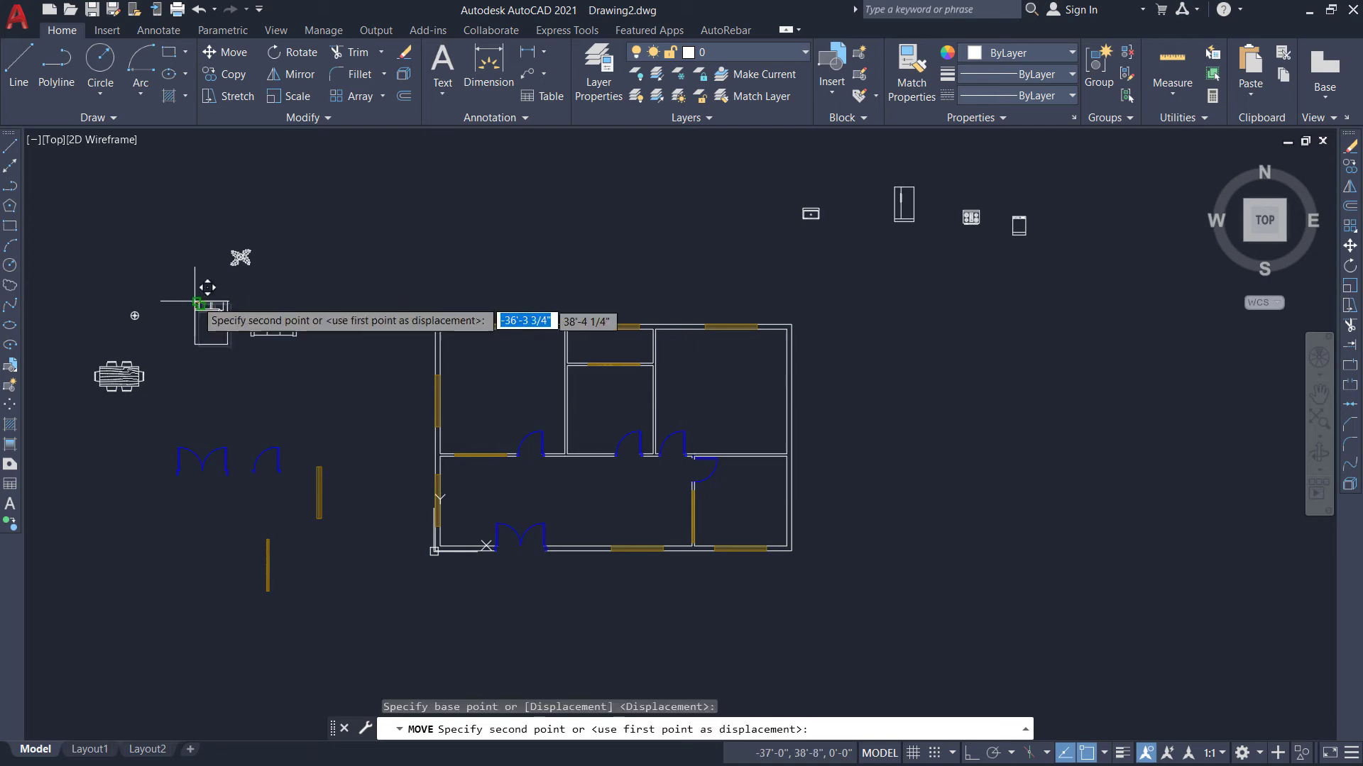
left_click(515, 350)
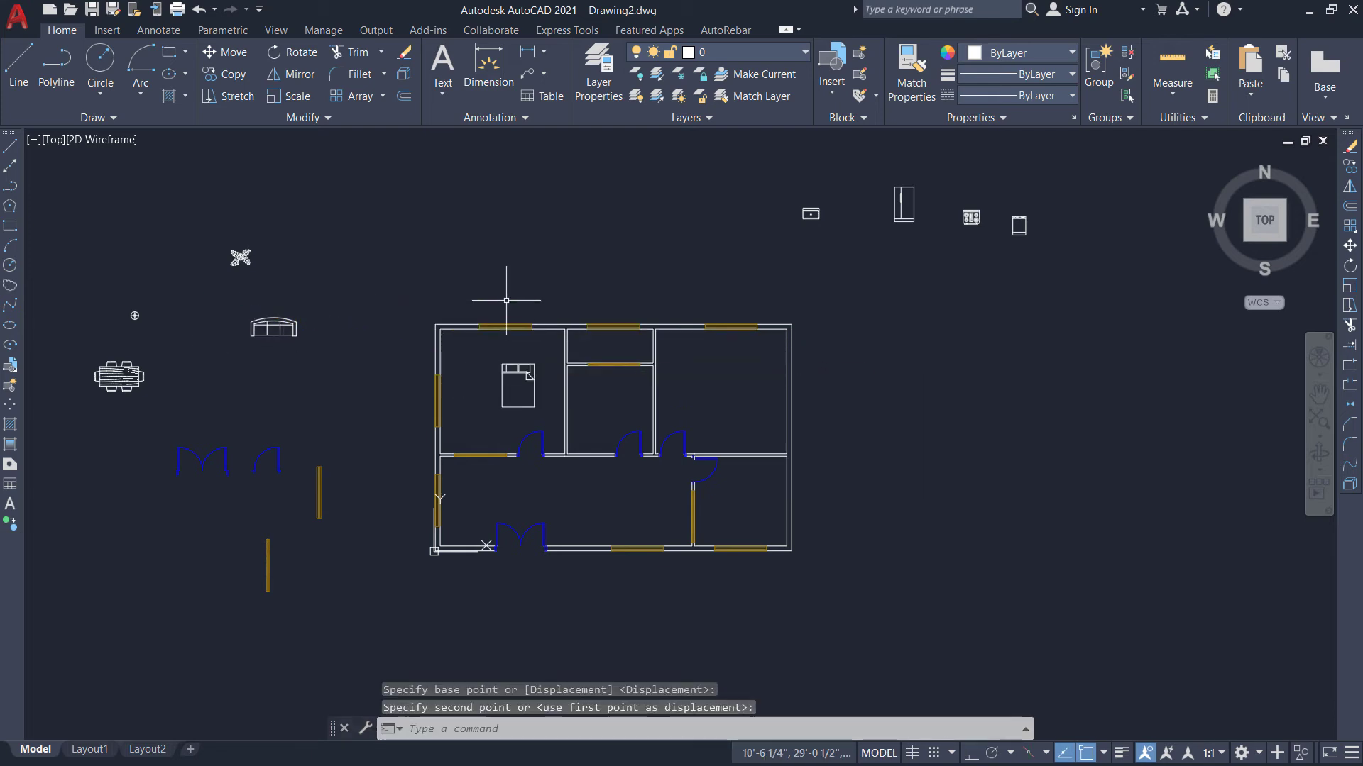
Rotate the bed by 270 degrees about the midpoint of its headboard edge, using ortho.
scroll(447, 361, "up", 4)
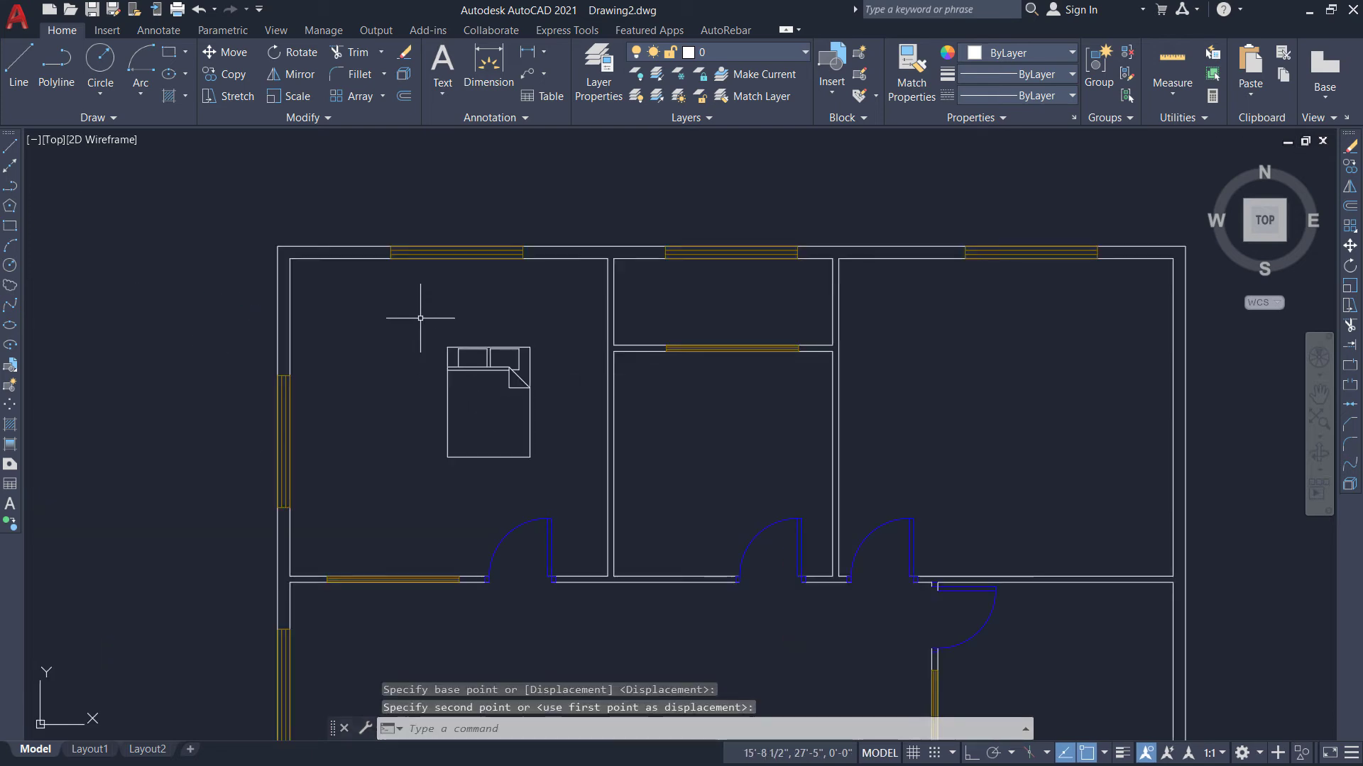
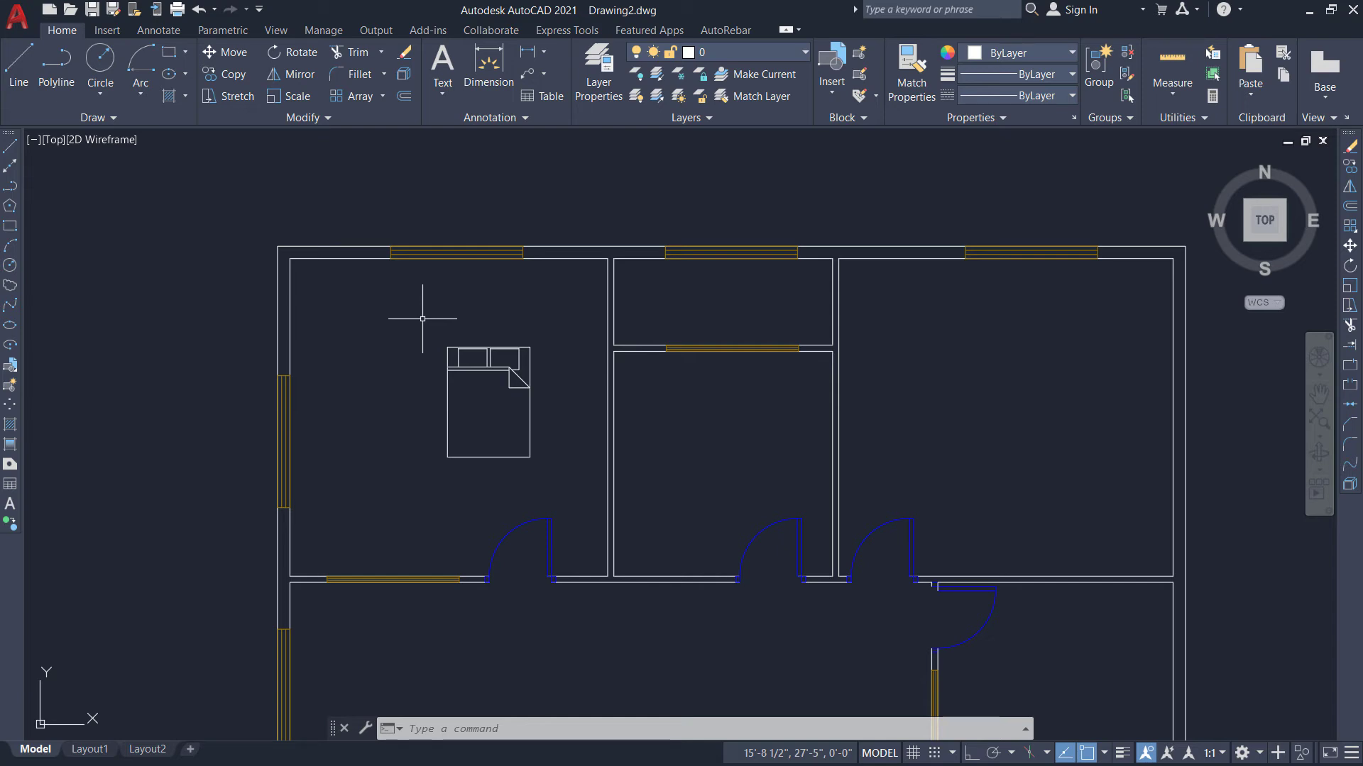
left_click(423, 319)
left_click(559, 474)
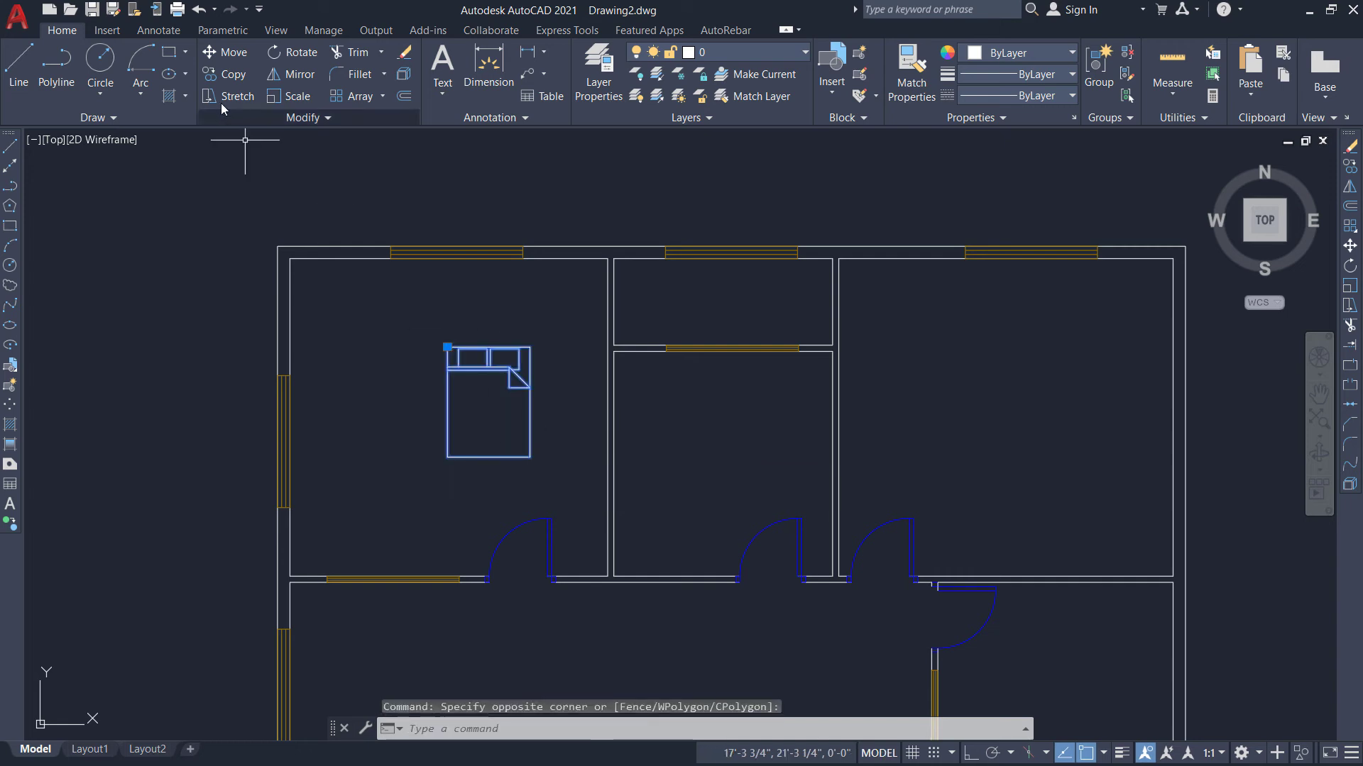
left_click(298, 54)
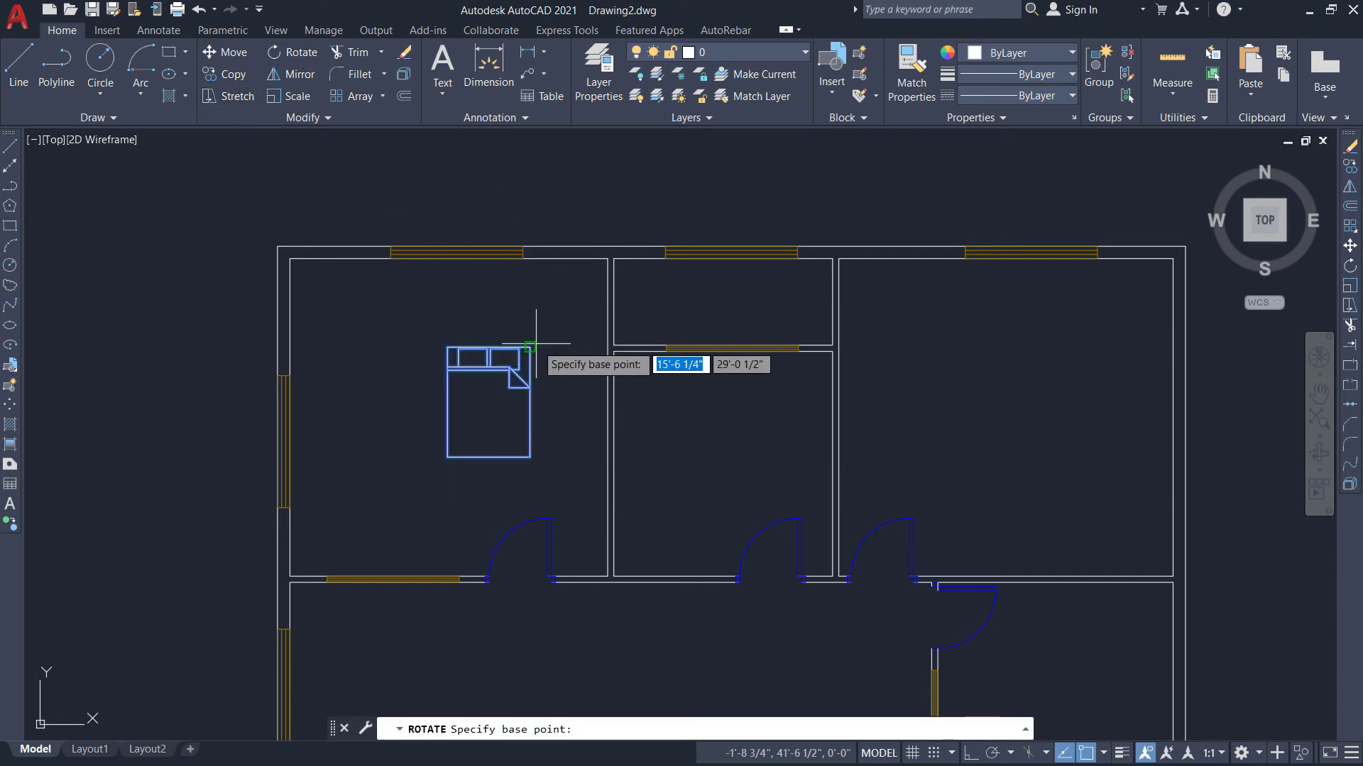
left_click(488, 348)
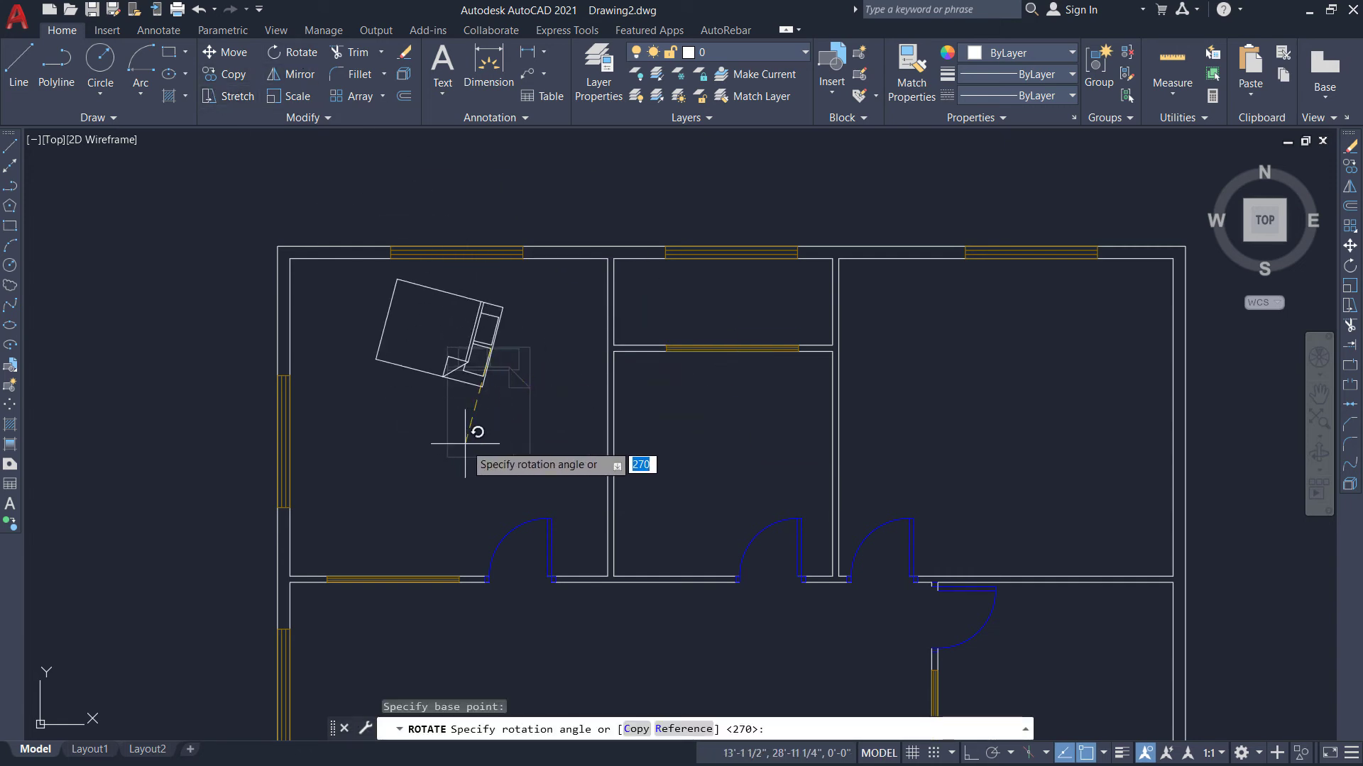
left_click(490, 486)
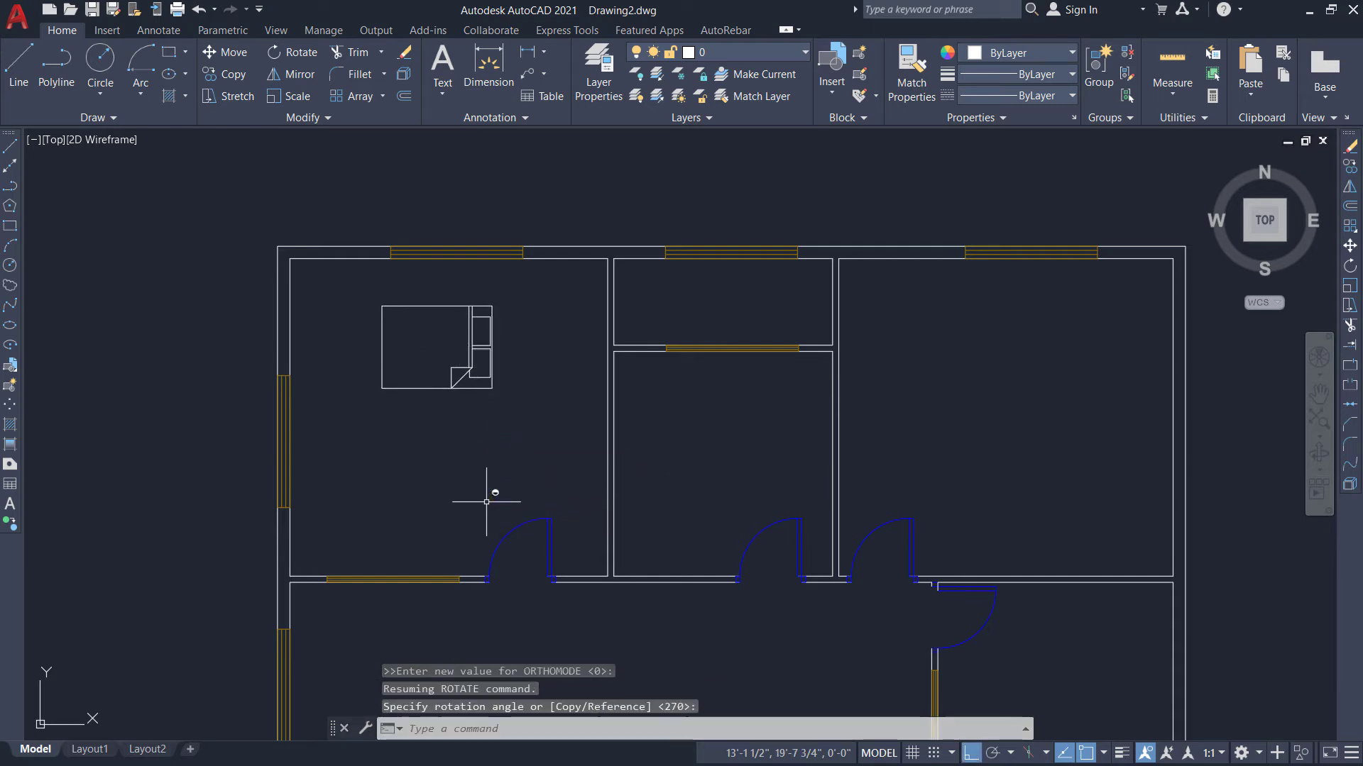
Move the rotated bed by the midpoint of its headboard to just beside the bedroom's right wall.
left_click(363, 296)
left_click(512, 418)
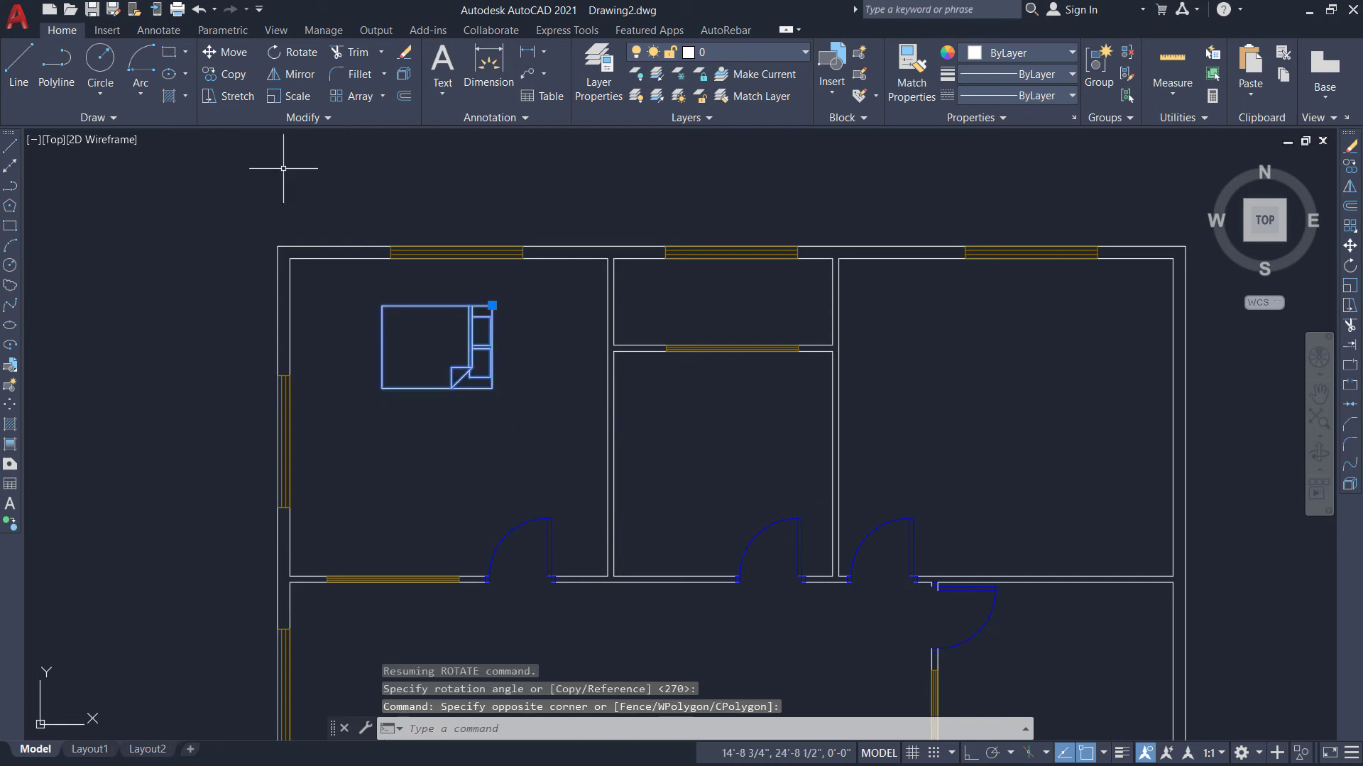
left_click(225, 52)
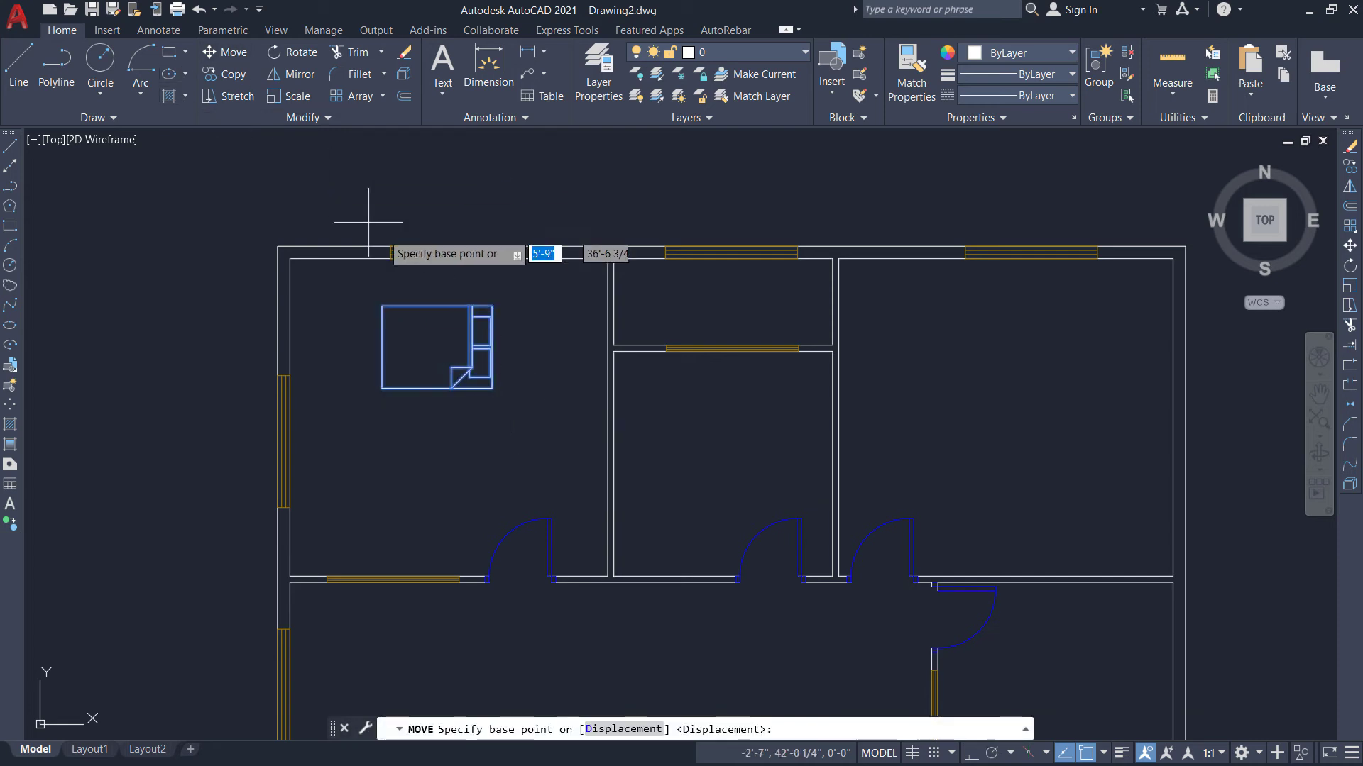
left_click(491, 347)
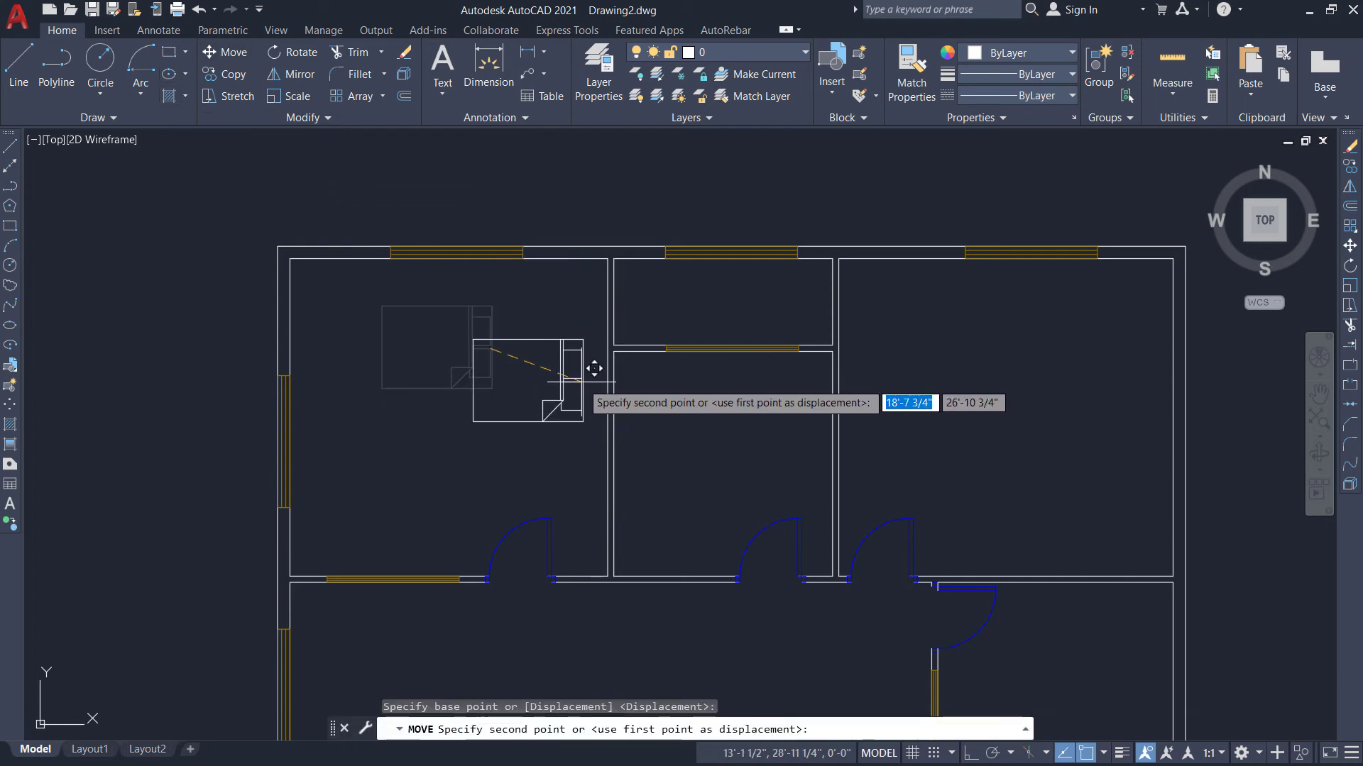
left_click(591, 368)
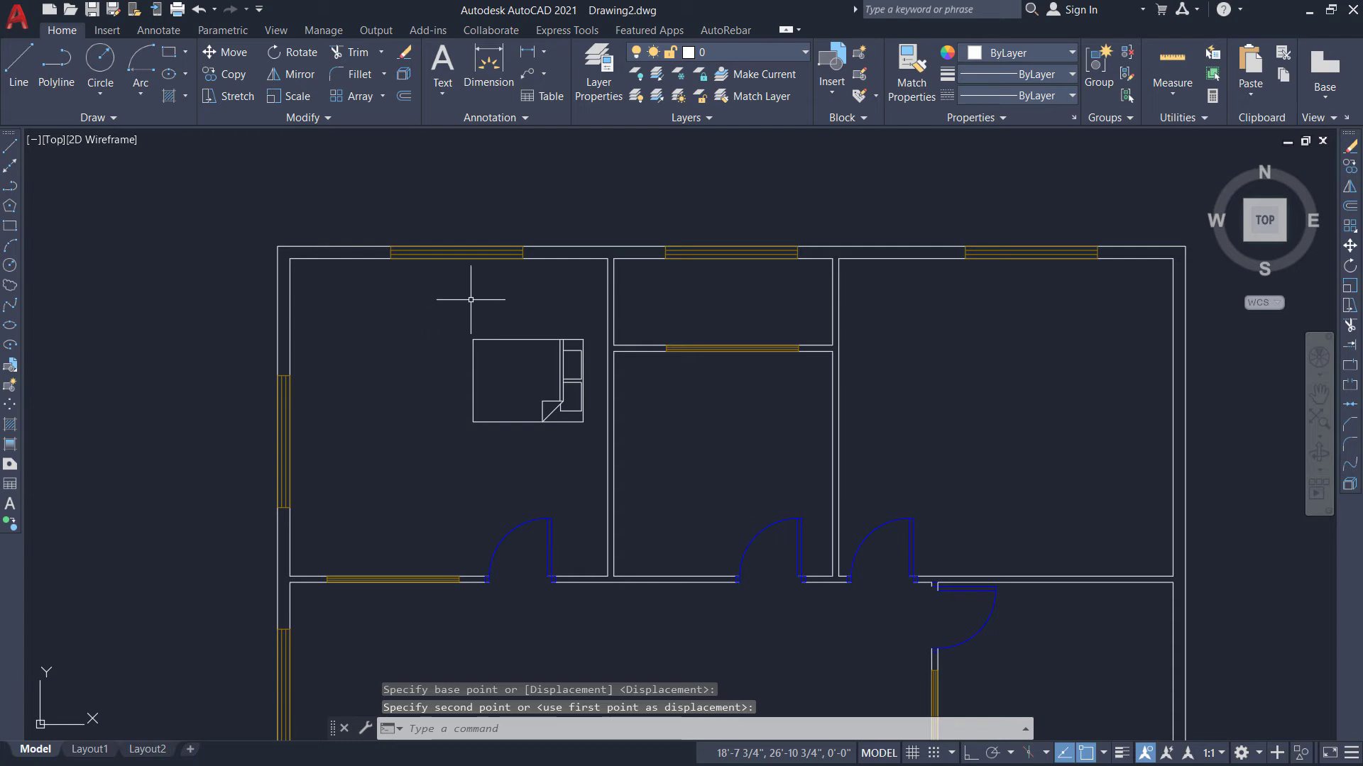
Move the table lamp by its center from outside the plan to above the bed's head end in the upper-left bedroom.
scroll(487, 238, "down", 4)
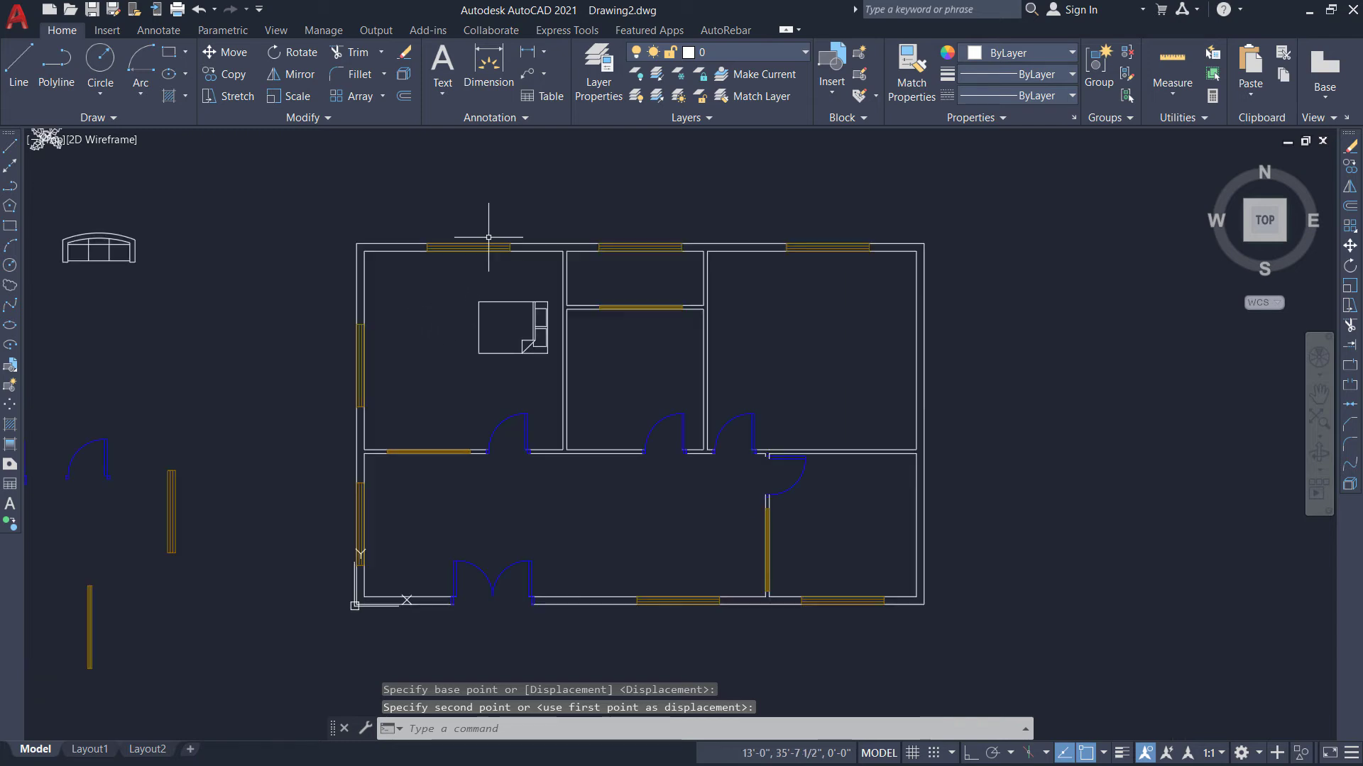
left_click(102, 226)
scroll(135, 197, "up", 2)
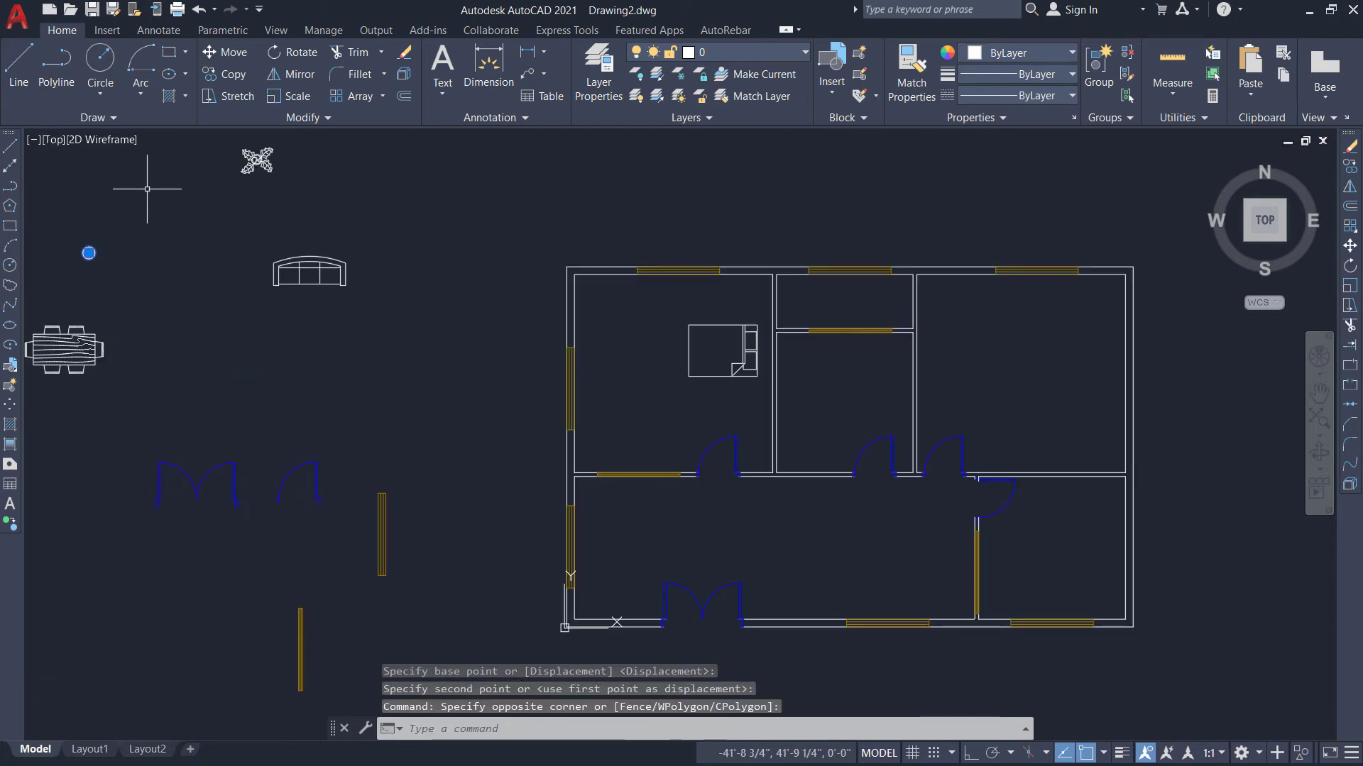
left_click(233, 52)
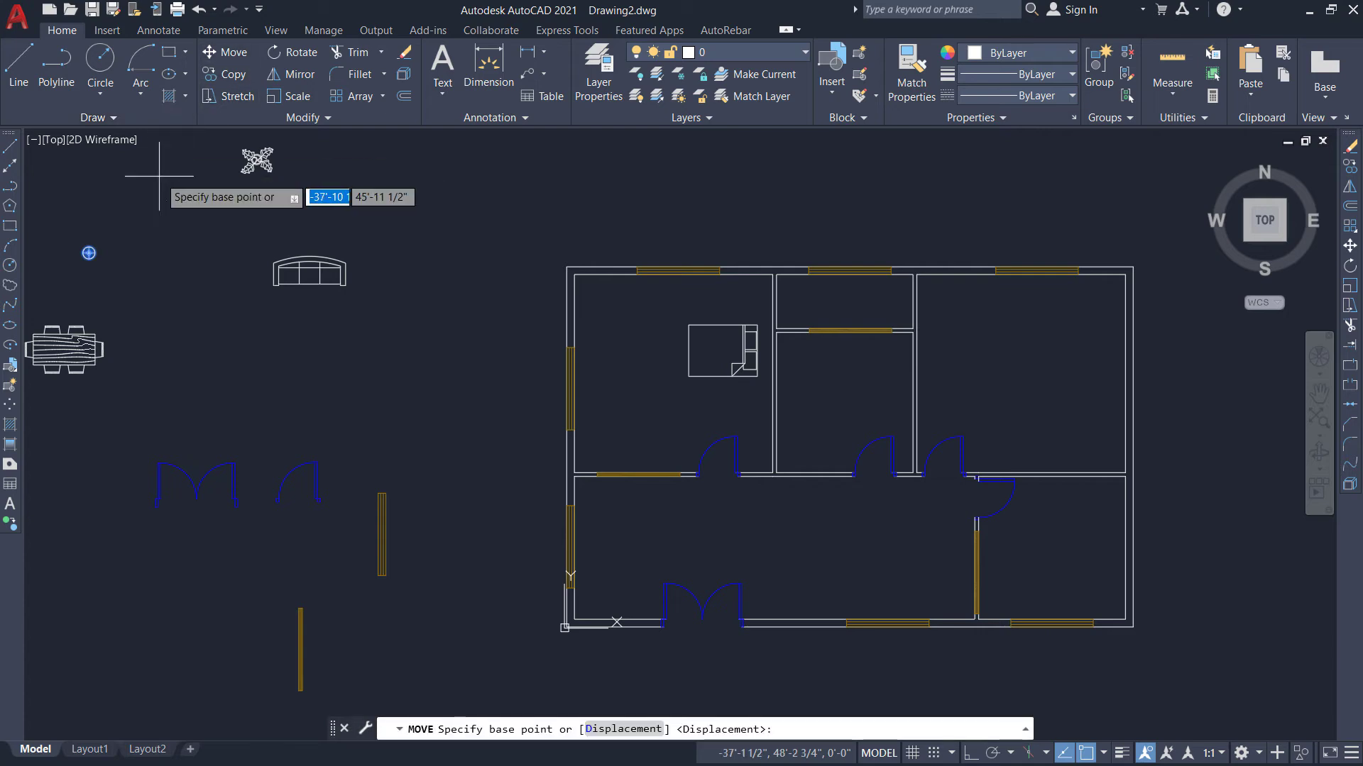
left_click(89, 252)
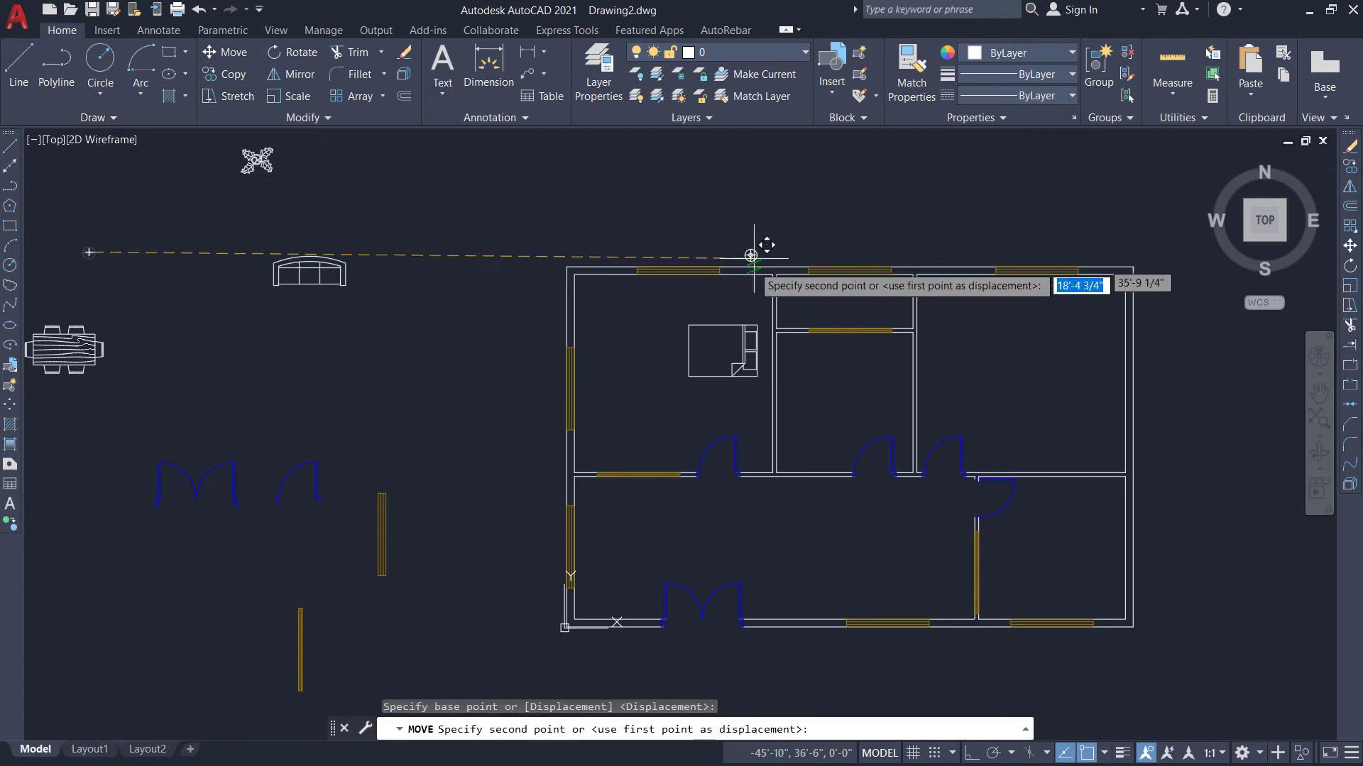
left_click(738, 301)
Draw a rectangle about 2' wide and 3'-3" high below the head end of the bed.
scroll(529, 207, "down", 2)
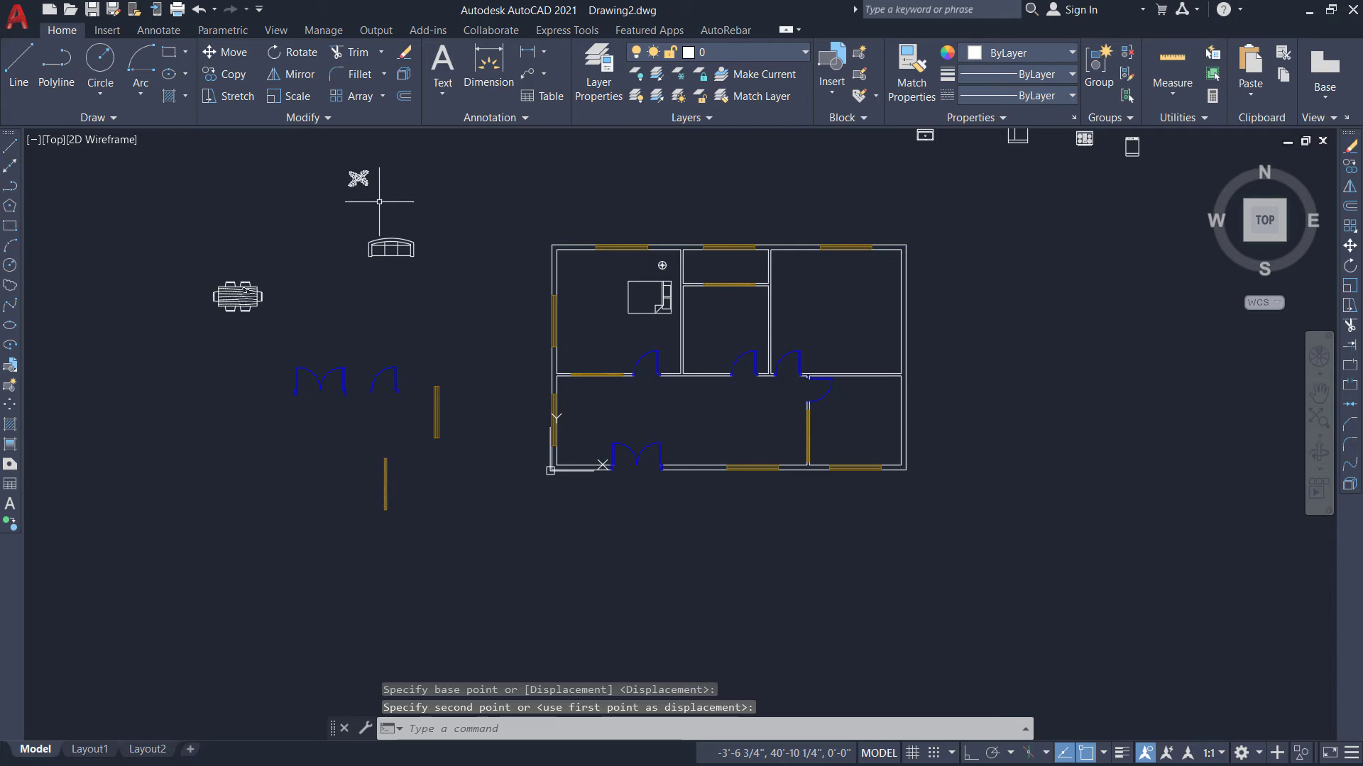
left_click(183, 61)
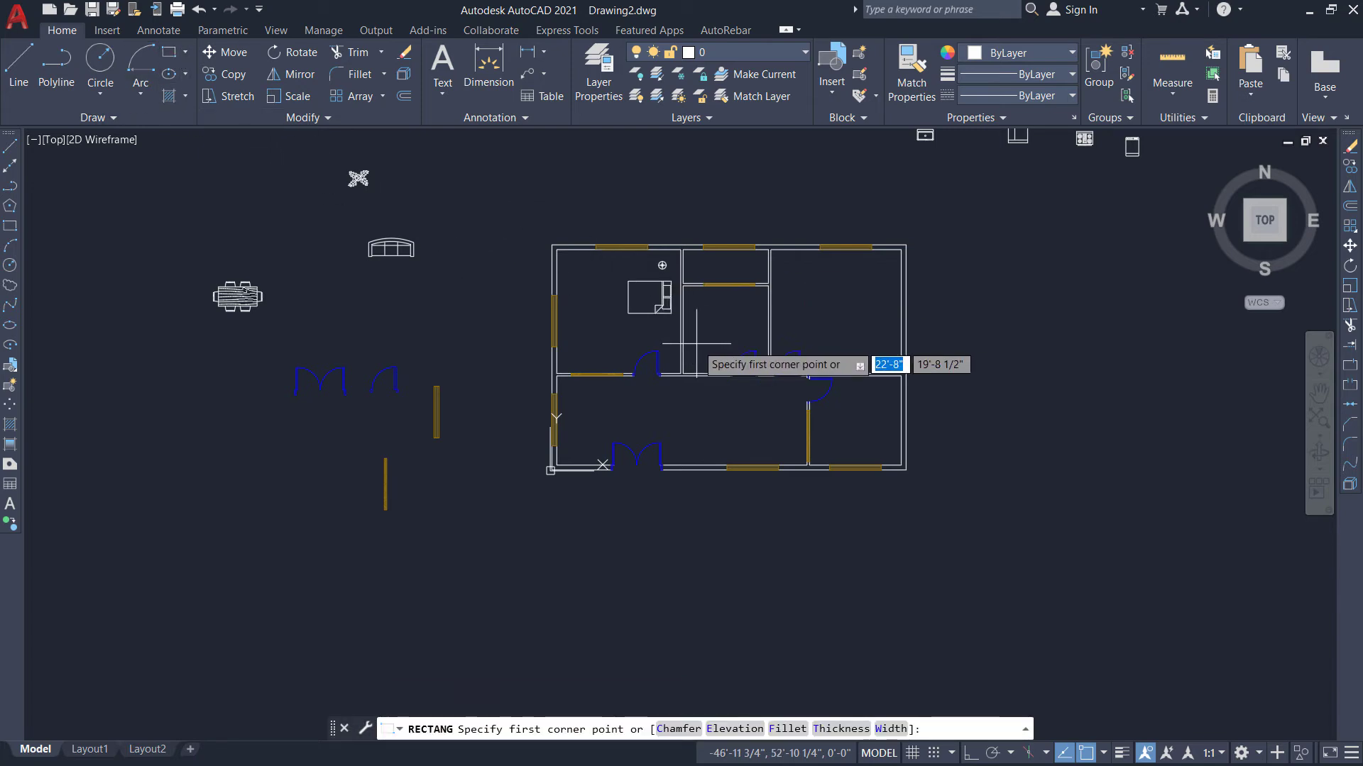
scroll(637, 325, "up", 4)
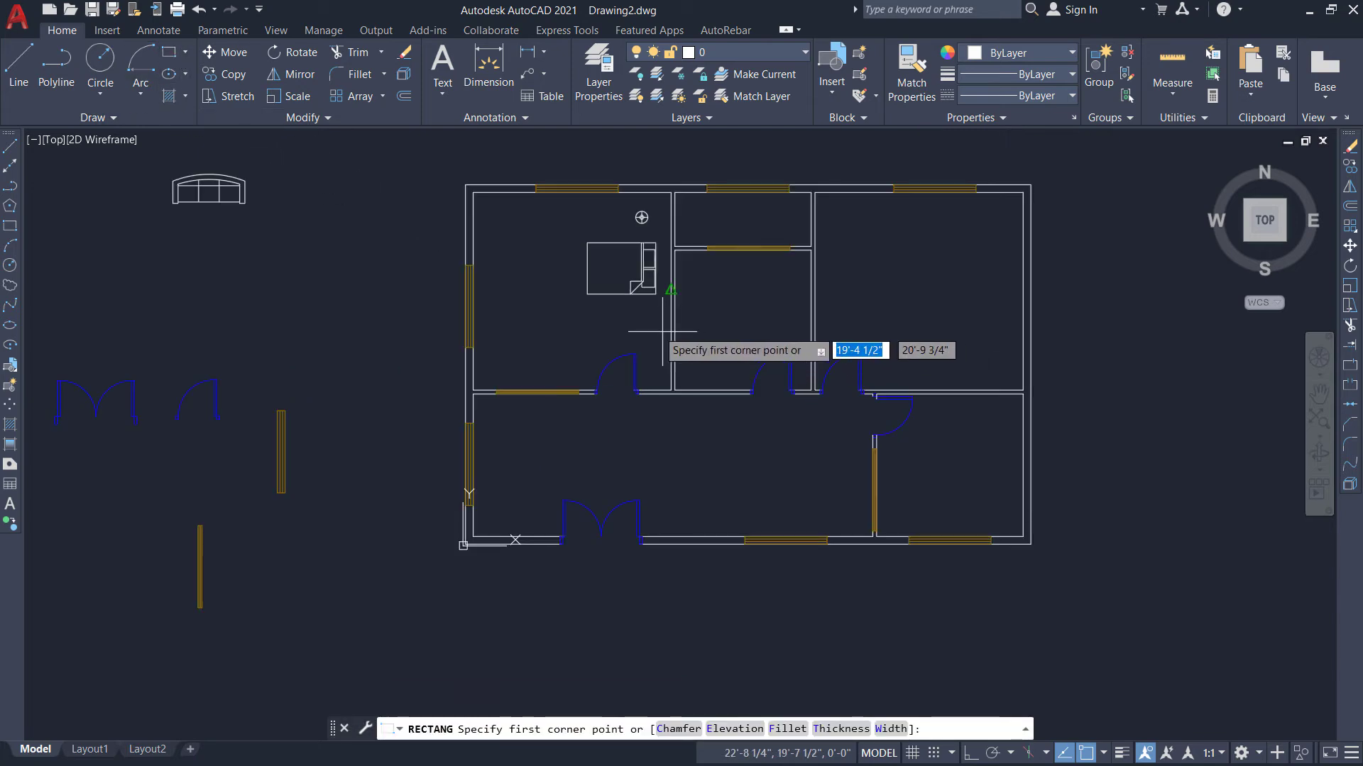
left_click(634, 299)
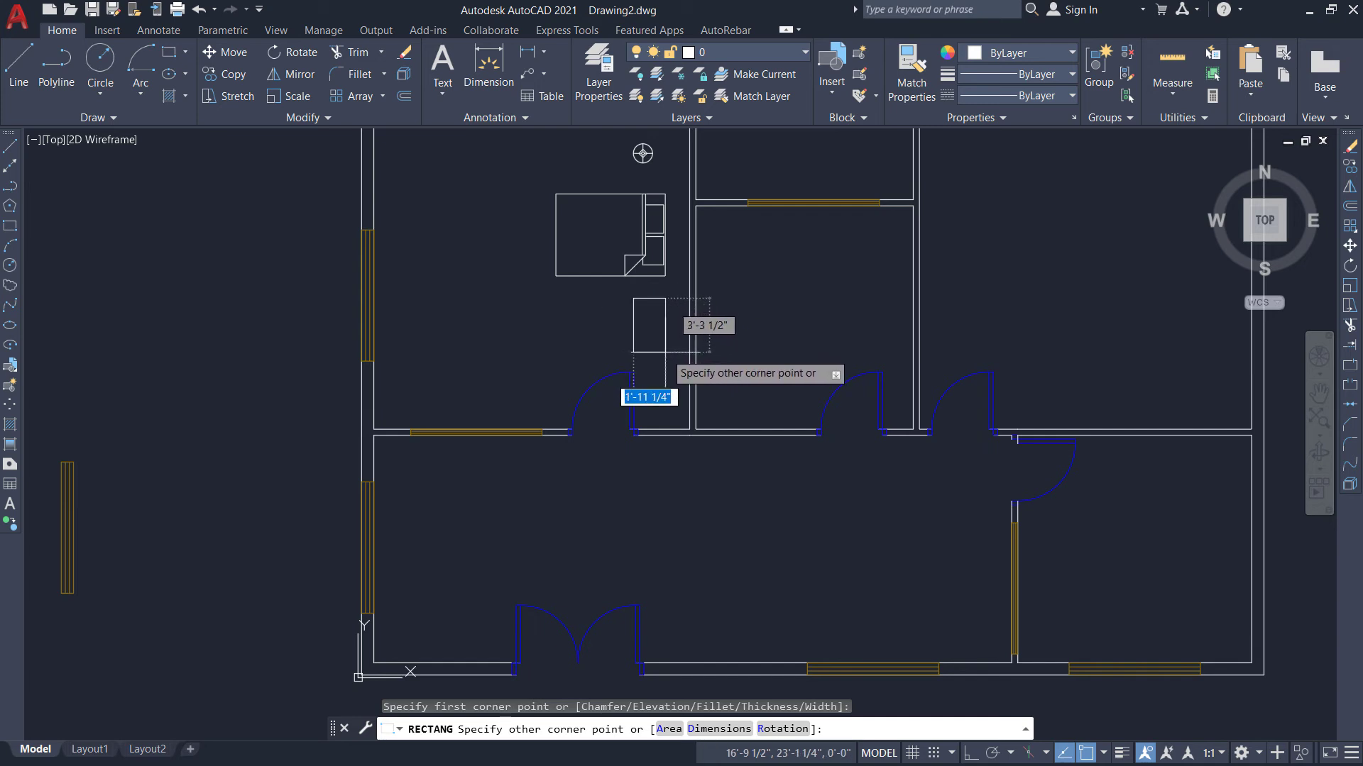
left_click(660, 350)
Copy the bed, lamp and rectangle together by the bed's upper-right corner into the upper-right bedroom, near its right wall.
scroll(487, 329, "down", 4)
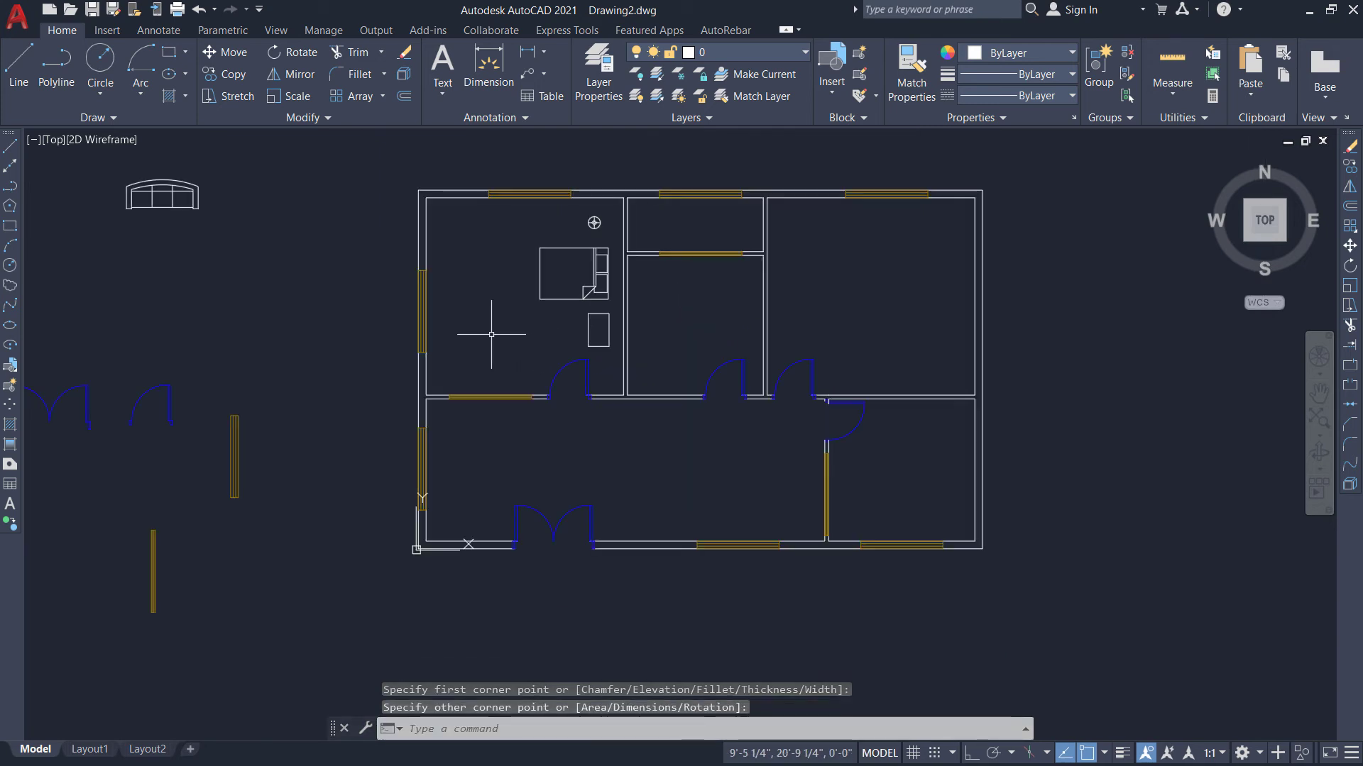
left_click(490, 257)
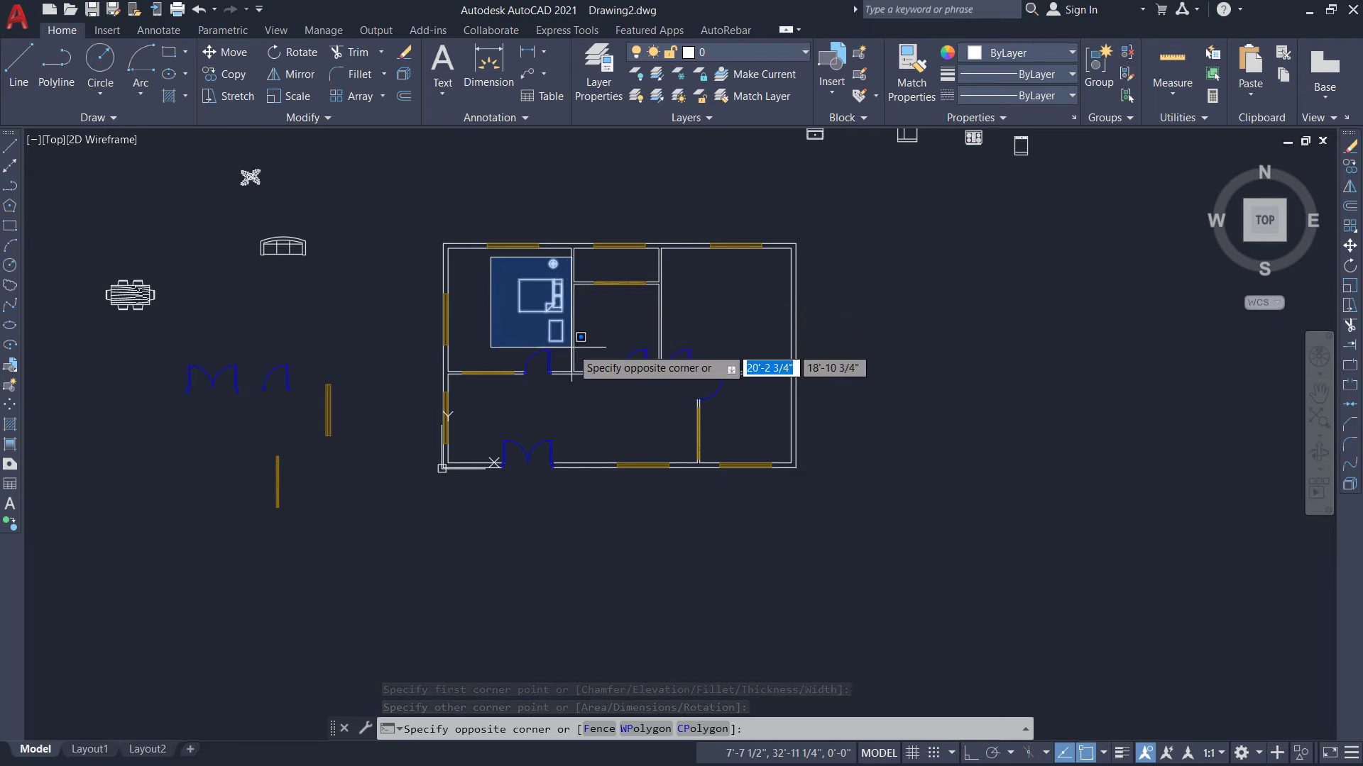
left_click(606, 348)
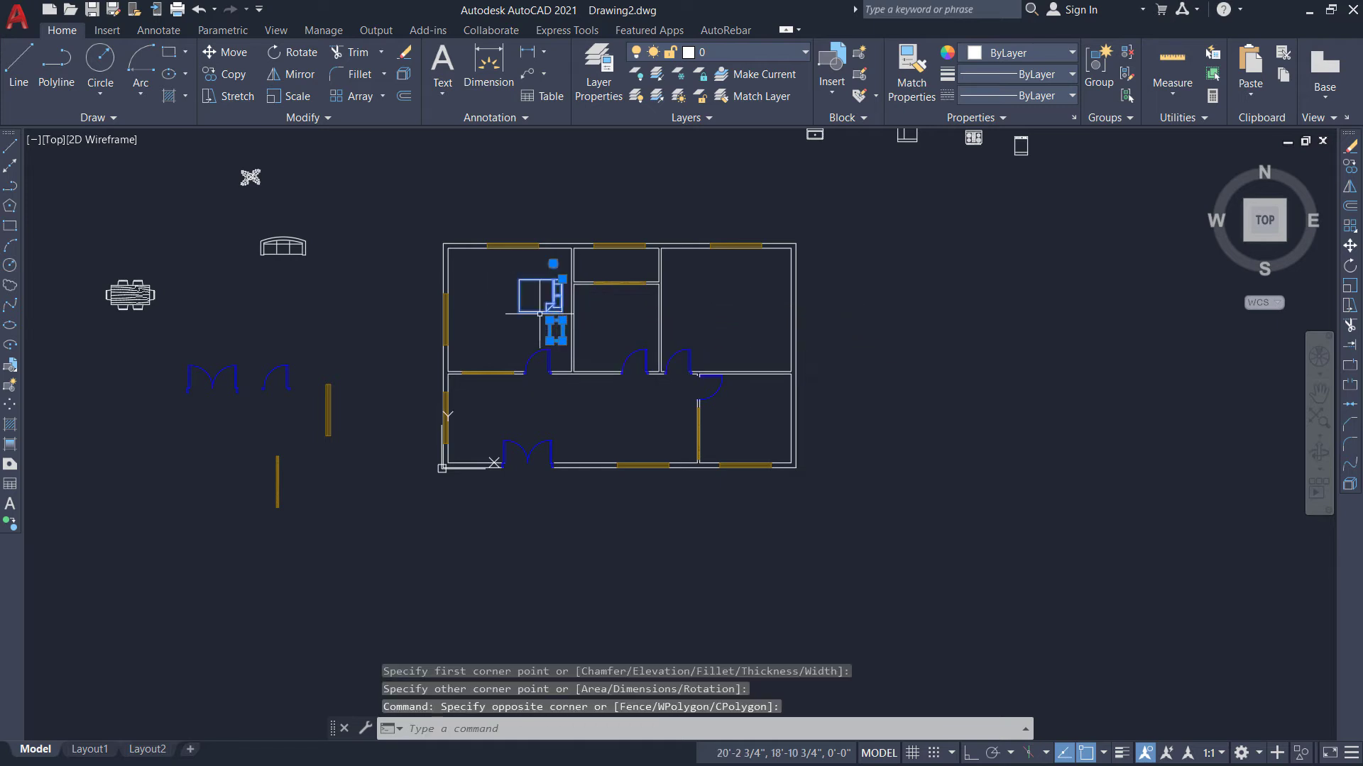
left_click(233, 71)
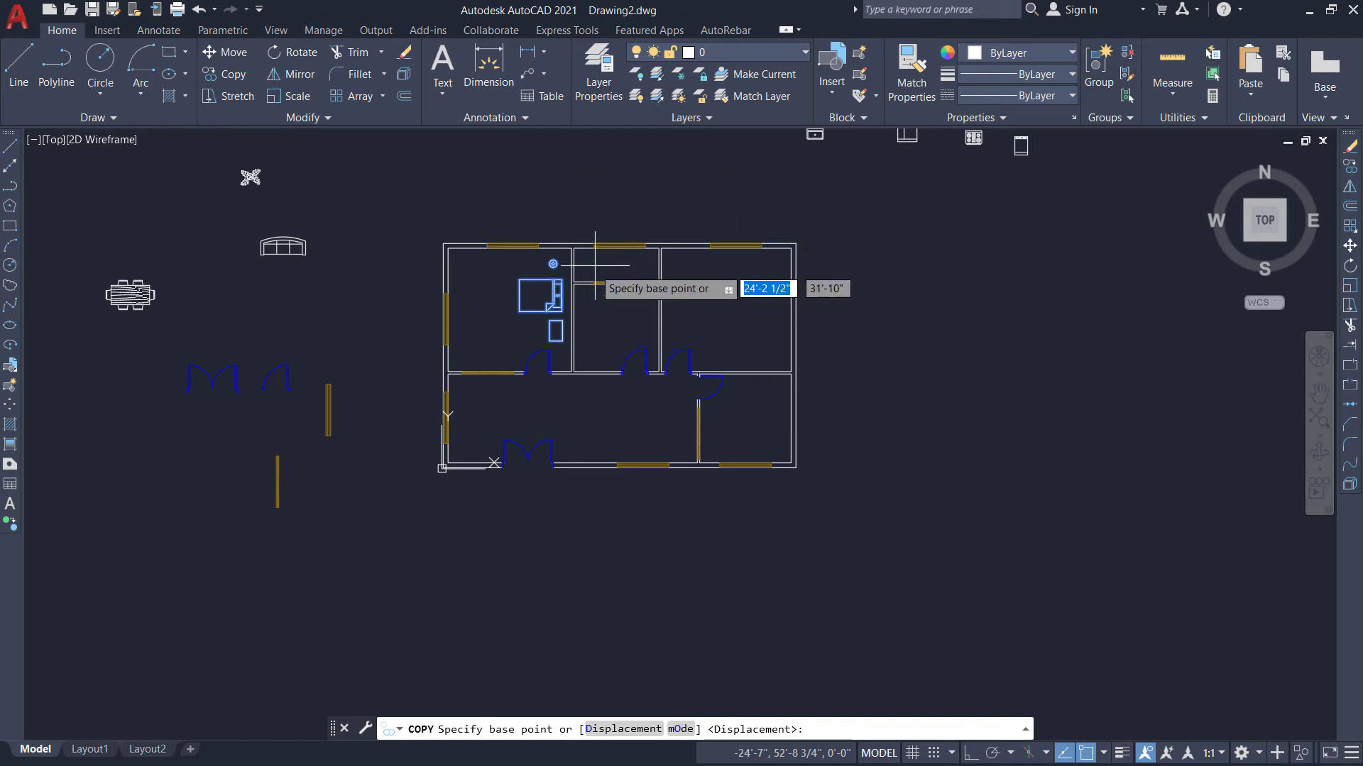
scroll(580, 300, "up", 2)
scroll(580, 300, "up", 2)
left_click(533, 245)
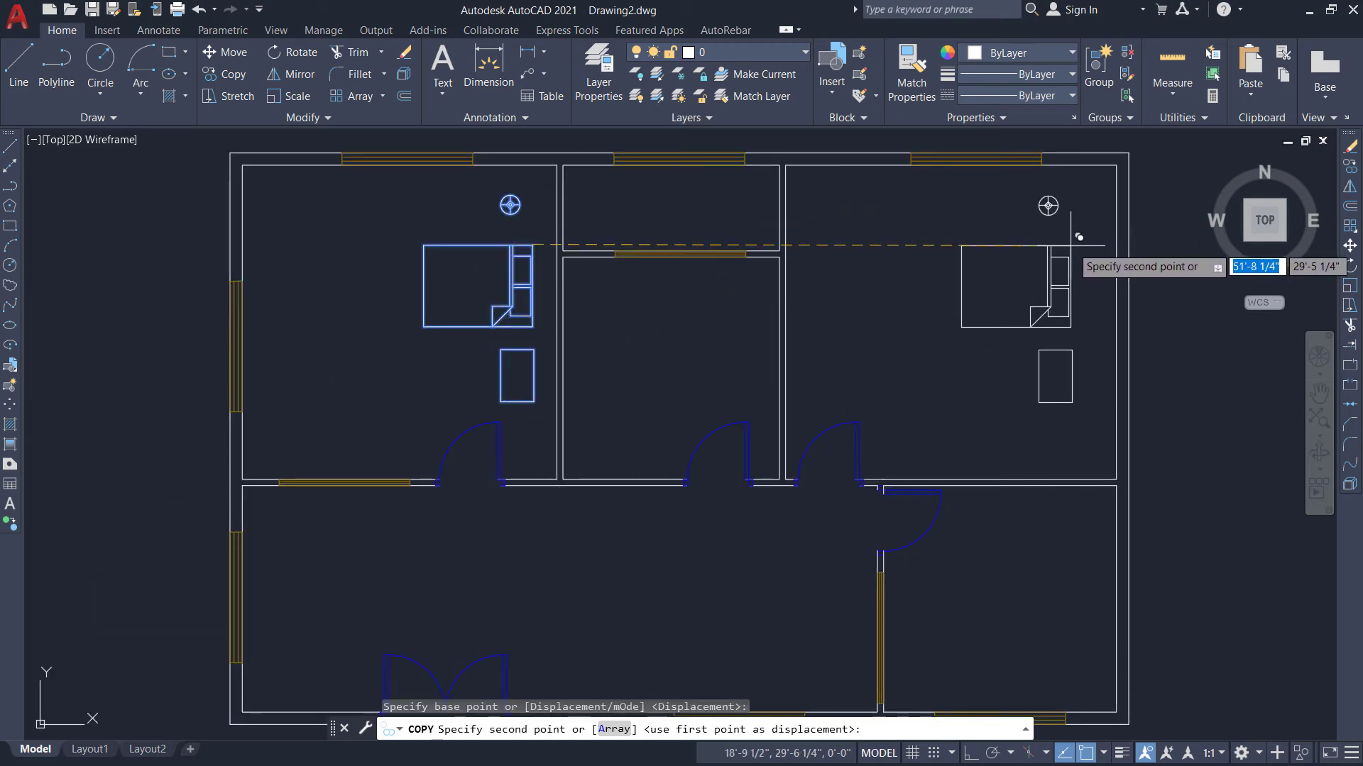
left_click(1071, 246)
scroll(955, 219, "down", 2)
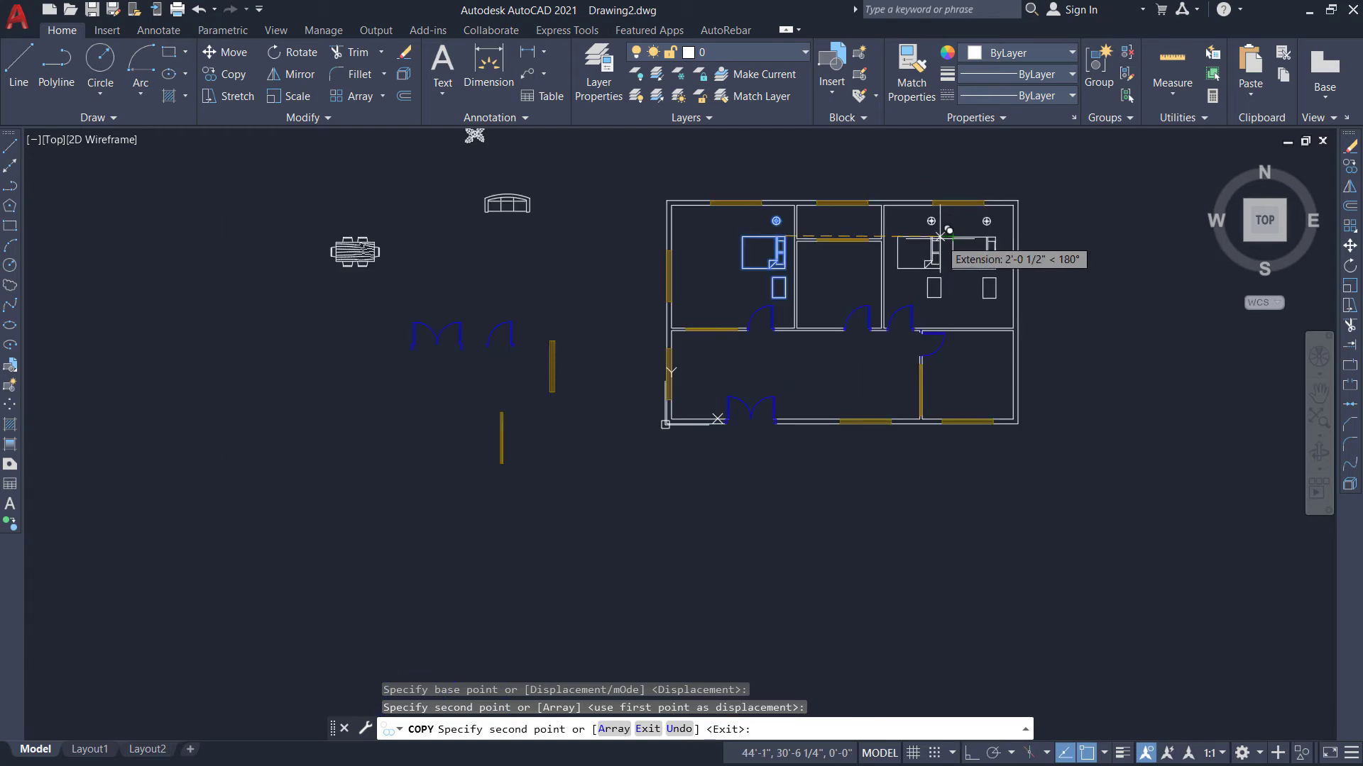
scroll(896, 267, "down", 2)
key("Escape")
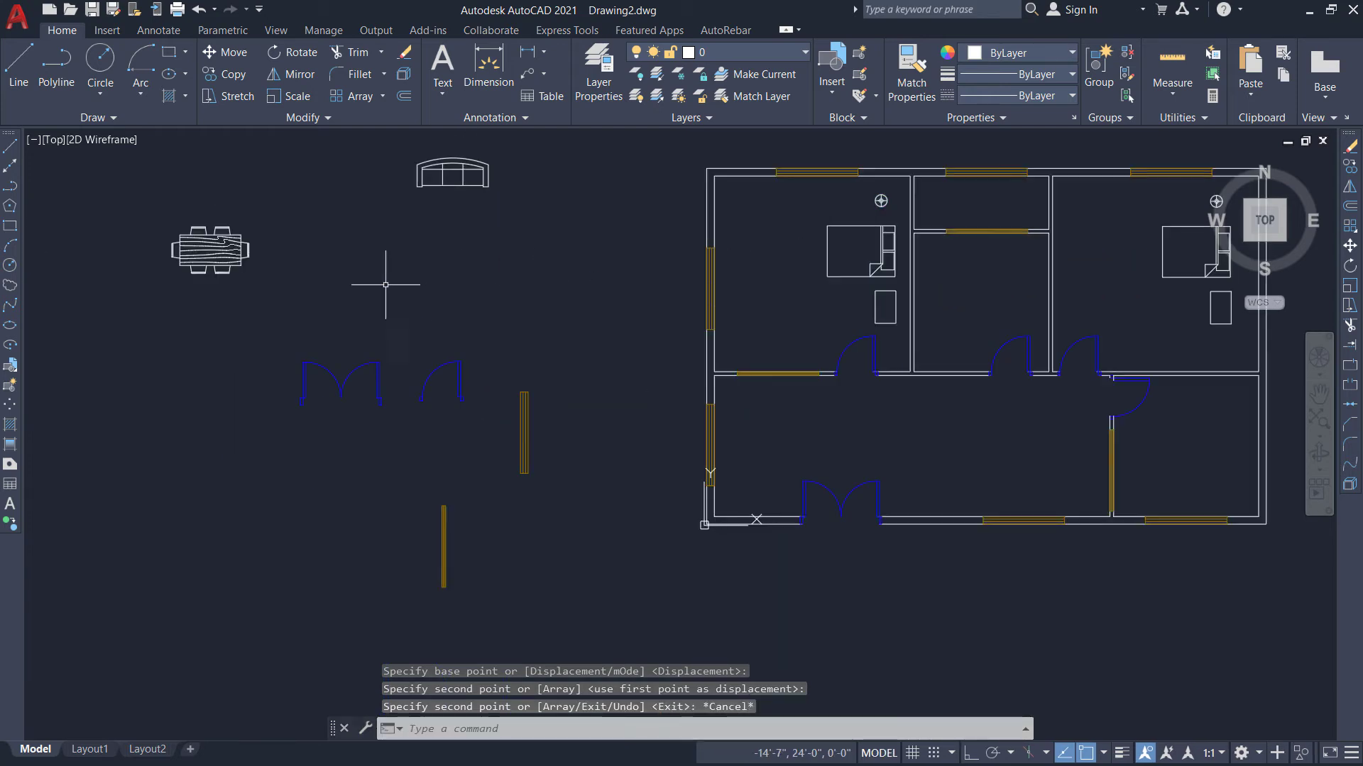
Copy the dining table by its center from outside the plan into the large lower room, between the double door and the right partition wall.
scroll(283, 284, "down", 2)
left_click(200, 238)
left_click(330, 313)
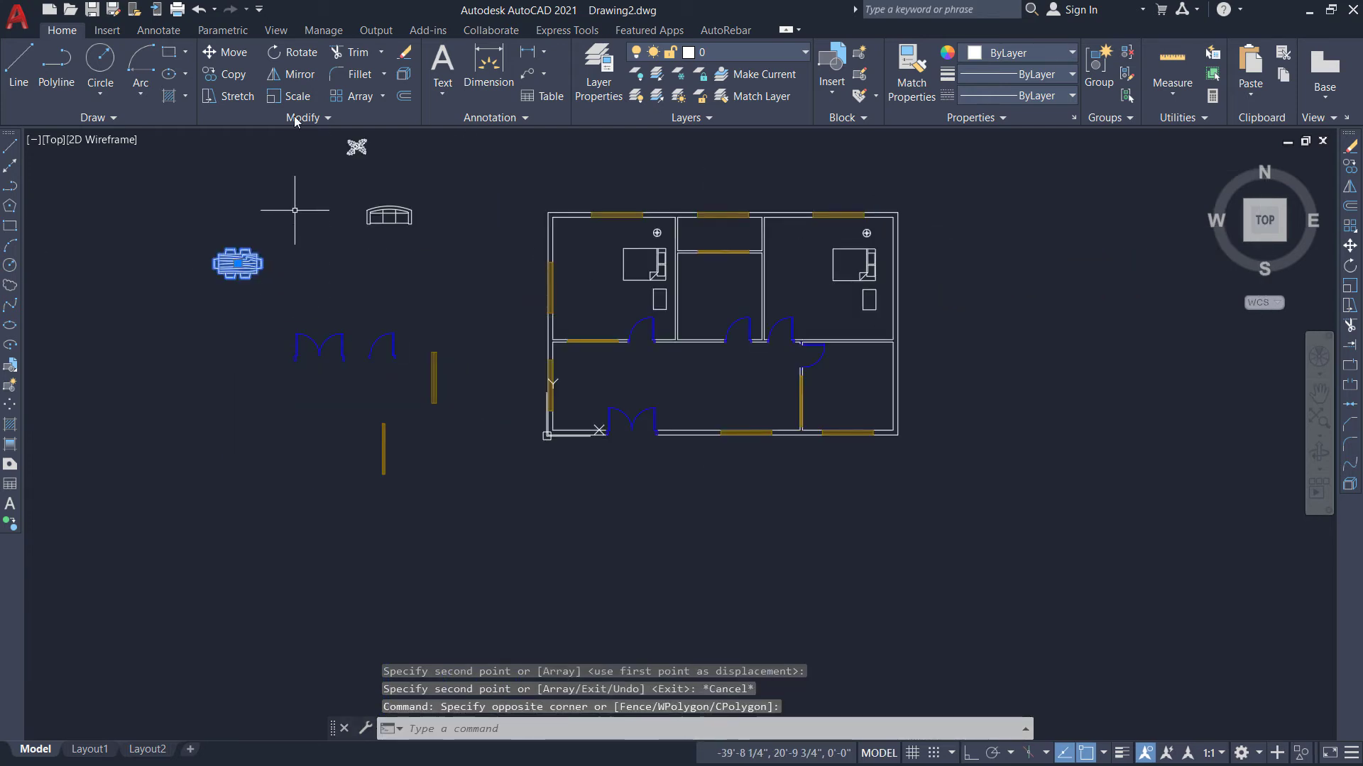
left_click(238, 81)
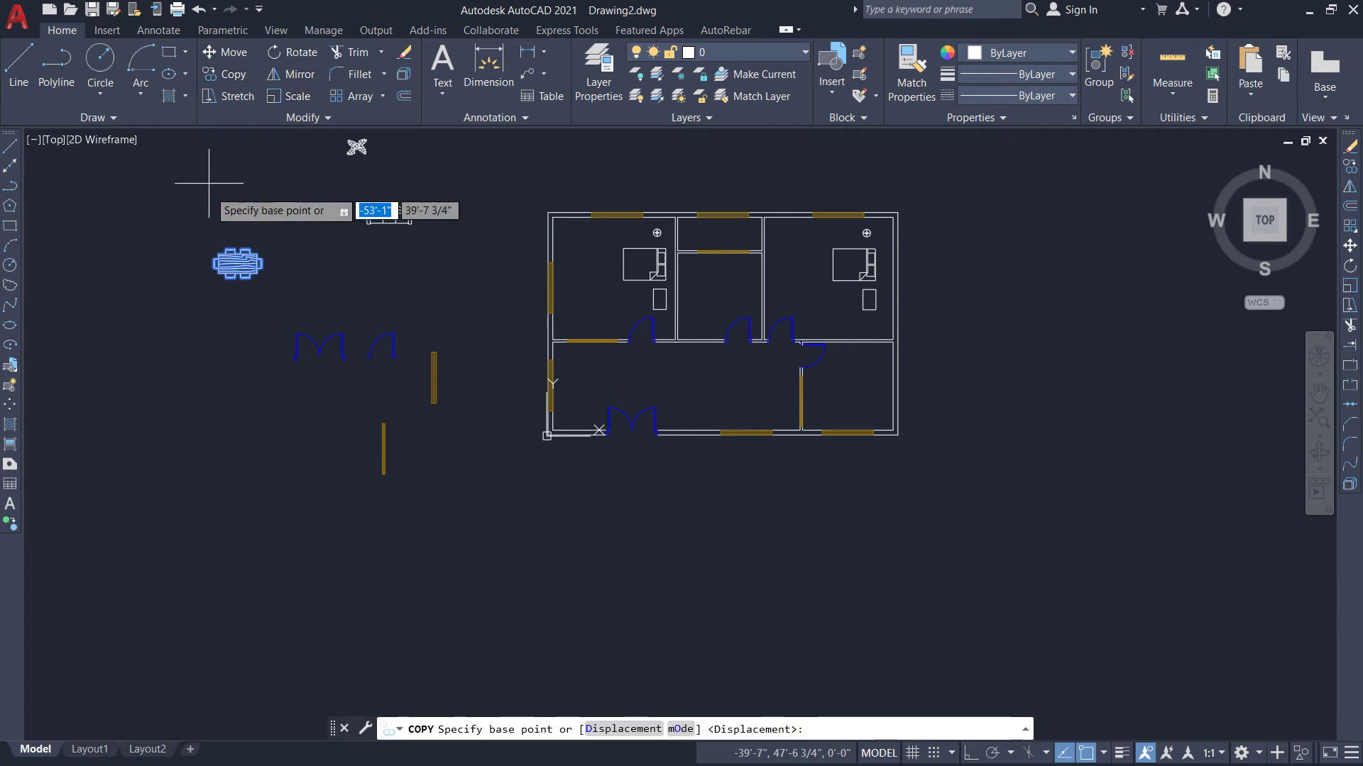
left_click(237, 265)
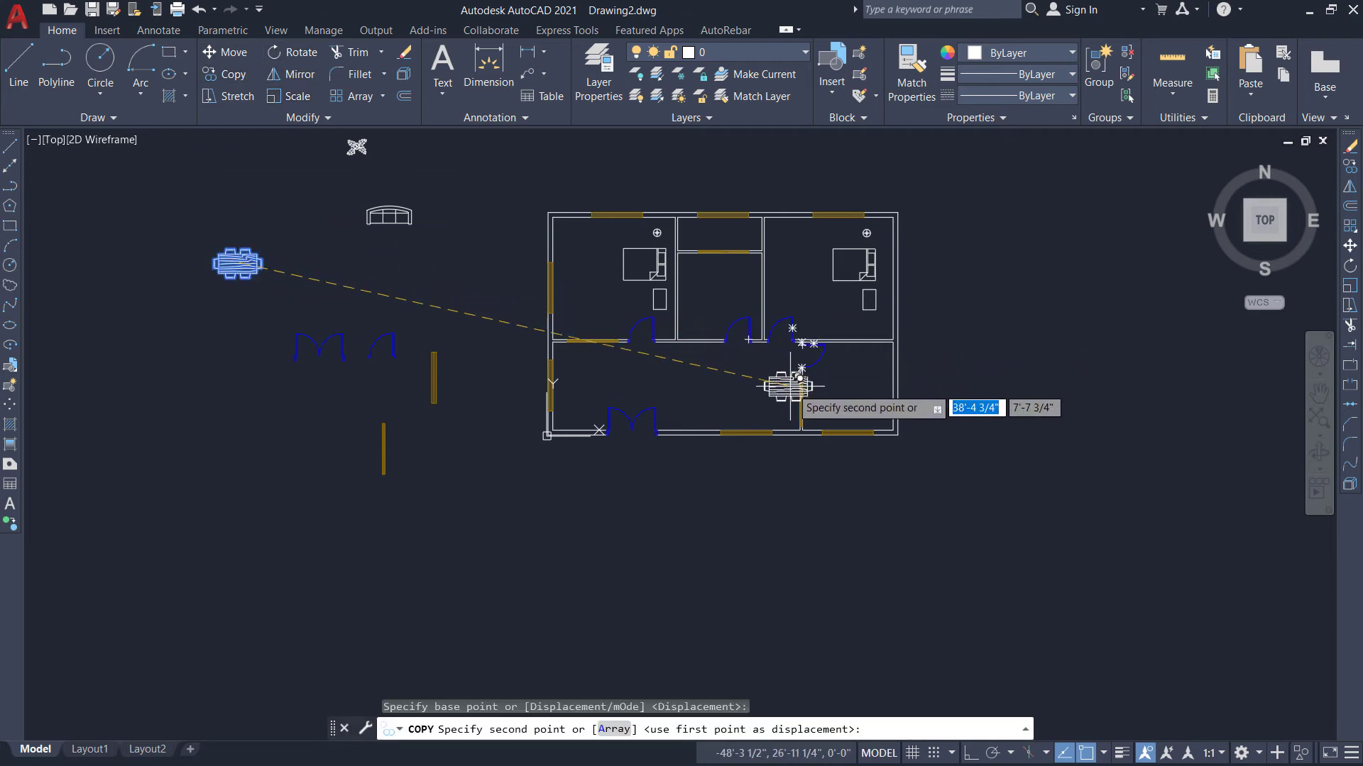
scroll(792, 369, "up", 4)
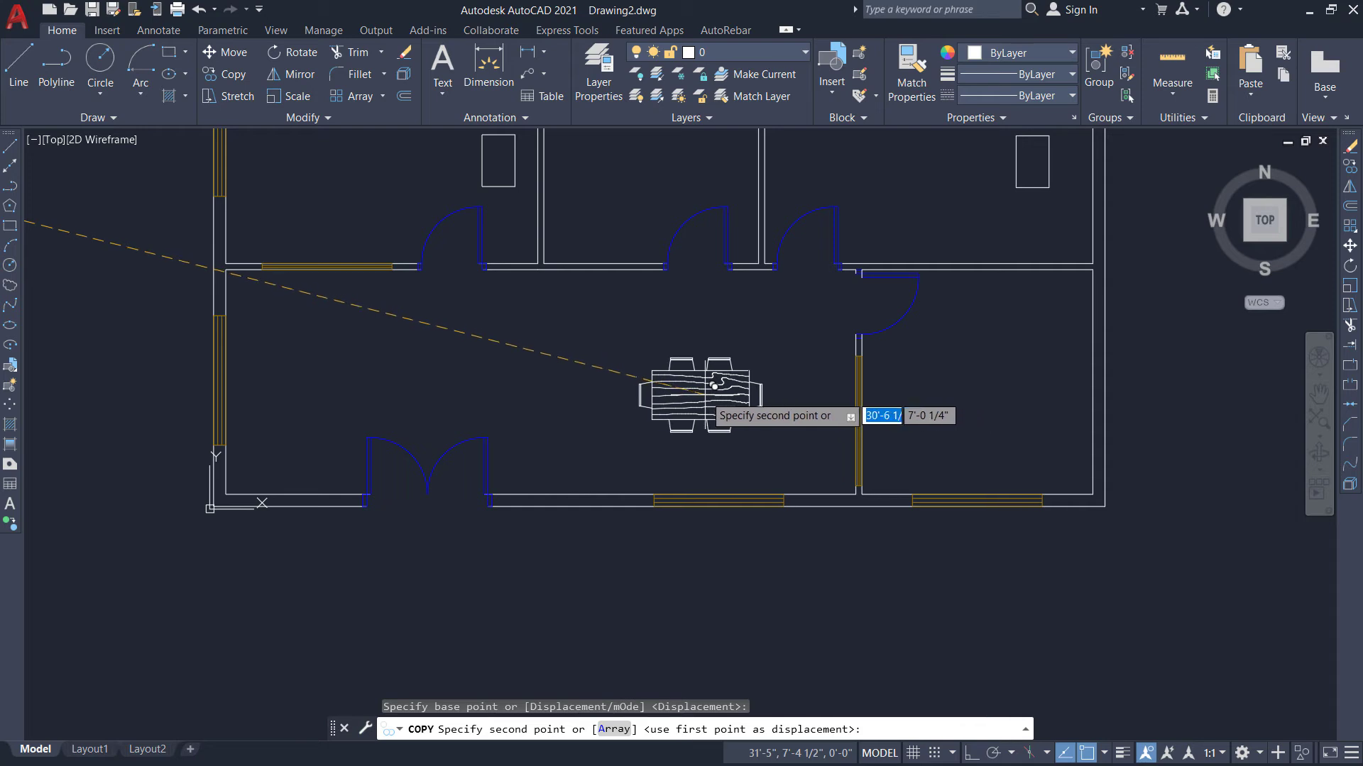
left_click(694, 380)
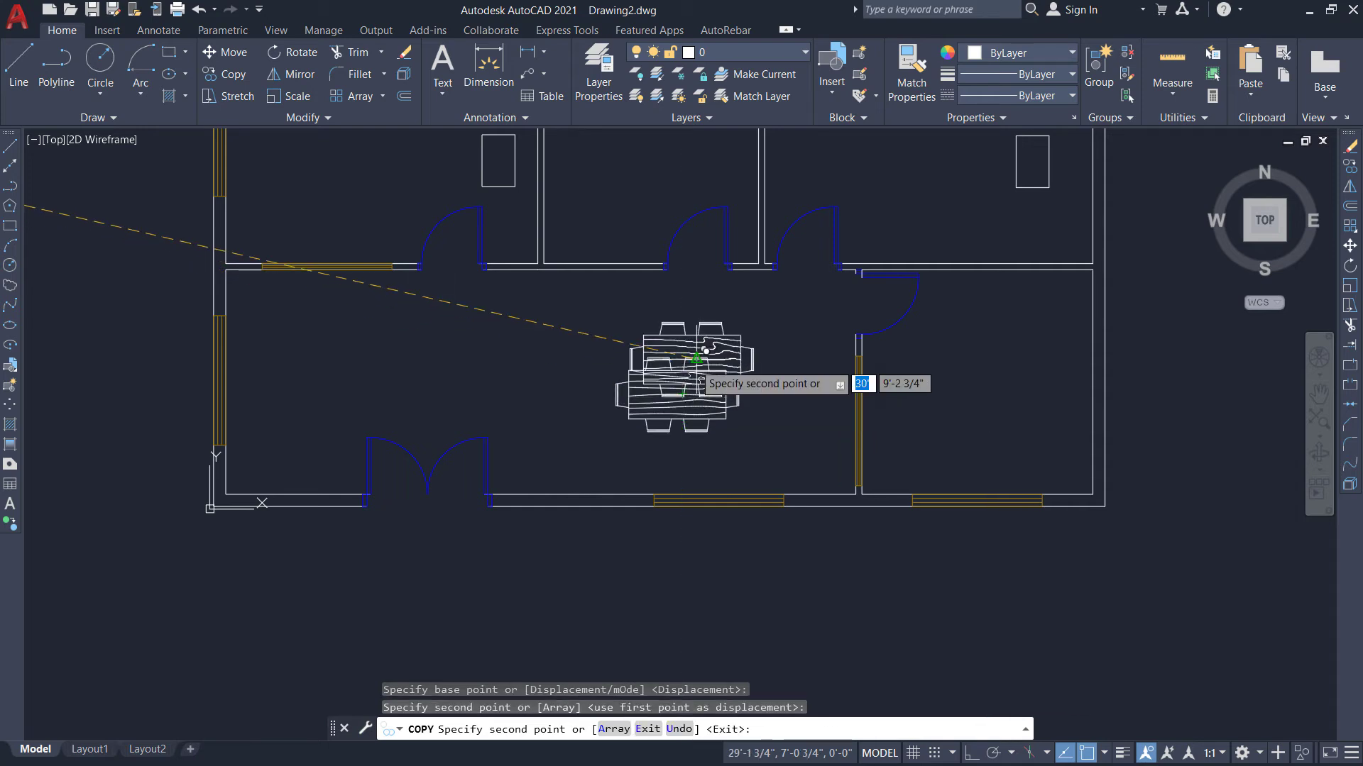
key("Escape")
Rotate the copied dining table a quarter turn about its center so its long side runs vertically.
left_click(578, 338)
left_click(763, 437)
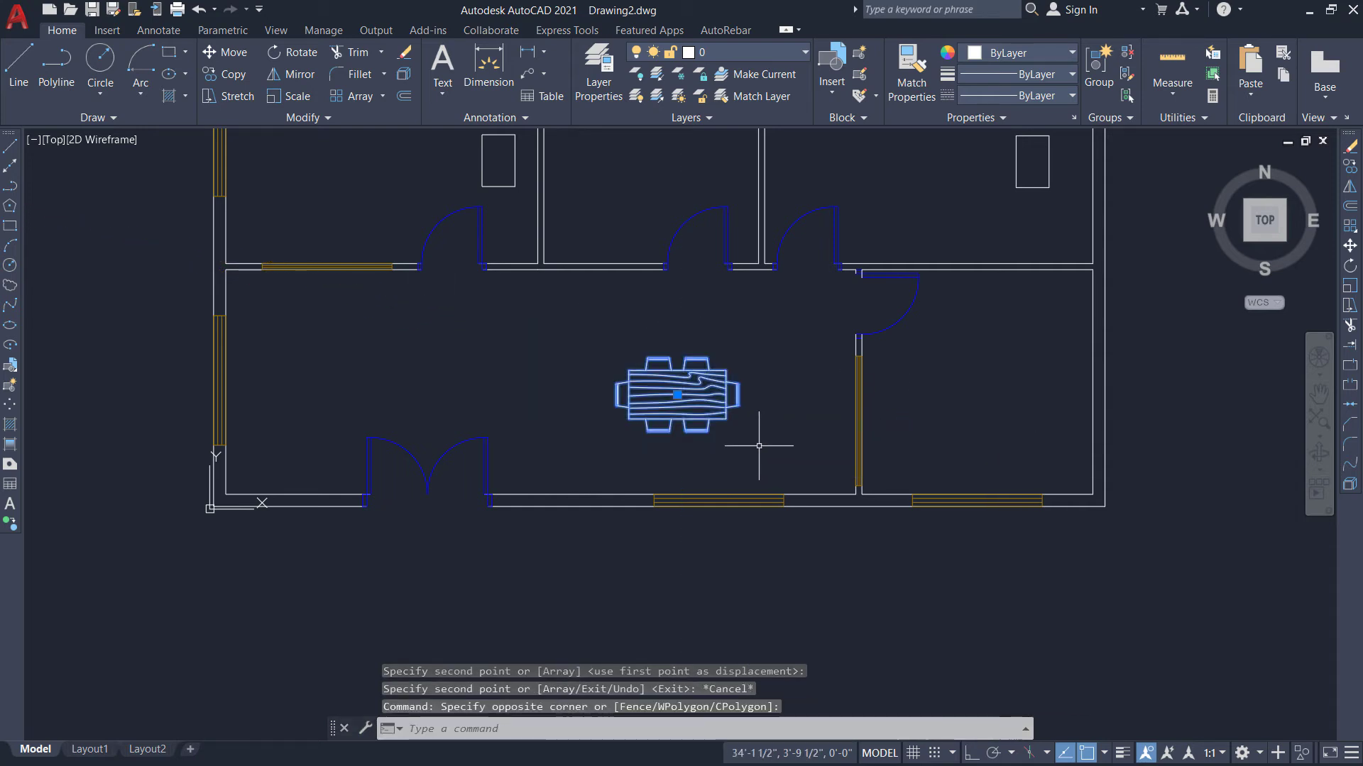
left_click(290, 53)
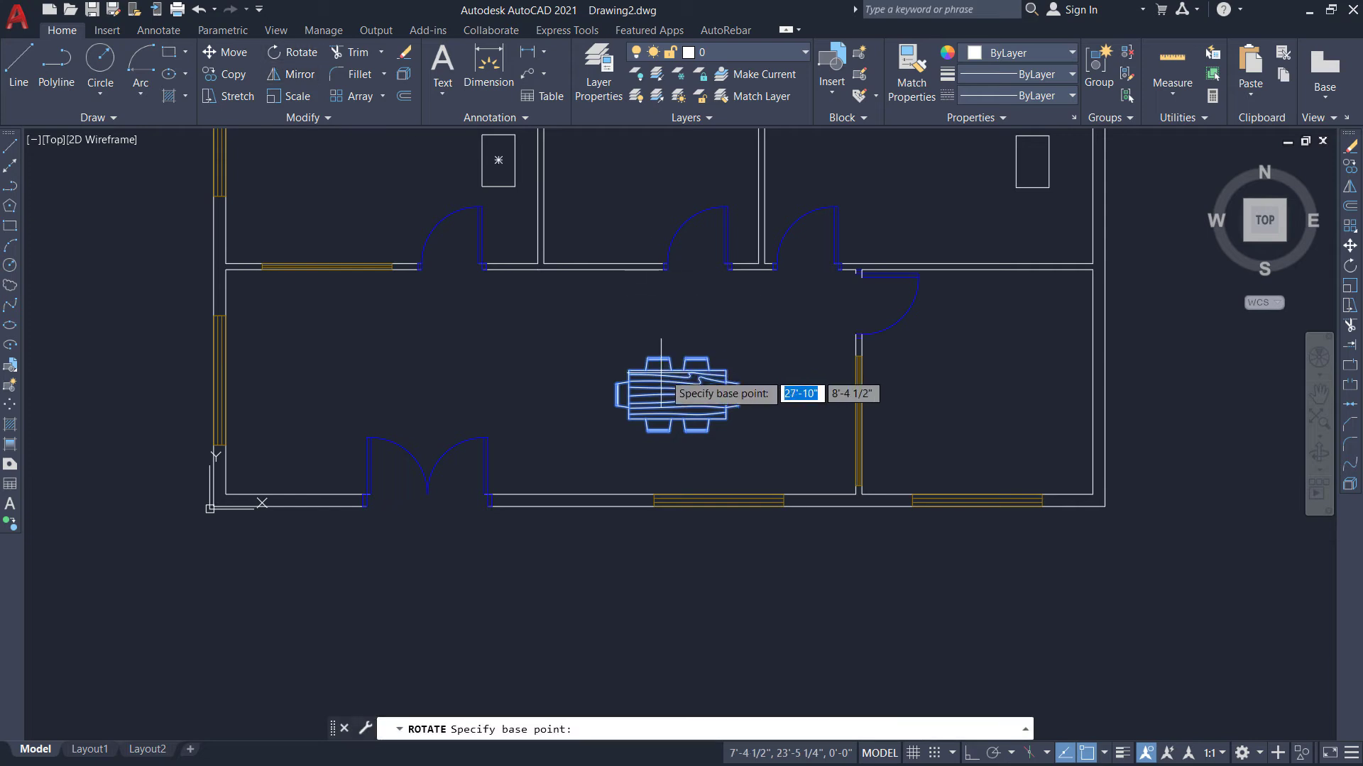
left_click(682, 388)
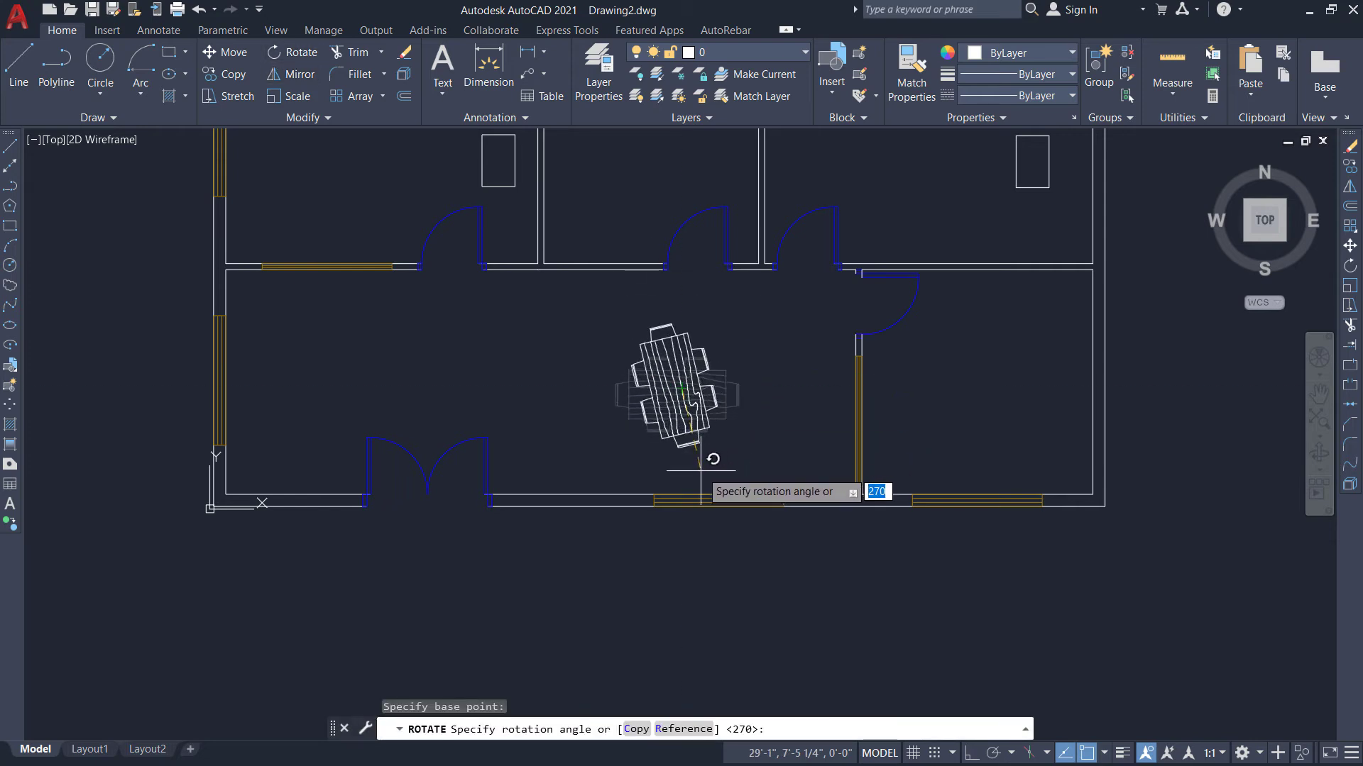
left_click(679, 448)
Move the sofa from outside the plan into the large lower room, above the double entrance door.
scroll(615, 437, "down", 2)
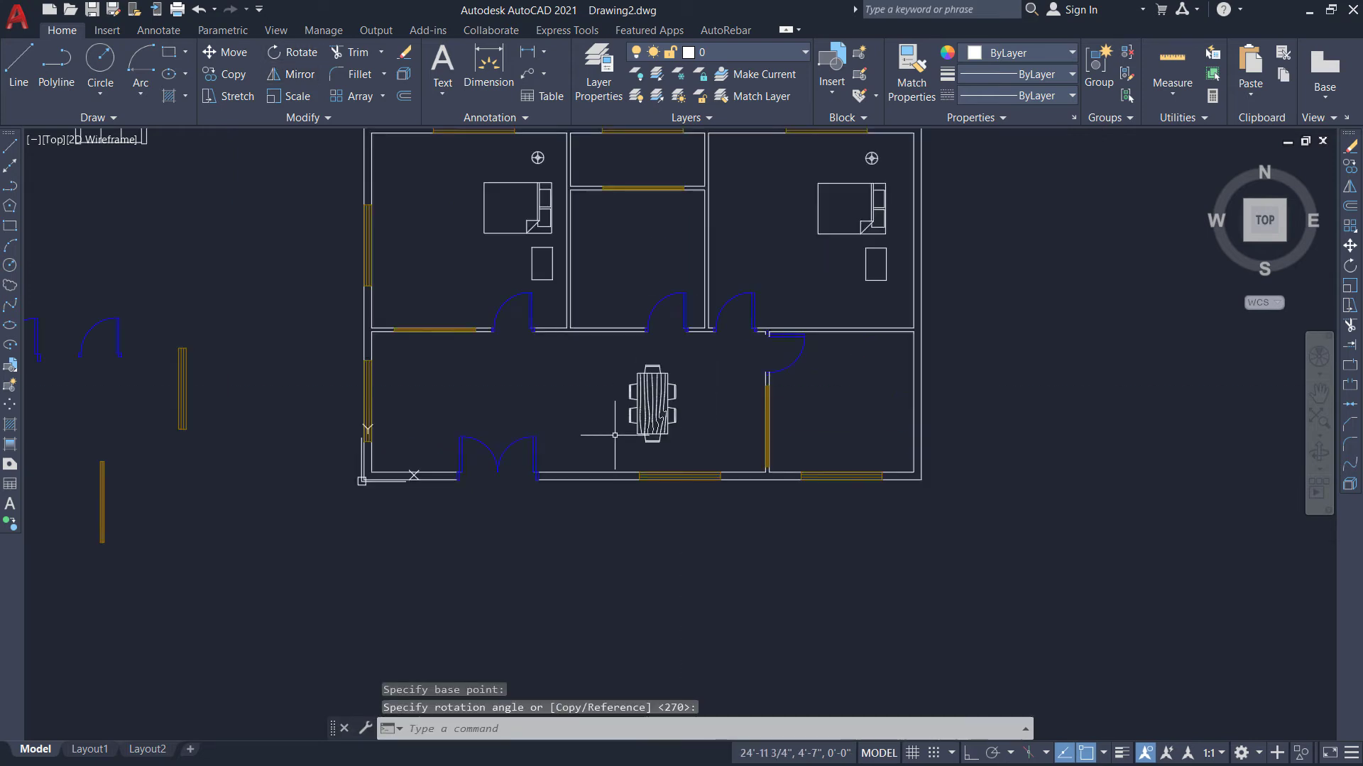
scroll(591, 425, "down", 2)
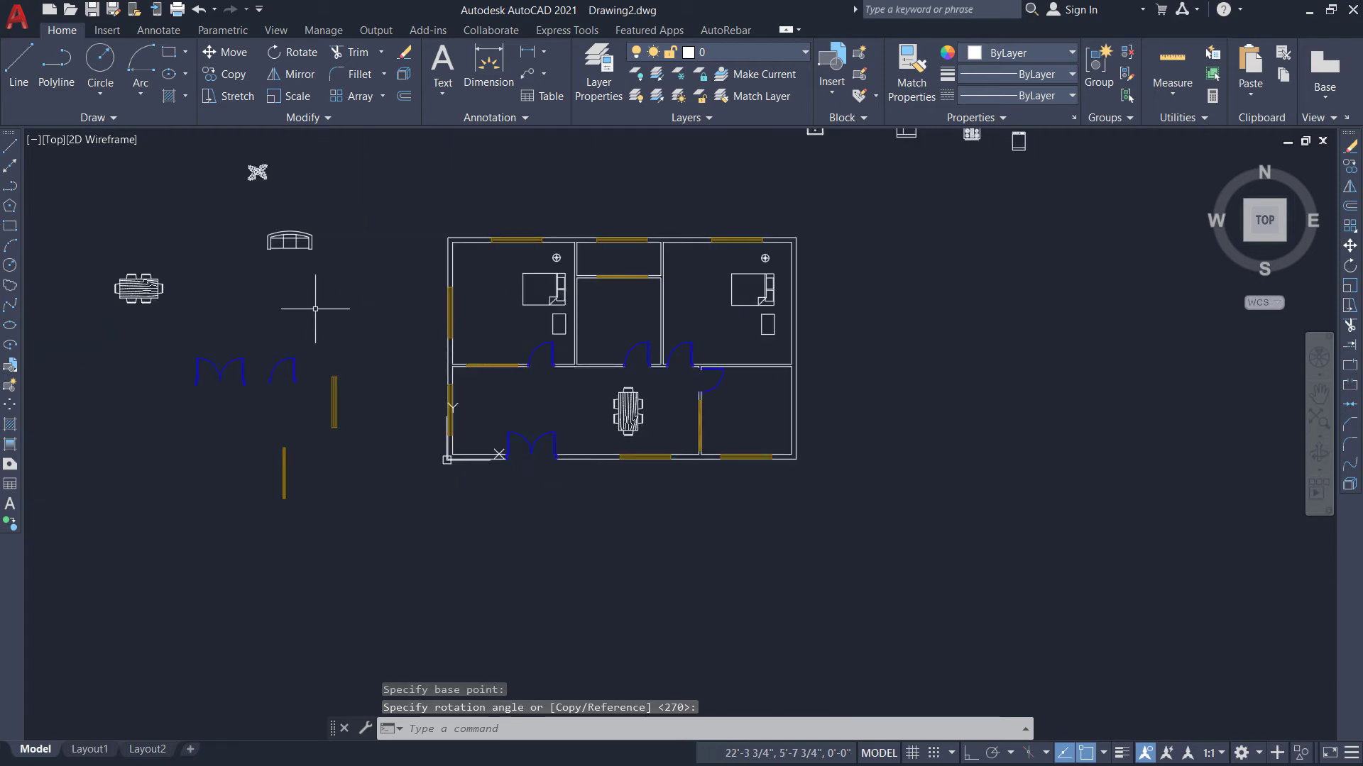
scroll(333, 297, "up", 2)
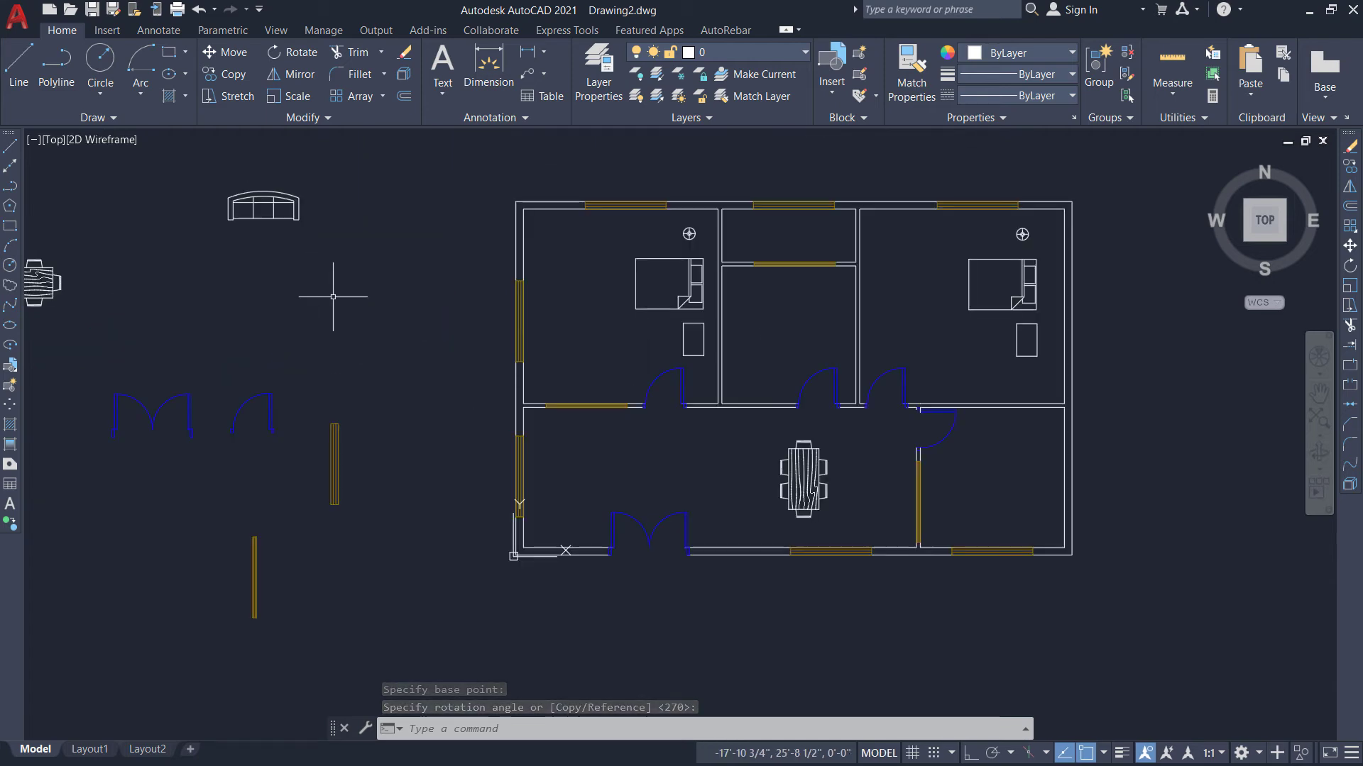
left_click(208, 166)
left_click(361, 302)
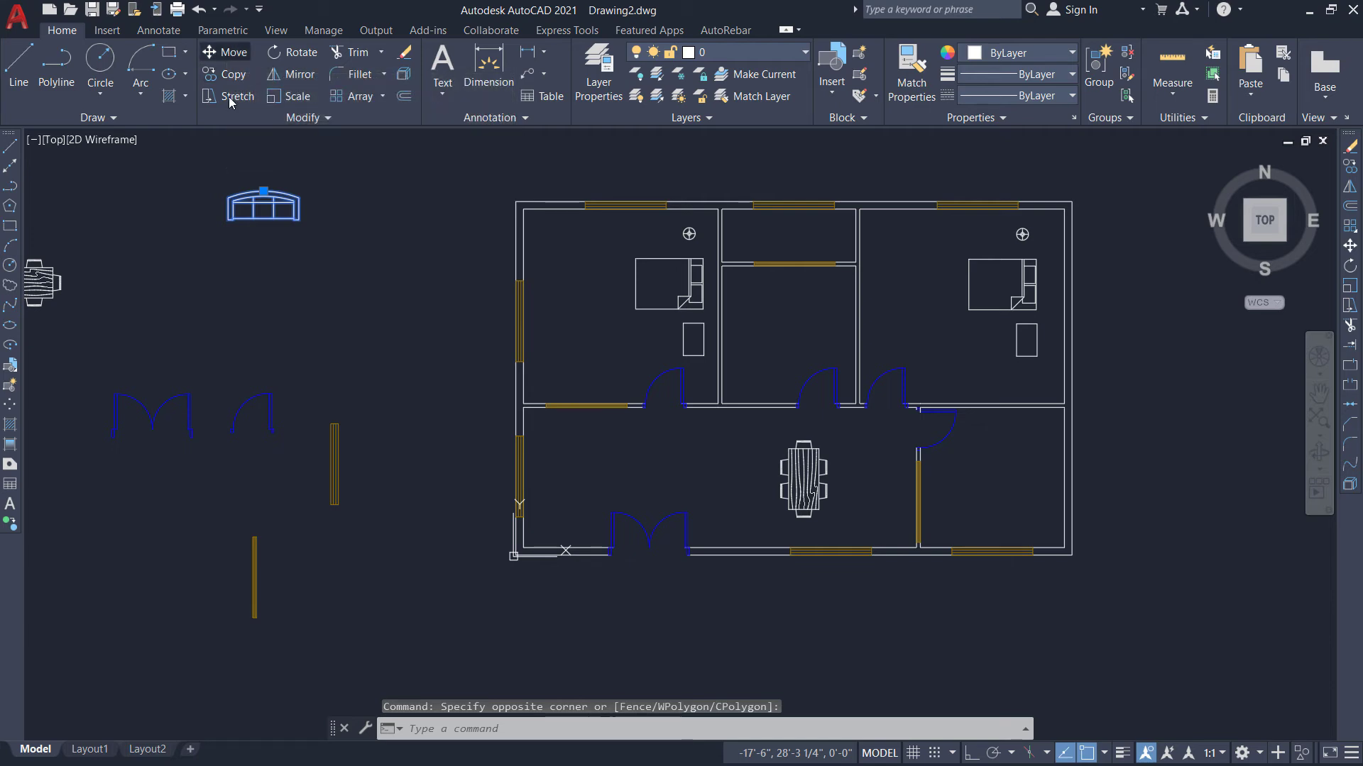
left_click(226, 53)
left_click(263, 203)
scroll(743, 478, "up", 2)
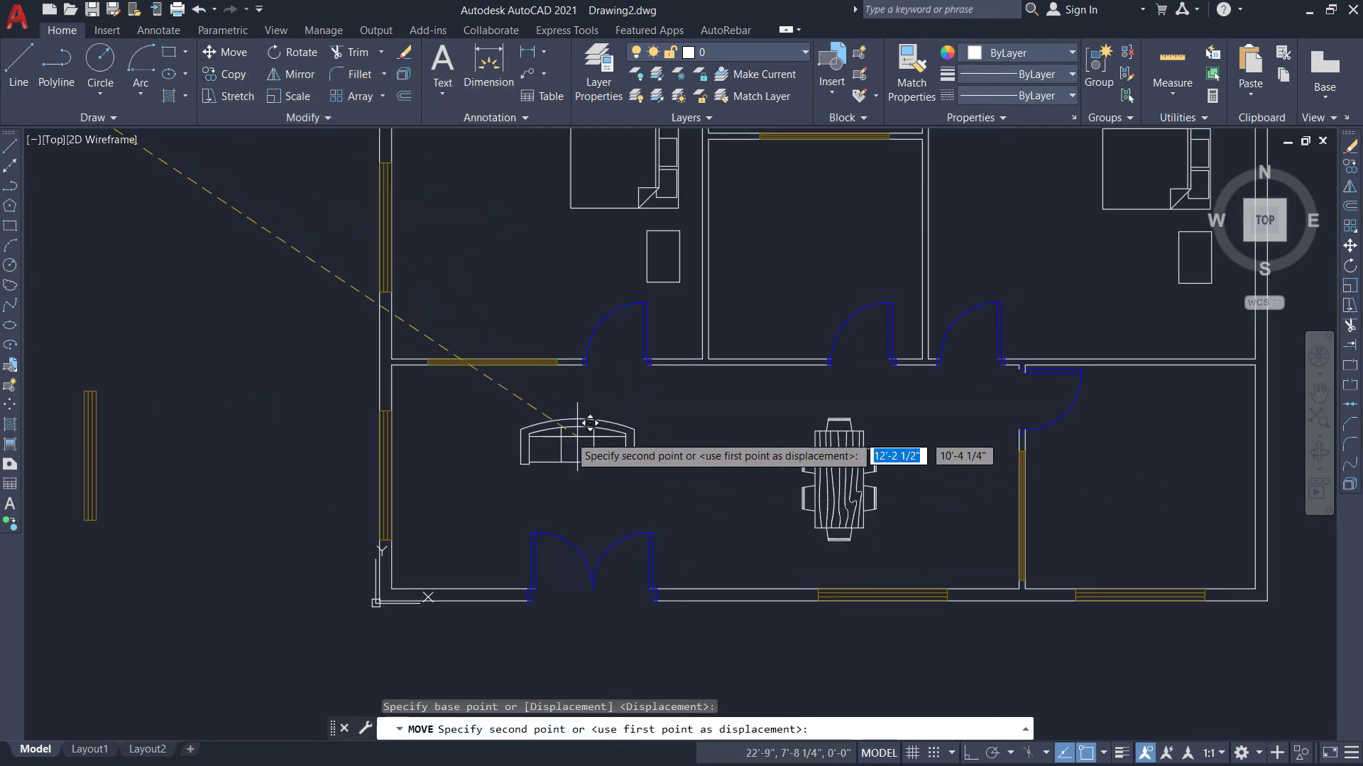
left_click(553, 422)
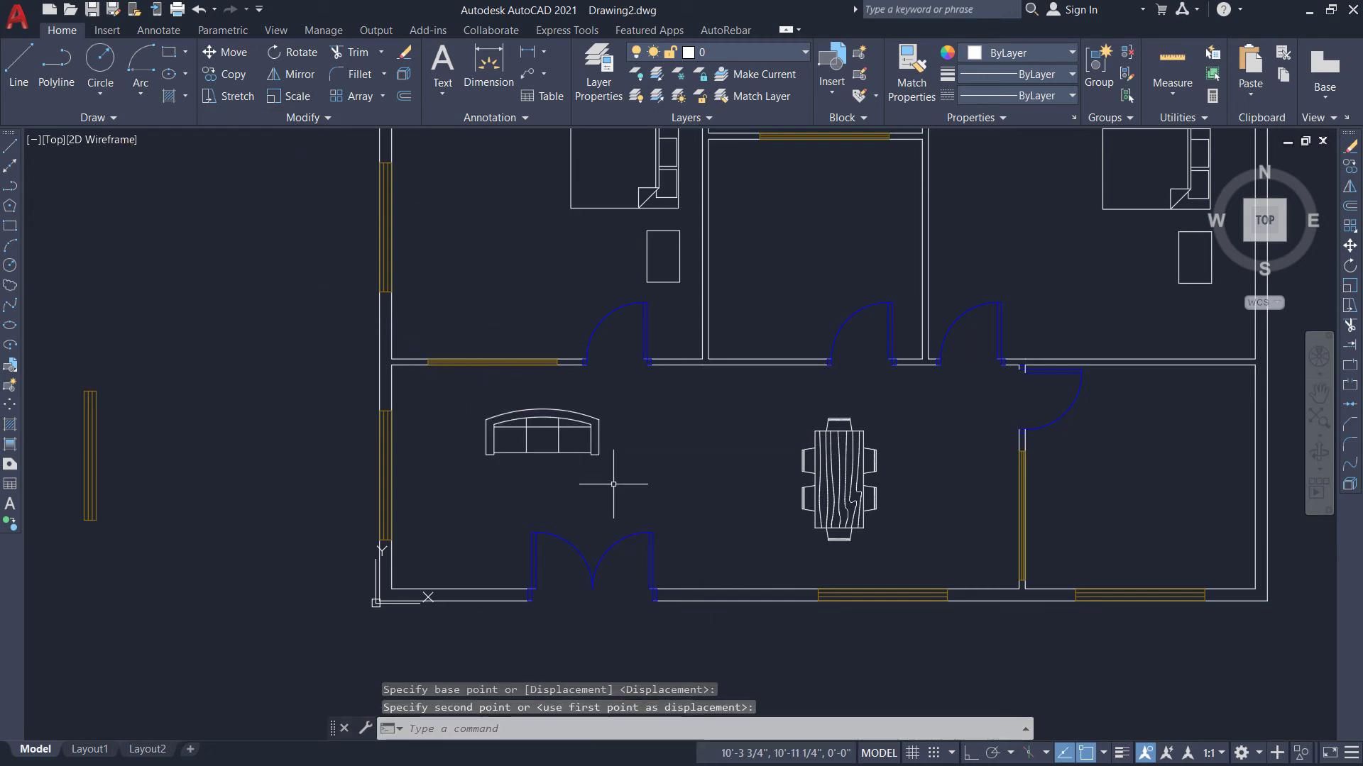
Copy the sofa by the midpoint of its back to a spot below and slightly left of the original.
left_click(462, 399)
left_click(640, 501)
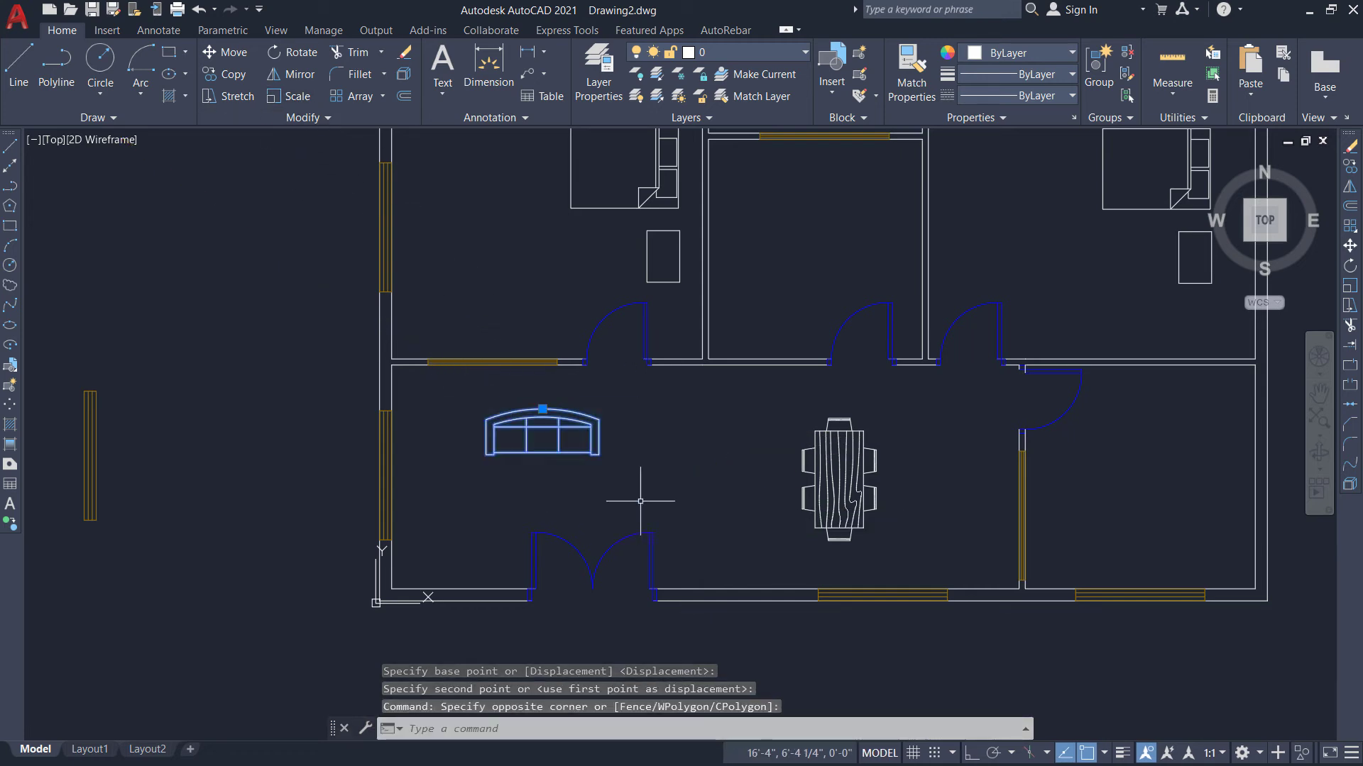
left_click(233, 74)
left_click(542, 409)
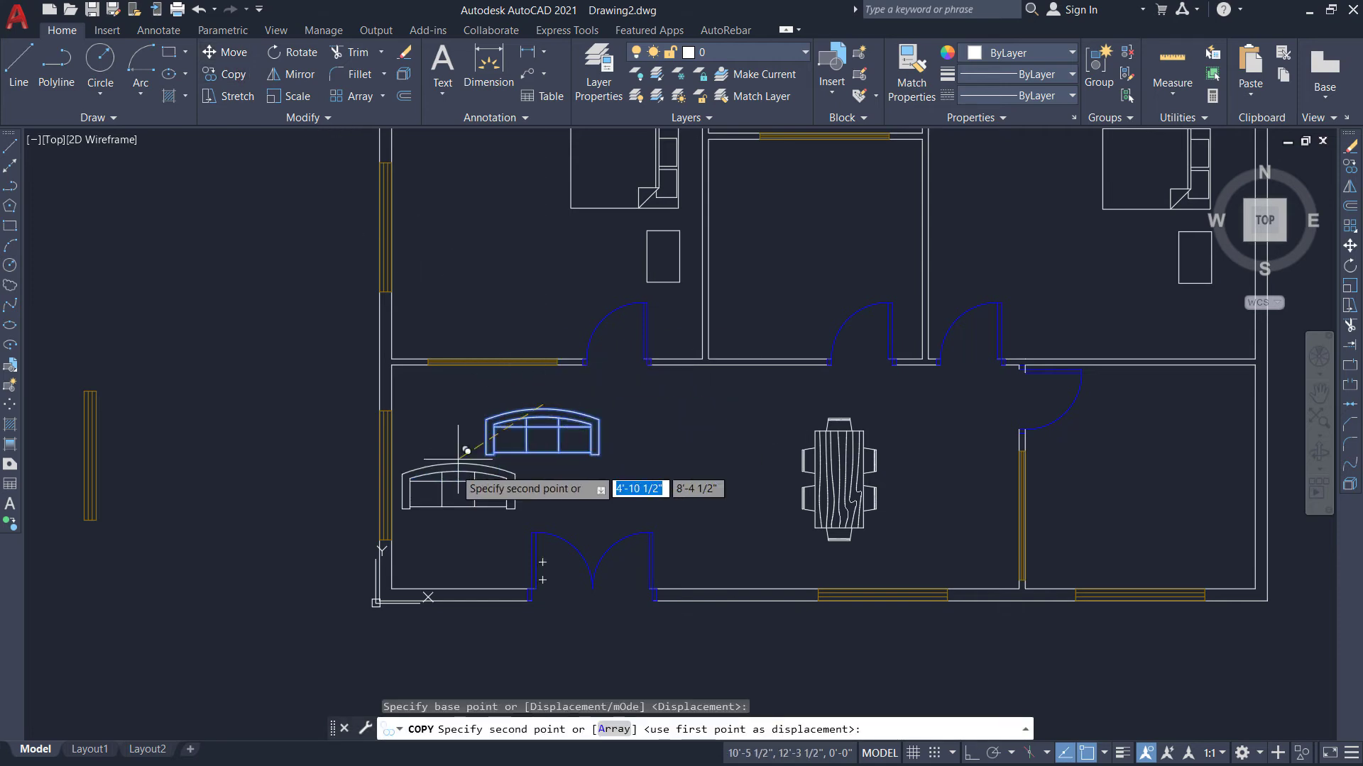
left_click(491, 484)
key("Escape")
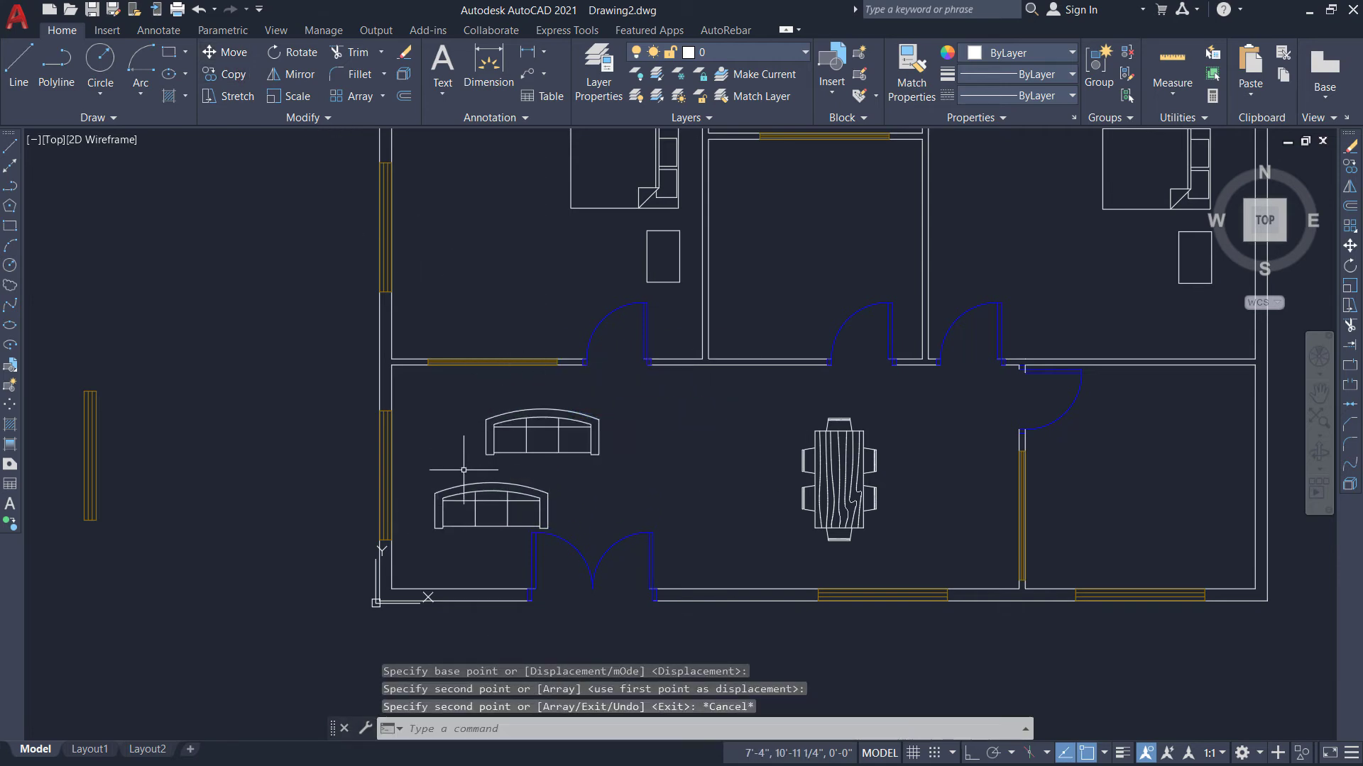
Rotate the lower sofa a quarter turn counterclockwise about the midpoint of its back, with ortho mode on.
left_click(421, 473)
left_click(598, 580)
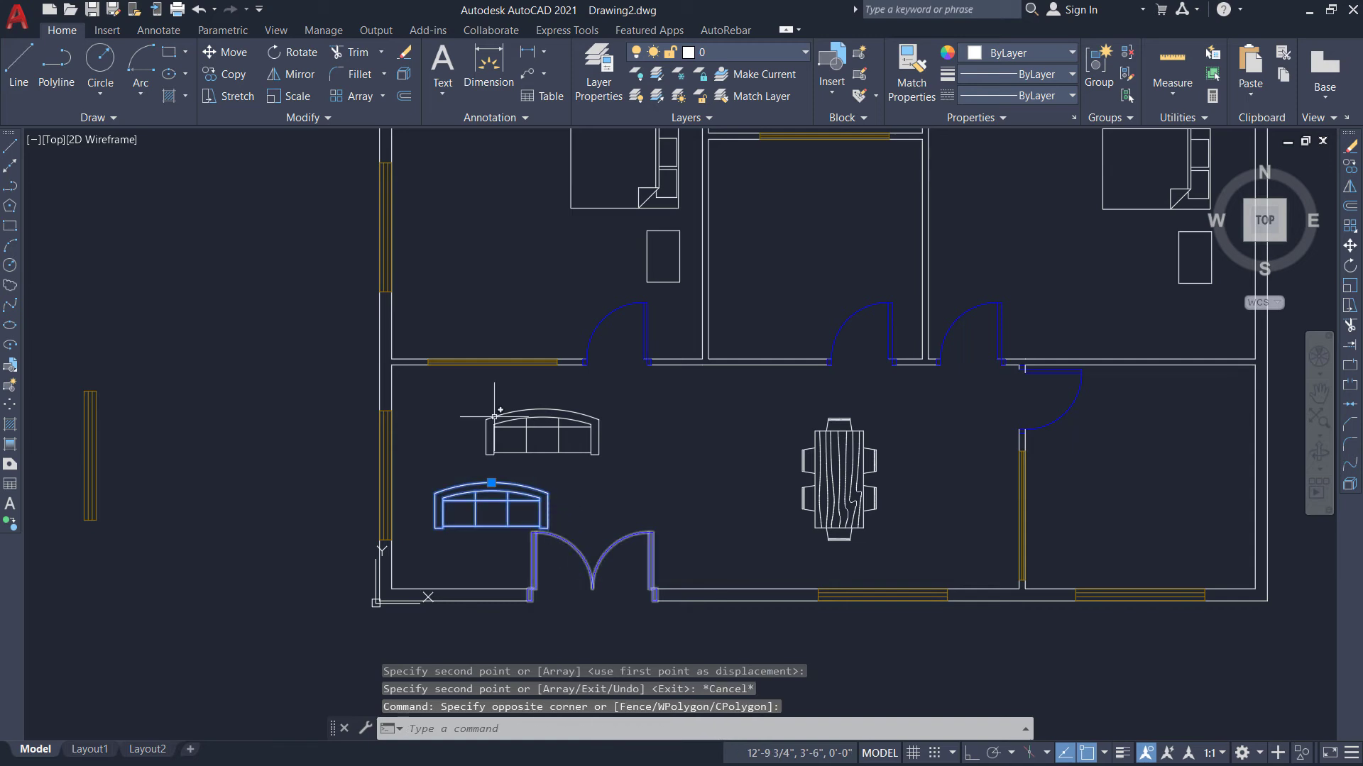
left_click(291, 54)
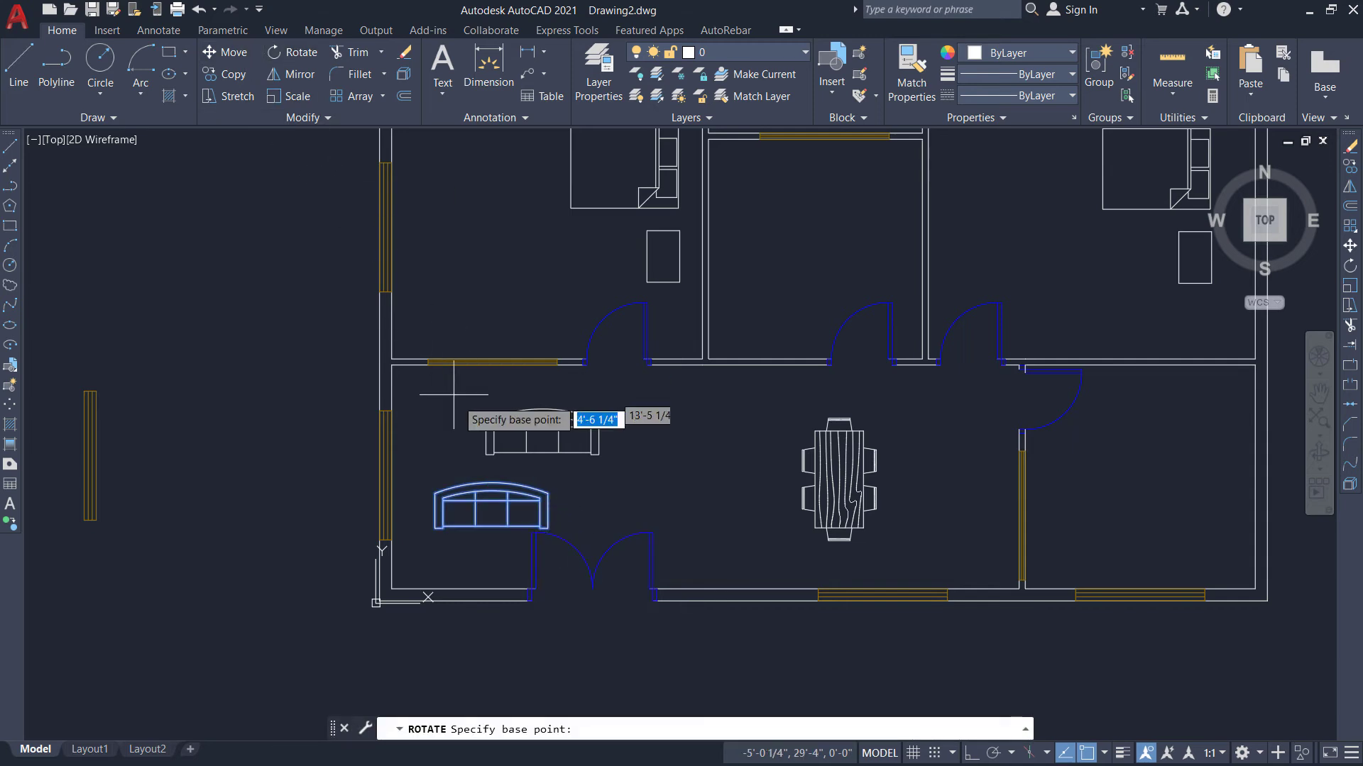
left_click(495, 483)
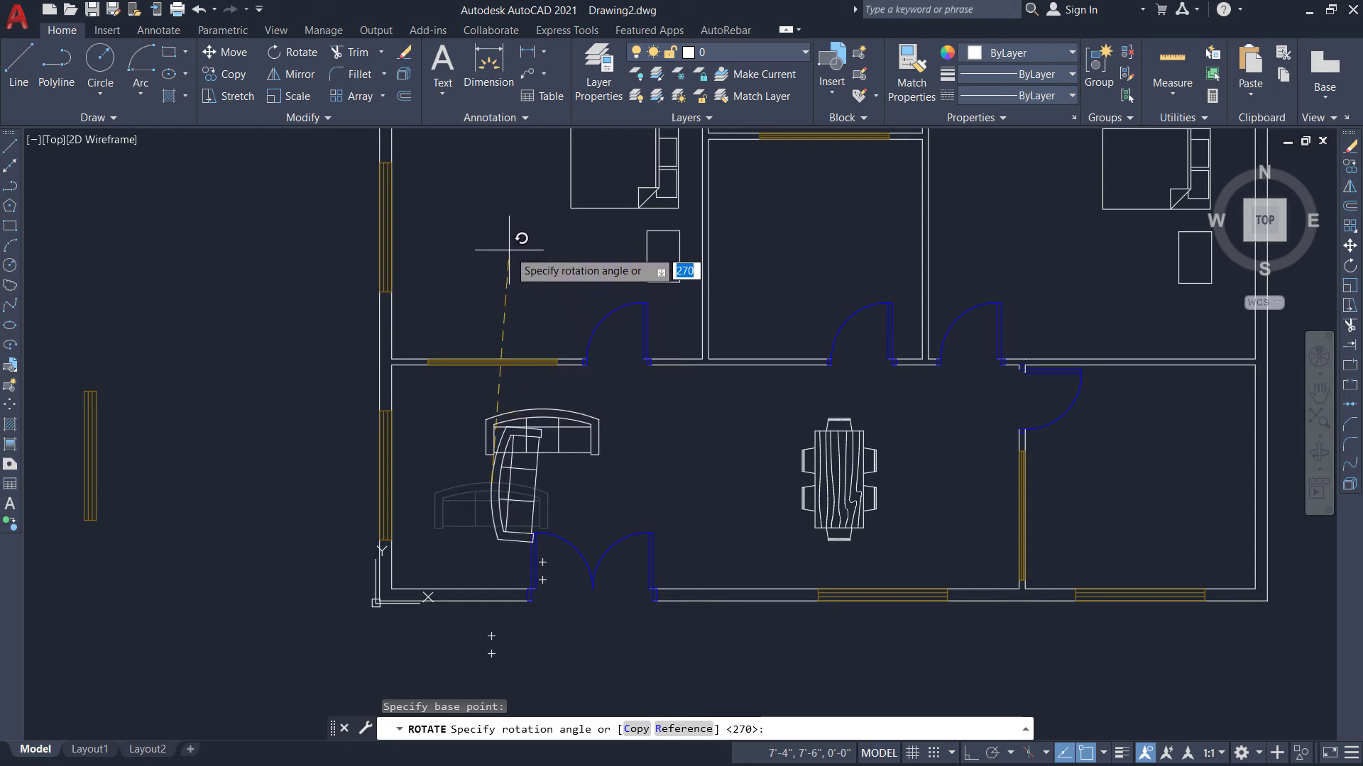
key("F8")
left_click(494, 232)
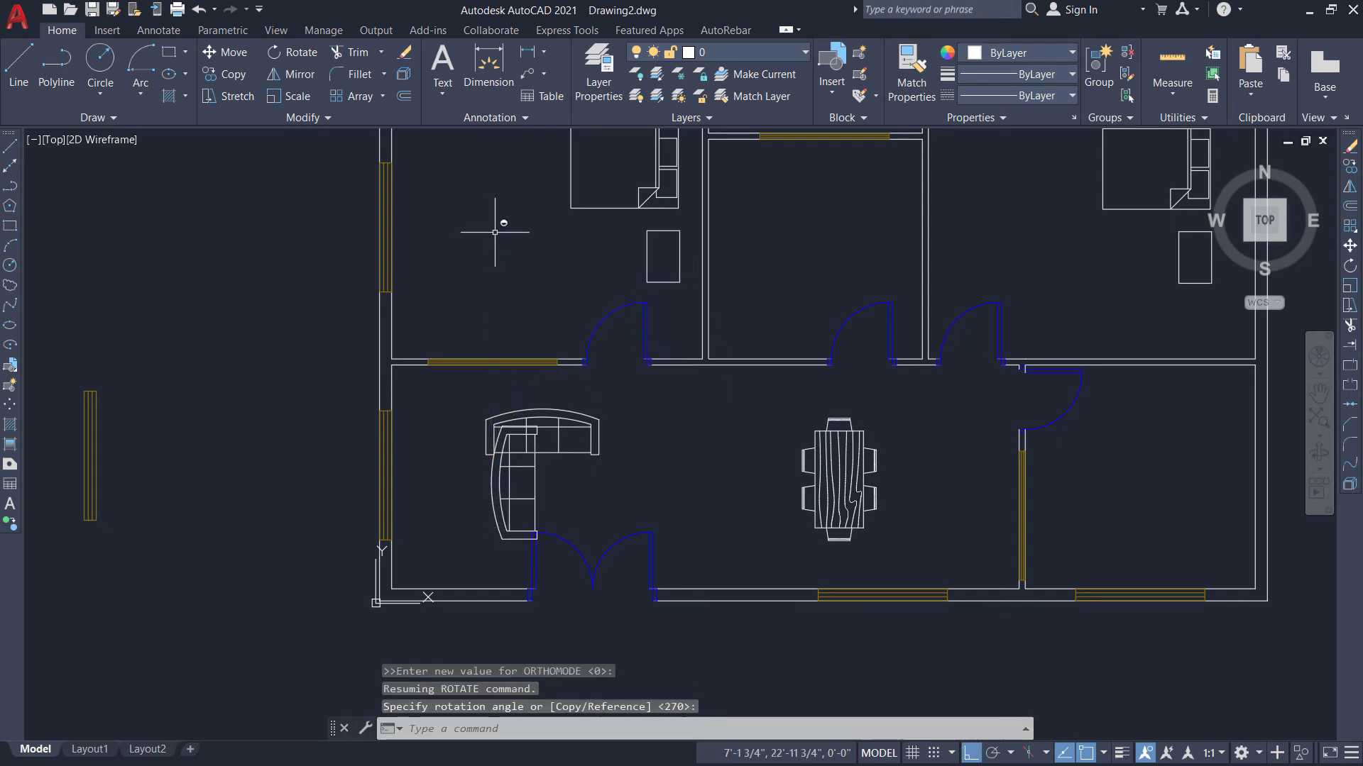
Move the rotated sofa by the midpoint of its back to near the left wall's window, left of the double door.
left_click(497, 490)
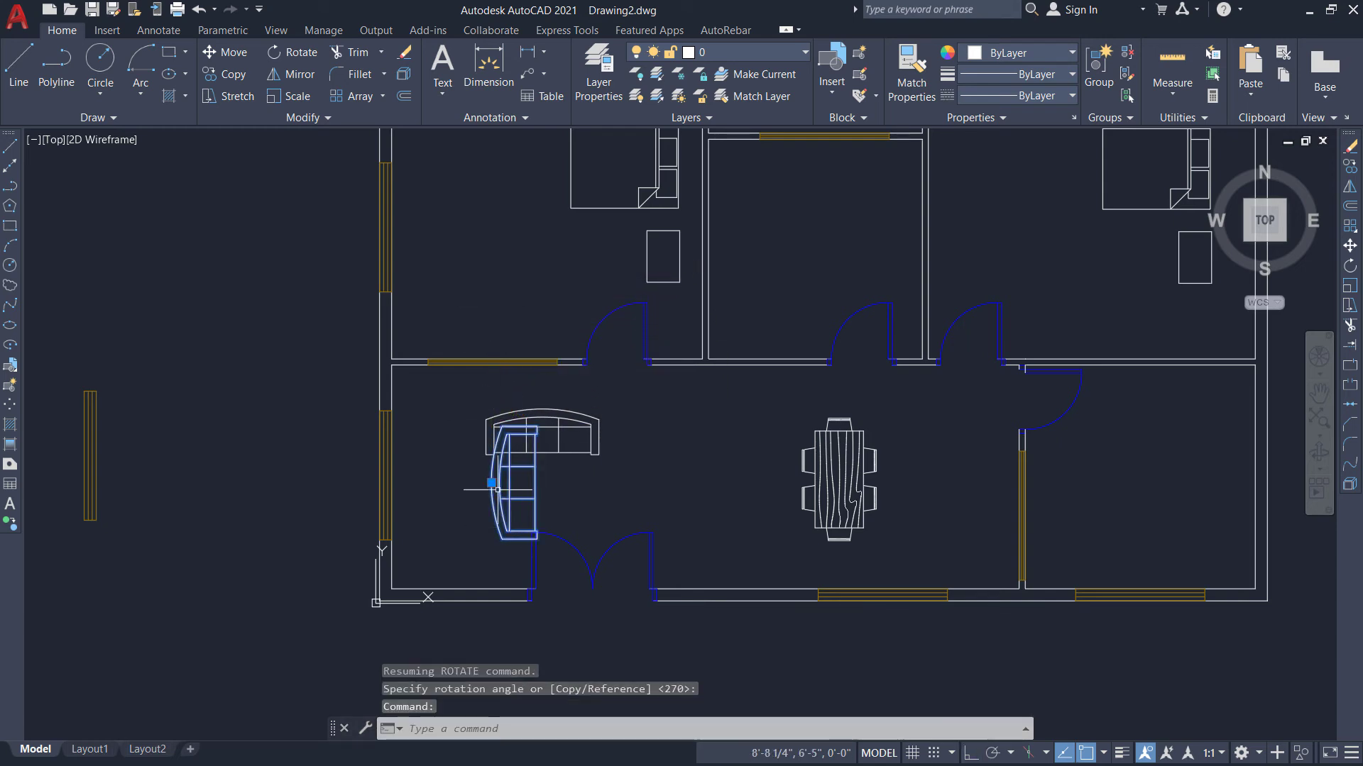
left_click(229, 56)
left_click(491, 483)
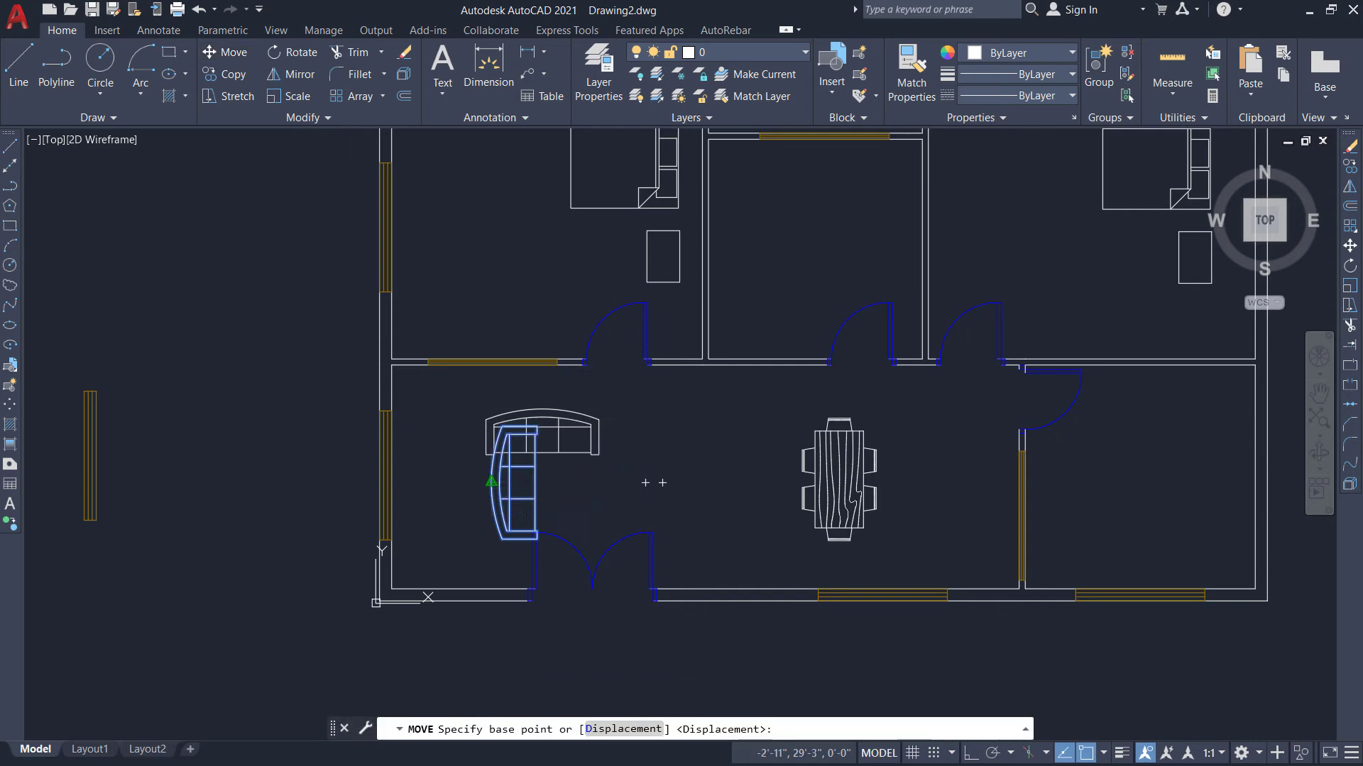
key("Escape")
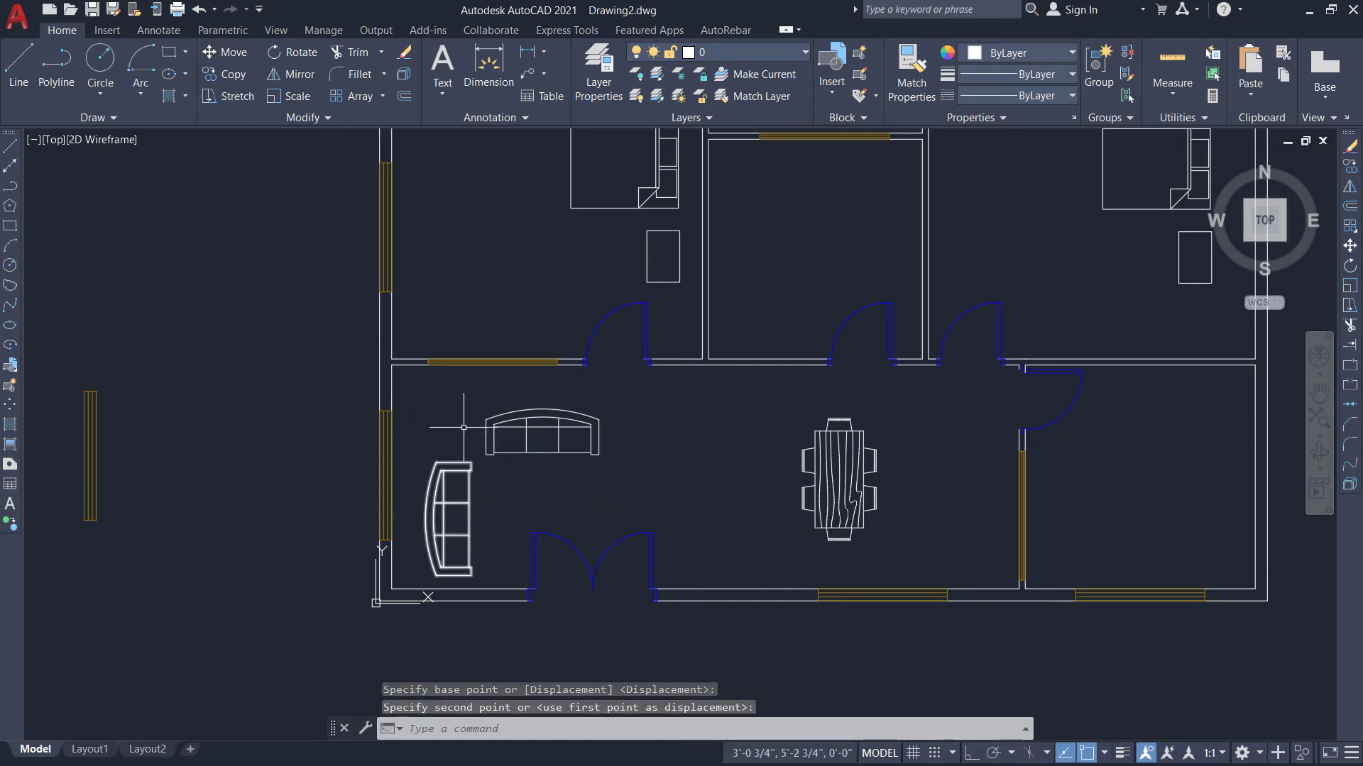
Move the sink by the midpoint of its back edge from outside the plan to the upper wall of the lower-right room, beside the door.
scroll(347, 640, "down", 4)
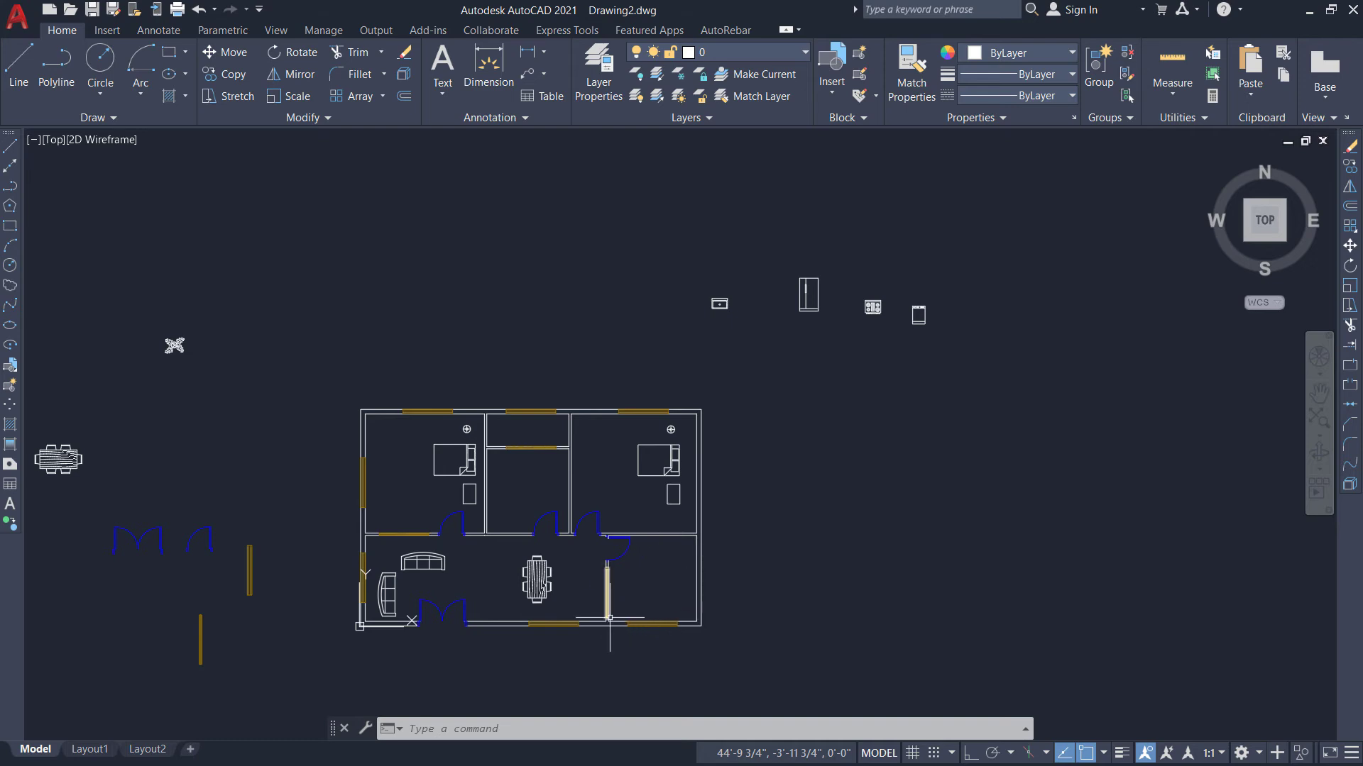
scroll(609, 617, "up", 3)
scroll(610, 624, "down", 3)
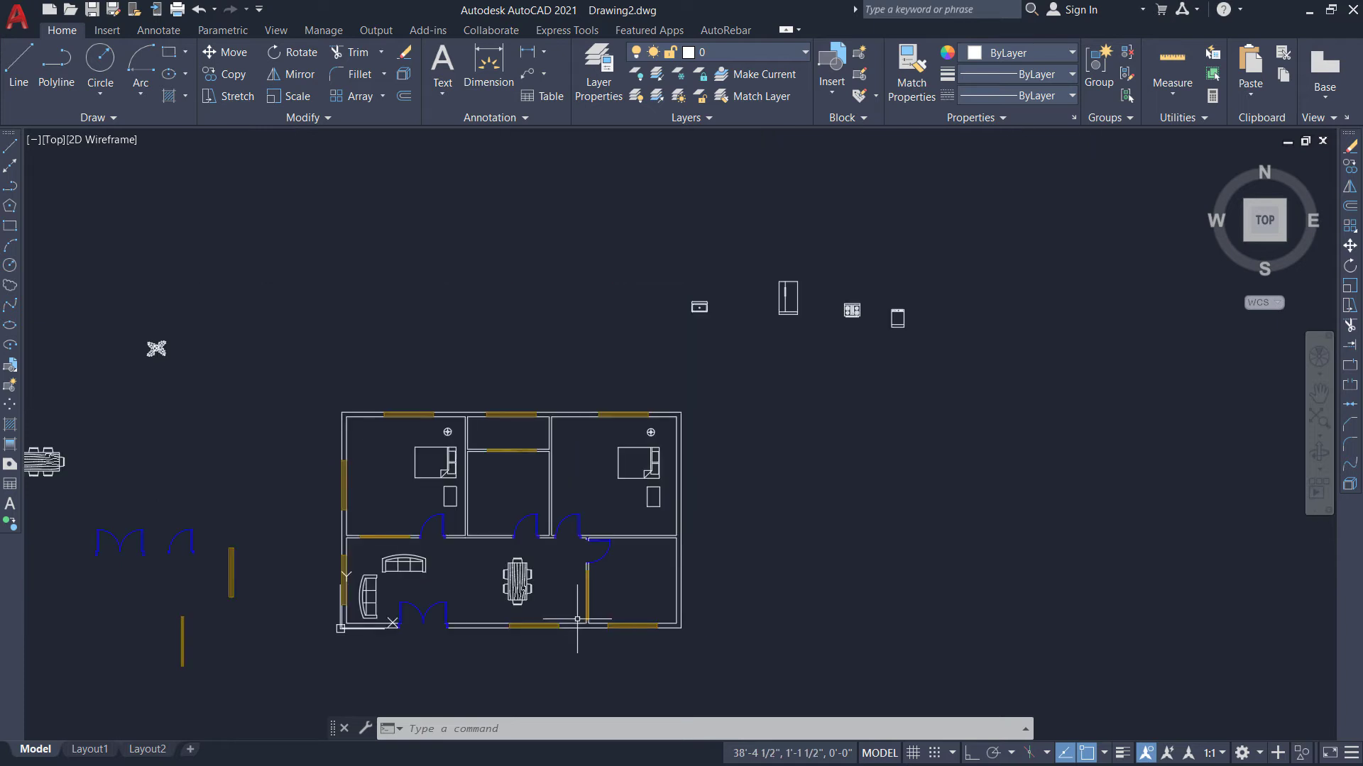
scroll(689, 401, "up", 2)
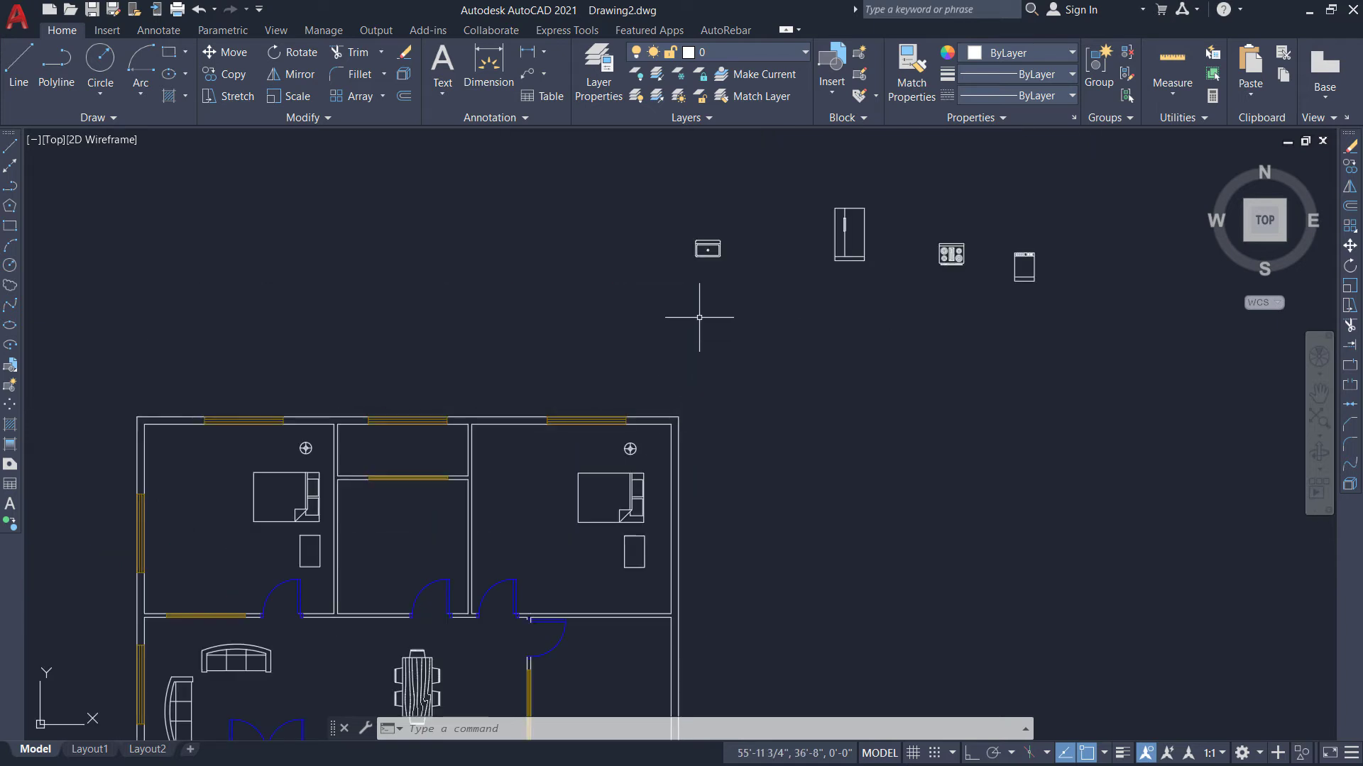
scroll(689, 242, "up", 2)
left_click(685, 226)
left_click(773, 283)
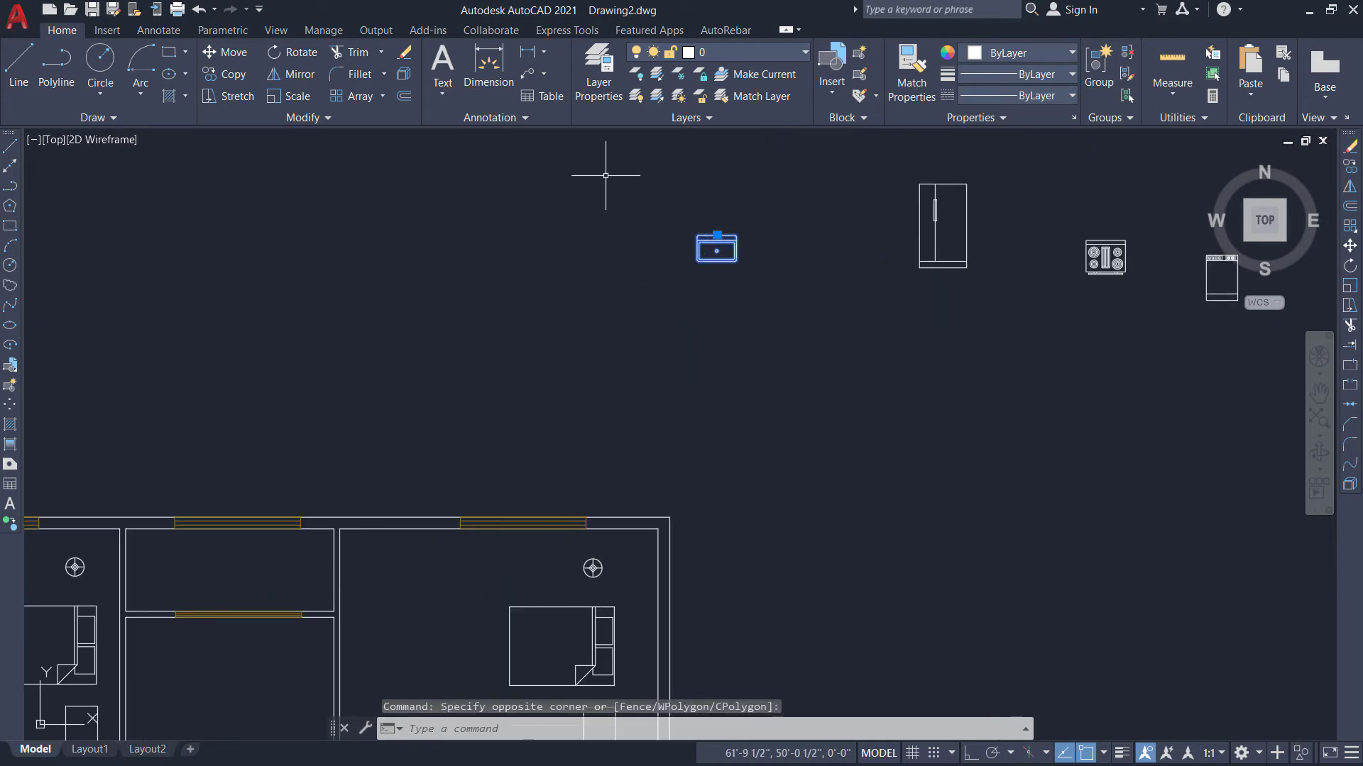
left_click(242, 53)
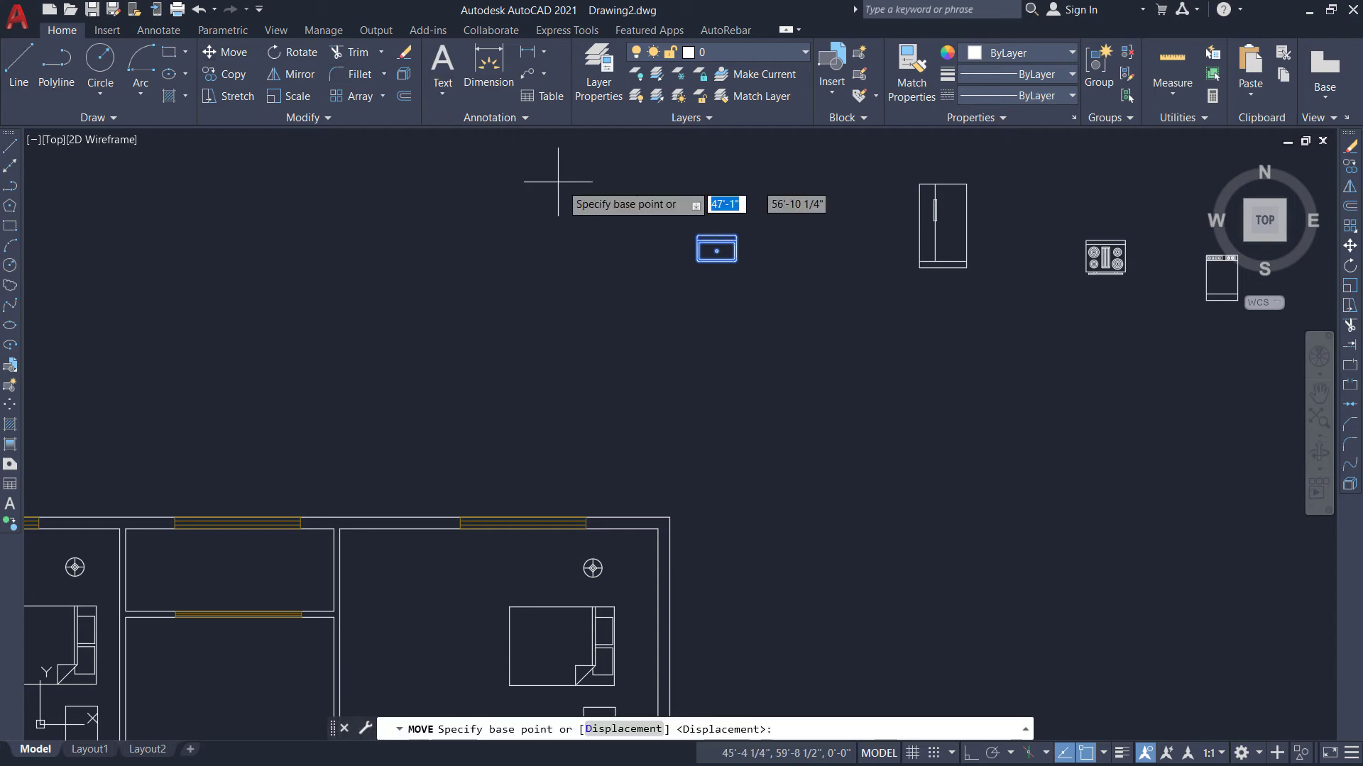
left_click(714, 232)
scroll(724, 213, "down", 4)
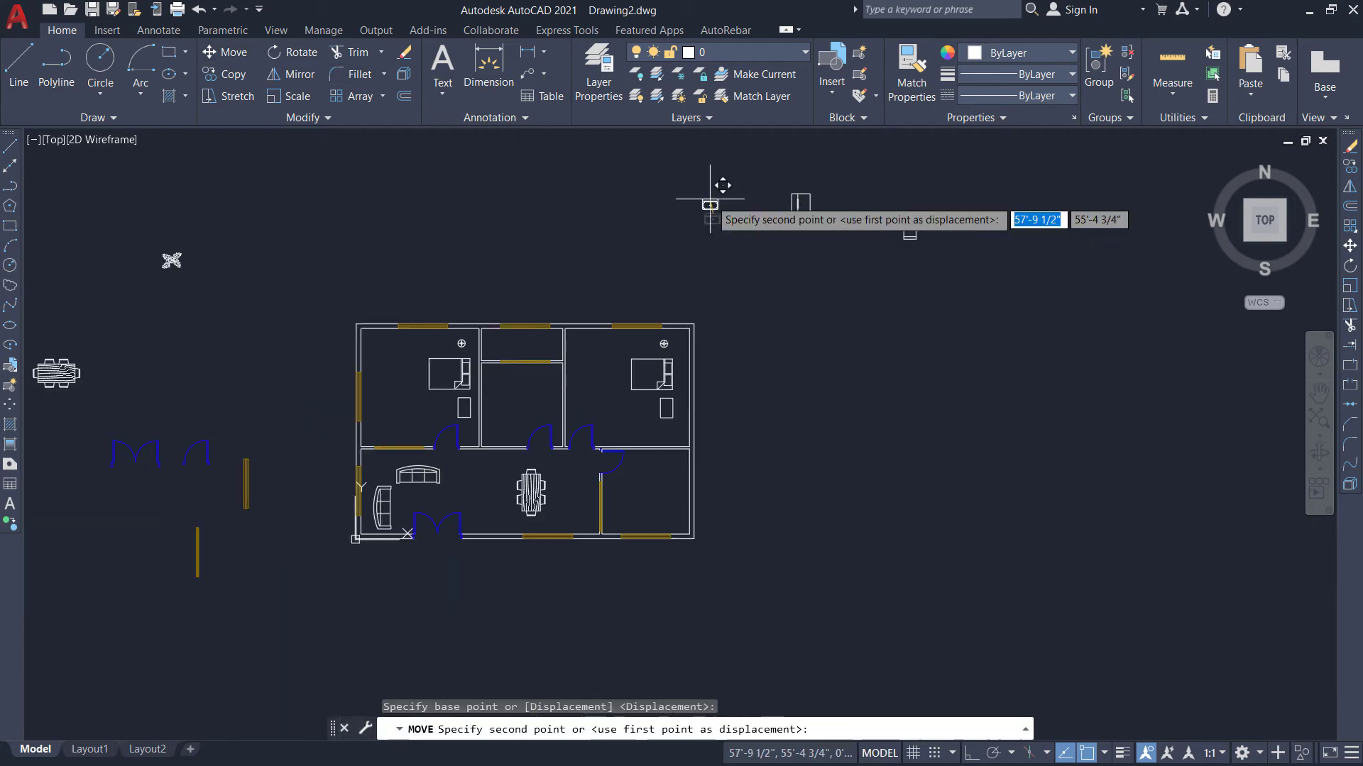
scroll(662, 488, "up", 4)
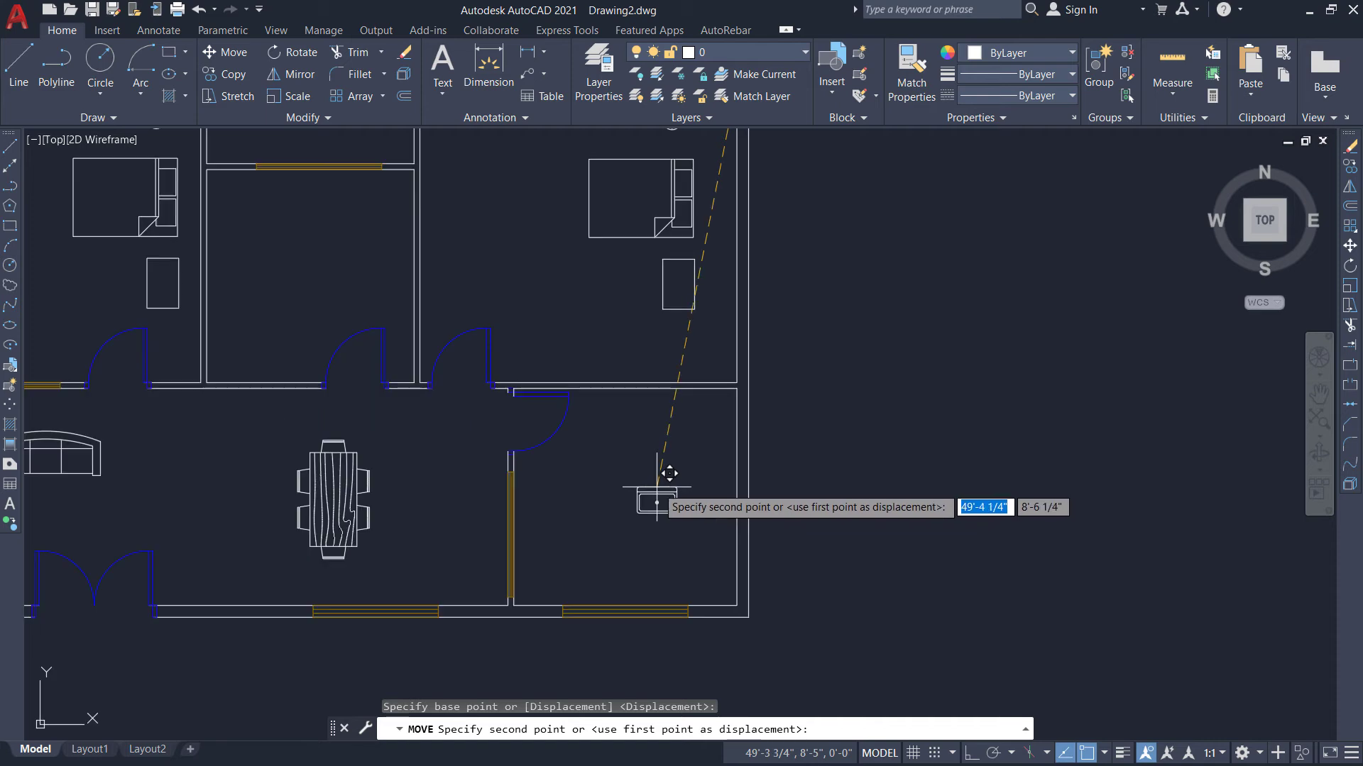
left_click(626, 399)
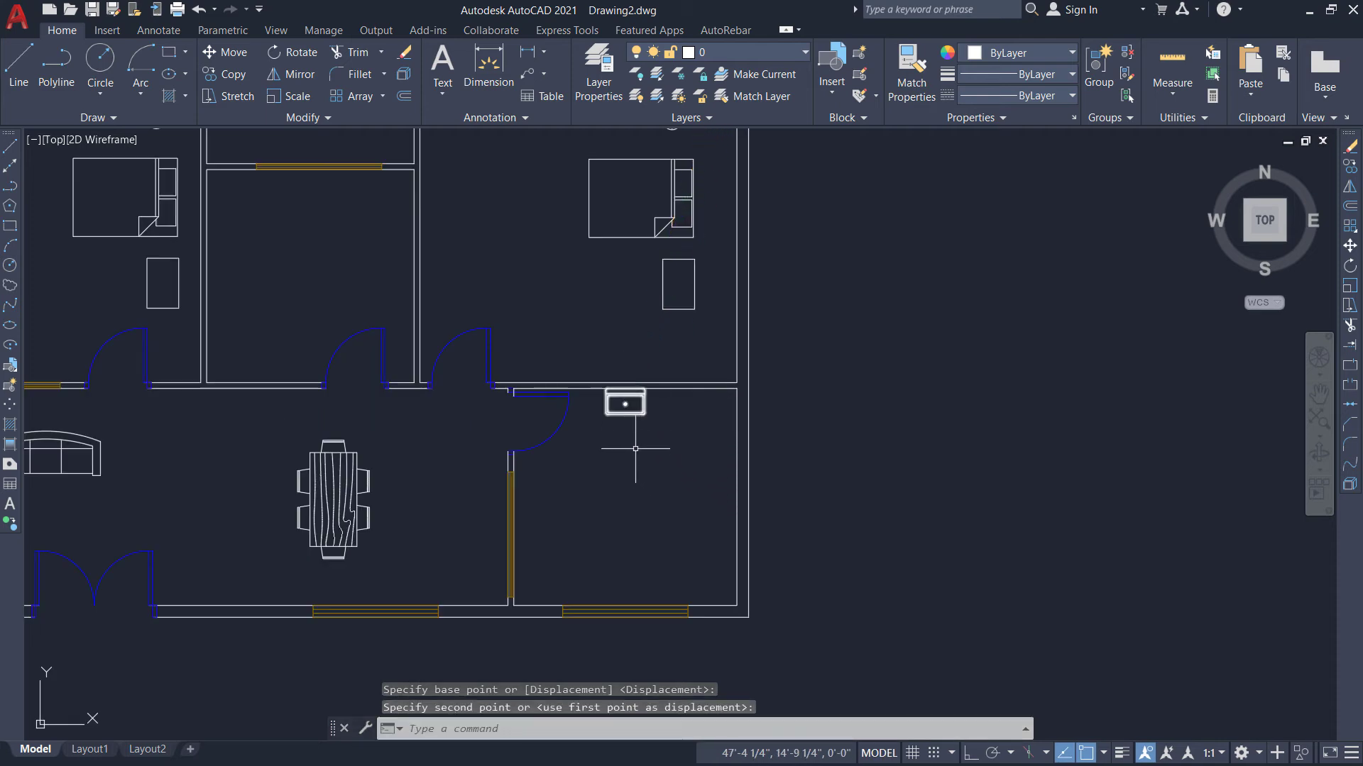
Move the dishwasher by the midpoint of its back edge from outside the plan to the kitchen's upper wall, right of the sink.
scroll(628, 455, "down", 4)
scroll(608, 470, "down", 2)
scroll(721, 441, "up", 3)
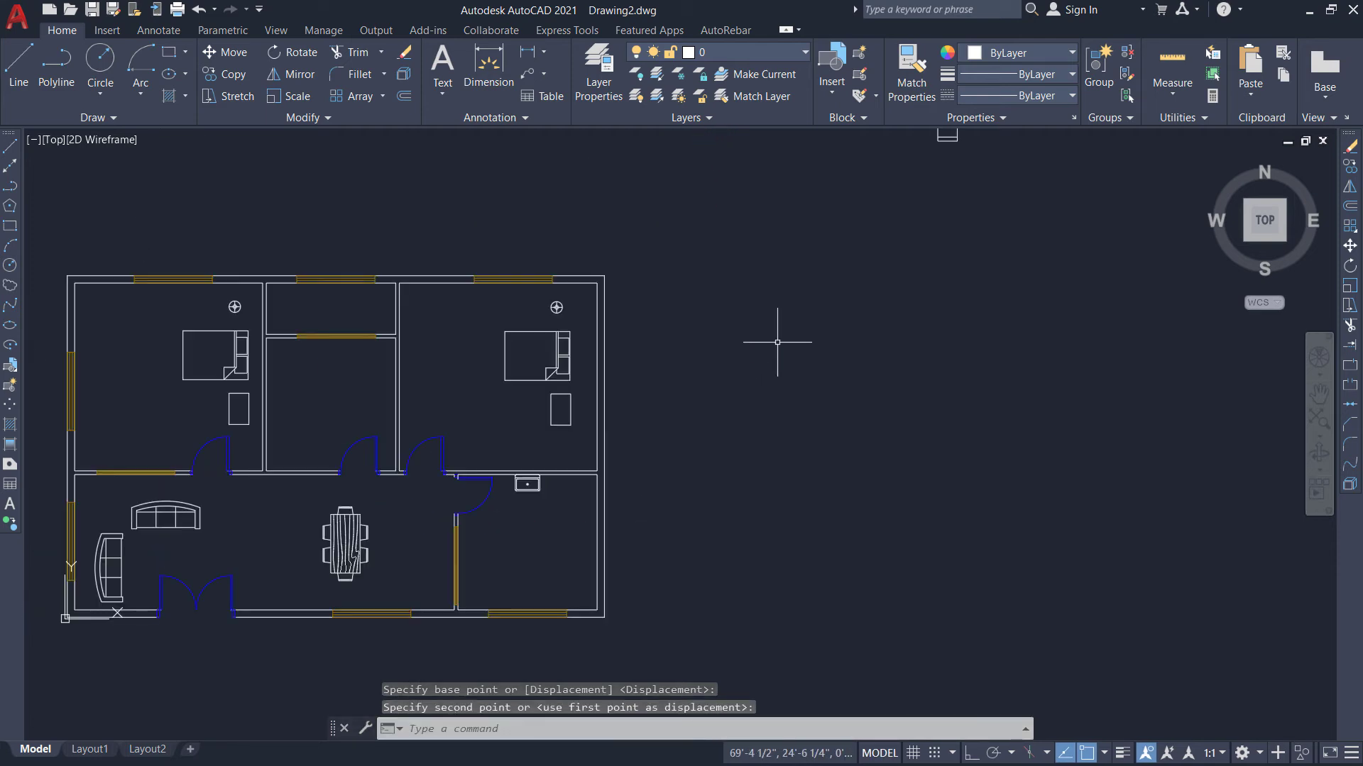
scroll(783, 338, "down", 3)
left_click(853, 213)
left_click(921, 258)
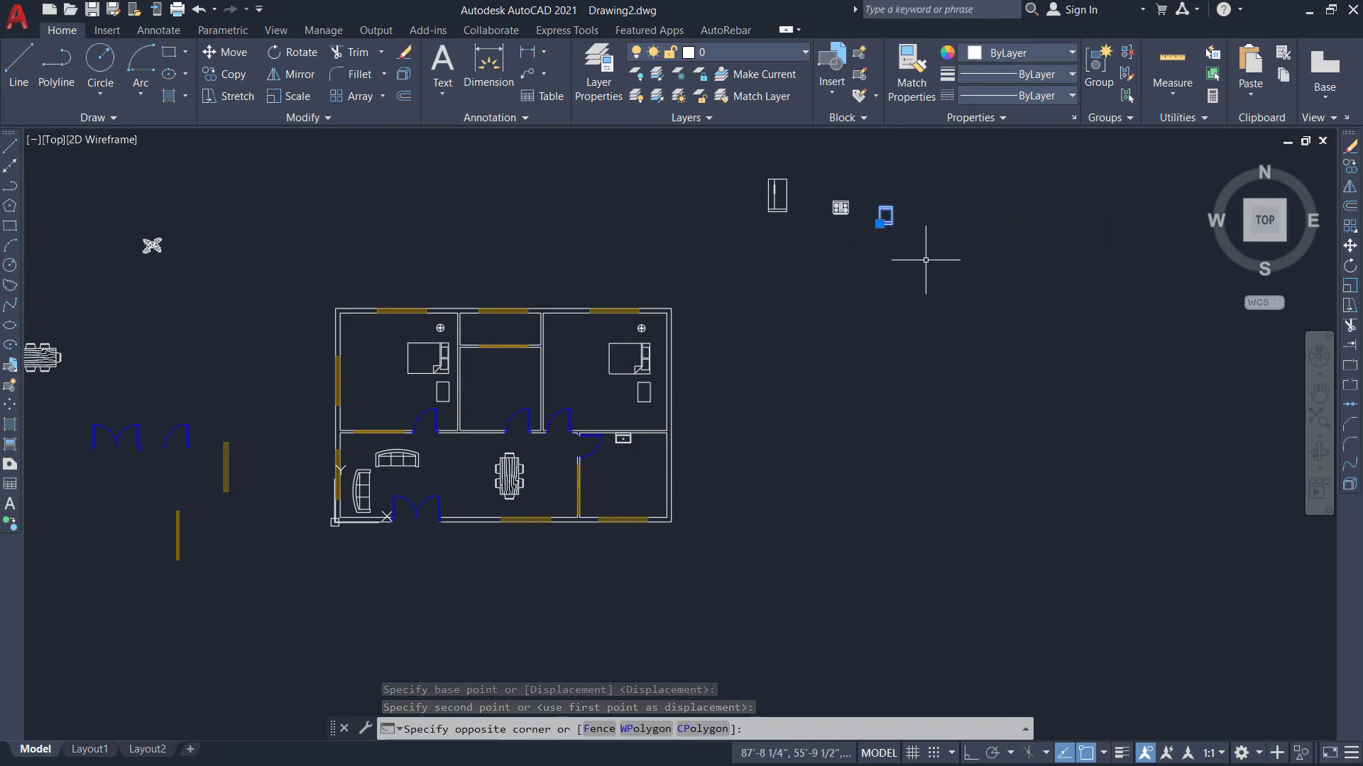
left_click(228, 51)
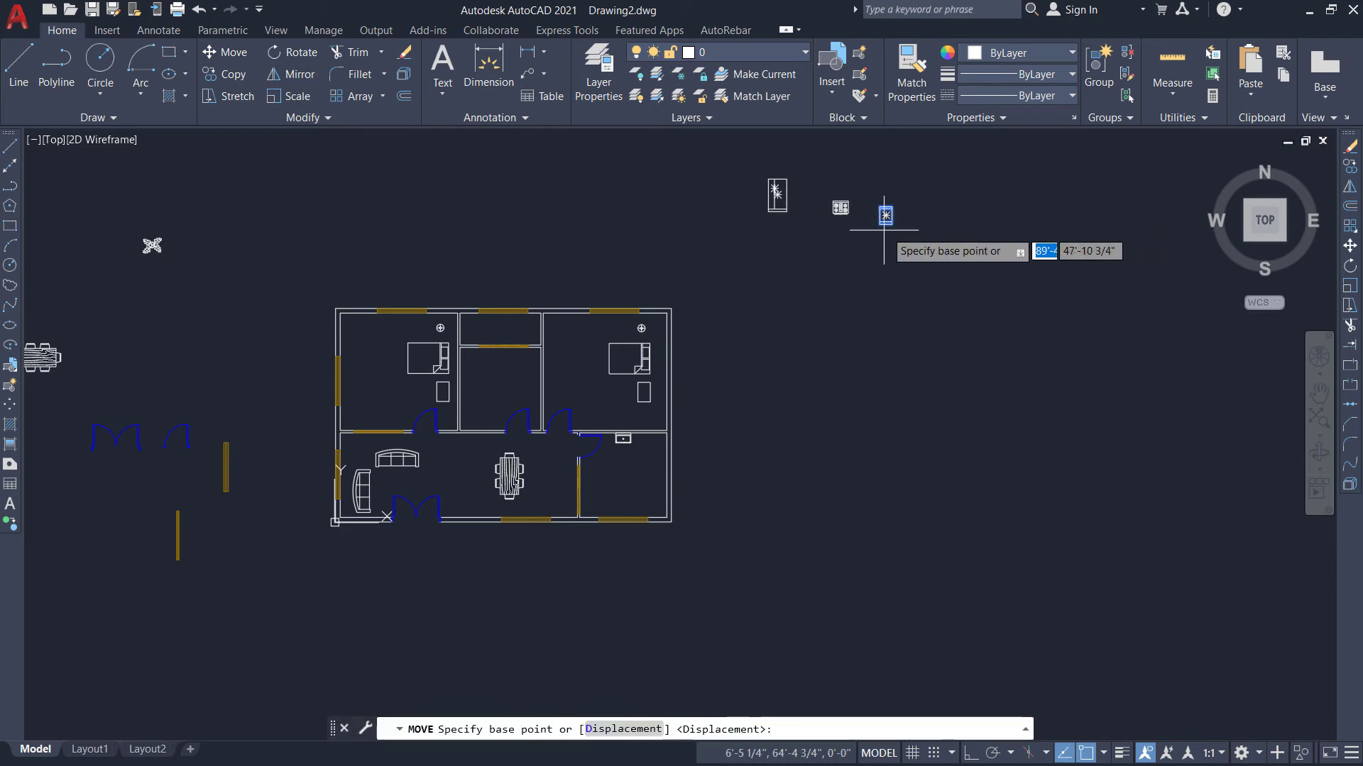
scroll(882, 213, "up", 5)
left_click(854, 161)
scroll(863, 177, "down", 3)
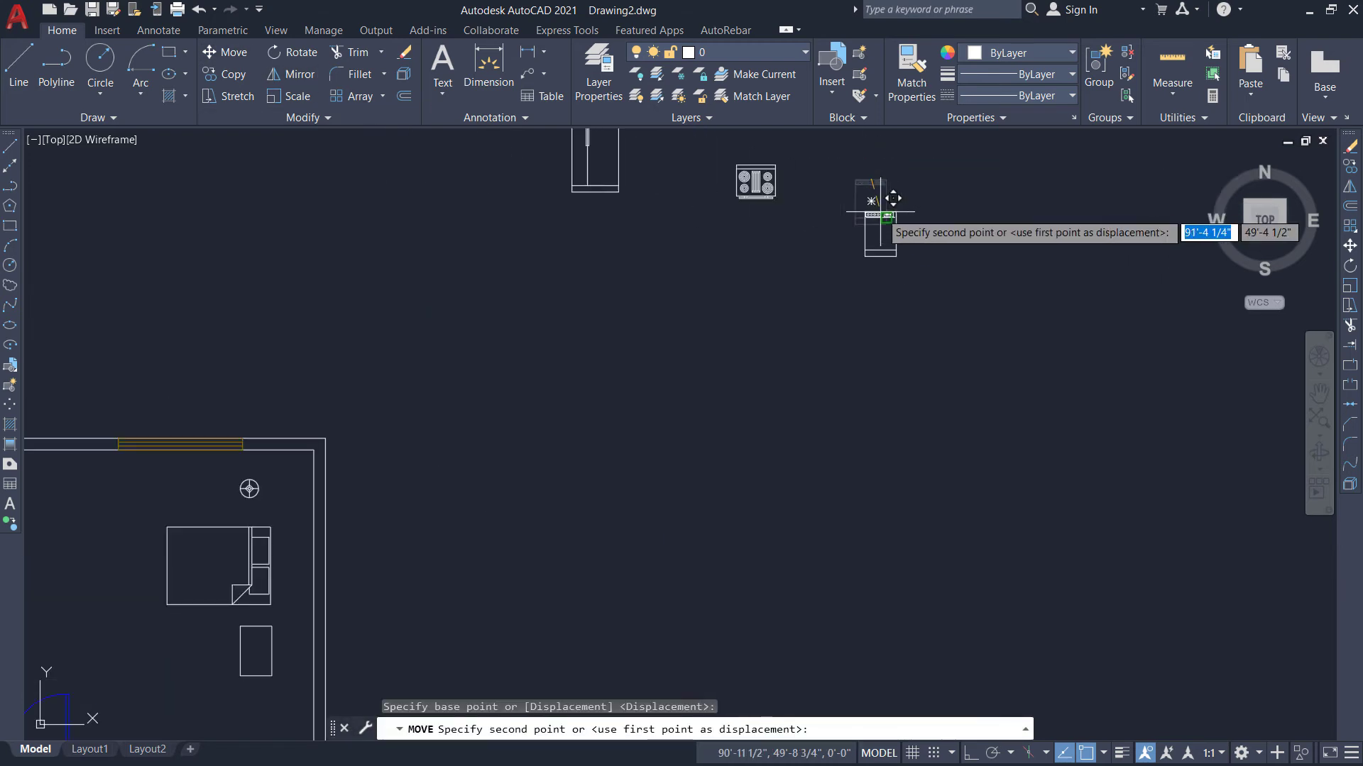
scroll(514, 565, "up", 5)
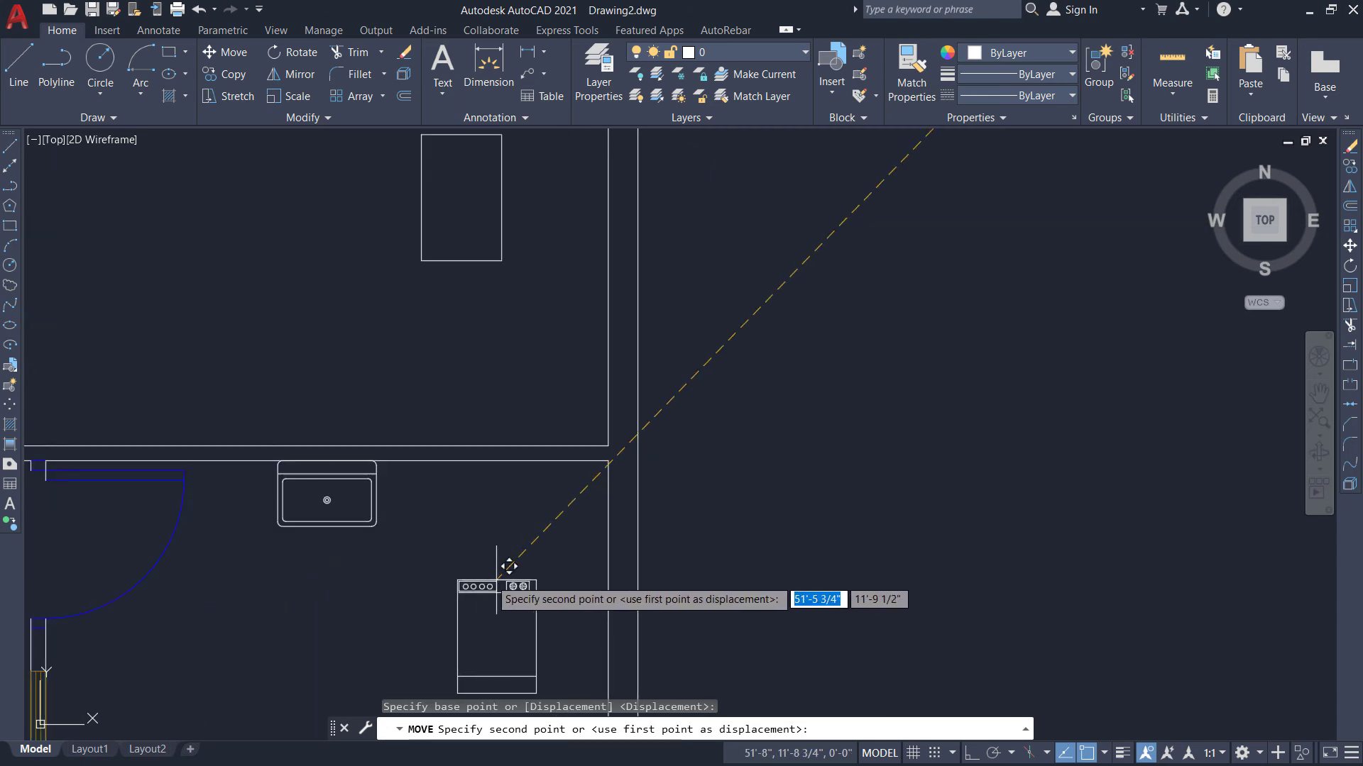
left_click(469, 454)
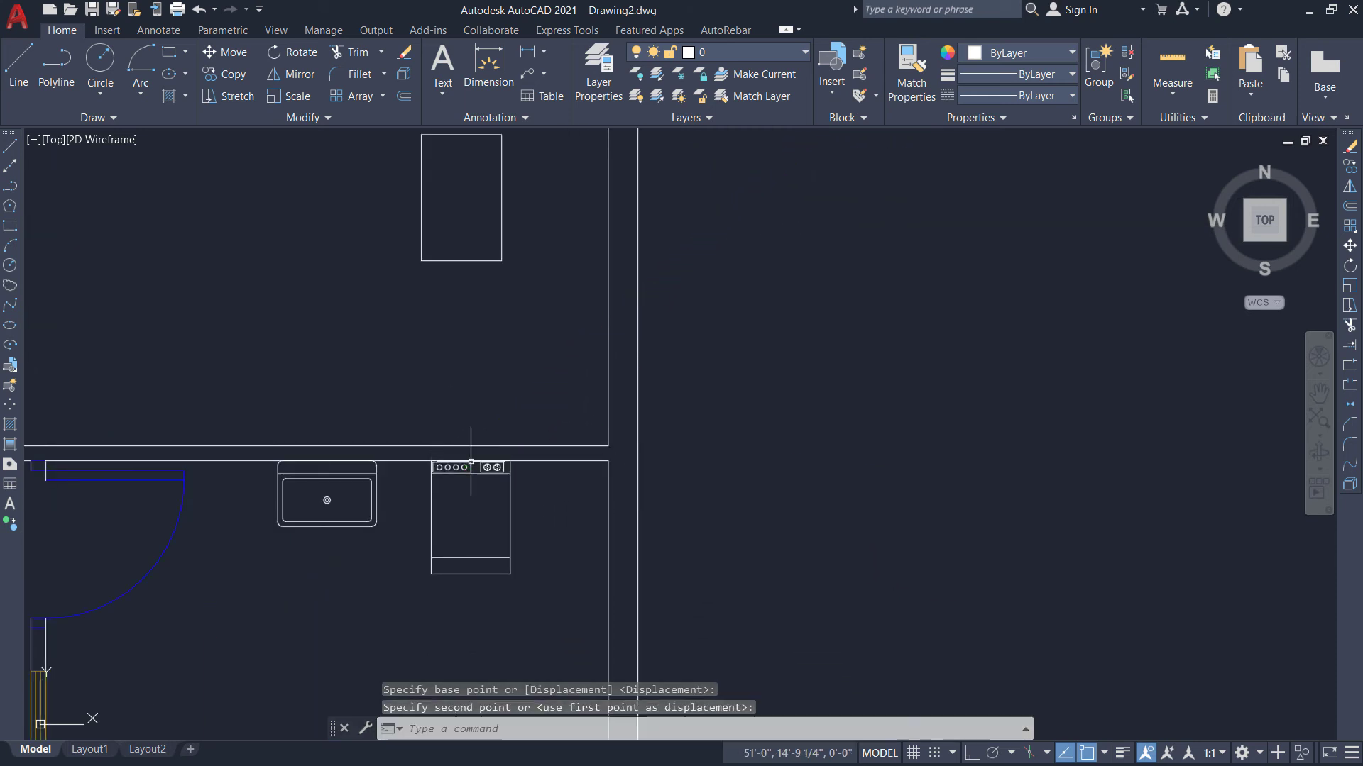
Move the refrigerator by its upper-left corner from outside the plan into the kitchen's lower-left area, beside the interior wall's window.
scroll(423, 416, "down", 5)
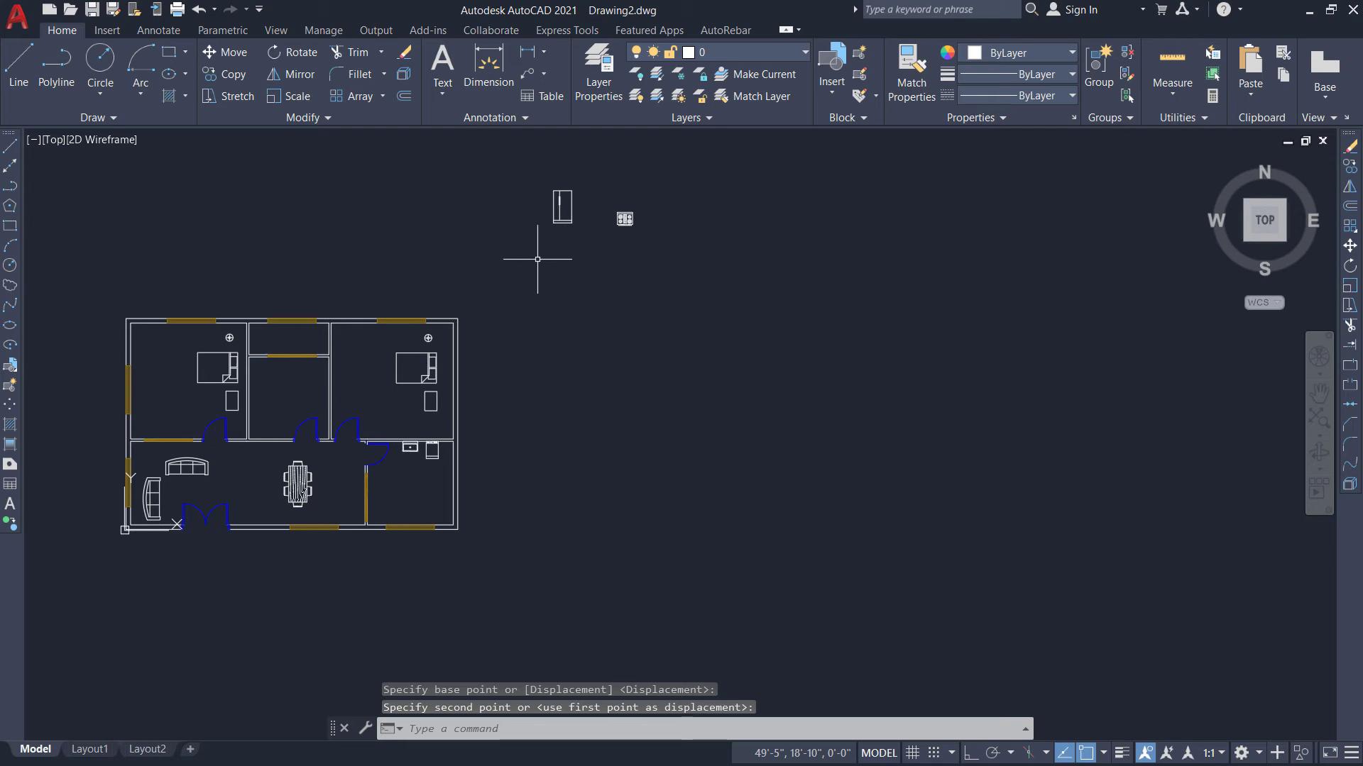
scroll(537, 259, "up", 2)
left_click(544, 141)
left_click(599, 207)
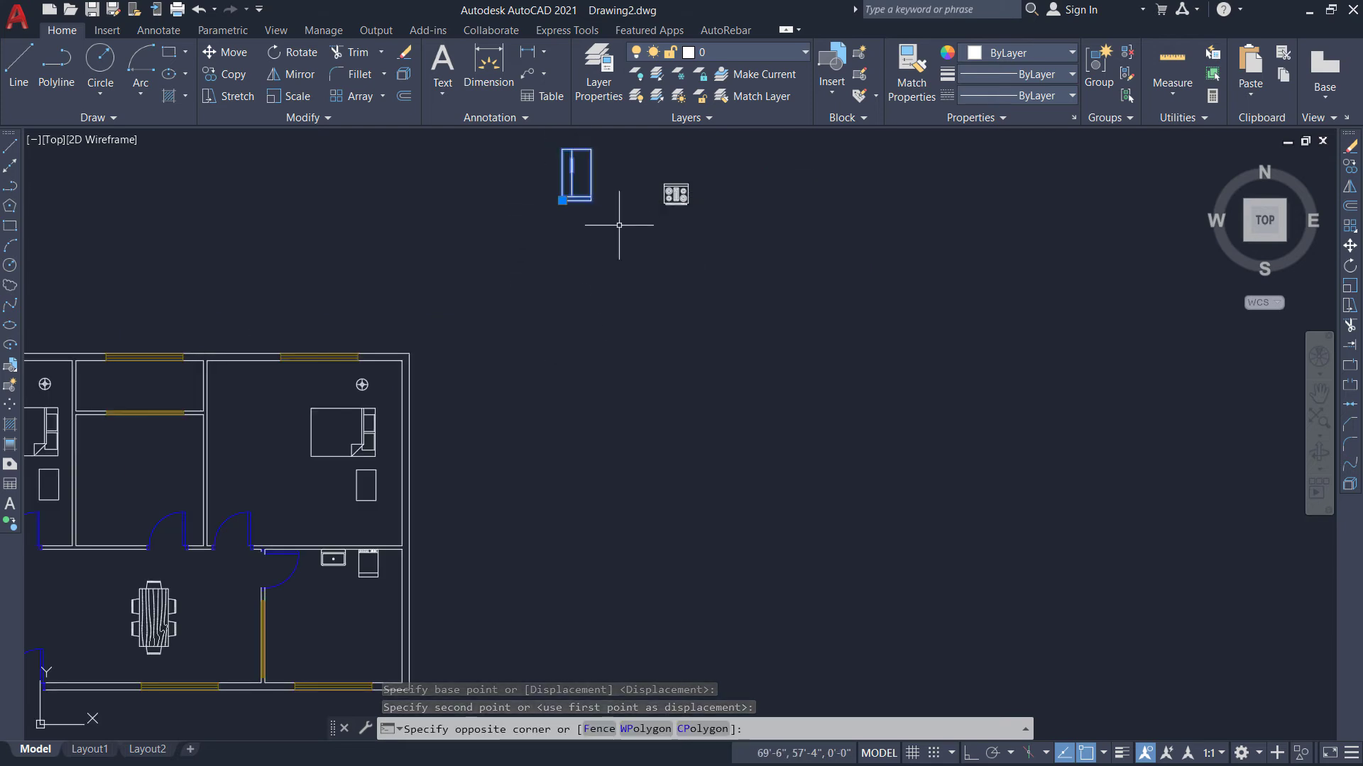
left_click(244, 60)
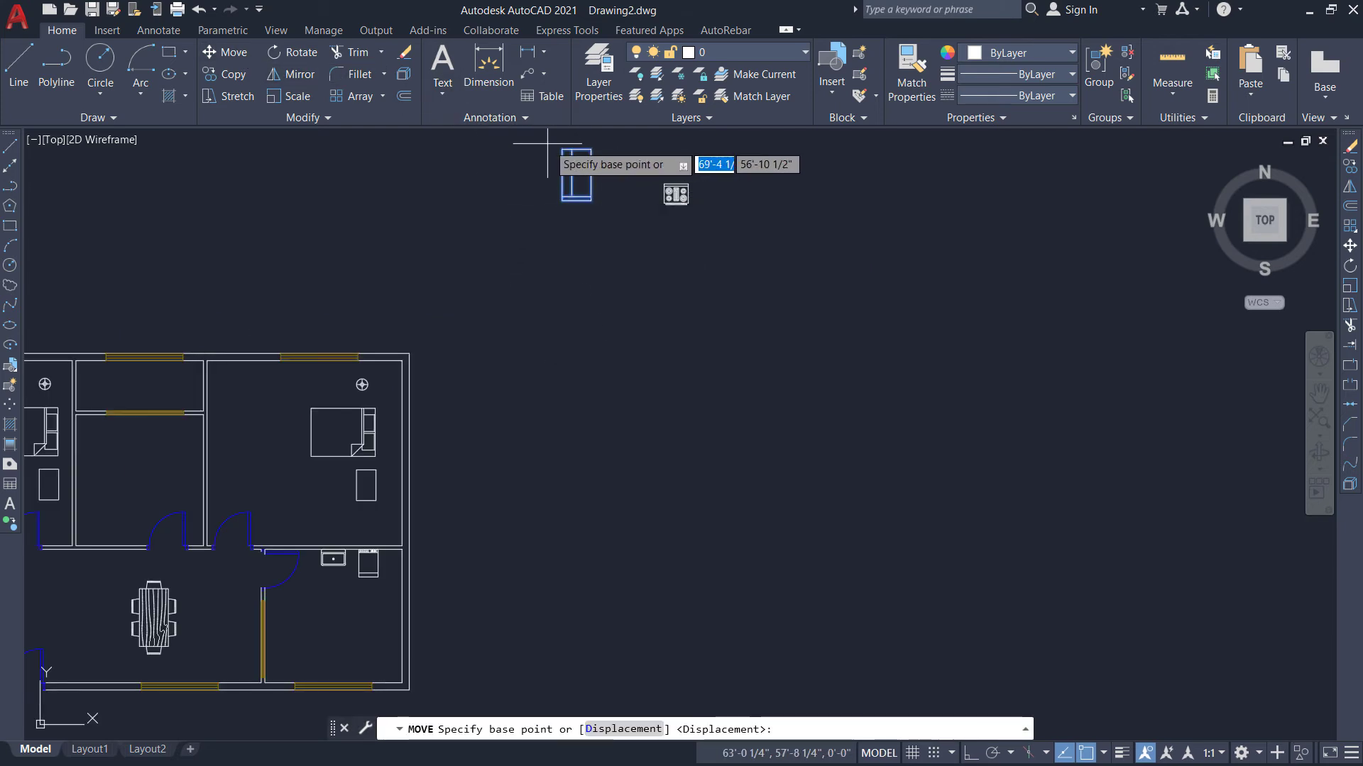
left_click(562, 150)
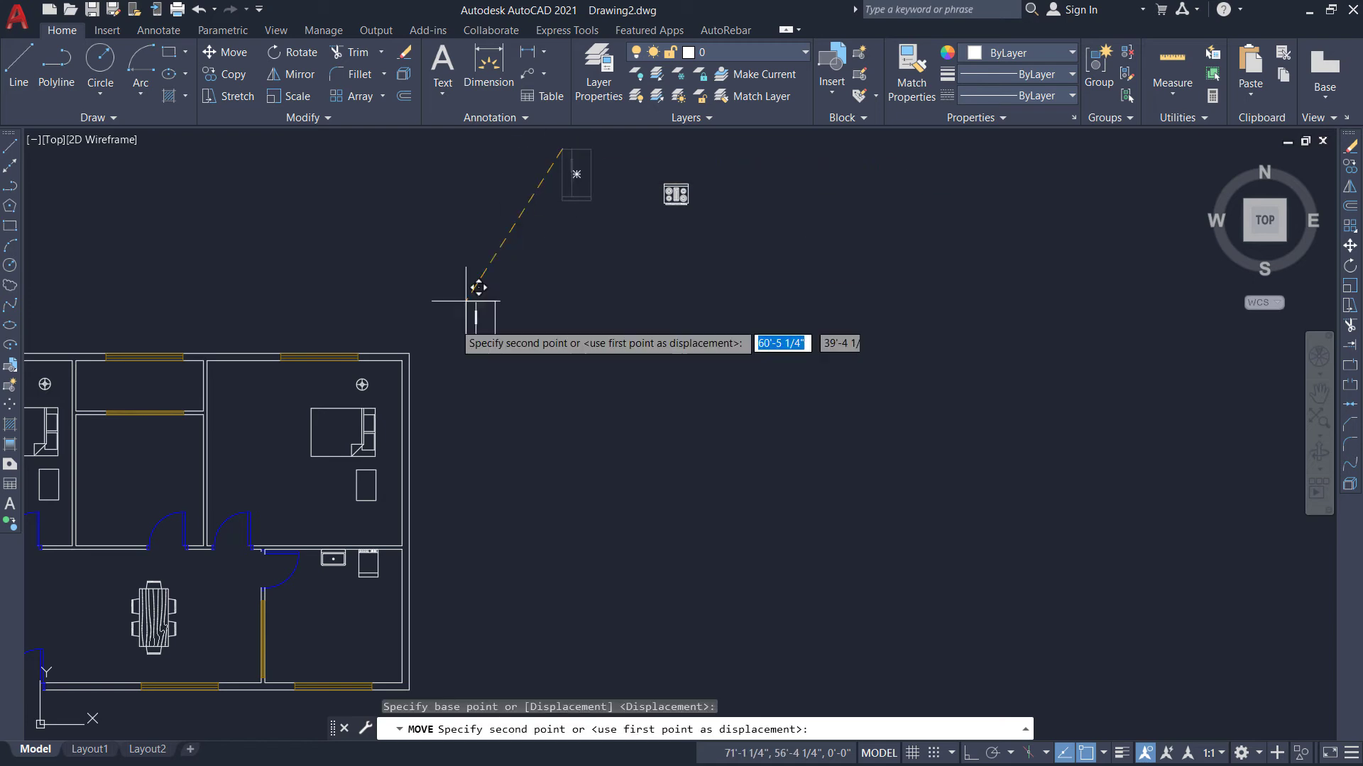
left_click(276, 619)
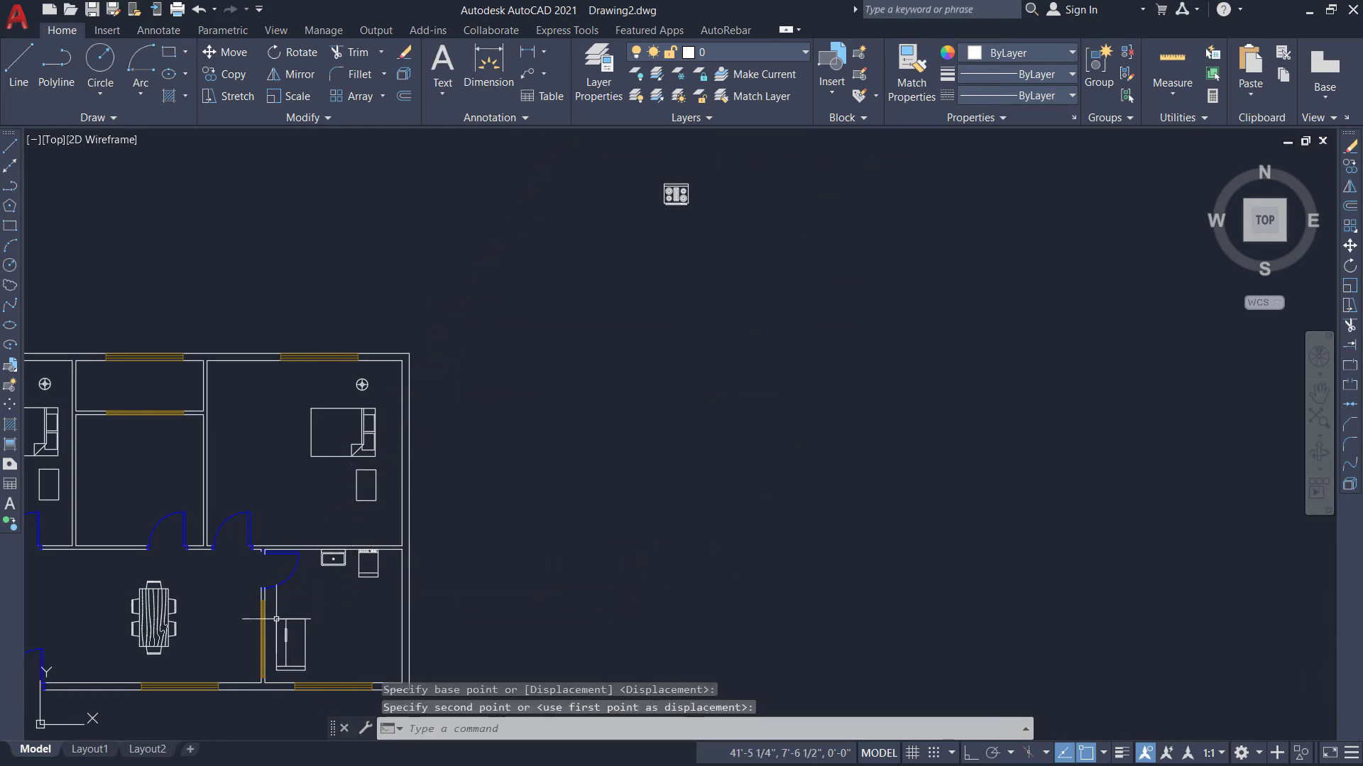
Move the four-burner range from outside the plan into the kitchen, close to the right wall below the dishwasher.
left_click(648, 177)
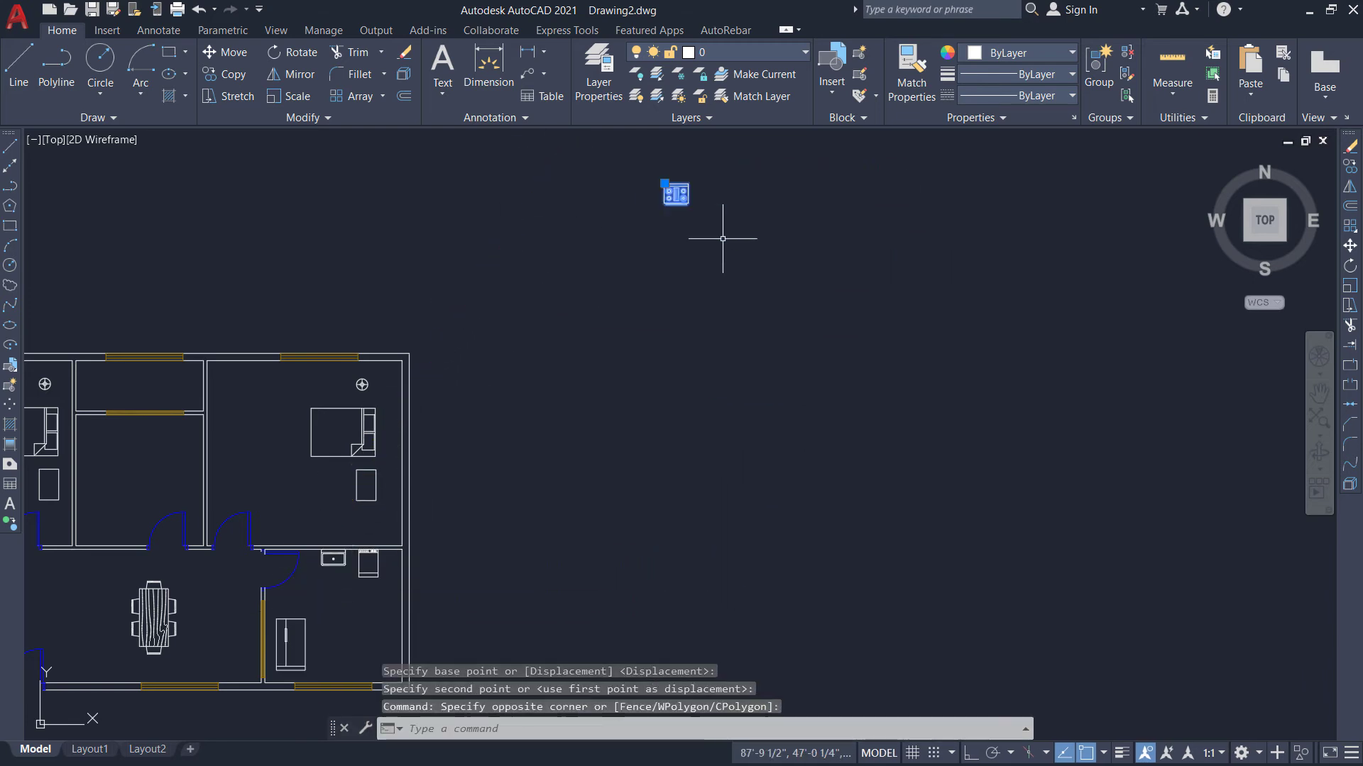
left_click(234, 52)
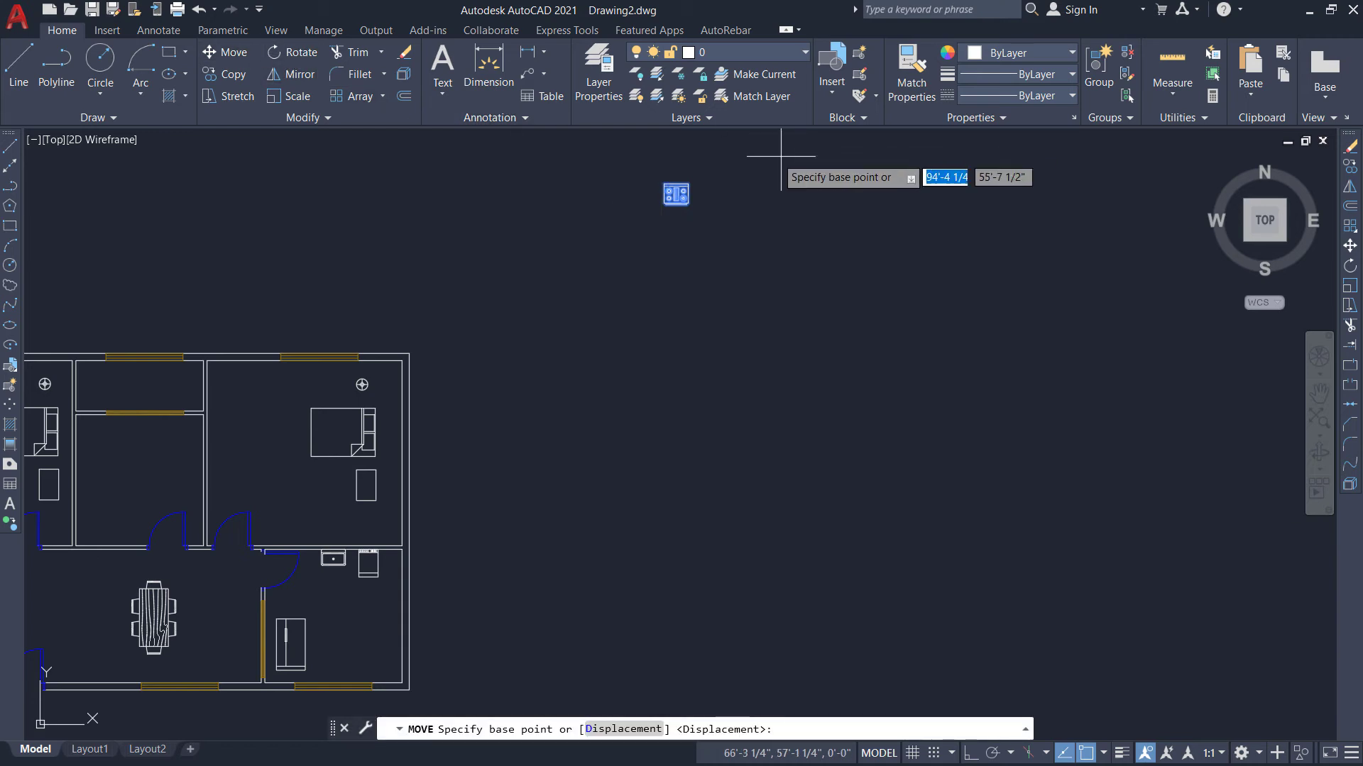
left_click(670, 189)
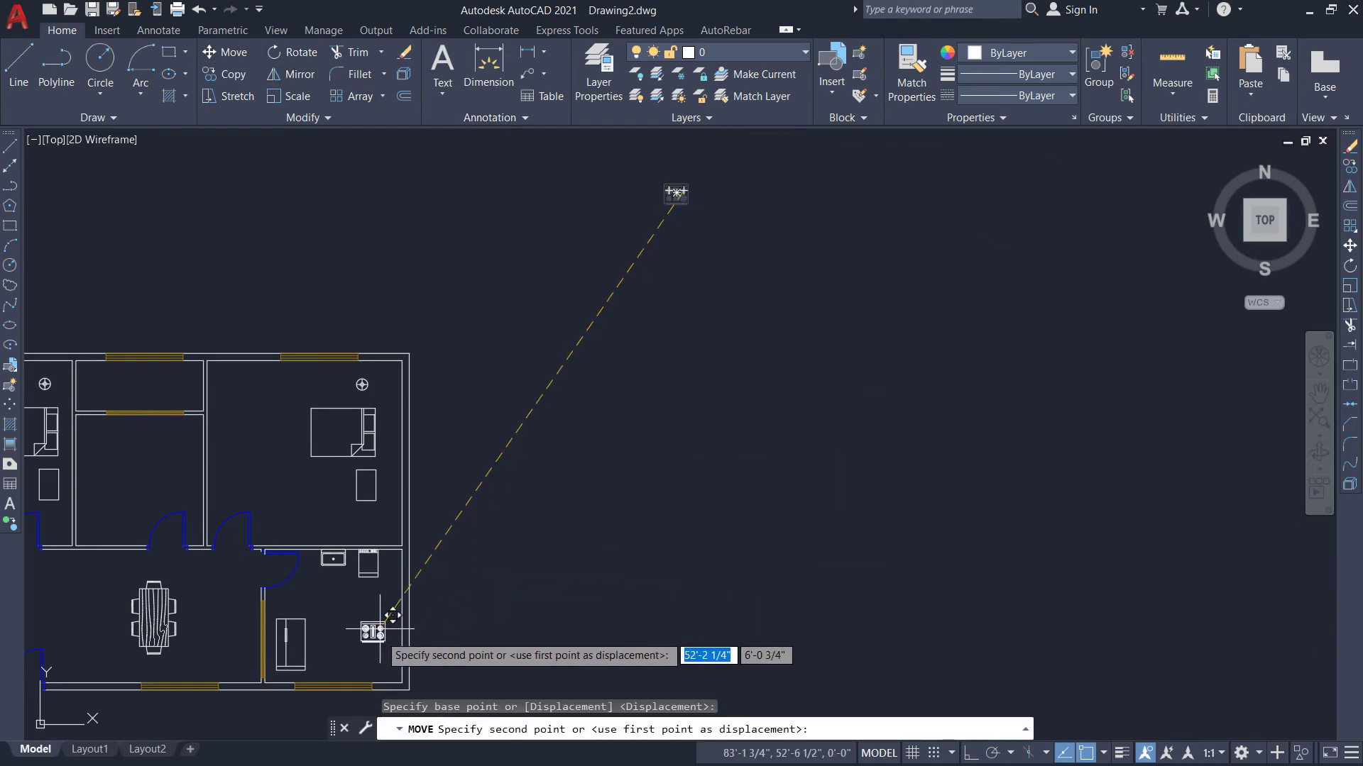
scroll(404, 589, "up", 5)
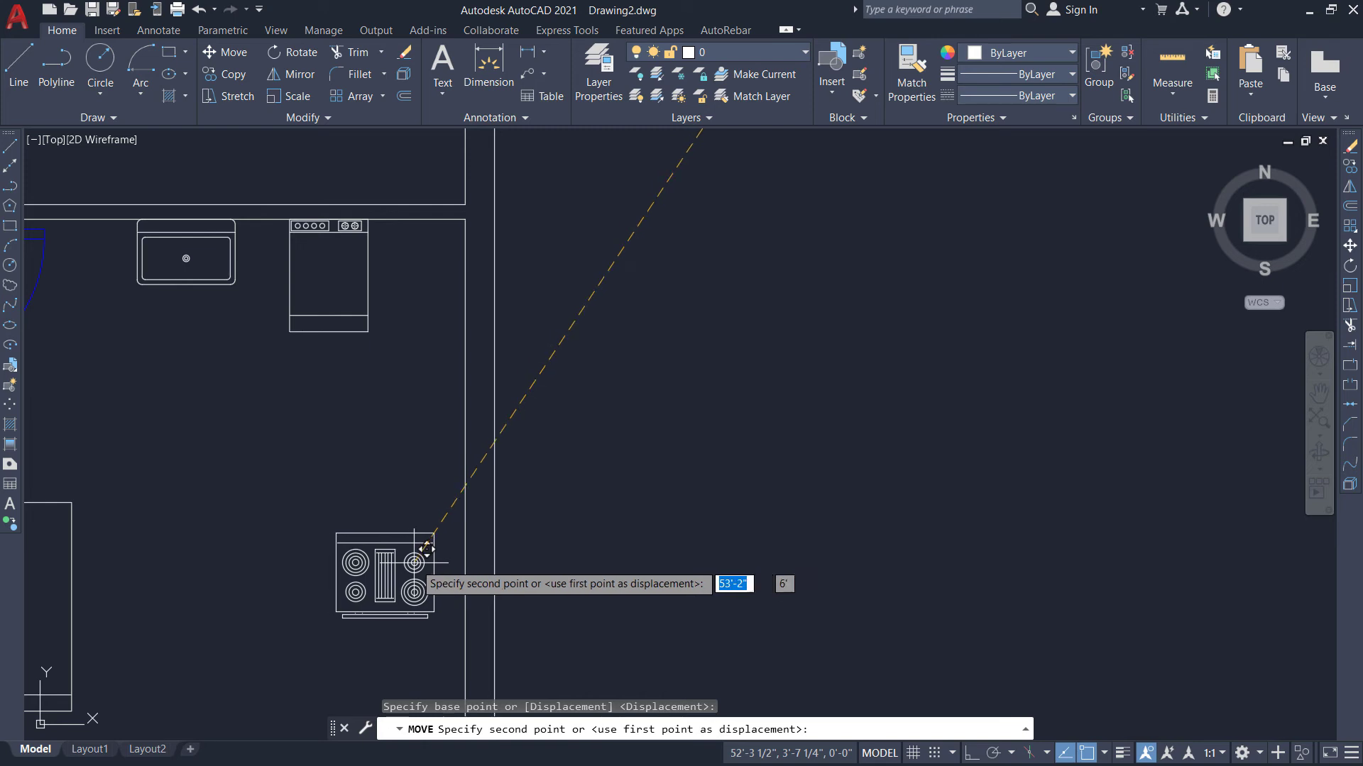
left_click(415, 564)
Rotate the range a quarter turn clockwise about the midpoint of its back edge, with ortho mode on.
left_click(303, 495)
left_click(433, 617)
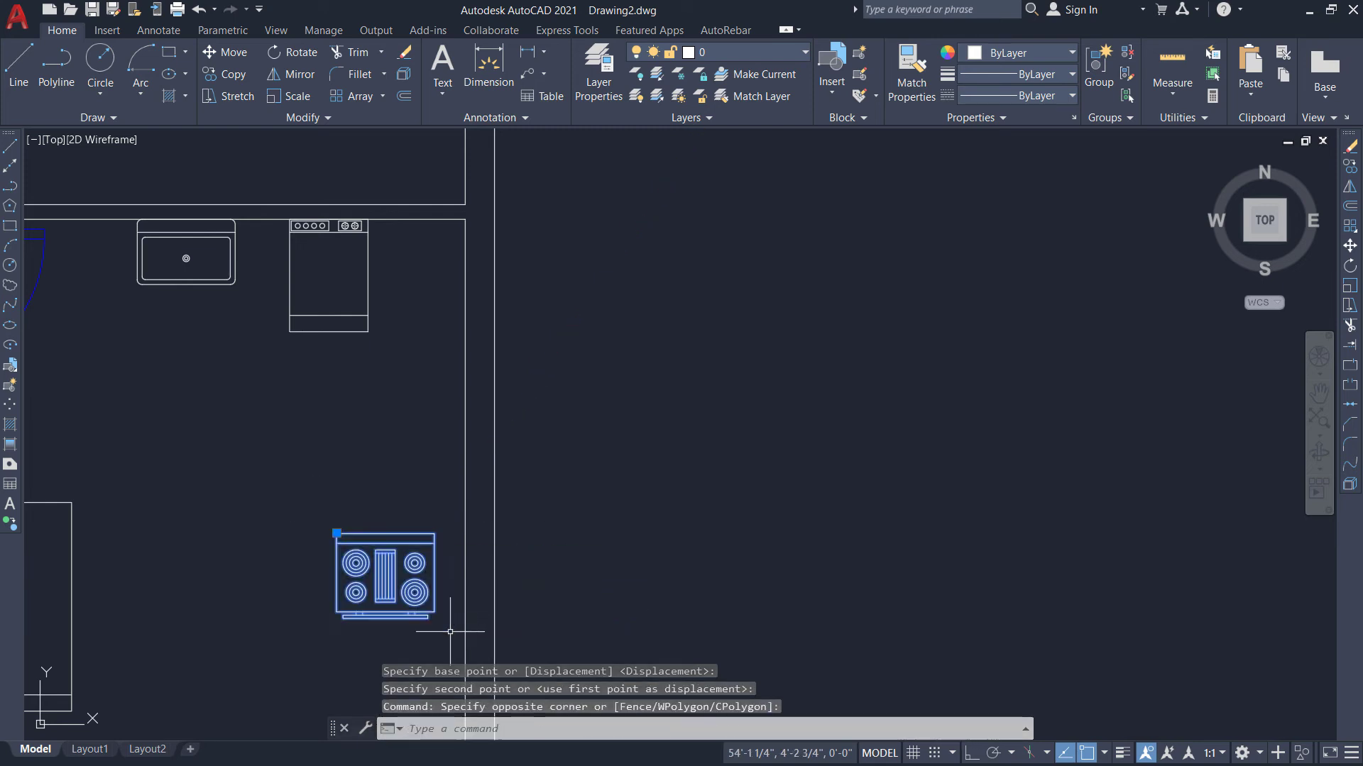
left_click(292, 52)
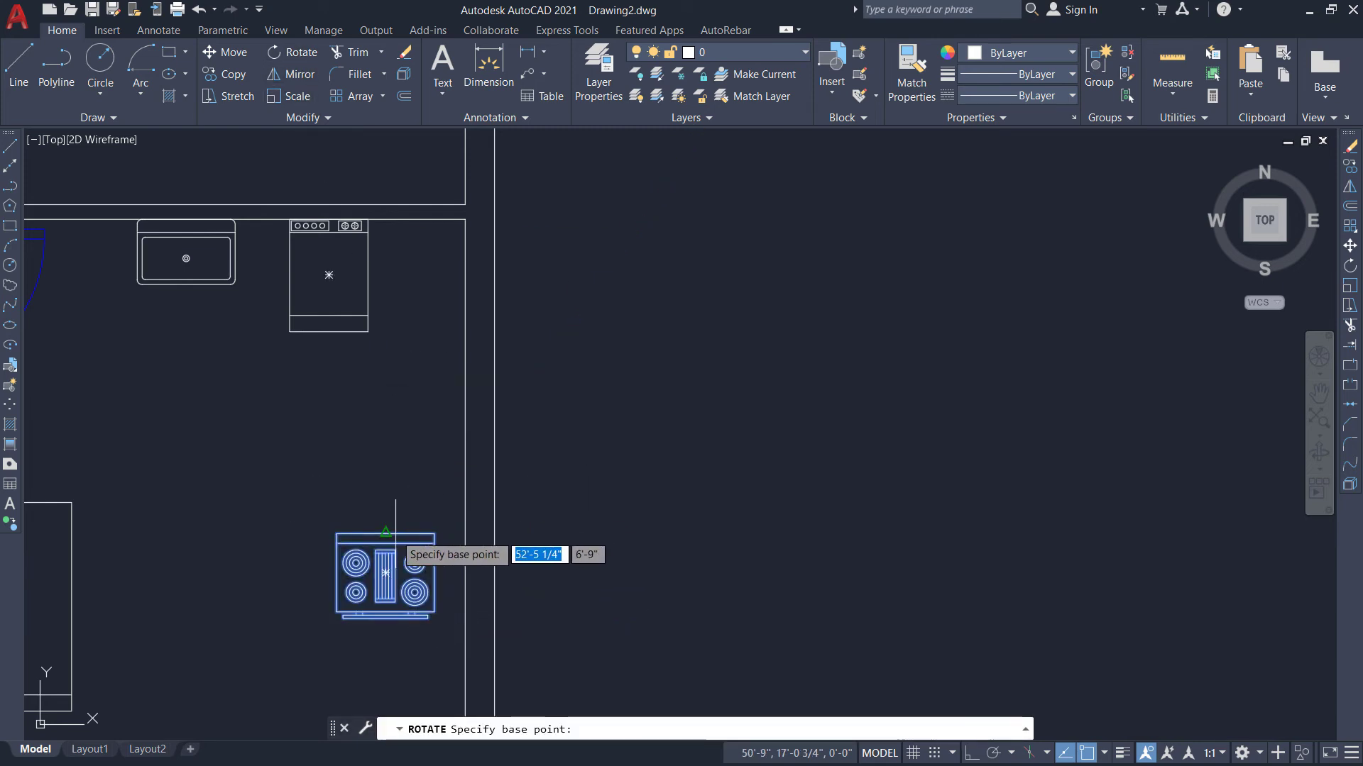
left_click(385, 574)
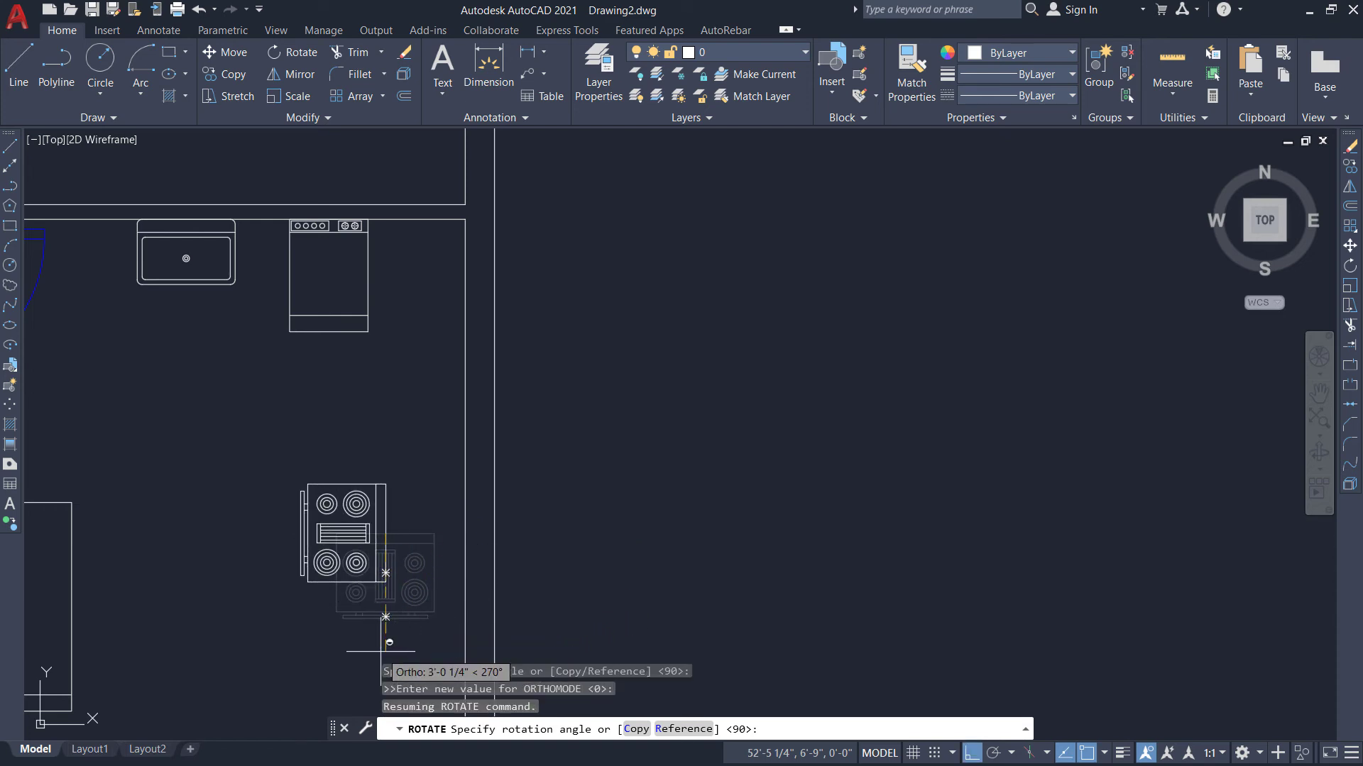
left_click(389, 648, "shift")
Move the rotated range by the midpoint of its back edge onto the inner face of the kitchen's right wall.
left_click(250, 420)
left_click(411, 618)
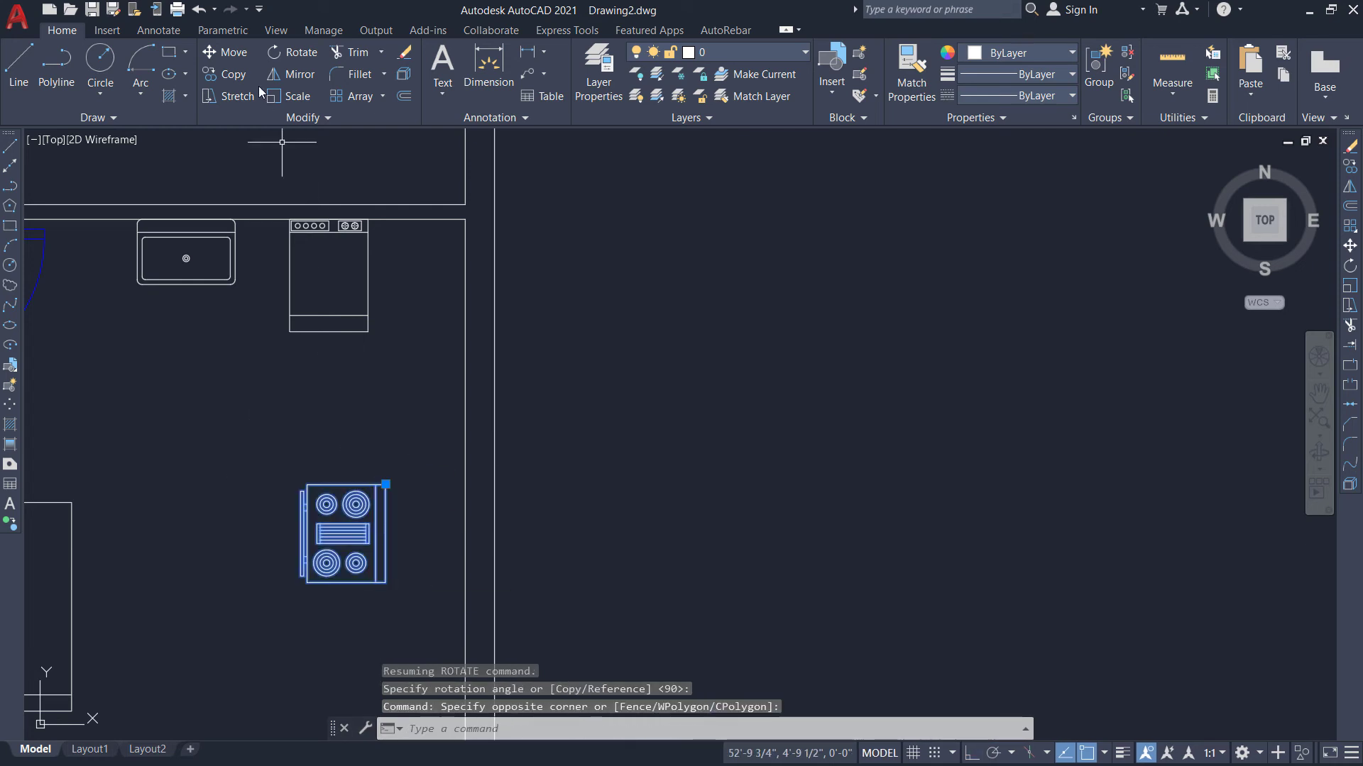
left_click(226, 52)
left_click(386, 524)
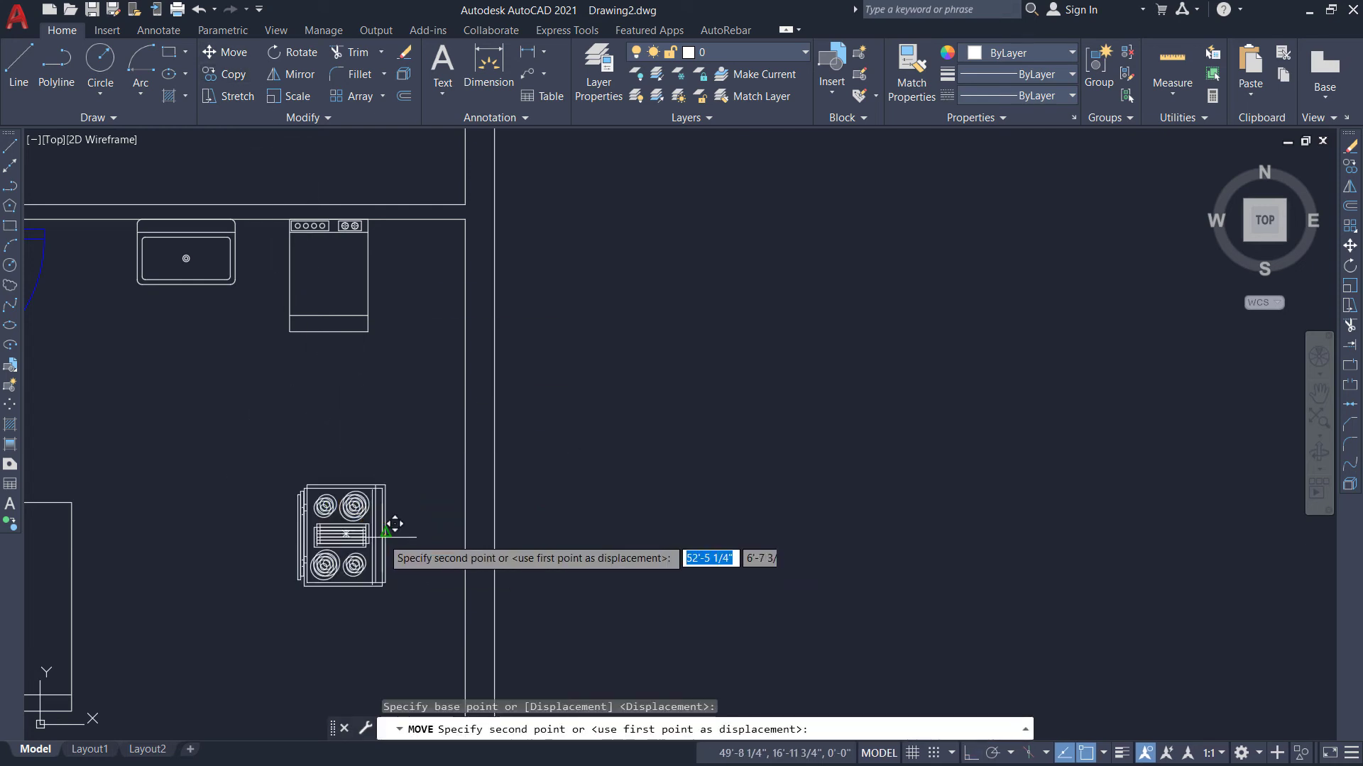
left_click(460, 603)
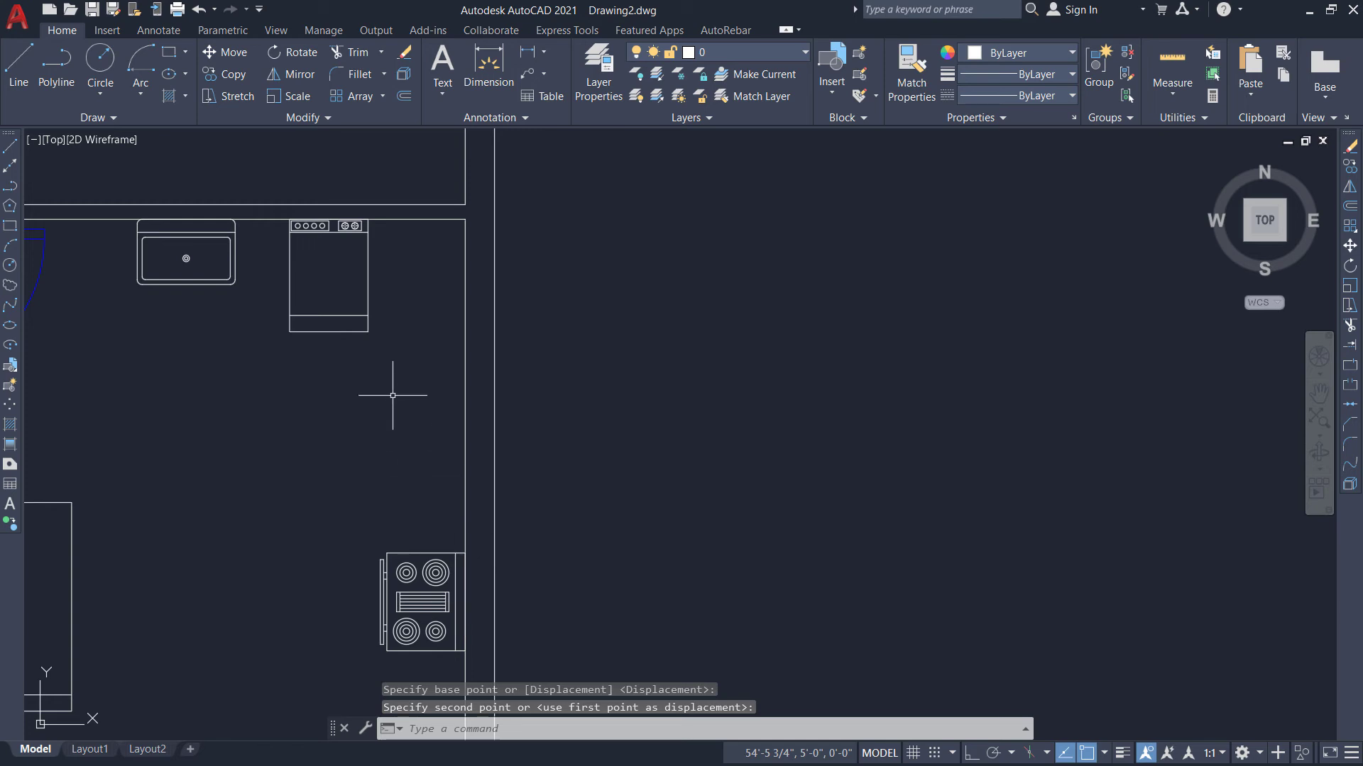
Open DesignCenter and browse from its home folder through en-us and DesignCenter to the blocks of House Designer.dwg.
scroll(392, 396, "down", 6)
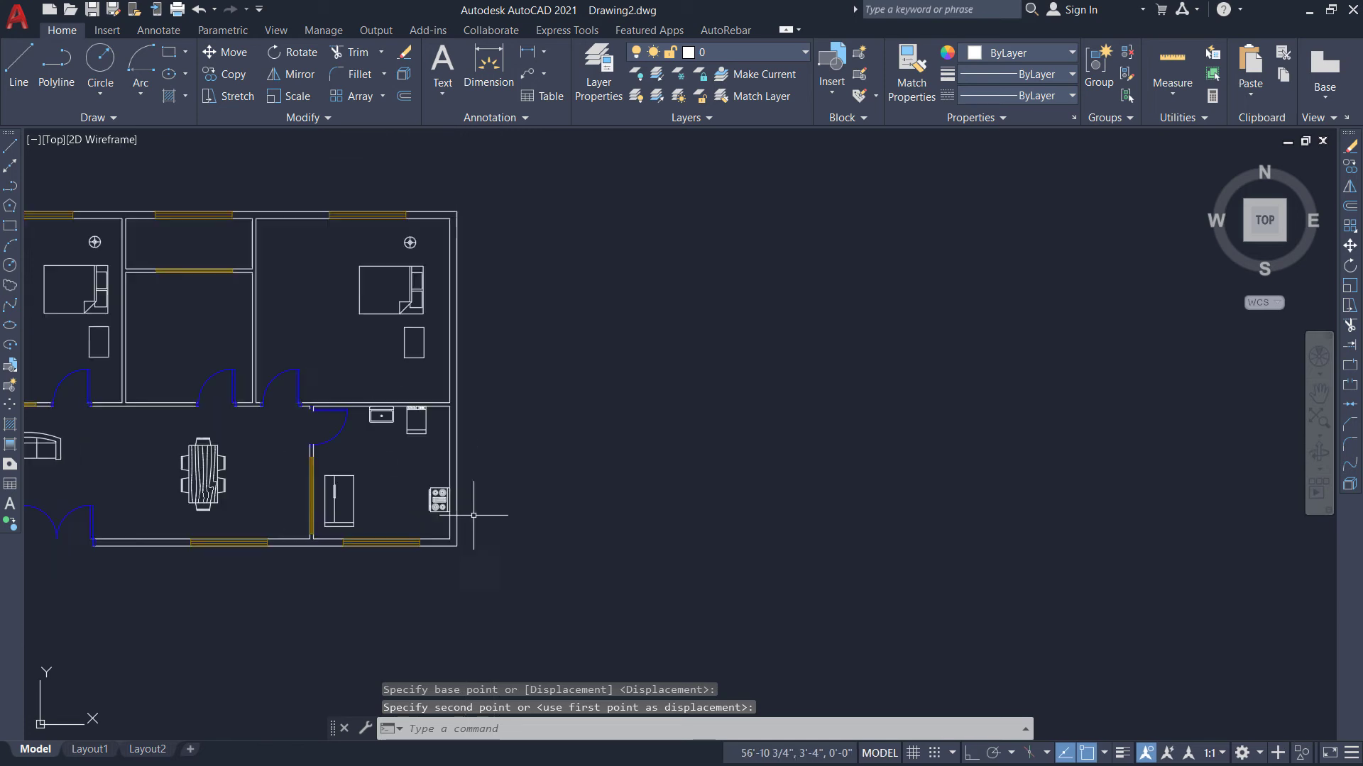
scroll(559, 568, "down", 2)
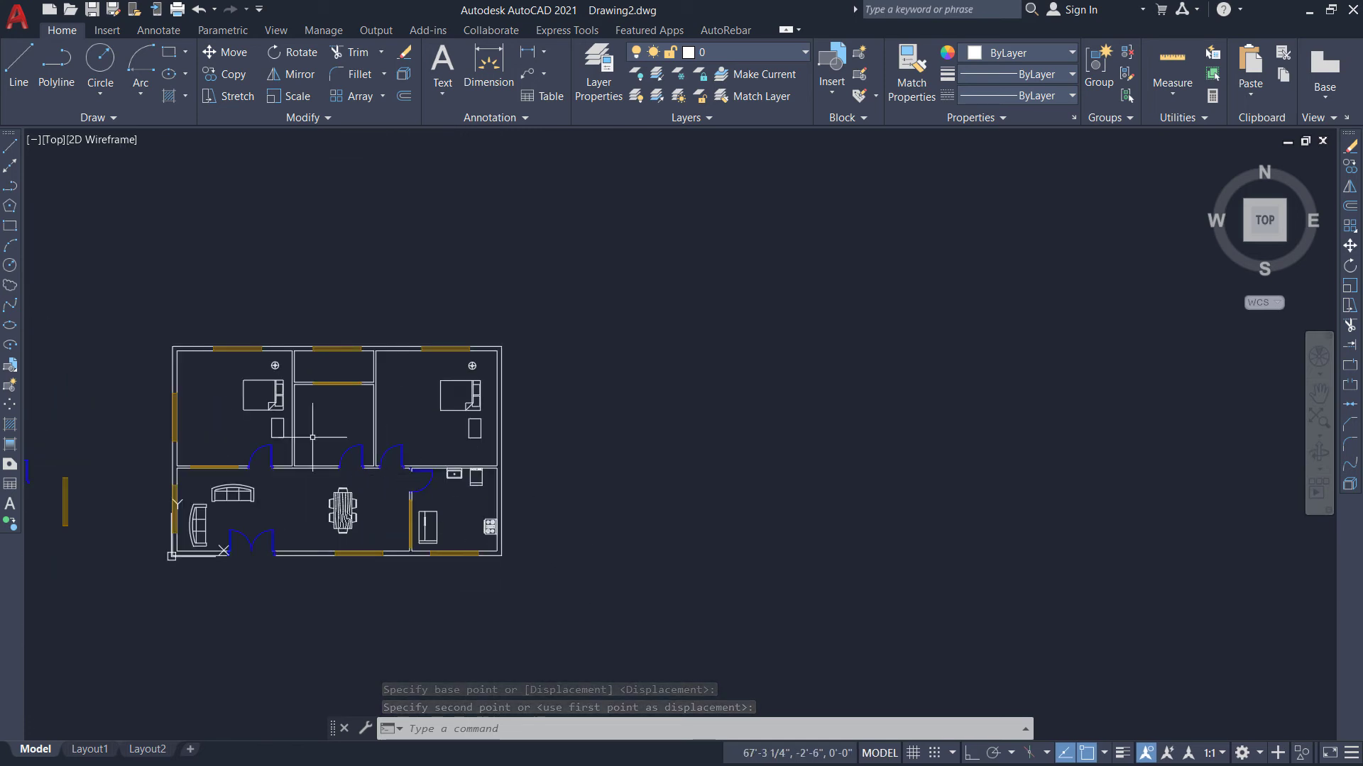
scroll(287, 421, "up", 2)
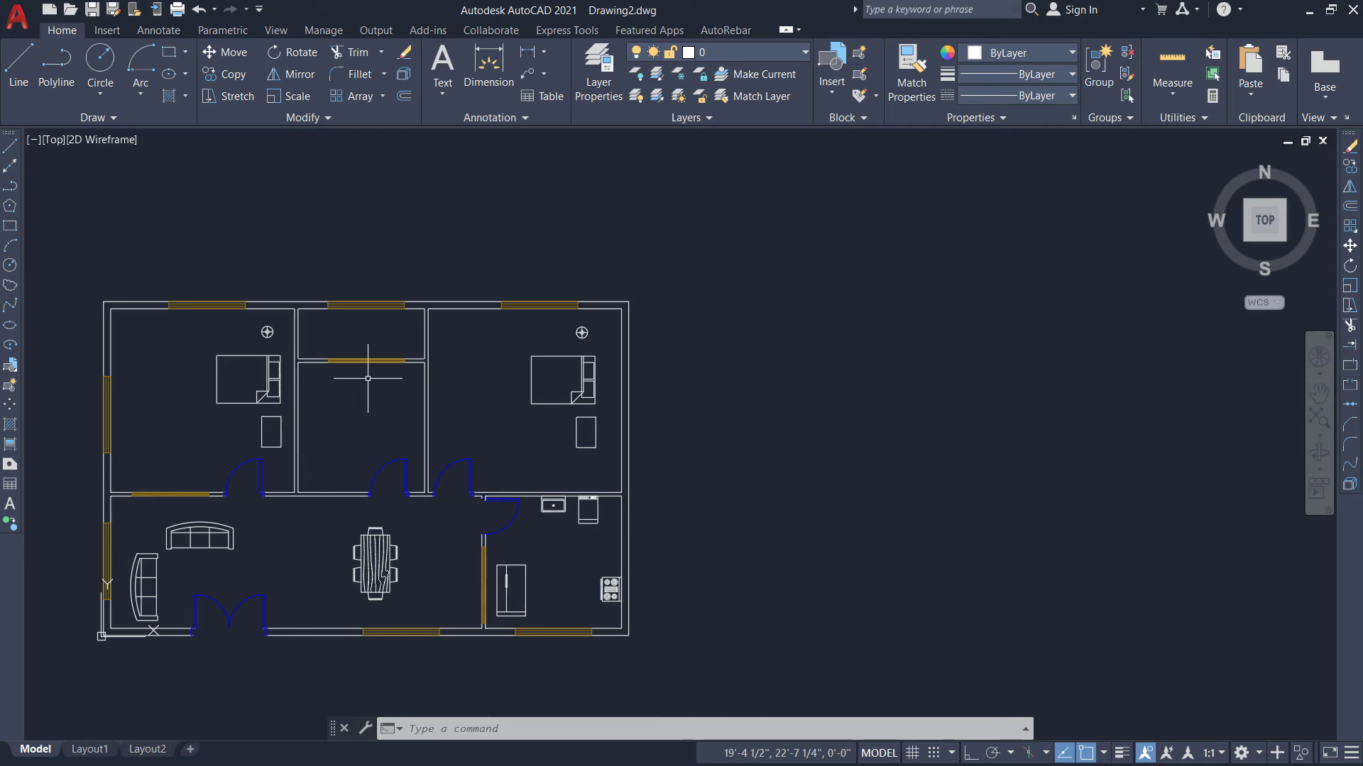
key("ctrl+2")
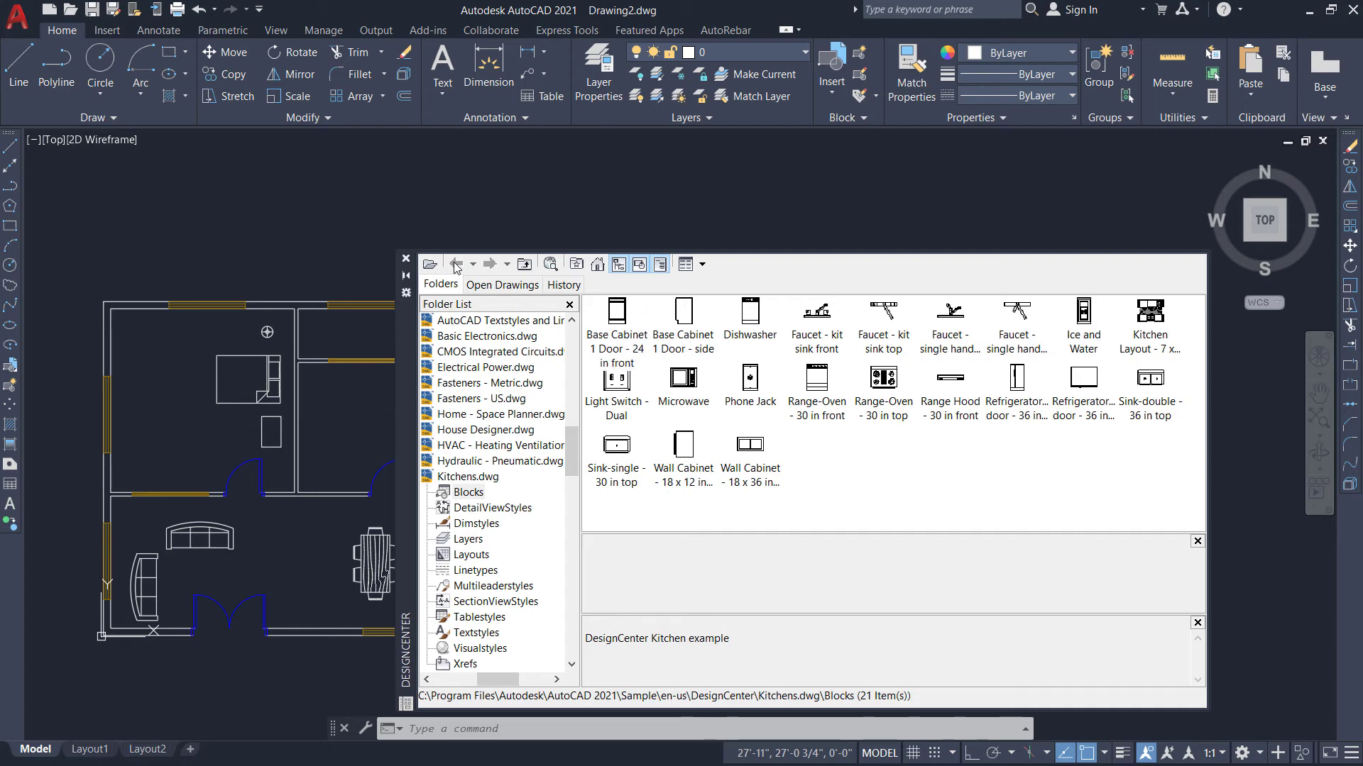
left_click(598, 267)
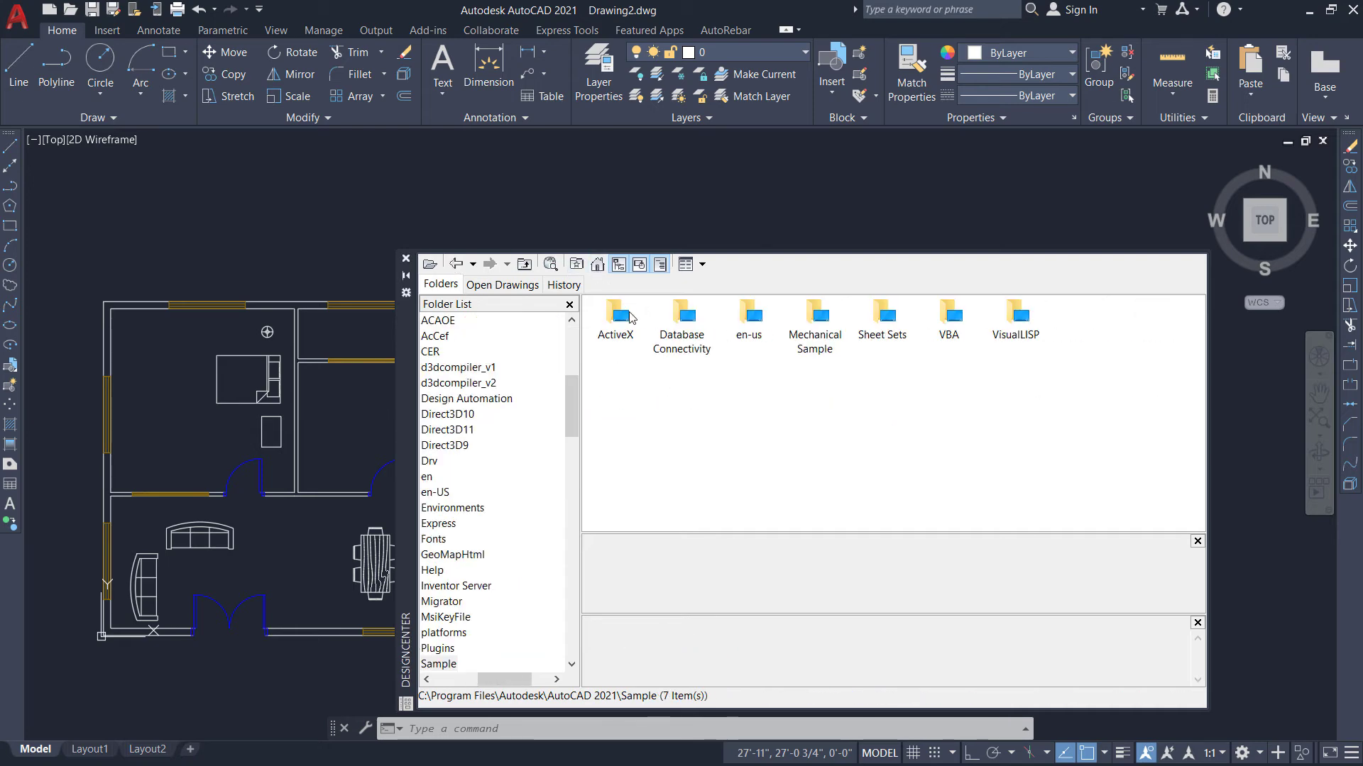
double_click(750, 316)
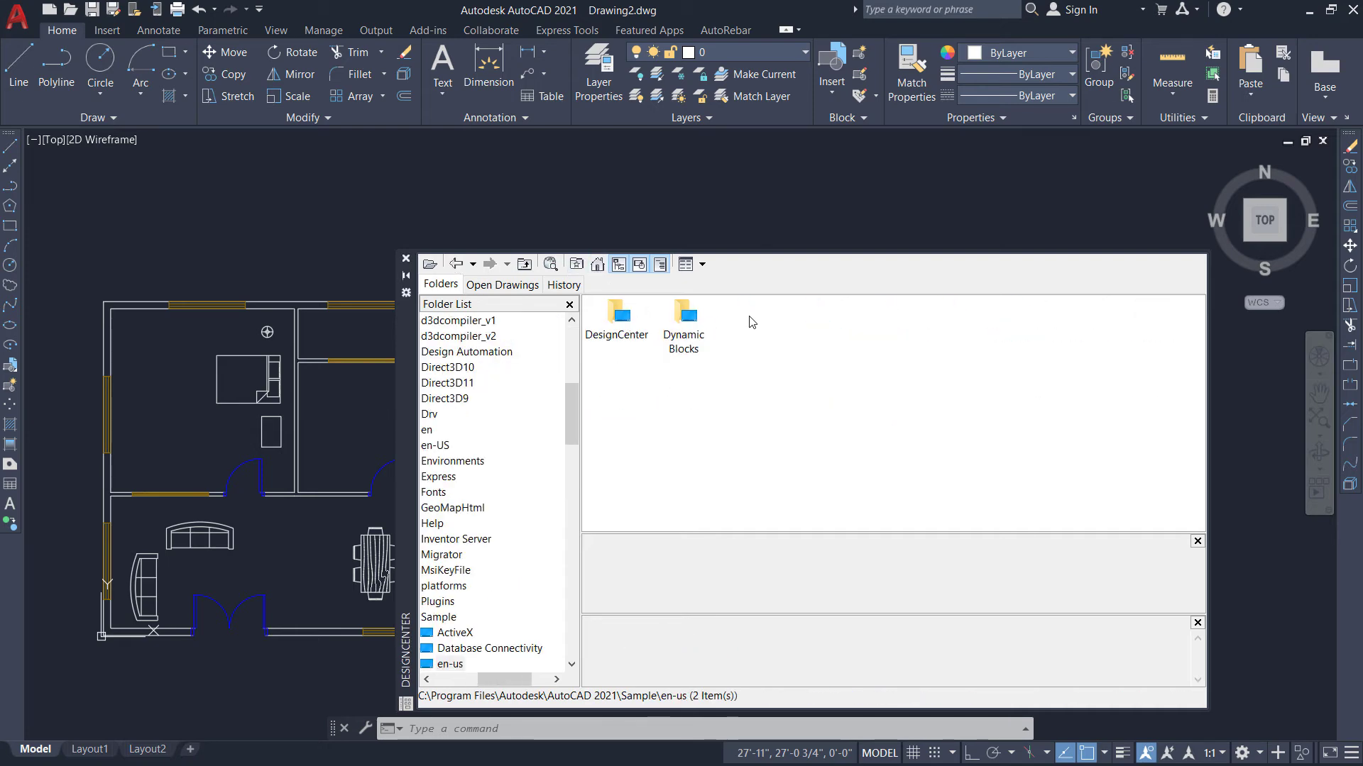
double_click(630, 331)
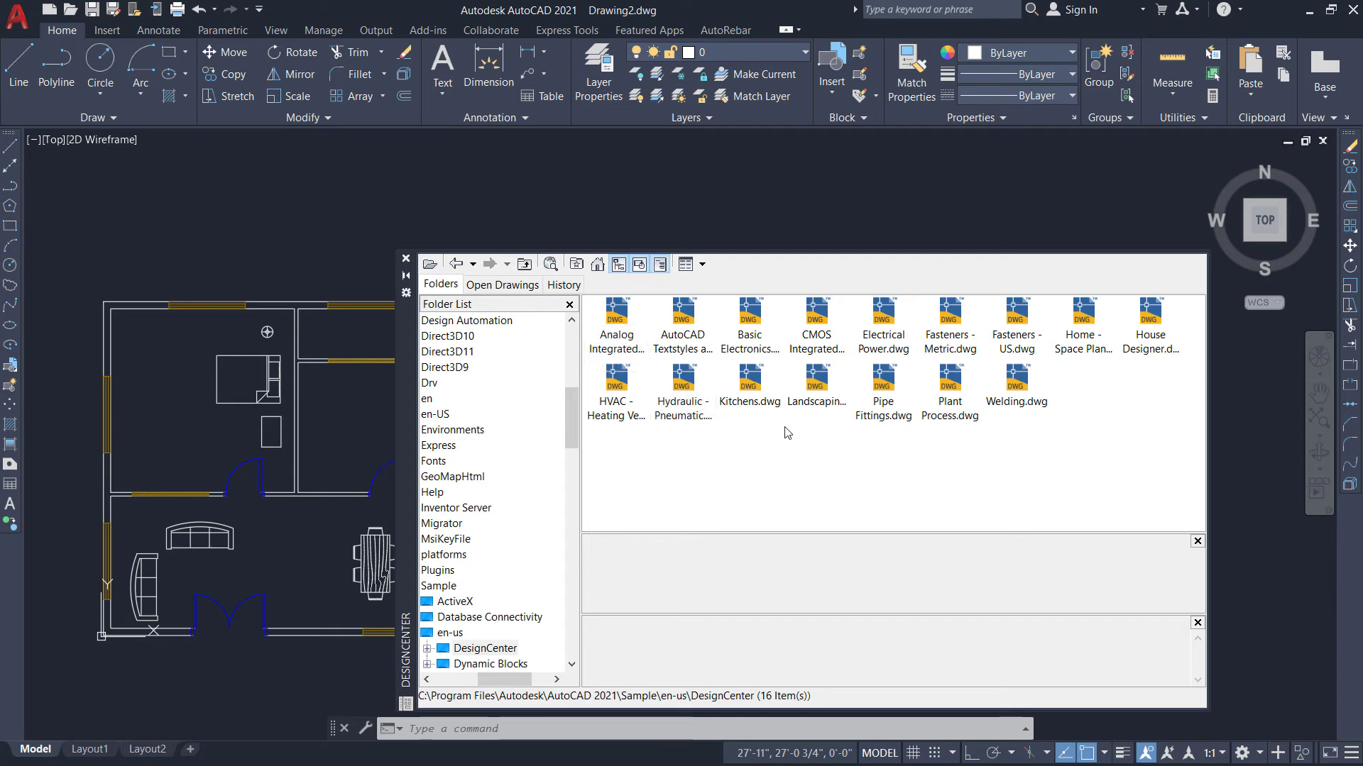
left_click(1080, 334)
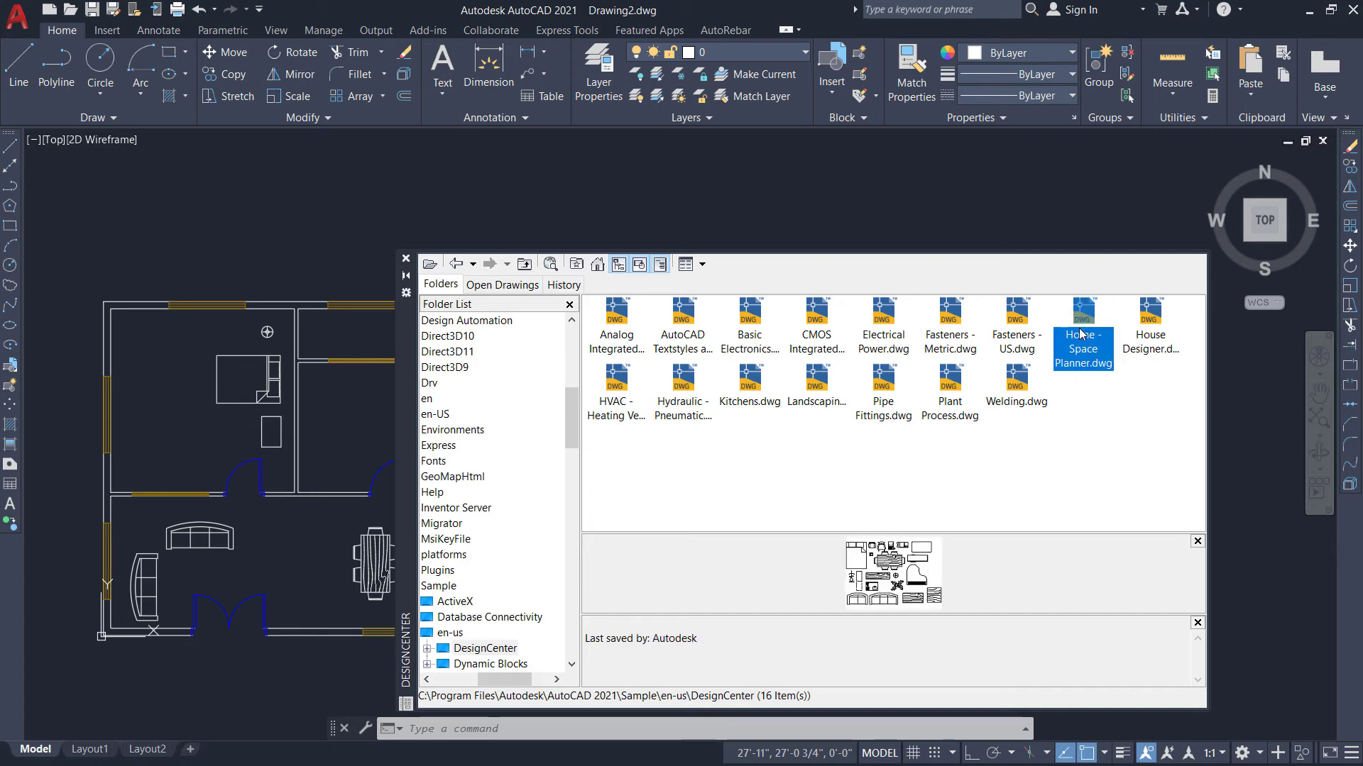
left_click(1151, 321)
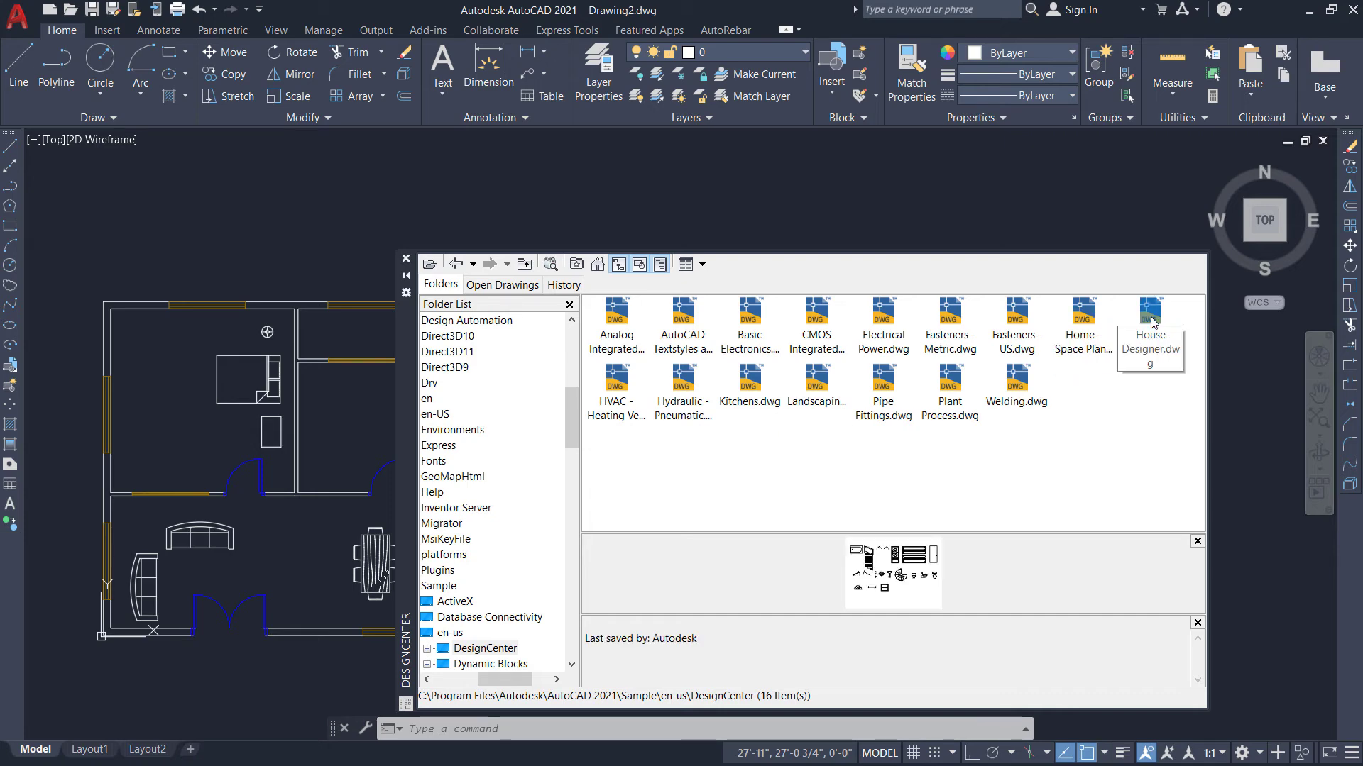
double_click(1150, 321)
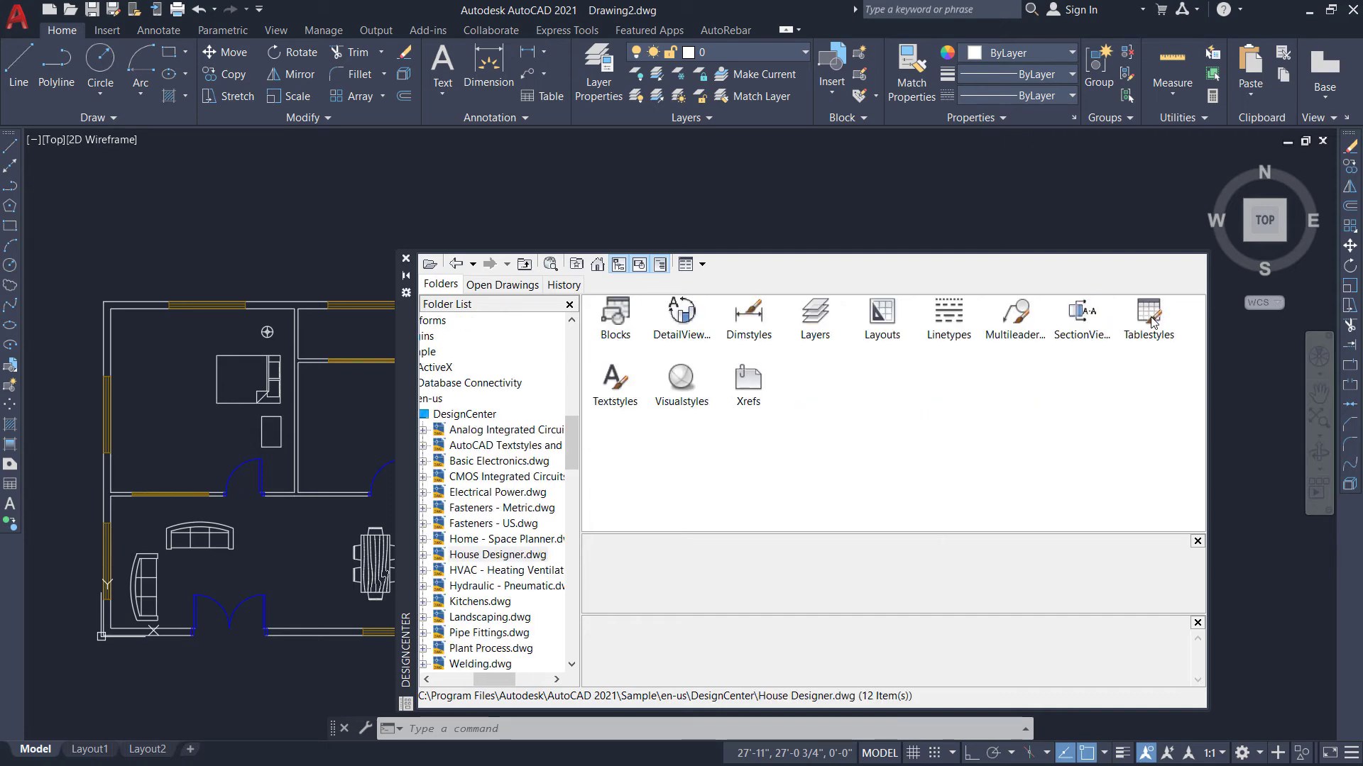
double_click(619, 320)
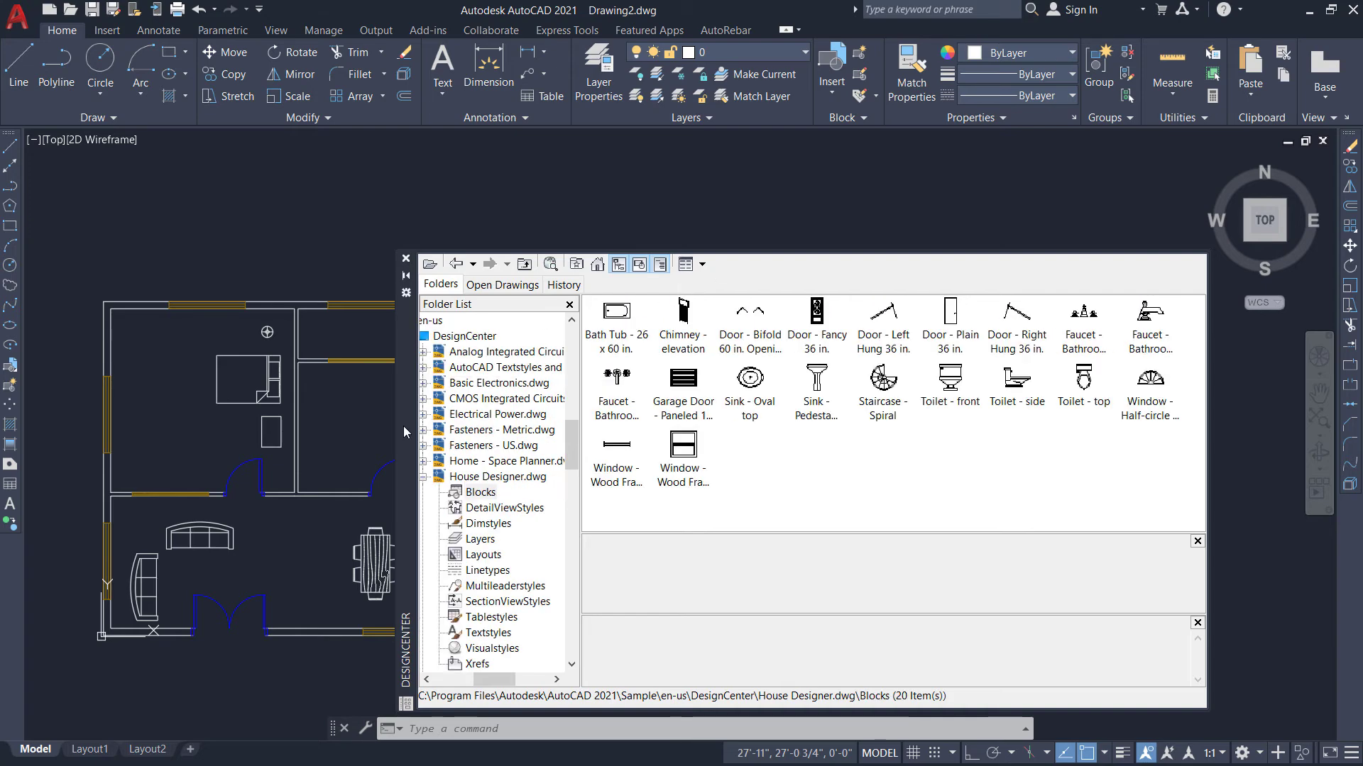
Move the DesignCenter palette off the middle rooms and insert the Bath Tub - 26 x 60 in. block above the floor plan.
left_click_drag(404, 426, 539, 342)
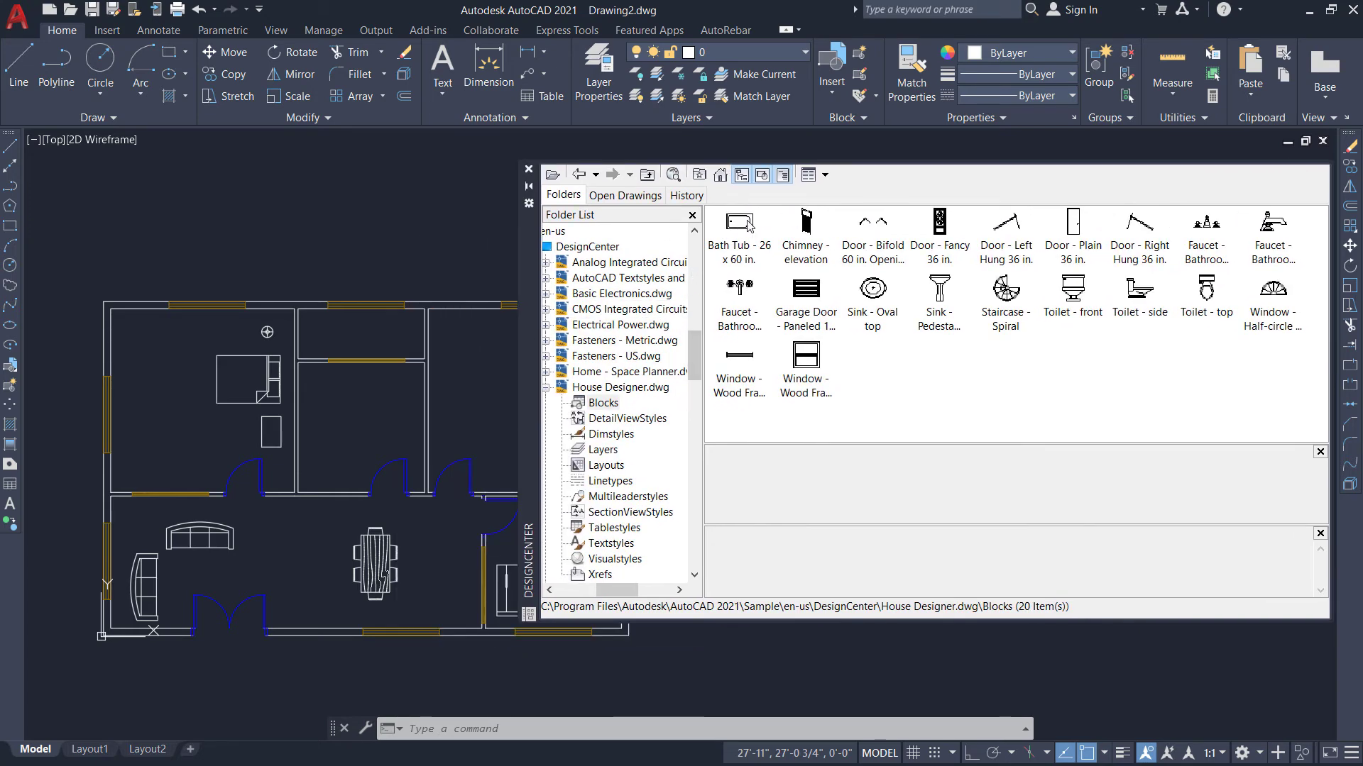
left_click_drag(749, 226, 389, 226)
left_click_drag(322, 186, 325, 185)
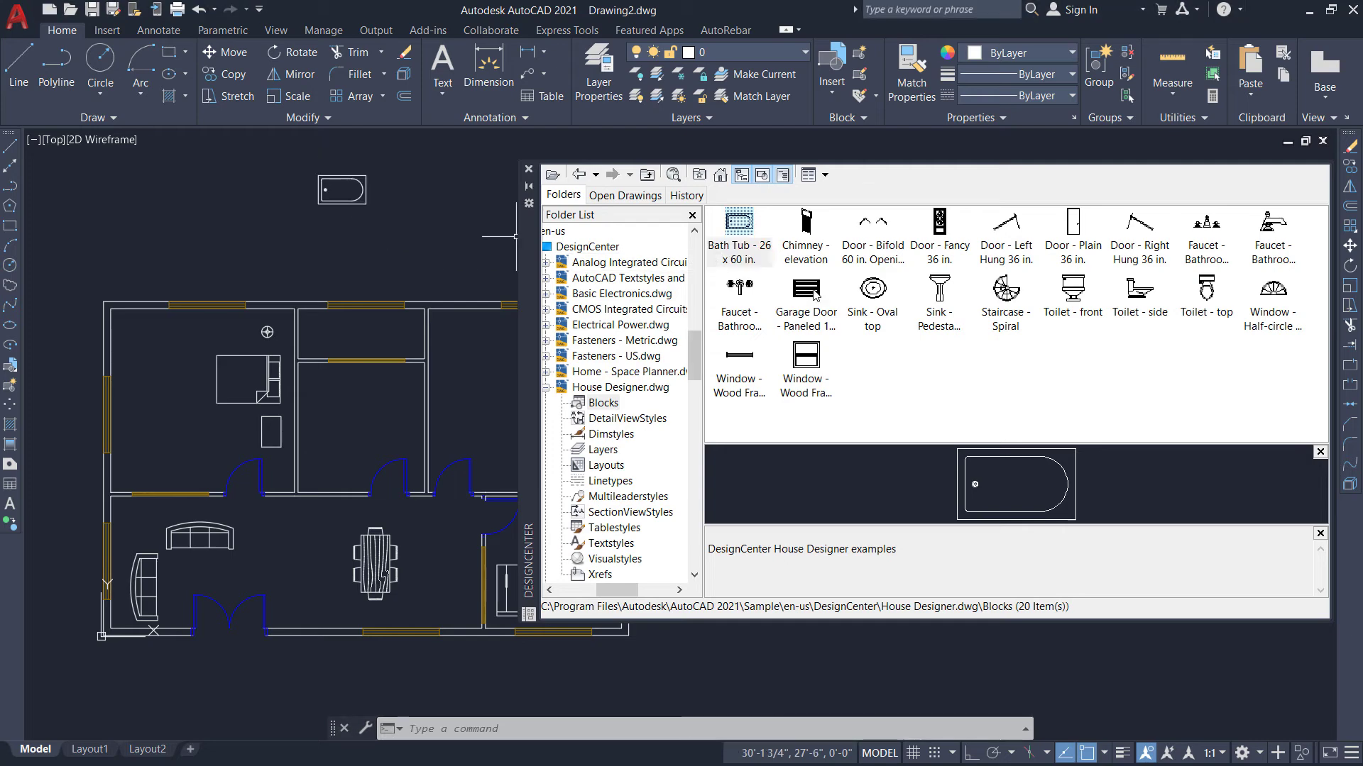
Insert the Sink - Oval top and Toilet - top blocks above the floor plan, and close DesignCenter.
left_click(875, 291)
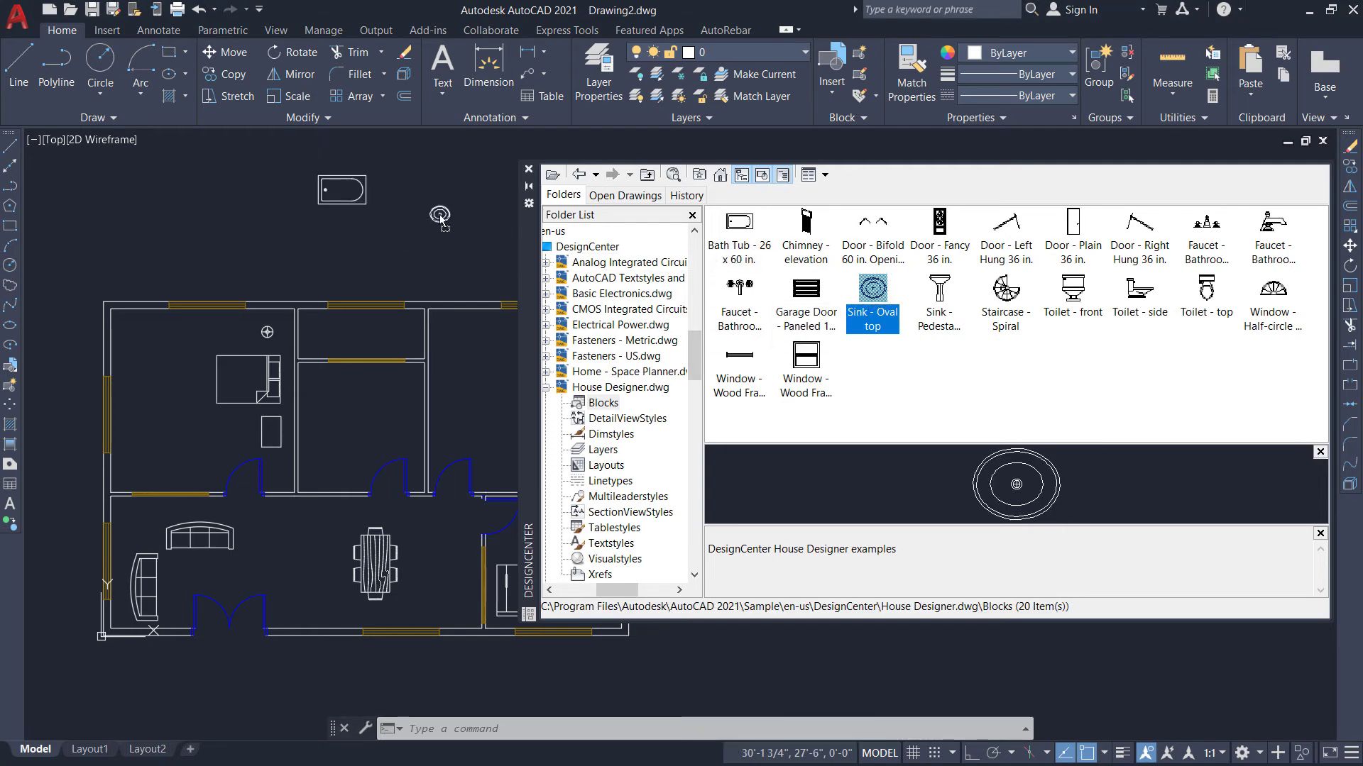
left_click_drag(440, 216, 444, 216)
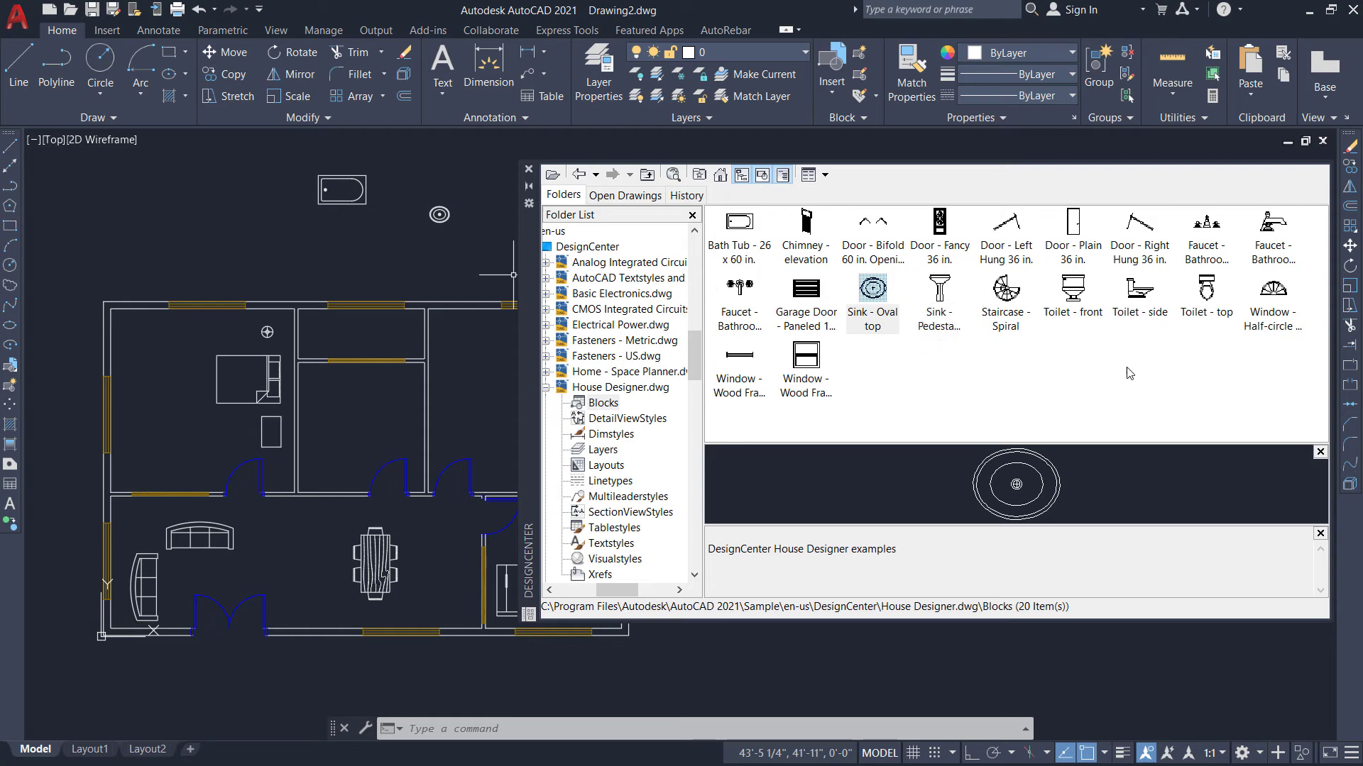
left_click(1204, 302)
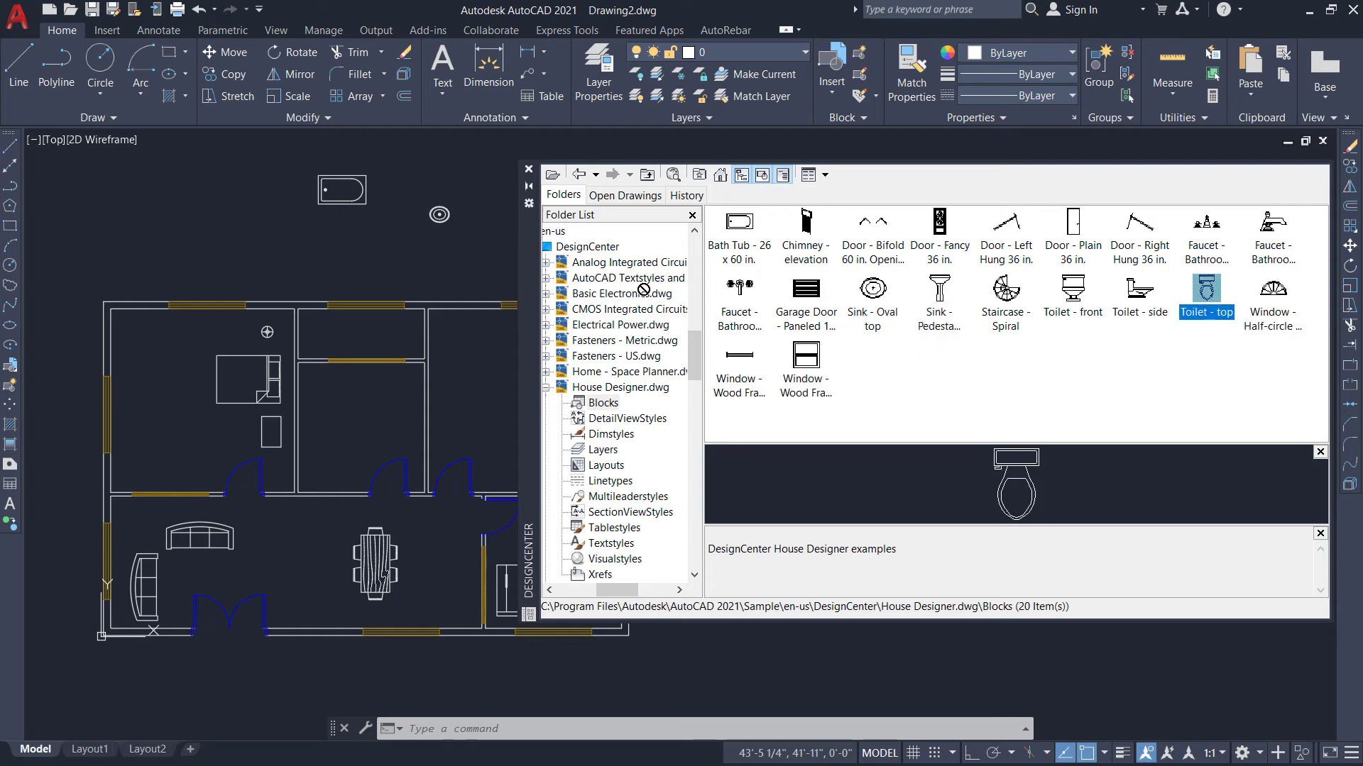
left_click_drag(385, 237, 397, 236)
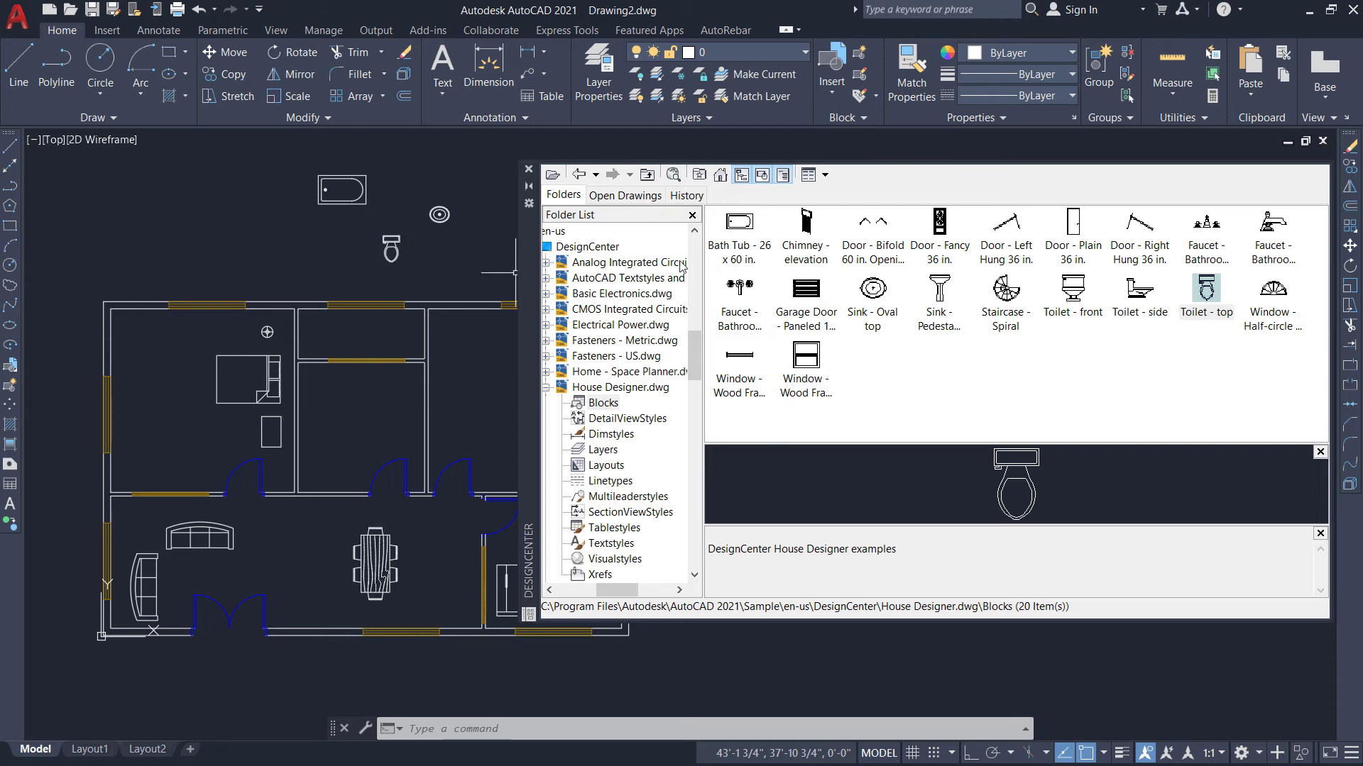
left_click(528, 170)
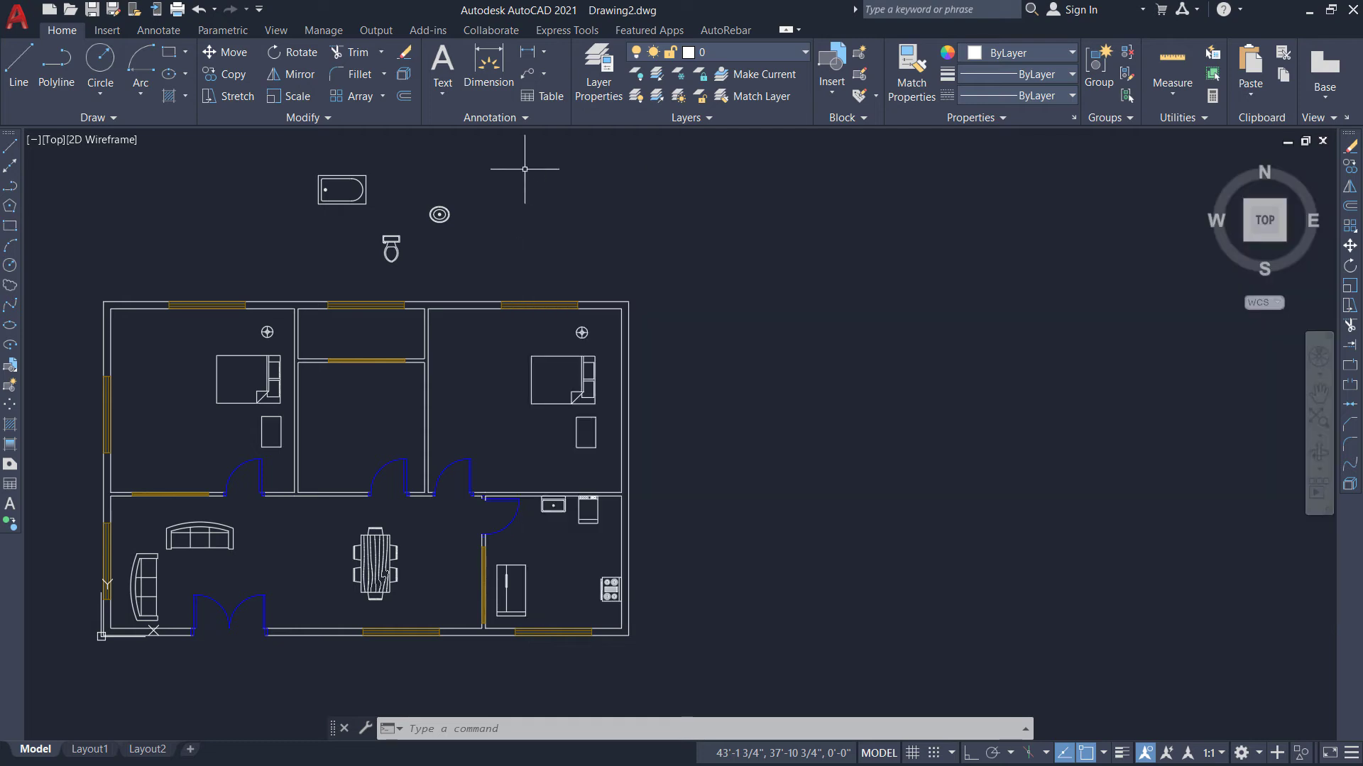
Move the bathtub by its upper-left corner onto the inner face of the middle room's left wall.
scroll(362, 227, "up", 2)
scroll(334, 242, "down", 2)
left_click(289, 169)
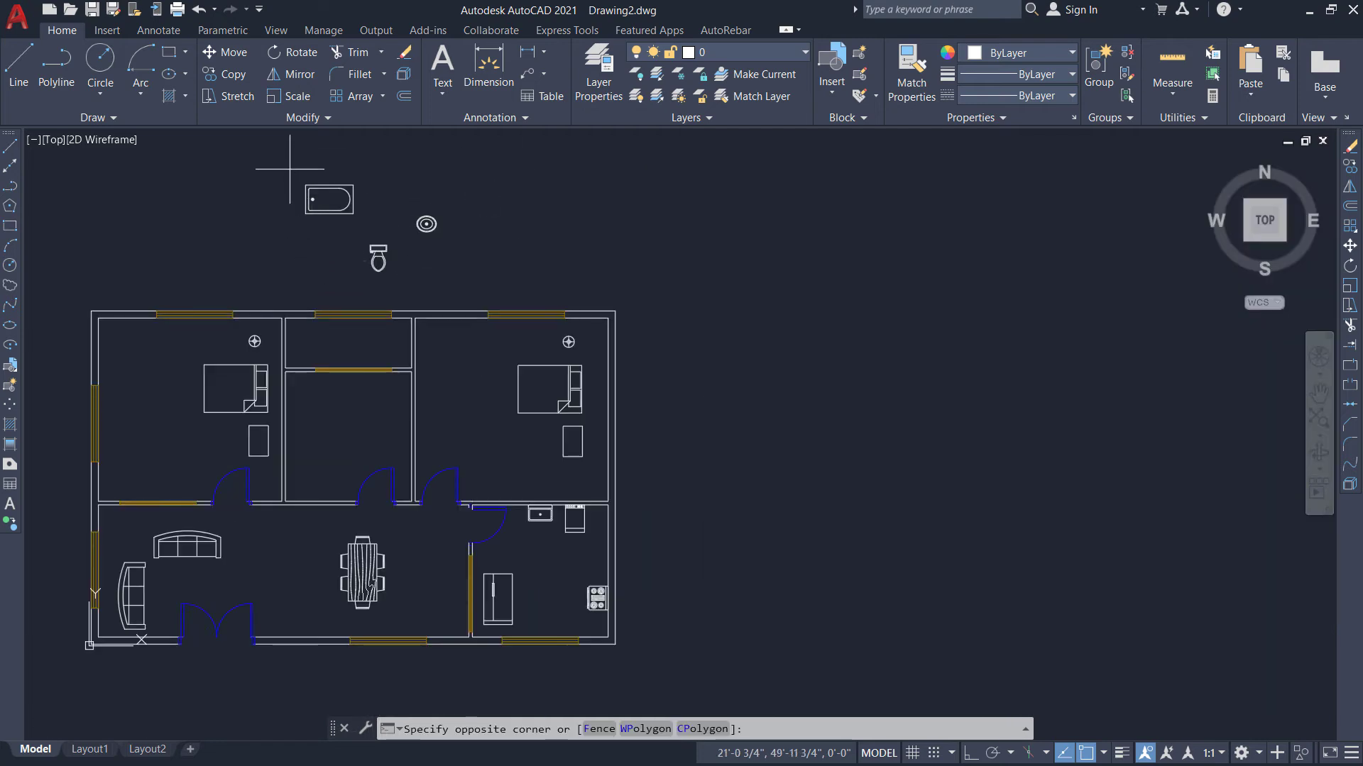
left_click(356, 223)
scroll(301, 164, "up", 2)
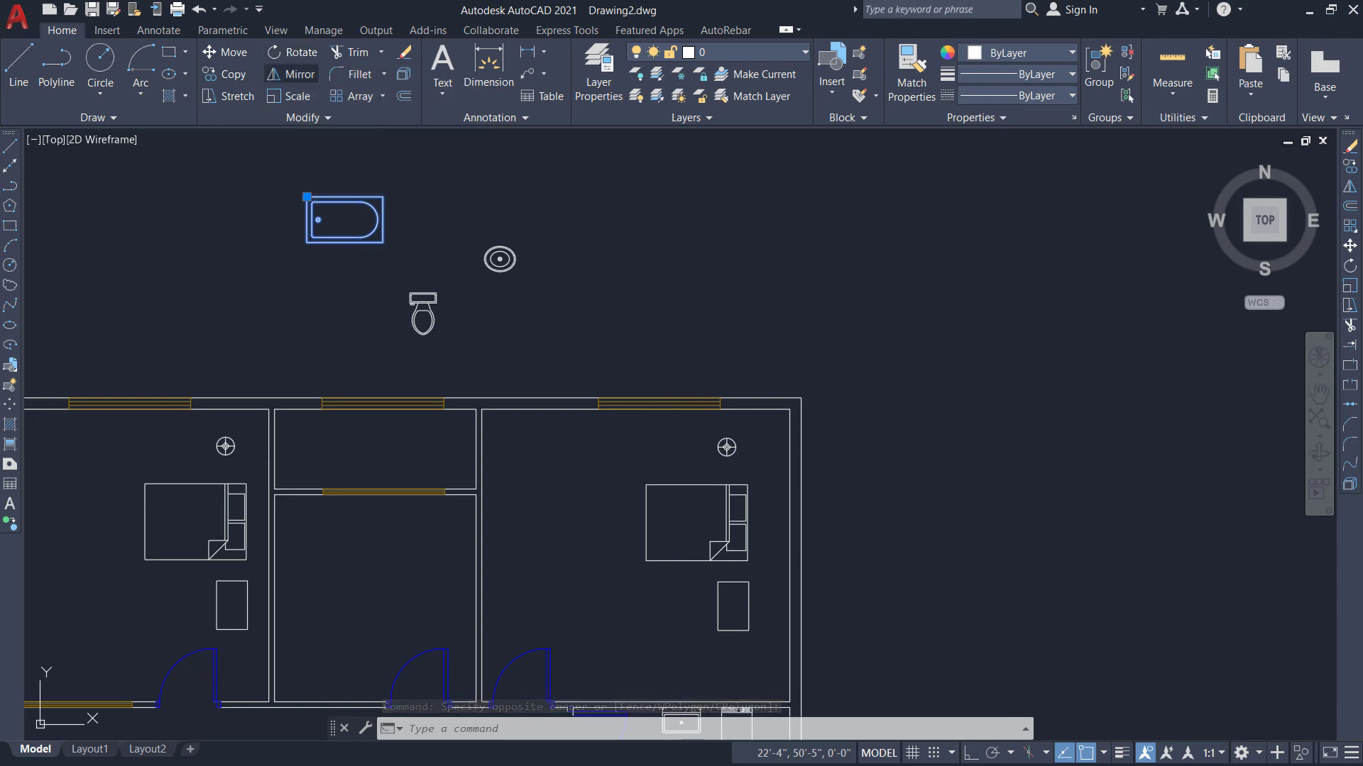
left_click(227, 53)
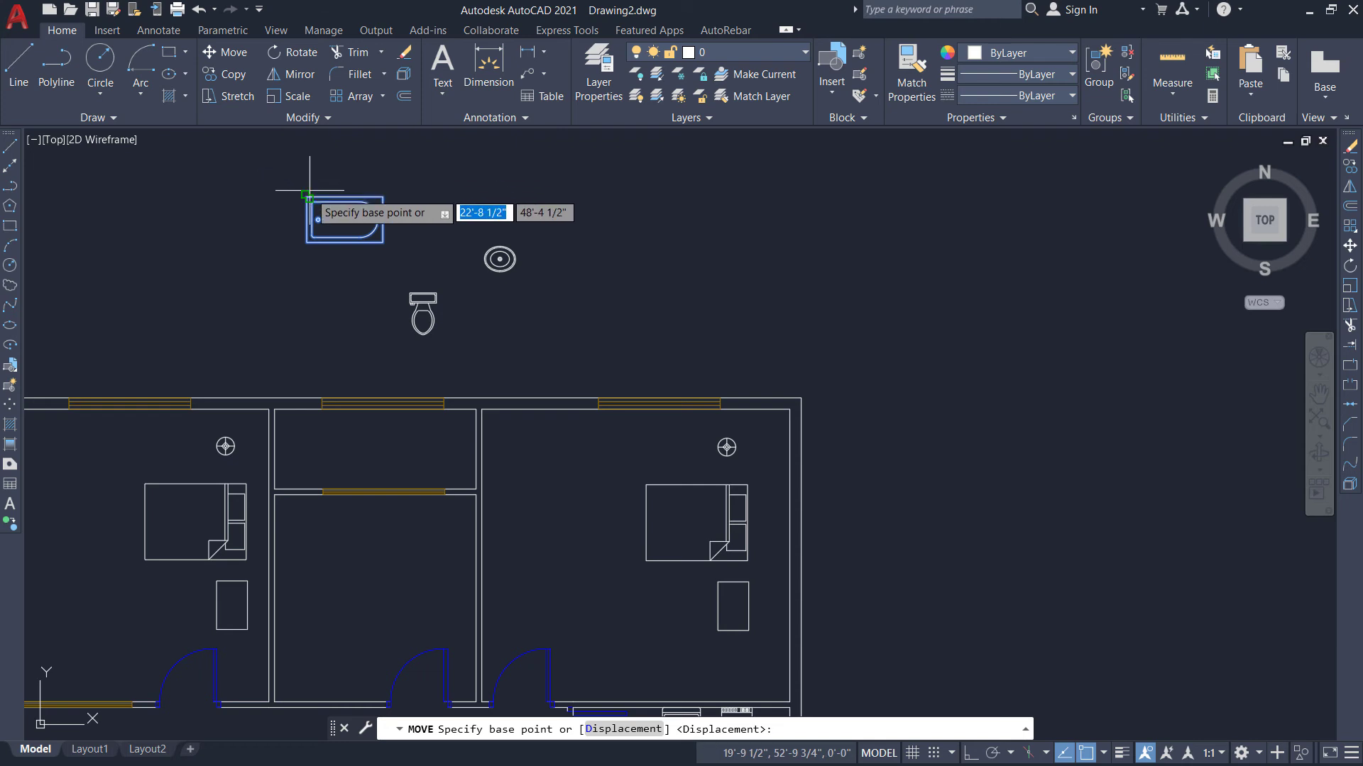
left_click(307, 198)
scroll(293, 201, "down", 2)
scroll(298, 418, "up", 4)
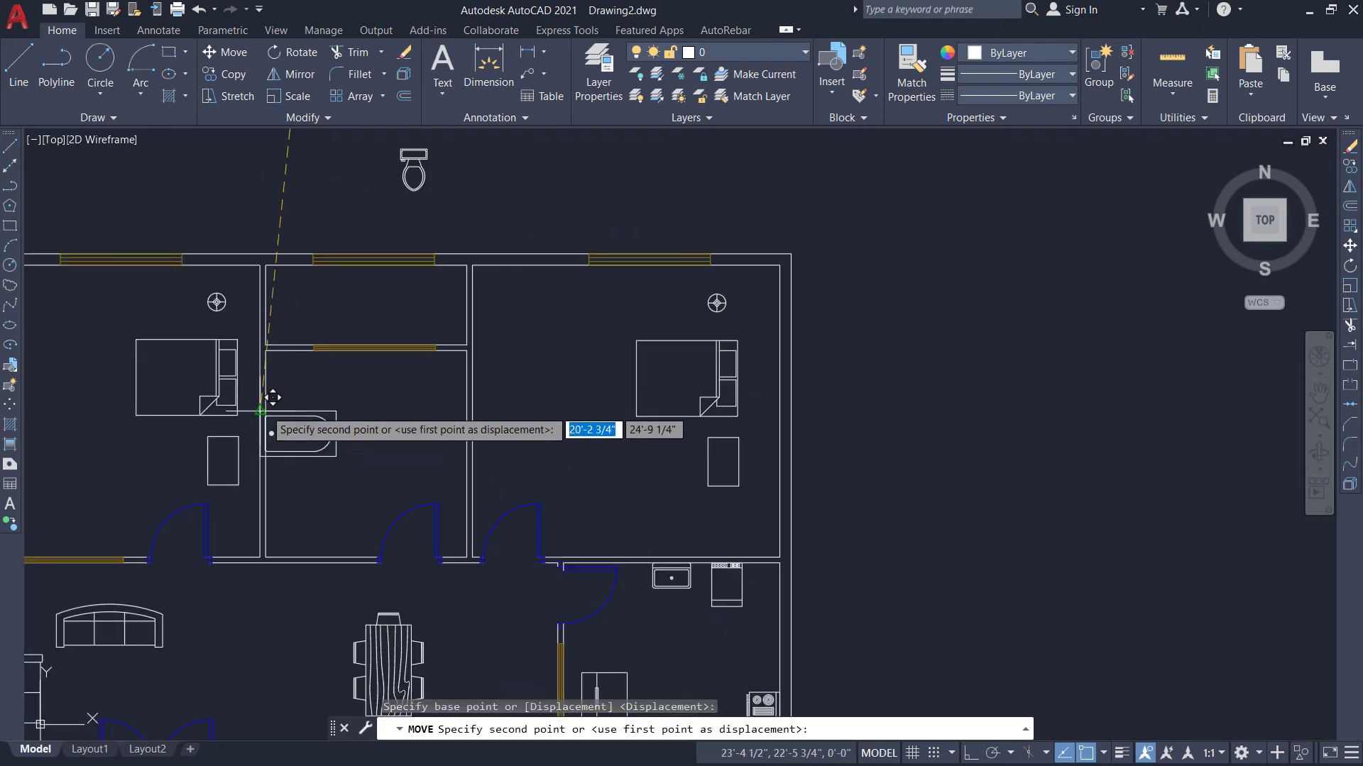
scroll(288, 396, "up", 3)
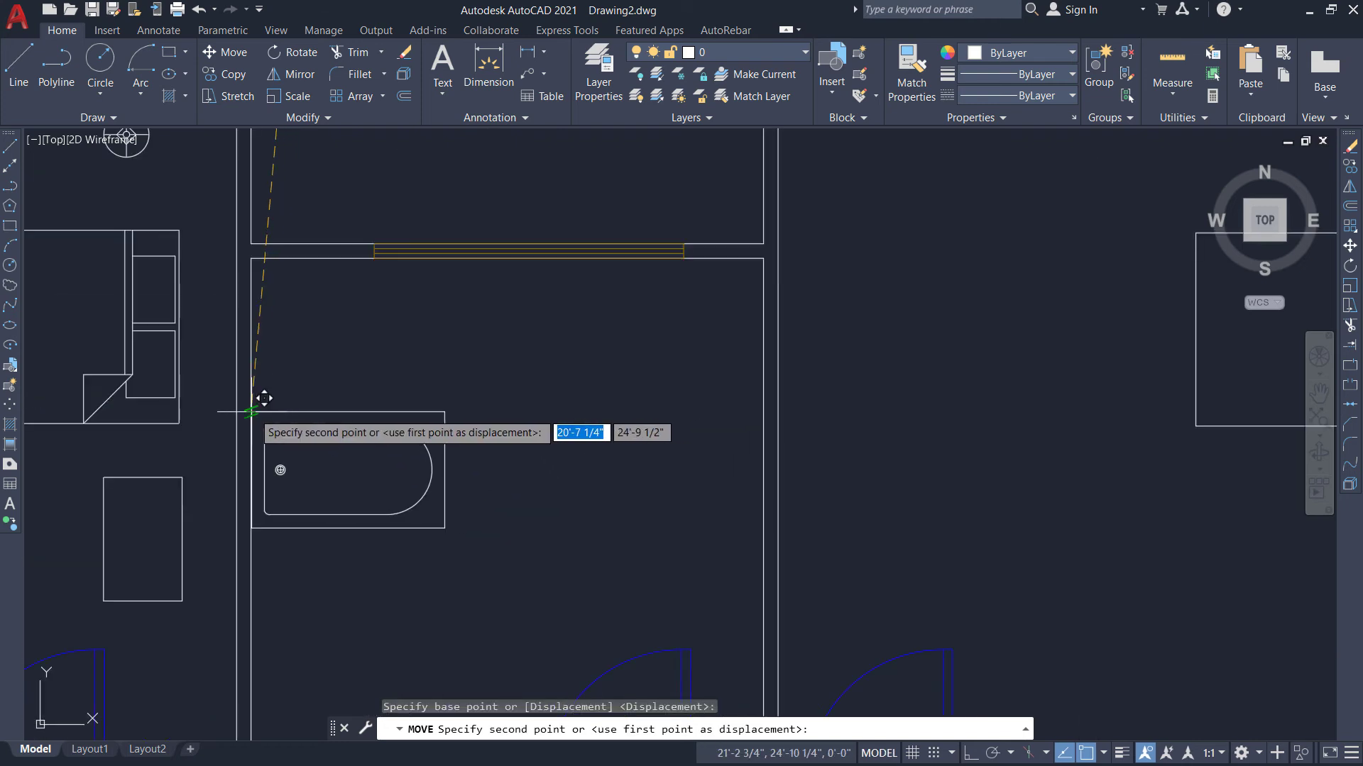
left_click(264, 399)
Rotate the bathtub a quarter turn clockwise about the midpoint of its upper edge, with ortho mode on.
left_click(489, 564)
left_click(326, 379)
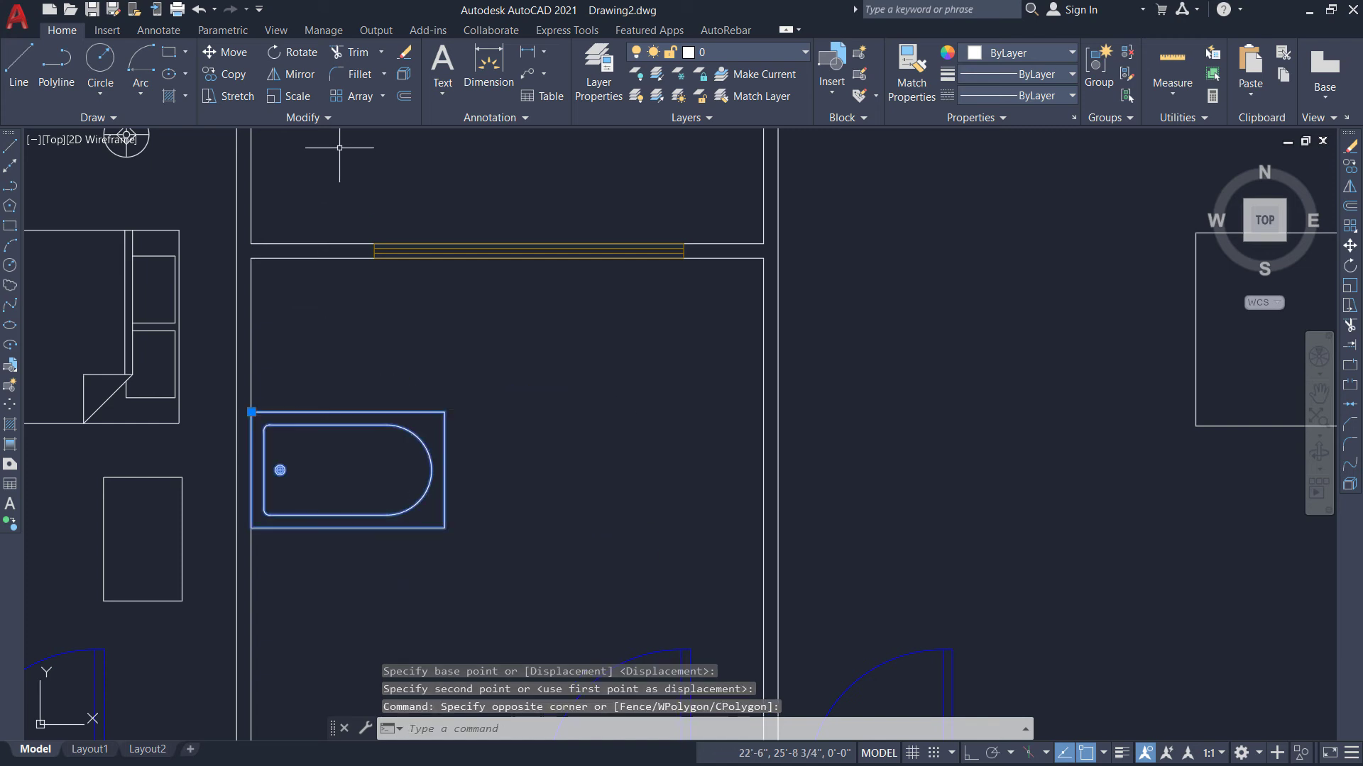
left_click(294, 52)
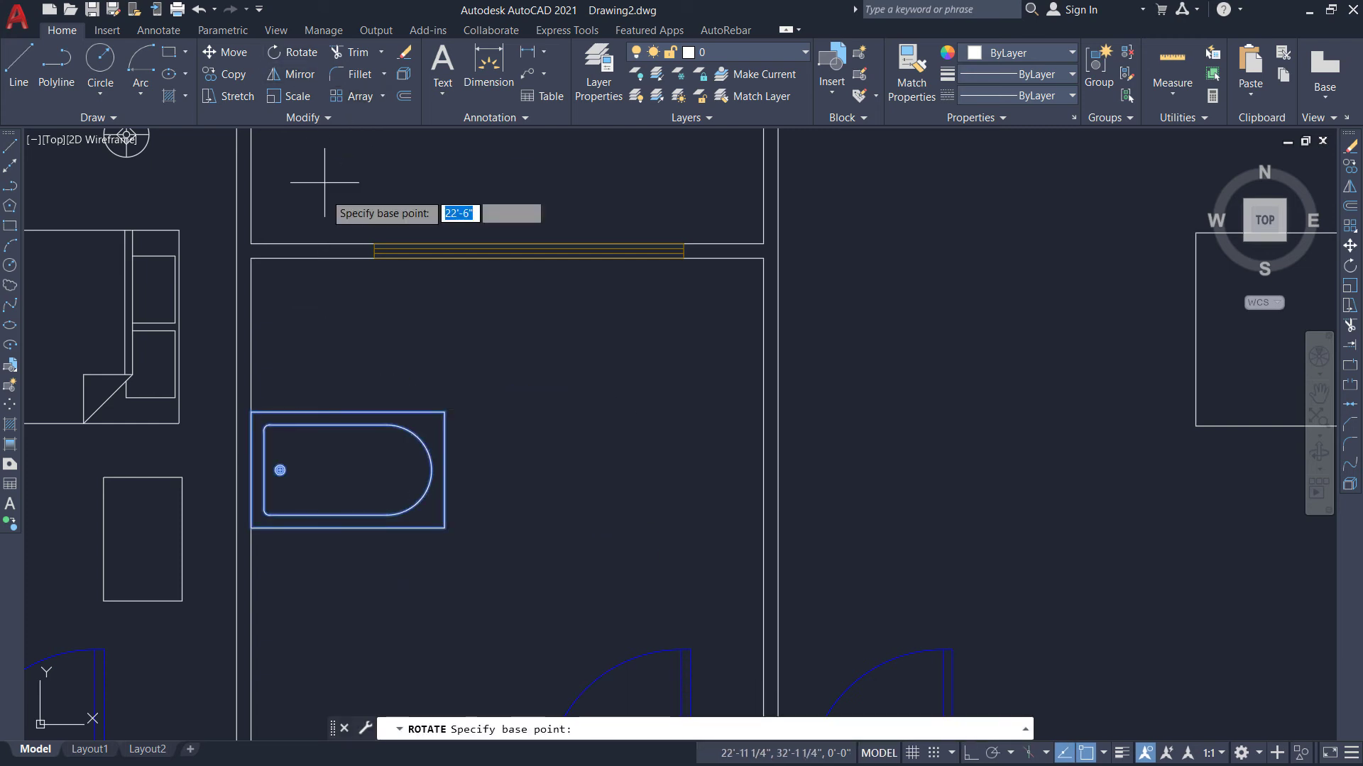
left_click(348, 411)
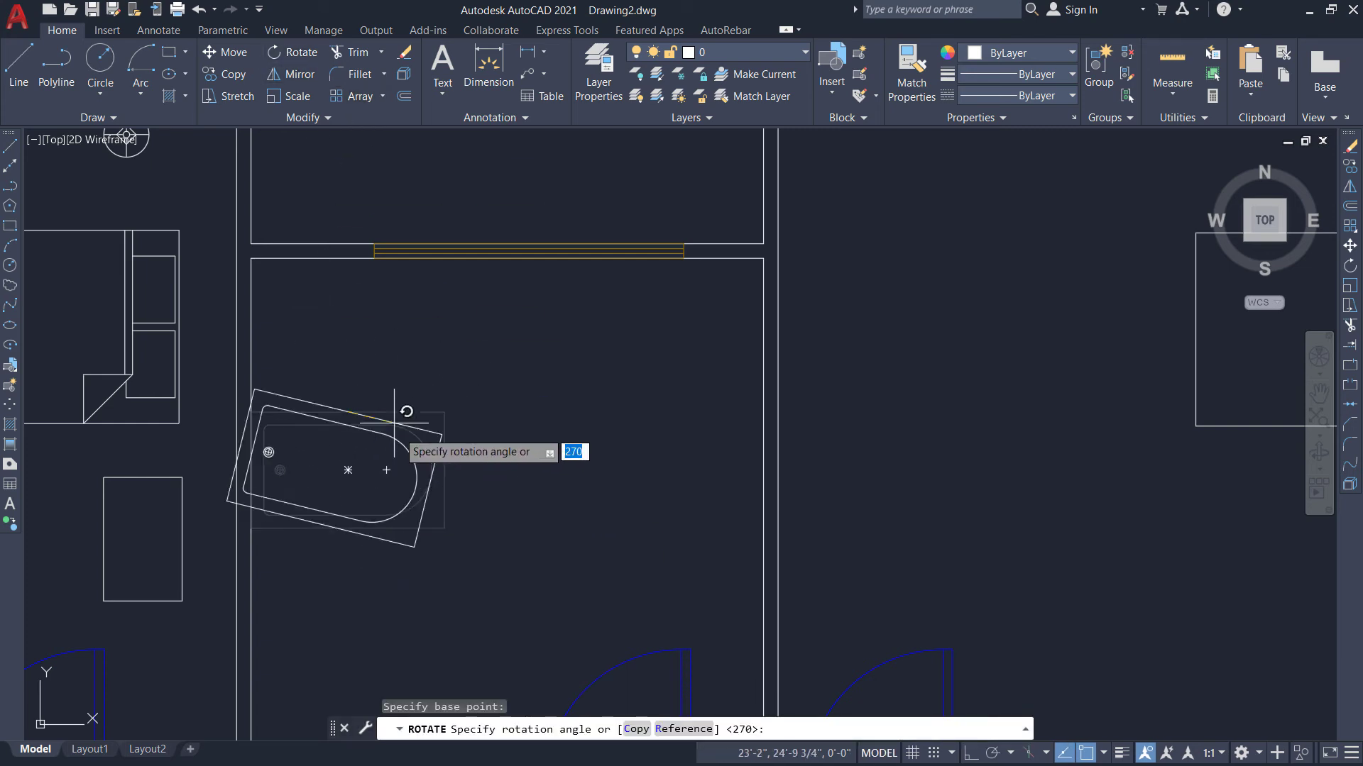
left_click(339, 561)
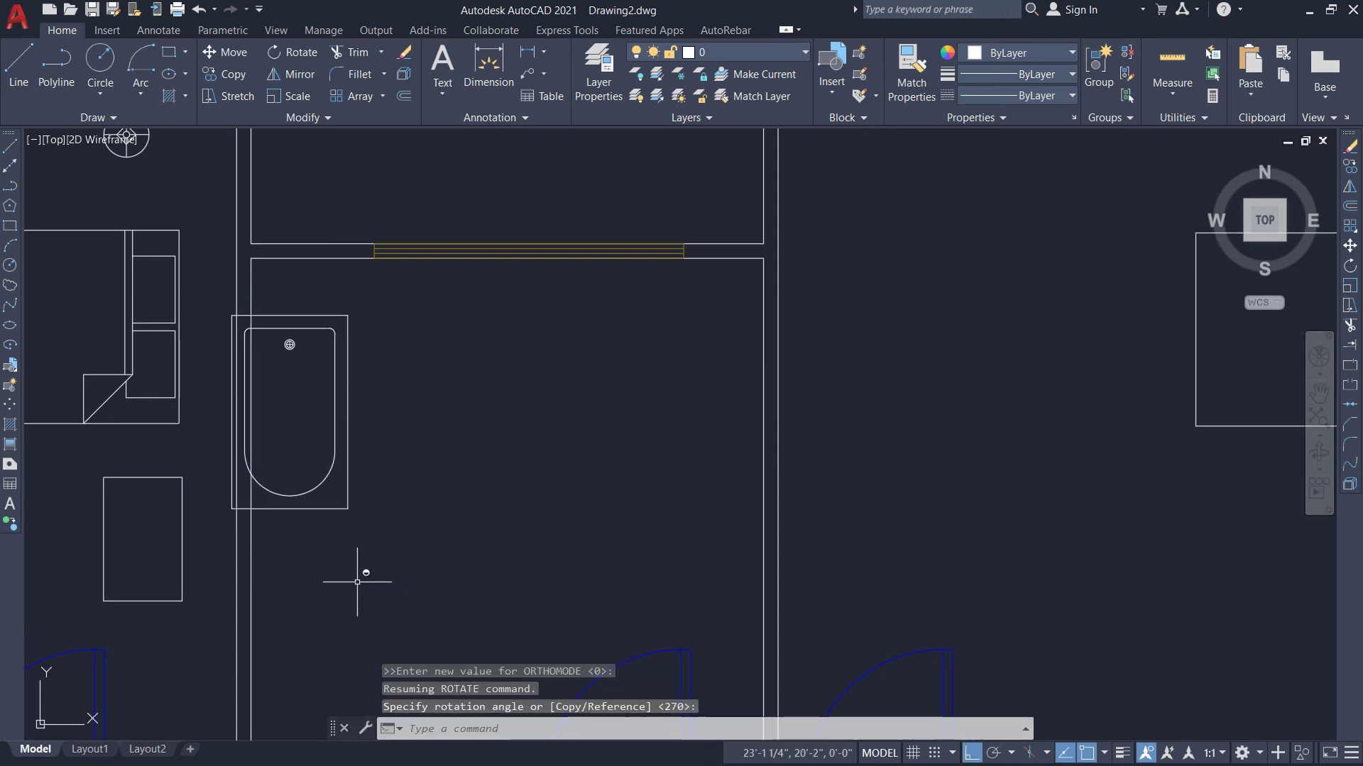
Move the rotated bathtub by its upper-left corner onto the inner face of the bathroom's left wall, with ortho mode off.
left_click(365, 570)
left_click(312, 234)
left_click(234, 52)
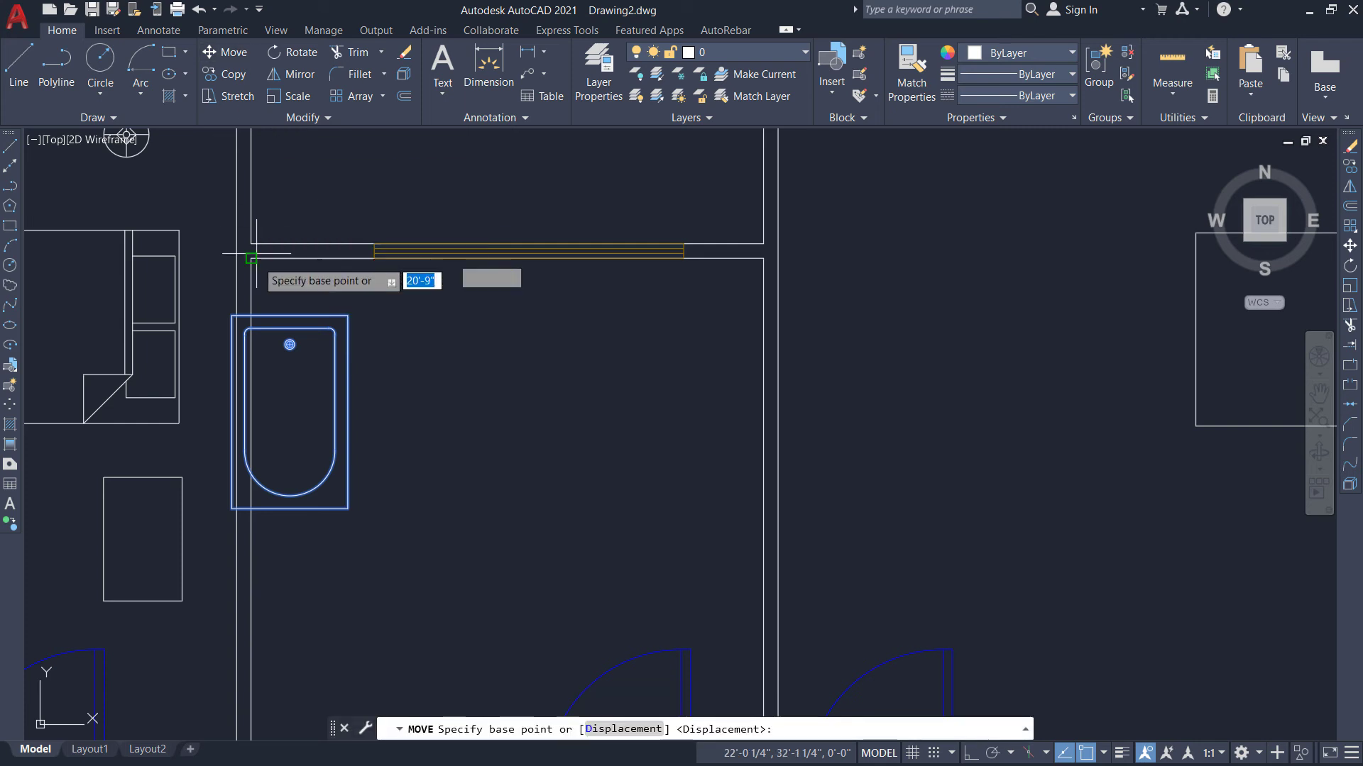
left_click(231, 315)
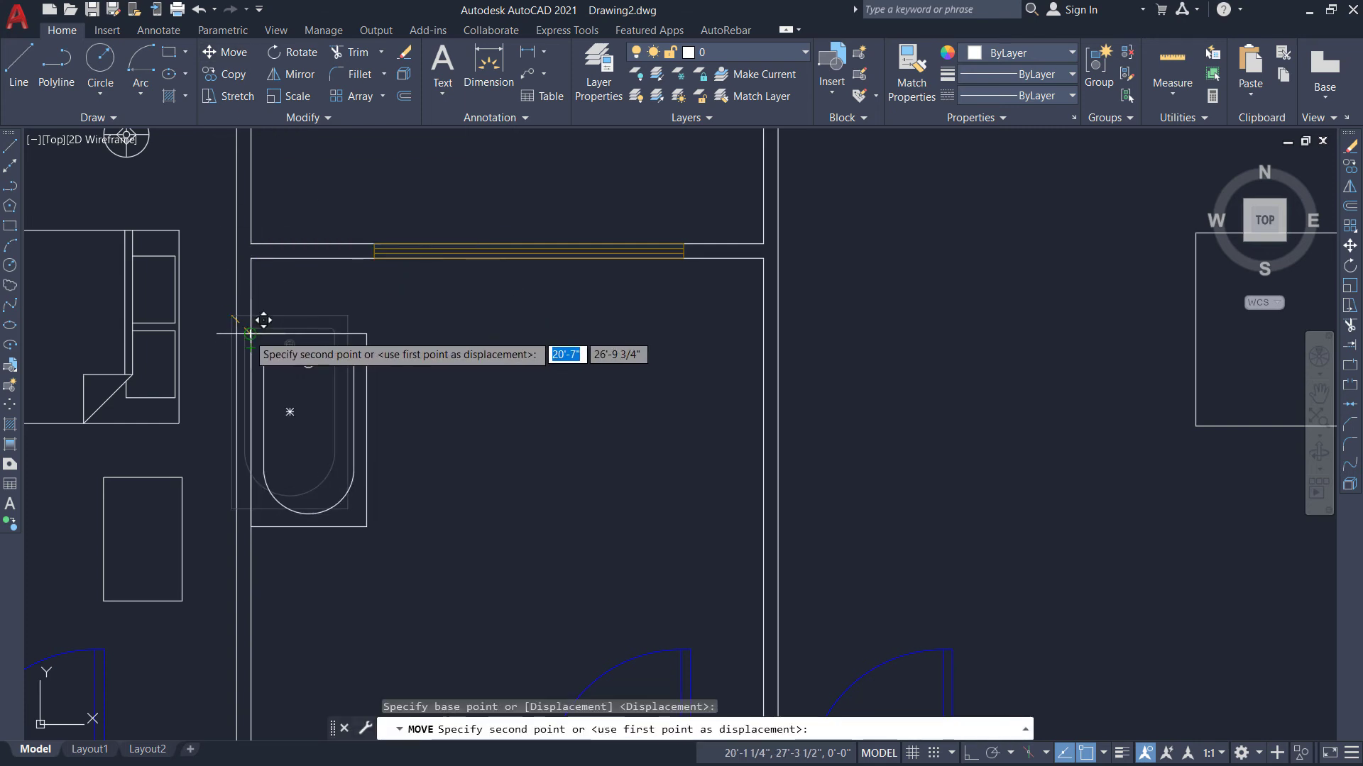
left_click(251, 332)
Move the toilet by its tank's upper-left corner into the upper right part of the bathroom.
scroll(289, 322, "down", 2)
scroll(308, 354, "down", 5)
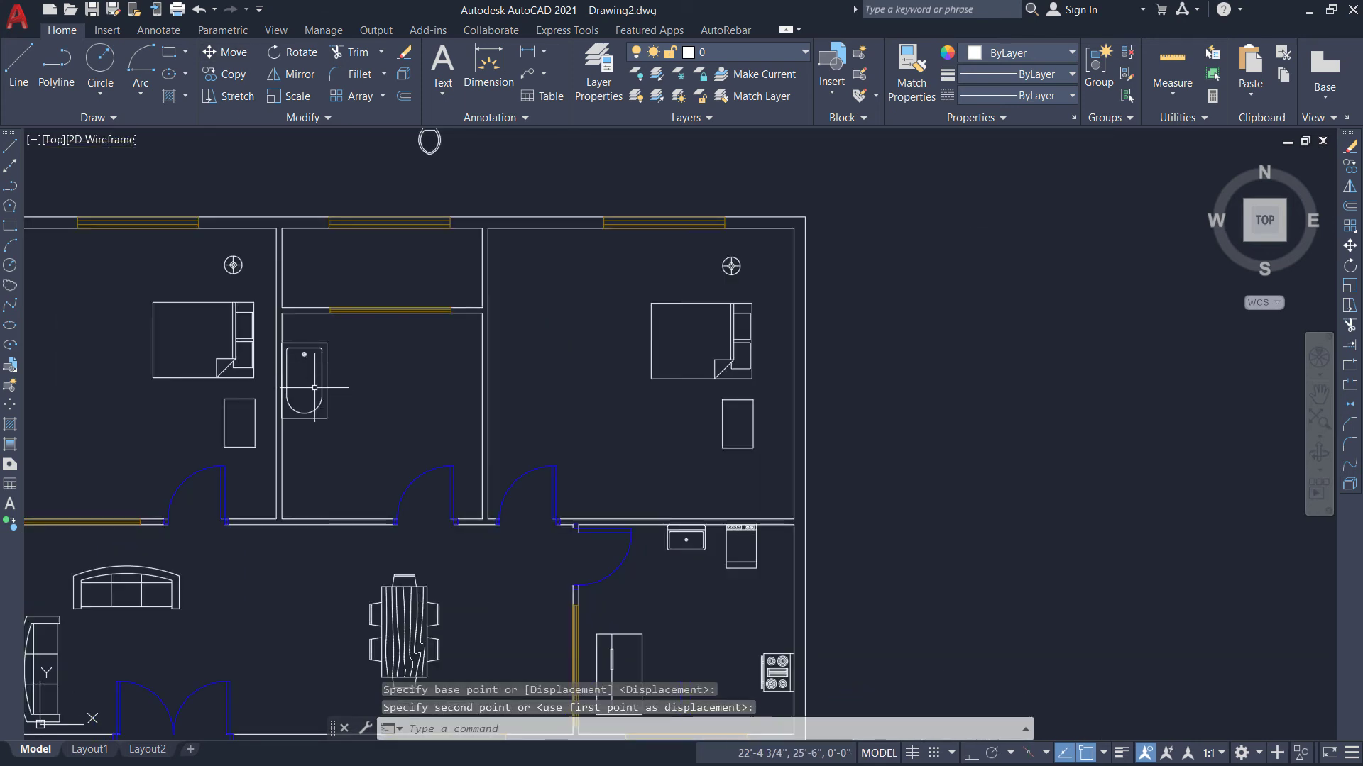
scroll(362, 277, "up", 3)
left_click(350, 146)
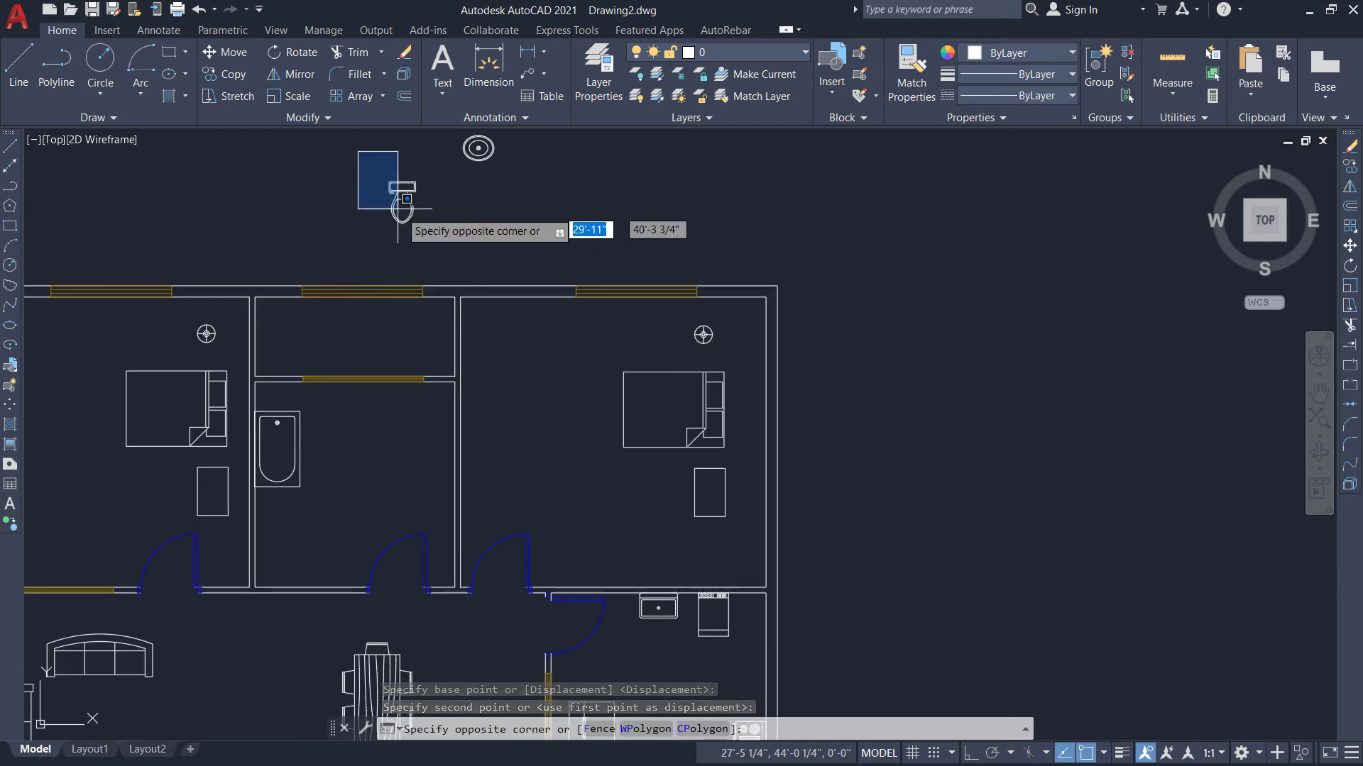
left_click(447, 237)
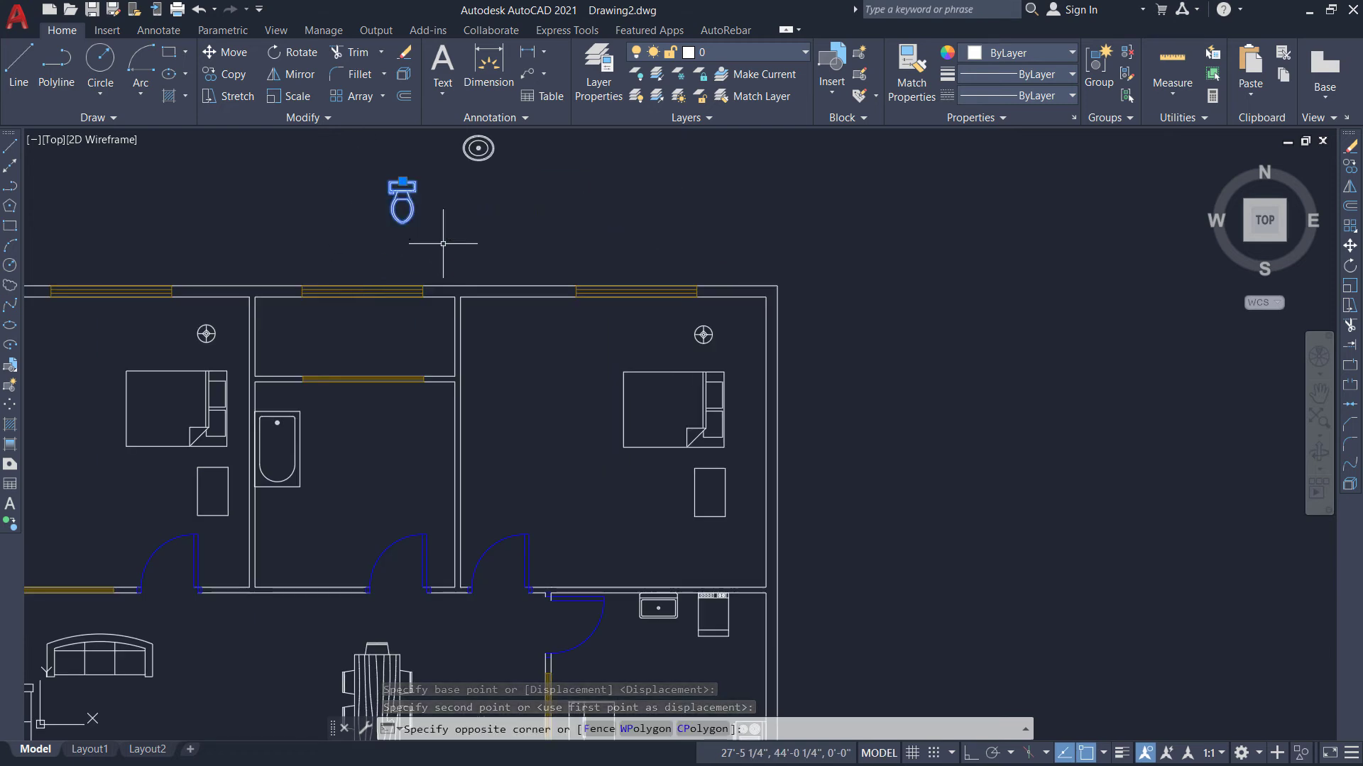
left_click(242, 62)
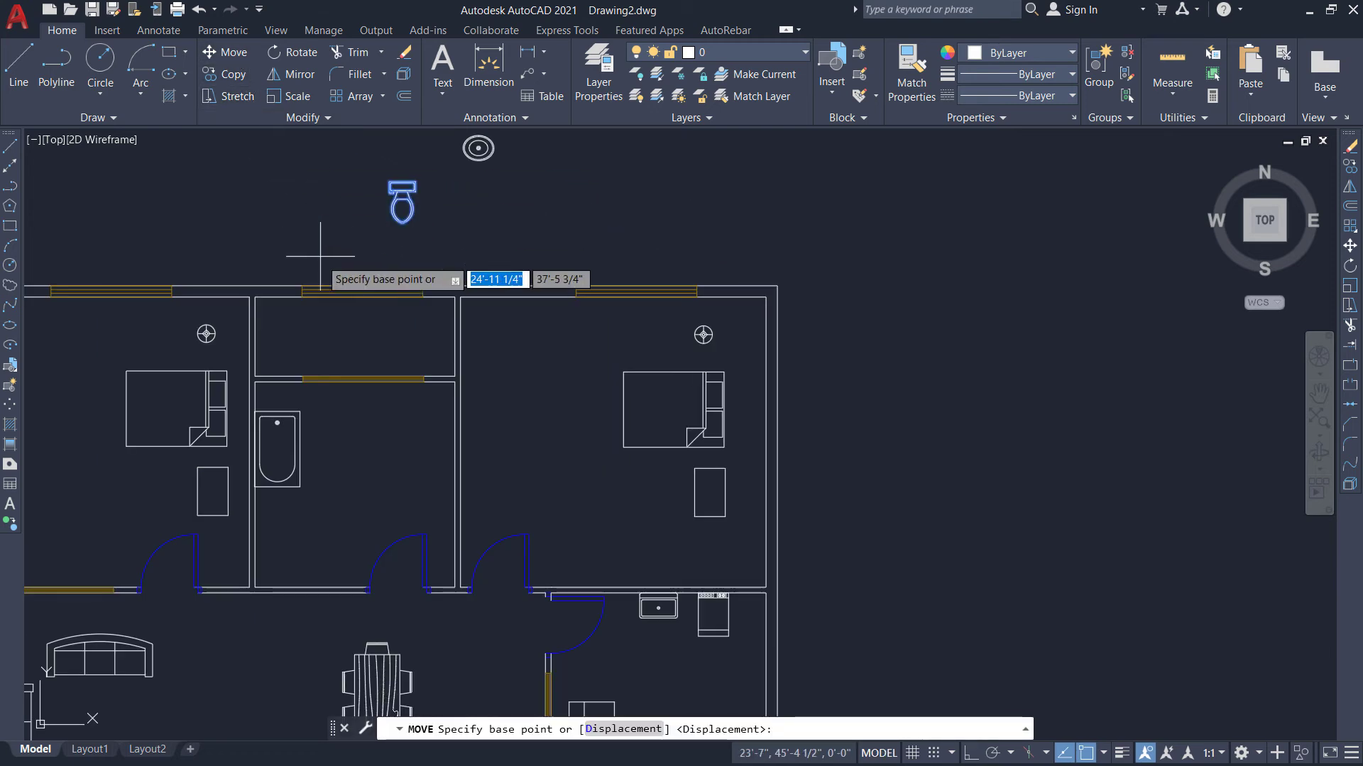
left_click(389, 183)
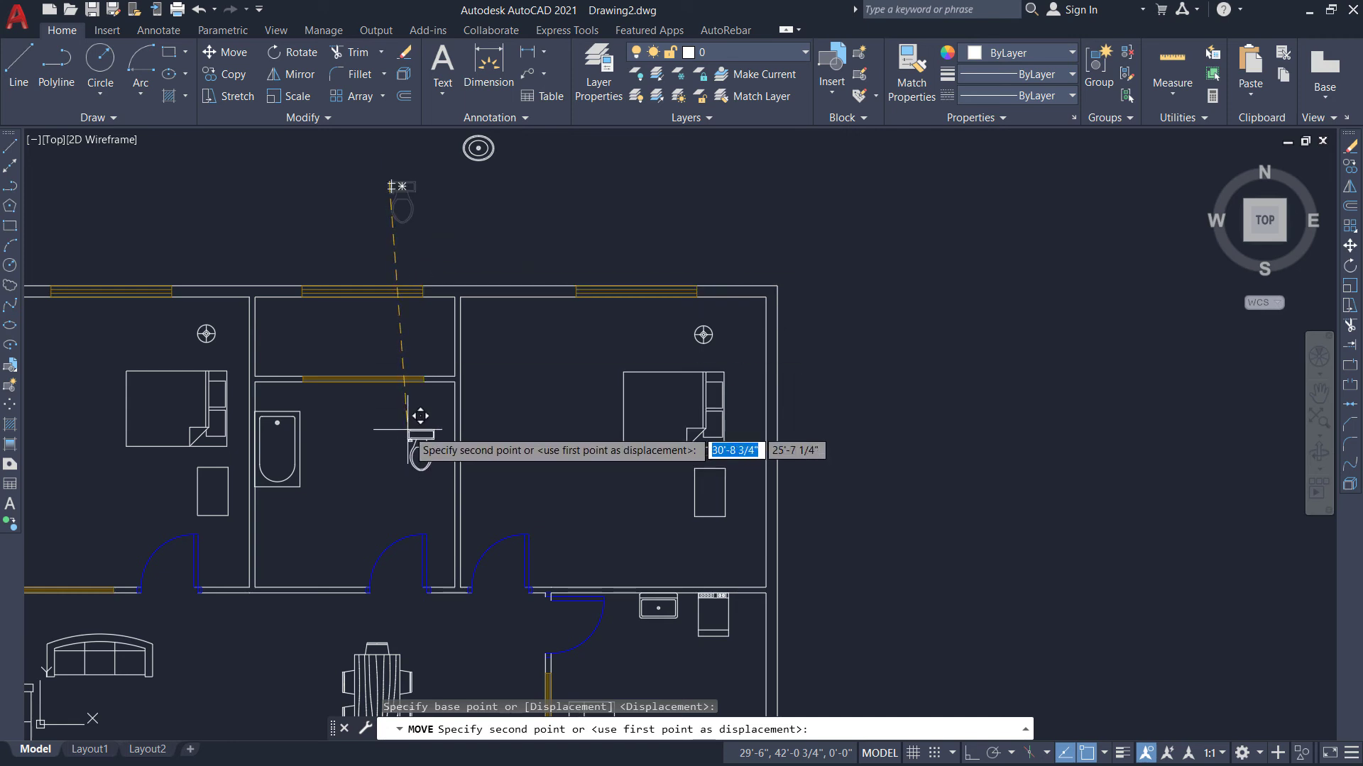
left_click(411, 397)
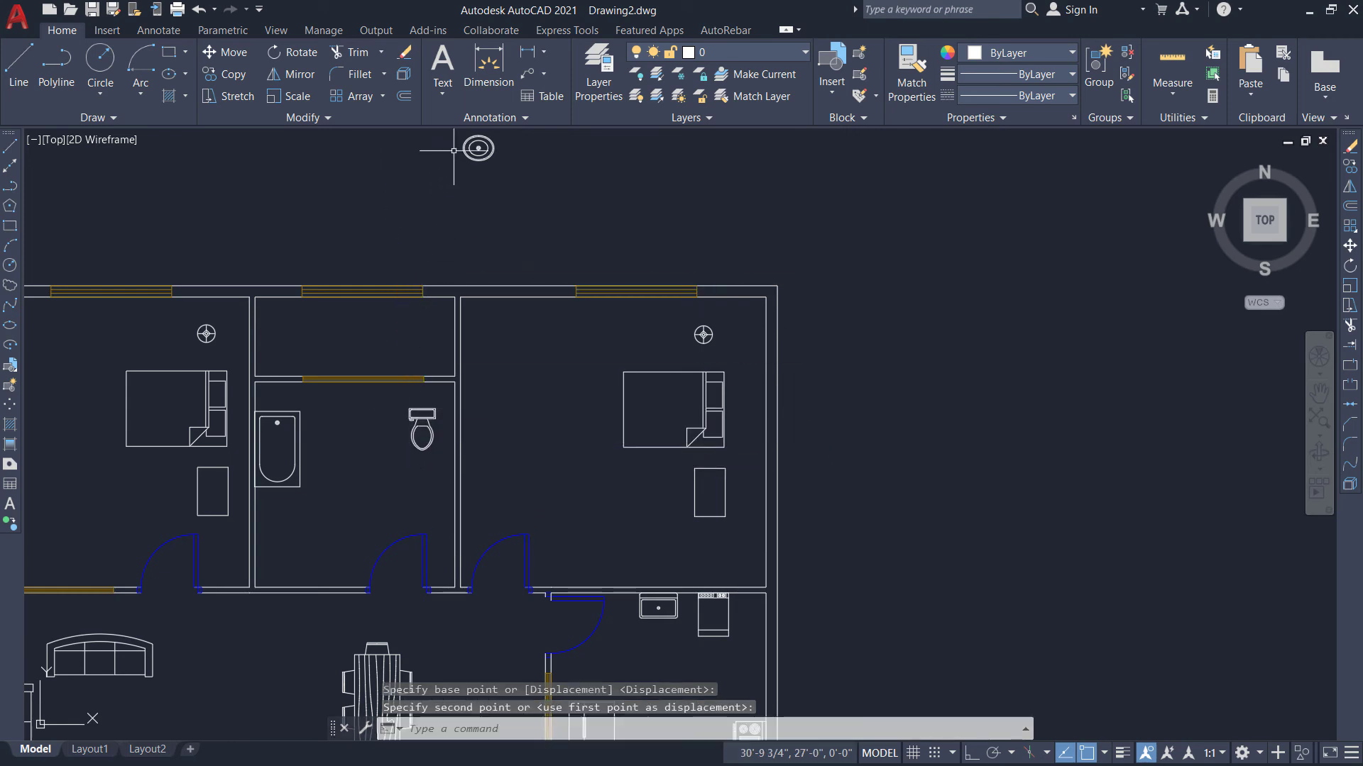
Move the toilet by its tank's upper-right corner straight up against the bathroom's upper wall, with ortho mode on.
scroll(419, 396, "up", 3)
left_click(359, 397)
left_click(455, 488)
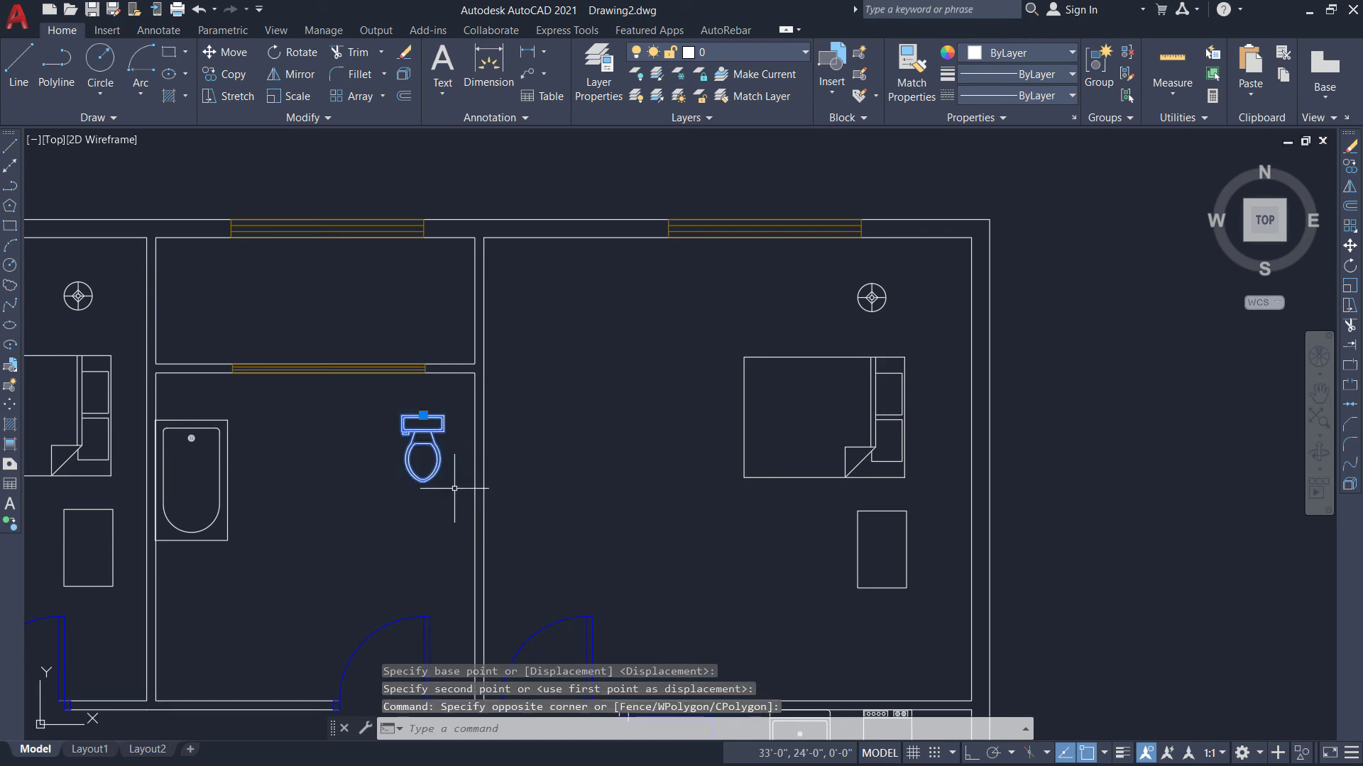
left_click(235, 55)
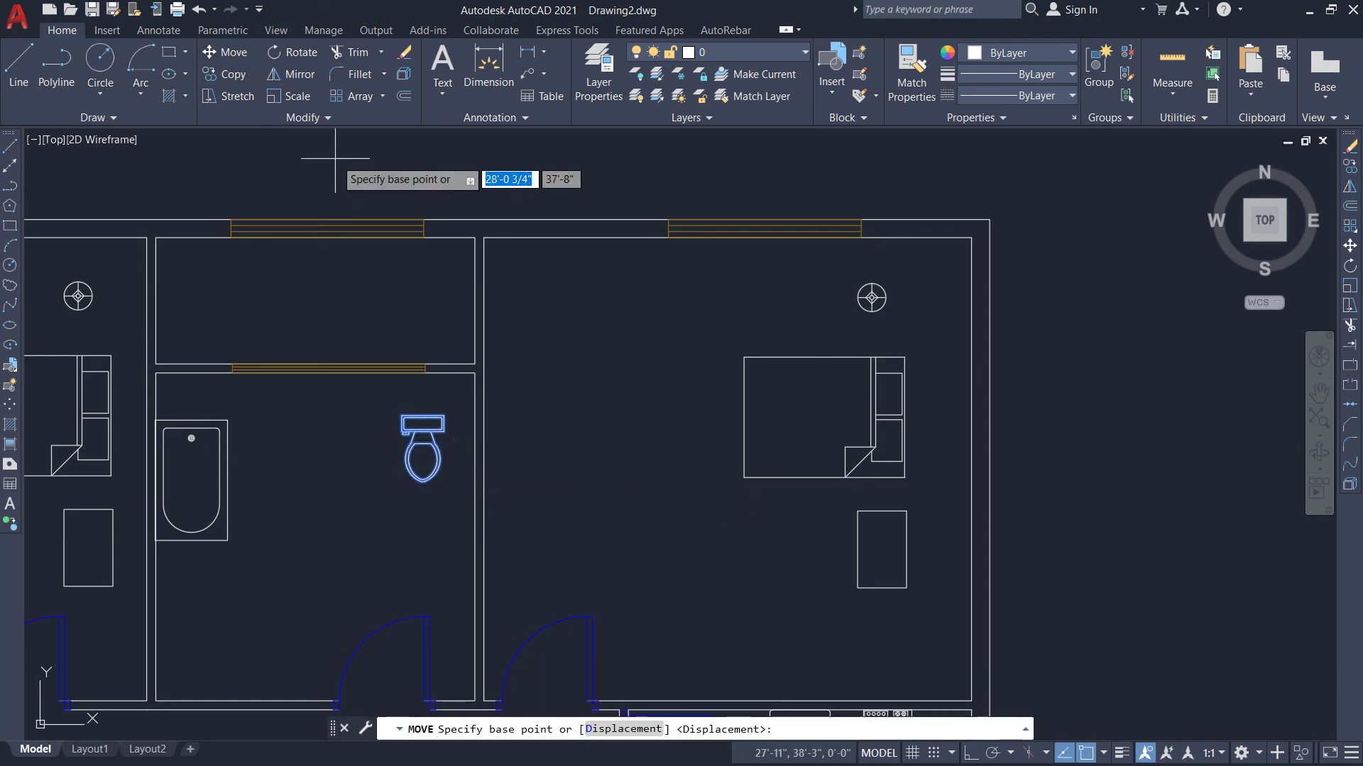
left_click(444, 416)
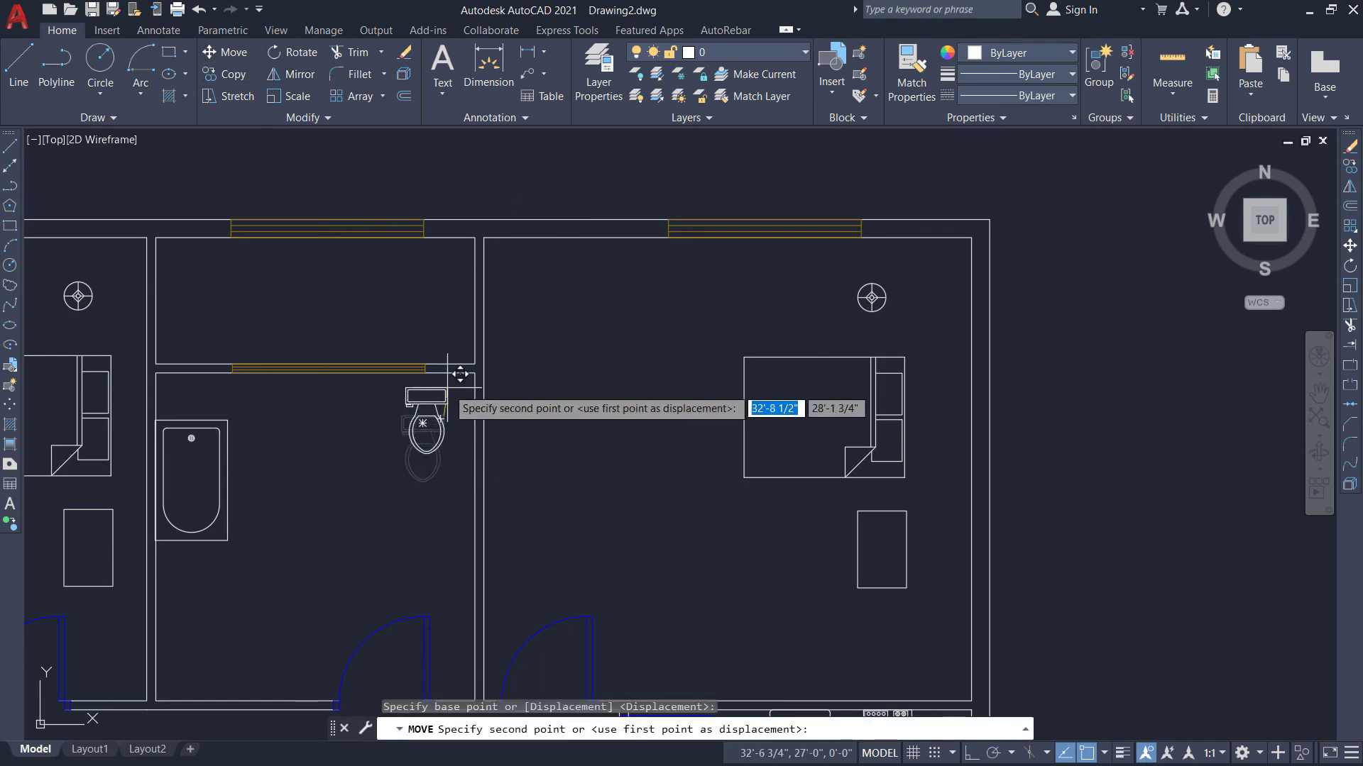
scroll(456, 357, "up", 4)
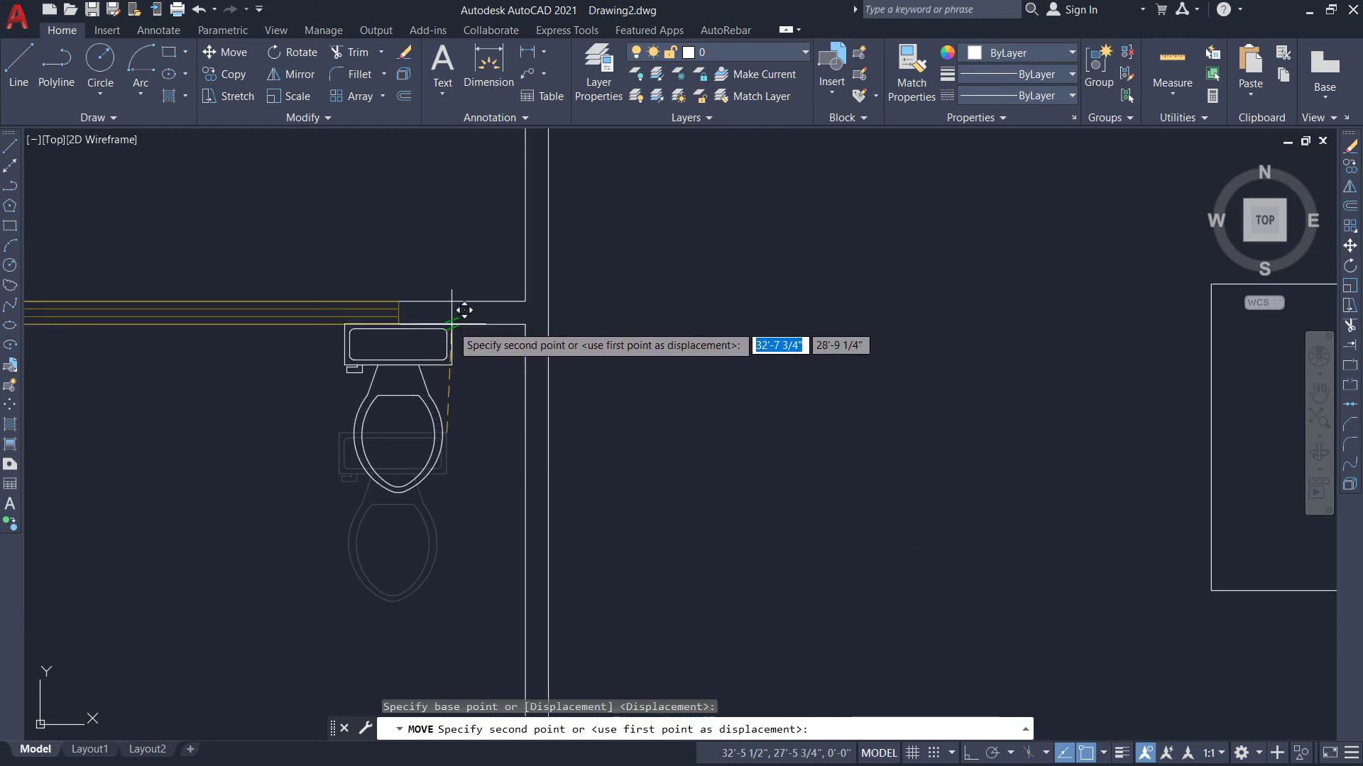
key("F8")
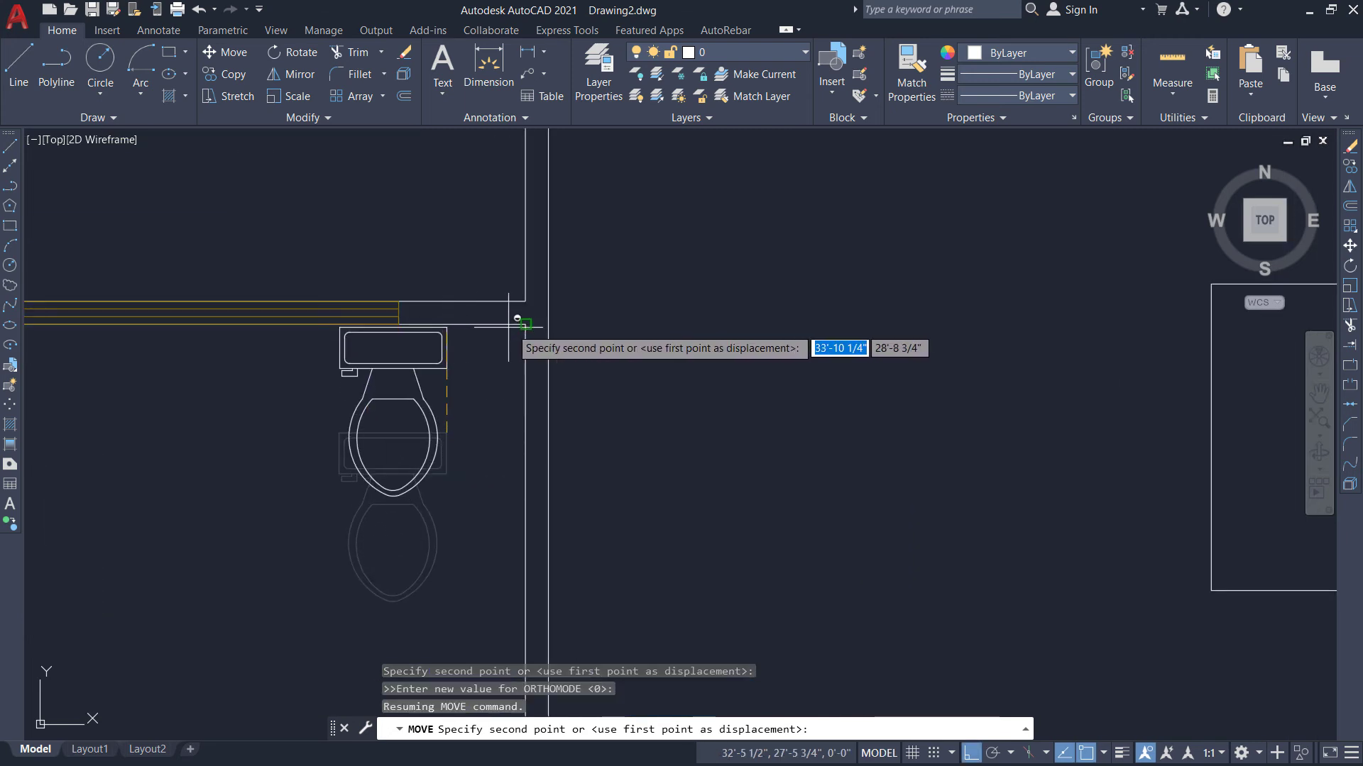
left_click(457, 325)
Delete the window in the wall between the bathroom and the small room above it.
scroll(455, 370, "down", 2)
scroll(317, 345, "up", 2)
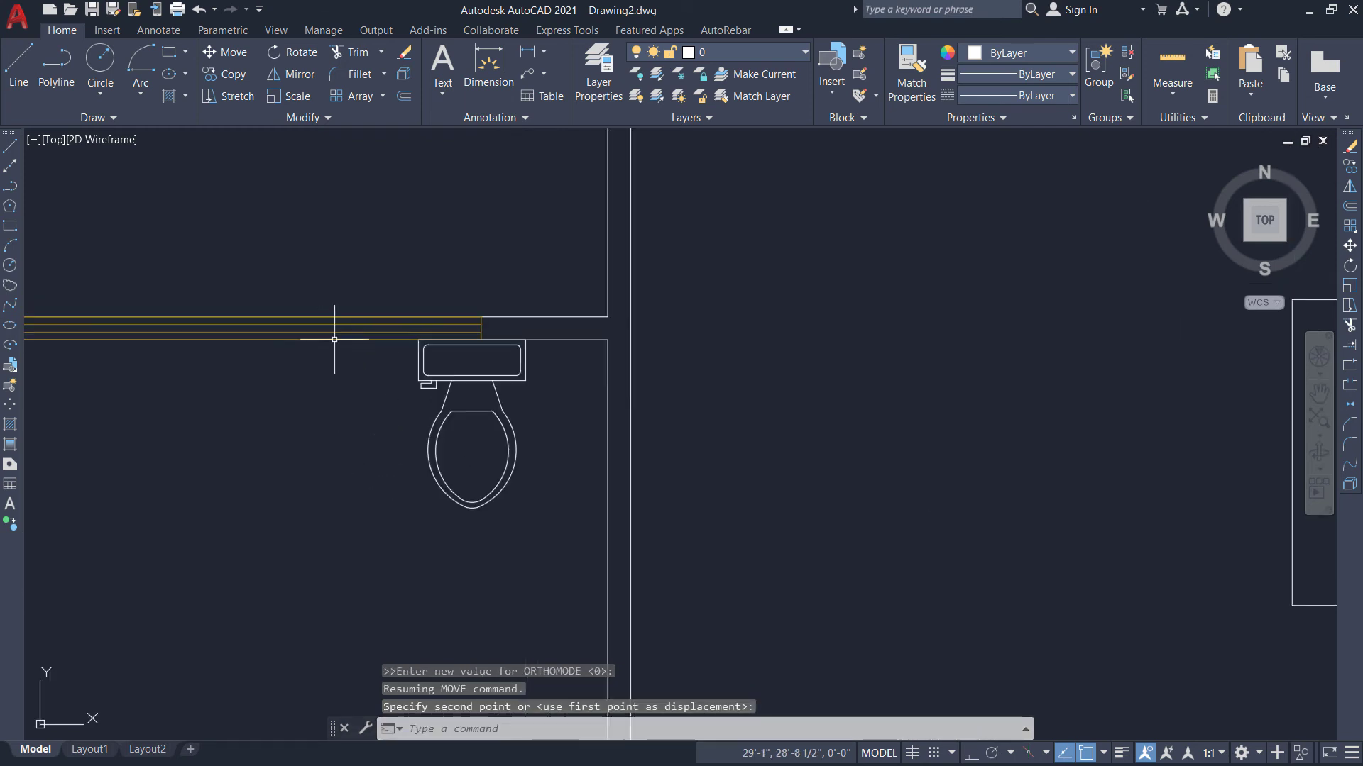
left_click(455, 324)
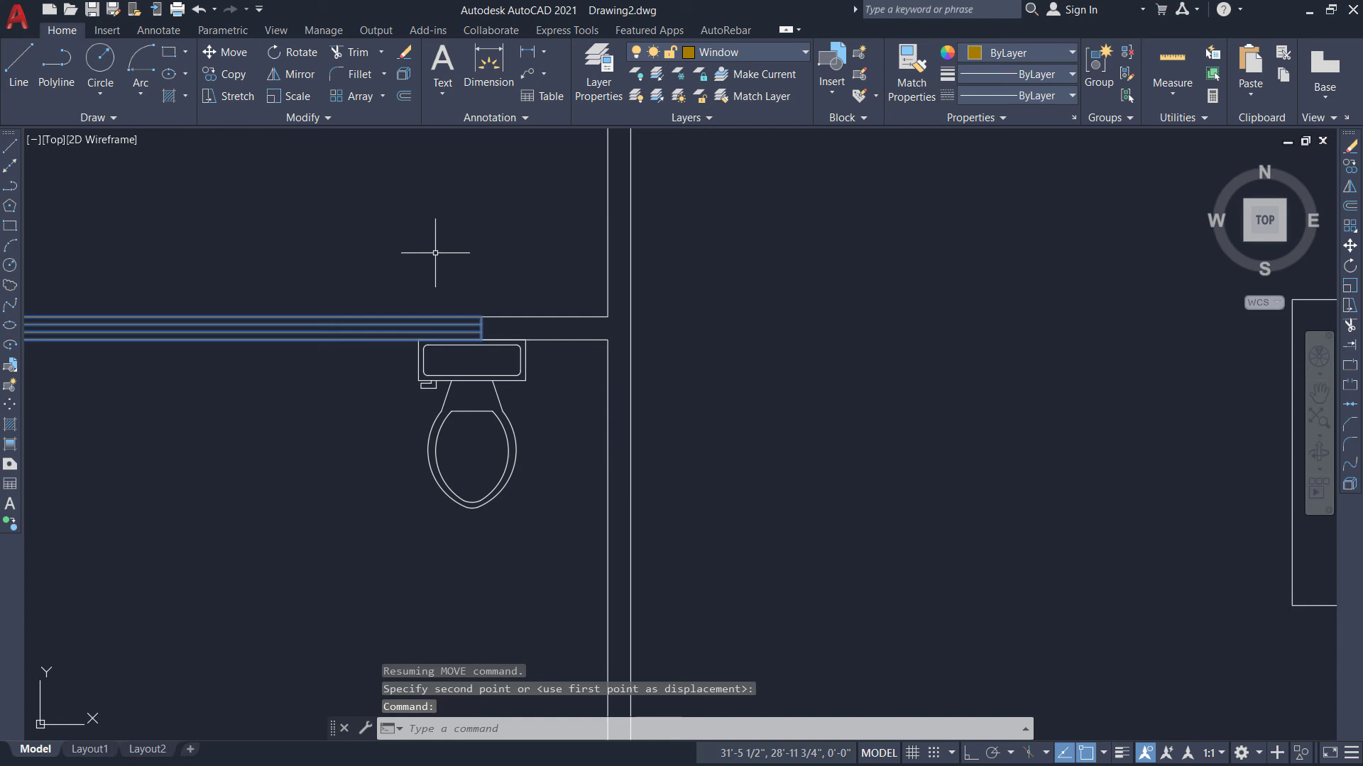
key("Delete")
Move the oval sink by its center grip into the bathroom, near the lower wall to the left of the door.
scroll(425, 376, "down", 3)
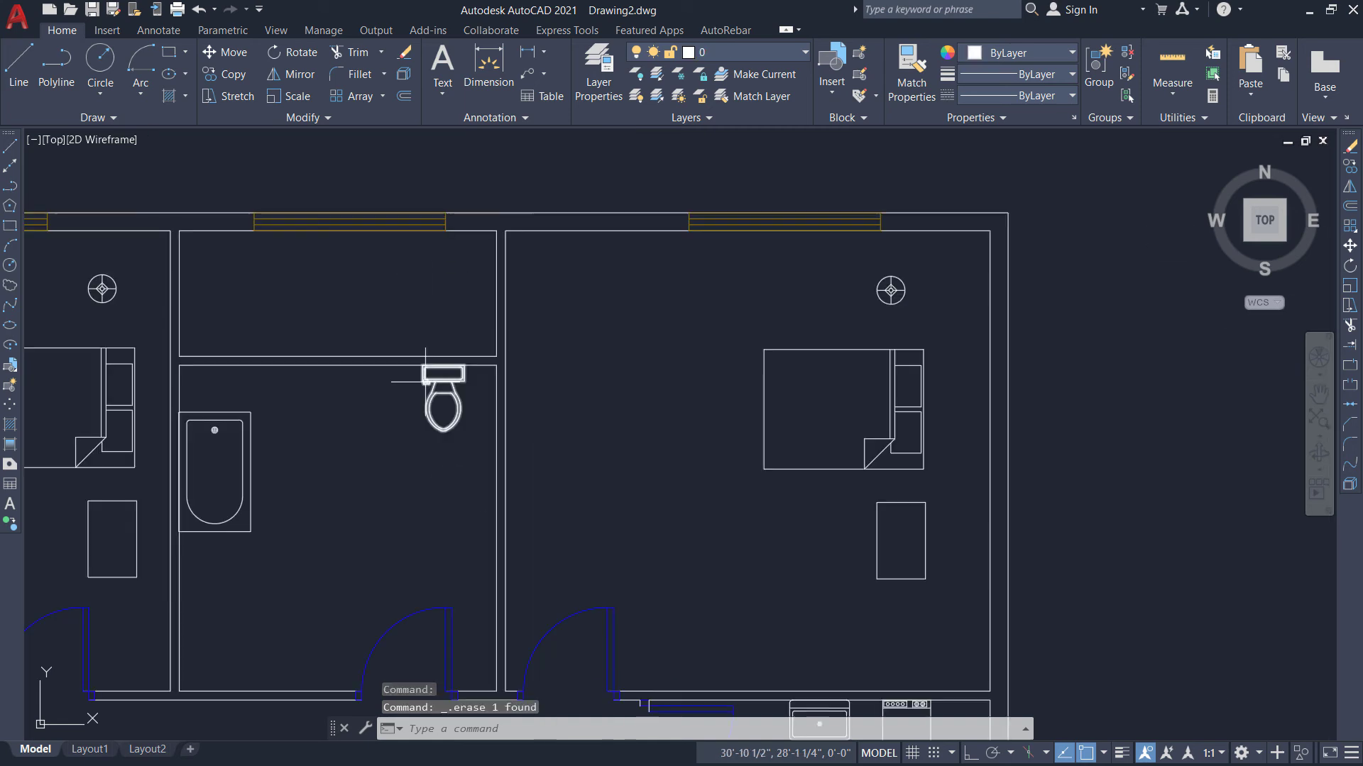
scroll(419, 376, "down", 2)
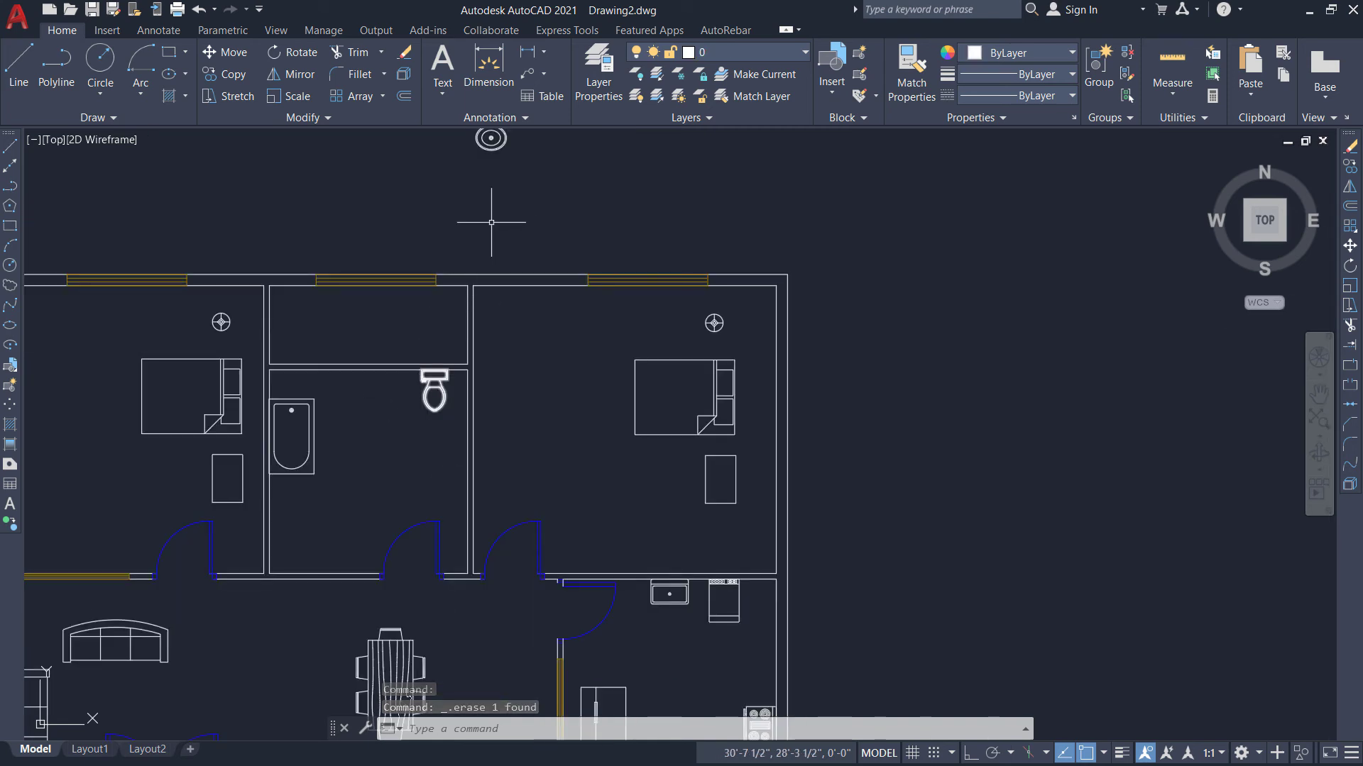
scroll(497, 222, "down", 2)
left_click(518, 202)
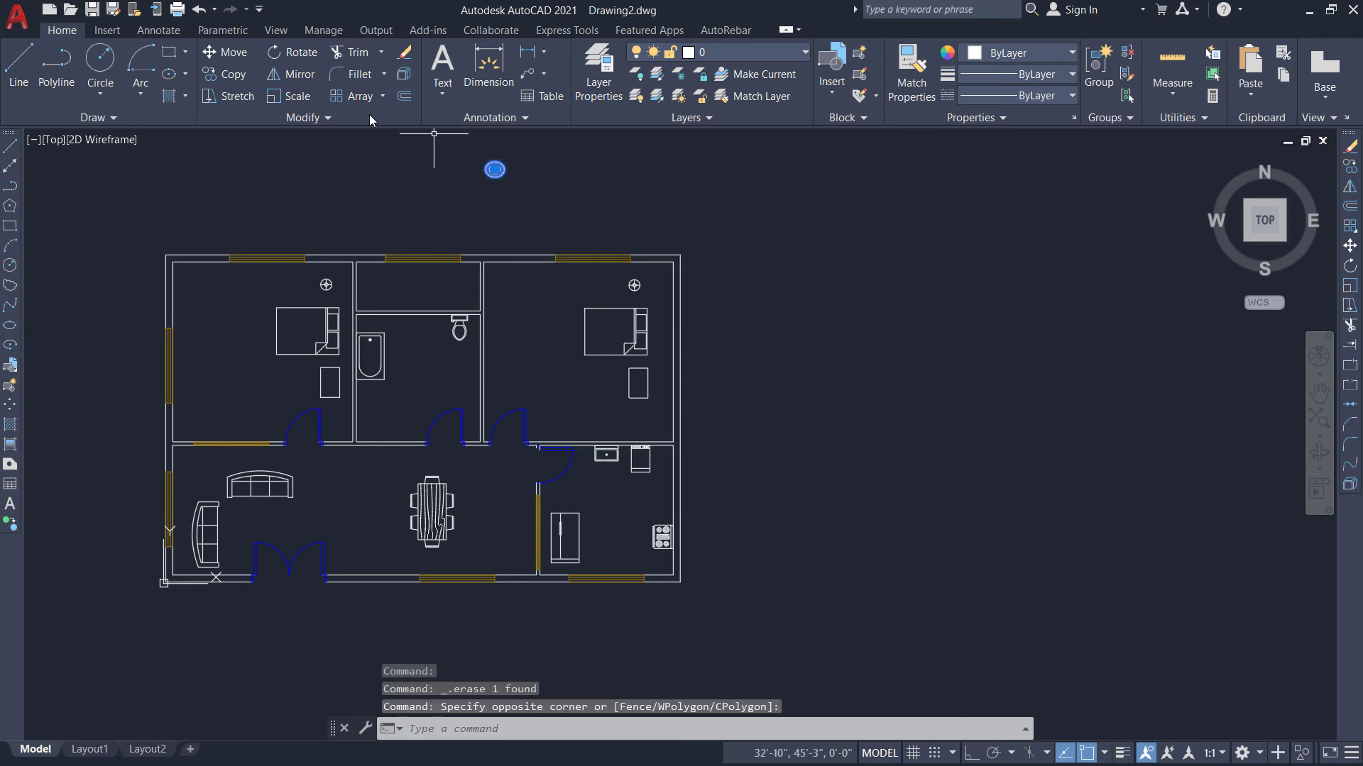
left_click(495, 170)
scroll(471, 402, "up", 4)
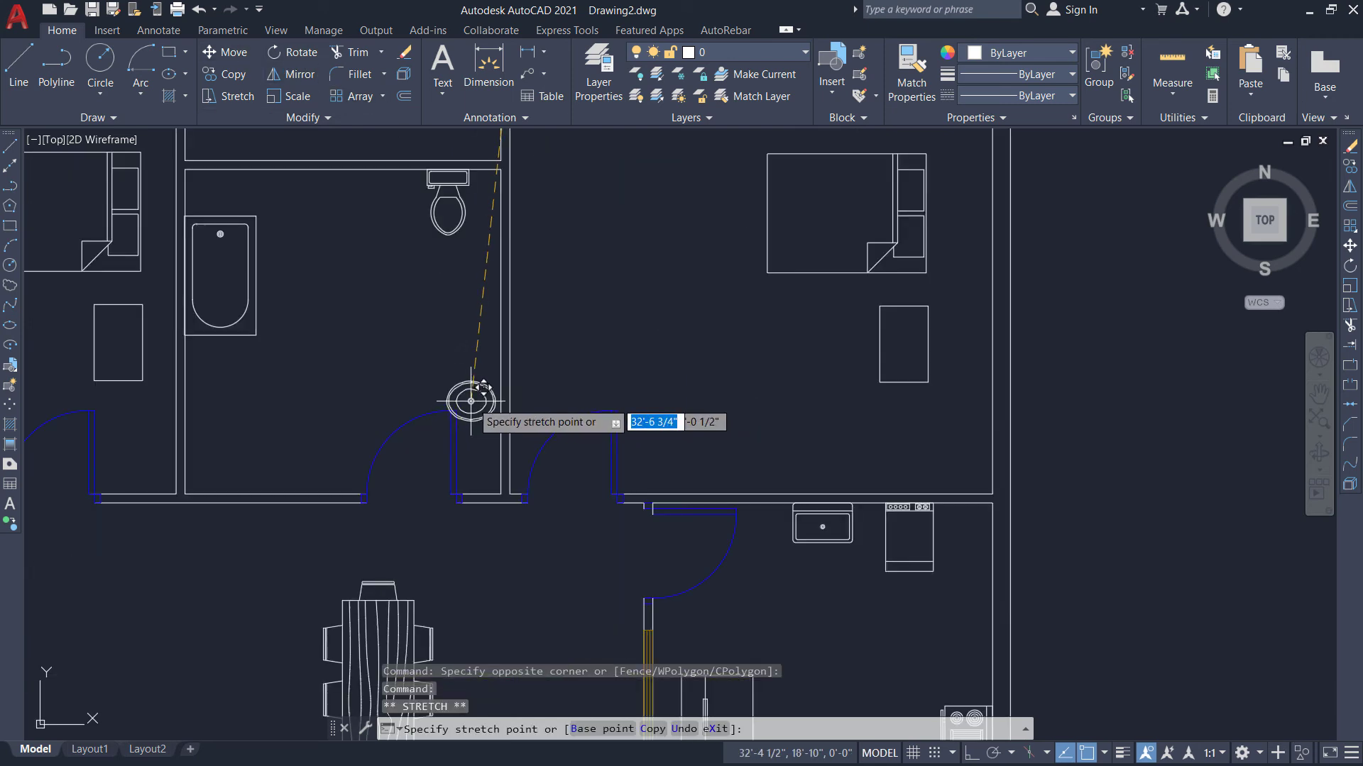
left_click(291, 461)
scroll(312, 426, "down", 5)
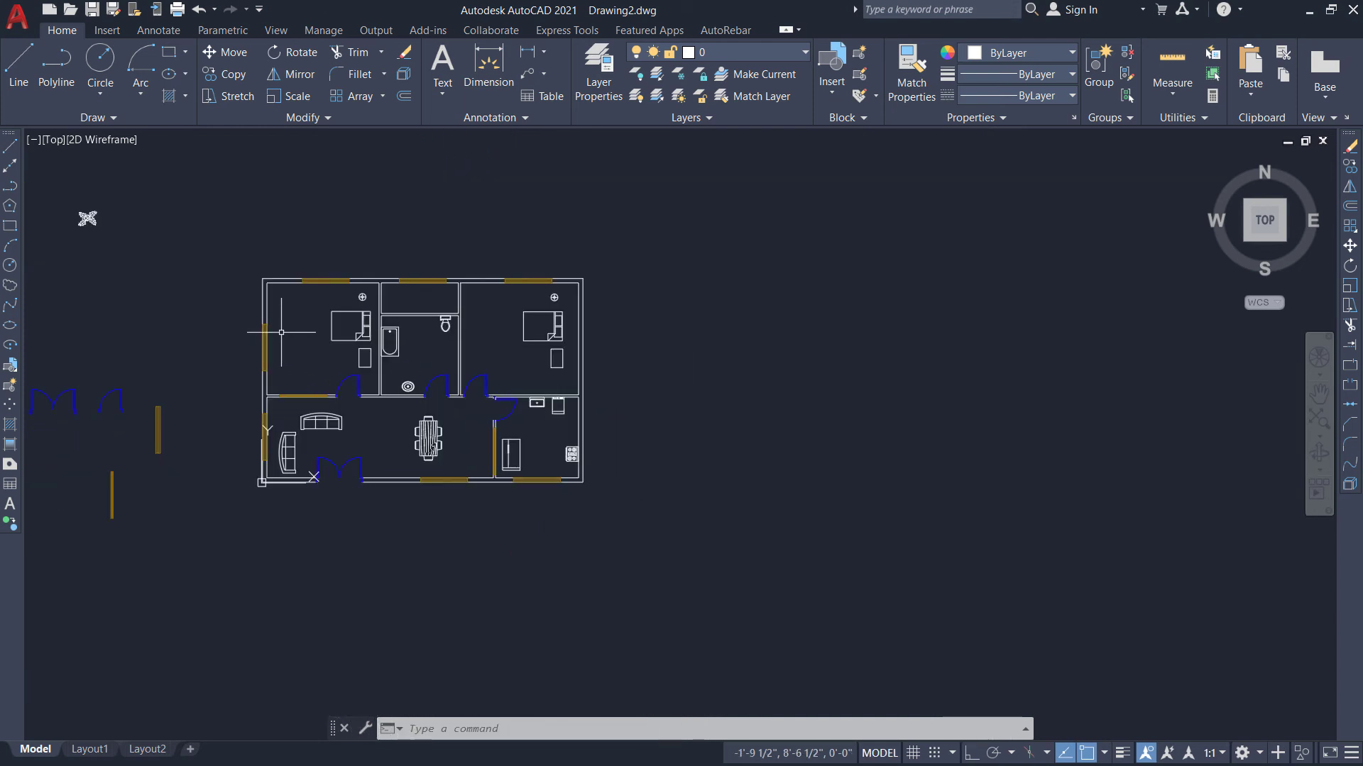
scroll(38, 215, "up", 2)
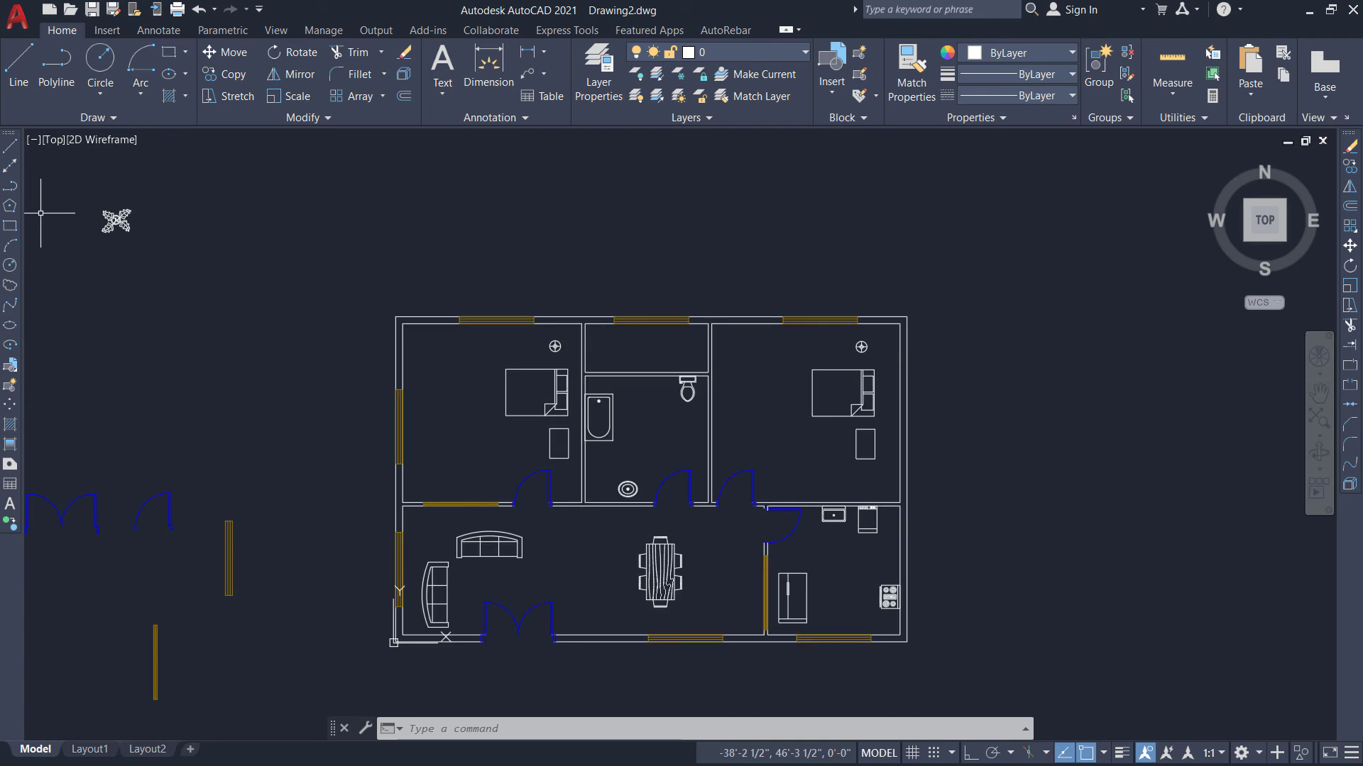
Move the plant by its center into the upper-left corner area of the left bedroom.
left_click(239, 57)
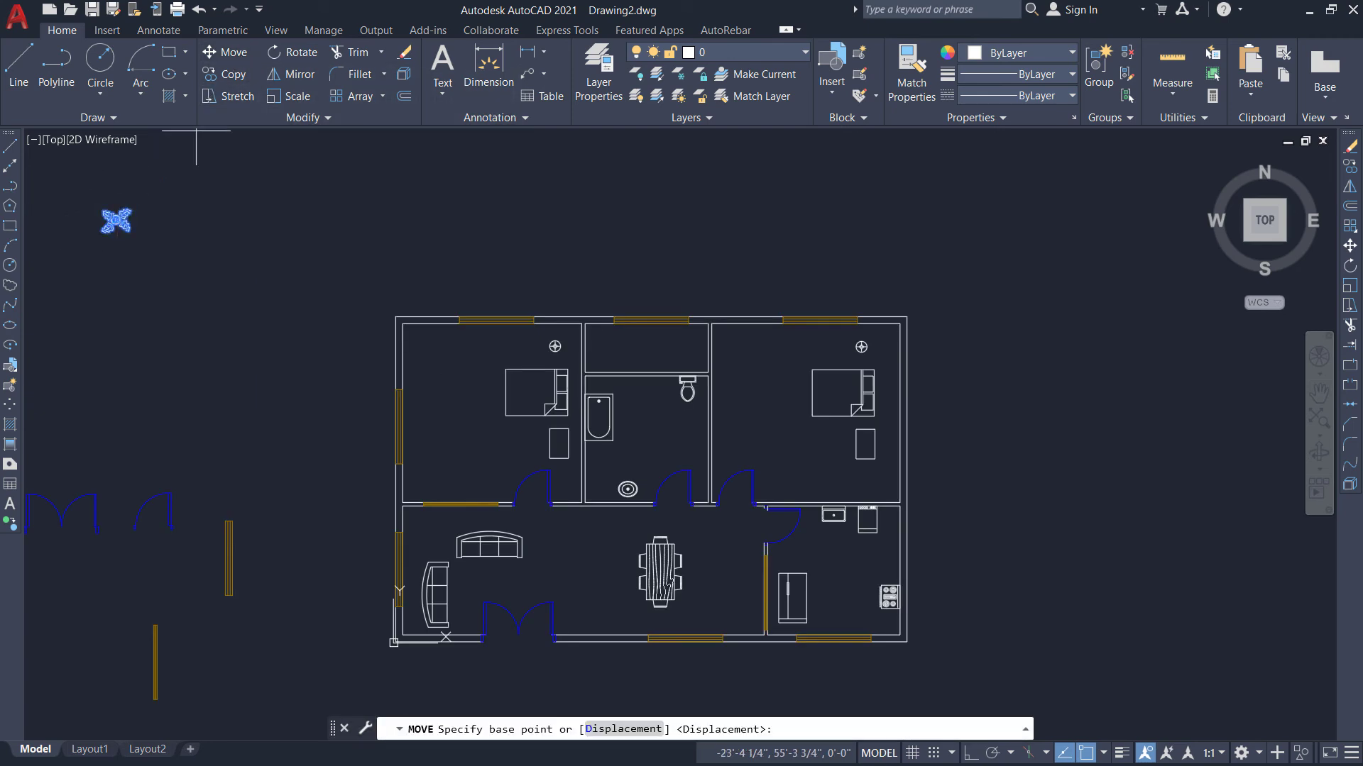
left_click(115, 220)
scroll(129, 184, "down", 2)
scroll(306, 337, "up", 4)
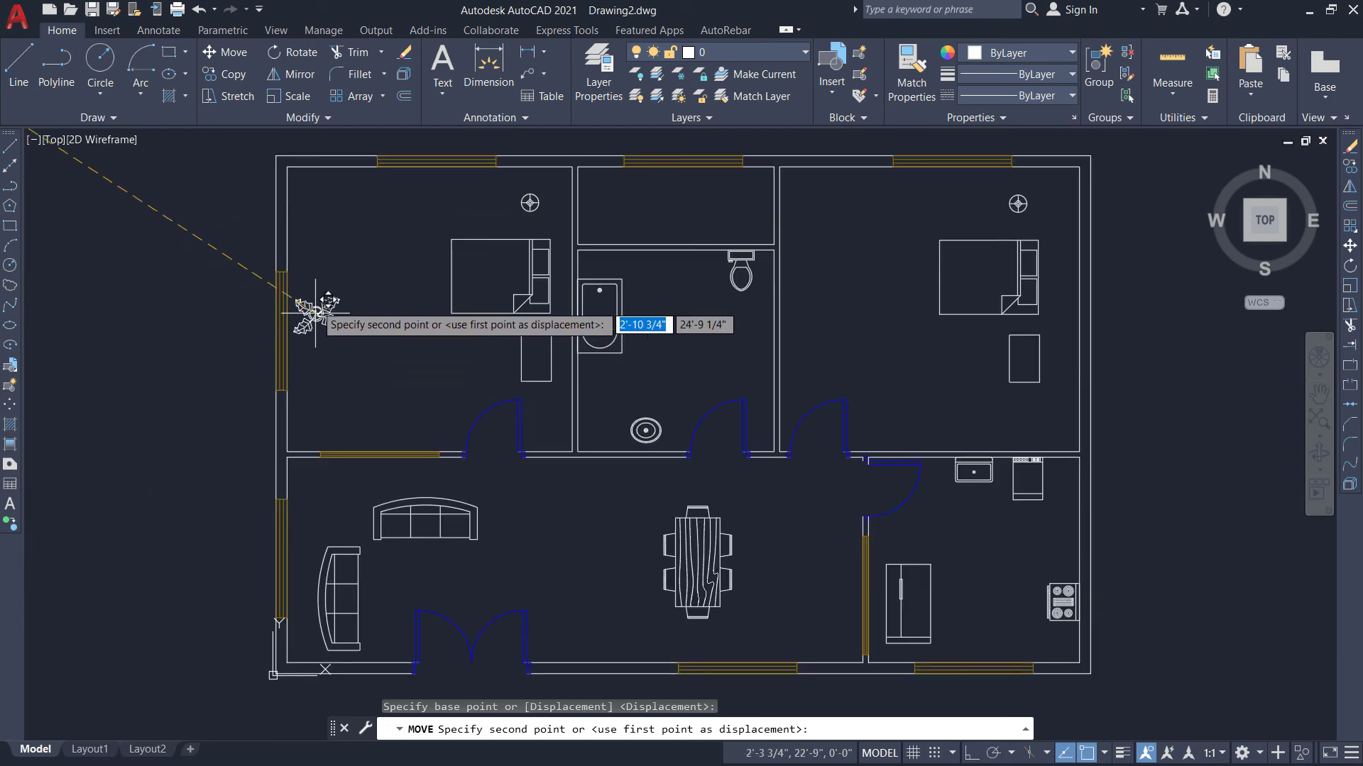
left_click(327, 228)
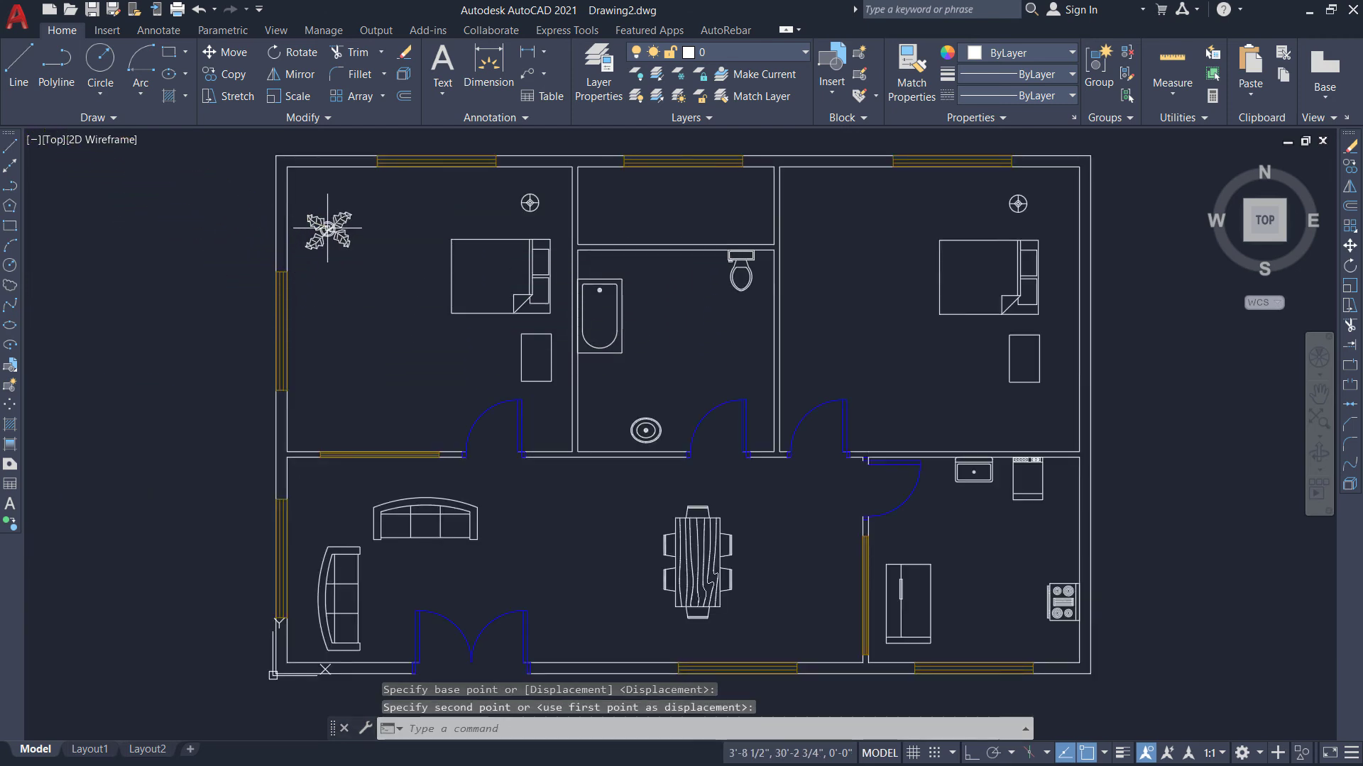
Copy the plant by its center into the right bedroom's upper-left corner area and the living room between the double door and dining table.
left_click(358, 249)
left_click(299, 206)
left_click(239, 74)
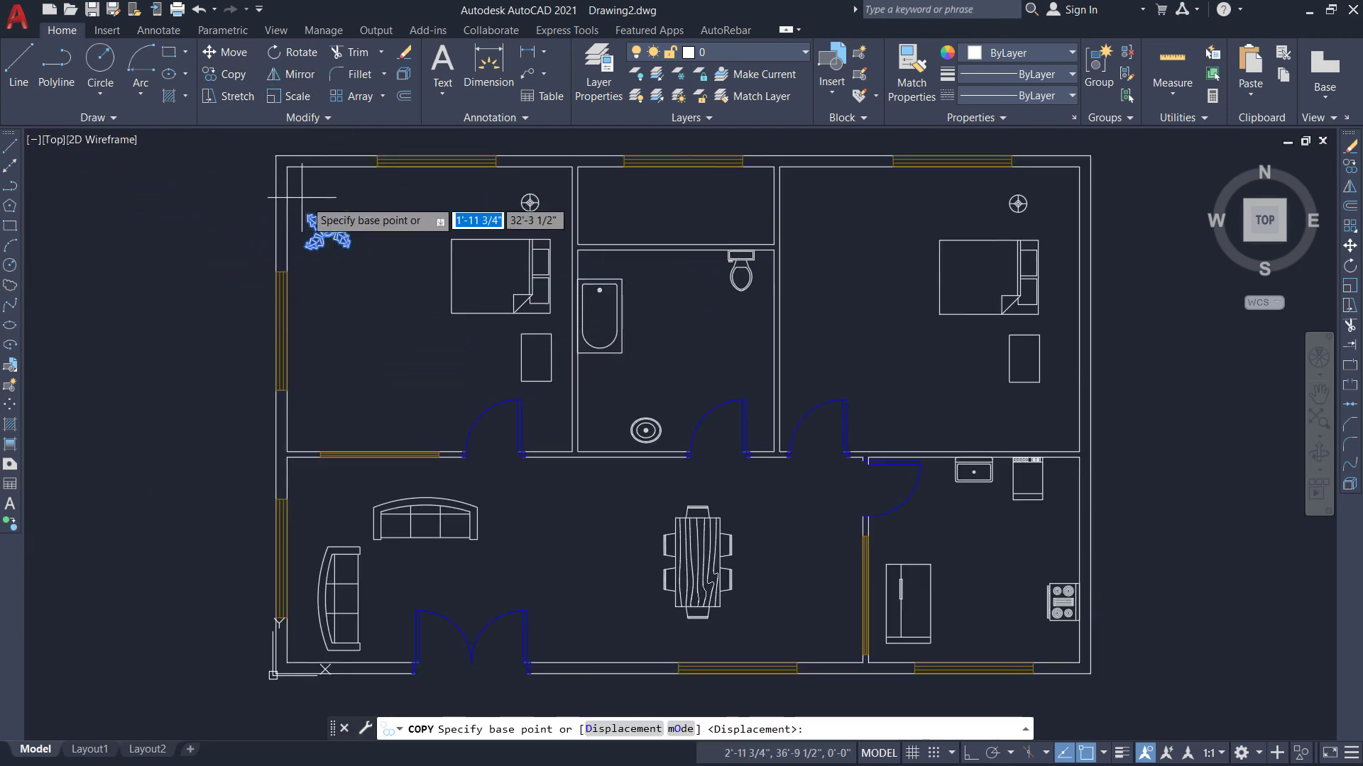
left_click(327, 228)
left_click(827, 211)
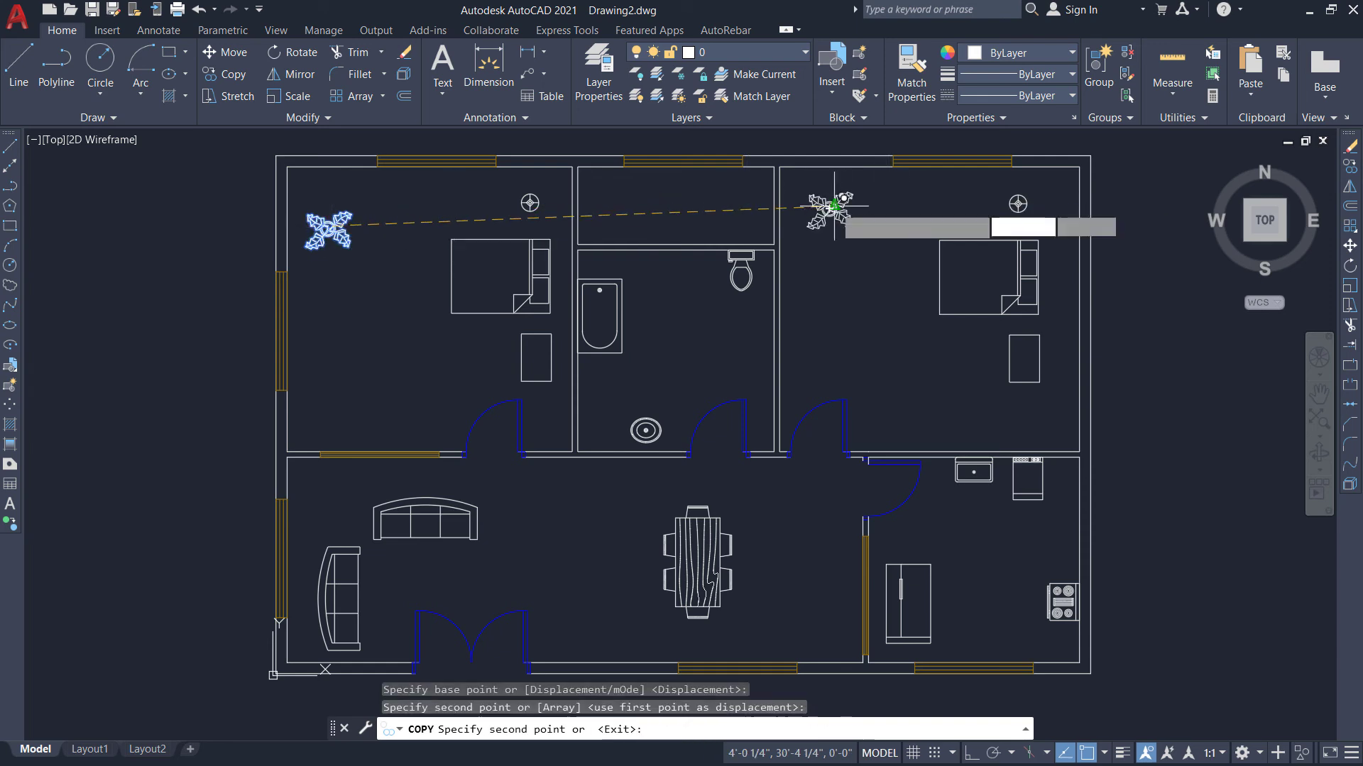
scroll(745, 249, "down", 2)
scroll(703, 355, "up", 3)
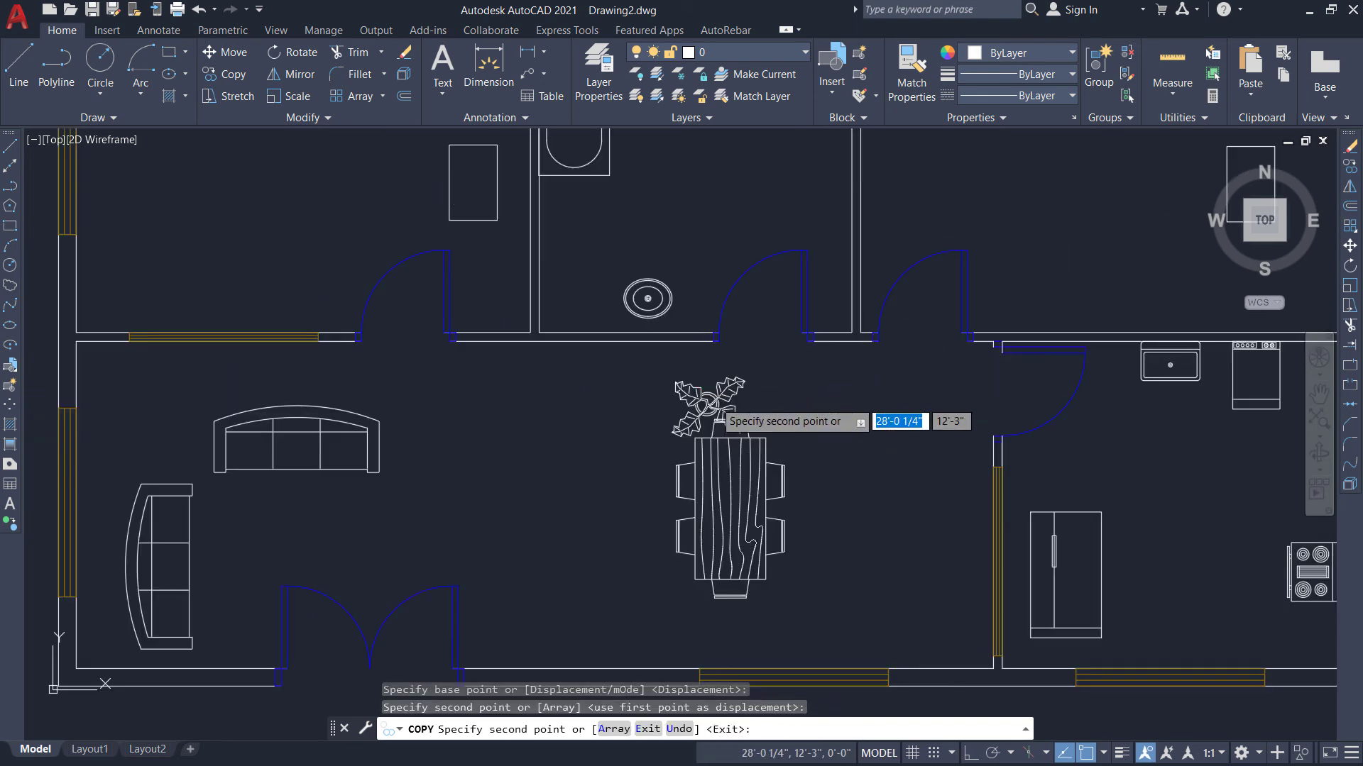
left_click(584, 595)
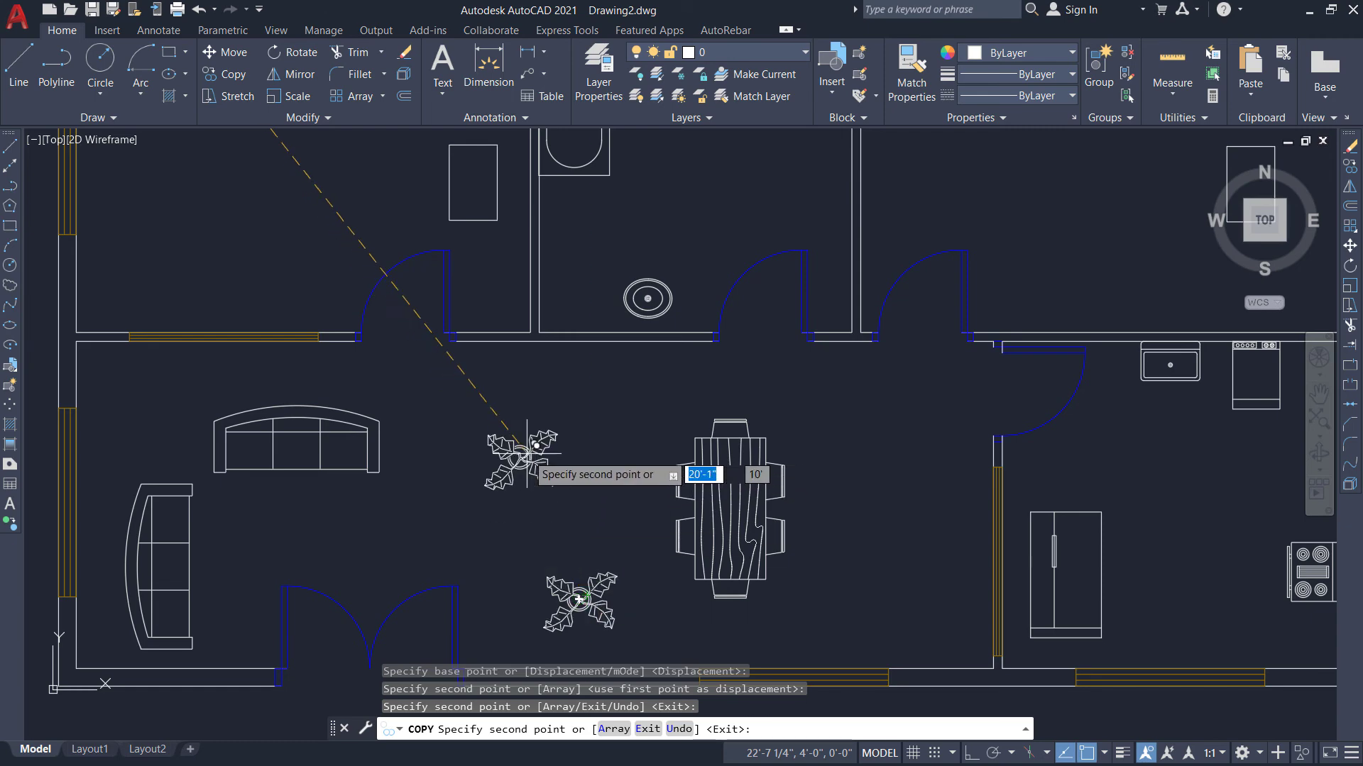
scroll(539, 456, "down", 5)
scroll(461, 461, "up", 1)
scroll(462, 465, "up", 2)
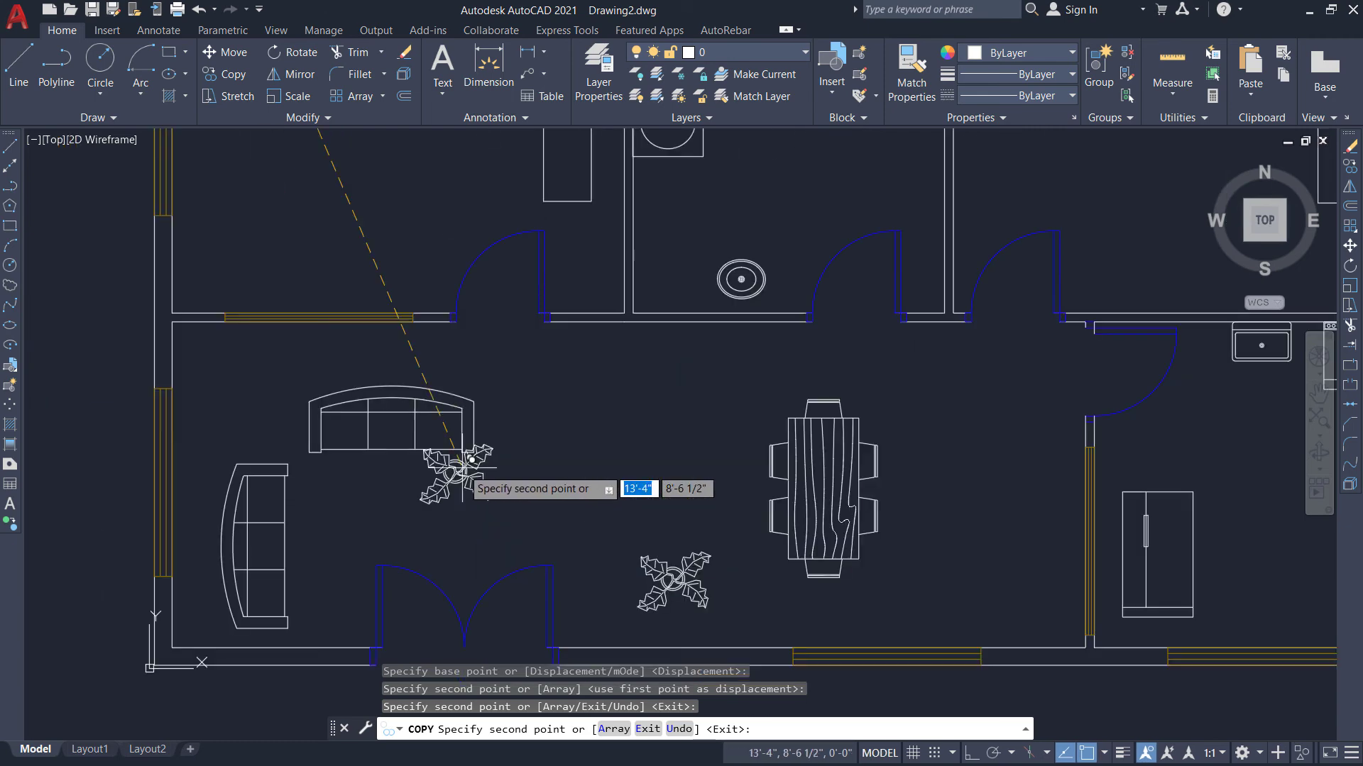
key("Escape")
Draw a small rectangular coffee table in front of the two sofas in the living room.
left_click(169, 52)
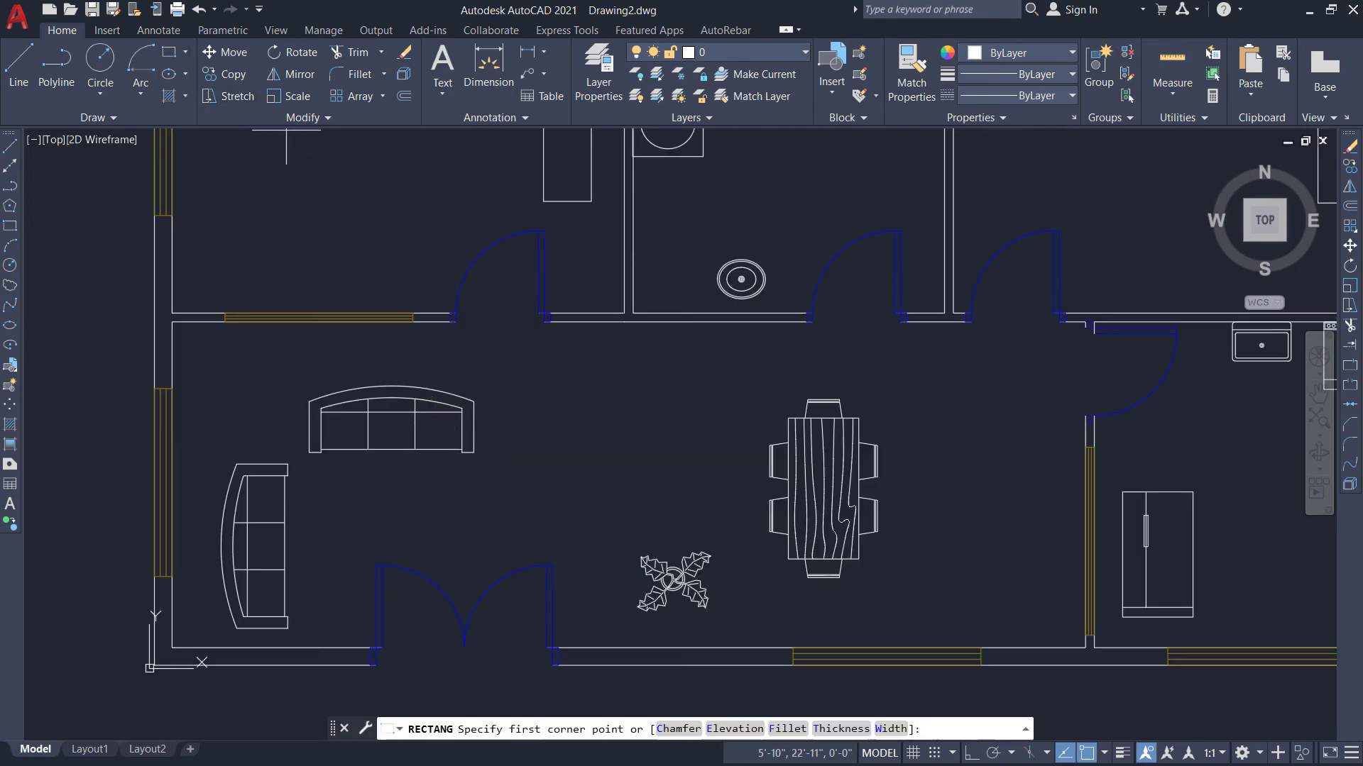
left_click(332, 486)
left_click(376, 538)
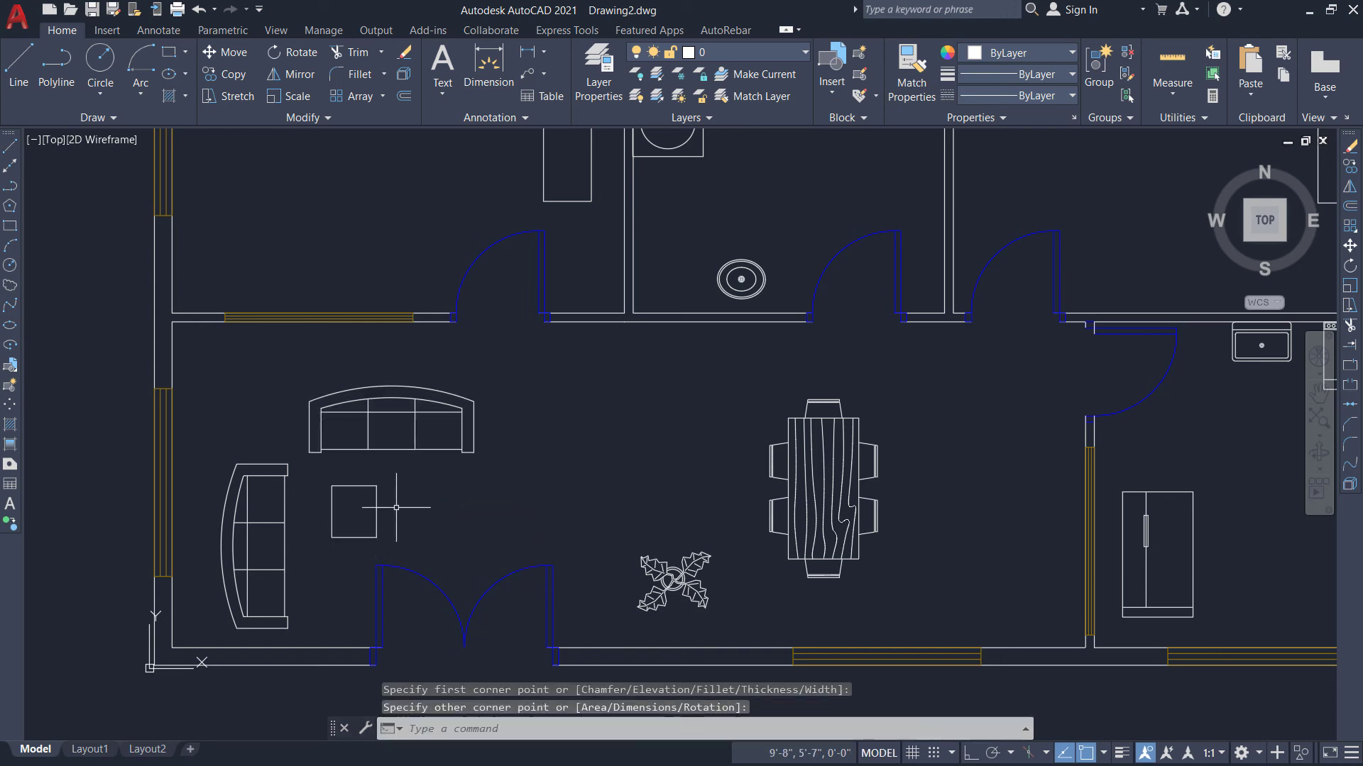
Draw a rectangular counter about 2'-10 1/2" deep along the kitchen's upper wall, from the upper-right inner corner to just past the sink.
scroll(319, 466, "down", 2)
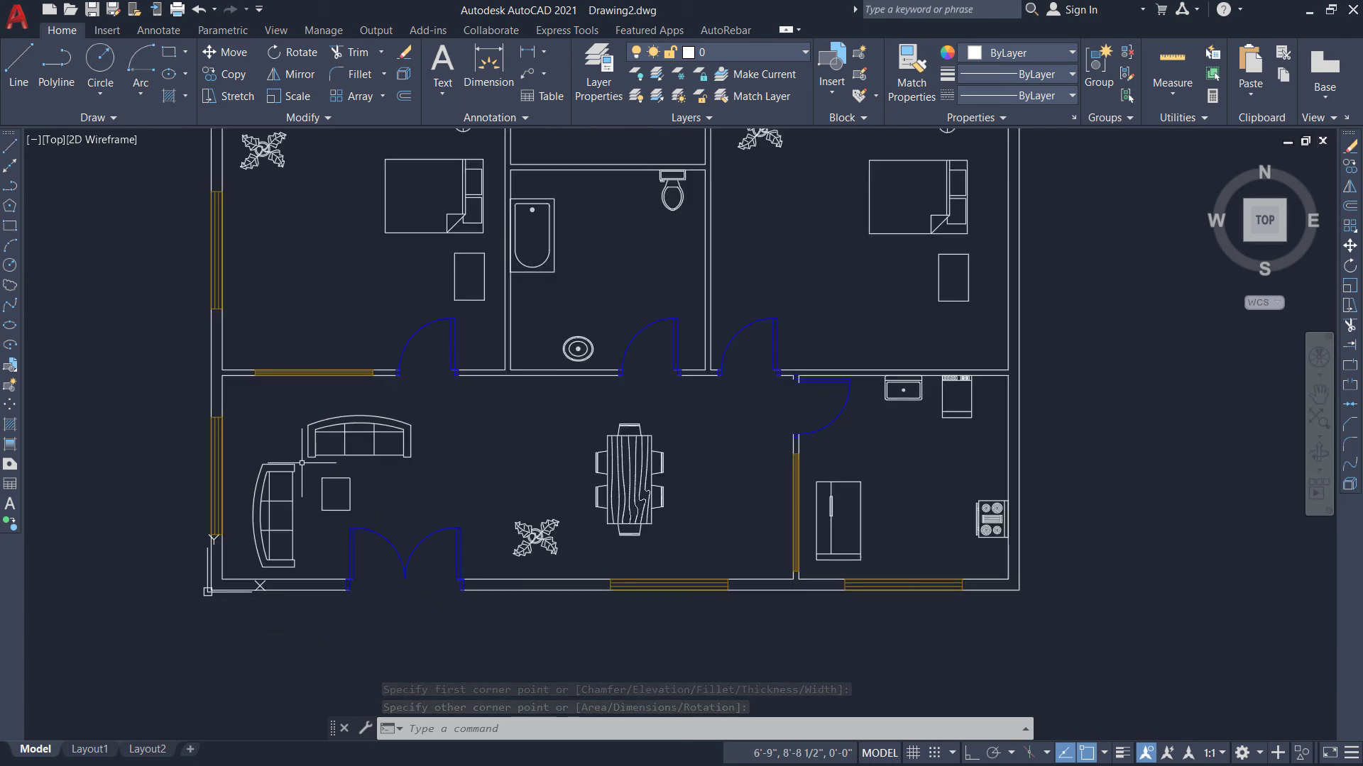
scroll(268, 461, "down", 2)
scroll(731, 472, "up", 4)
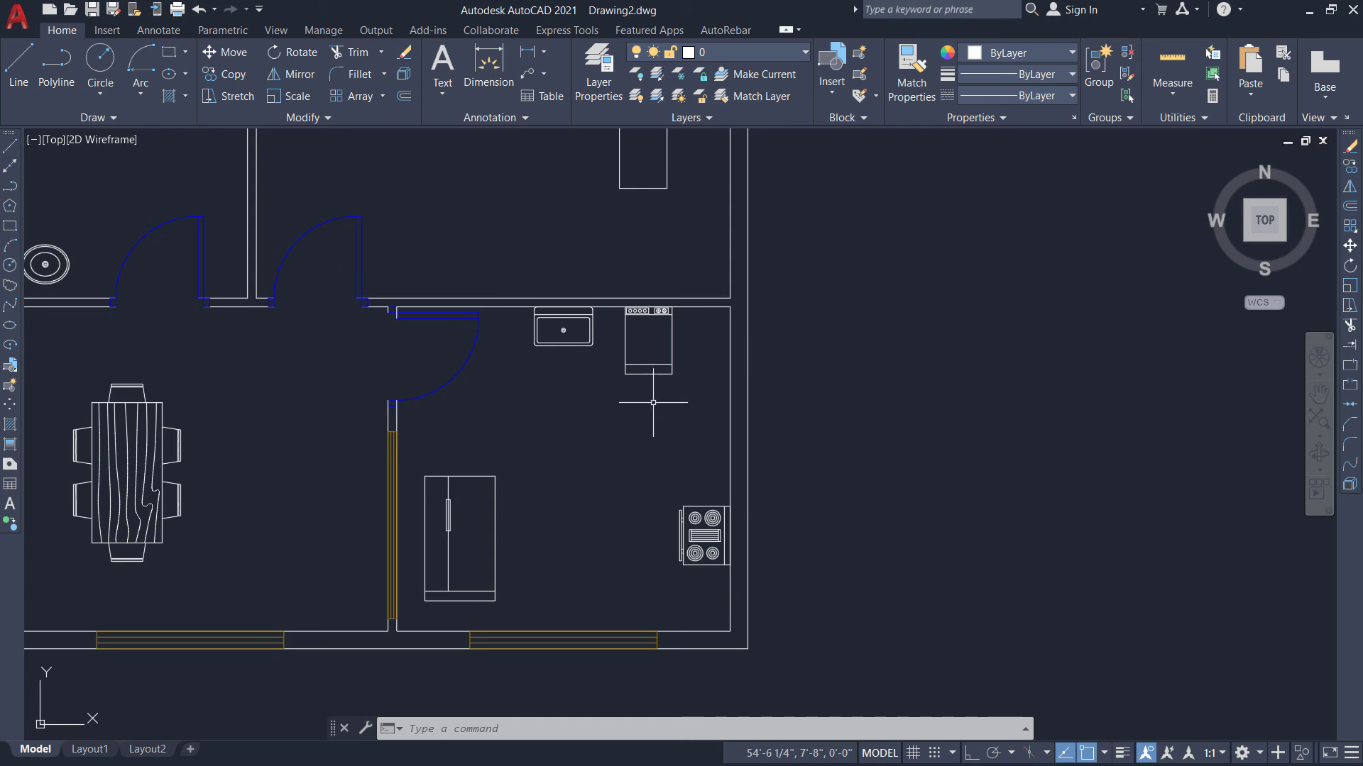
left_click(169, 54)
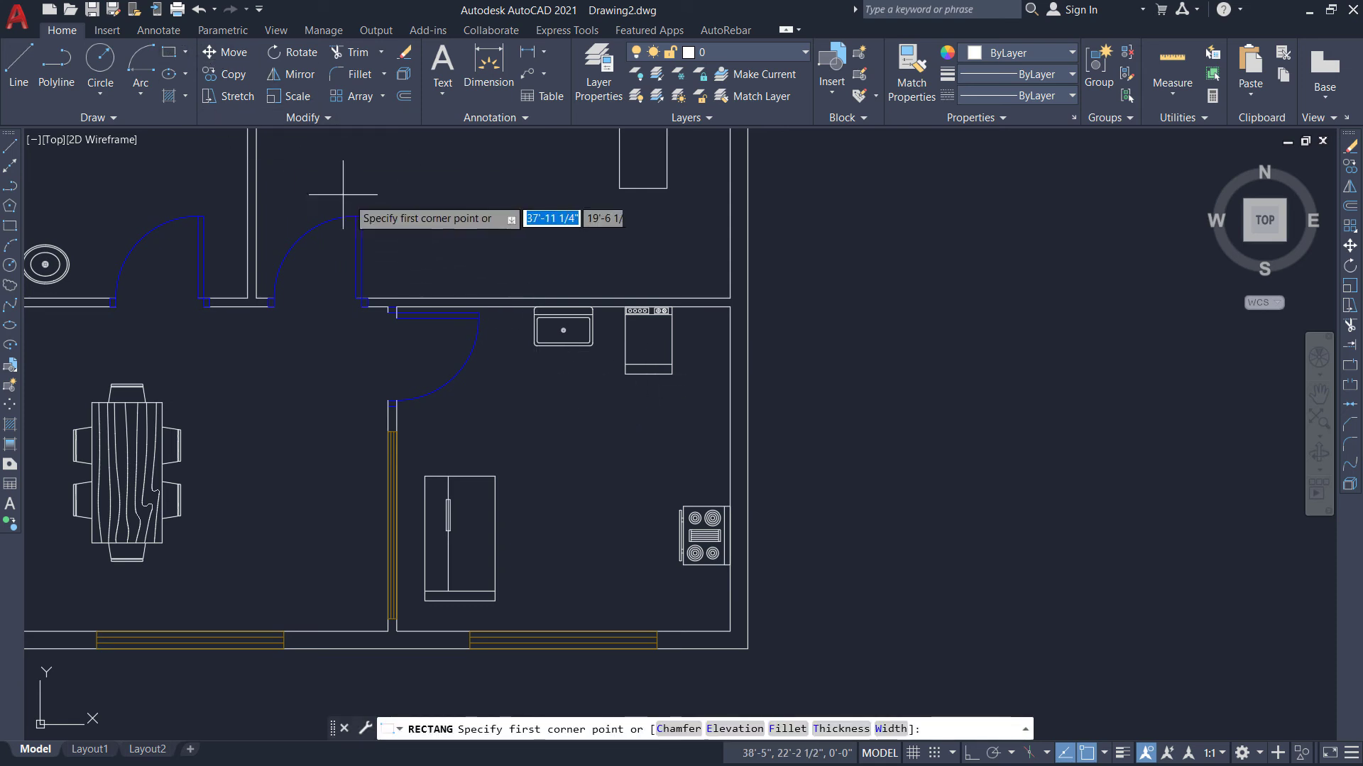
left_click(730, 306)
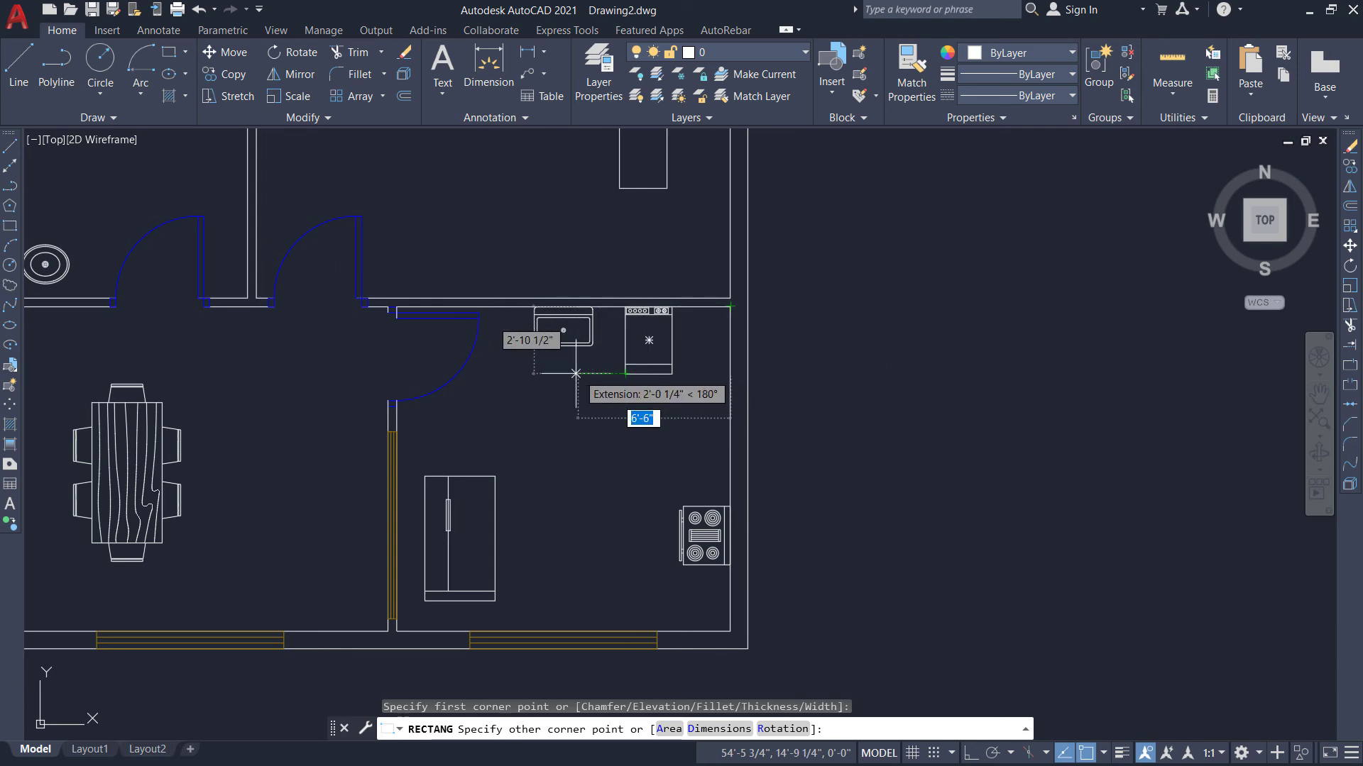
left_click(526, 373)
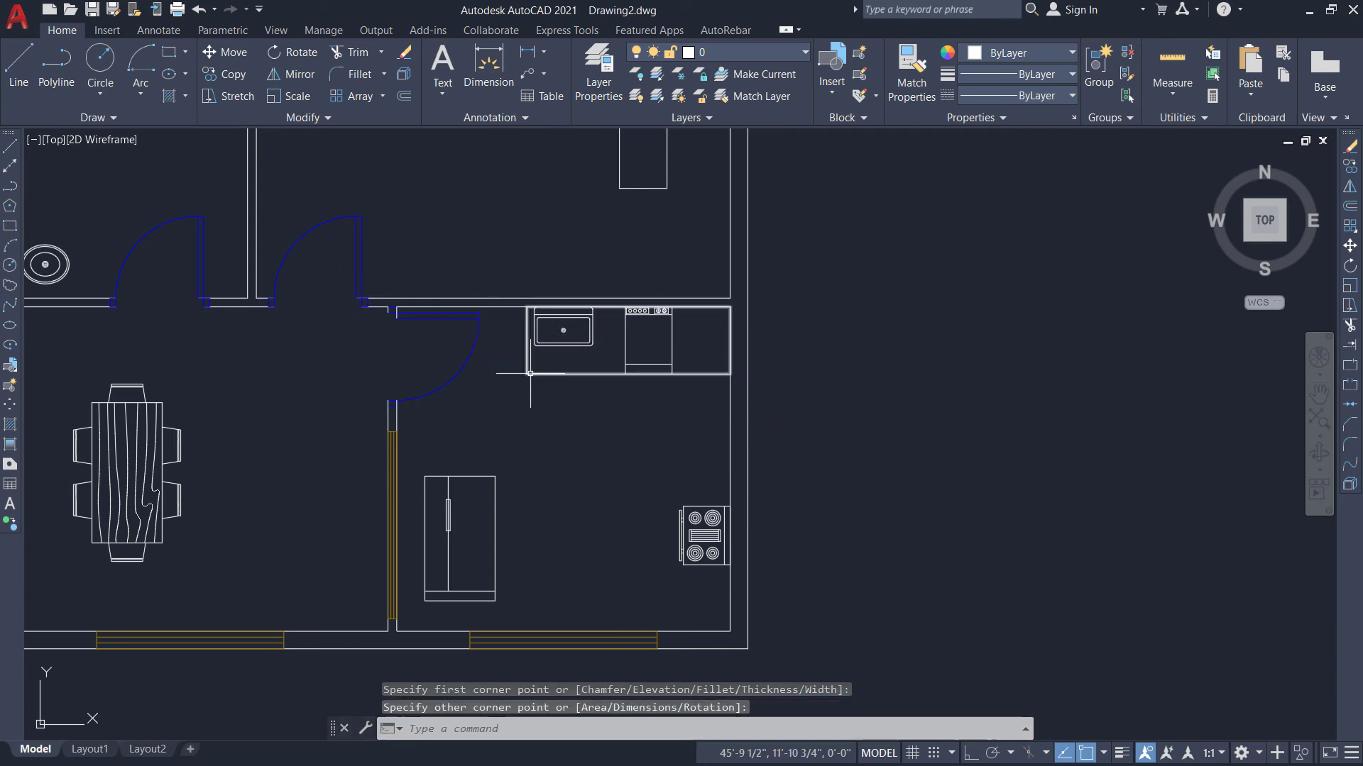
Draw a rectangular counter about 2' deep along the kitchen's right wall, from the lower-right inner corner up to the upper counter.
left_click(227, 59)
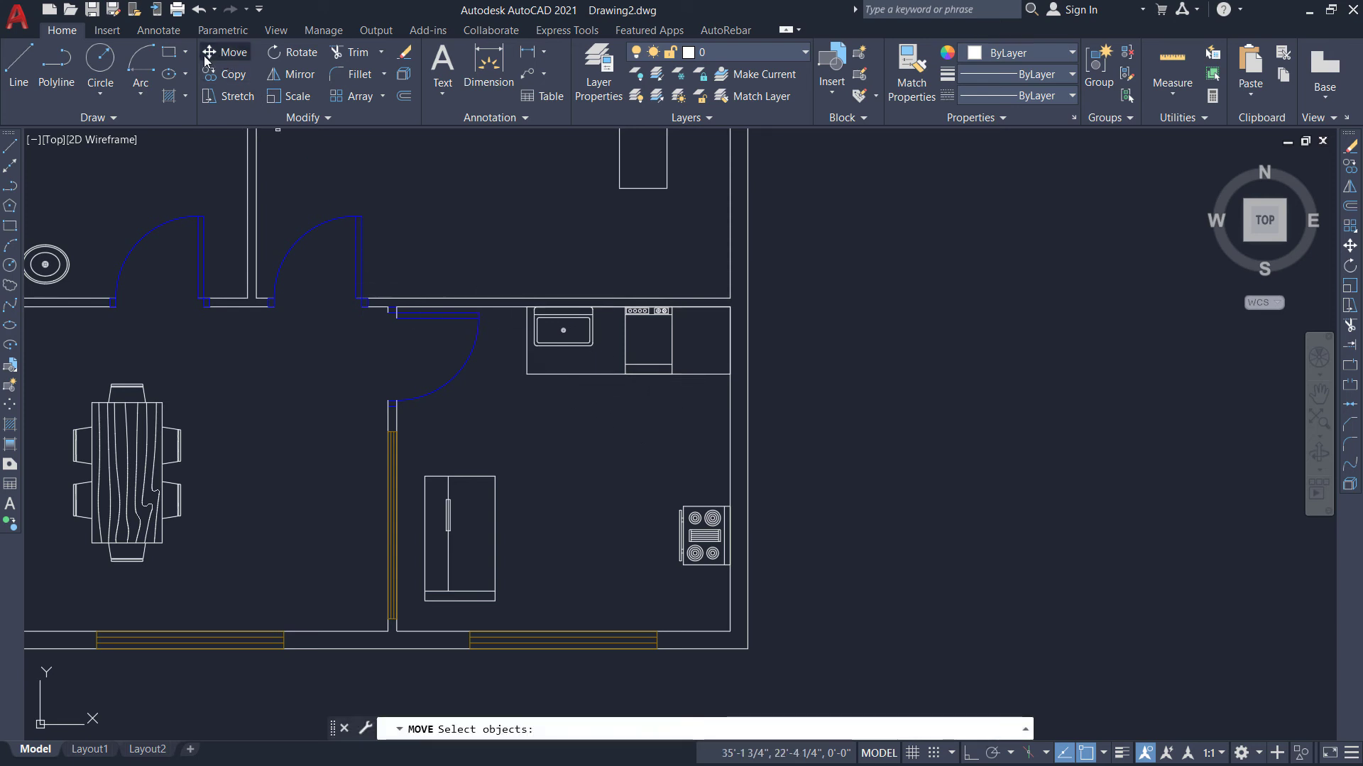
left_click(170, 59)
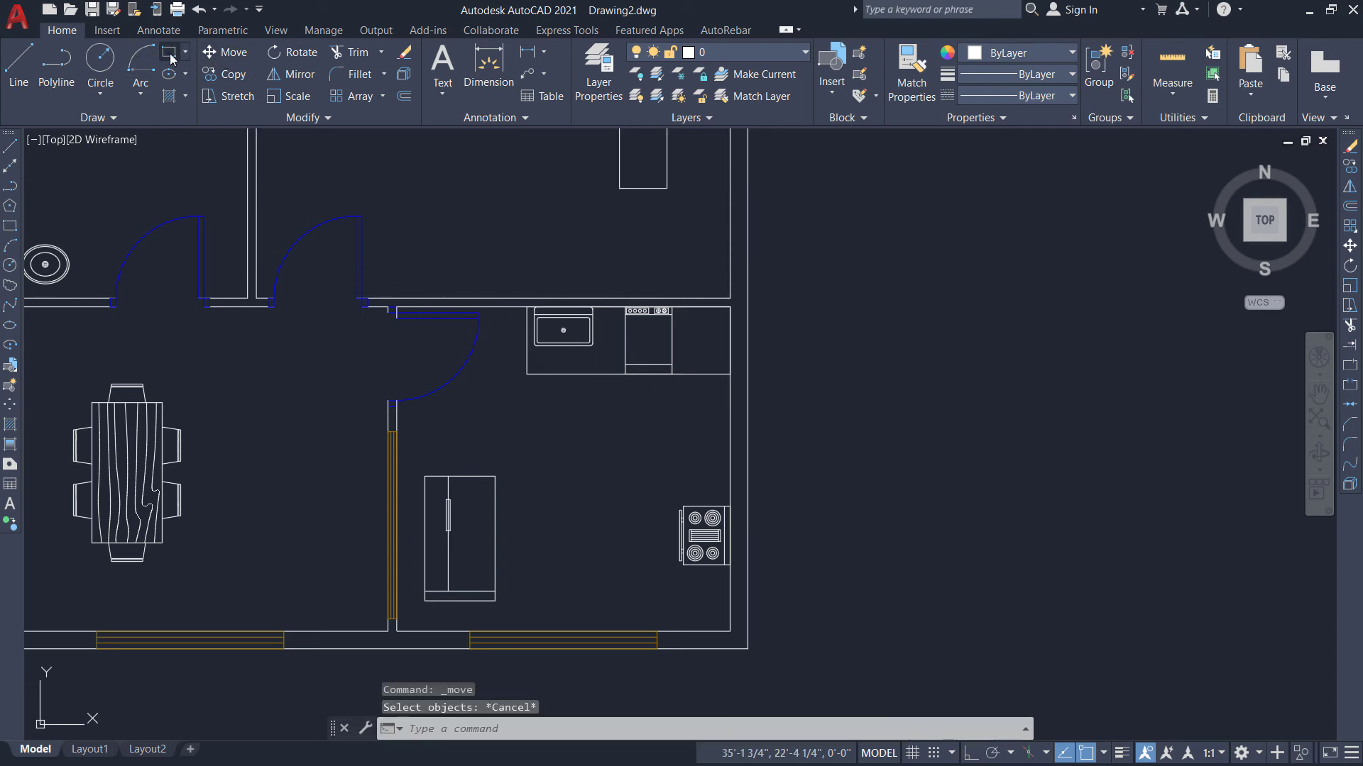
left_click(731, 631)
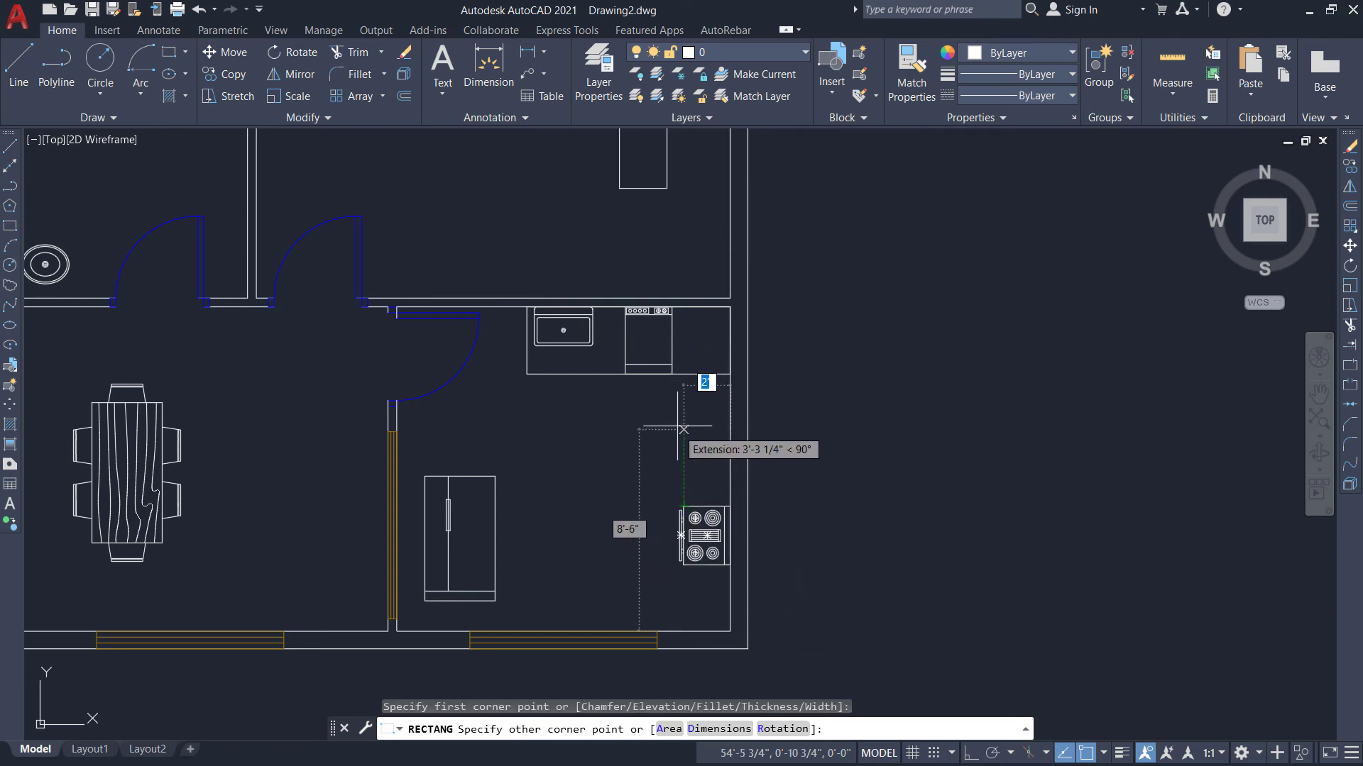
left_click(682, 374)
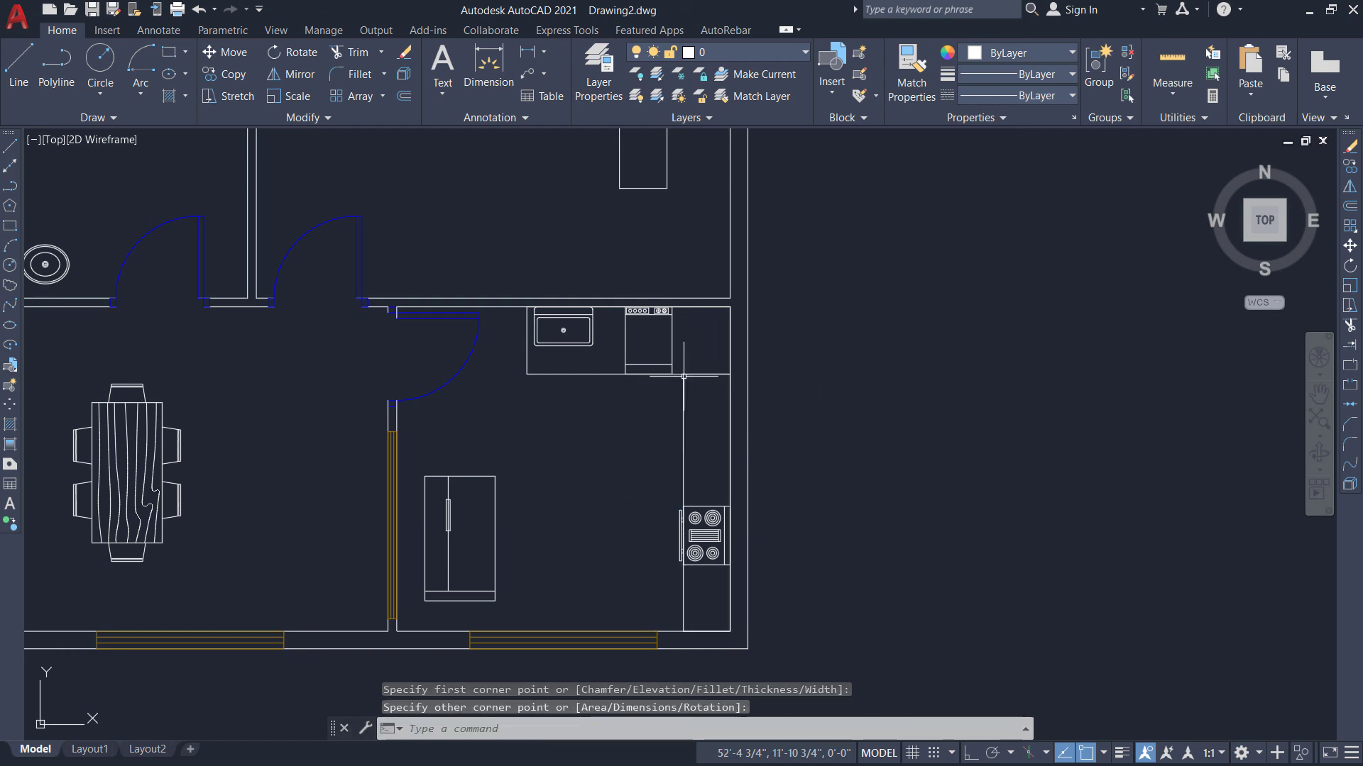
key("Escape")
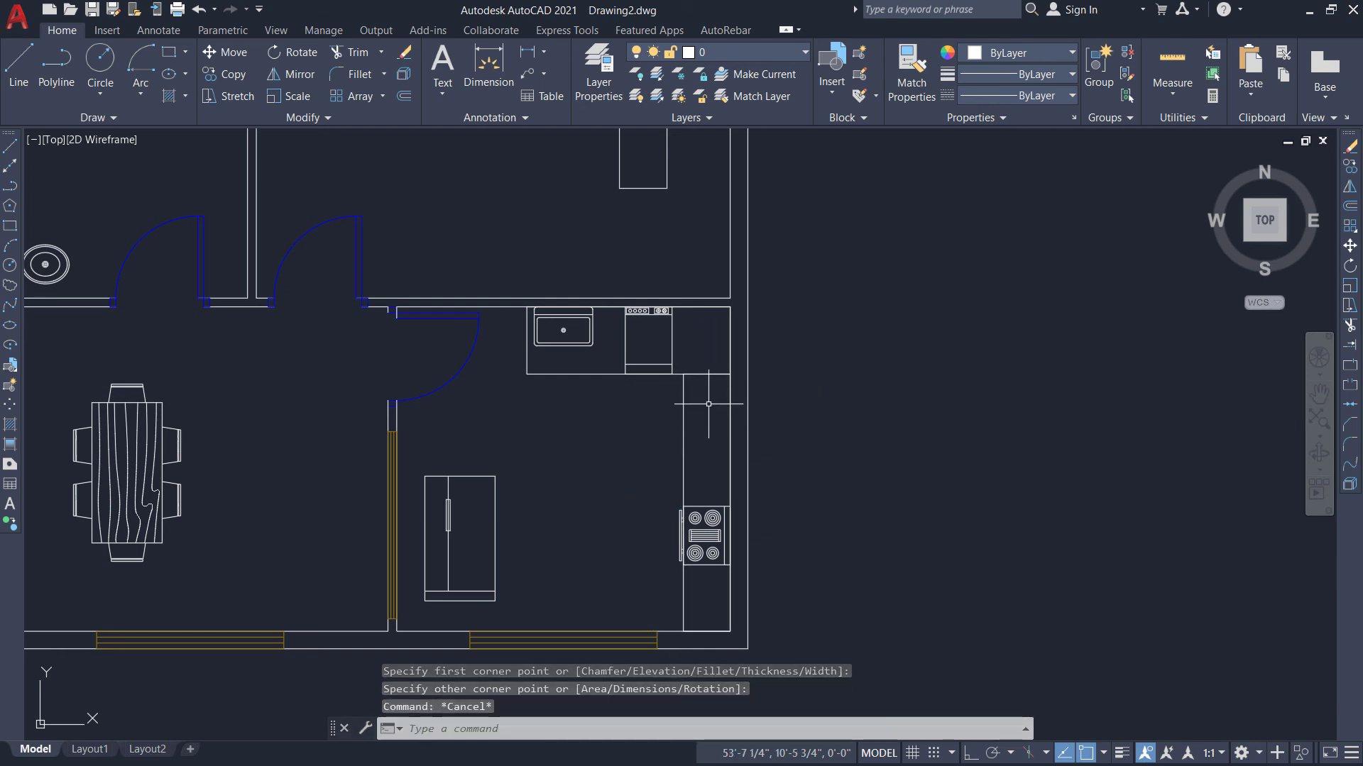
Trim the lines separating the two kitchen counters at their shared corner to form one L-shaped counter.
type("tr")
key("Return")
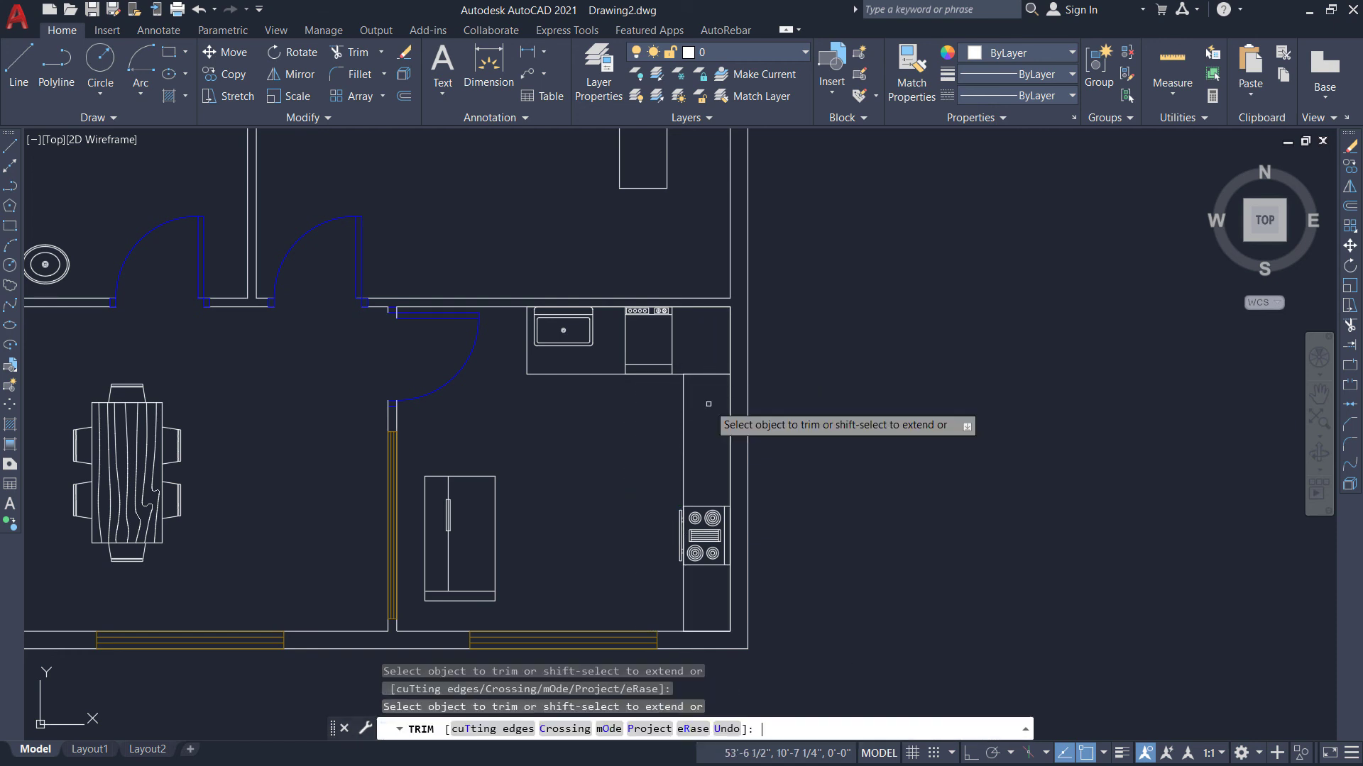
left_click_drag(707, 403, 688, 360)
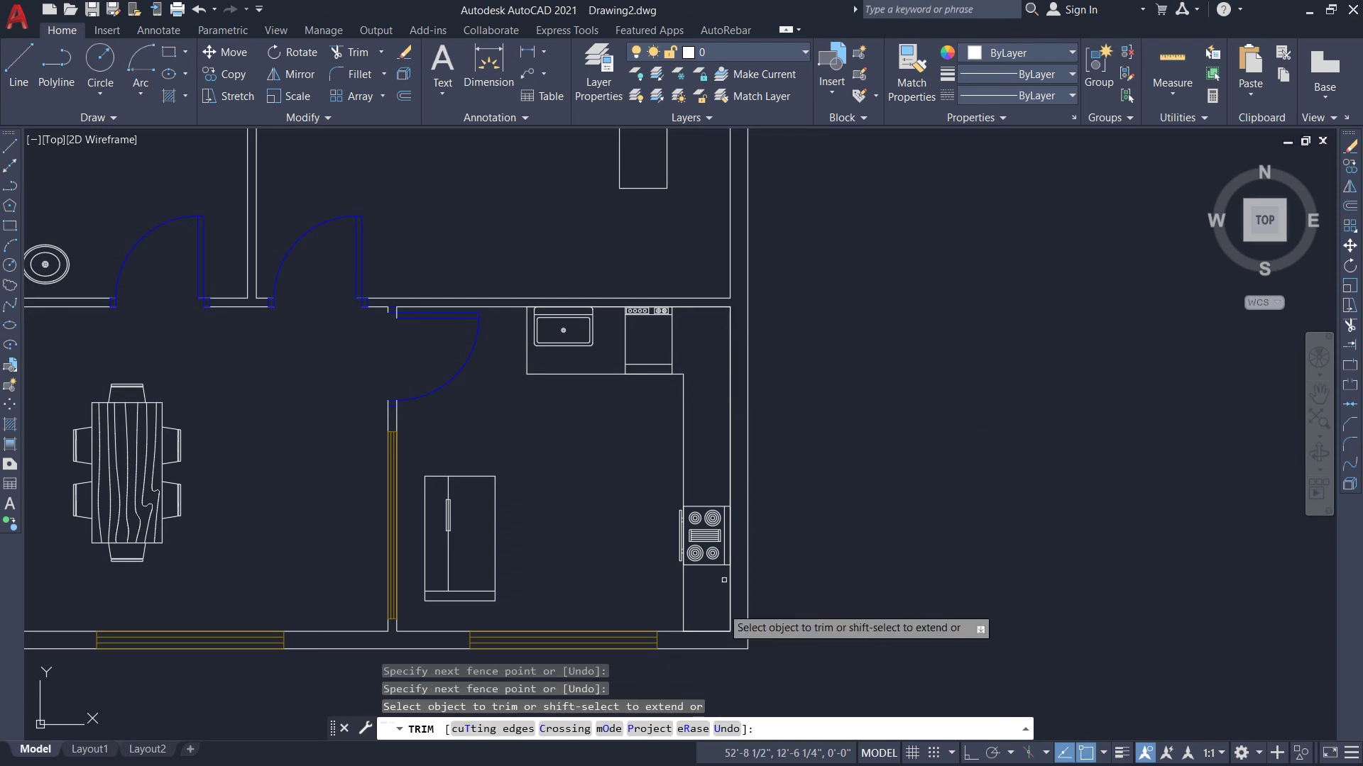
key("Escape")
scroll(710, 426, "down", 5)
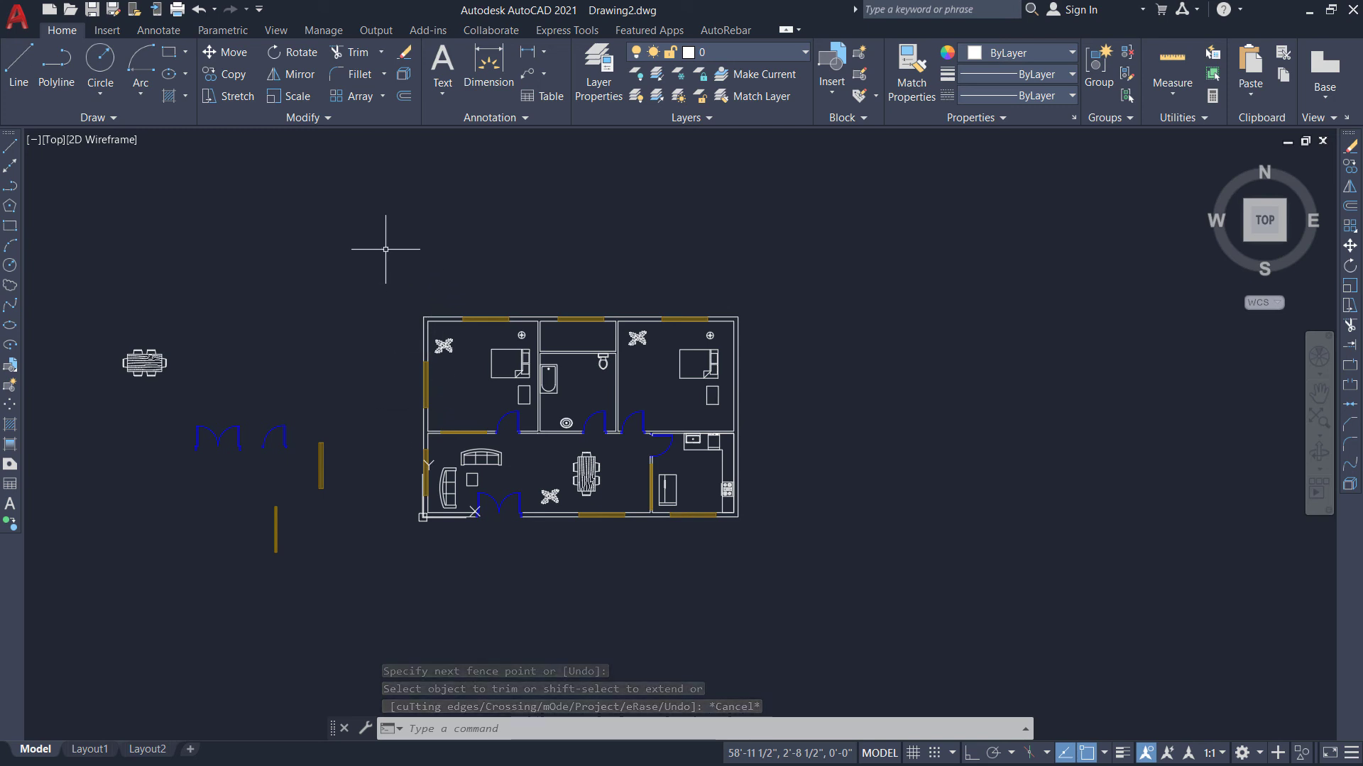
scroll(436, 327, "up", 6)
scroll(305, 219, "down", 4)
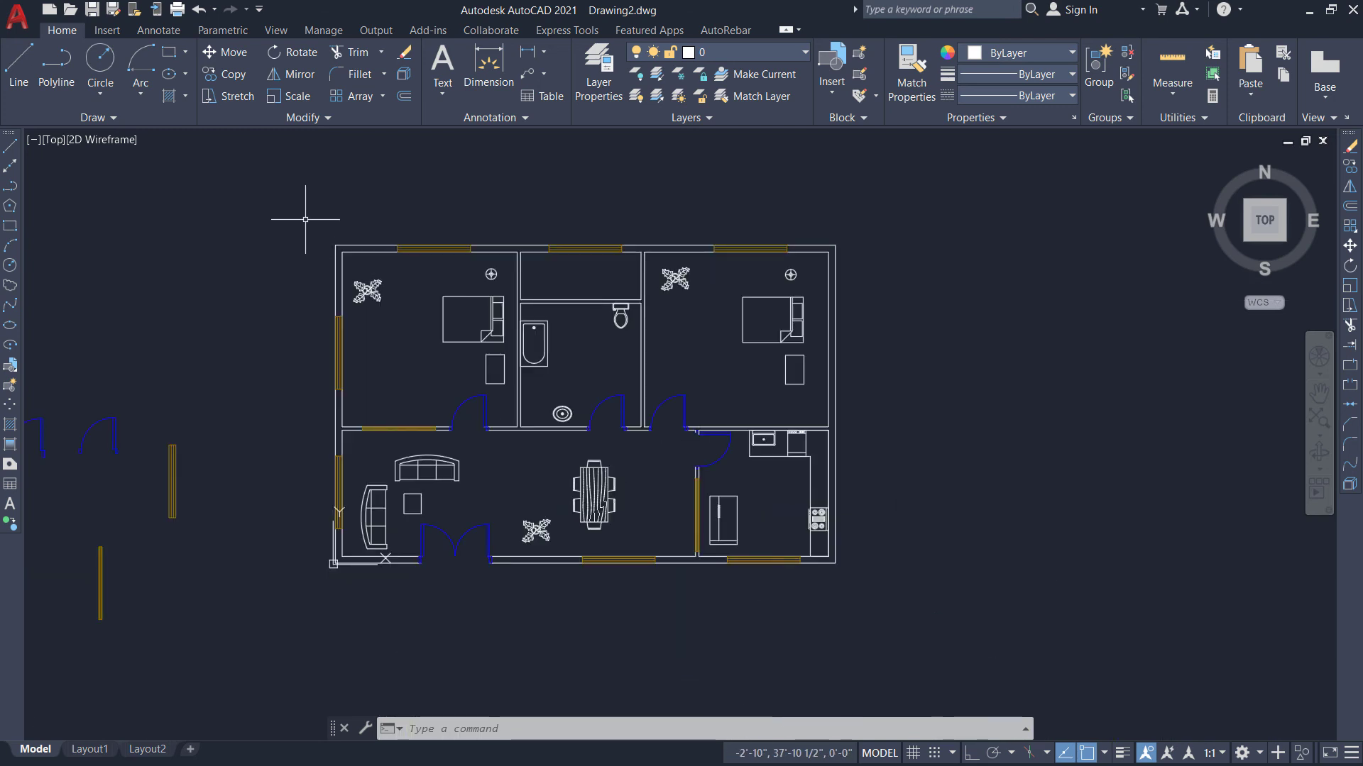
scroll(349, 237, "up", 2)
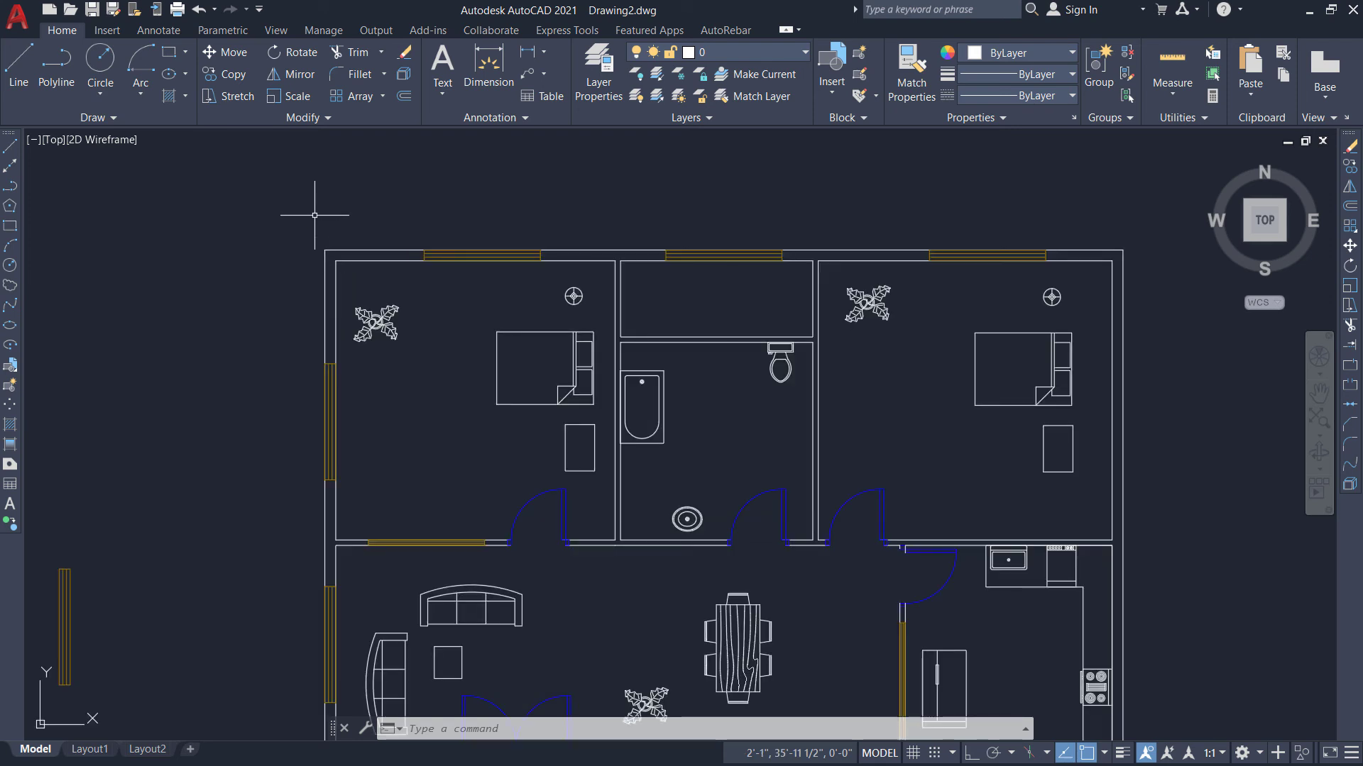
scroll(314, 215, "down", 2)
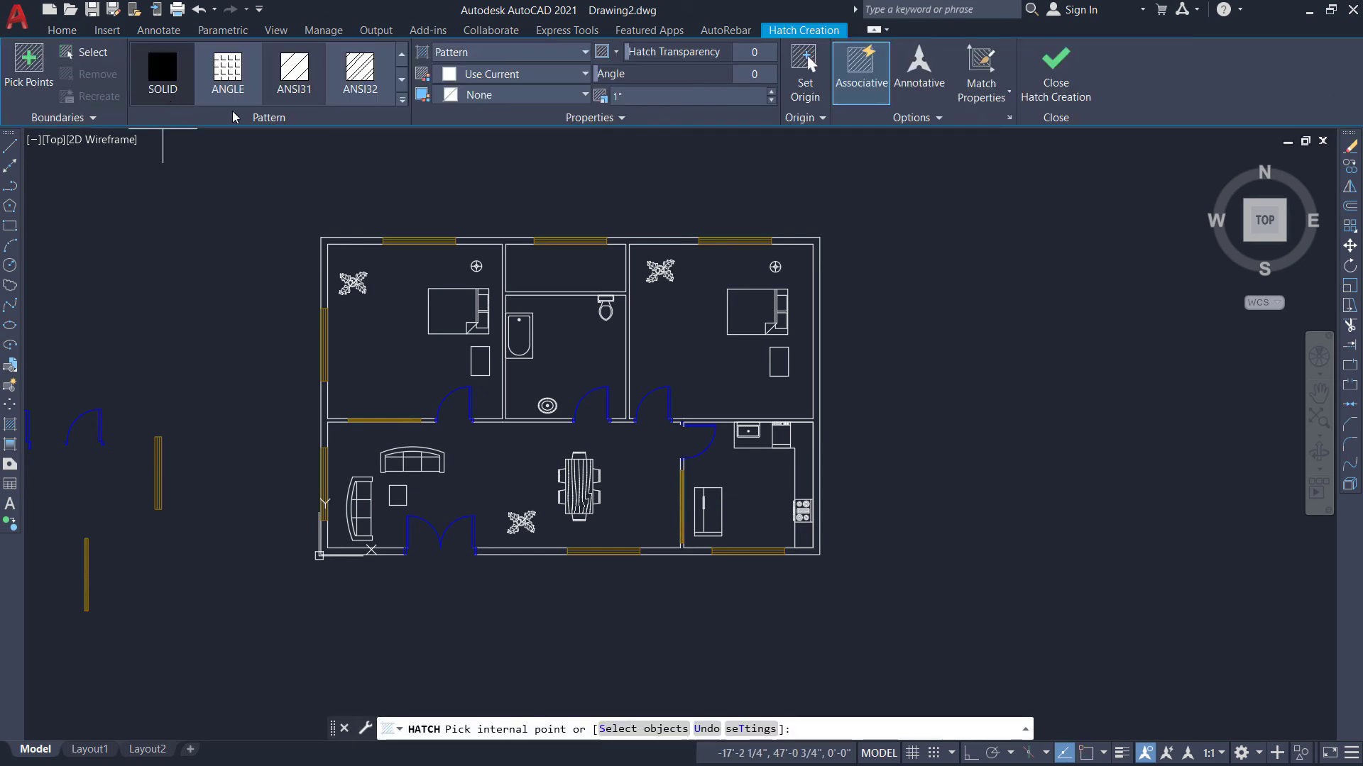
Browse the available hatch patterns and choose ANSI32 for the hatch.
left_click(402, 102)
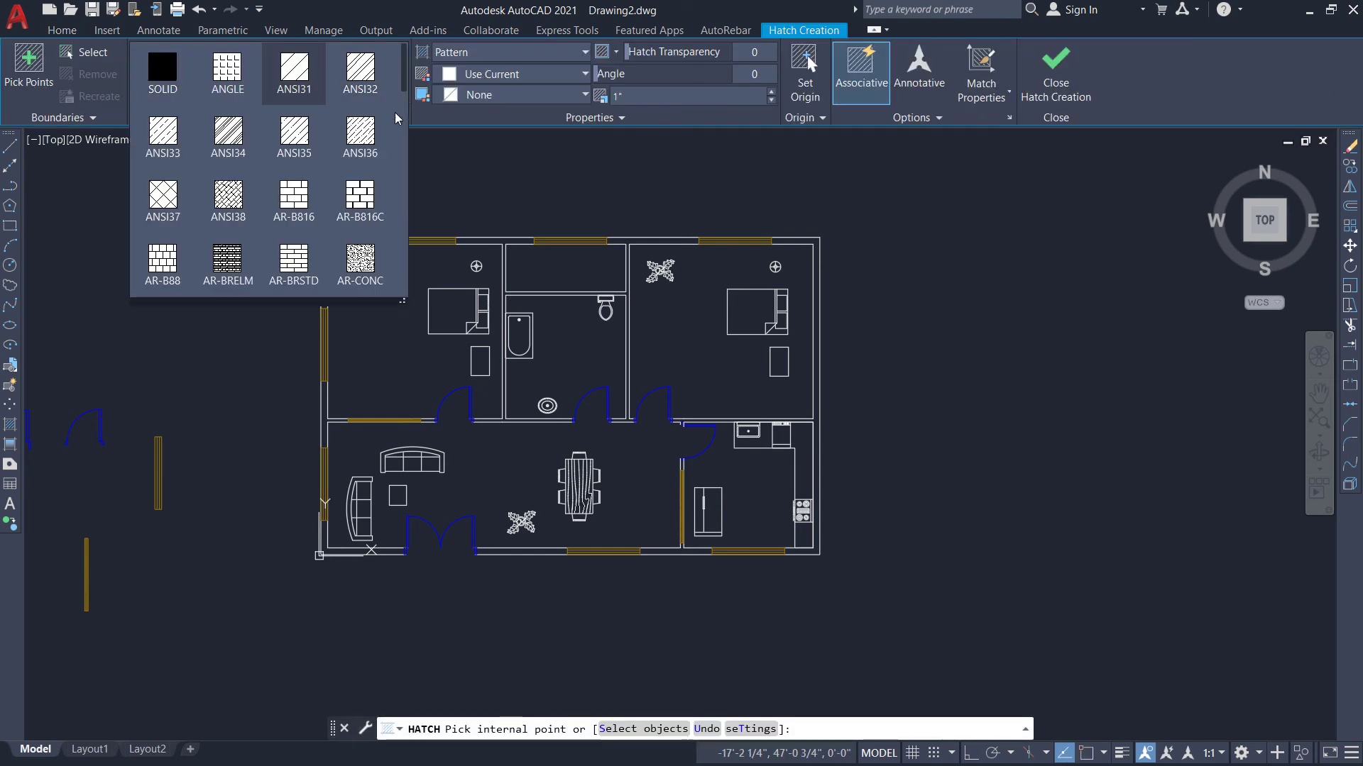
scroll(213, 231, "down", 5)
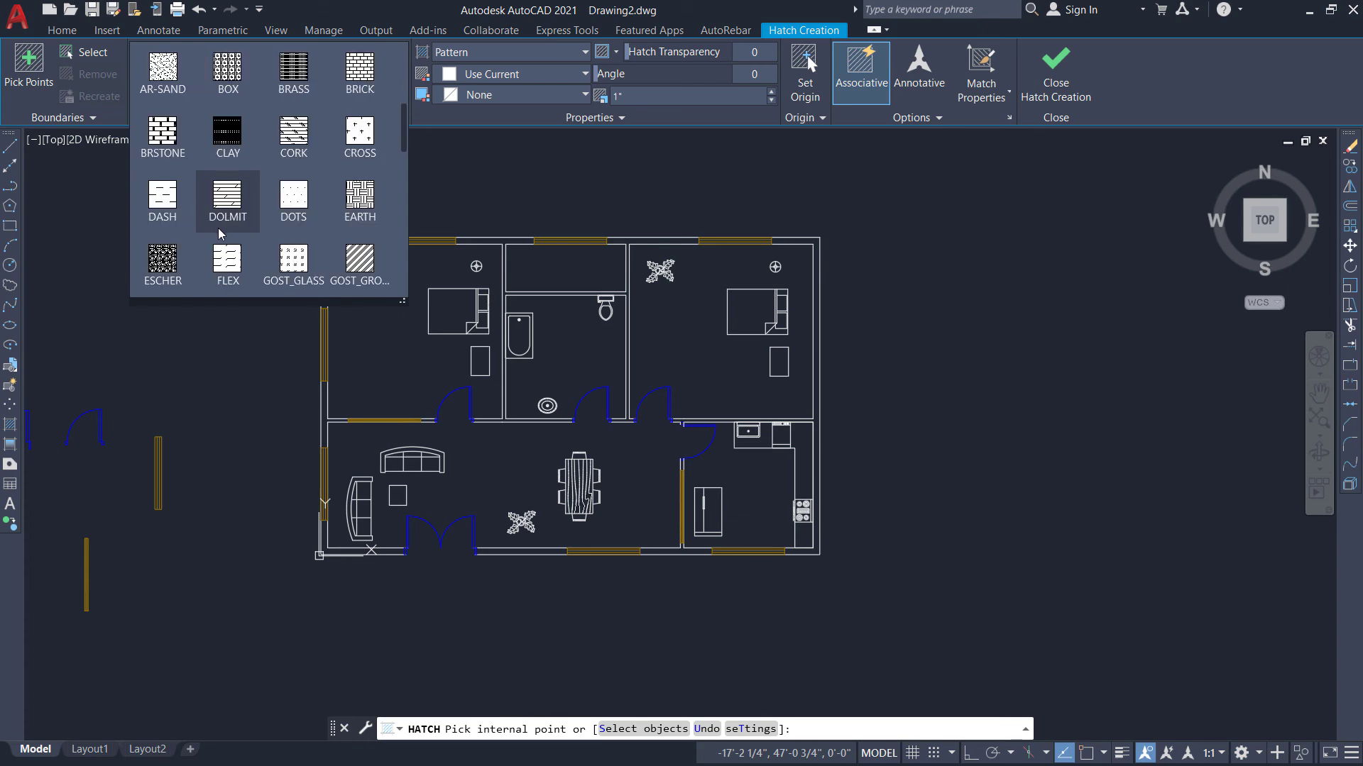
scroll(220, 235, "down", 10)
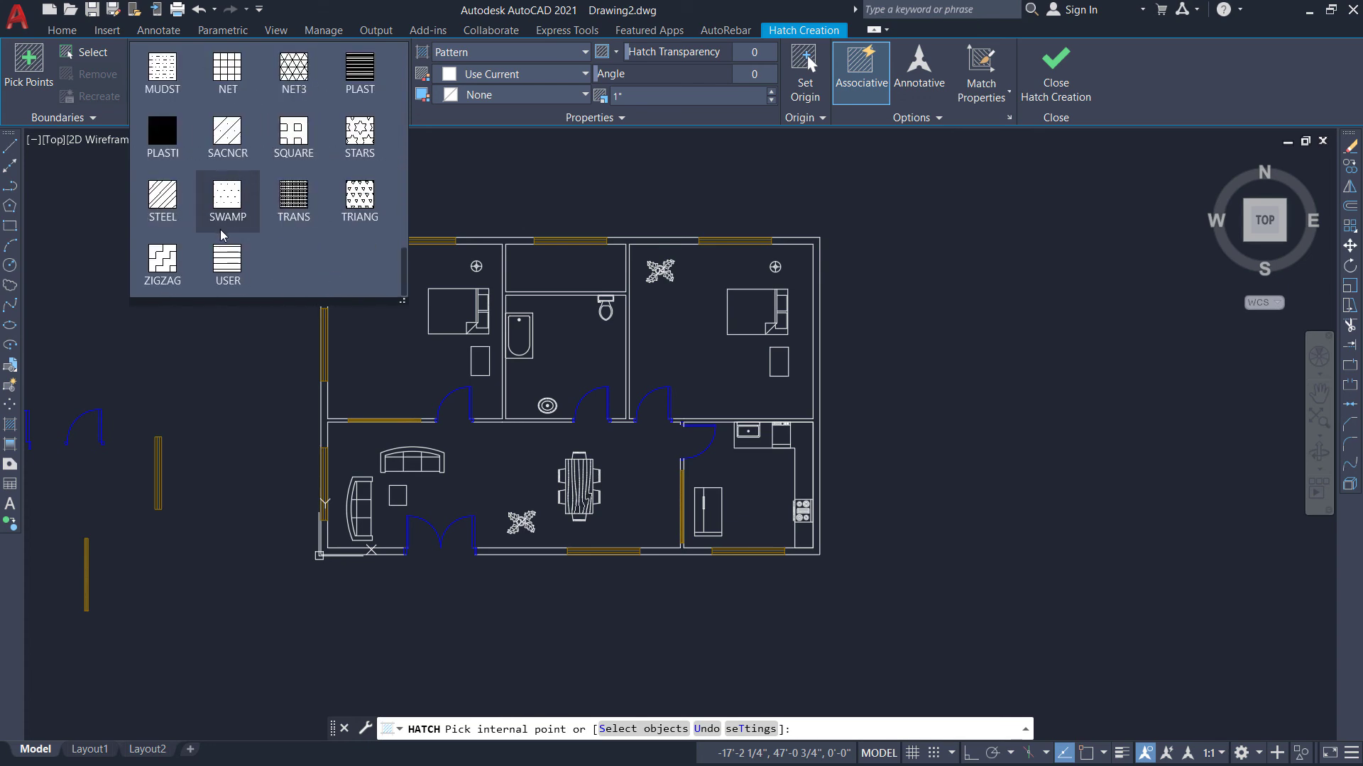
scroll(241, 248, "up", 8)
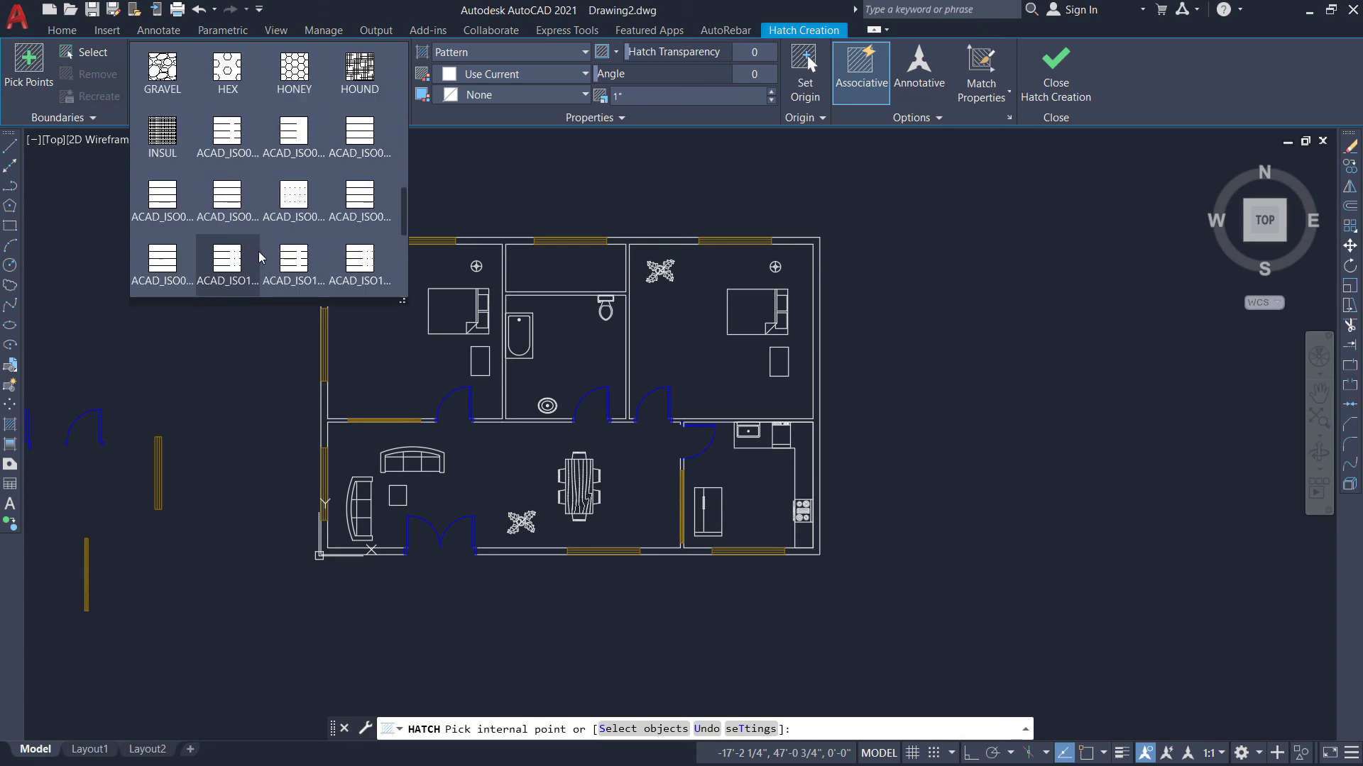
scroll(261, 257, "up", 6)
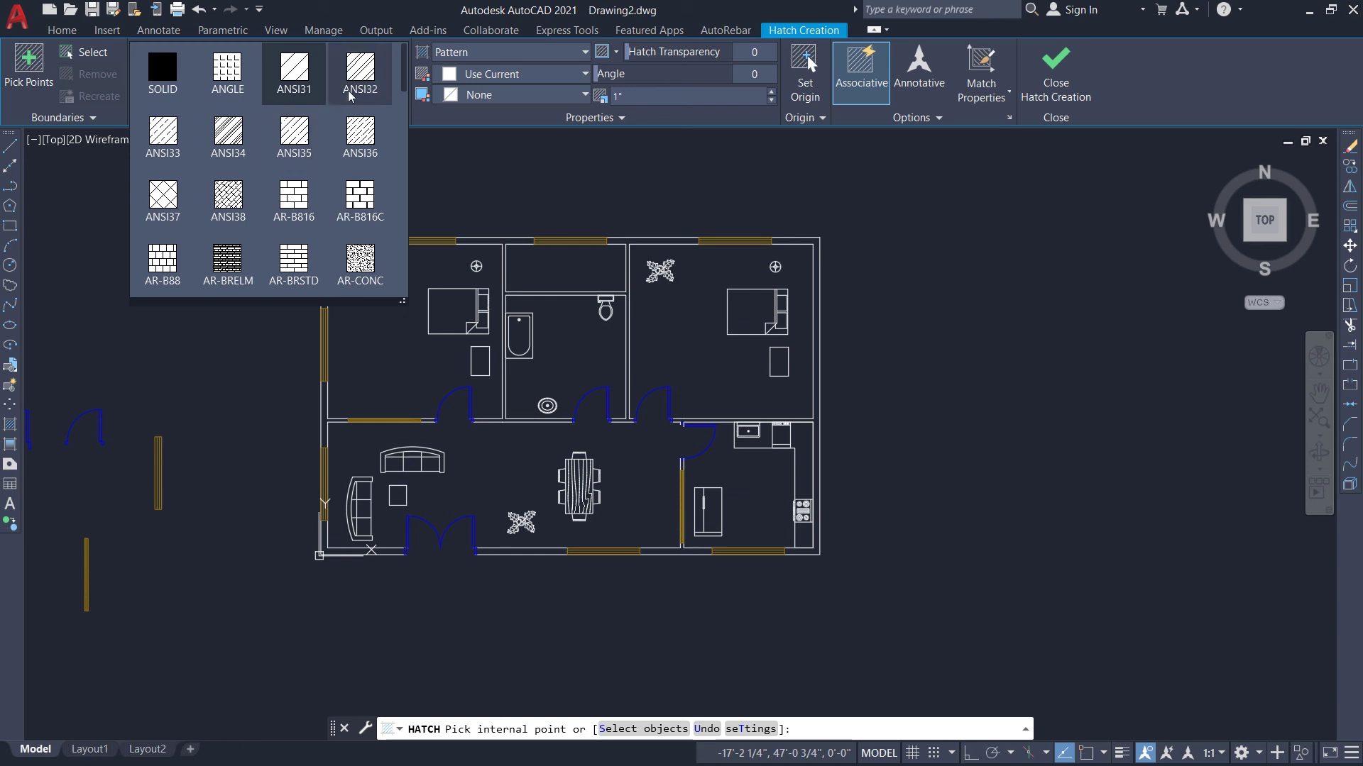
left_click(362, 71)
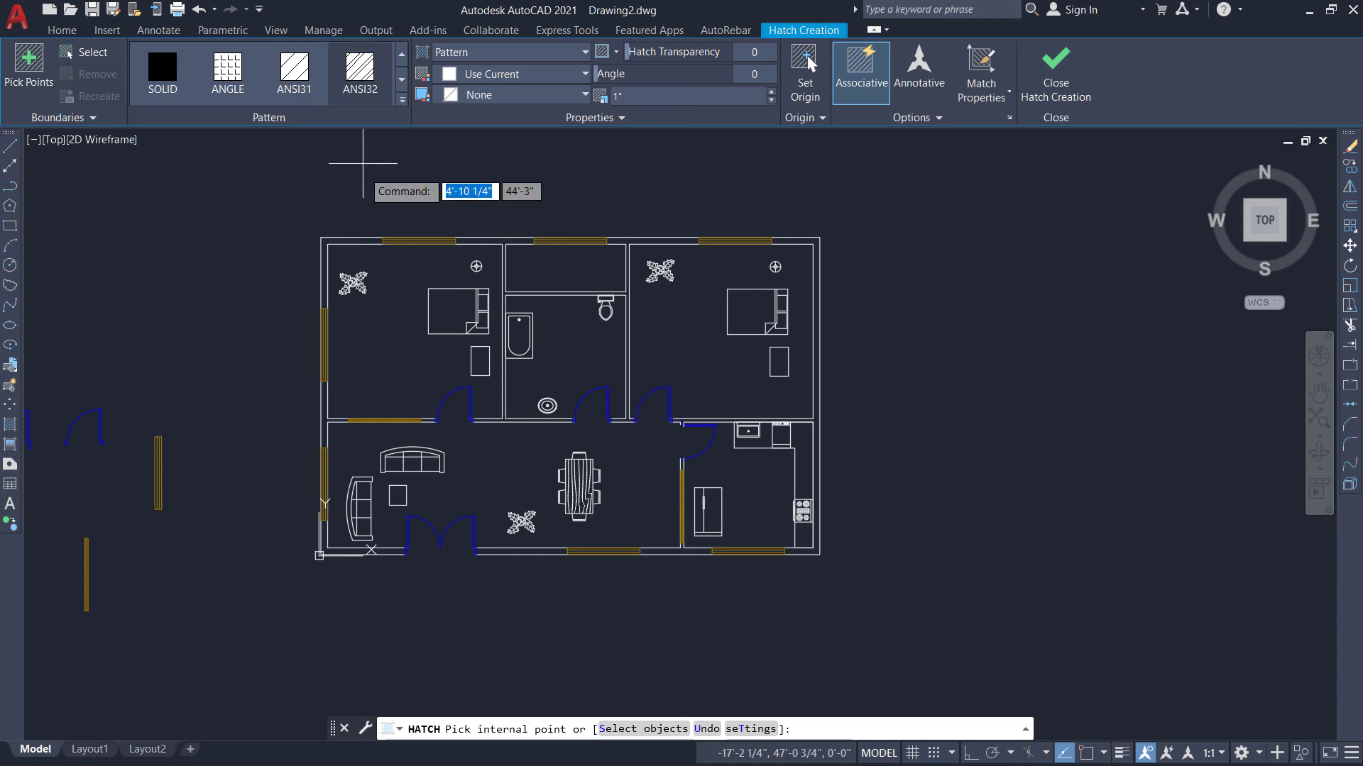
Hatch the exterior wall section around the plan's upper-left corner with ANSI32.
scroll(328, 262, "up", 4)
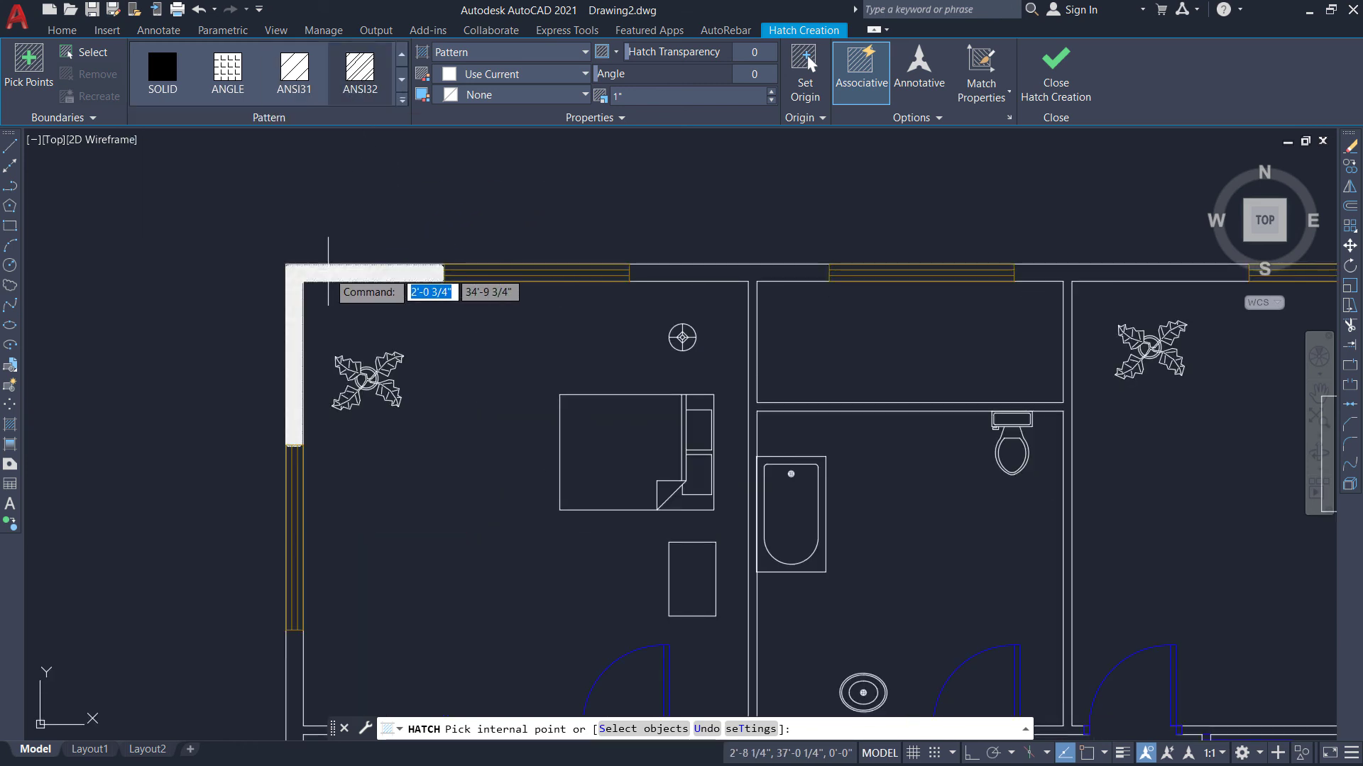
left_click(328, 272)
scroll(291, 287, "up", 6)
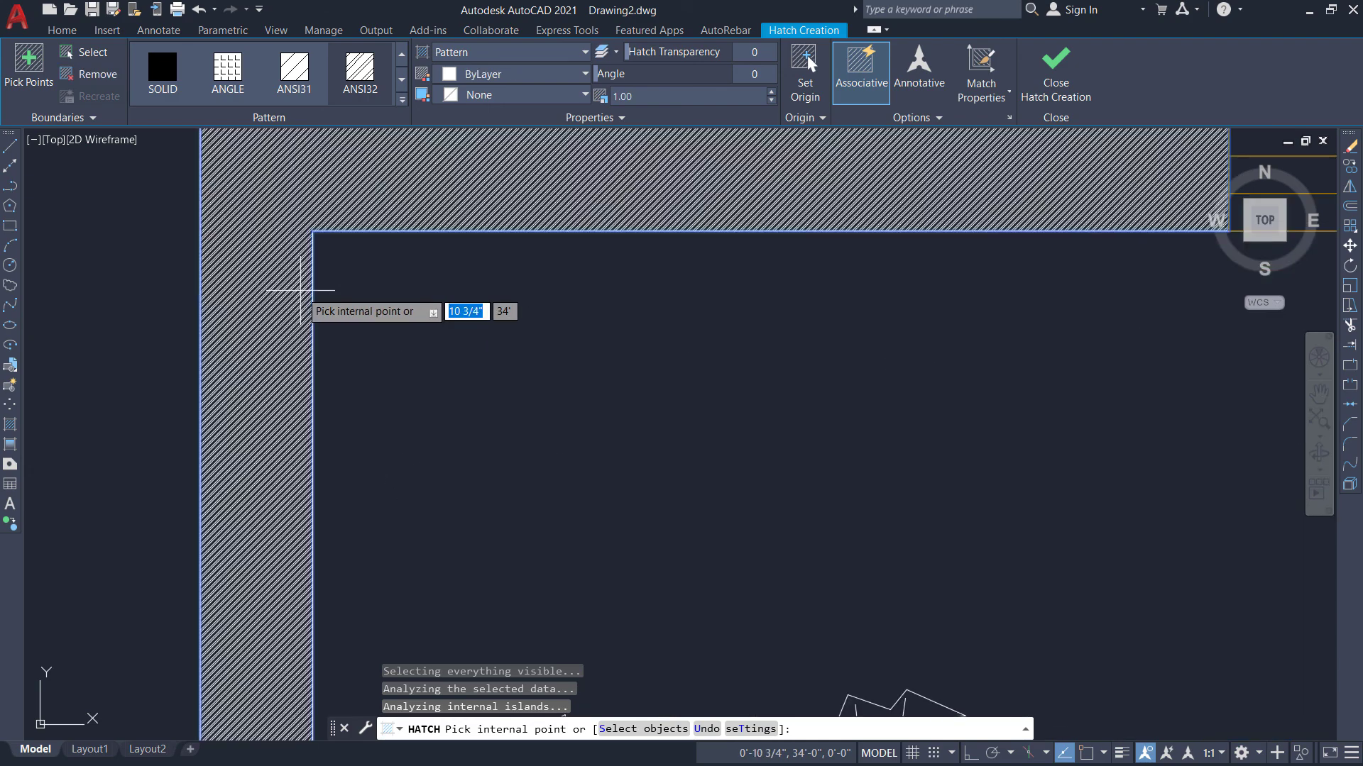
scroll(284, 312, "up", 3)
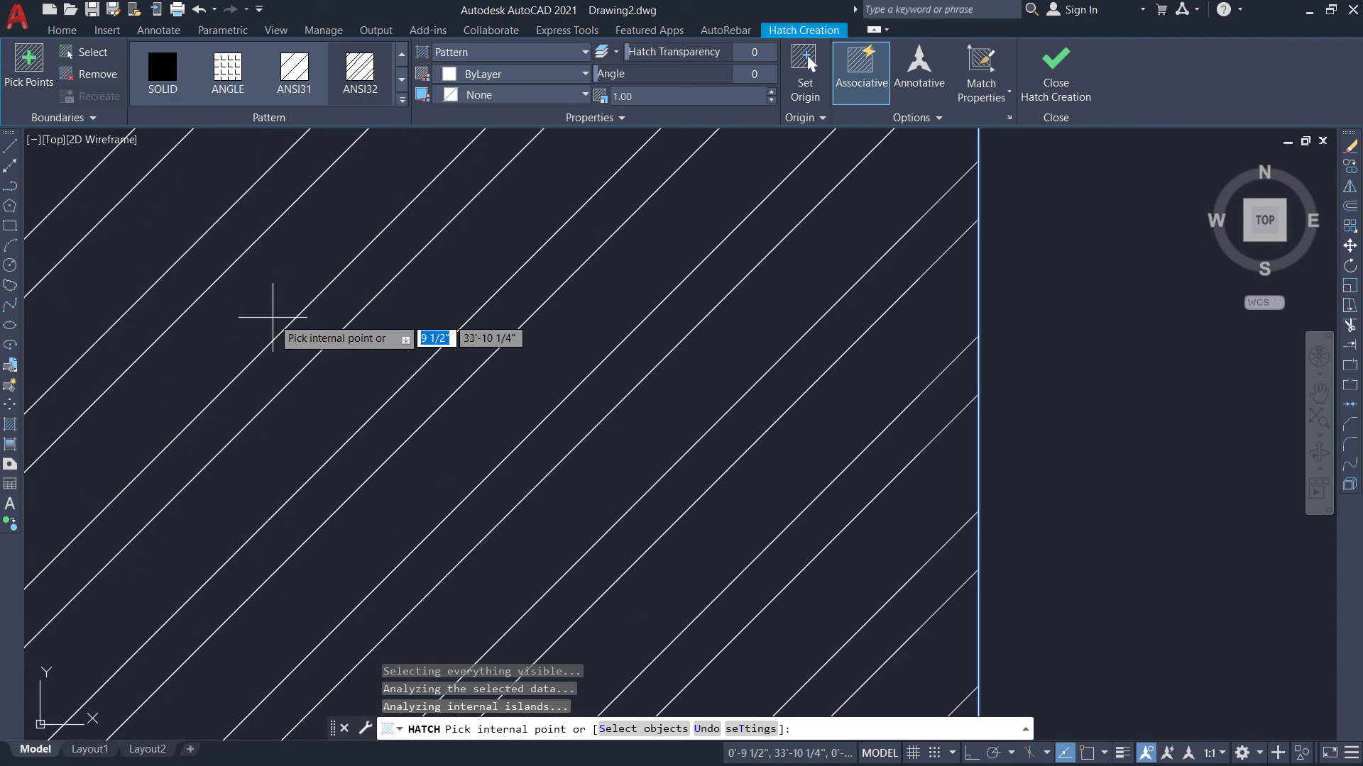
Set the hatch pattern scale to 15.
scroll(278, 315, "down", 6)
scroll(278, 316, "down", 4)
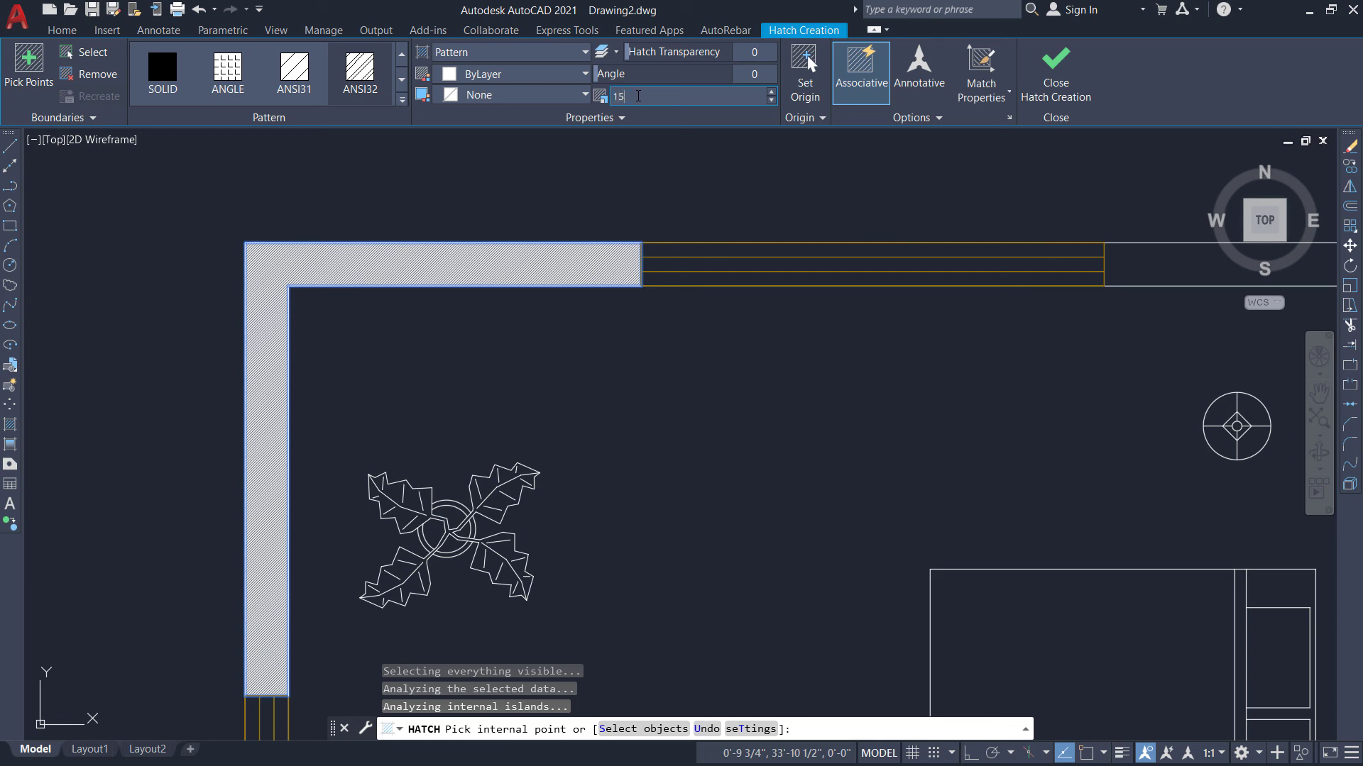
left_click(638, 95)
type("15")
key("Return")
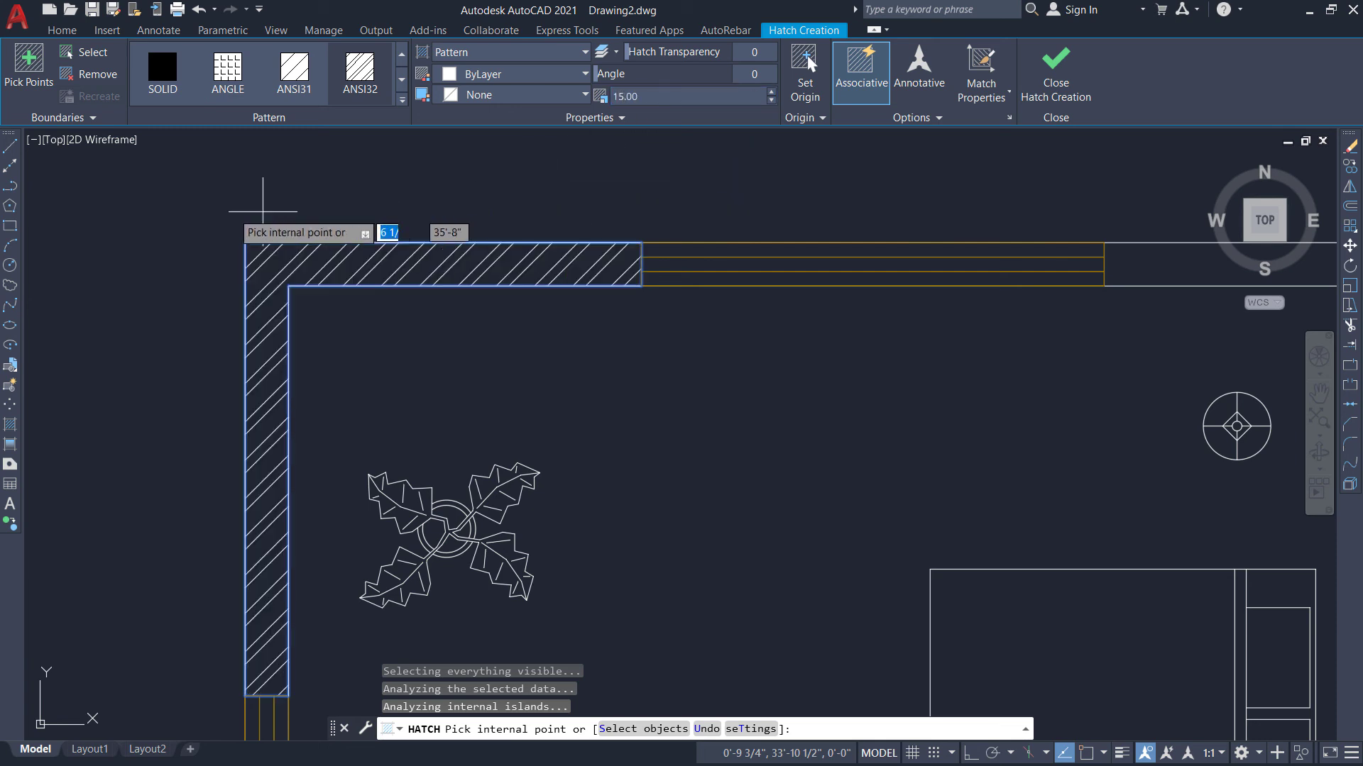
Hatch the remaining upper exterior wall sections, the bathroom and bedroom partitions, and the whole right exterior wall.
scroll(170, 213, "down", 3)
scroll(162, 296, "up", 1)
scroll(163, 296, "down", 4)
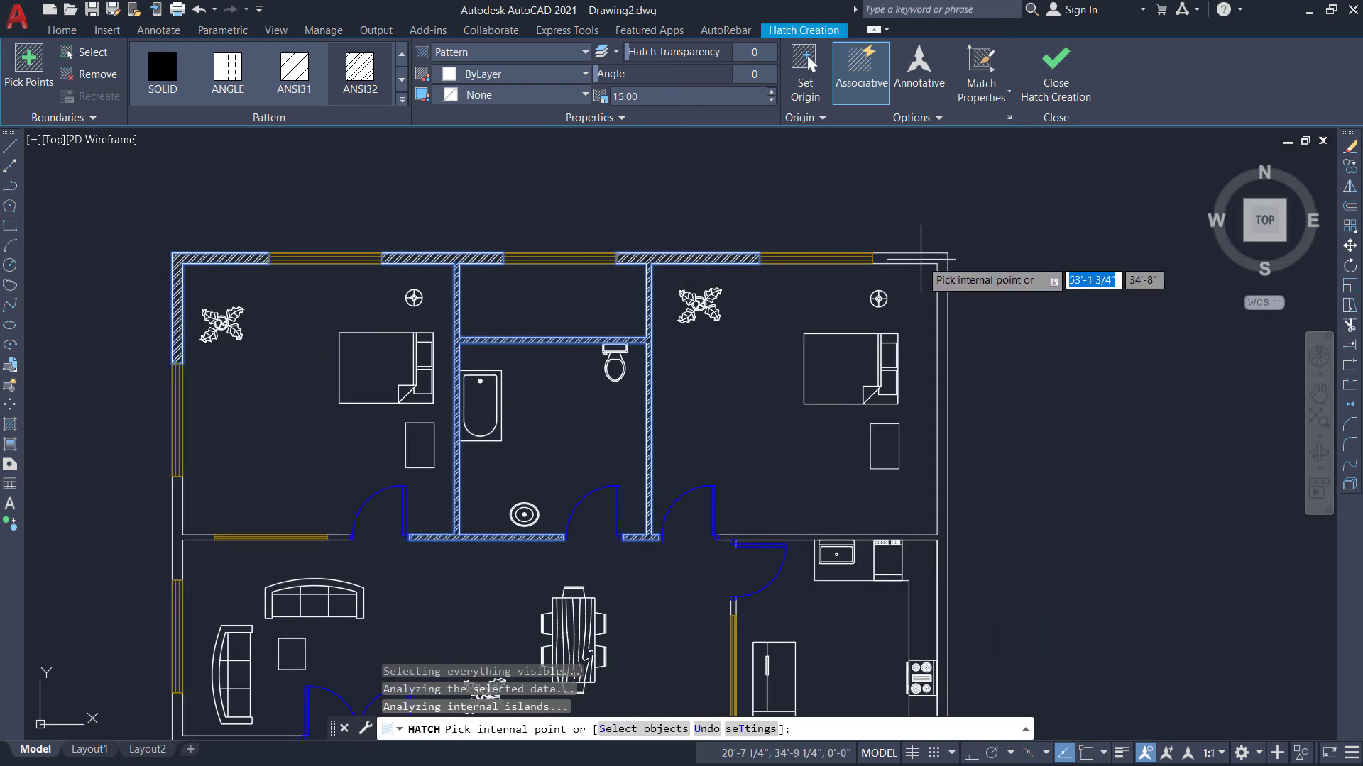
scroll(741, 209, "down", 4)
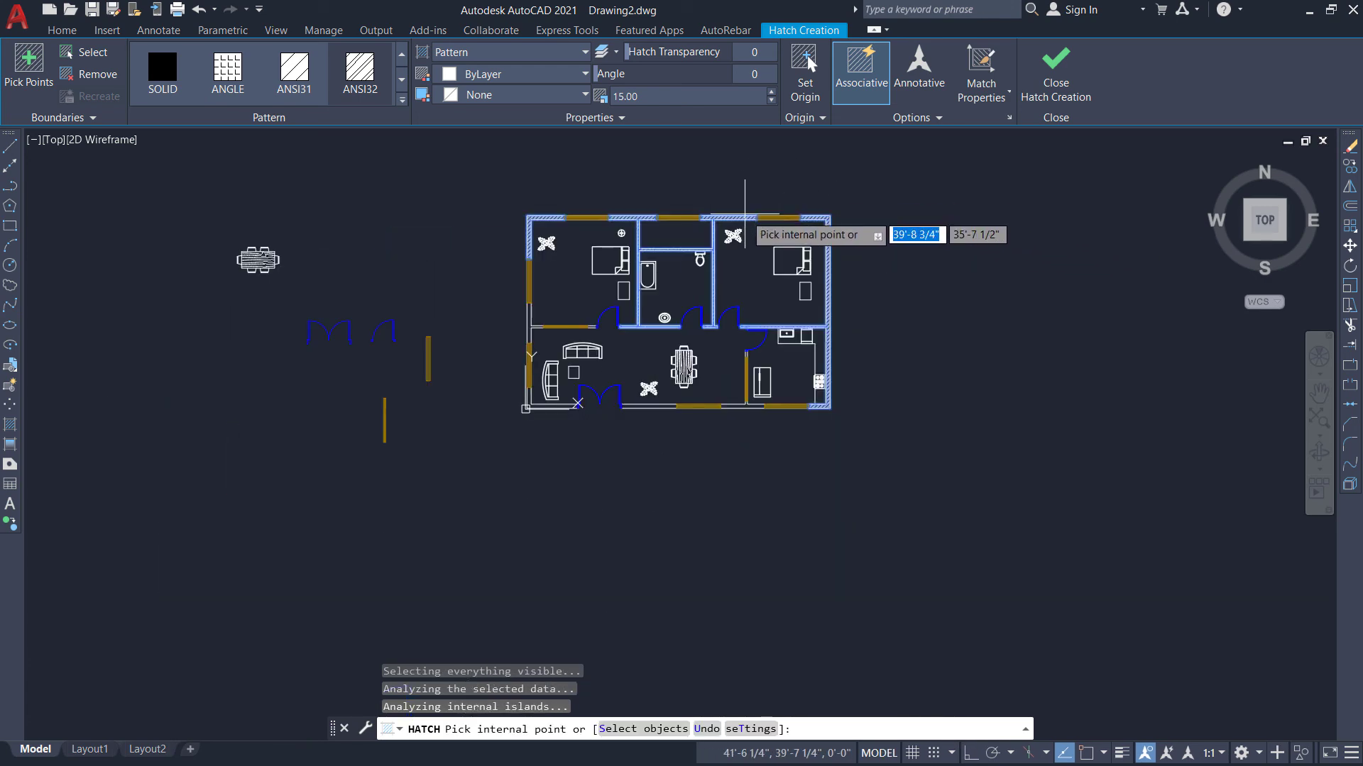
scroll(734, 405, "up", 4)
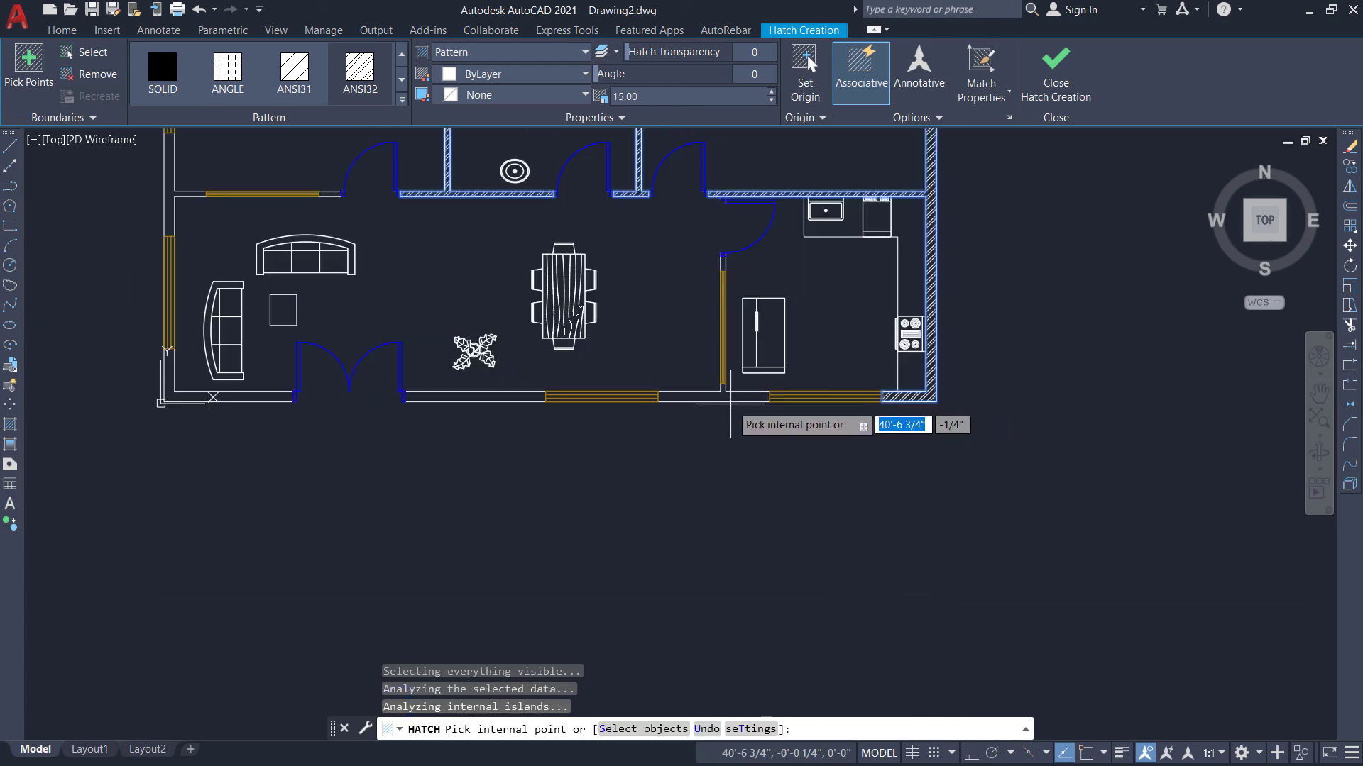
Hatch the lower wall sections between the double door and the kitchen window, plus both ends of the kitchen partition.
scroll(730, 403, "up", 4)
left_click(725, 373)
scroll(711, 473, "down", 2)
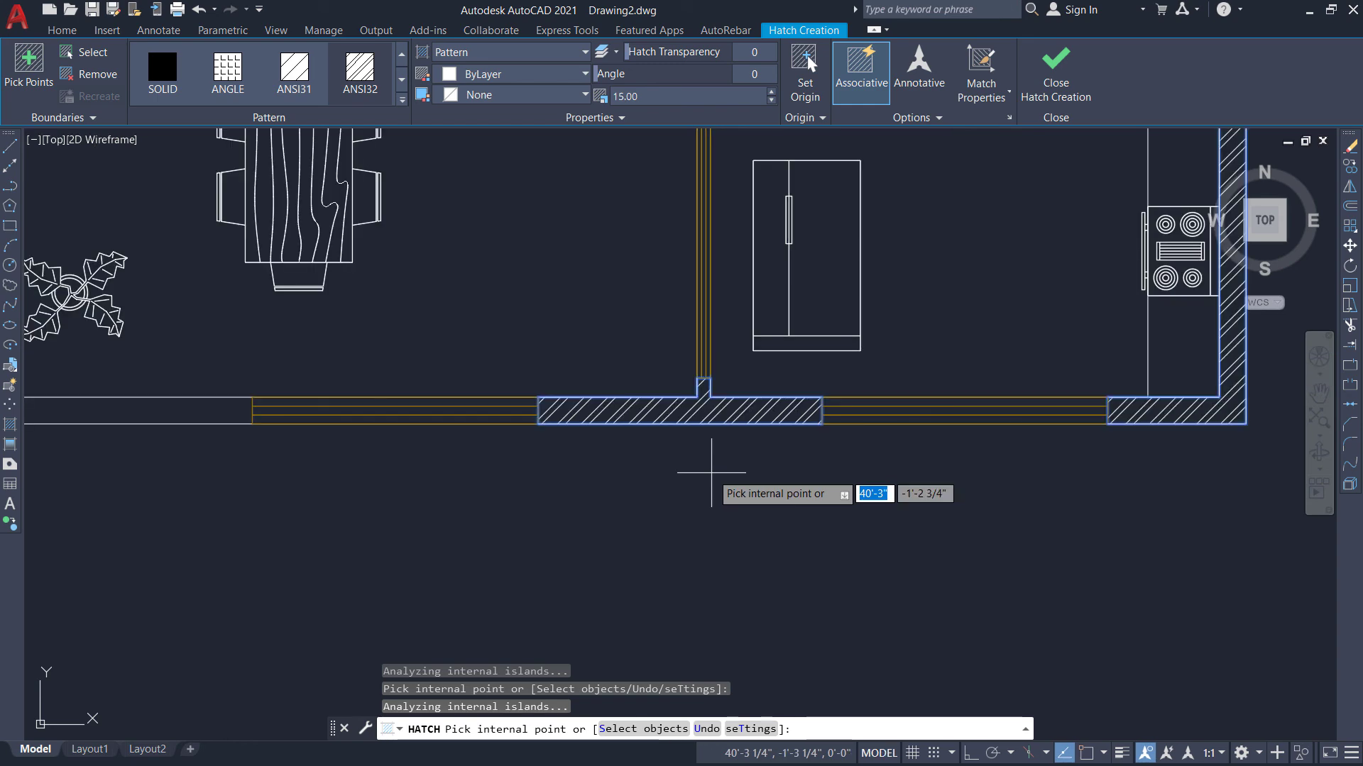
scroll(712, 473, "down", 2)
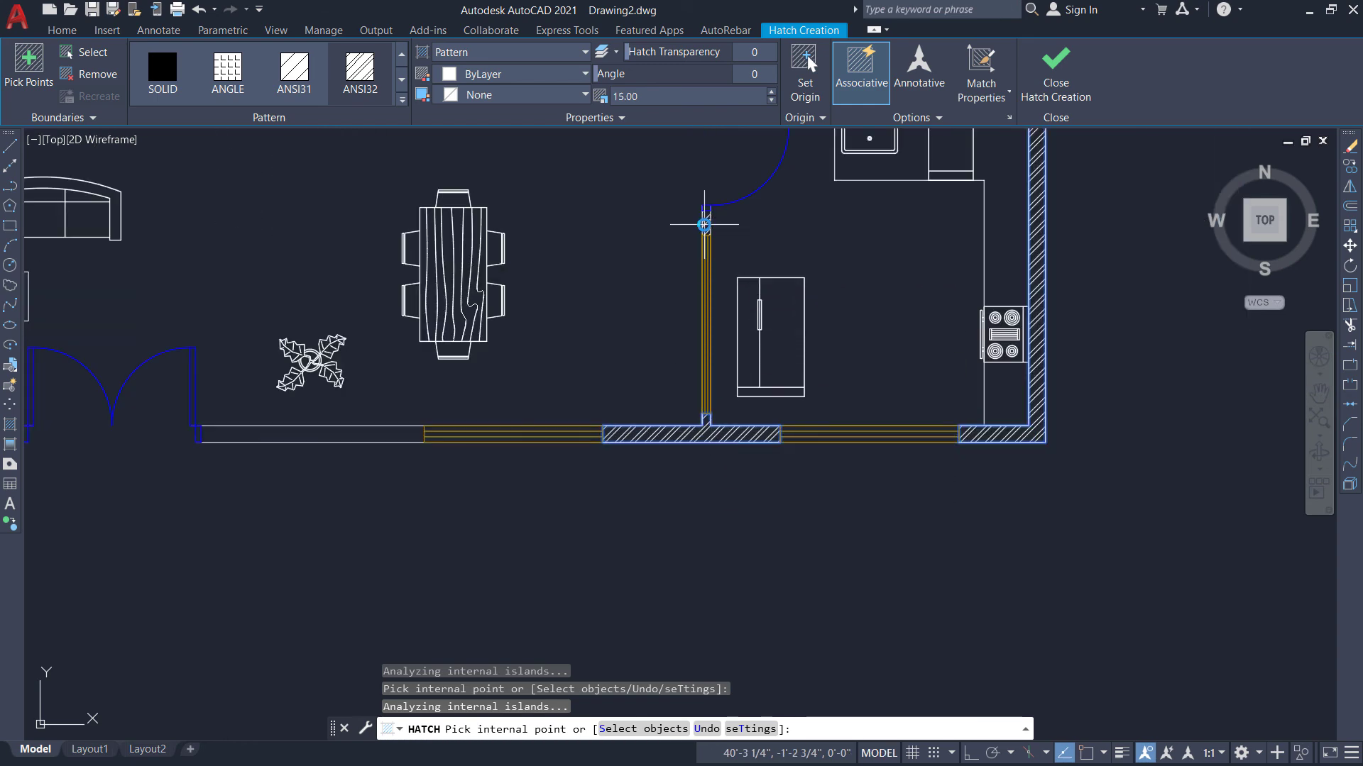
left_click(704, 225)
left_click(370, 433)
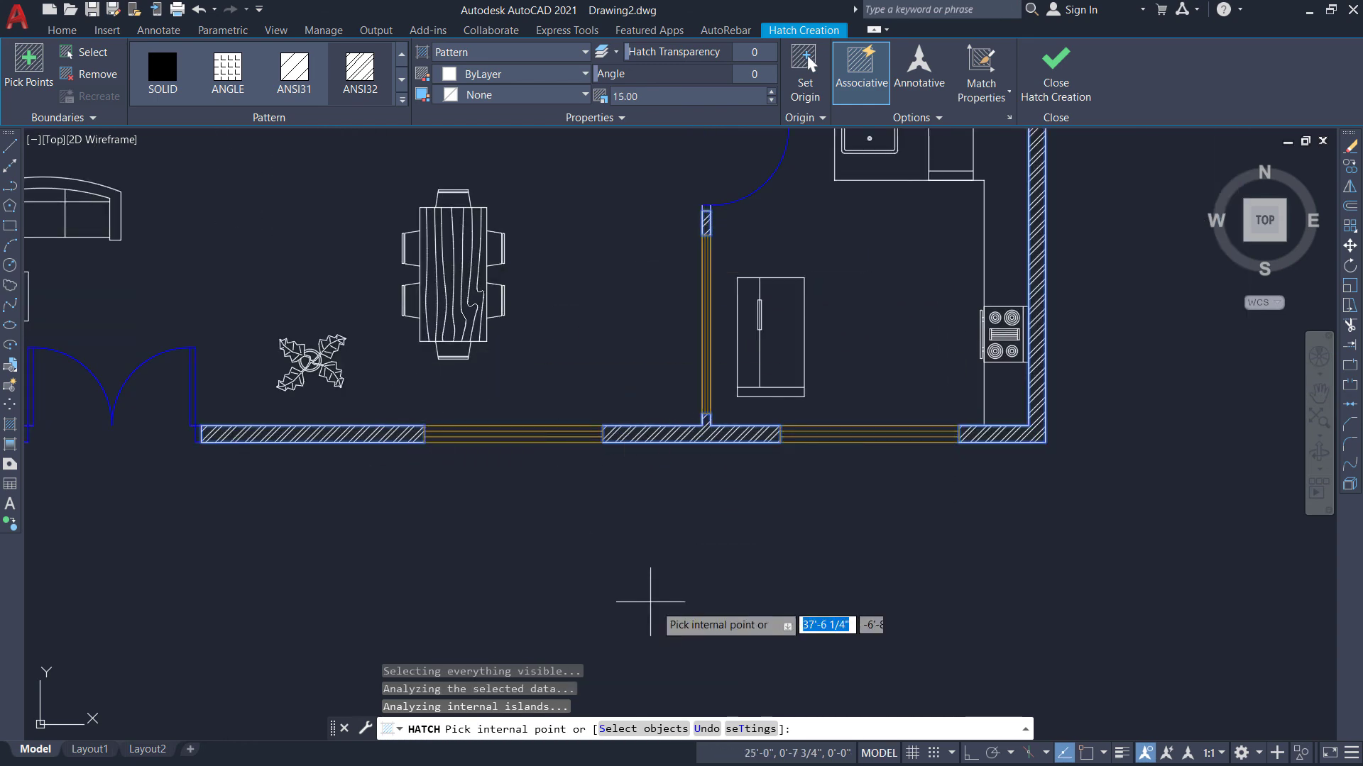
Hatch the lower-left wall corner, the left wall section between its windows, and the short wall beside the left bedroom door.
scroll(650, 602, "down", 3)
scroll(383, 585, "up", 5)
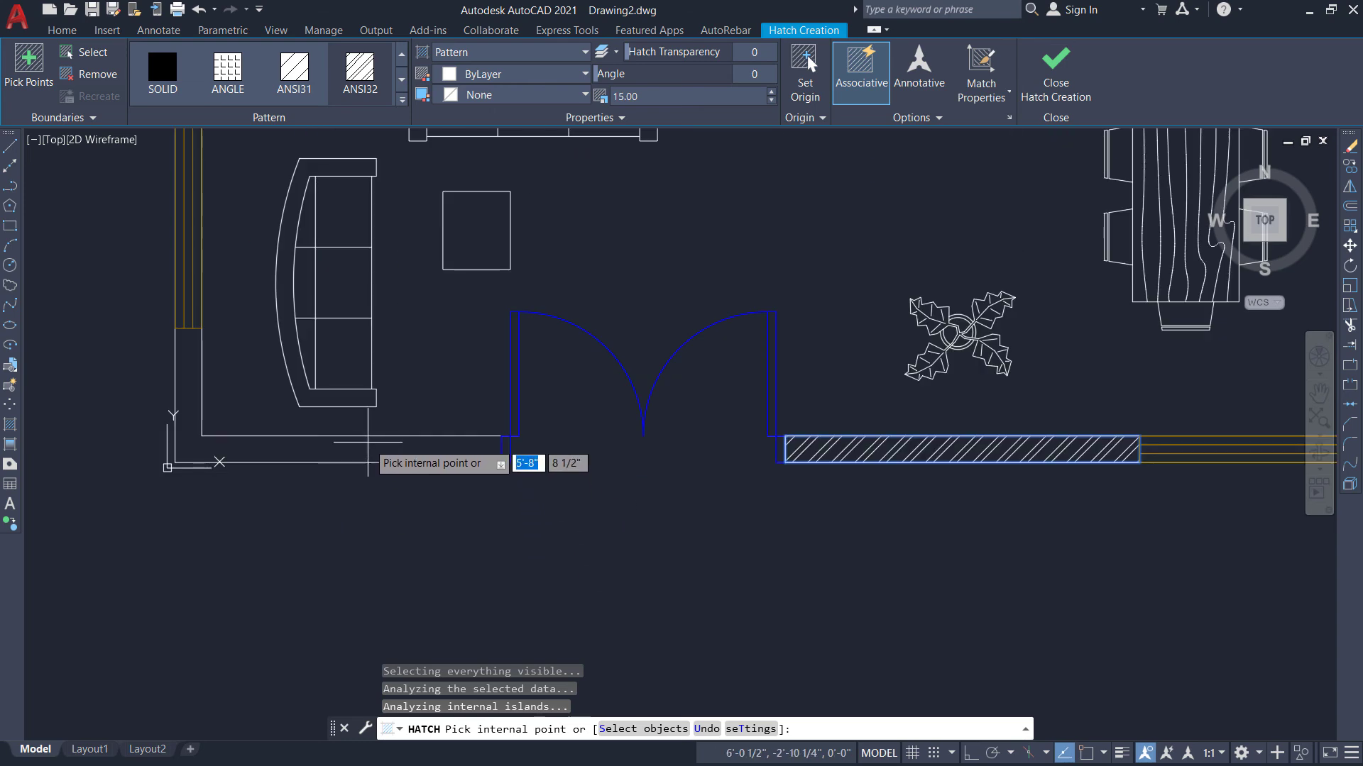
left_click(368, 442)
scroll(408, 575, "down", 3)
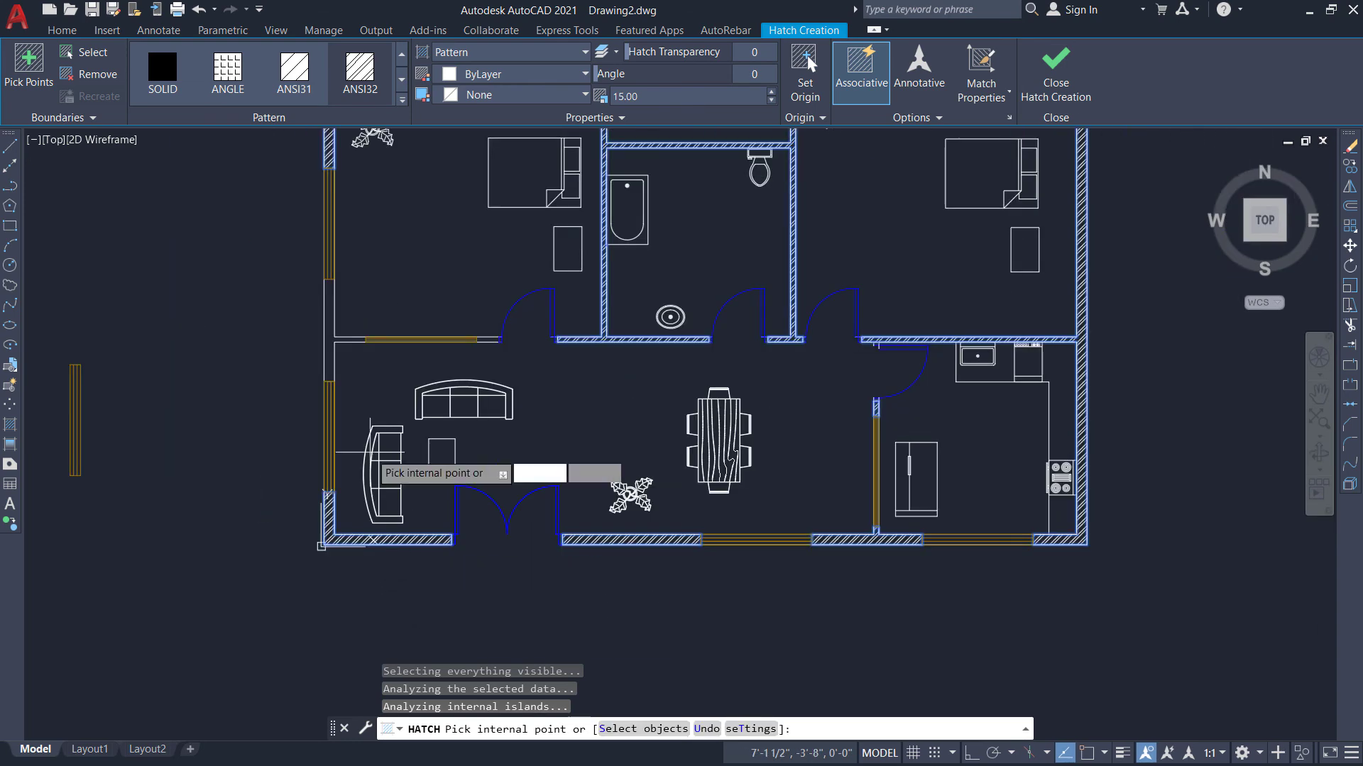
scroll(308, 310, "up", 4)
left_click(358, 312)
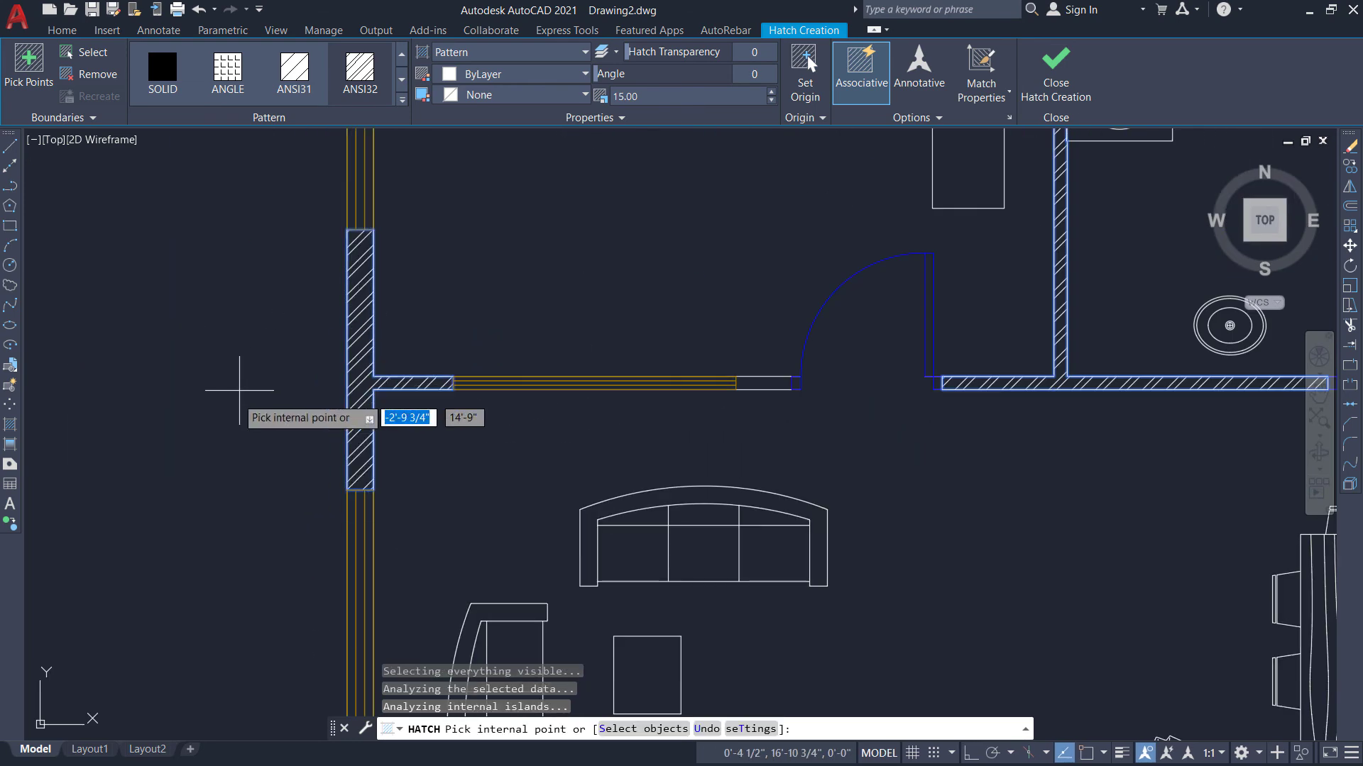
left_click(765, 383)
scroll(262, 487, "down", 2)
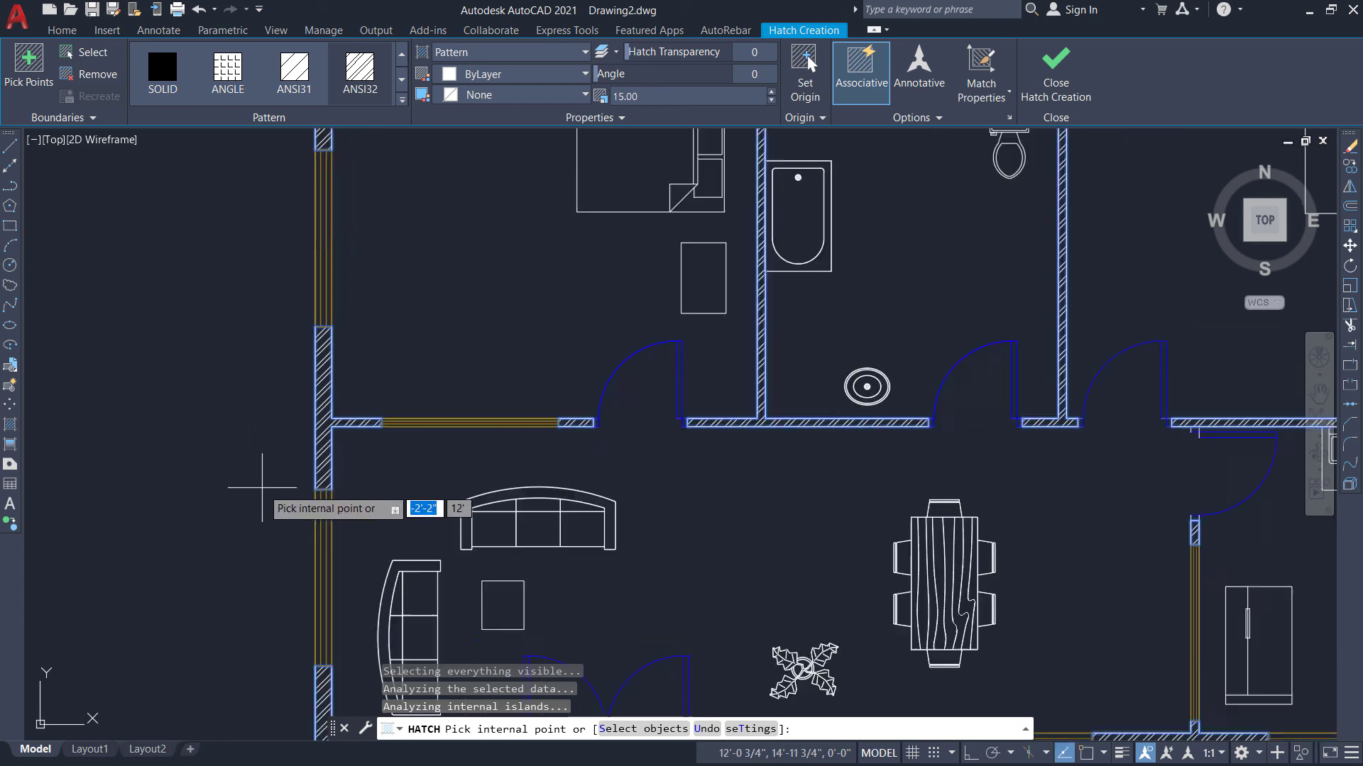
scroll(262, 488, "down", 2)
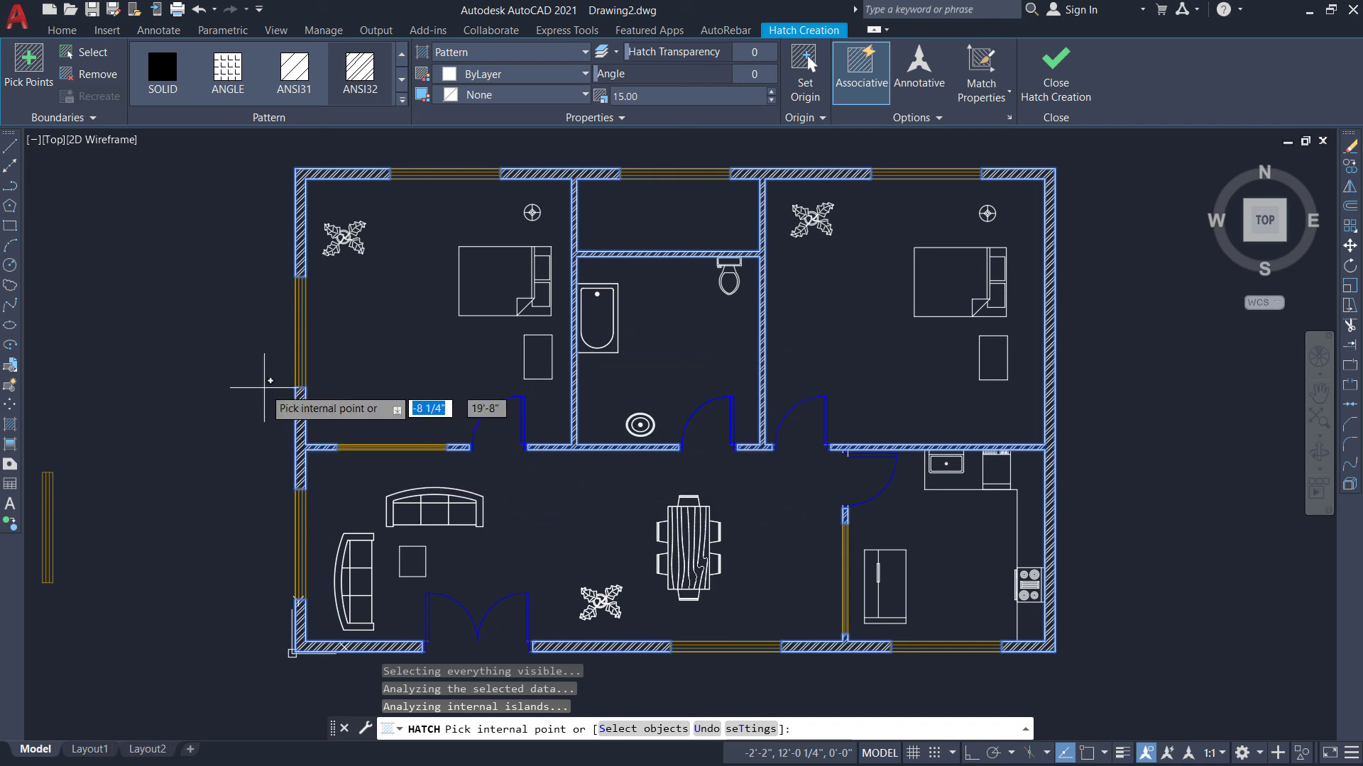
scroll(264, 388, "down", 2)
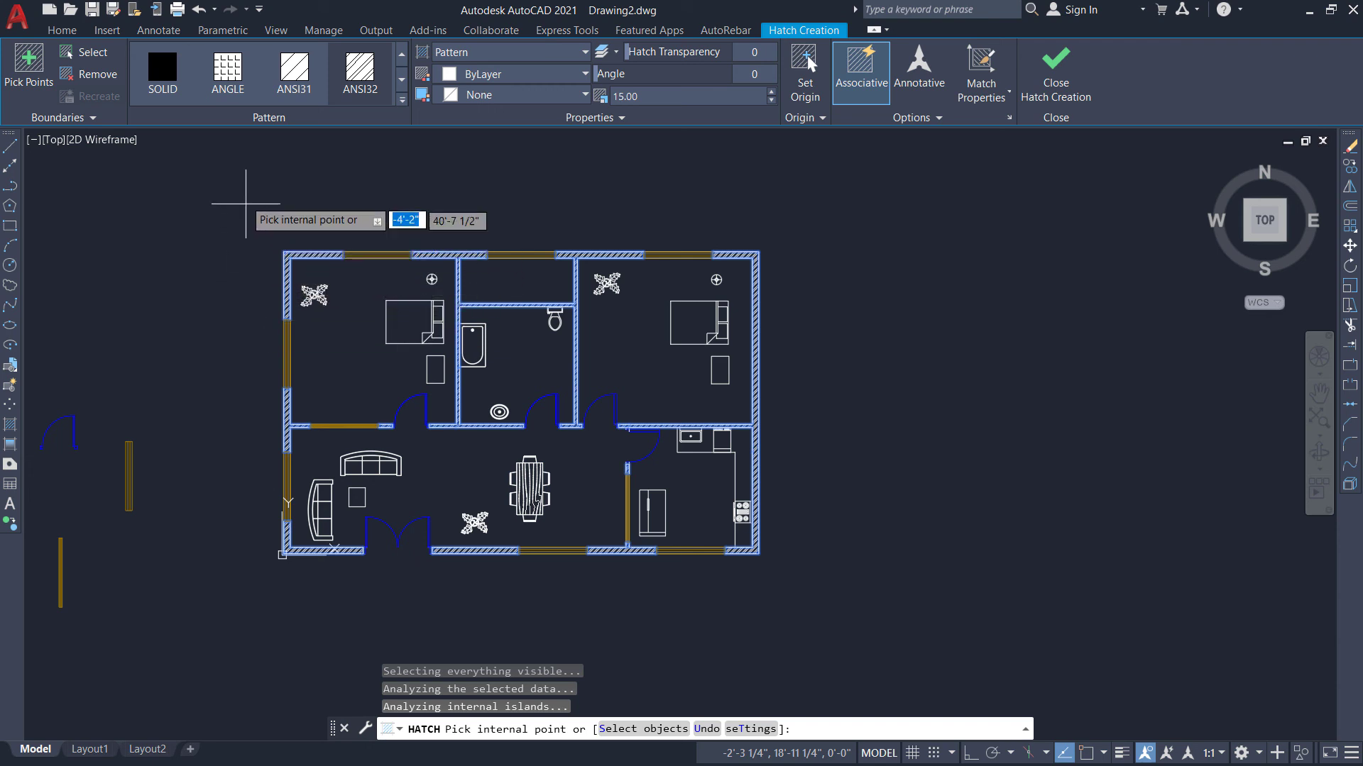
Finish the hatch and dimension the plan's overall width between its upper outer corners, placing the dimension line above the upper wall.
left_click(166, 32)
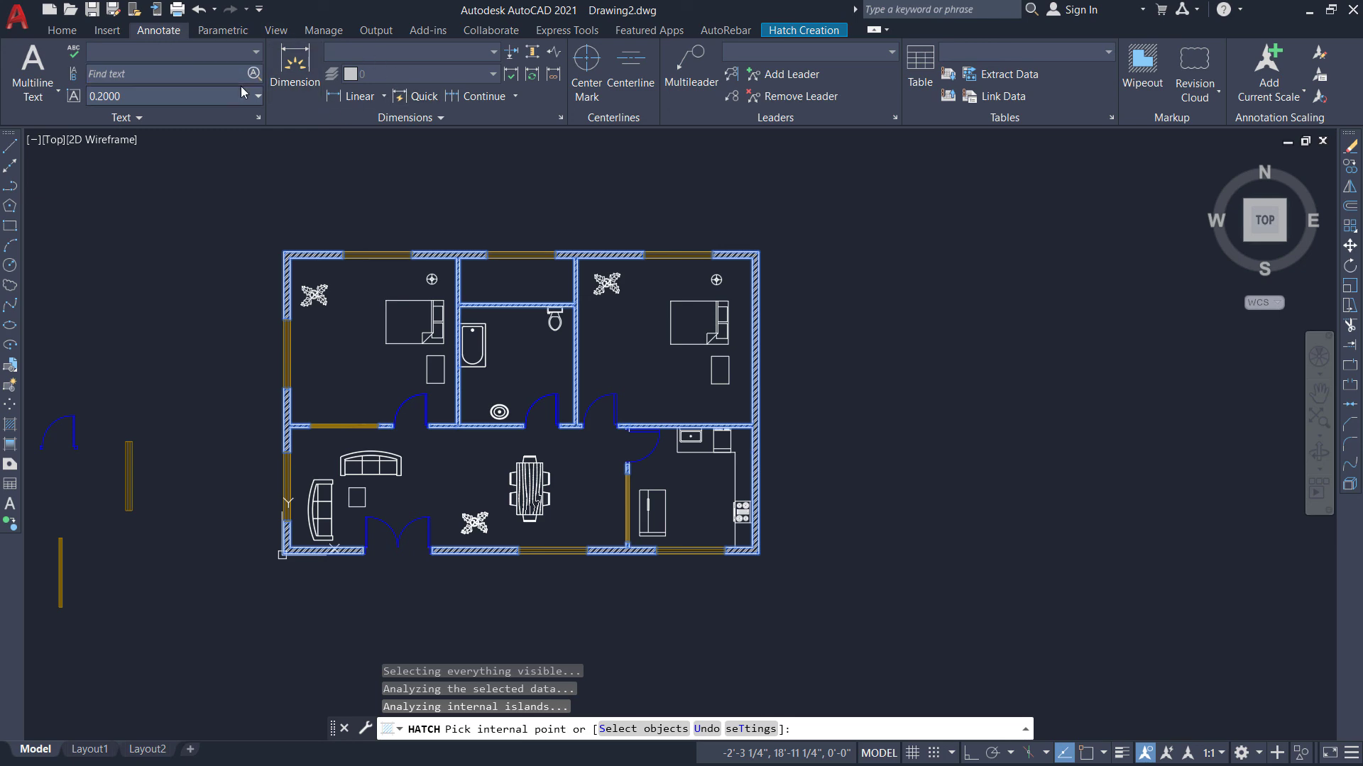
left_click(295, 79)
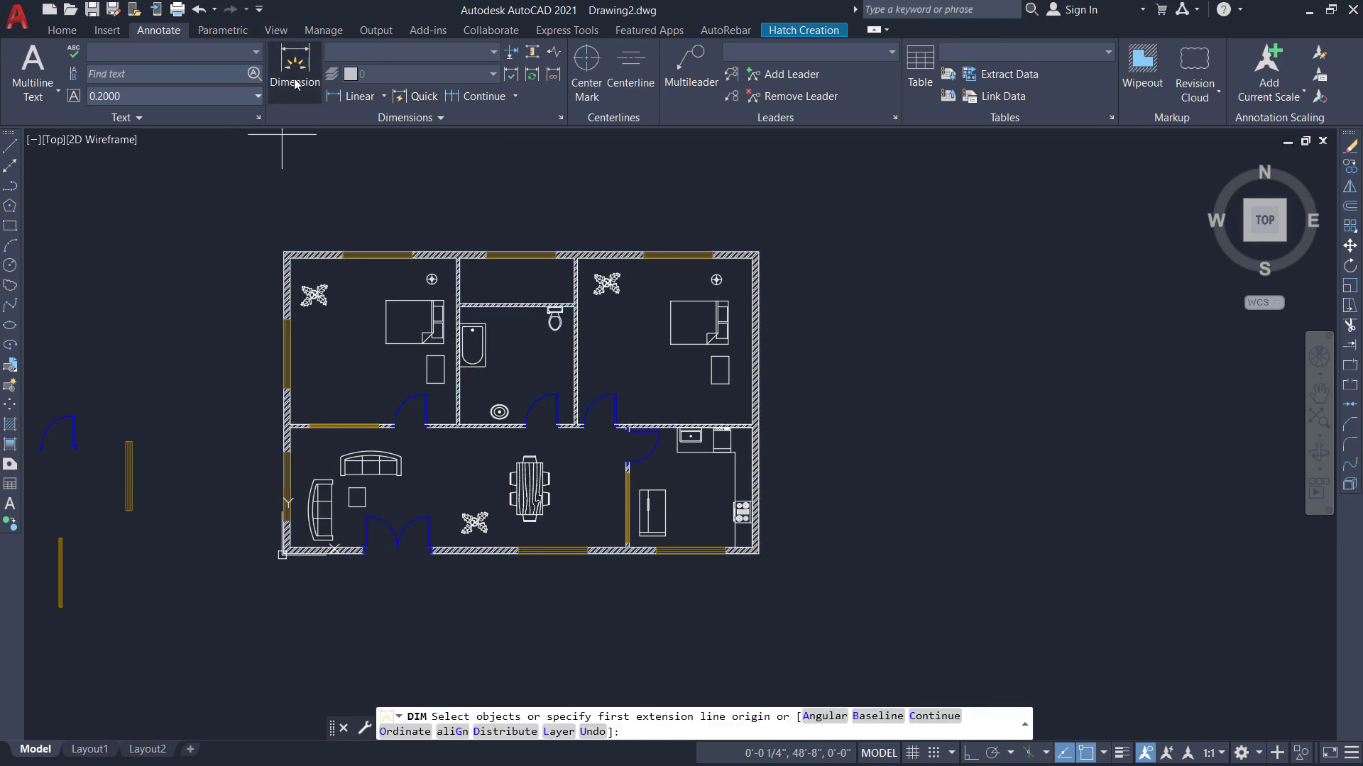
scroll(280, 255, "up", 4)
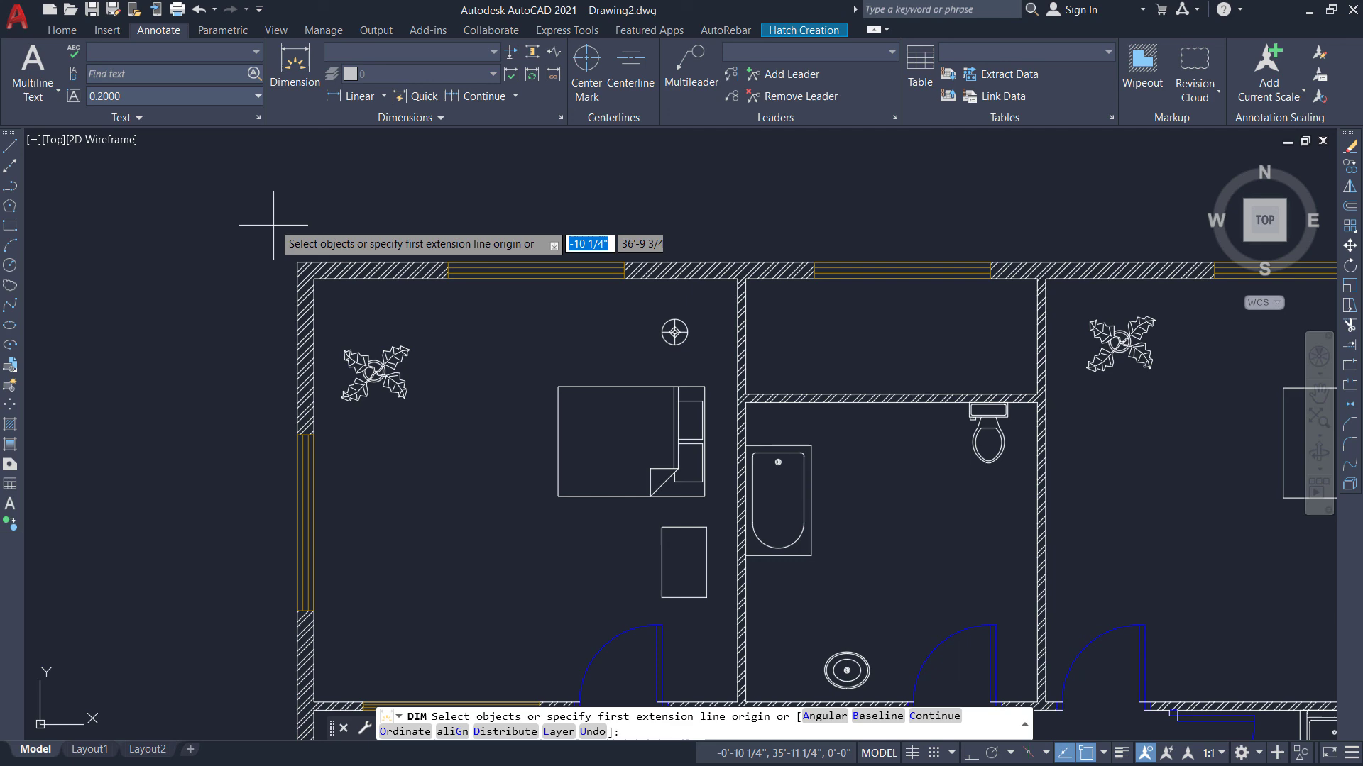
left_click(296, 261)
scroll(177, 245, "down", 4)
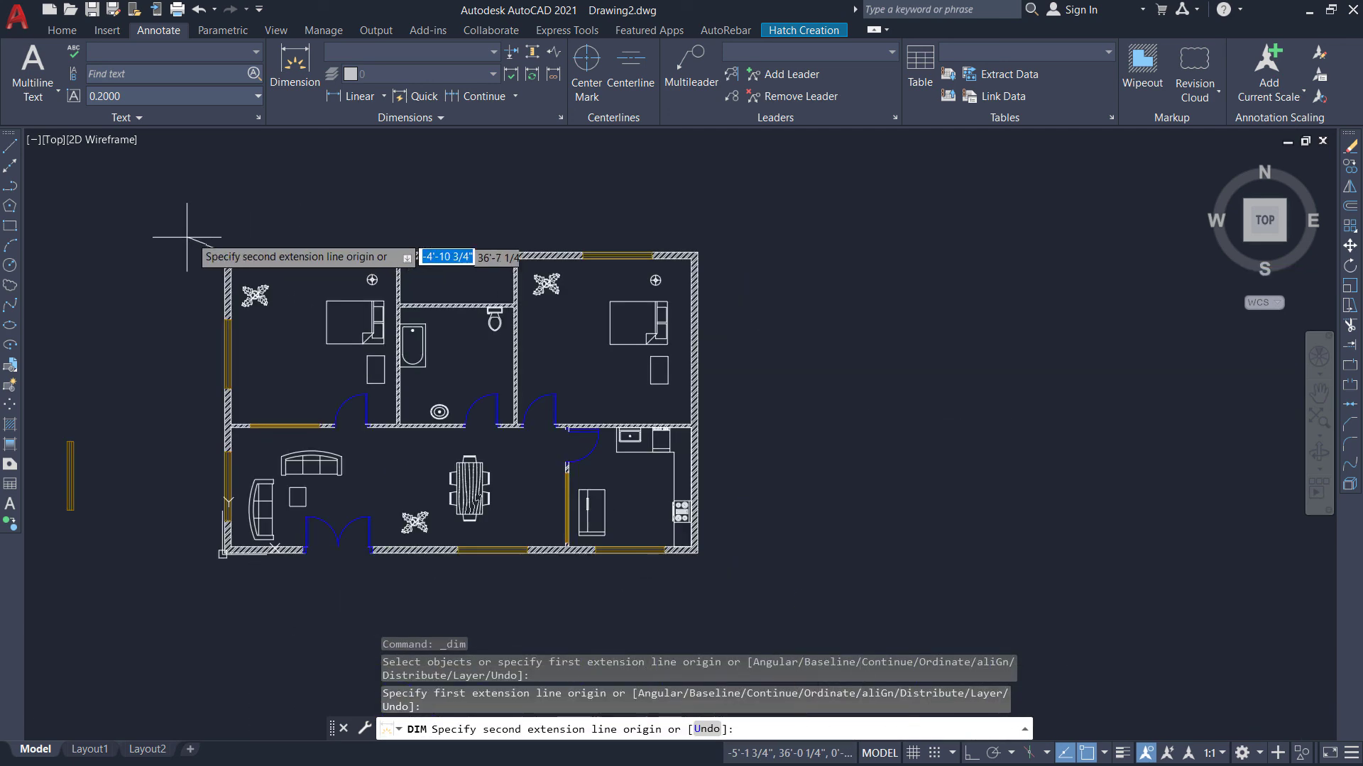
left_click(698, 254)
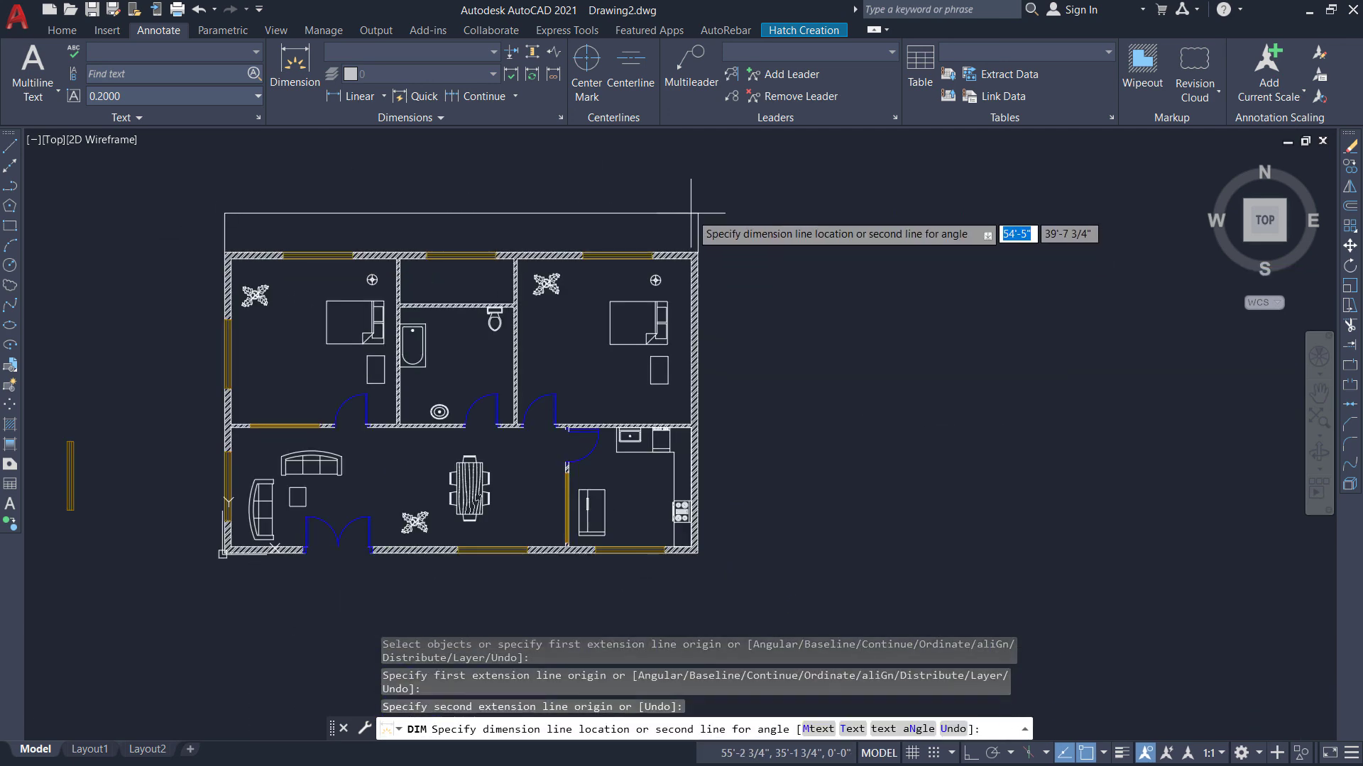
left_click(688, 212)
Examine the text of the overall width dimension above the plan for size and legibility.
scroll(486, 213, "up", 6)
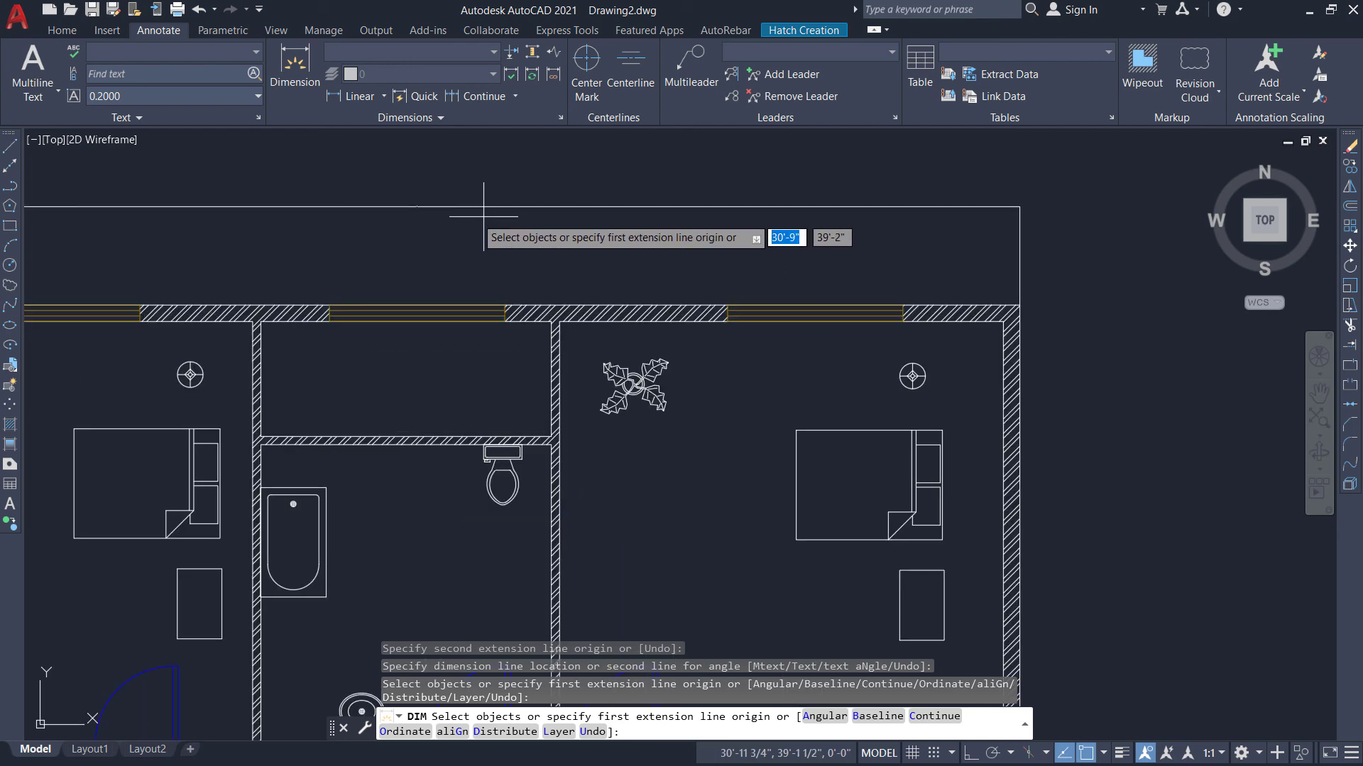
type("c")
key("Return")
key("Return")
scroll(383, 206, "up", 6)
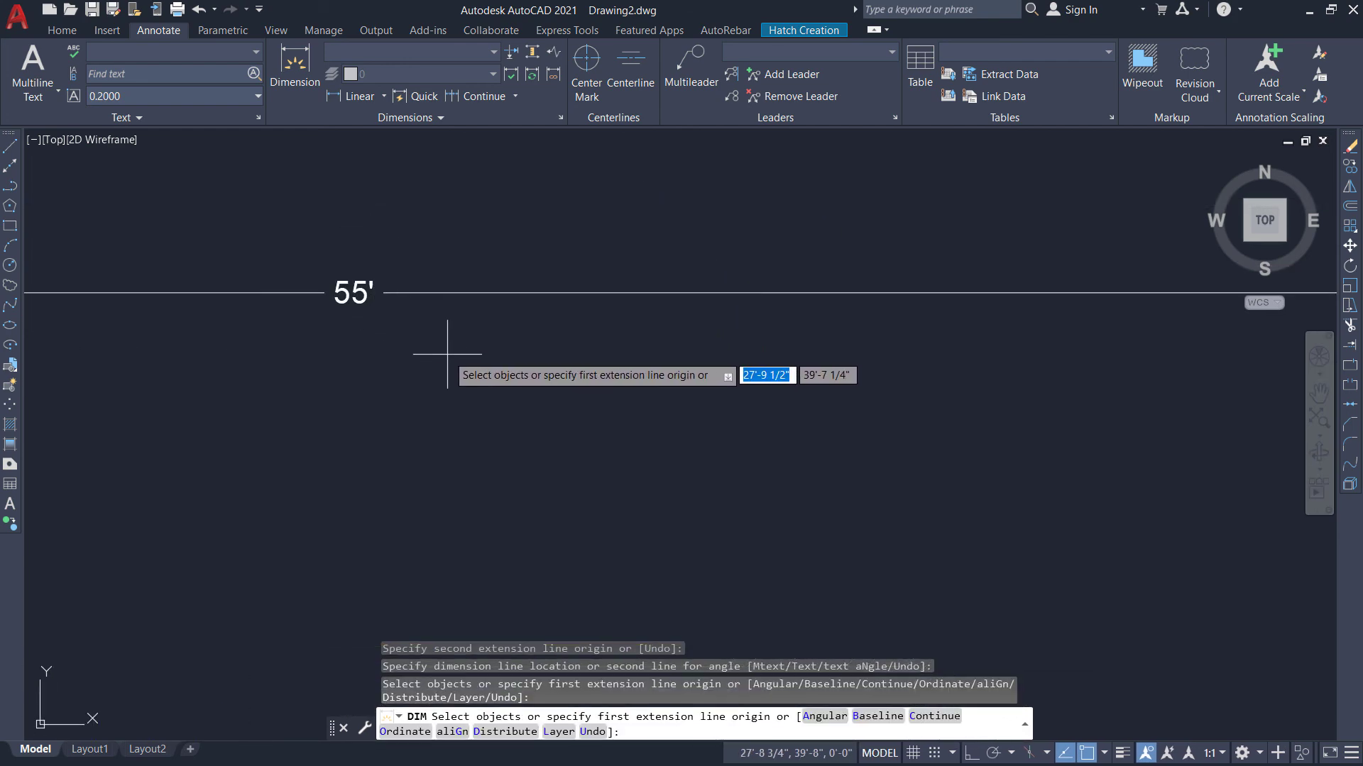
scroll(490, 385, "down", 2)
scroll(542, 383, "down", 2)
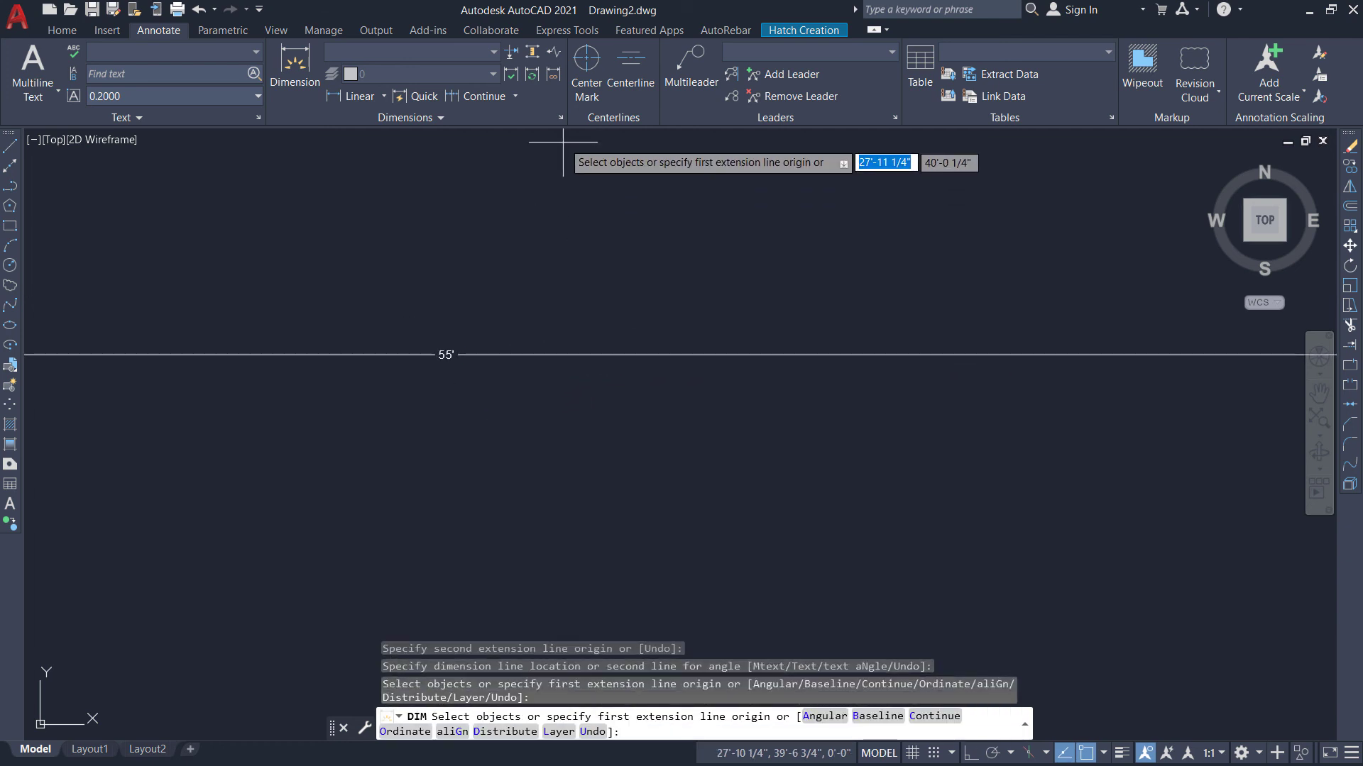
Open the Standard dimension style for modification and bring up its arrowhead settings, keeping the dimension text in view.
left_click(561, 118)
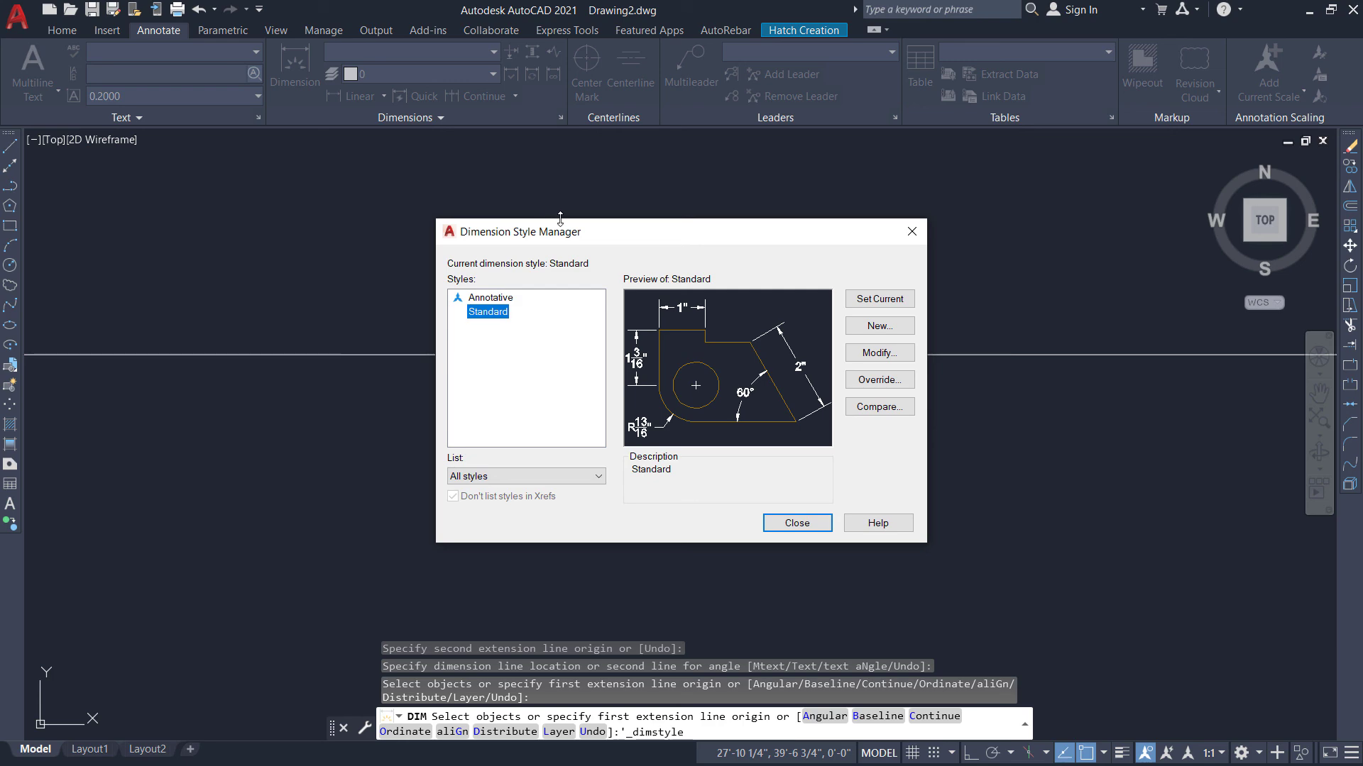
left_click_drag(586, 234, 738, 221)
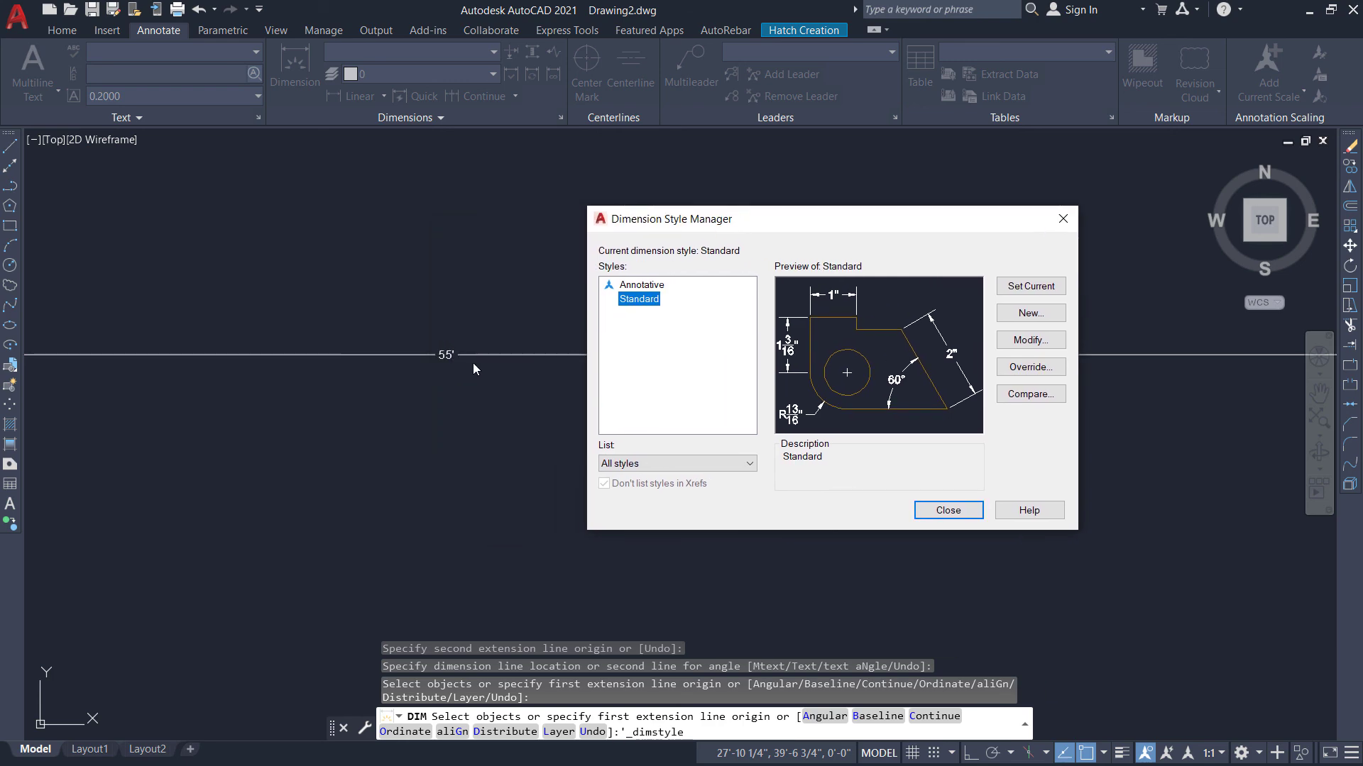
left_click(1026, 342)
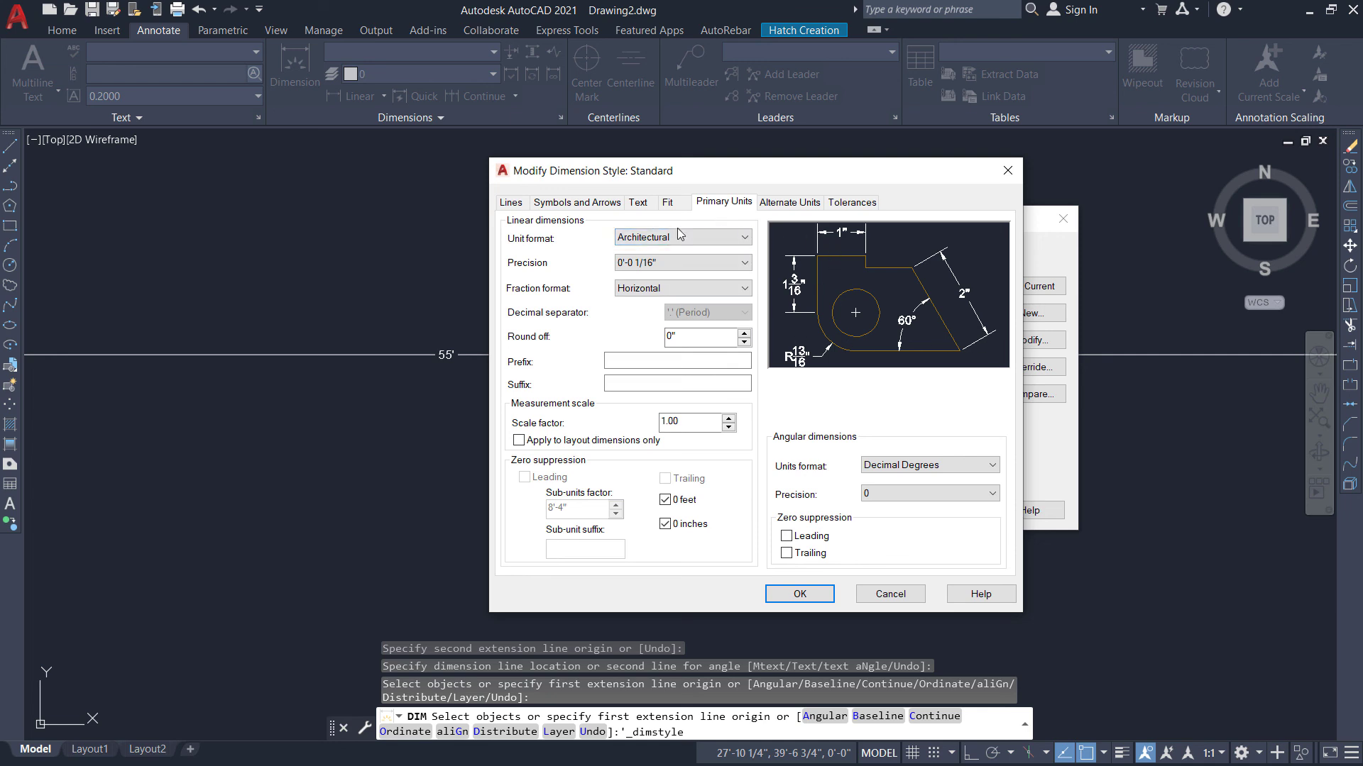
left_click(512, 203)
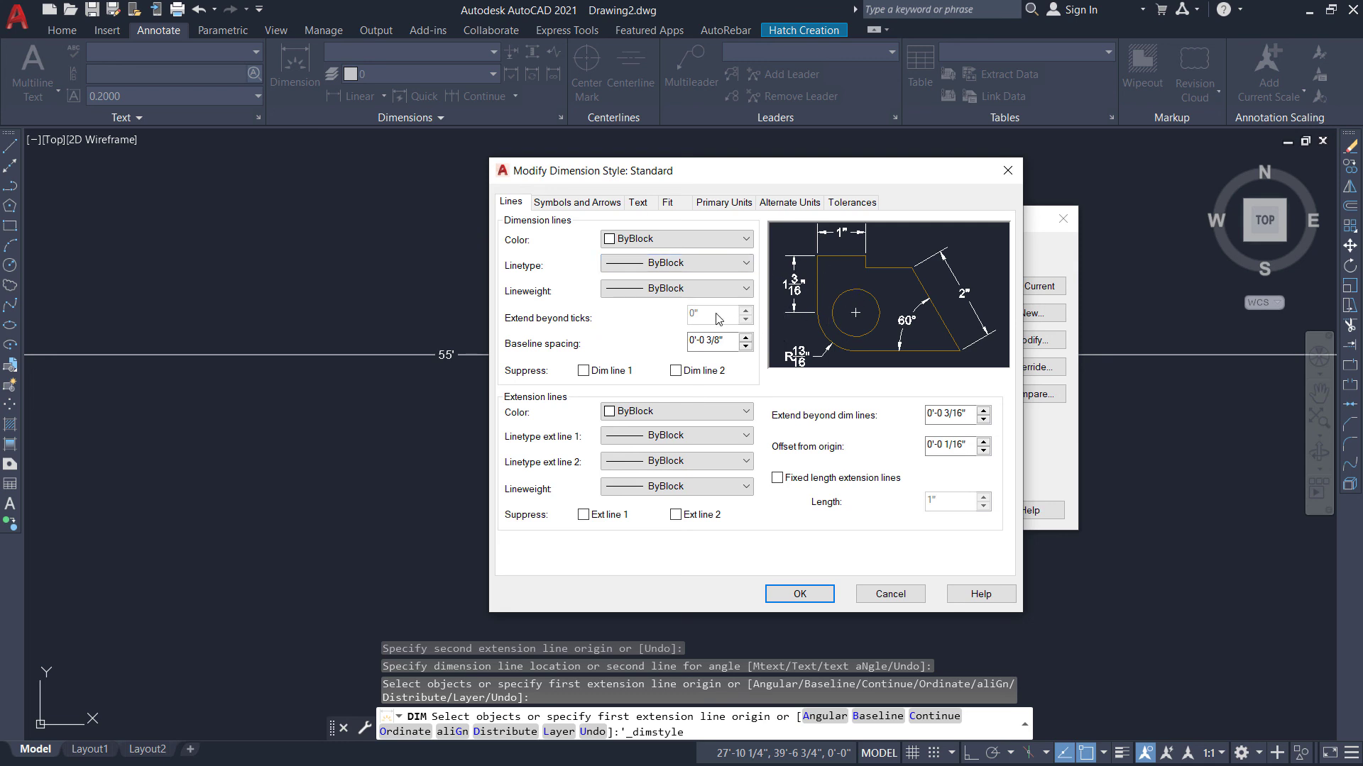
left_click(594, 204)
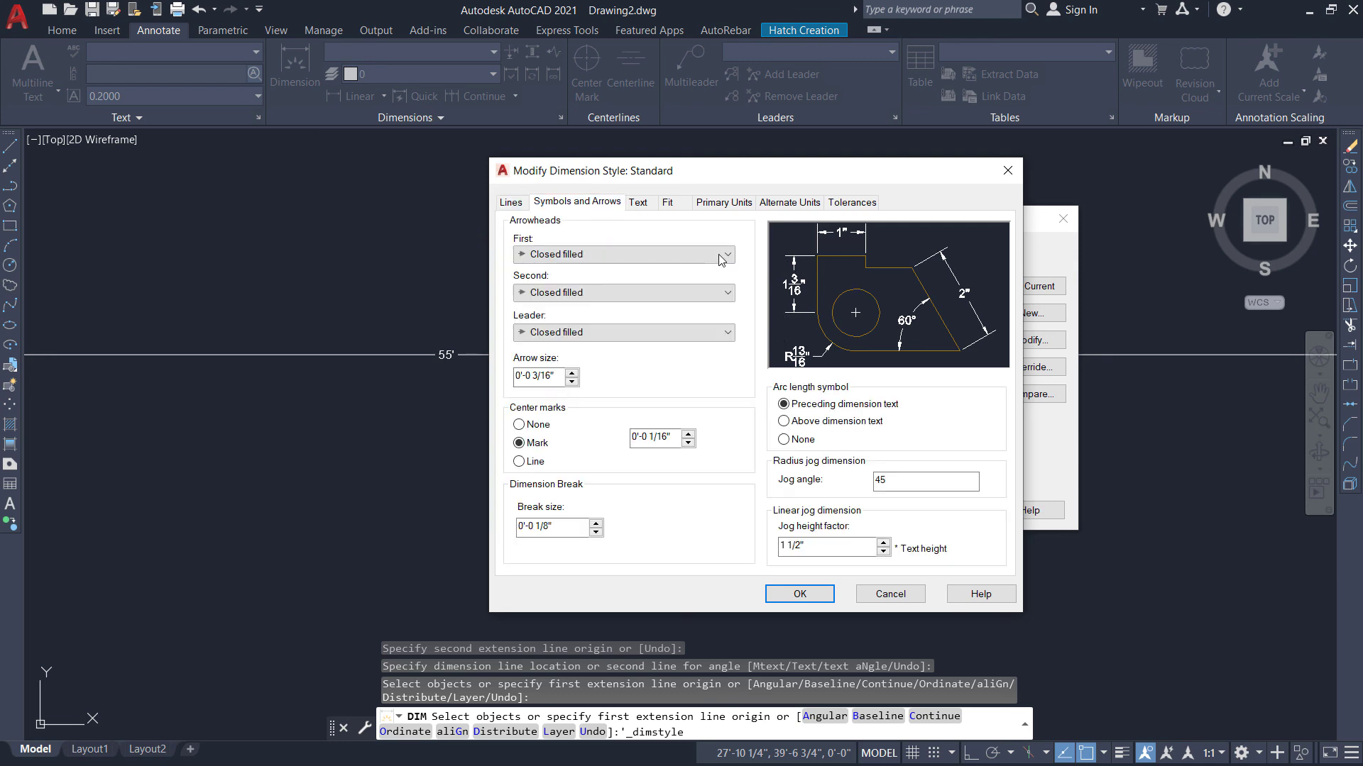
Try Dot arrowheads for the dimension style and switch back to Closed filled.
left_click(588, 260)
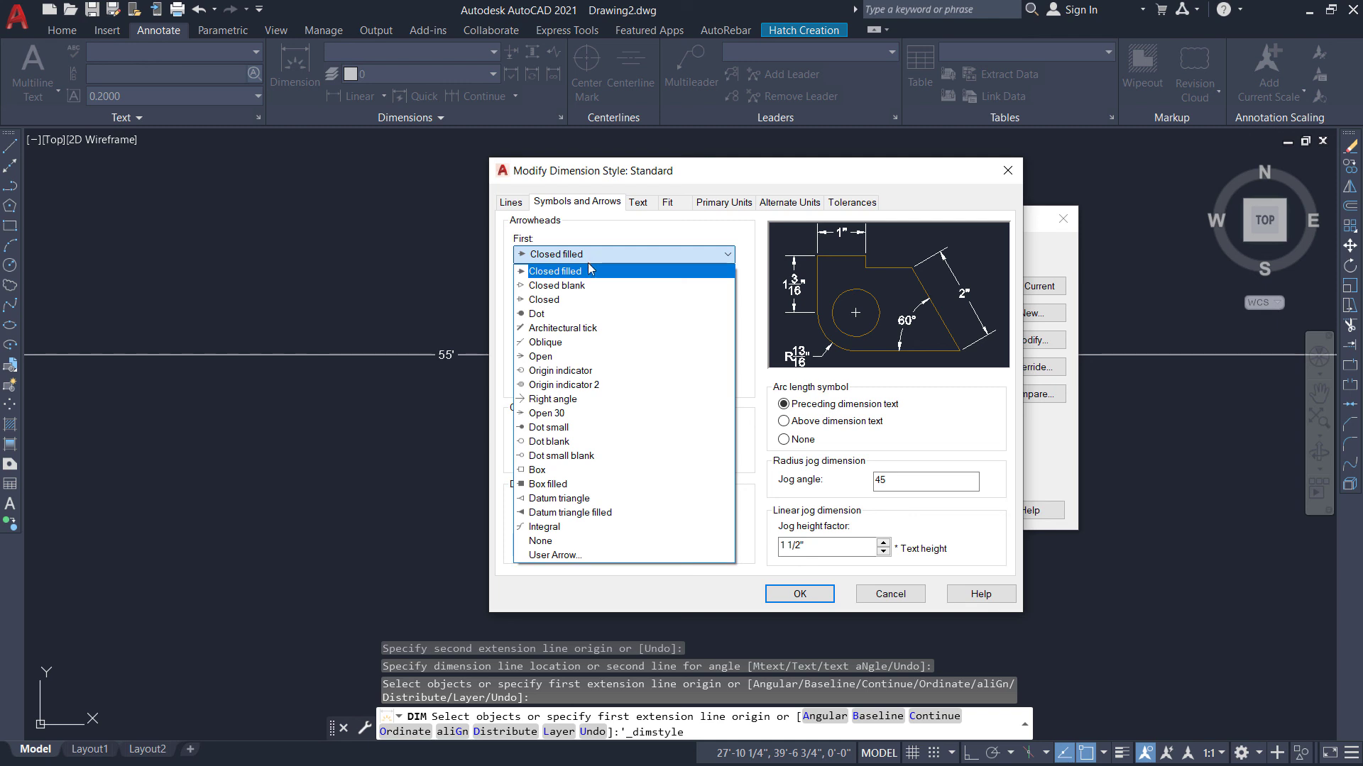
left_click(589, 314)
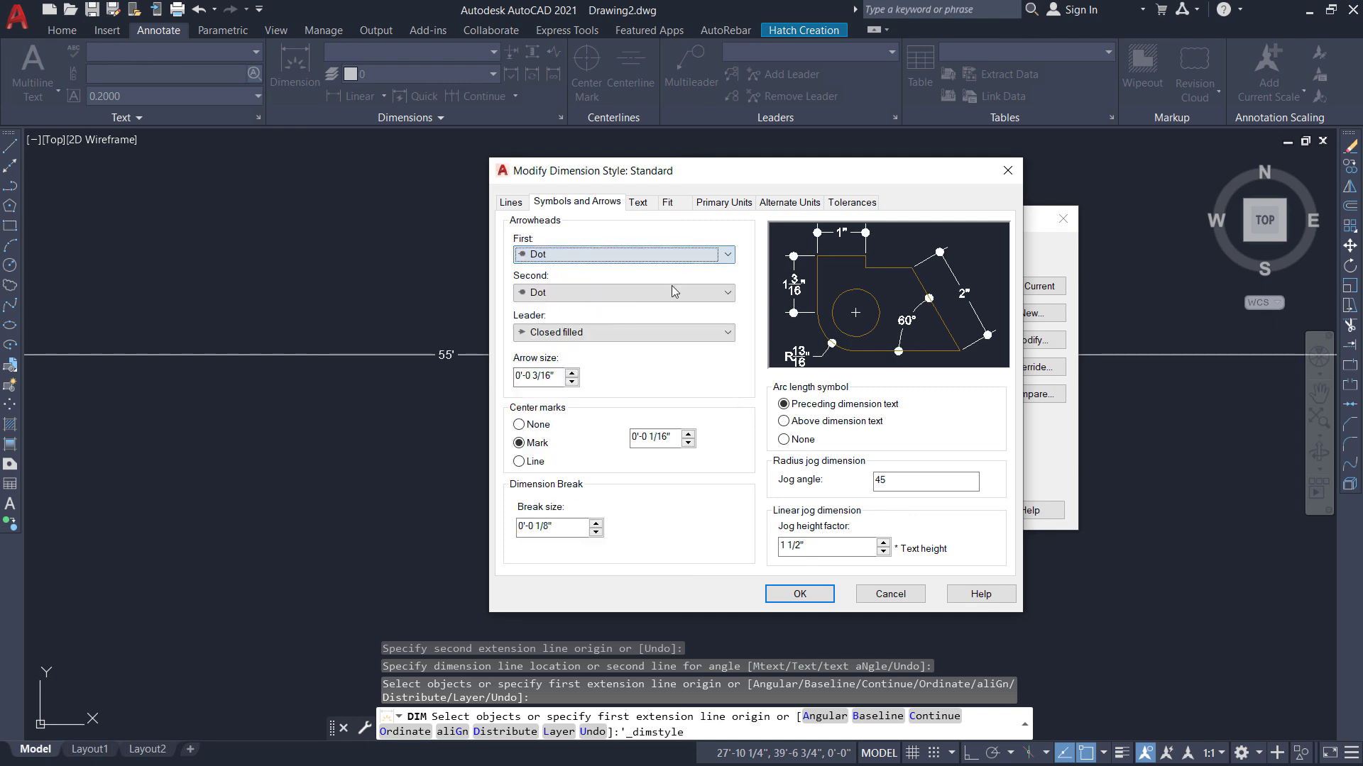
left_click(600, 261)
left_click(589, 271)
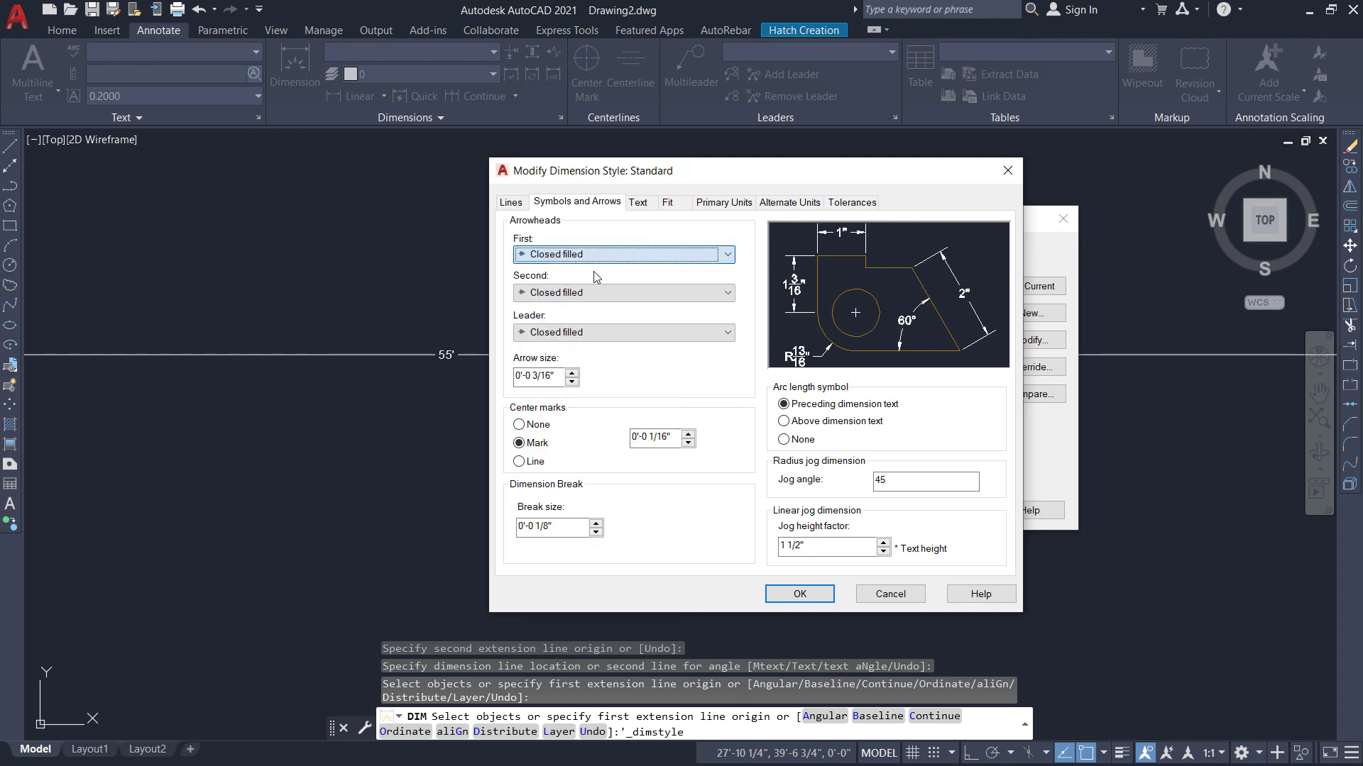
Set the dimension style's arrow size to 9".
left_click(555, 375)
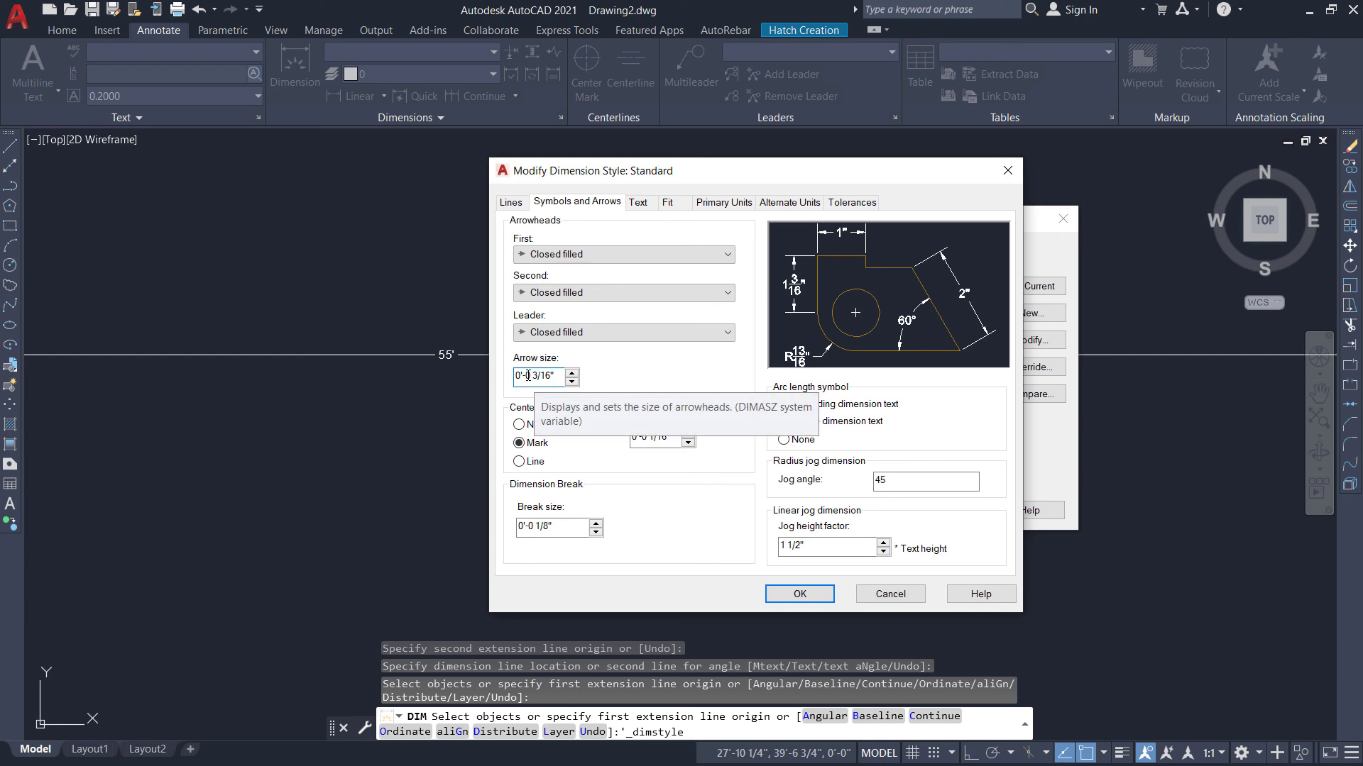
double_click(527, 376)
left_click_drag(547, 374, 617, 361)
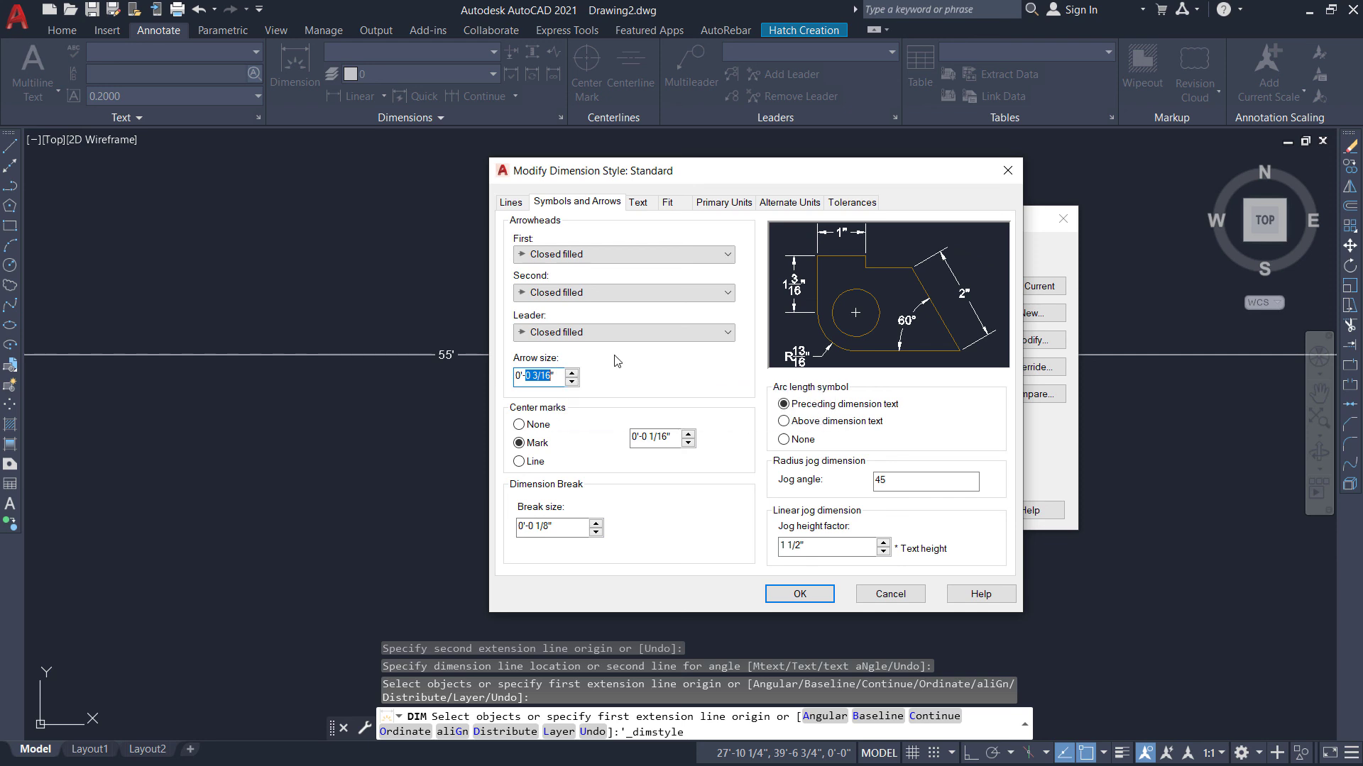
type("9")
left_click(641, 436)
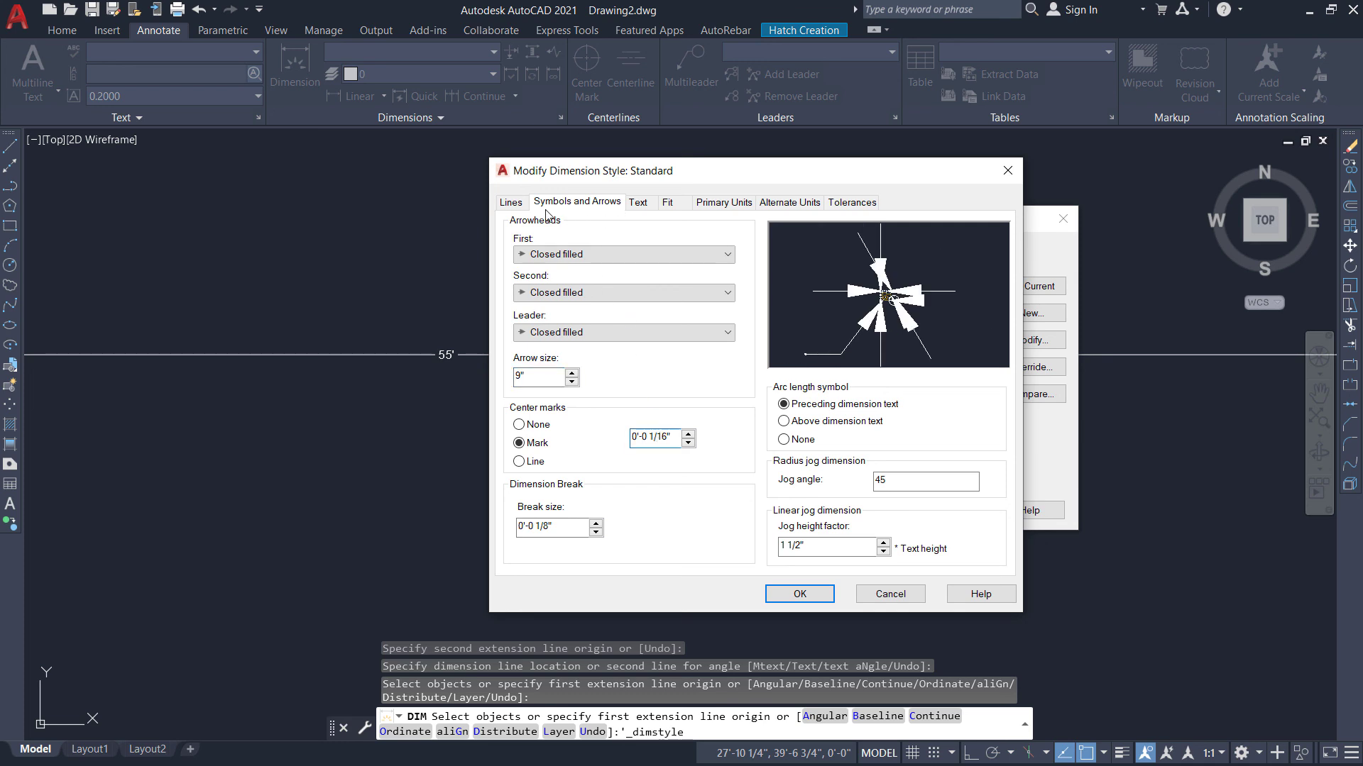
Set the dimension style's text height to 9" and its linear precision to 0'-0 1/4".
left_click(637, 203)
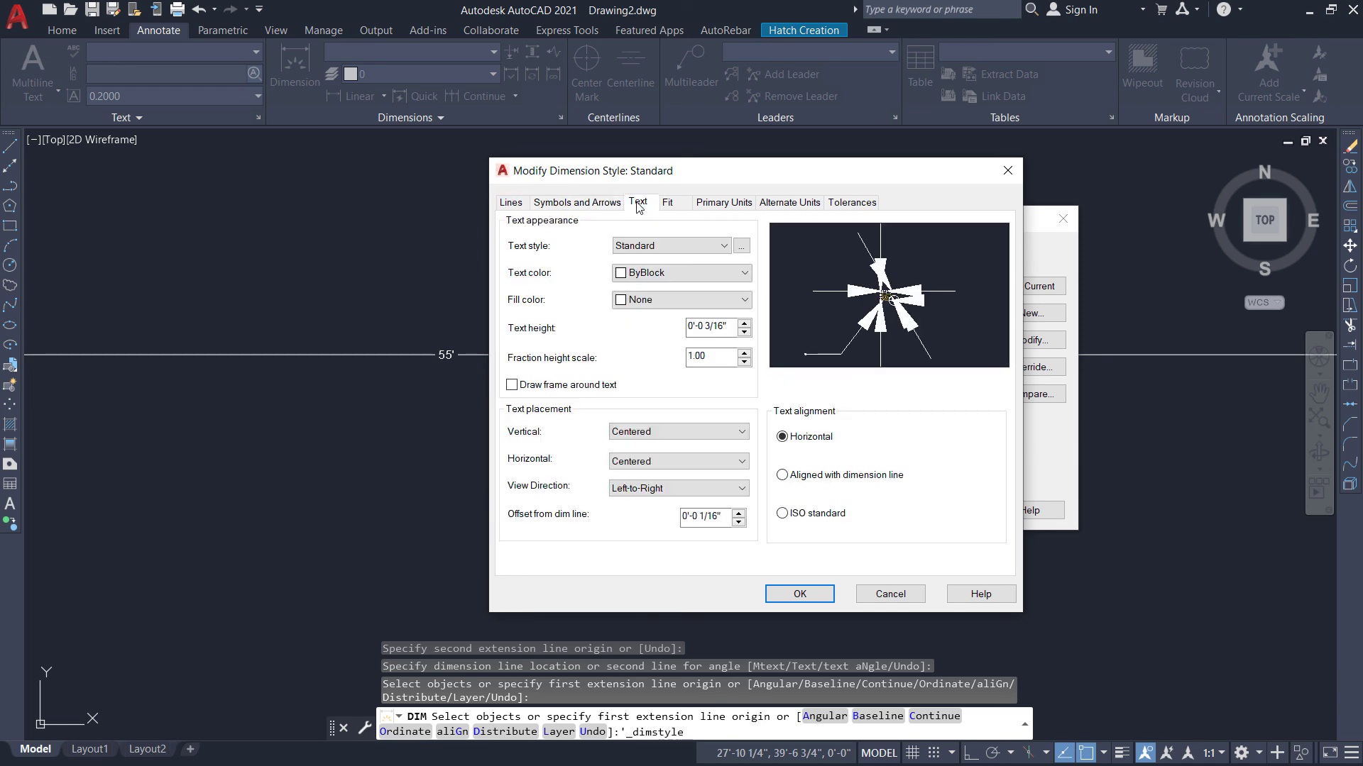
left_click(730, 326)
type("8")
left_click(727, 361)
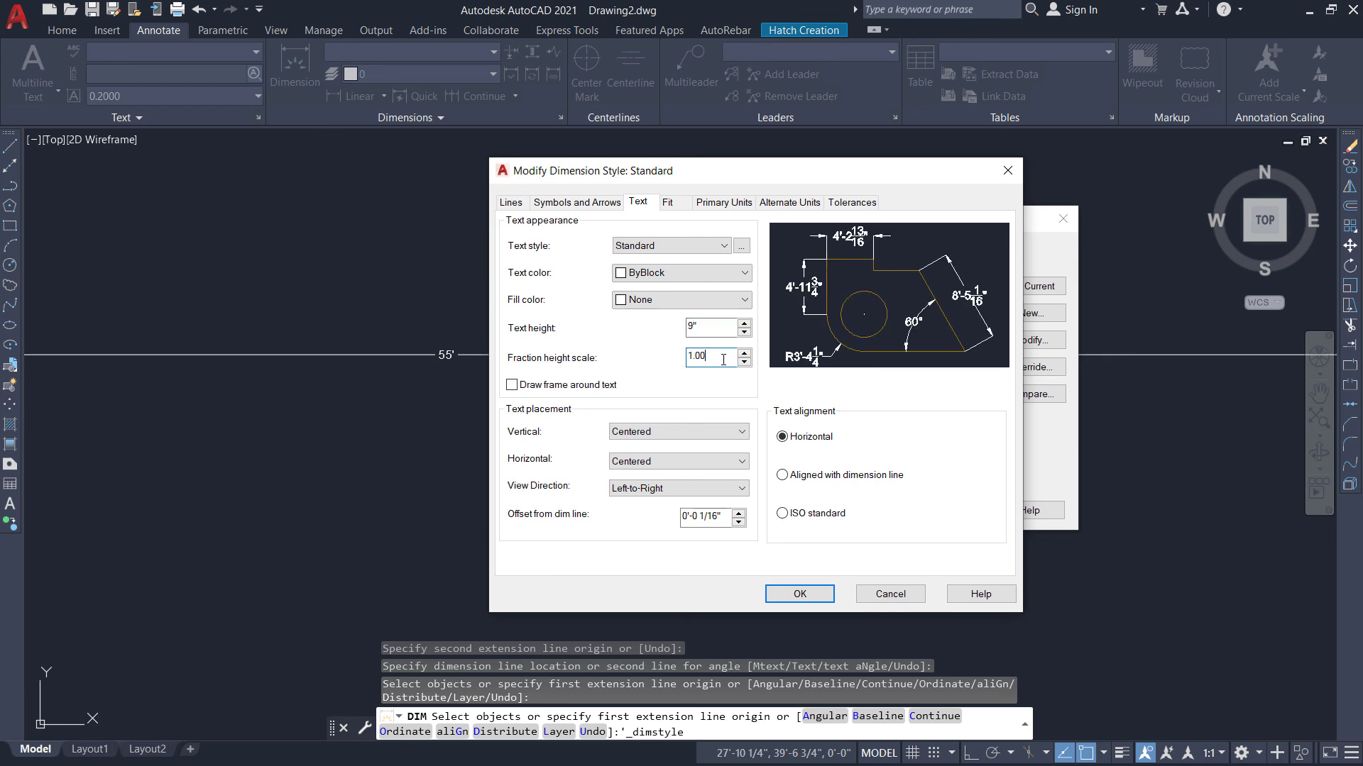
left_click(724, 203)
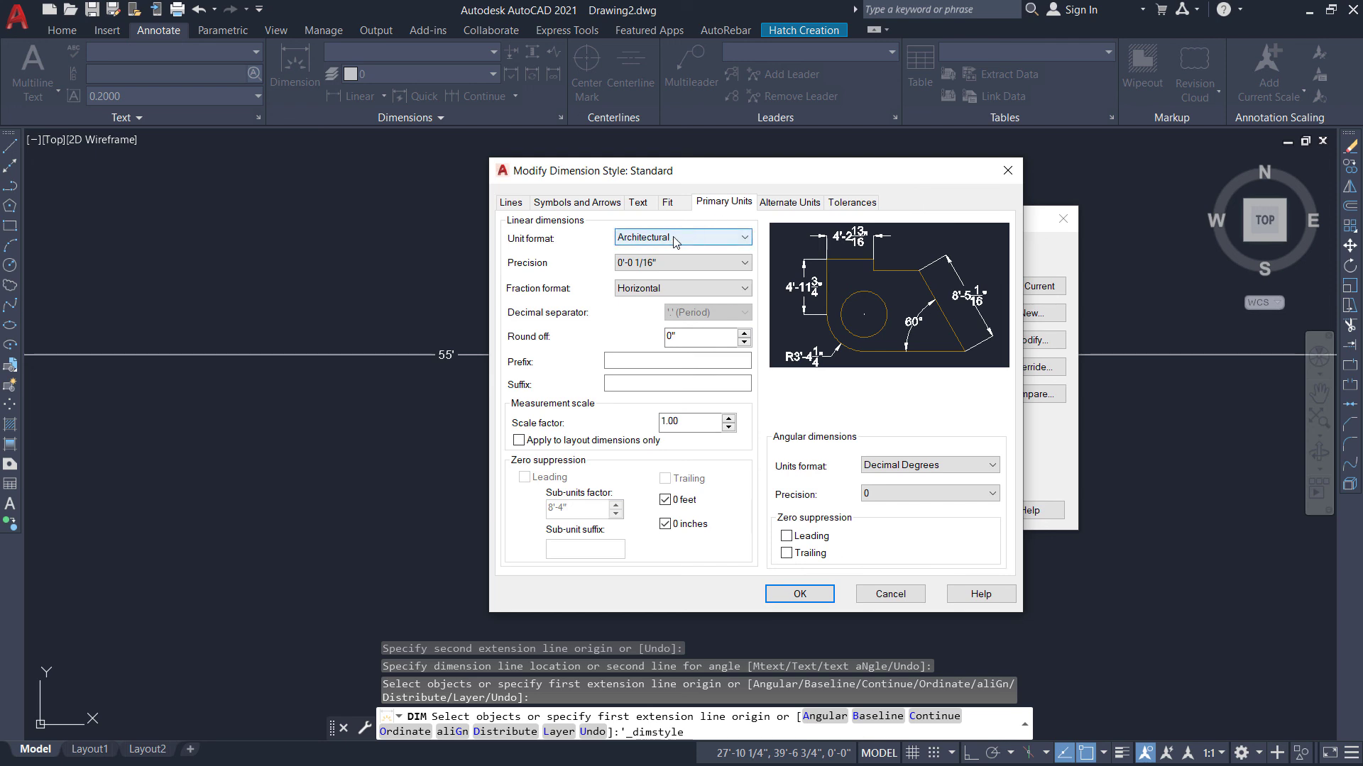
left_click(647, 264)
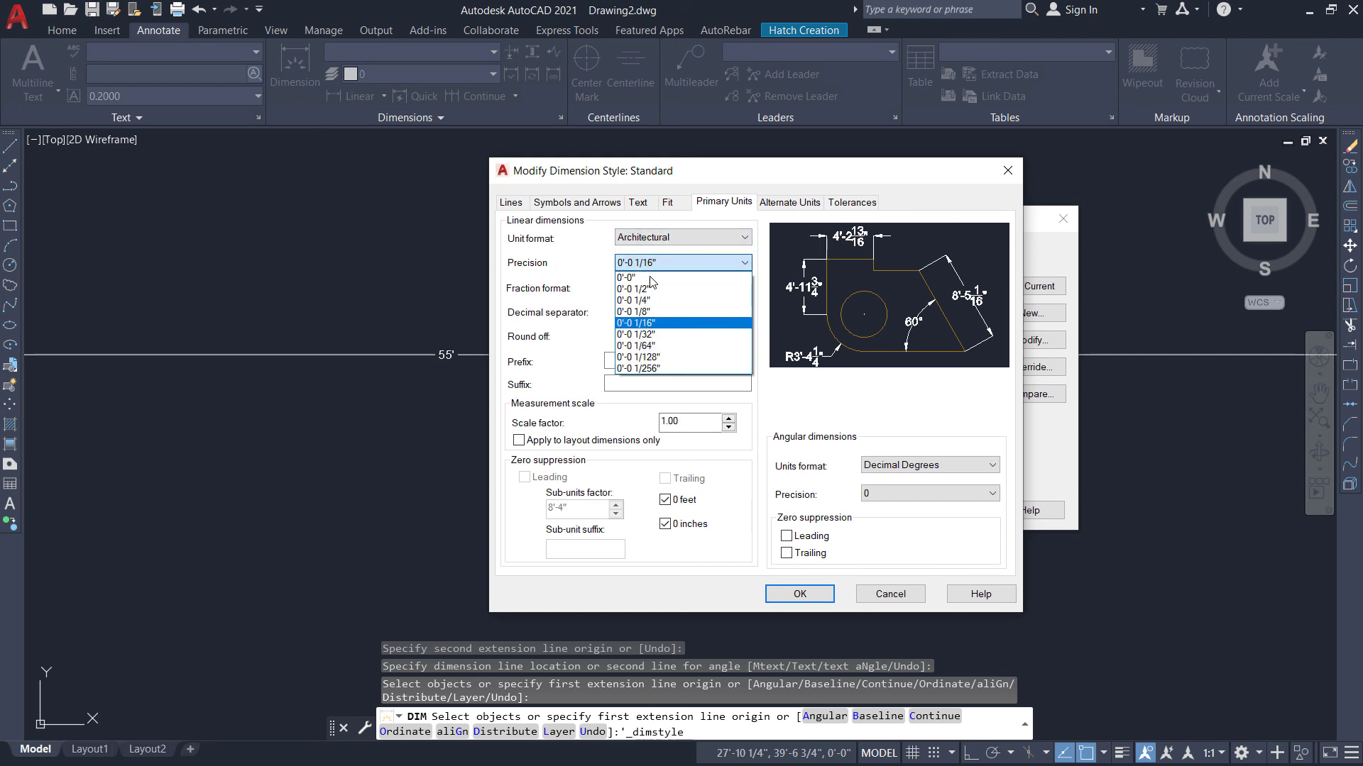
left_click(658, 301)
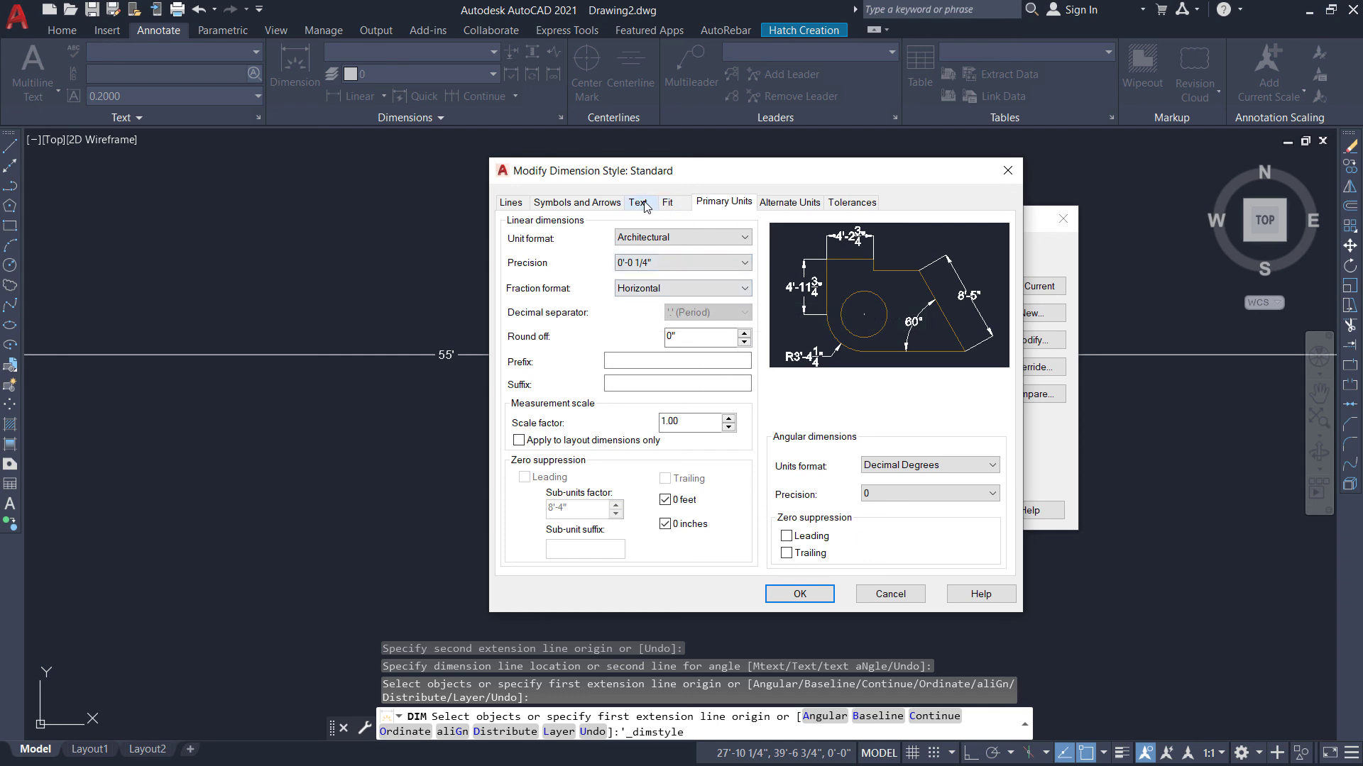
Set the extension lines to extend 9" beyond the dimension lines, change their offset from origin, and accept the dimension style changes.
left_click(550, 203)
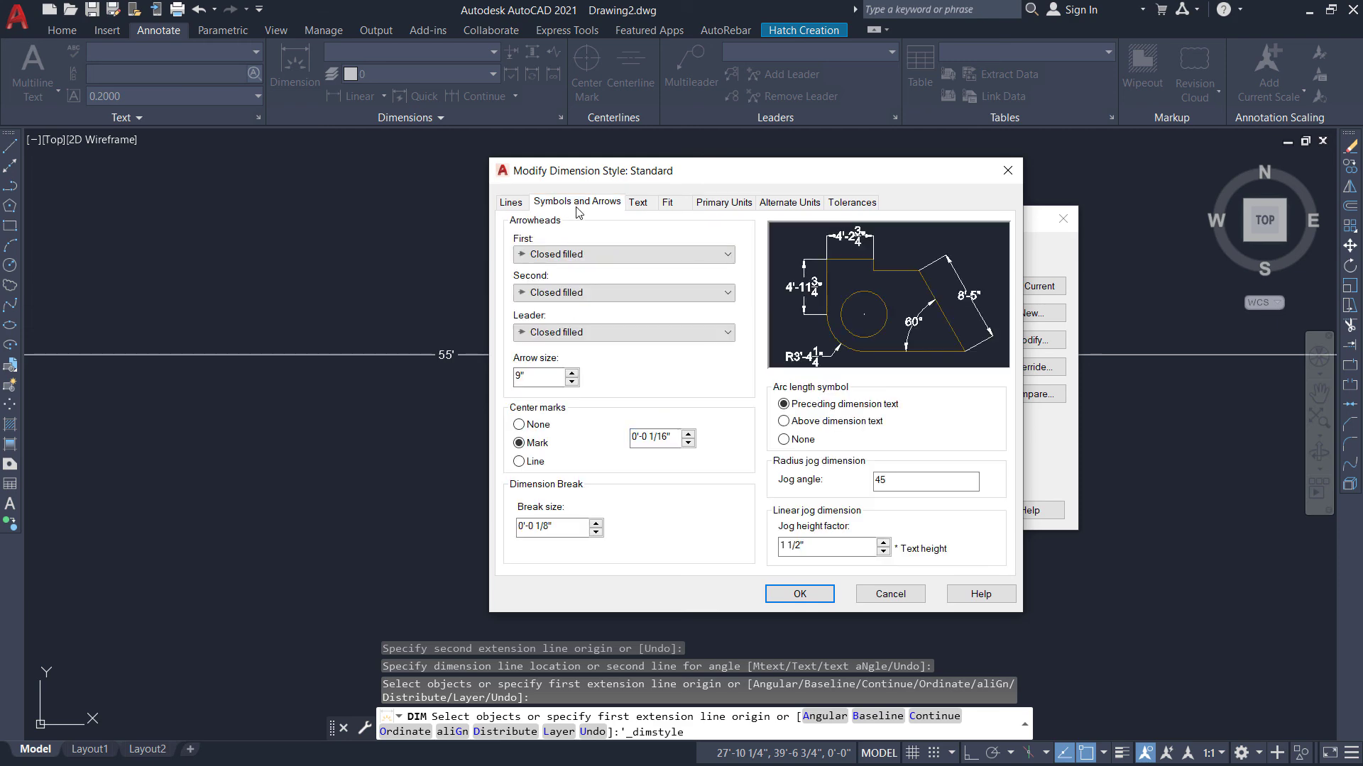
left_click(508, 203)
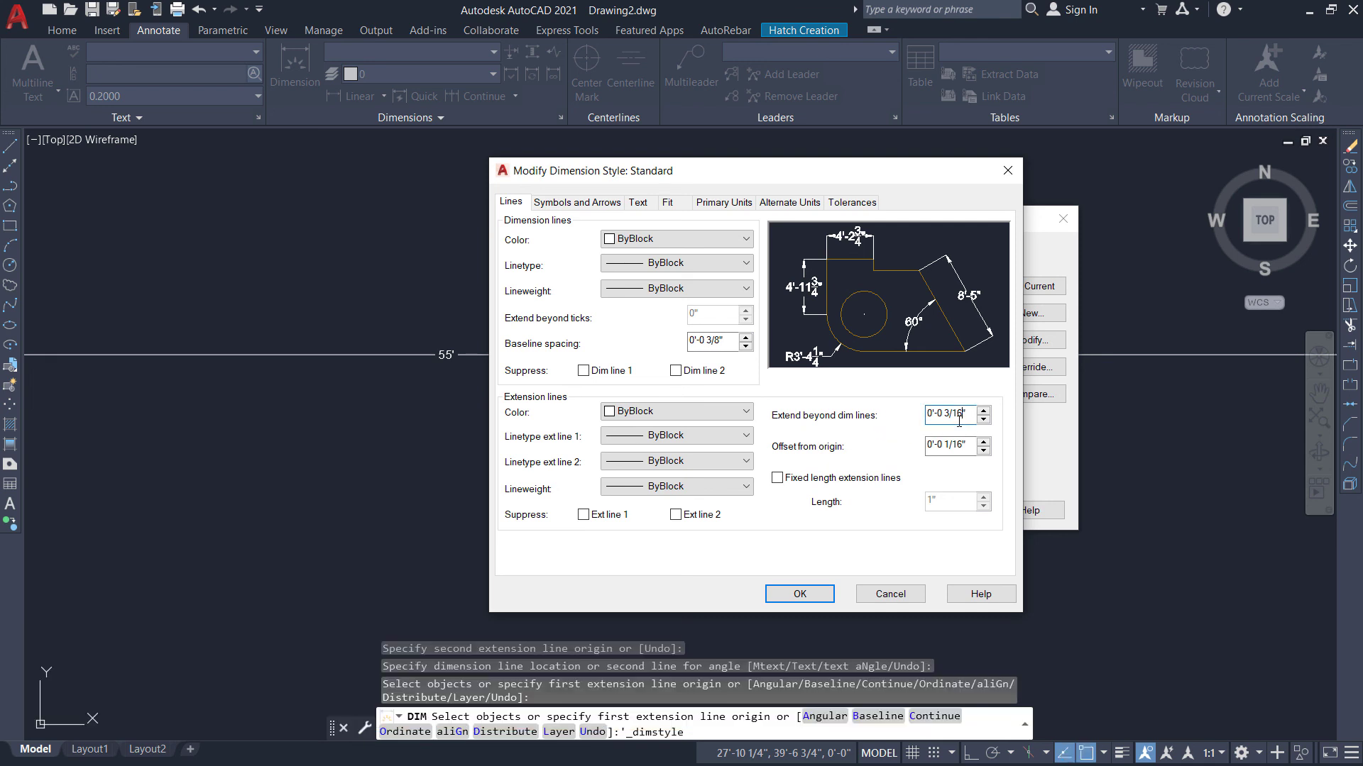
left_click_drag(940, 421, 937, 417)
type("9")
left_click(960, 445)
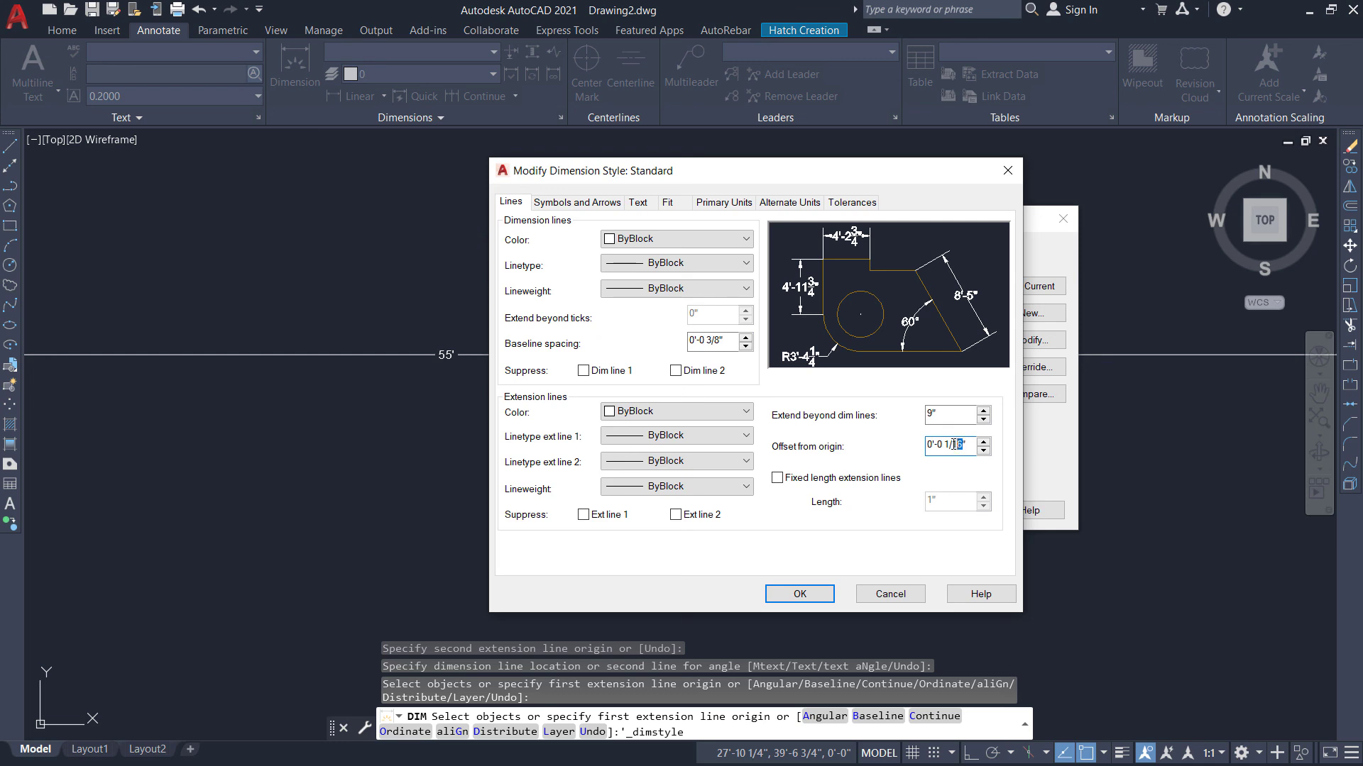
type("0")
left_click(800, 595)
left_click(947, 511)
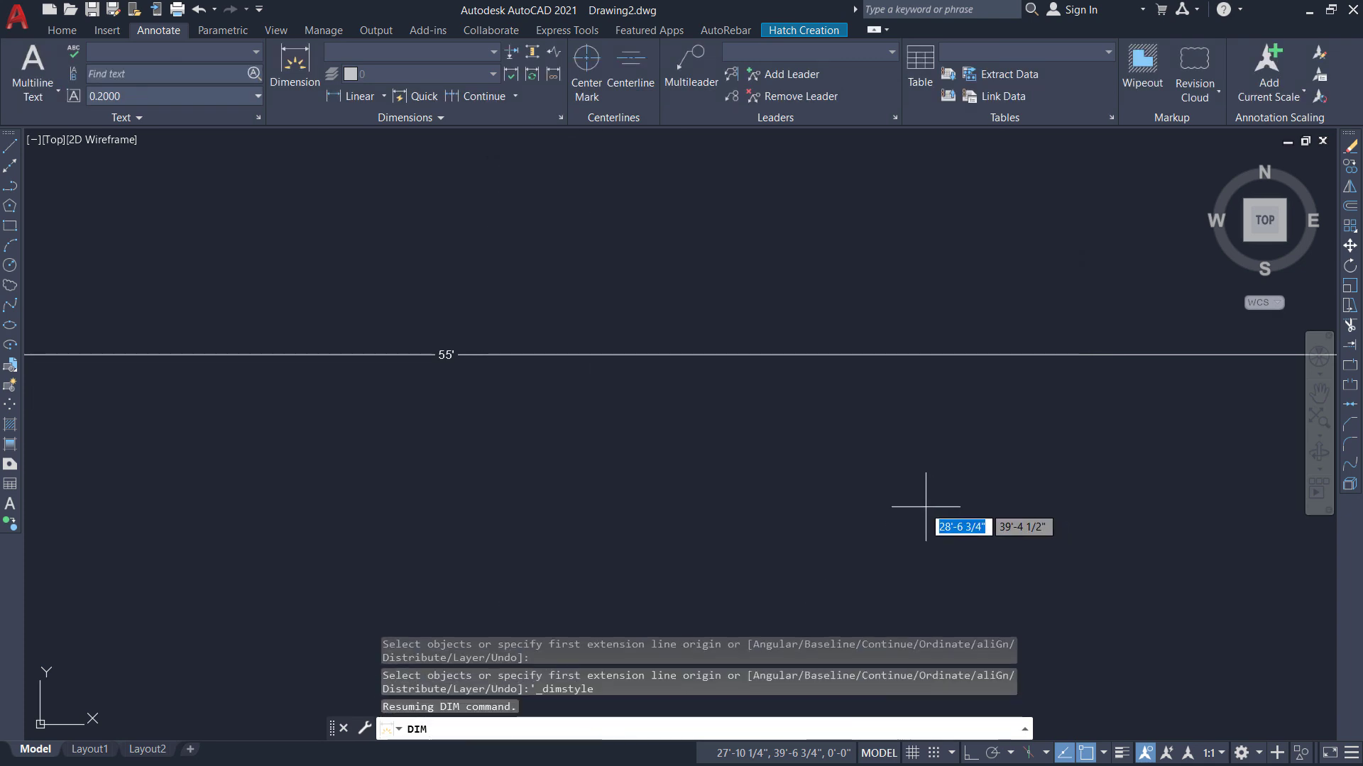
Dimension the plan's overall depth between the upper and lower outer corners of the right wall, placing the dimension line outside that wall.
scroll(636, 444, "down", 6)
scroll(631, 438, "down", 2)
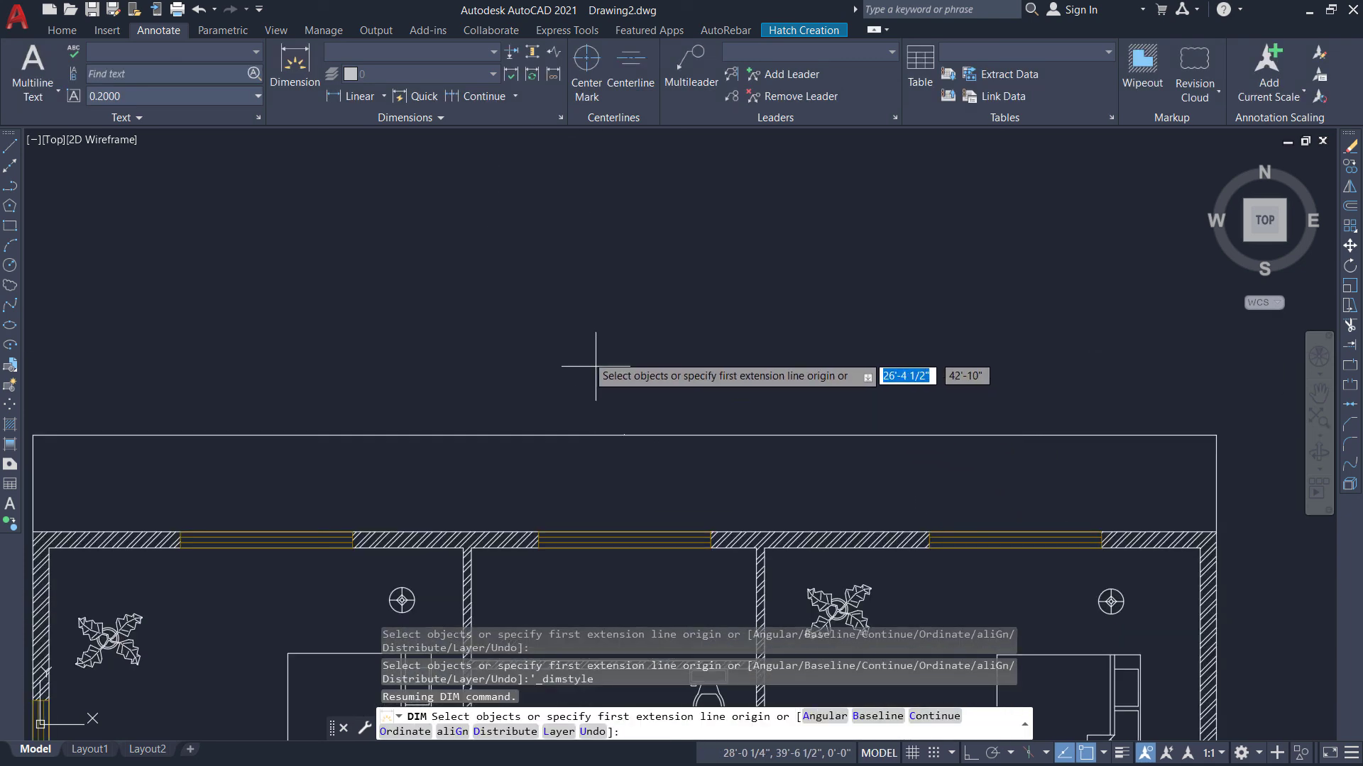
scroll(543, 249, "down", 2)
scroll(582, 252, "down", 3)
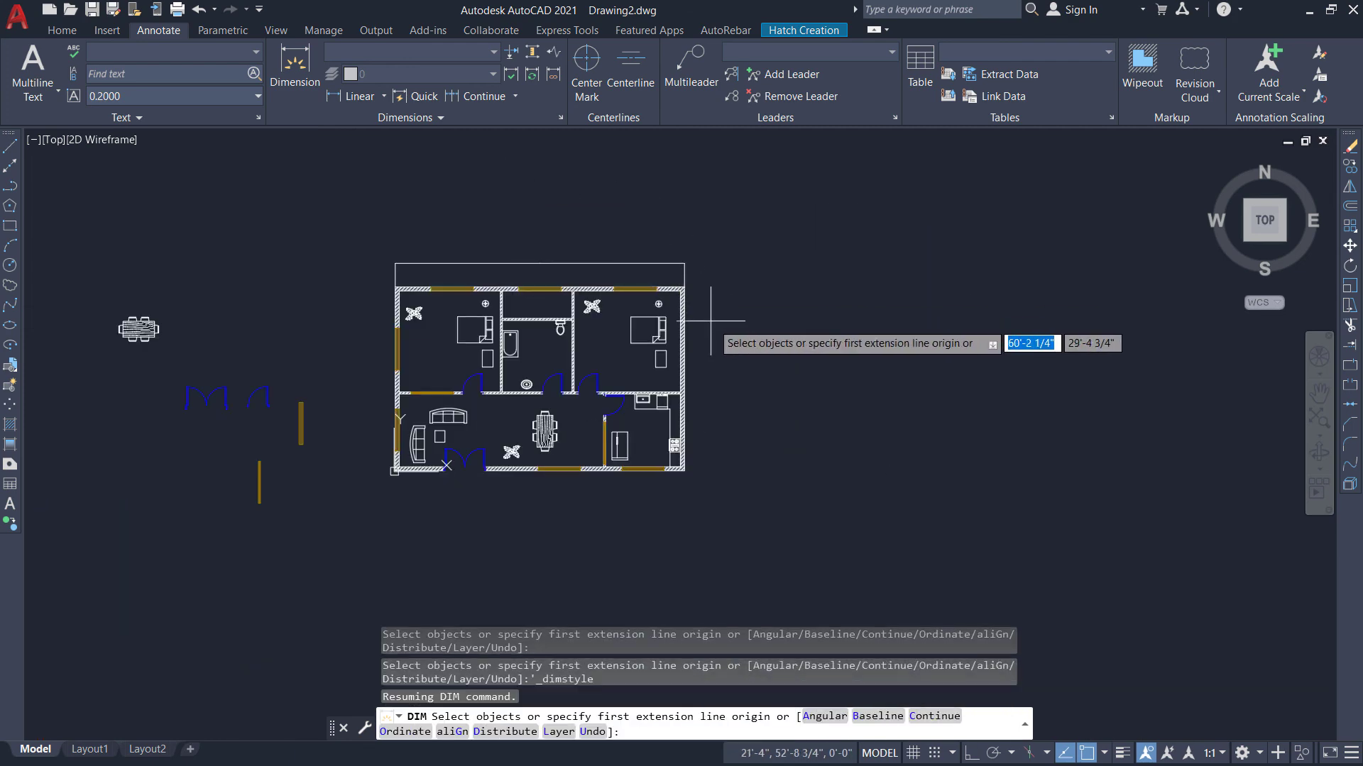
scroll(719, 347, "up", 1)
scroll(719, 347, "up", 2)
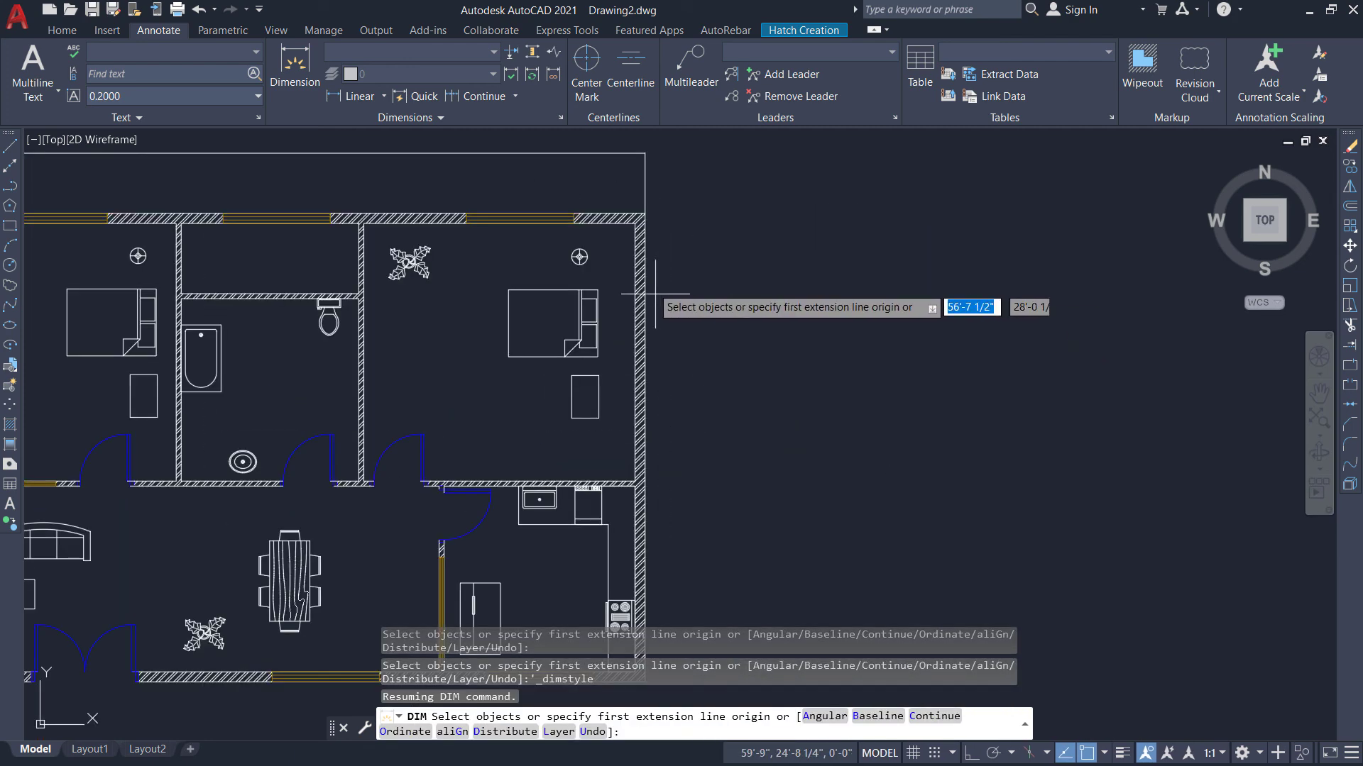
left_click(645, 212)
scroll(699, 220, "down", 2)
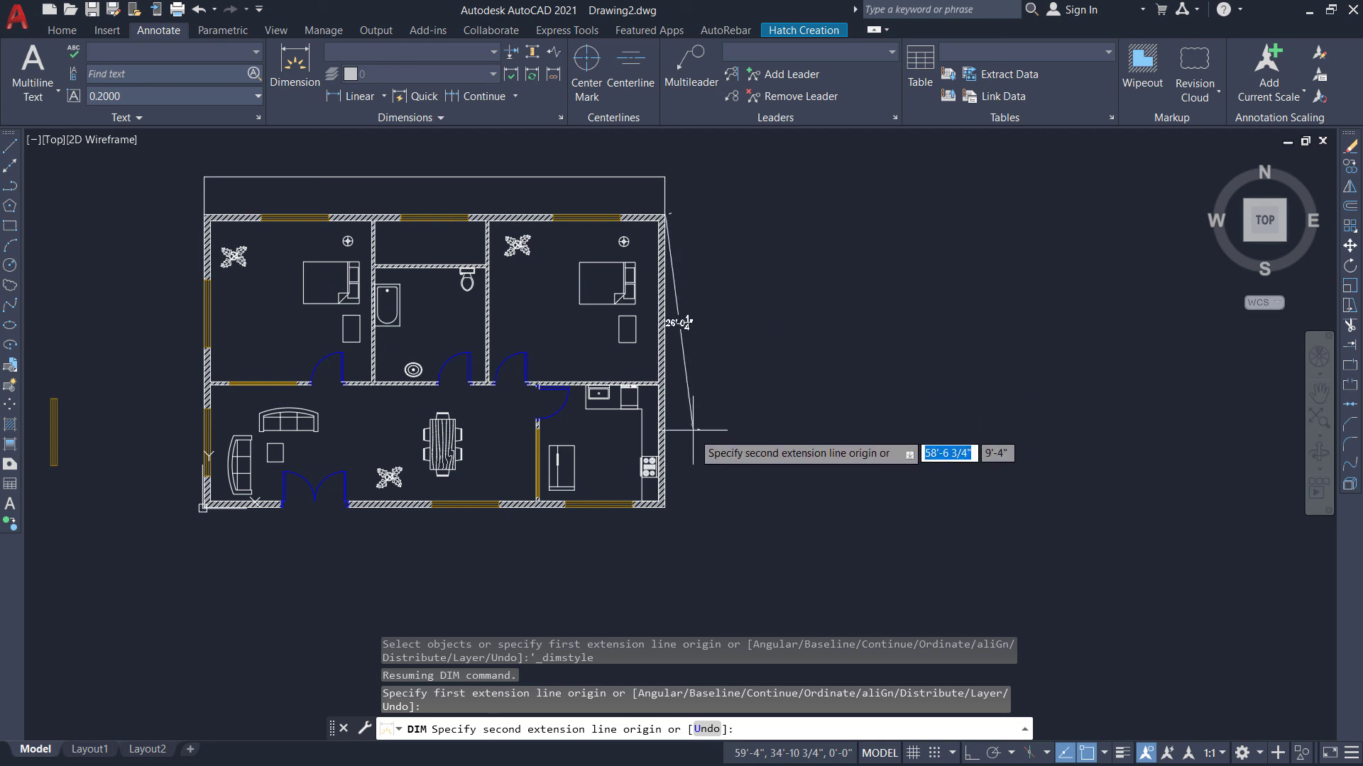
left_click(675, 506)
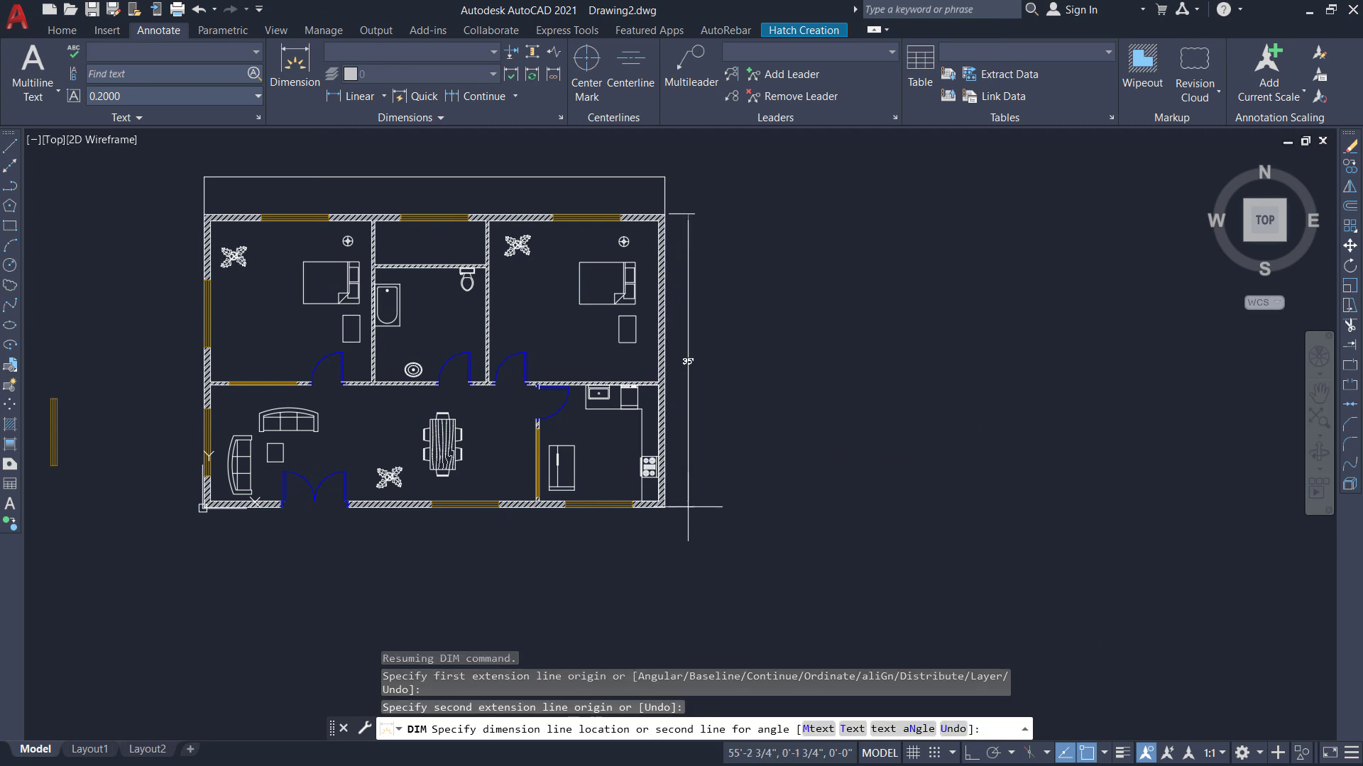
left_click(709, 394)
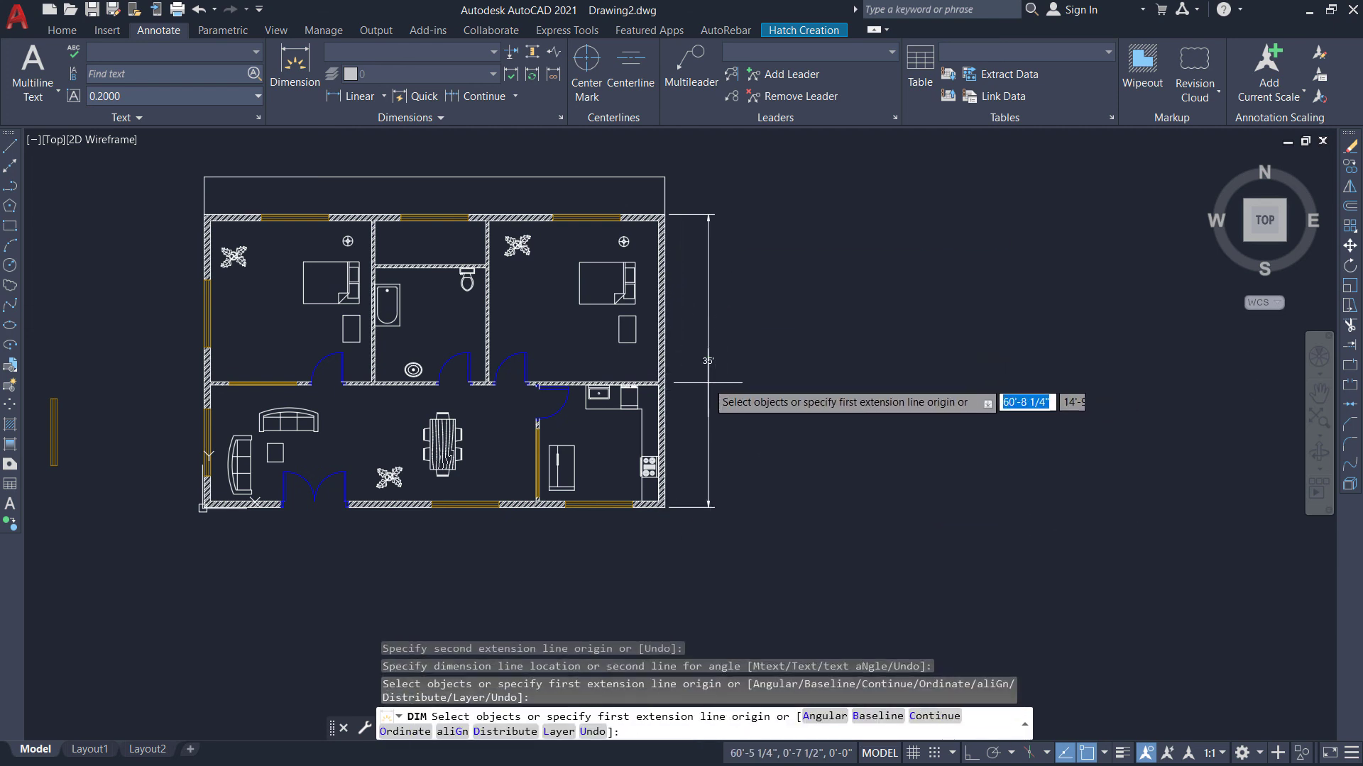
key("Escape")
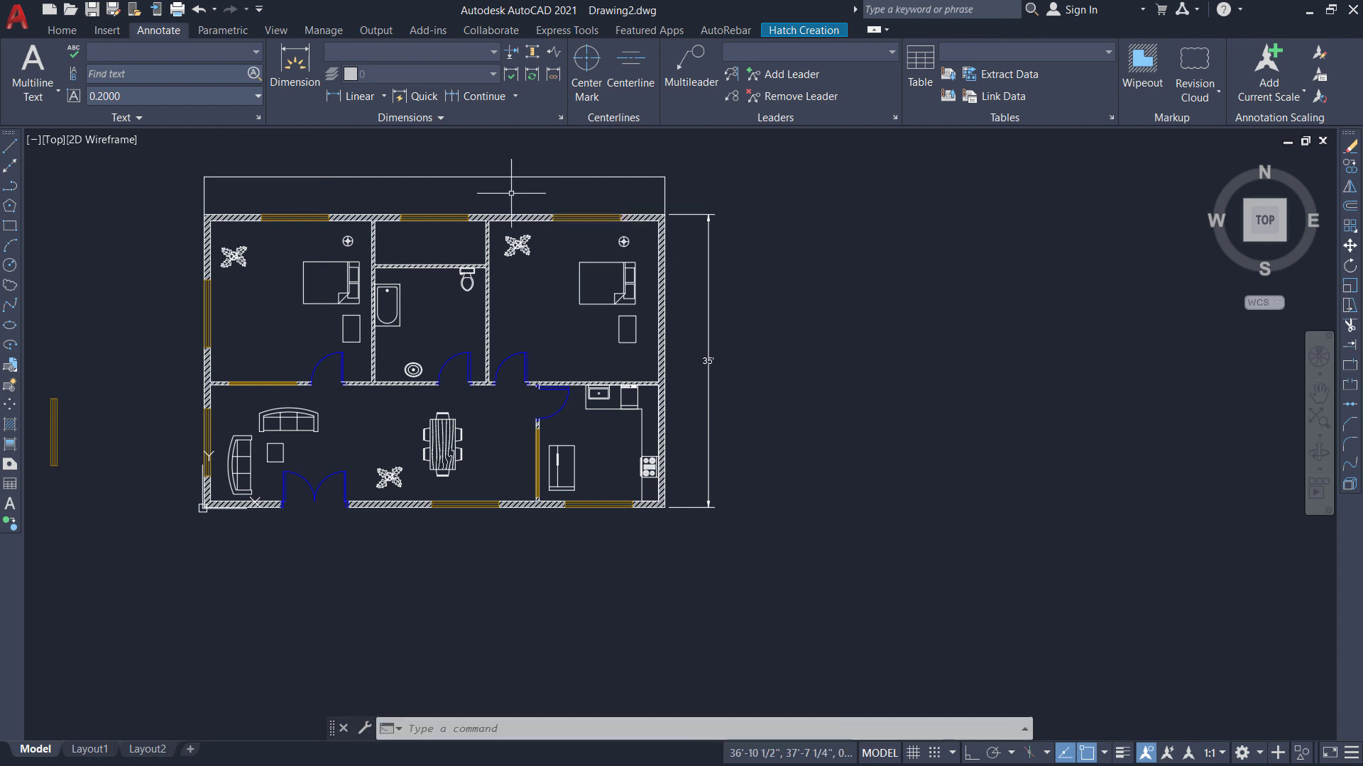
Delete the old overall width dimension above the plan.
left_click(502, 188)
left_click(490, 163)
key("Delete")
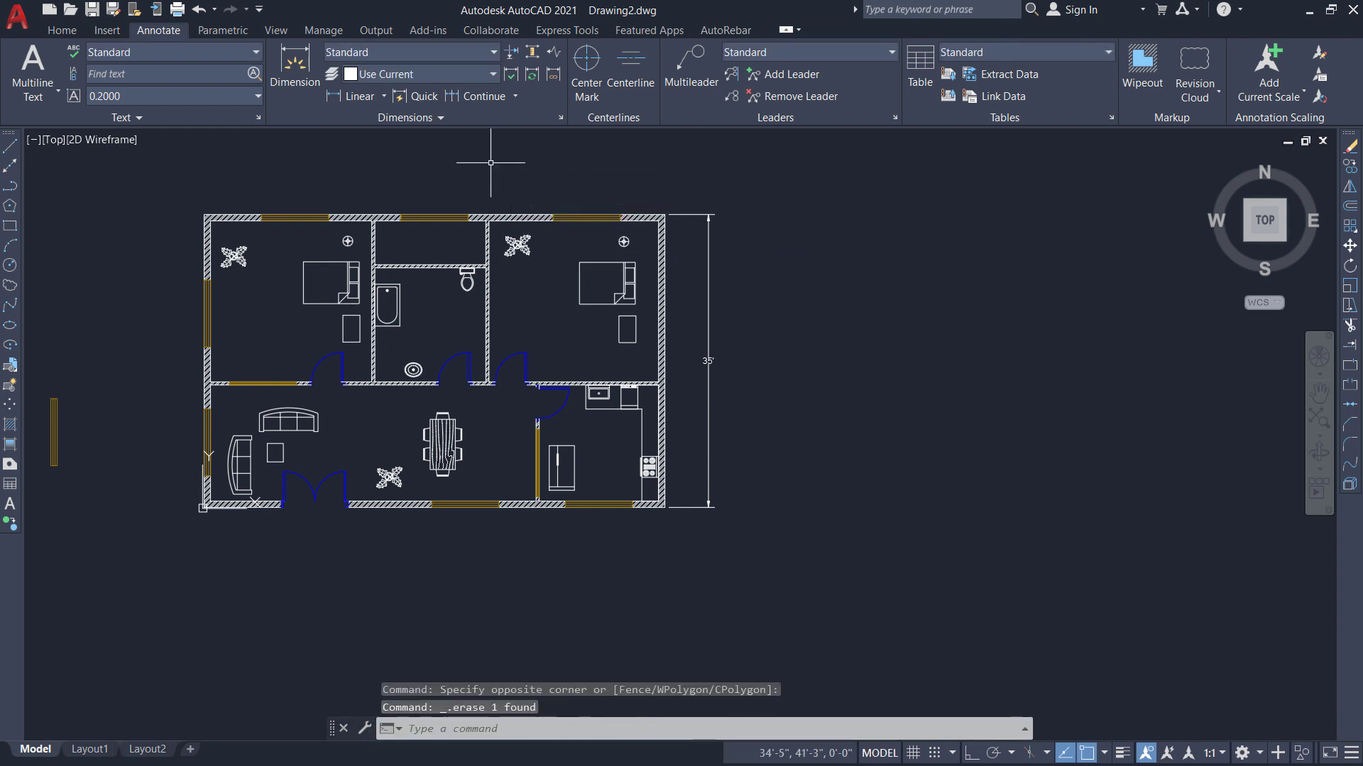
Dimension the plan's overall width again between its upper outer corners, placing the dimension line just above the upper wall.
left_click(294, 68)
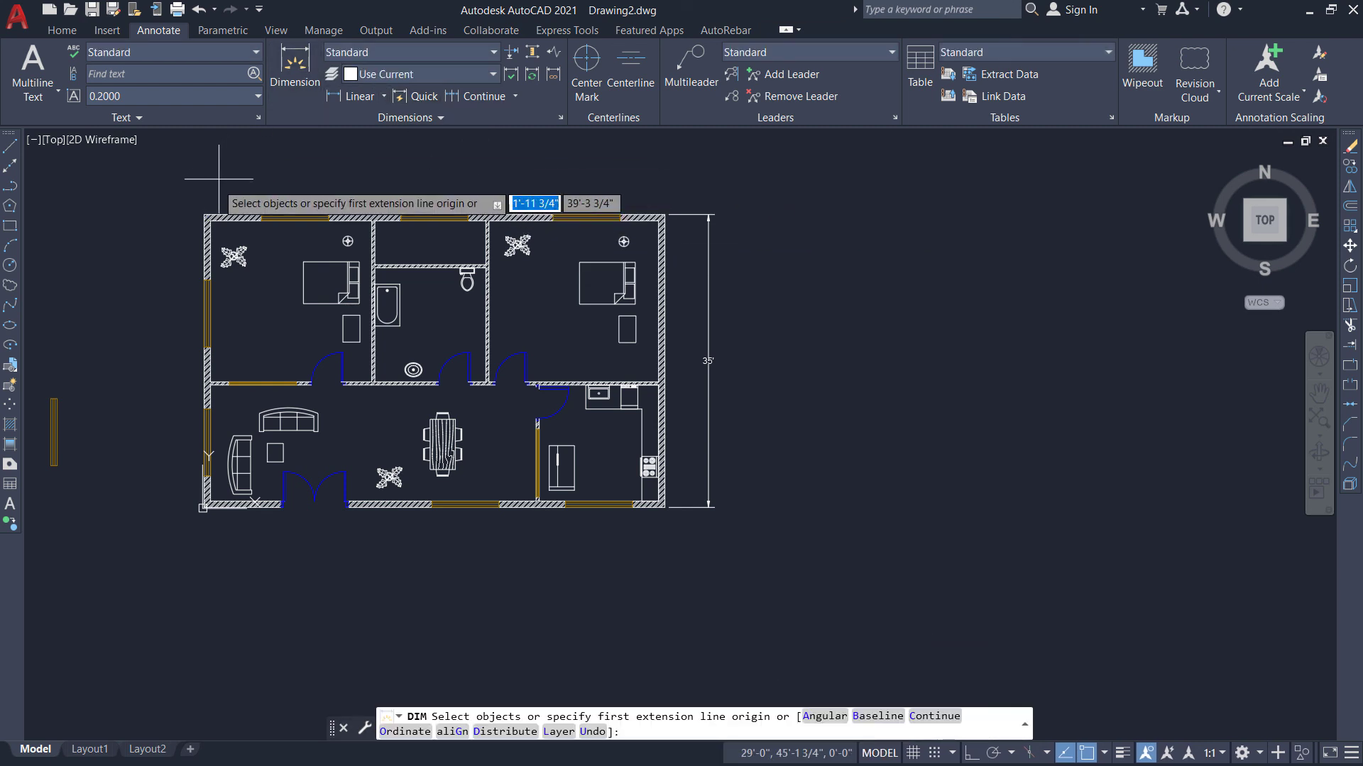
left_click(205, 213)
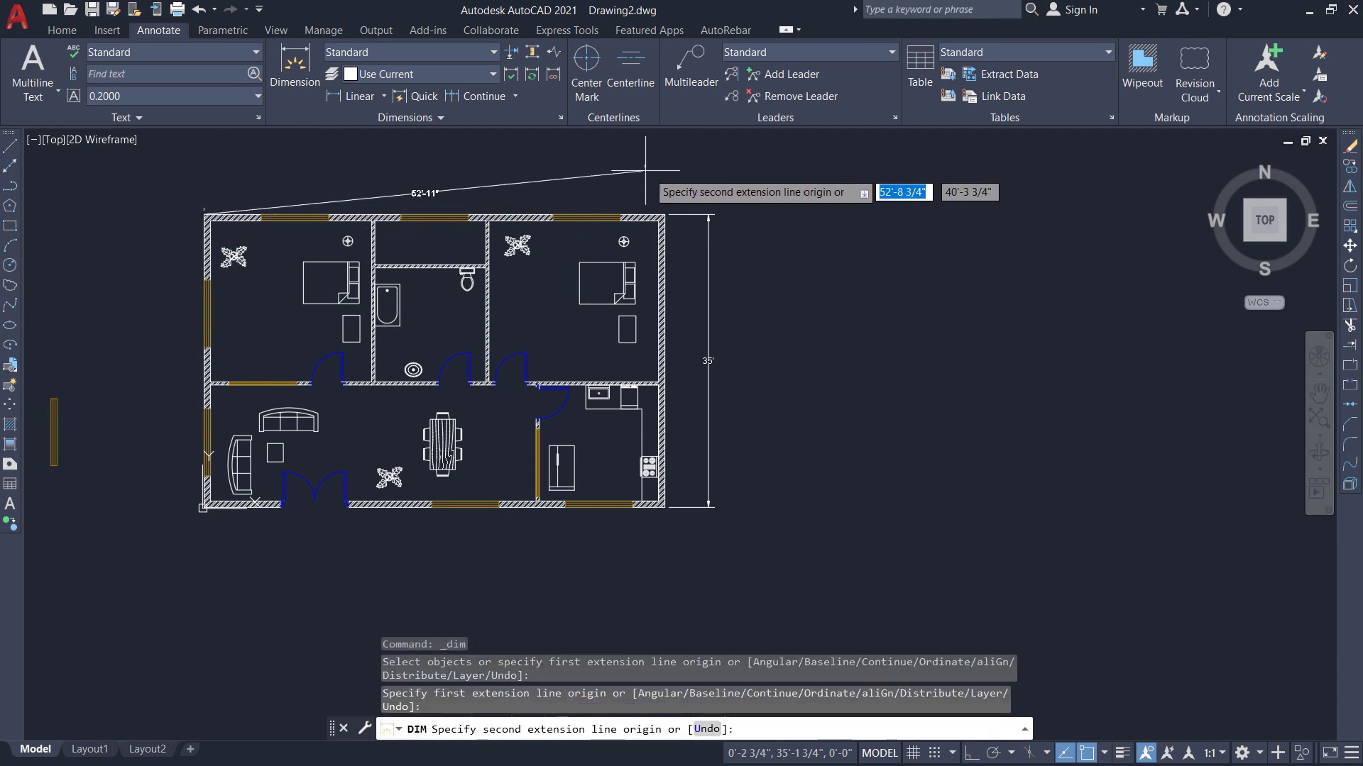
left_click(665, 213)
left_click(632, 188)
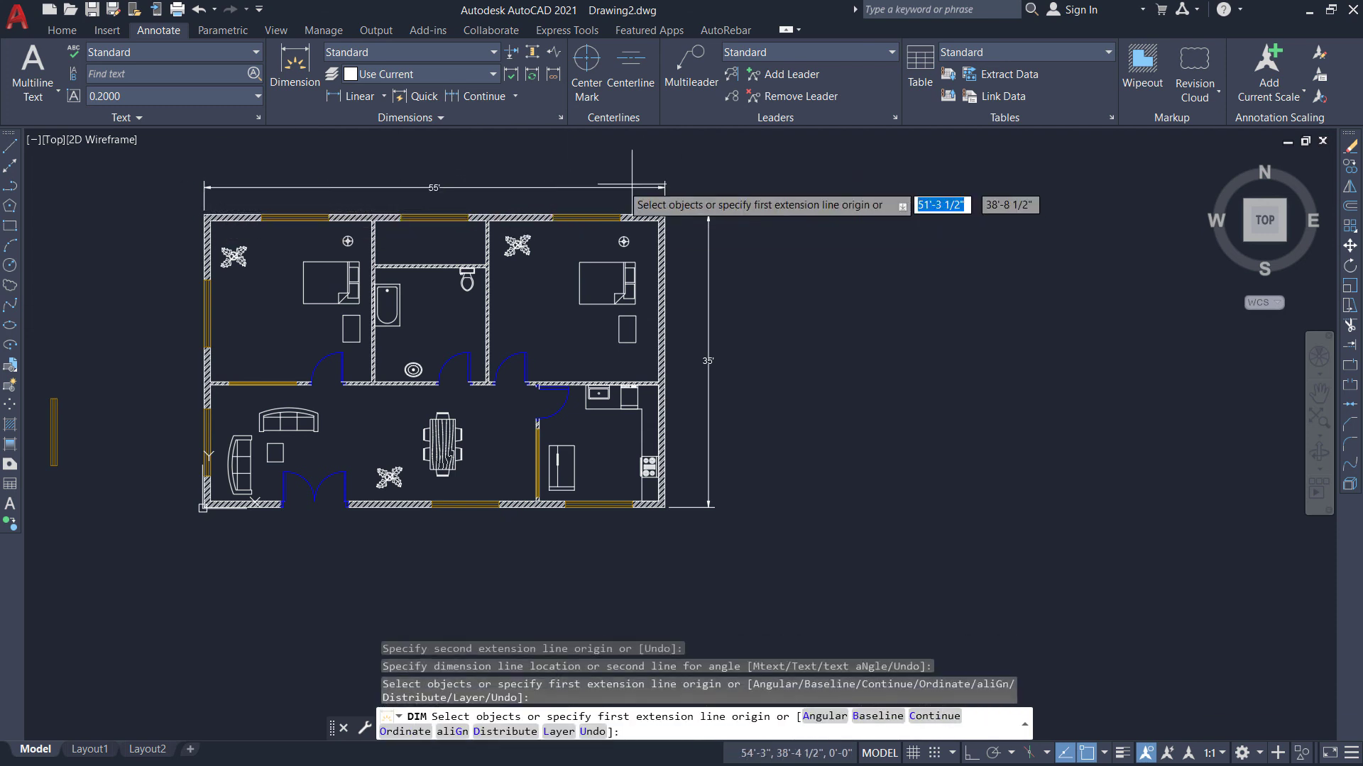